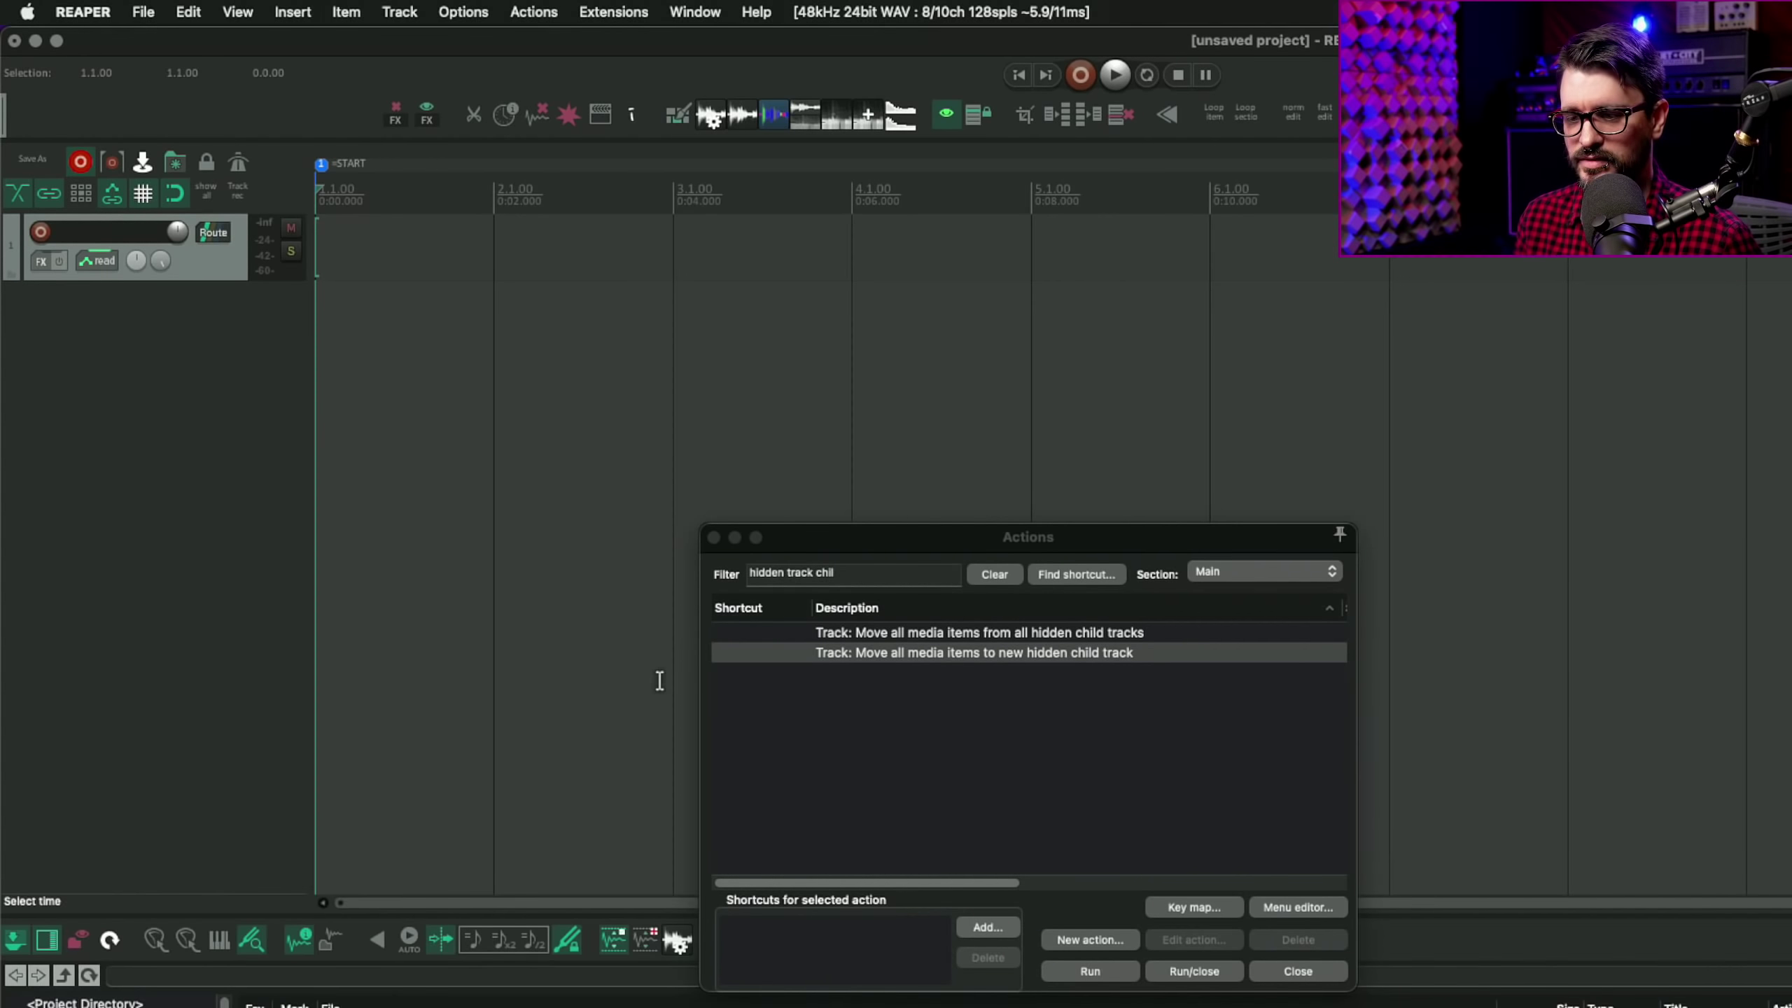
Step: Add the AVA Instinct Braaam - Cold sample at measure 3 and the Downer - Clean sample at measure 6 on the first track
drag(395, 1006, 690, 255)
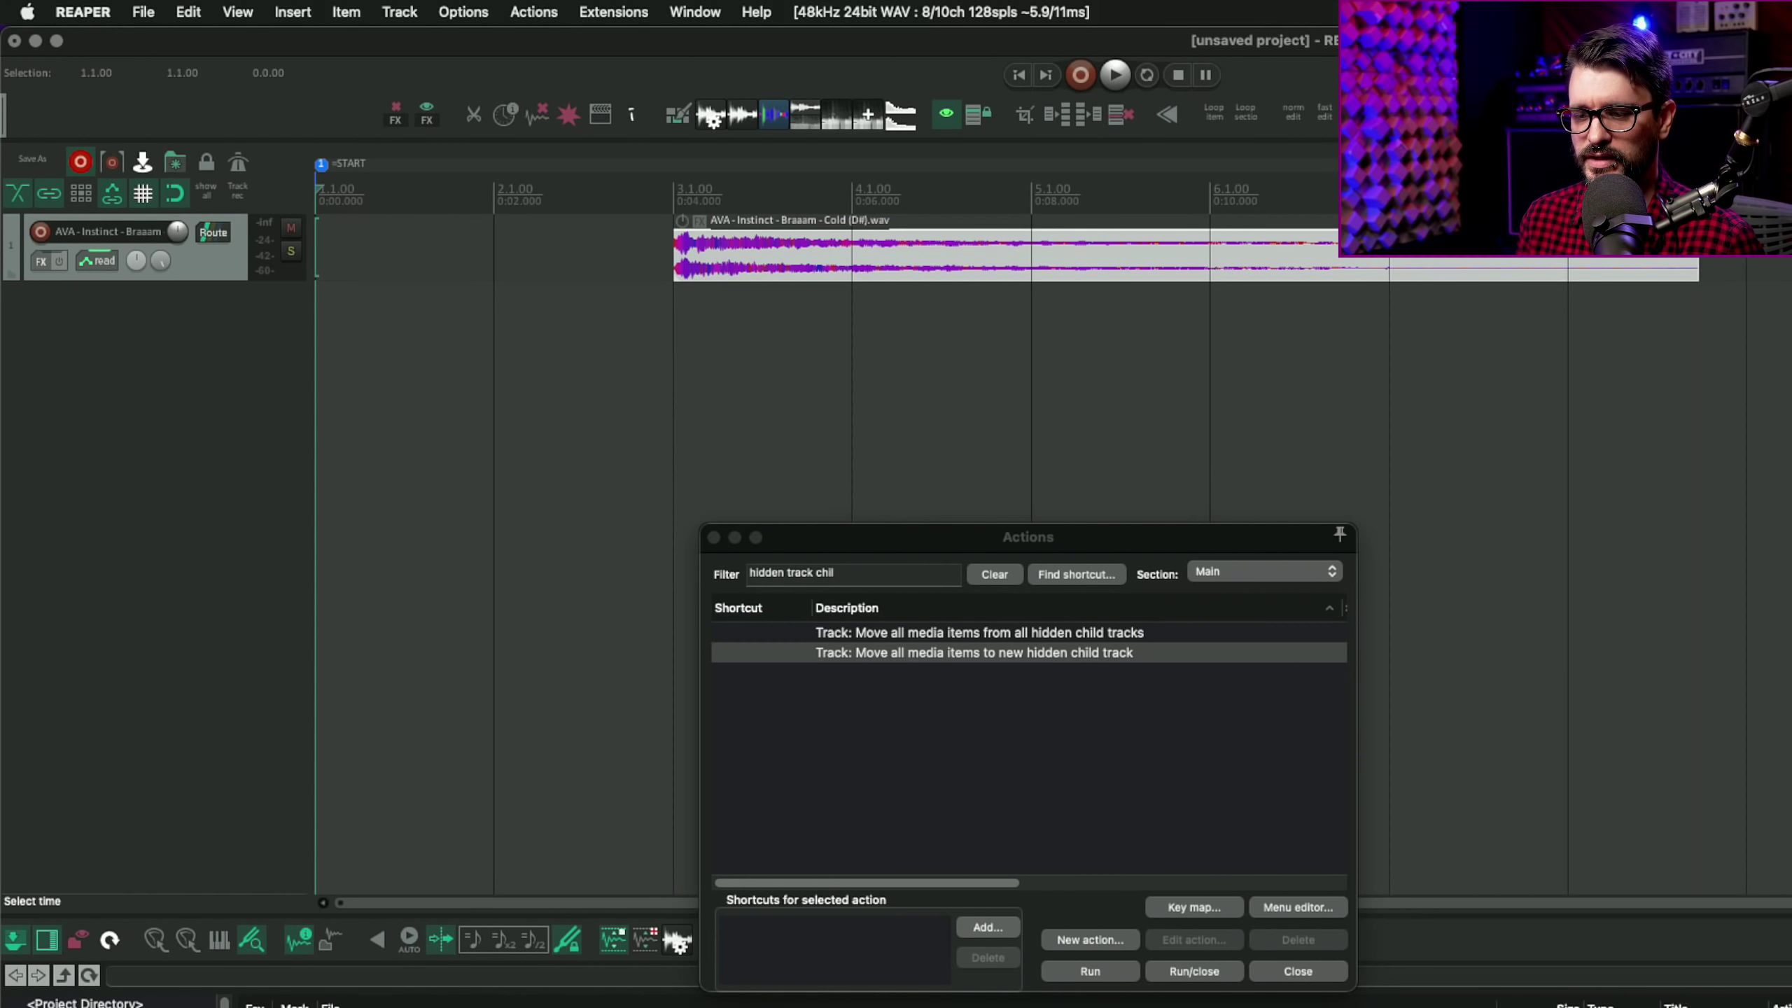
drag(604, 1005, 658, 398)
drag(763, 319, 1298, 249)
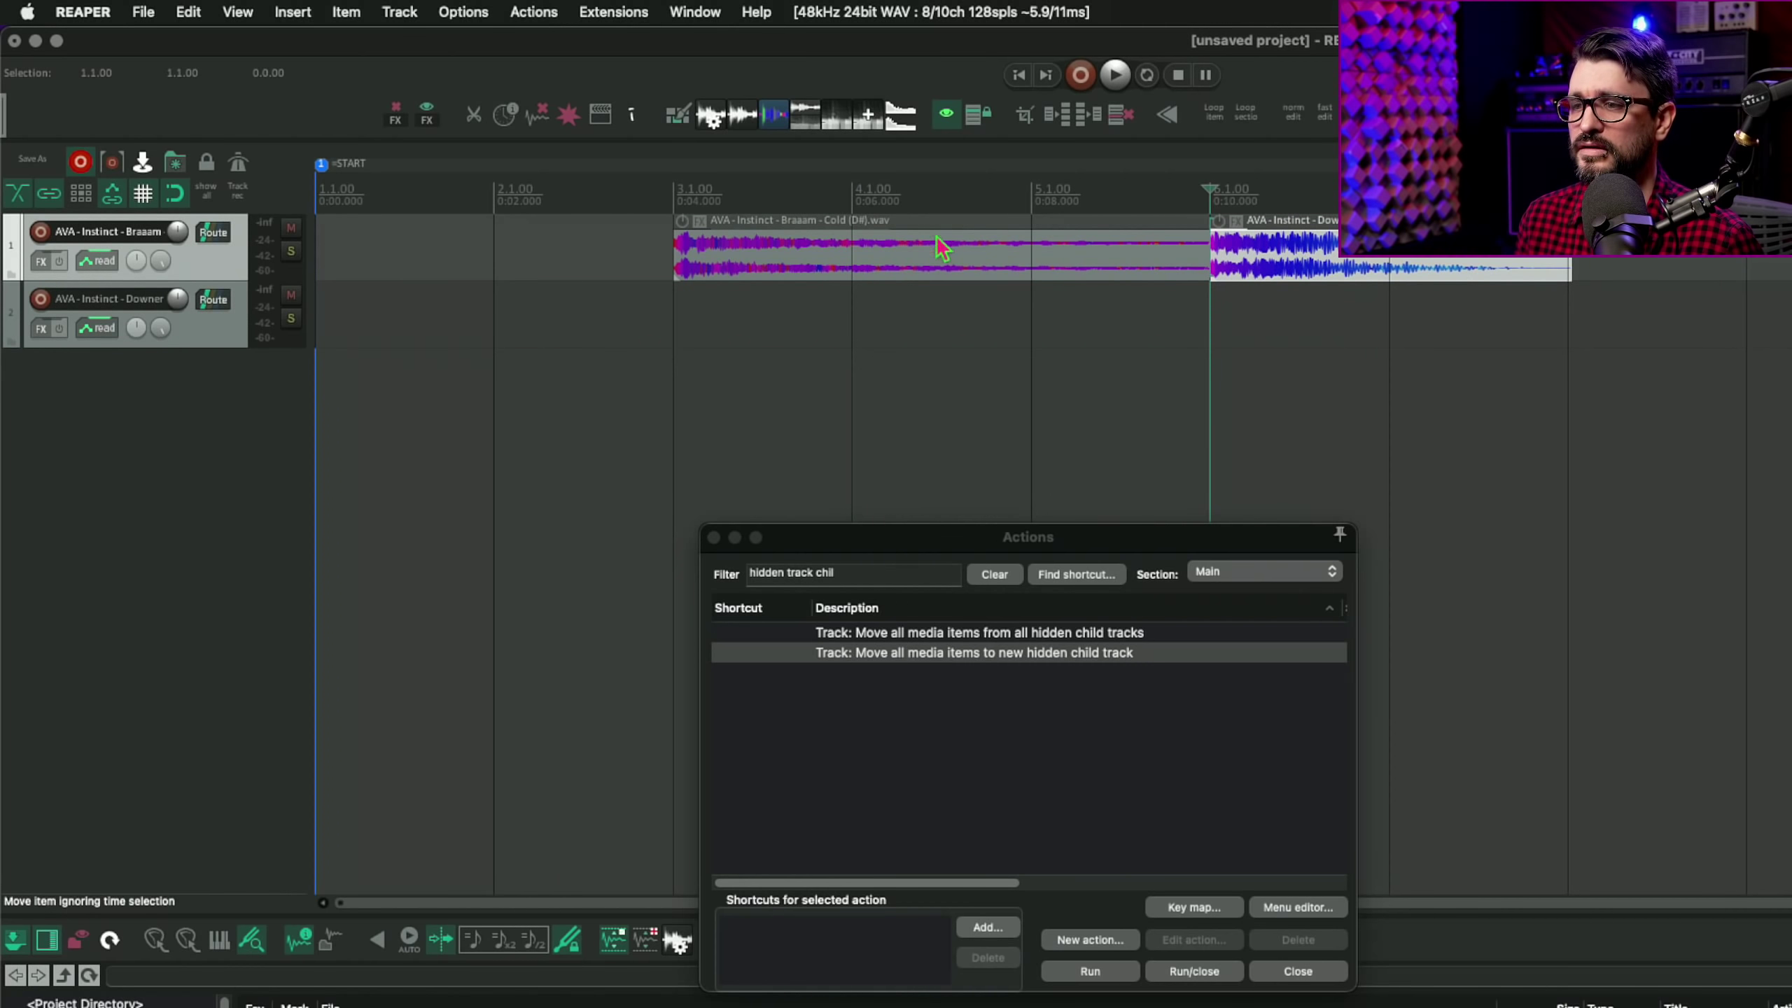
Step: Mute the Braaam item and run the action that moves all media items to a new hidden child track
click(946, 269)
key(m)
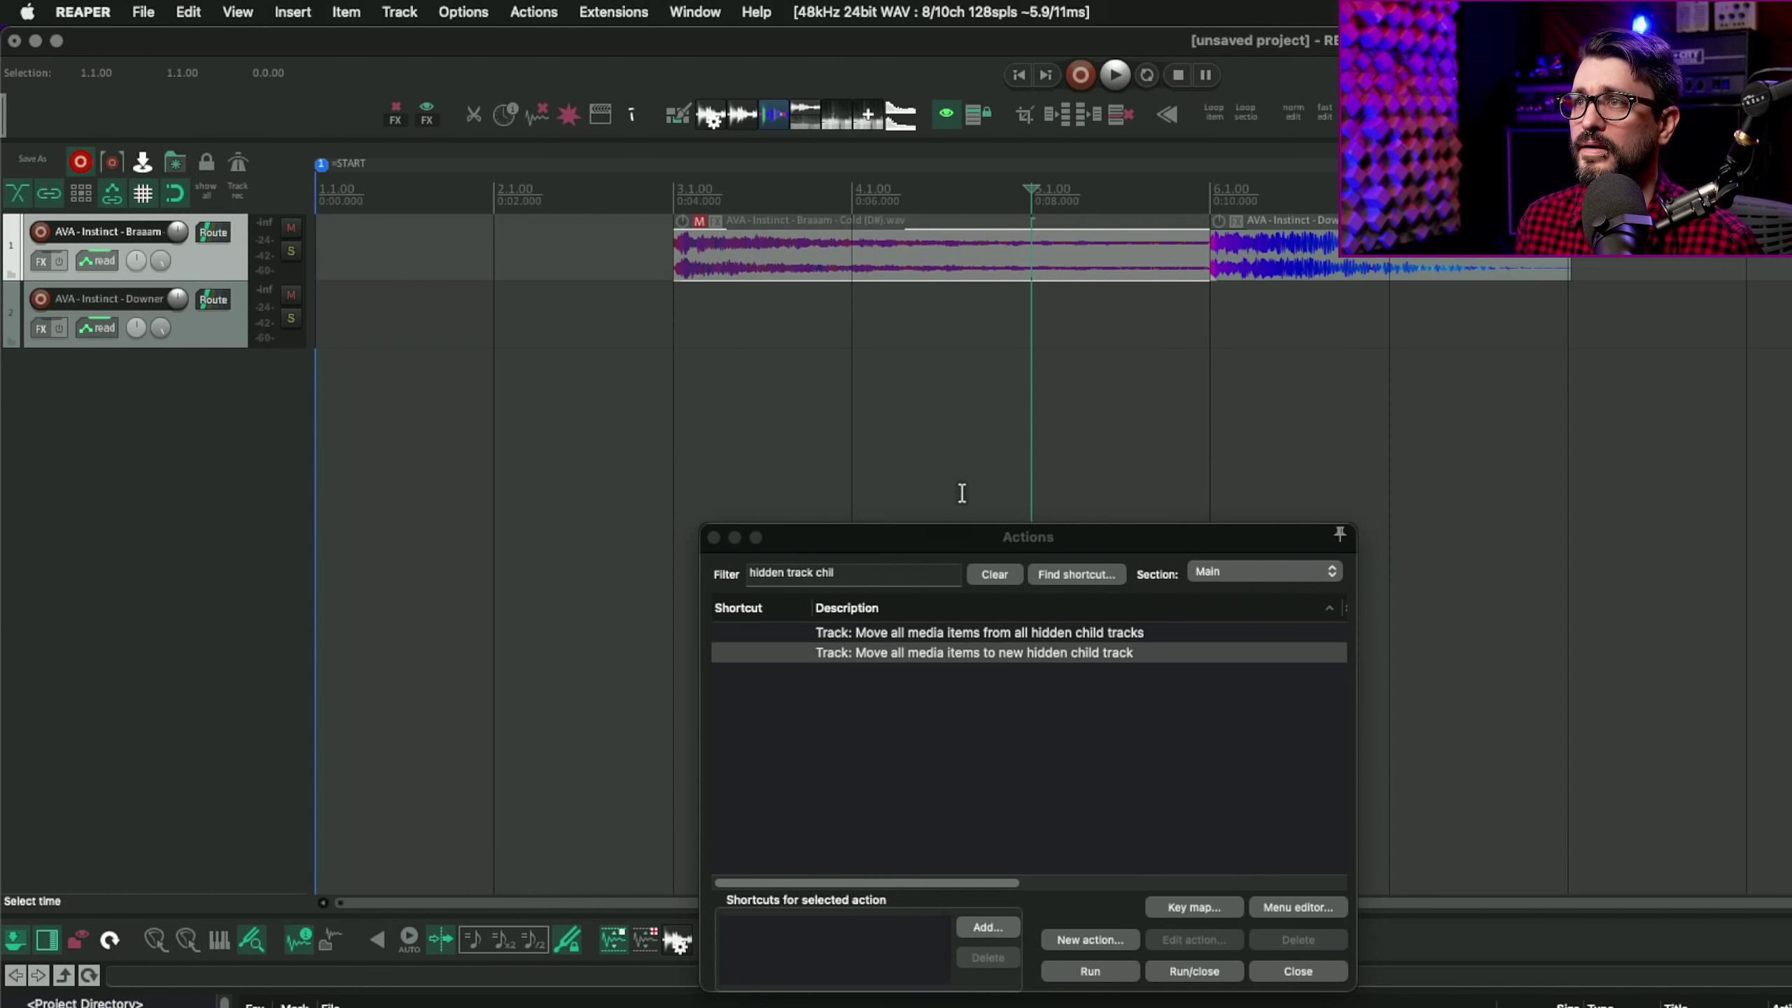
click(955, 658)
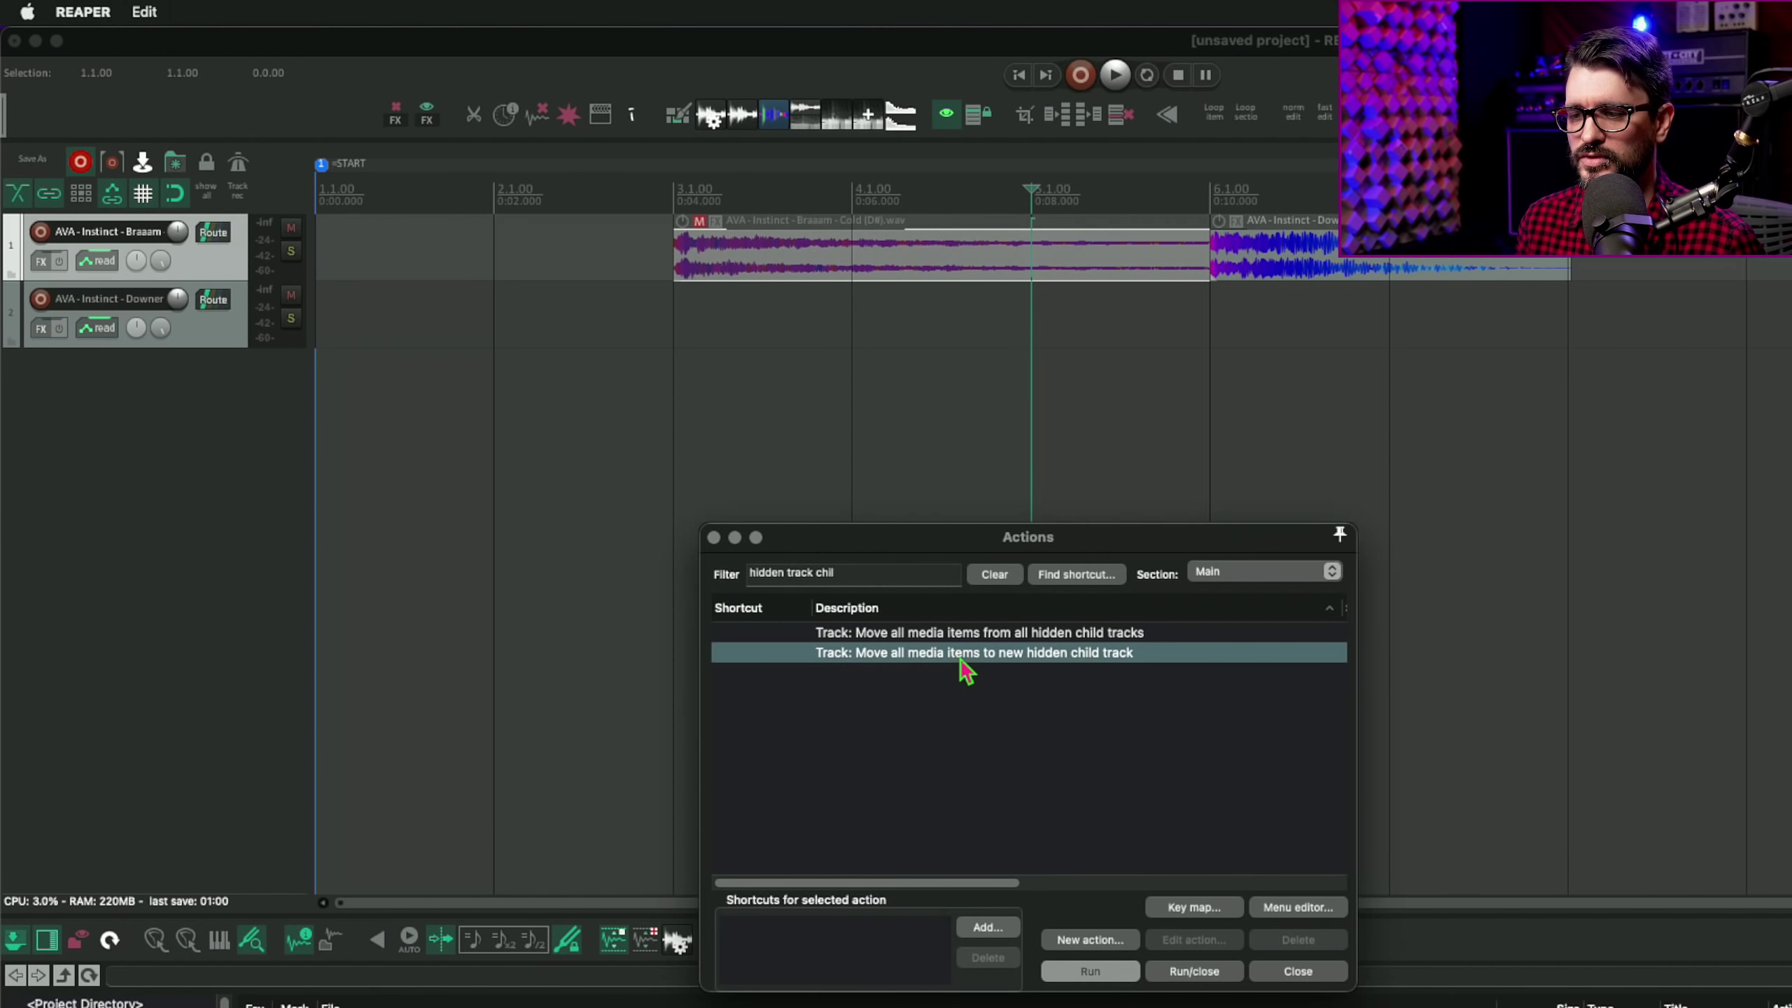
click(1116, 978)
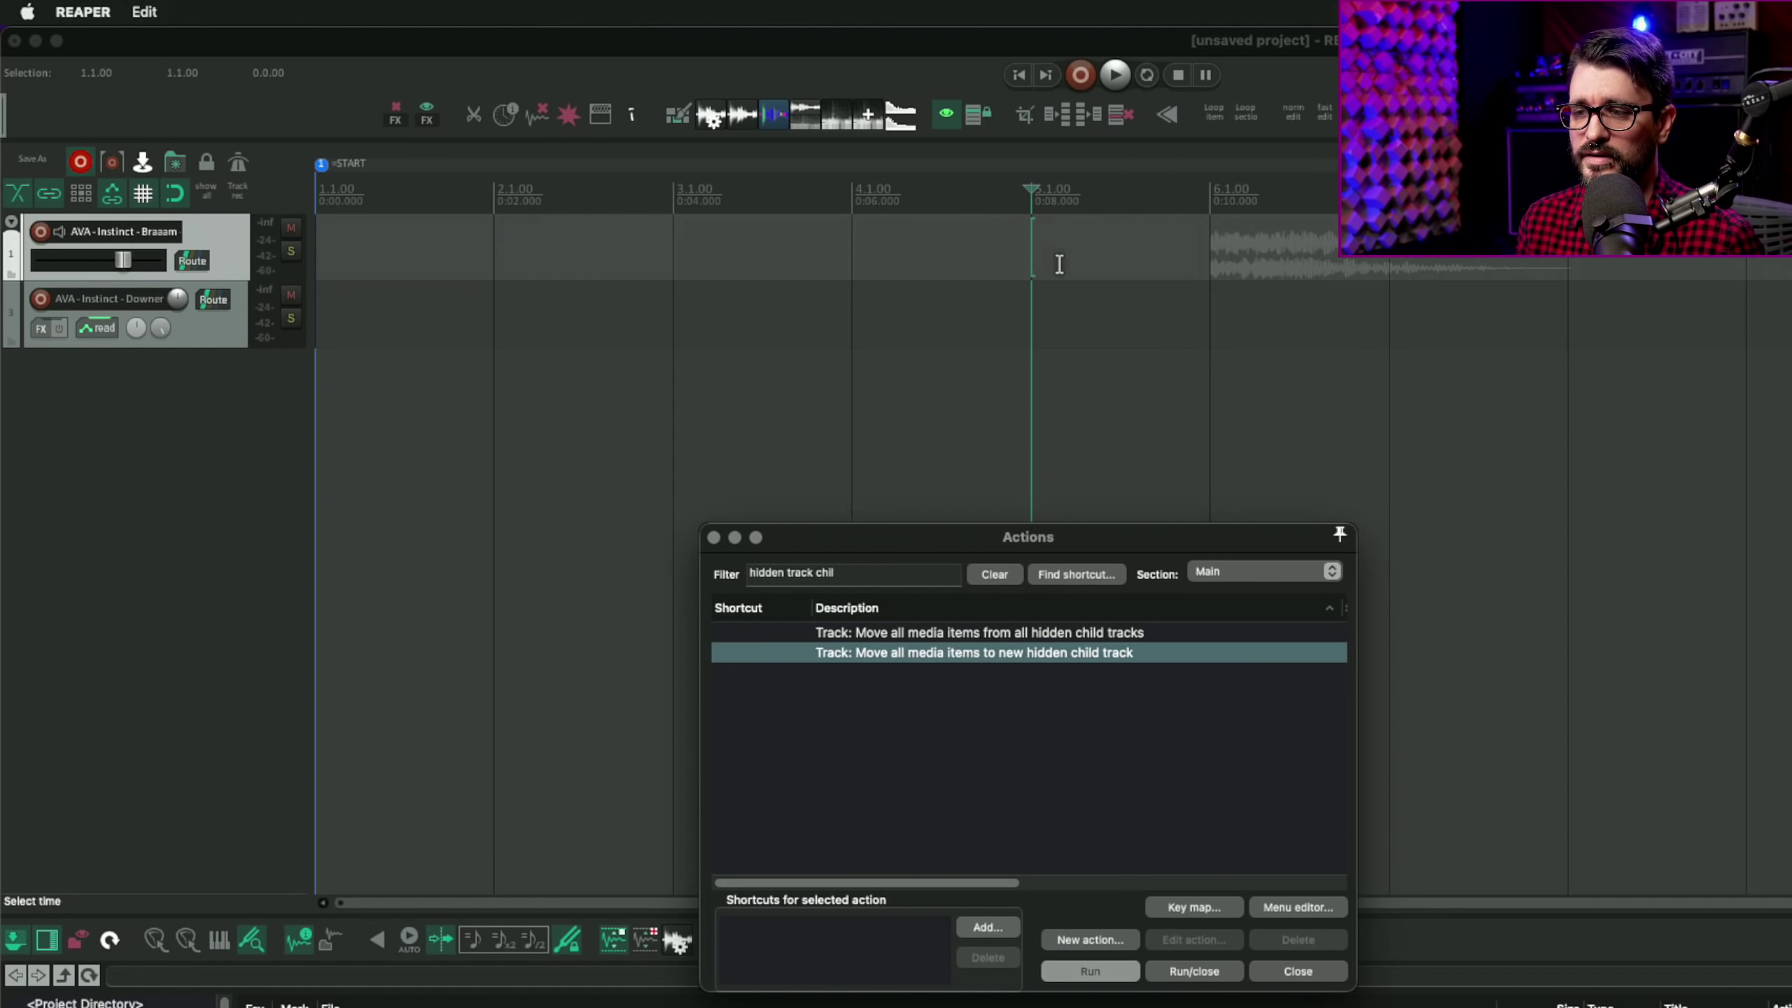
Step: Restore all media items from the hidden child tracks, and move them to a new hidden child track again
click(1214, 254)
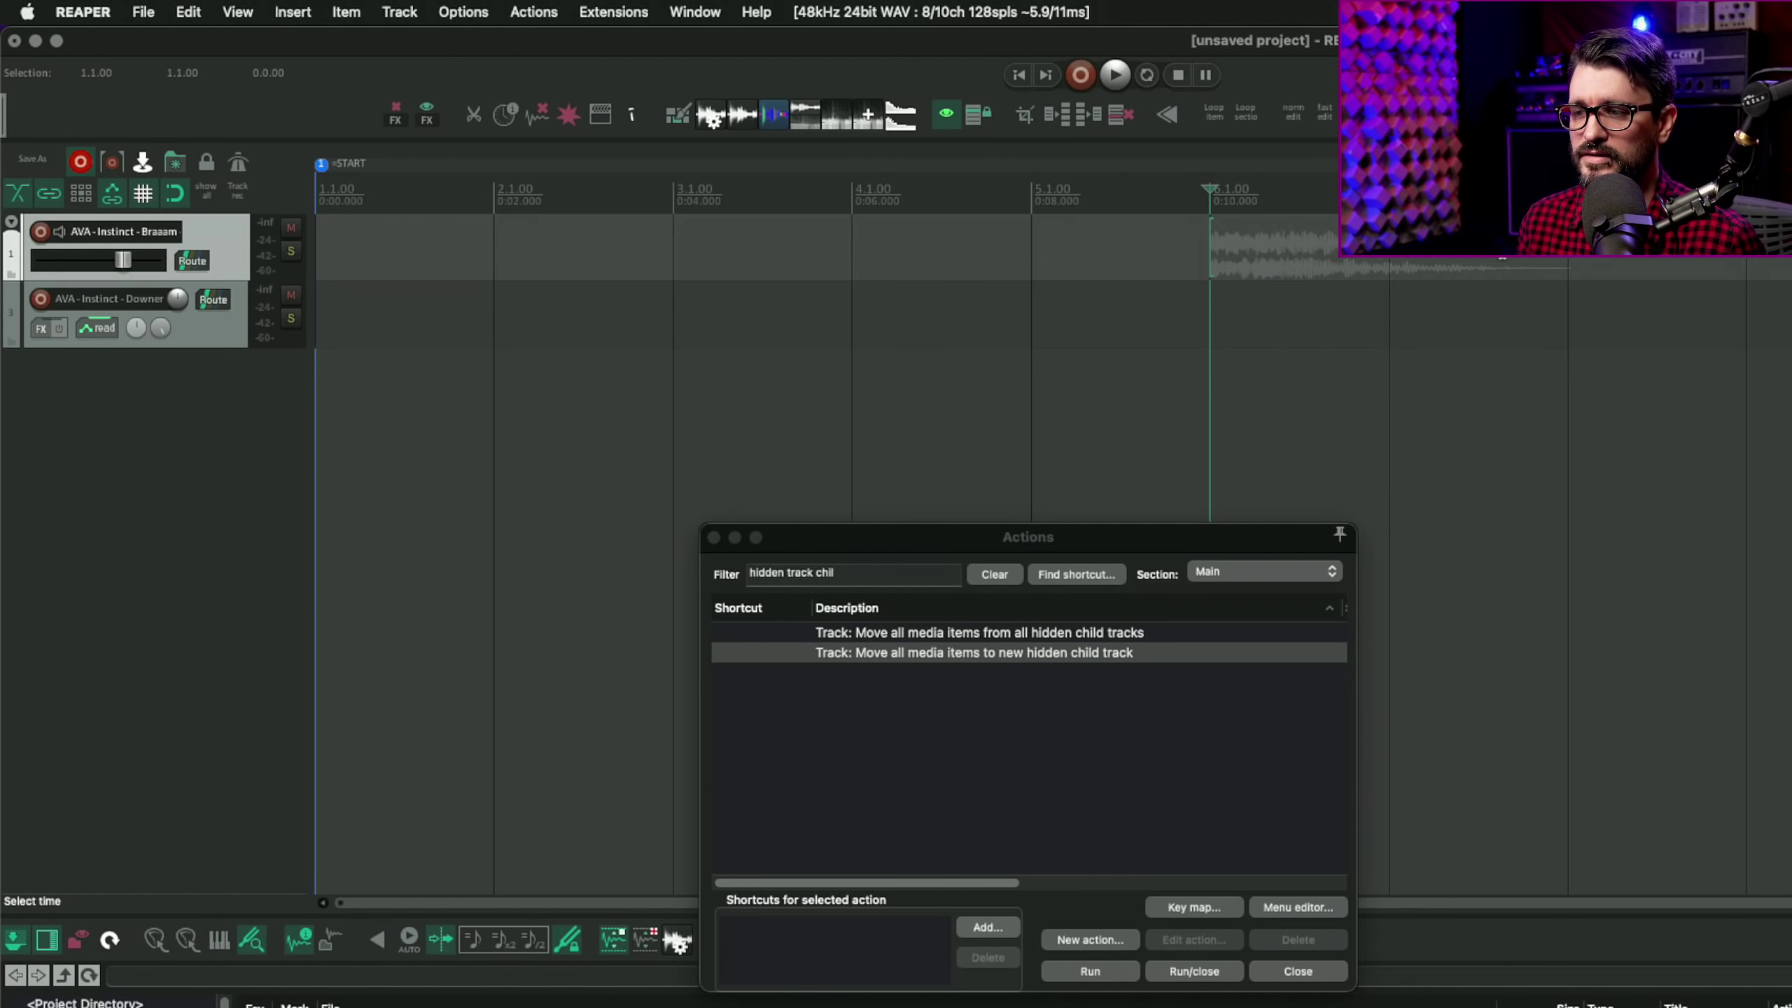
click(852, 271)
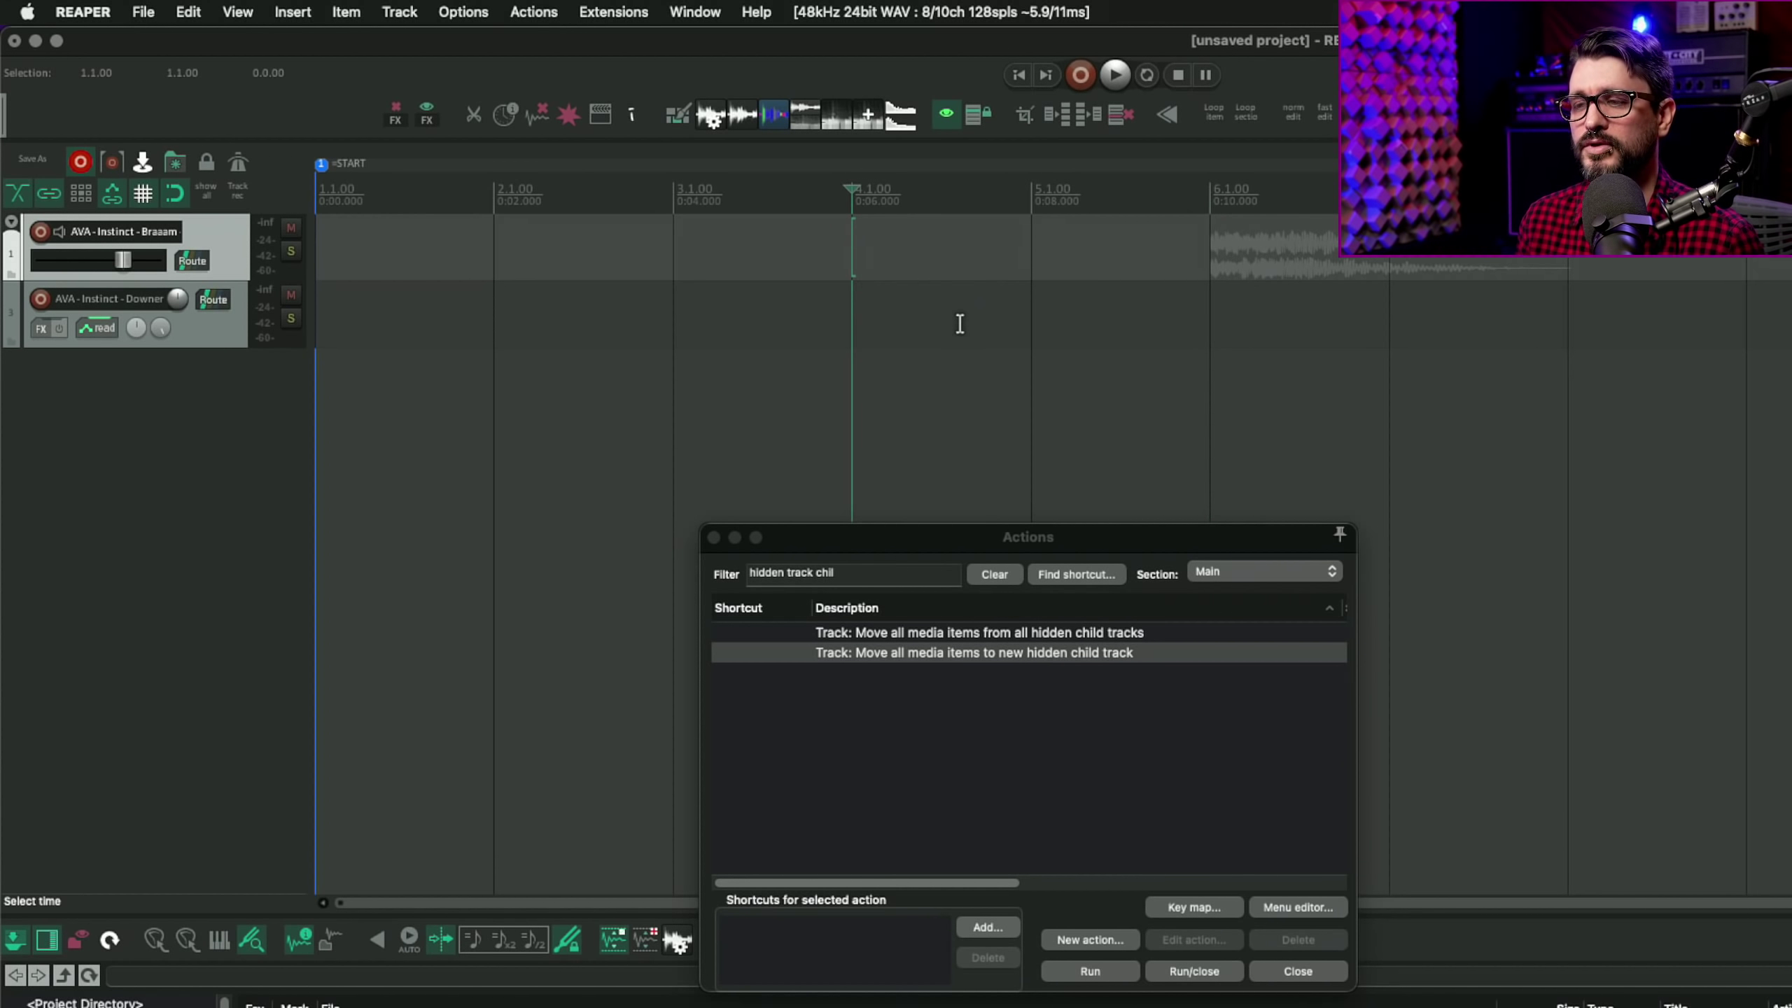
click(1068, 636)
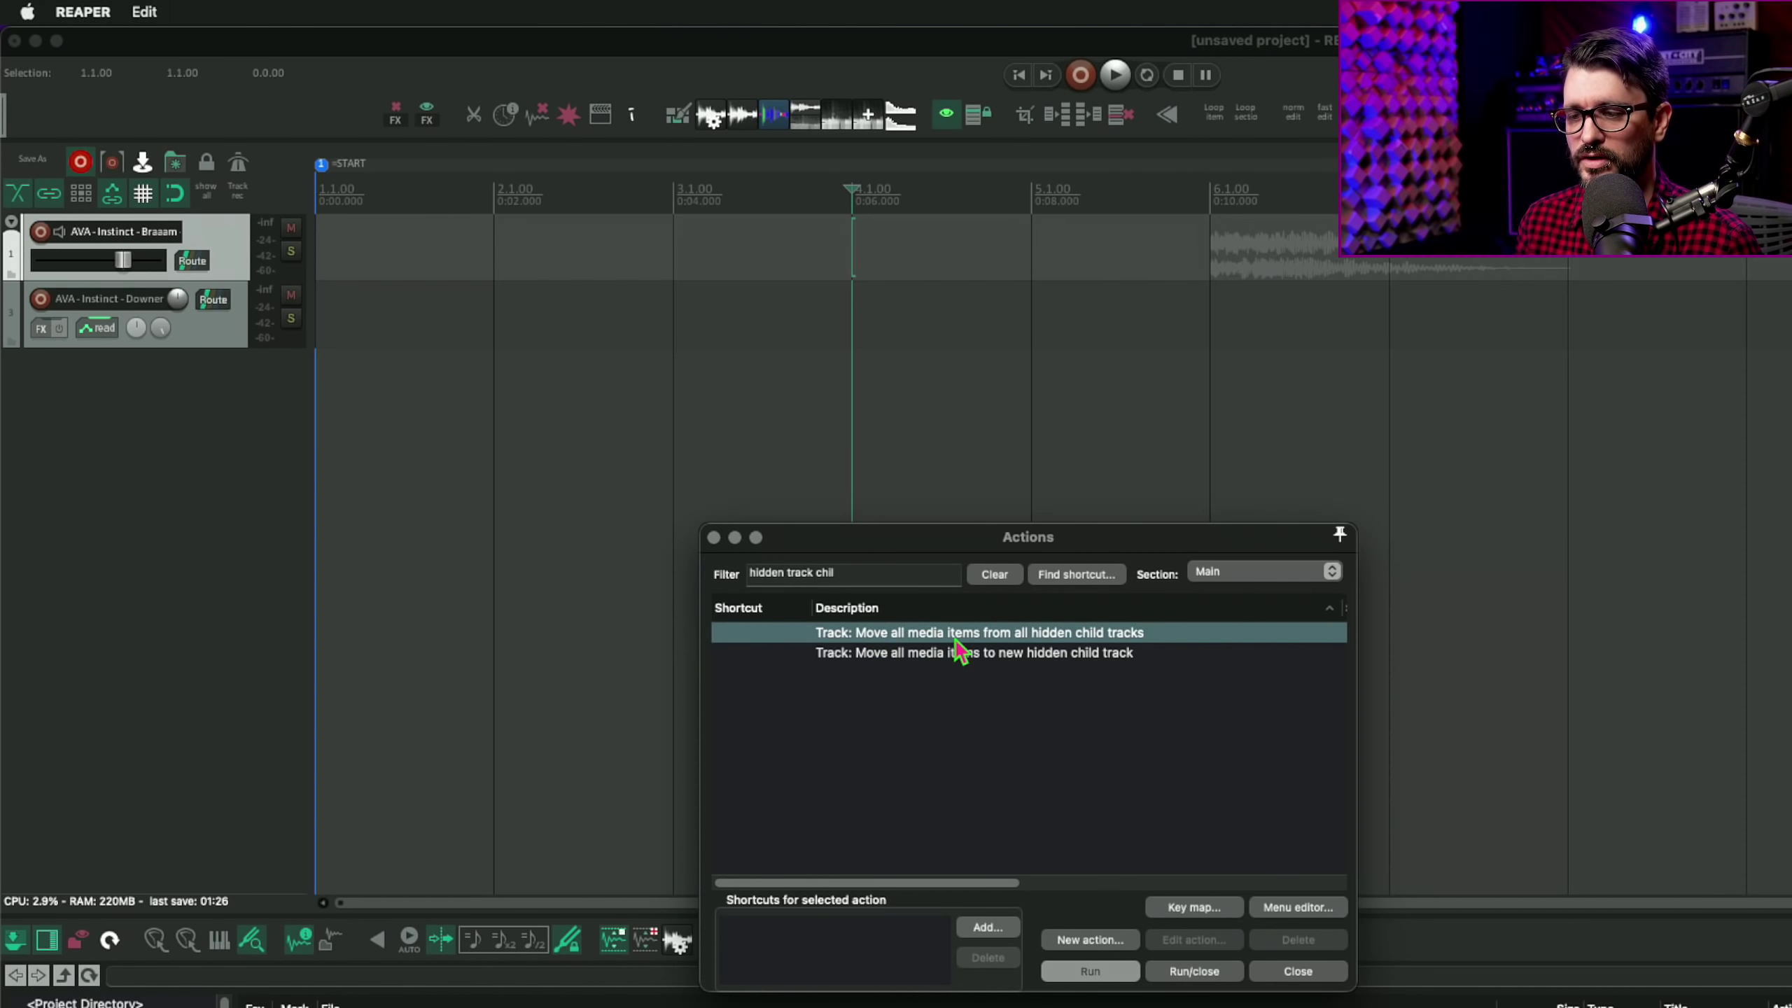
click(1117, 977)
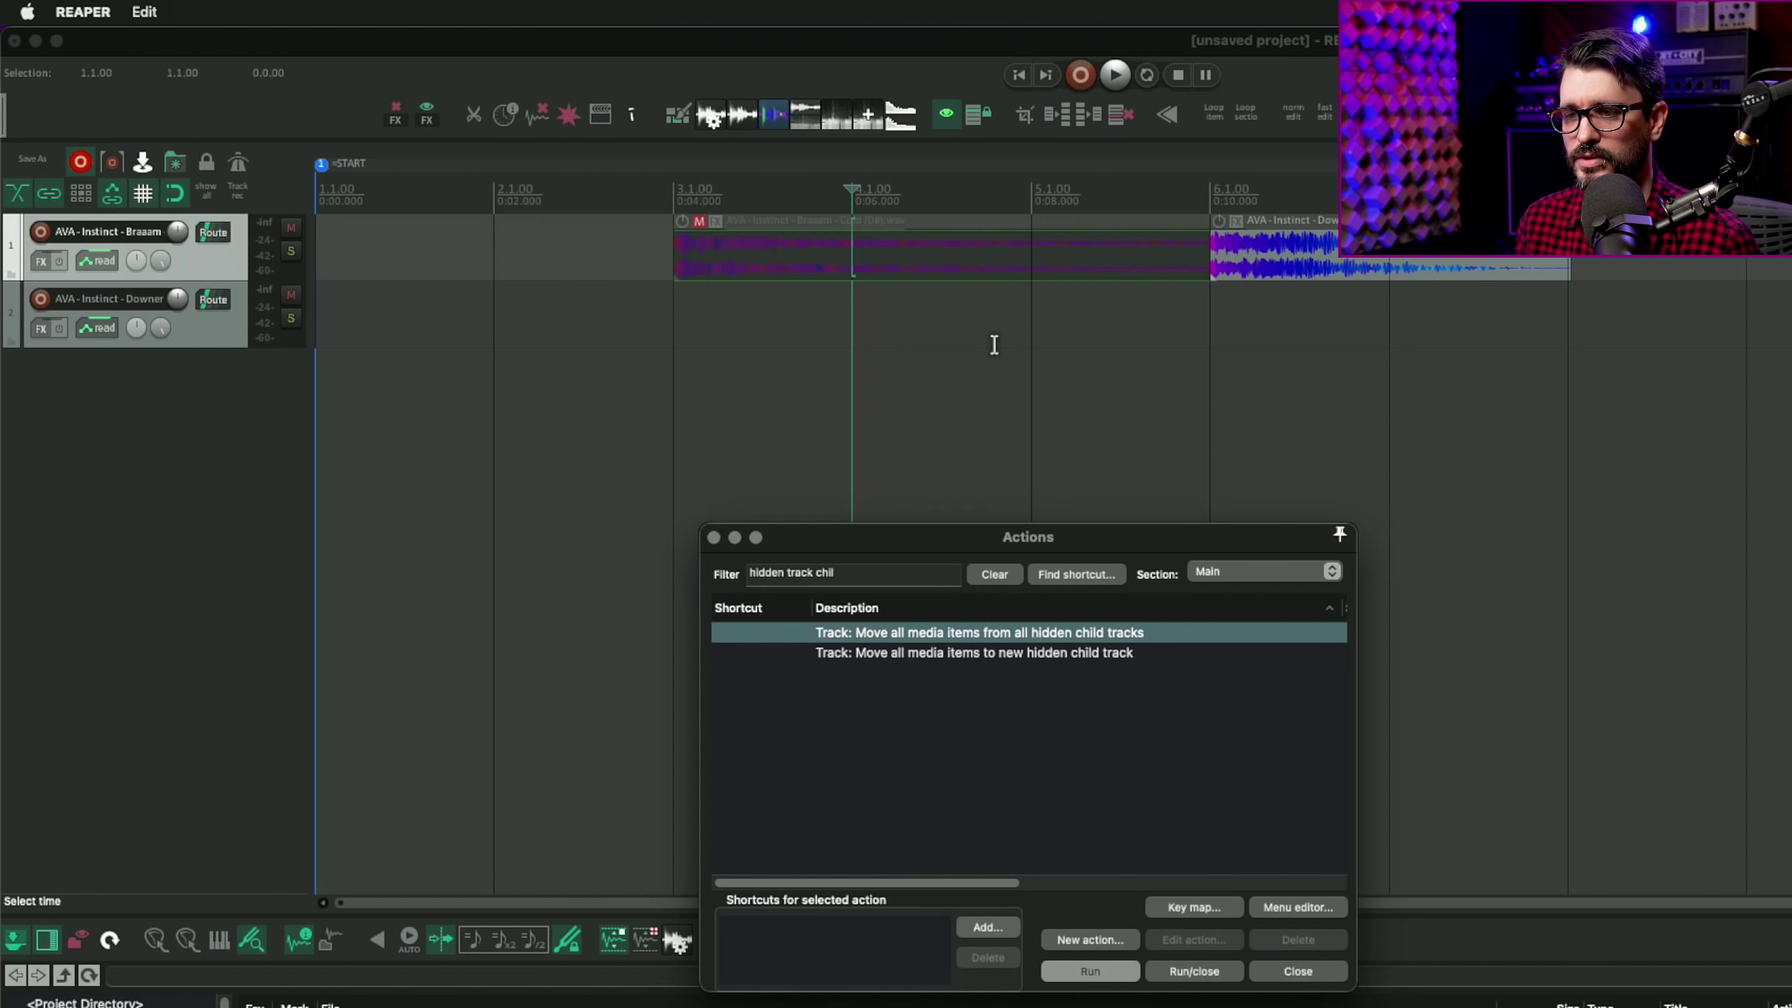
key(Down)
click(1101, 976)
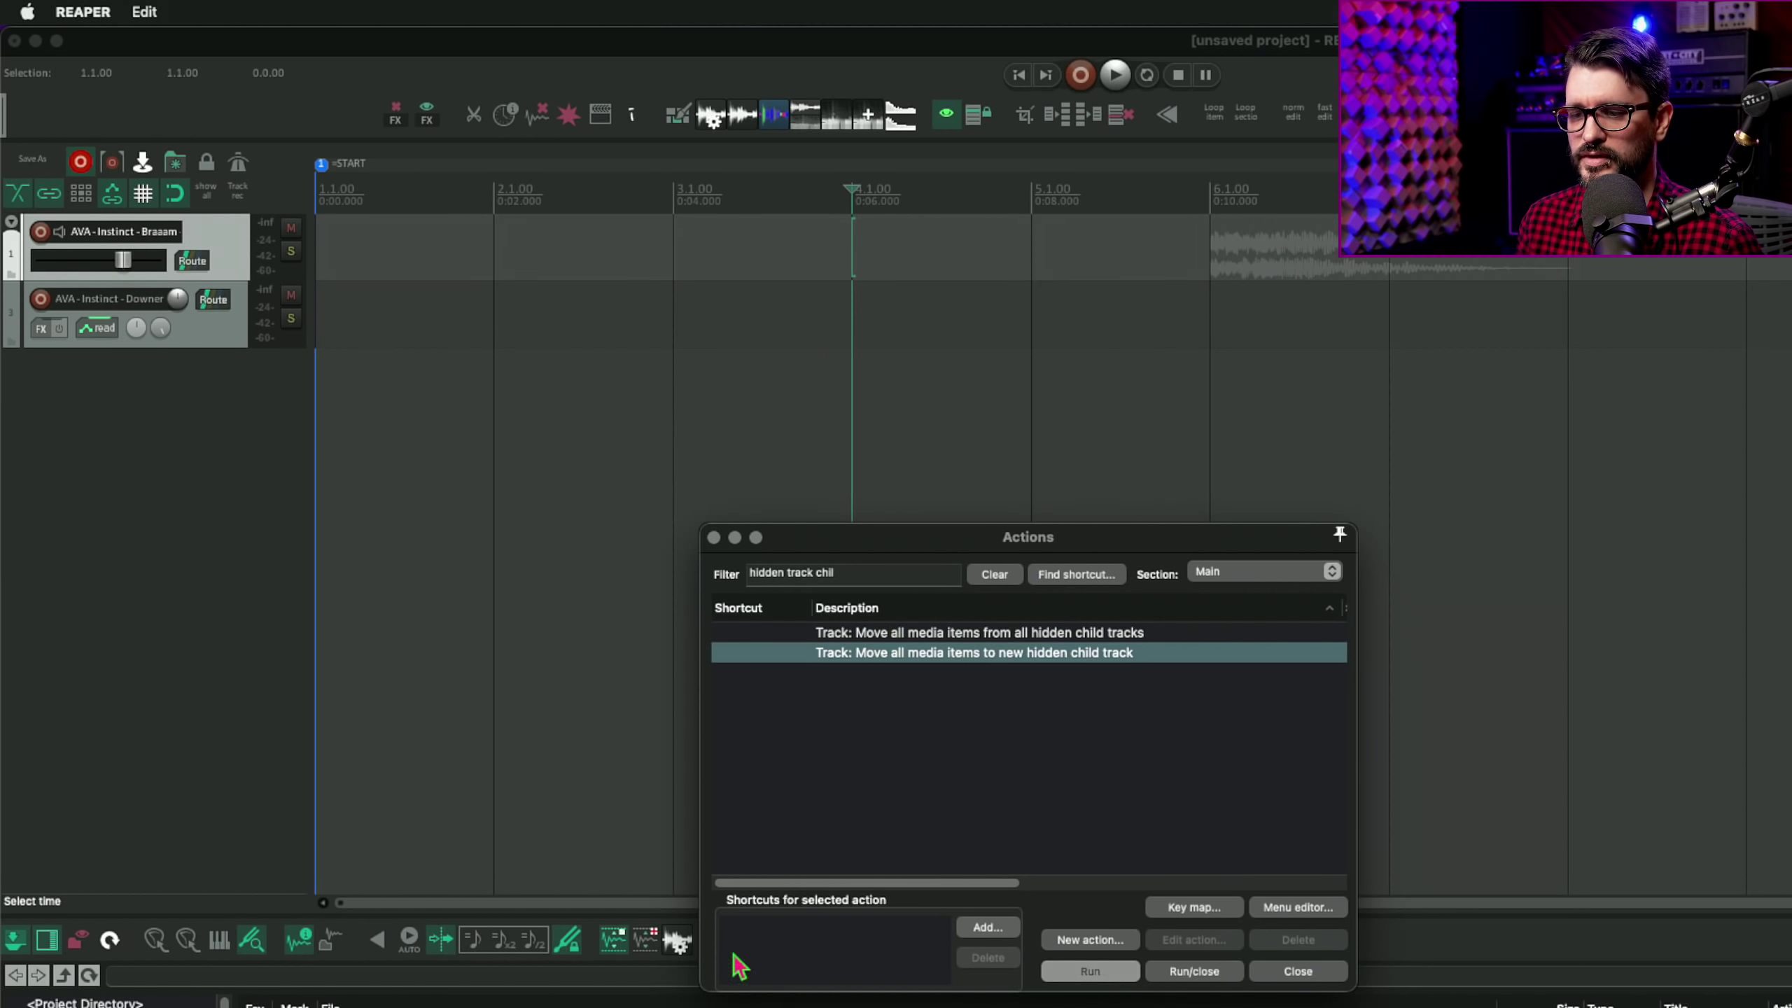
Step: Add the AVA Instinct Drone - Dream sample at measure 4 on the first track and move it to a new hidden child track
drag(1051, 1007, 855, 257)
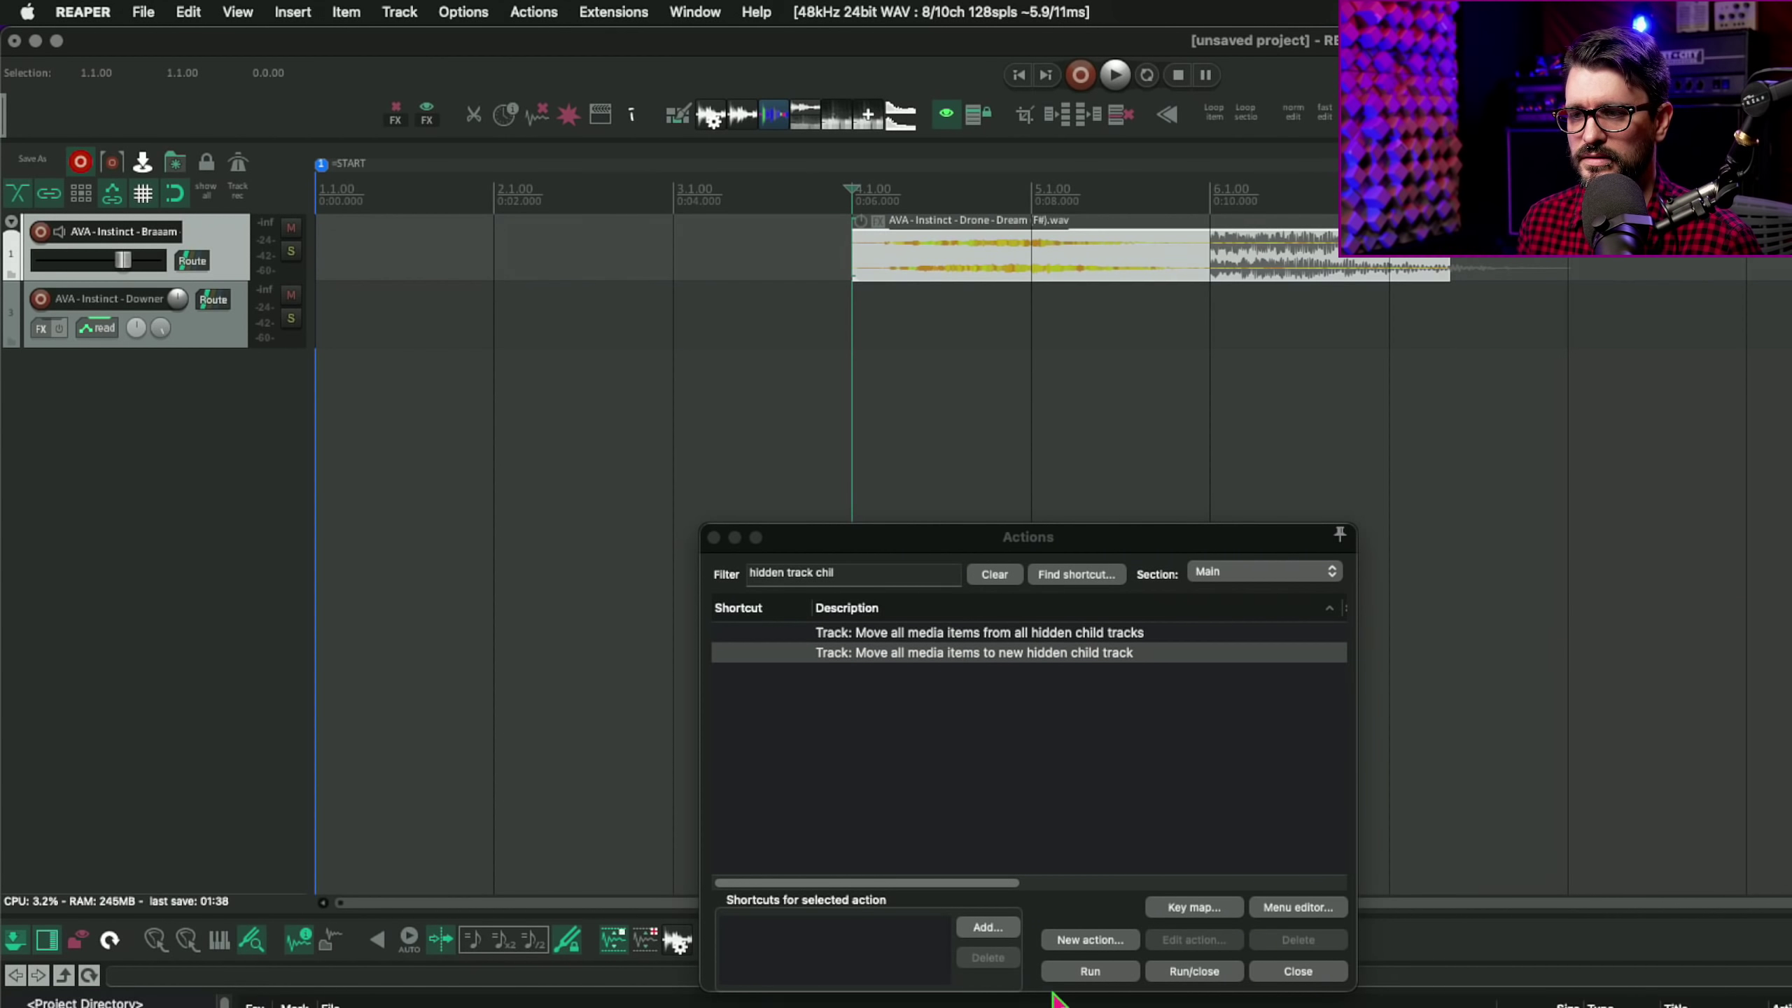
click(1097, 974)
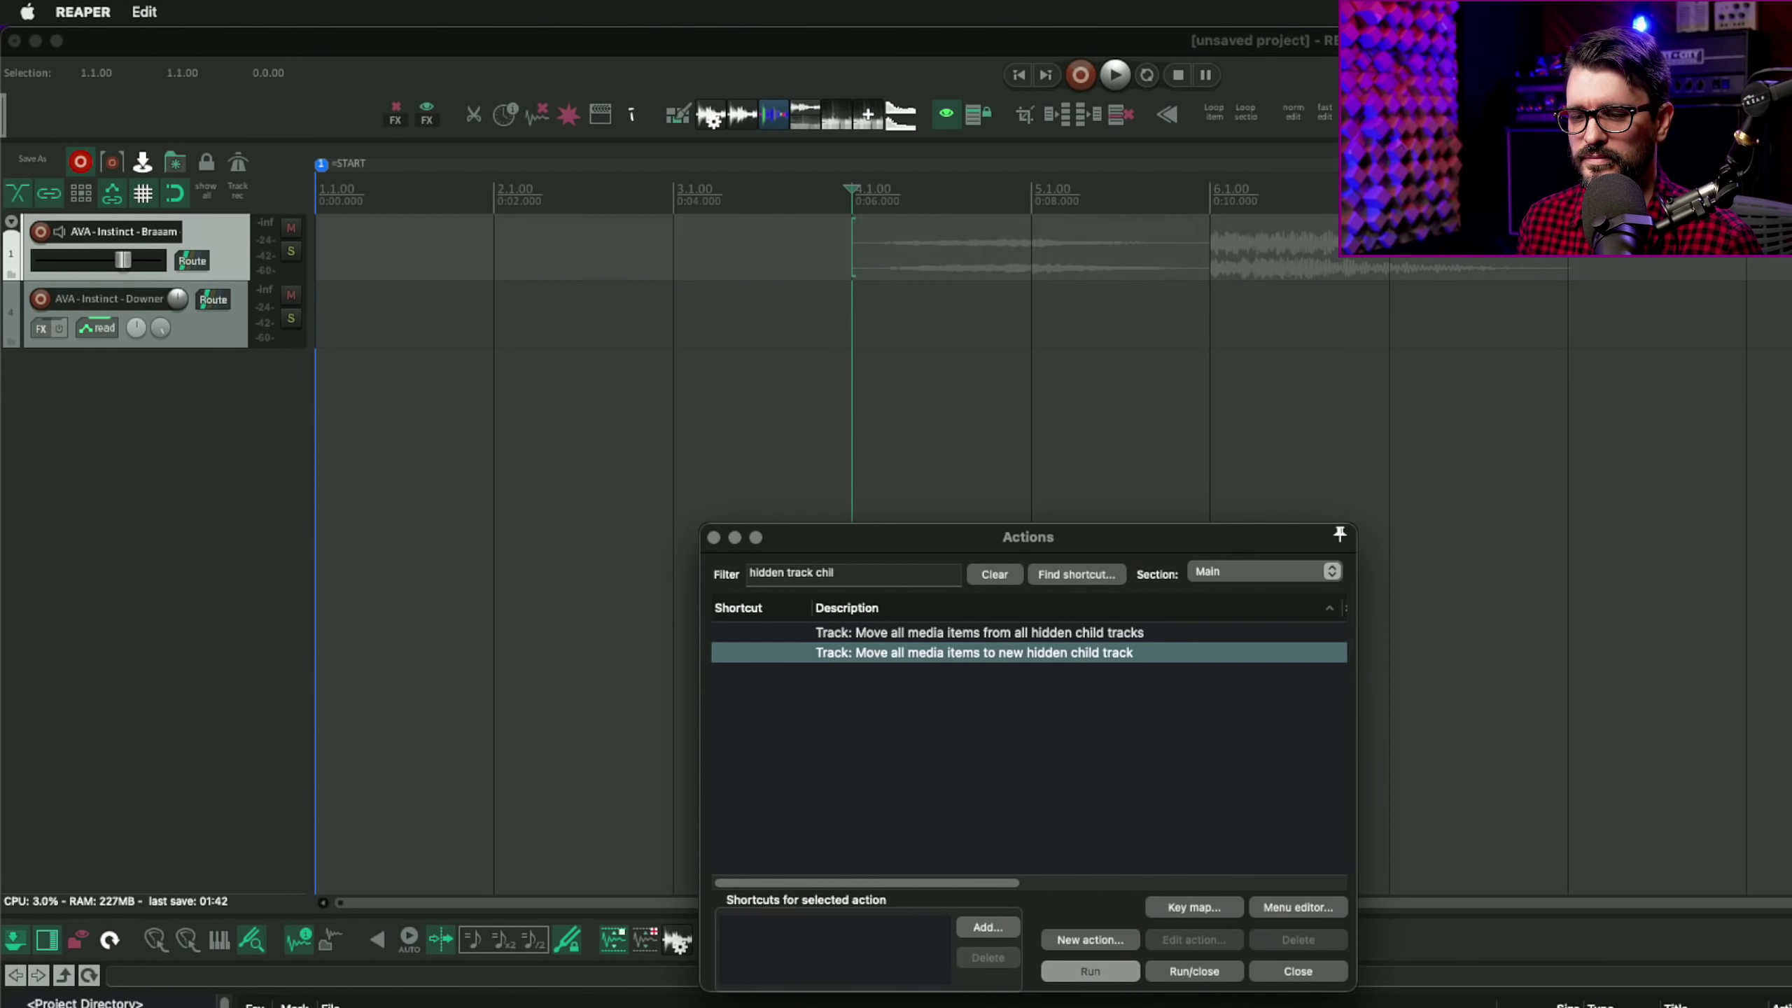
Step: Add the AVA Instinct guitar pluck loop at measure 4 on the first track and split it at measures 5 and 6
drag(780, 1007, 888, 238)
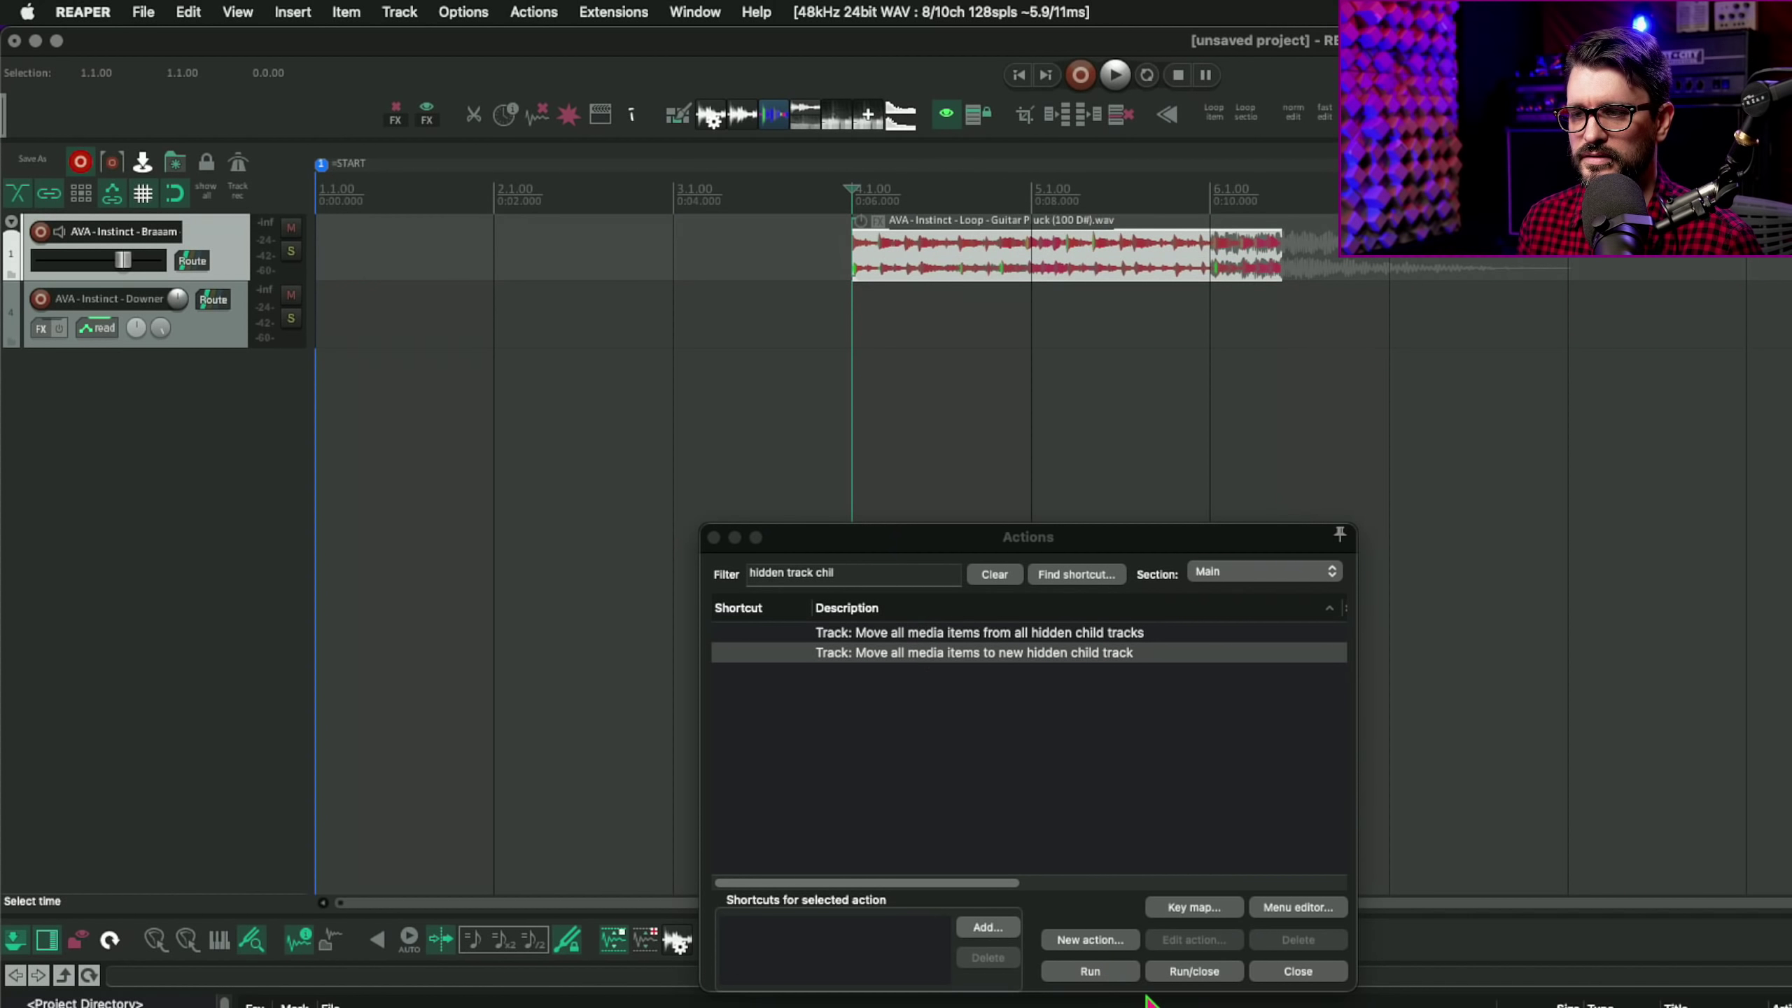
click(1032, 189)
key(s)
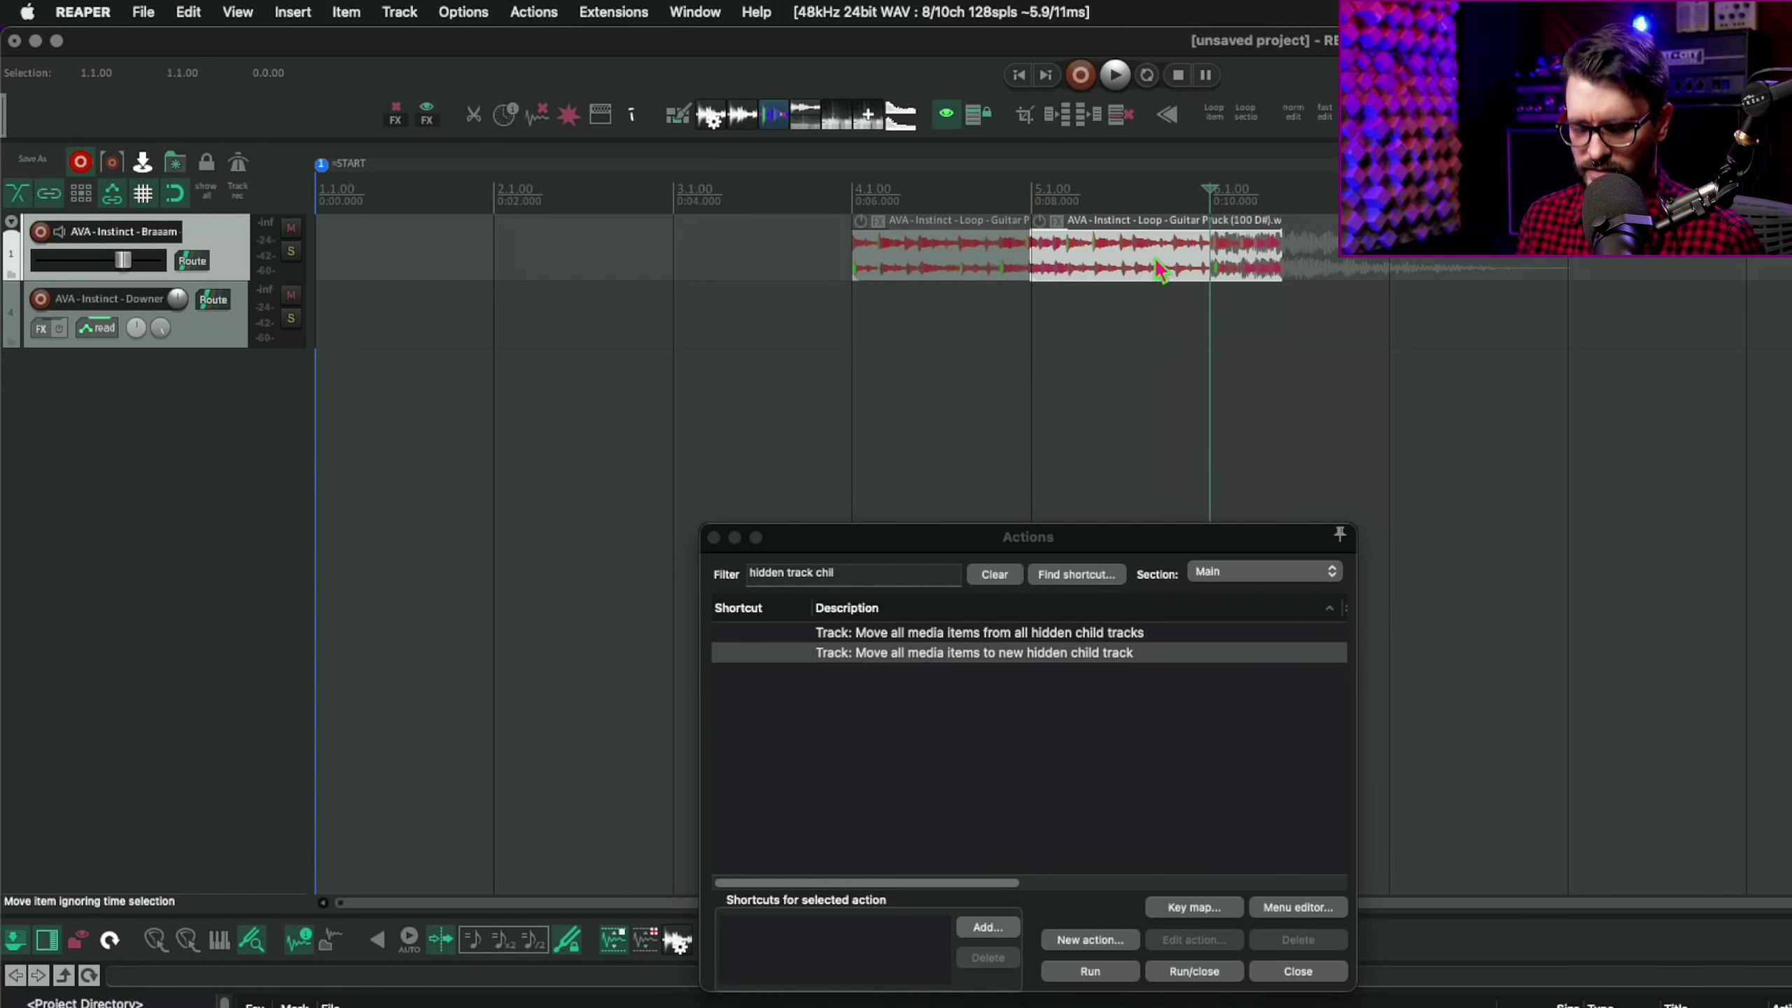
click(1218, 271)
key(s)
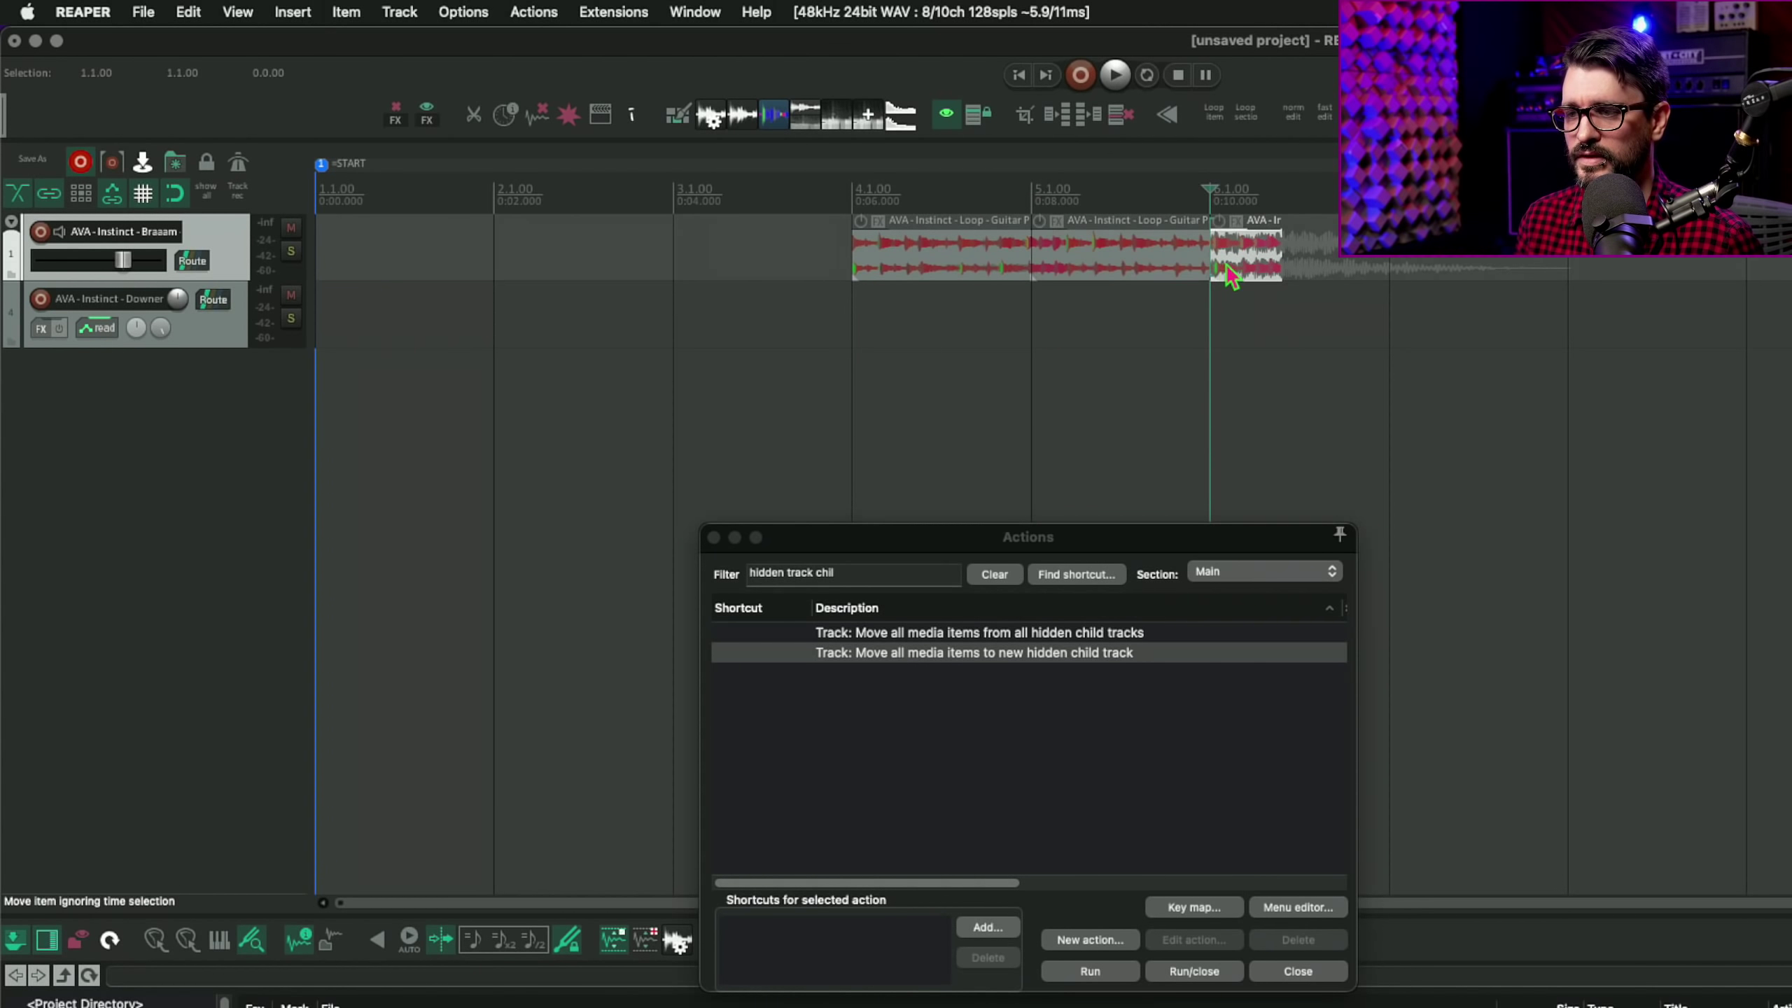
Step: Mute the middle piece of the guitar loop and move all media items to a new hidden child track
click(1167, 267)
key(m)
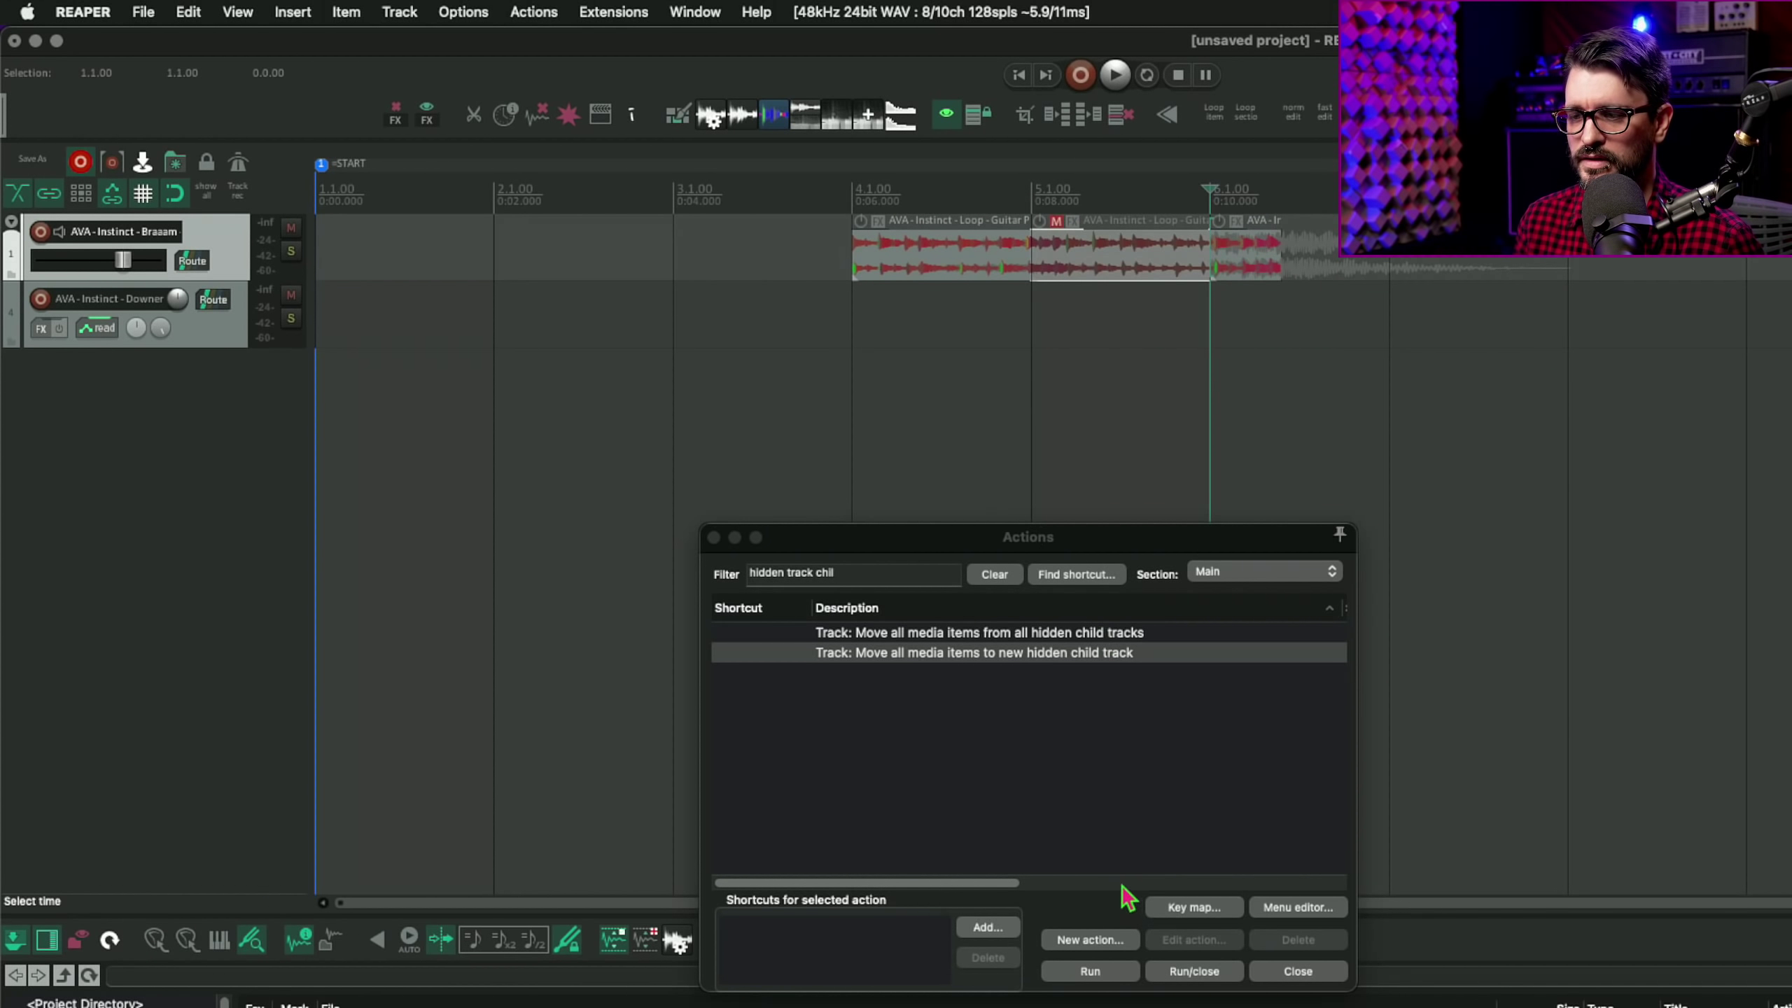
click(1093, 974)
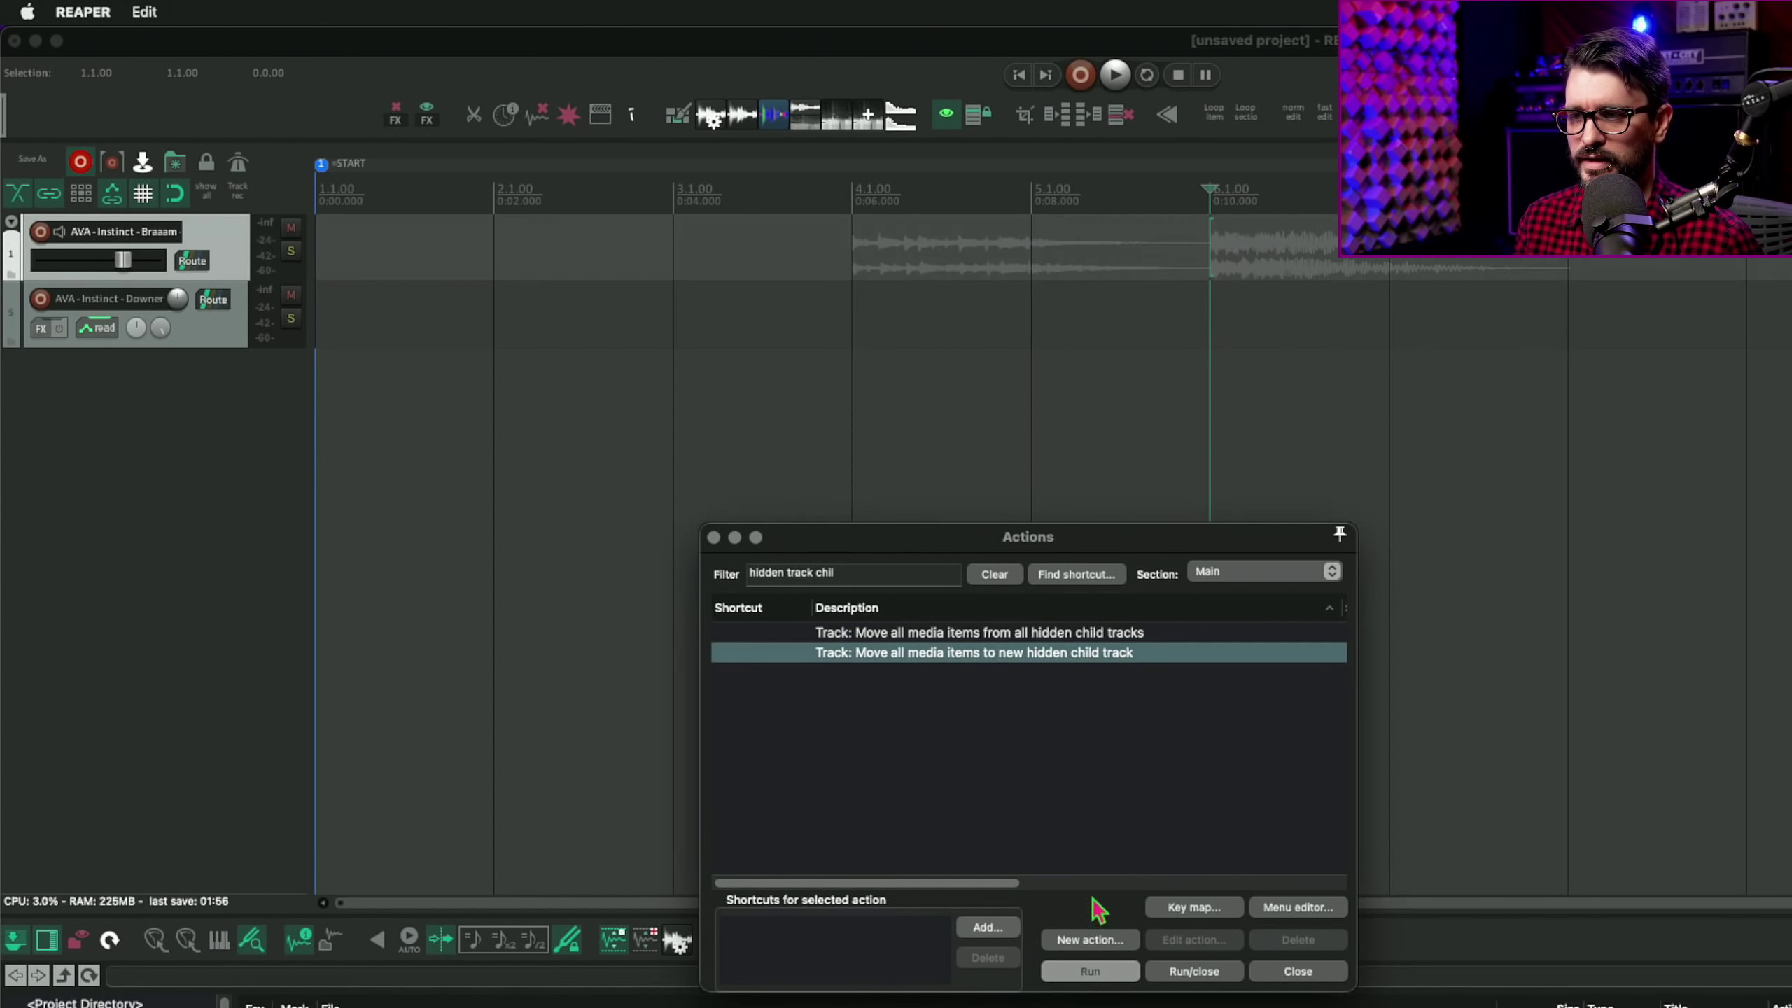
Step: Show the hidden child tracks to examine the layered items stored on them, and hide them again
click(935, 352)
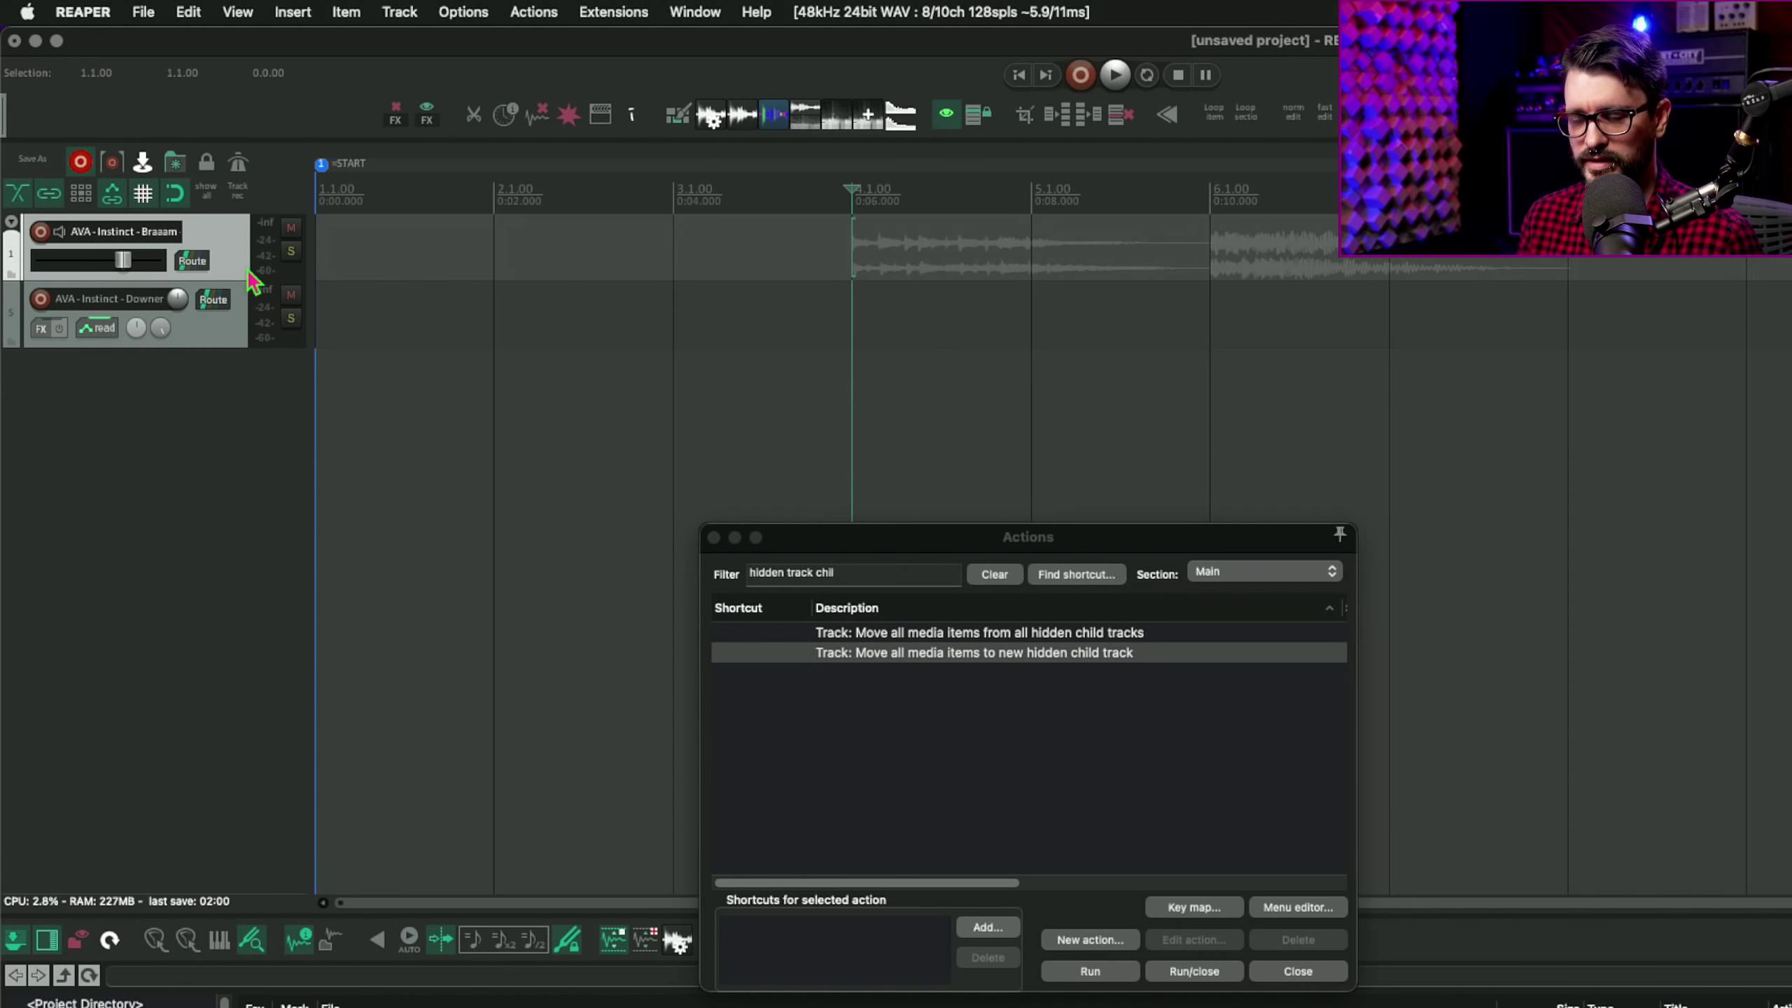
key(super+z)
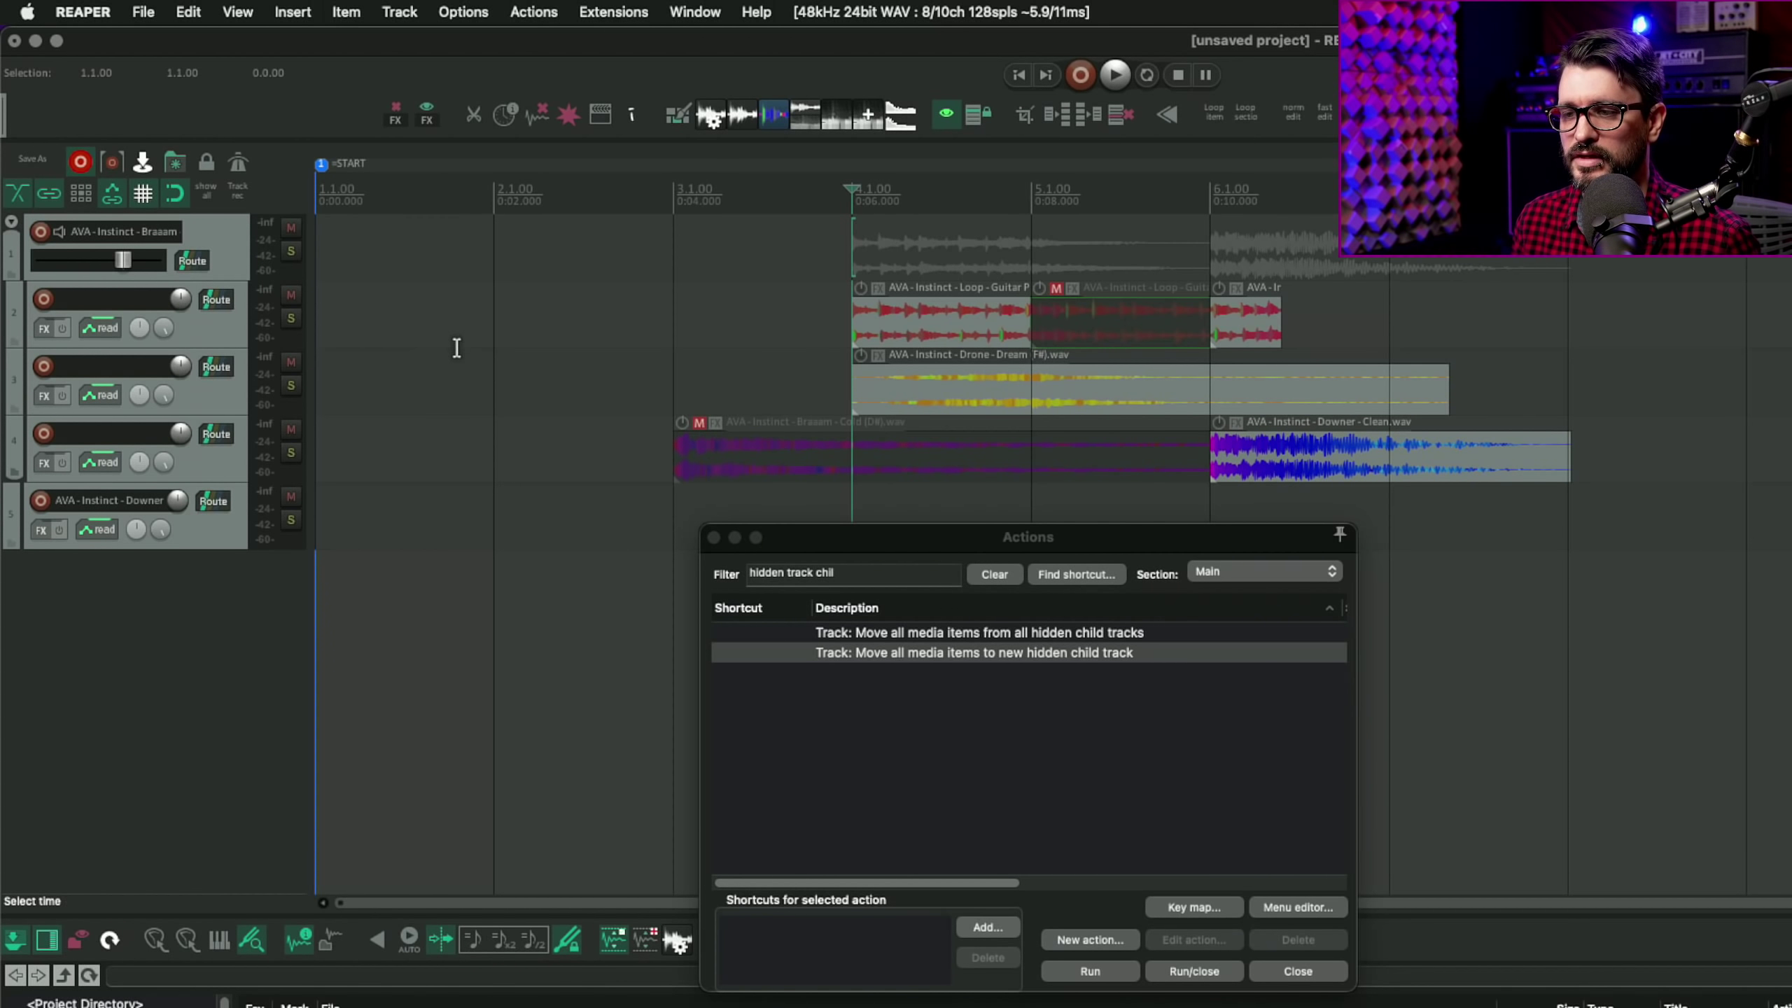
key(Return)
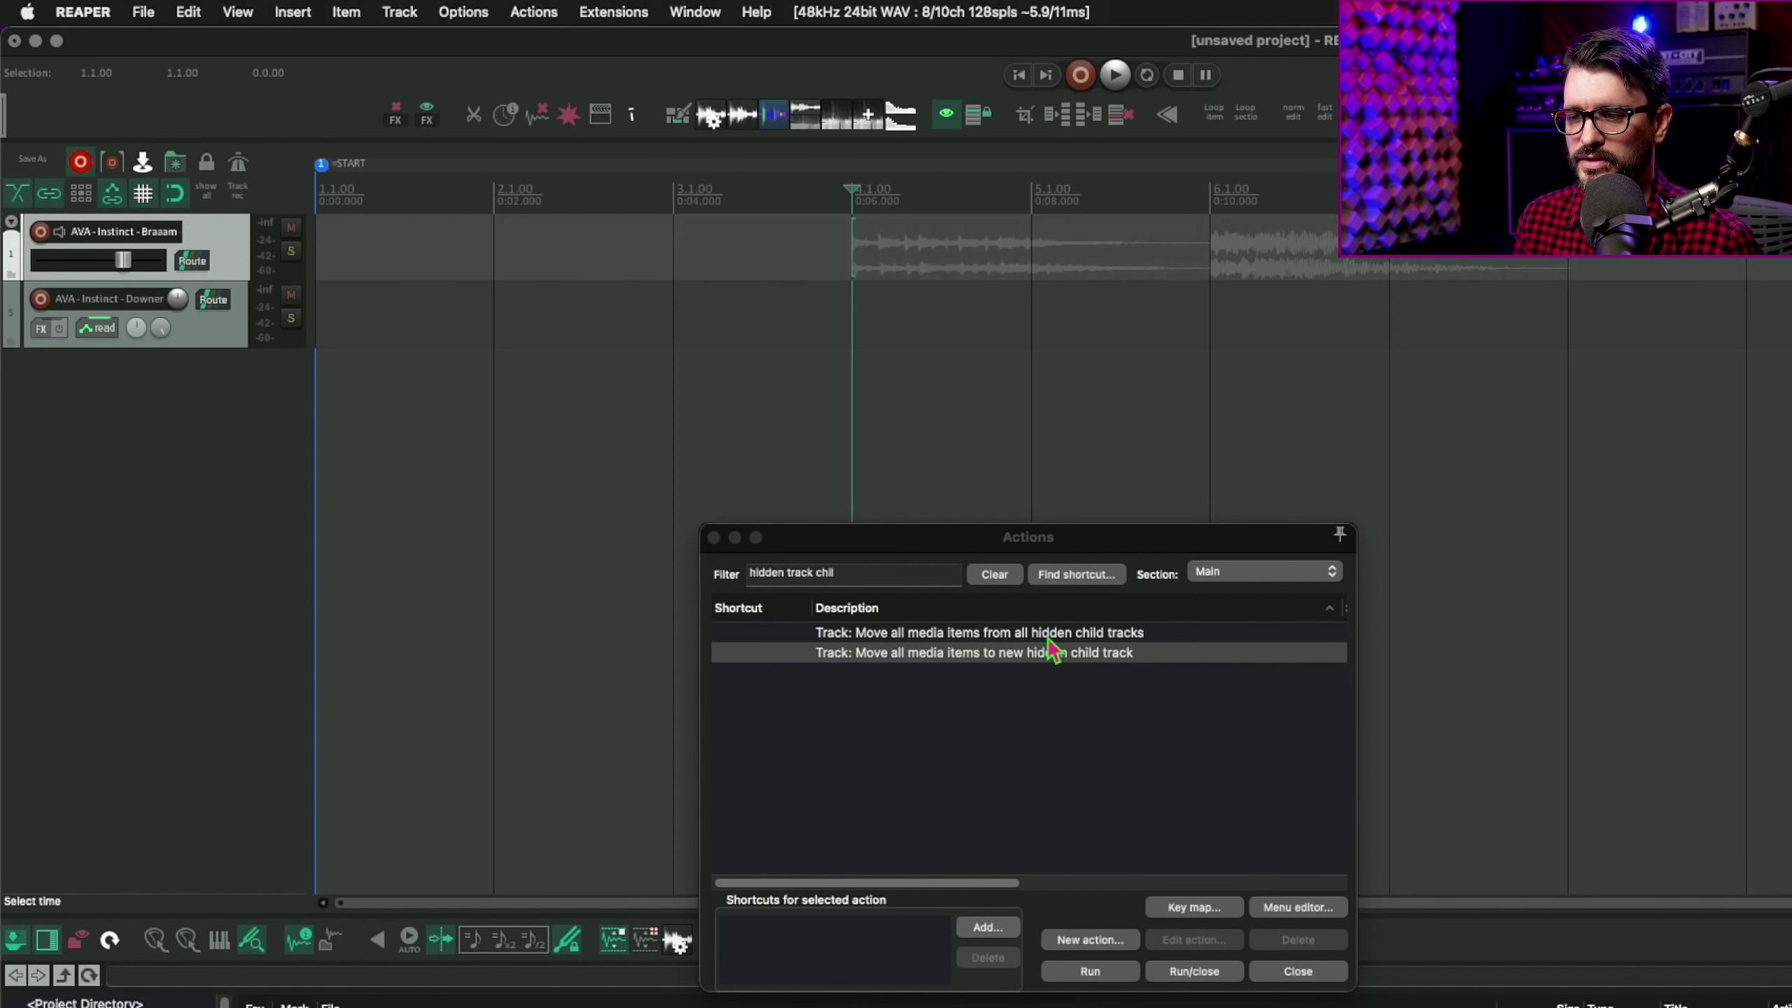
Step: Run the action that moves all media items from all hidden child tracks onto the parent track
click(771, 633)
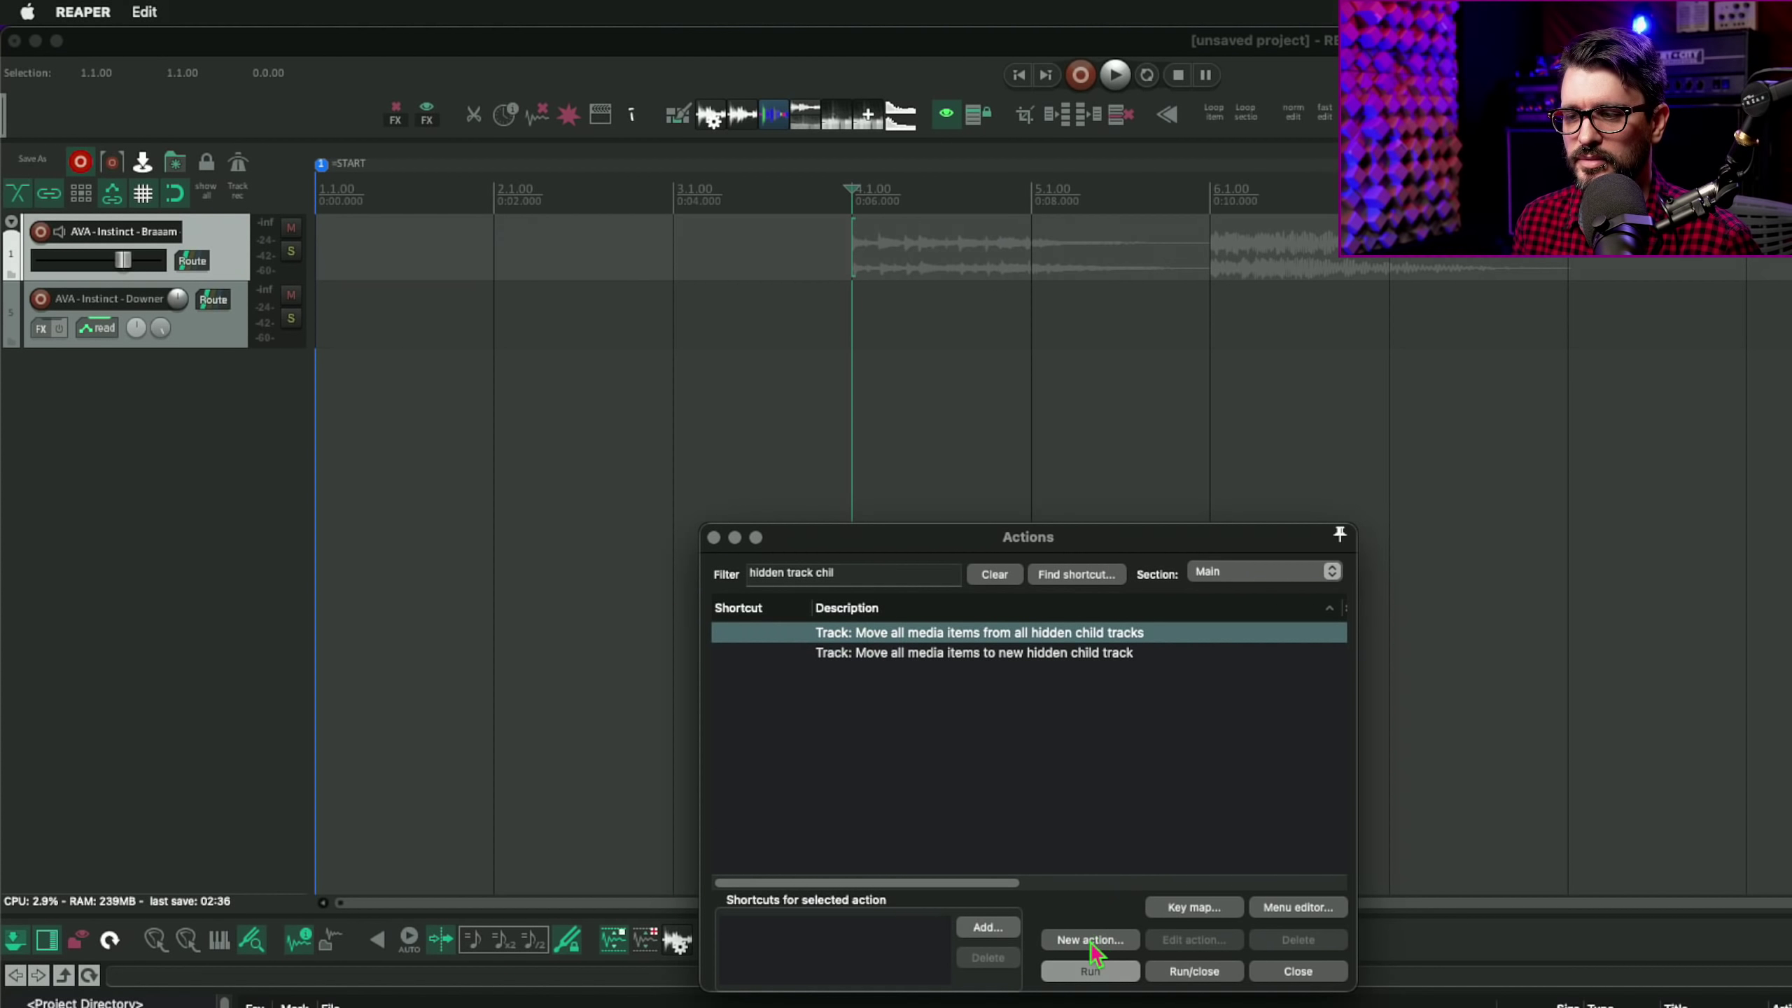
click(1122, 973)
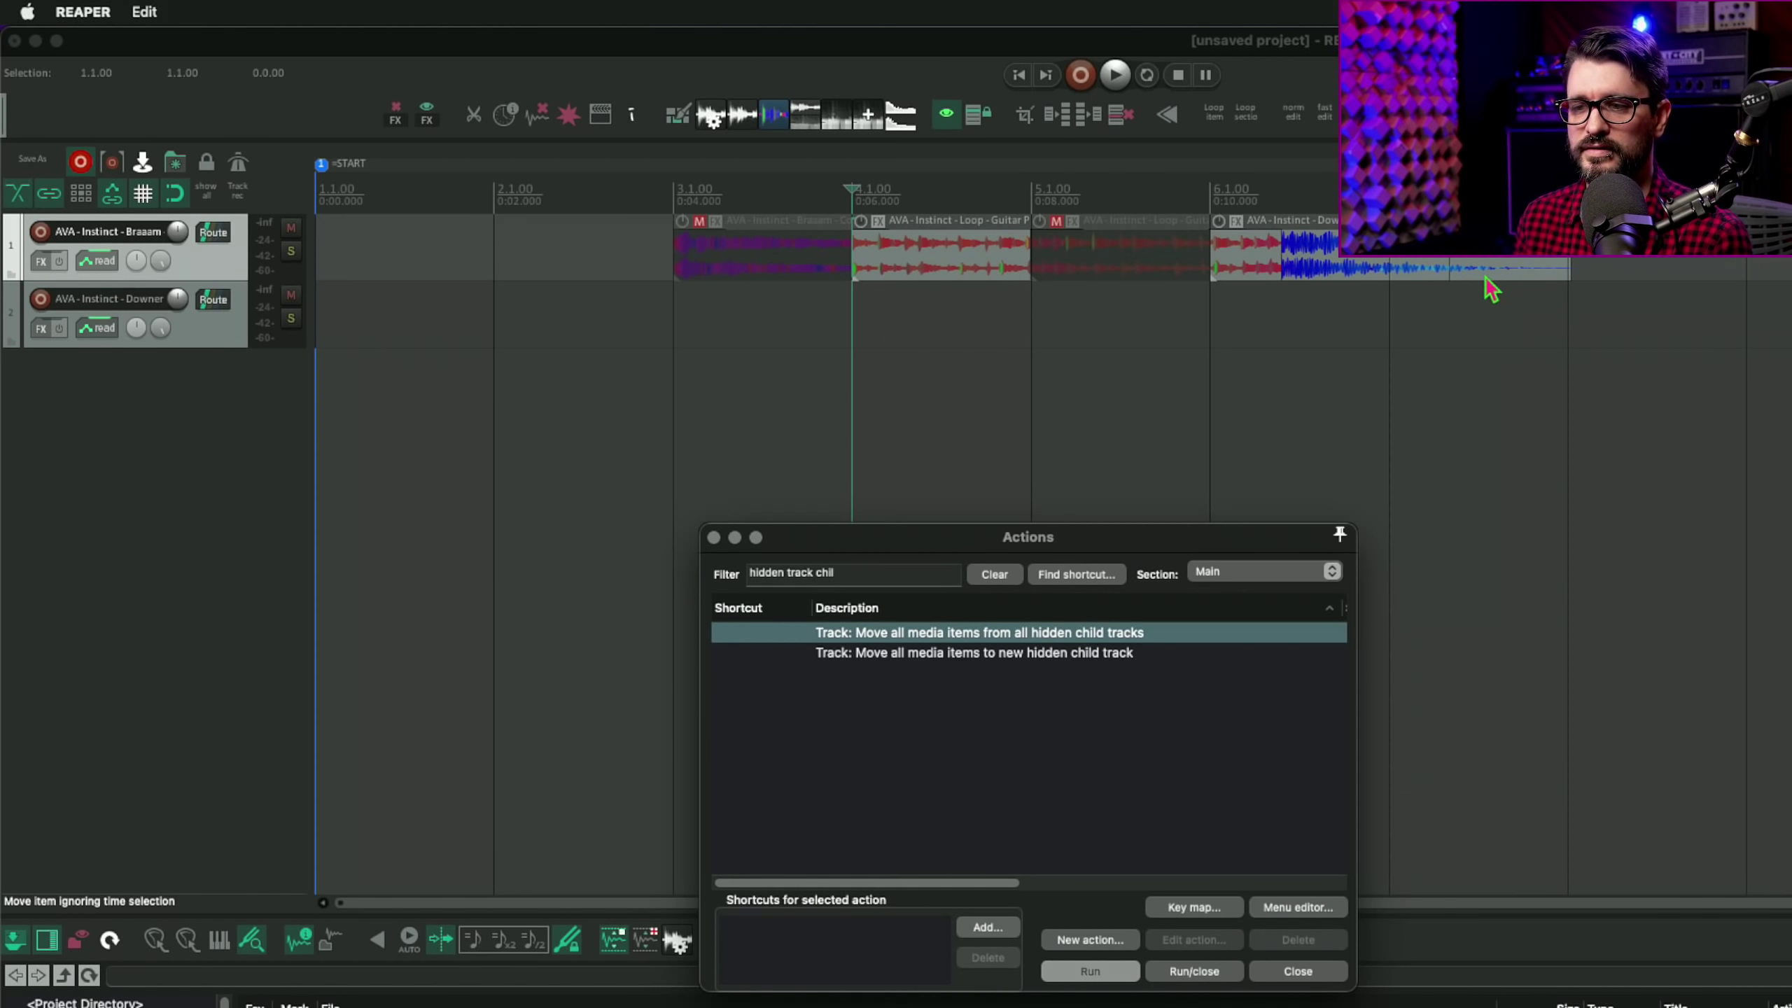
Step: Enable vertical offset of overlapping media items and increase the height of the first track
click(428, 79)
click(463, 12)
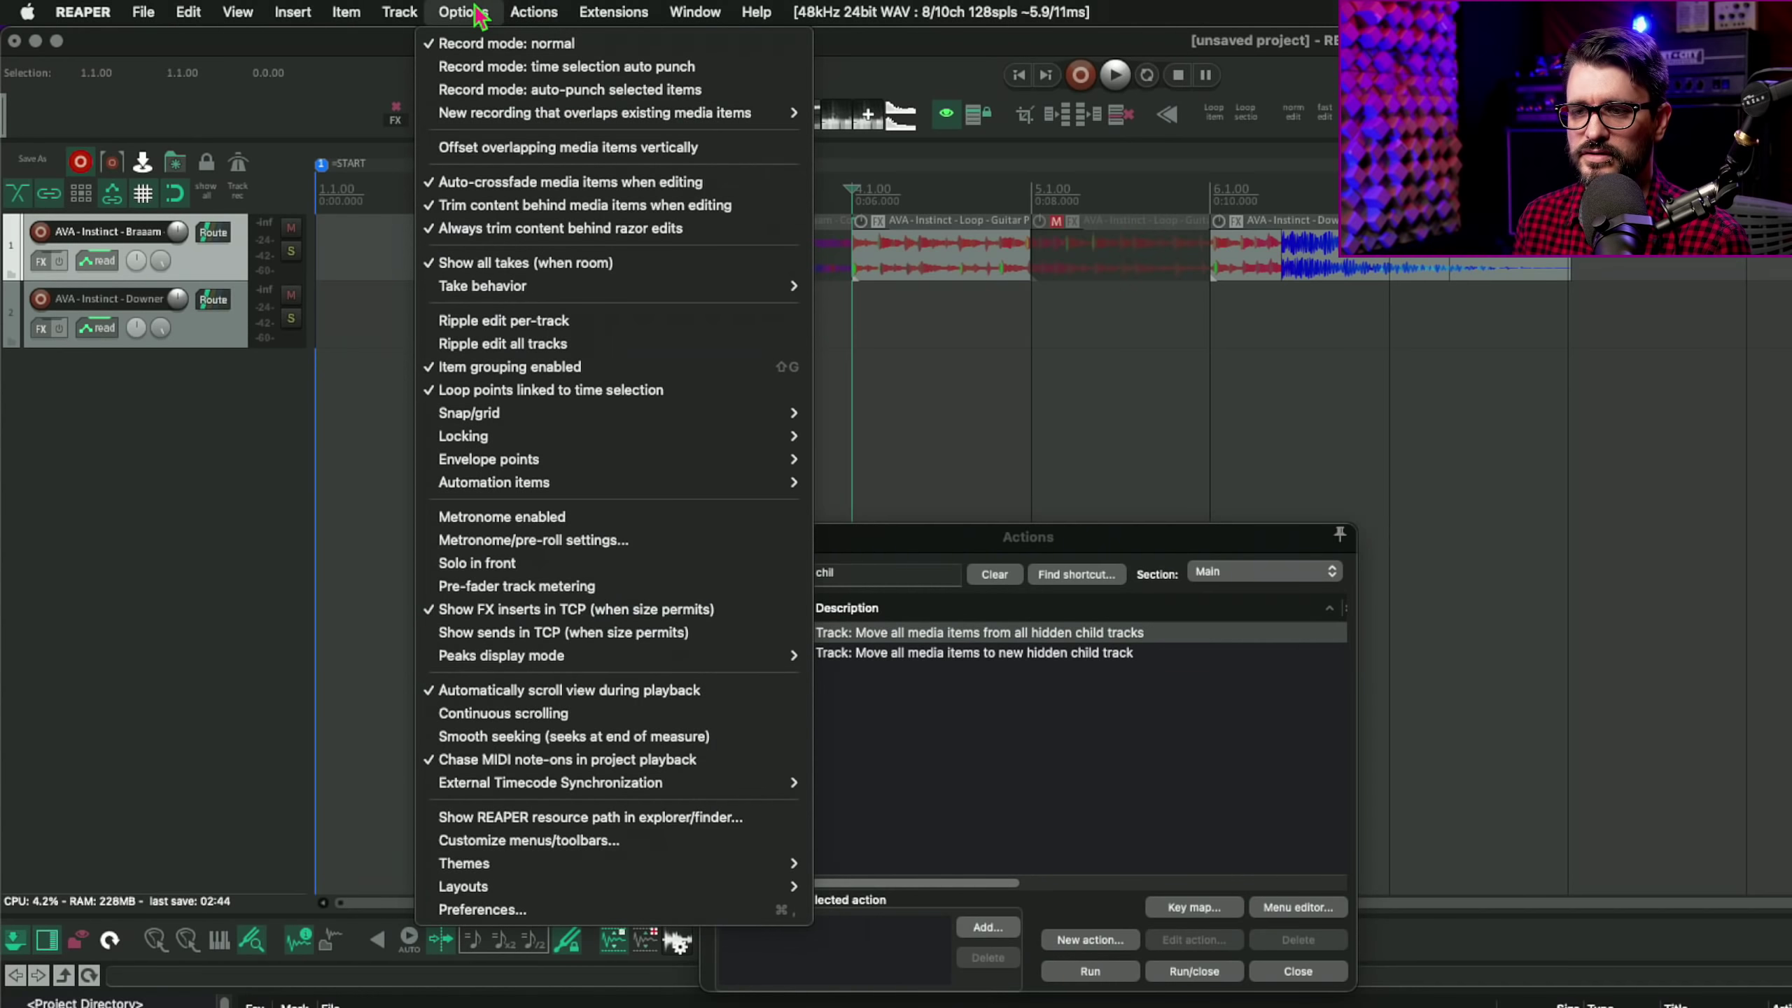
click(497, 158)
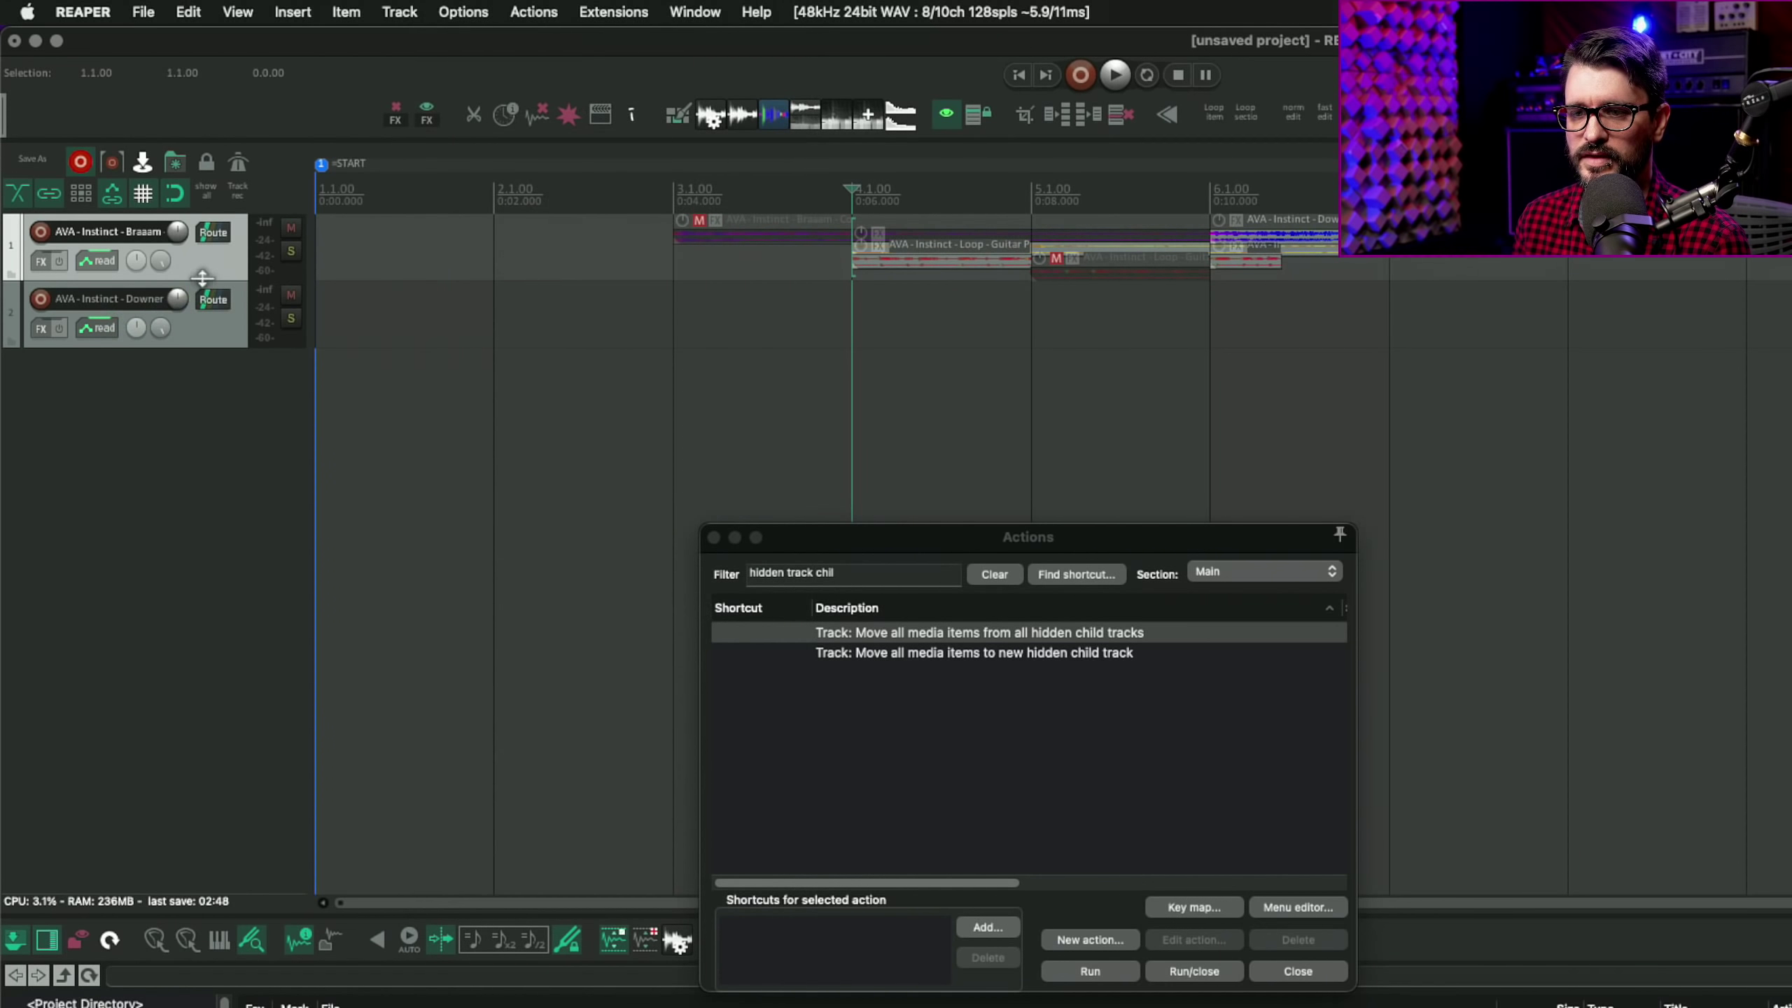
drag(207, 276, 243, 493)
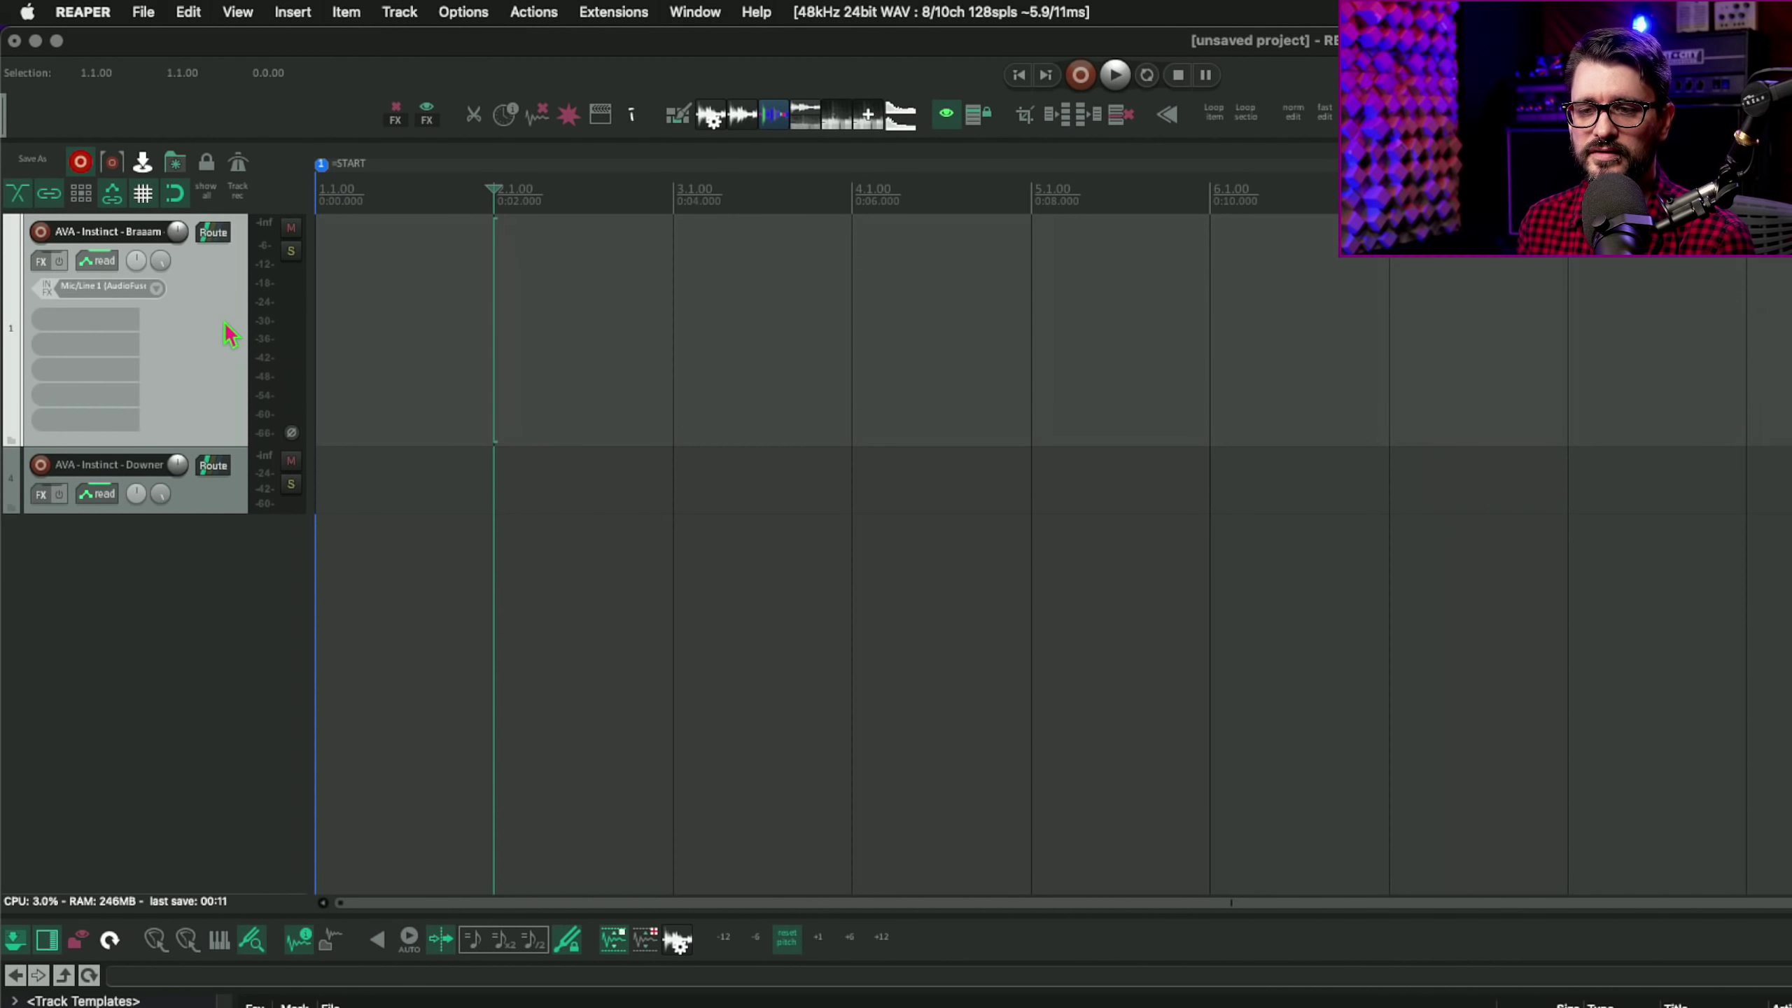
Step: Enable free item positioning on the first track and increase the track's height
right_click(225, 321)
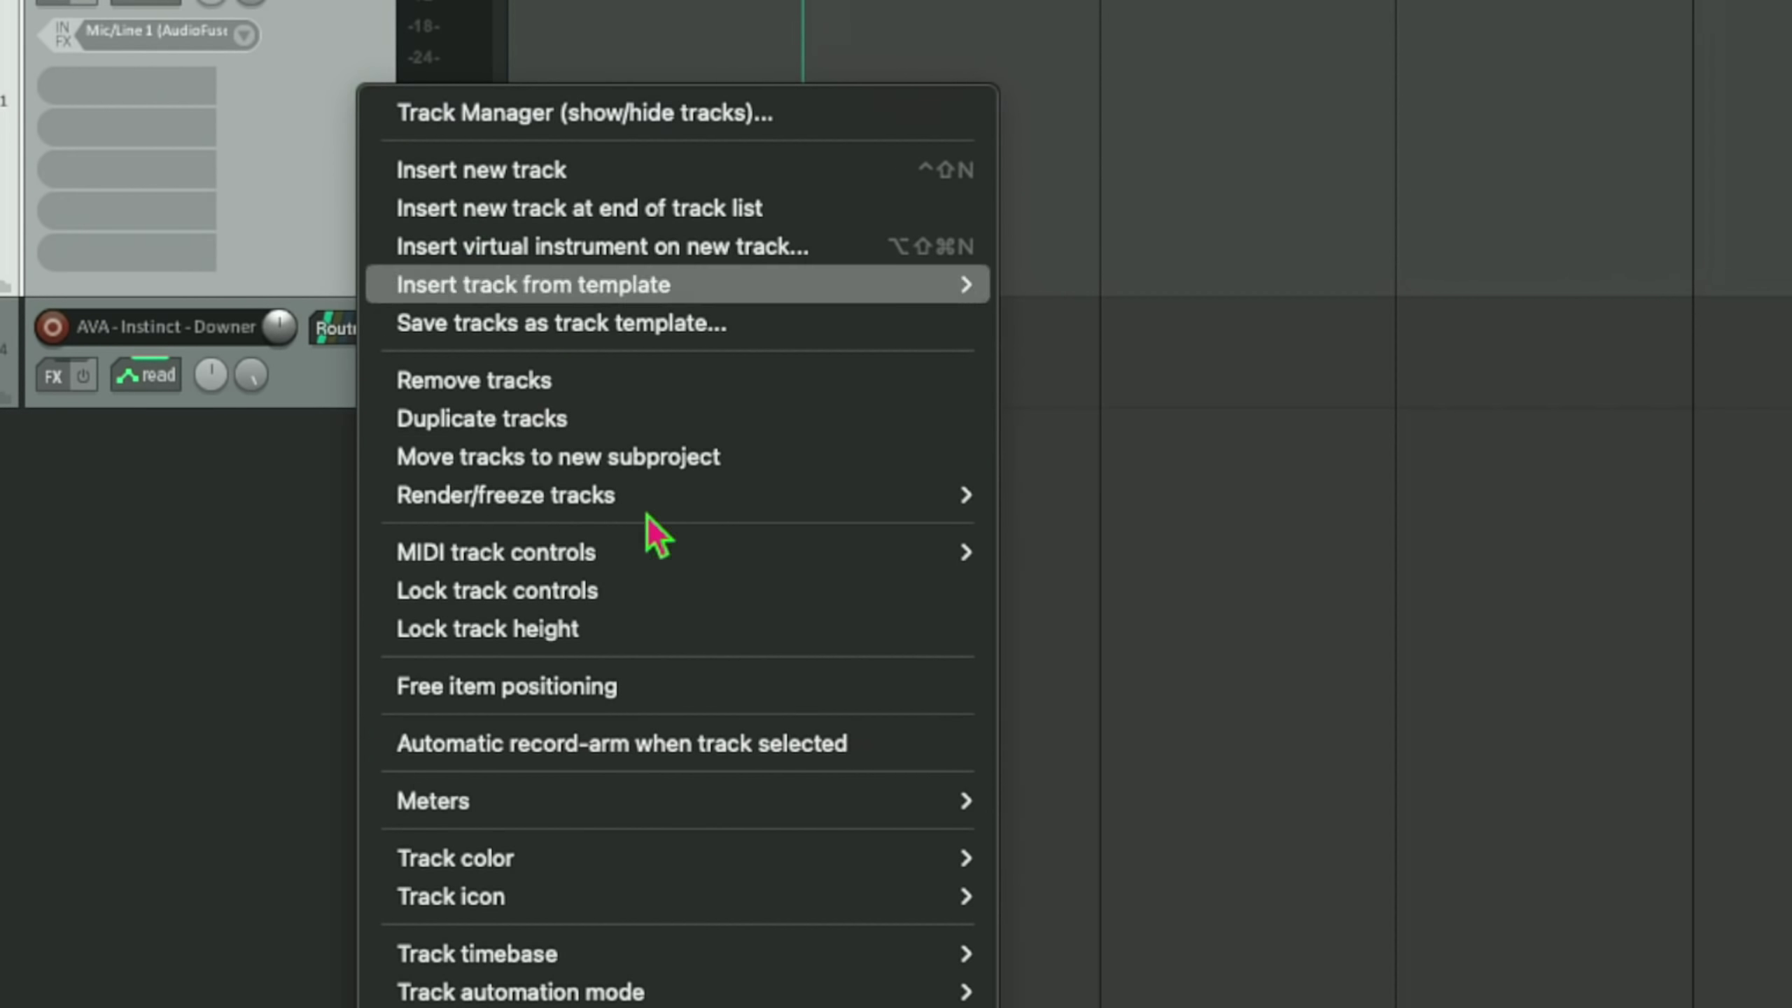
click(611, 695)
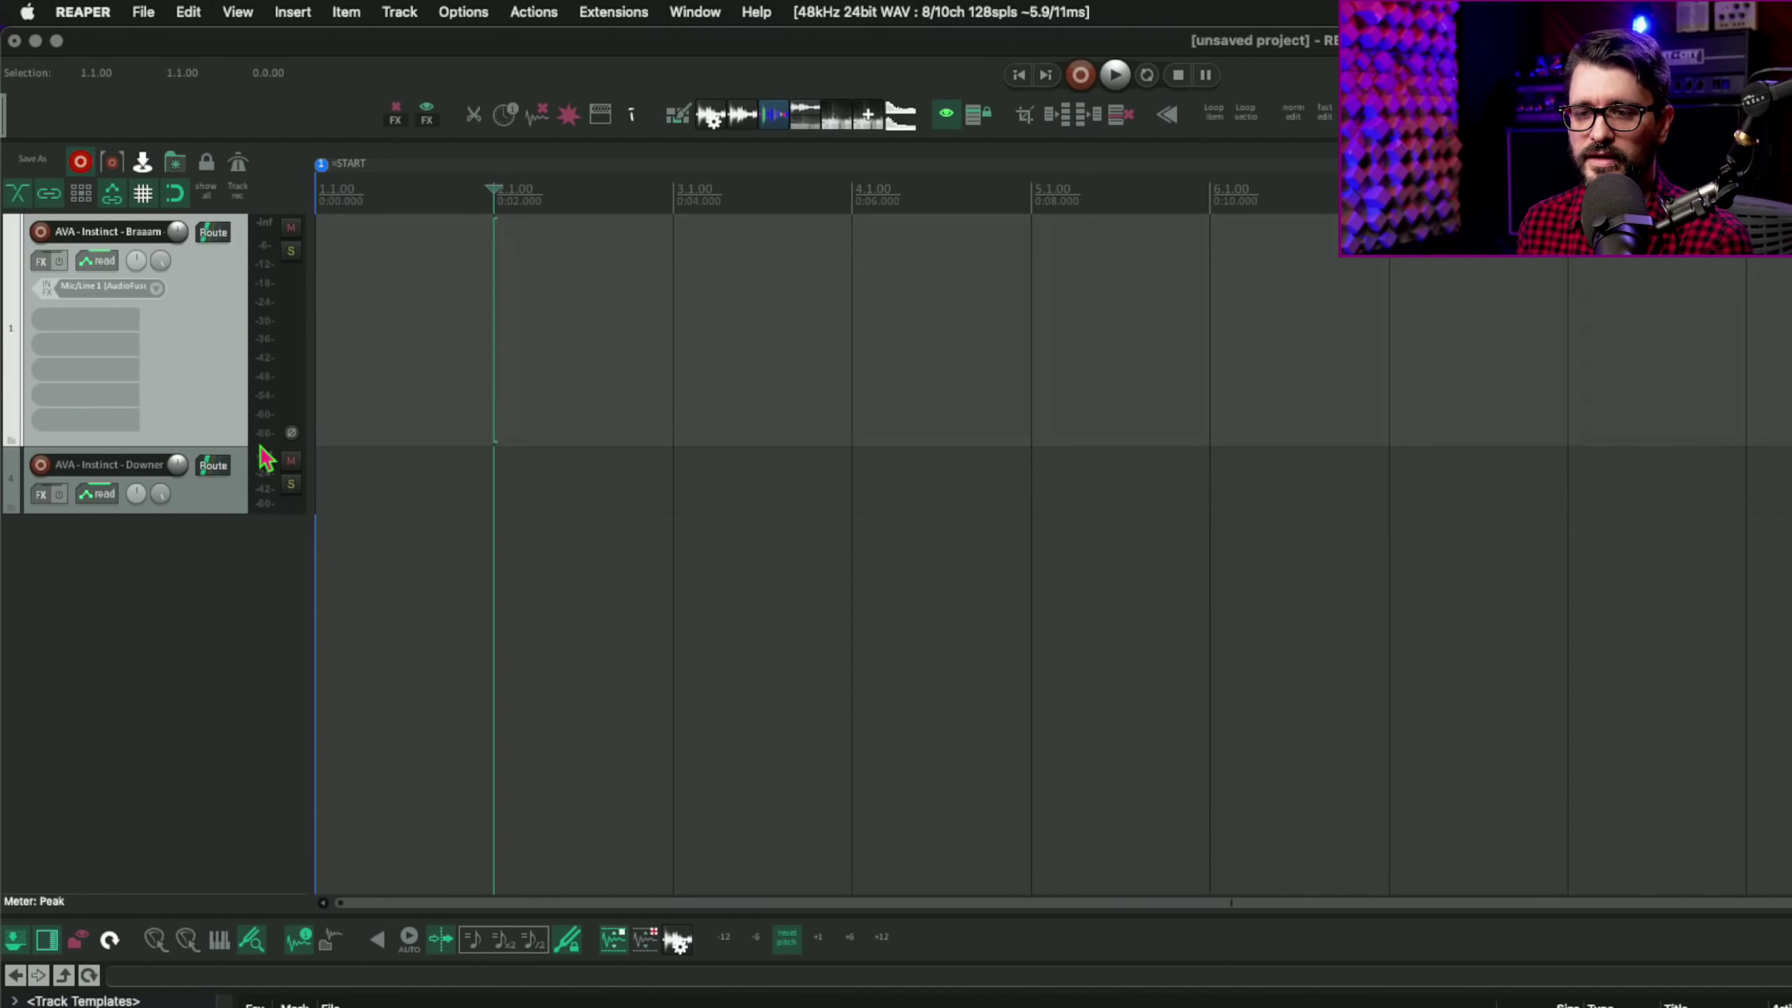
drag(260, 446, 268, 635)
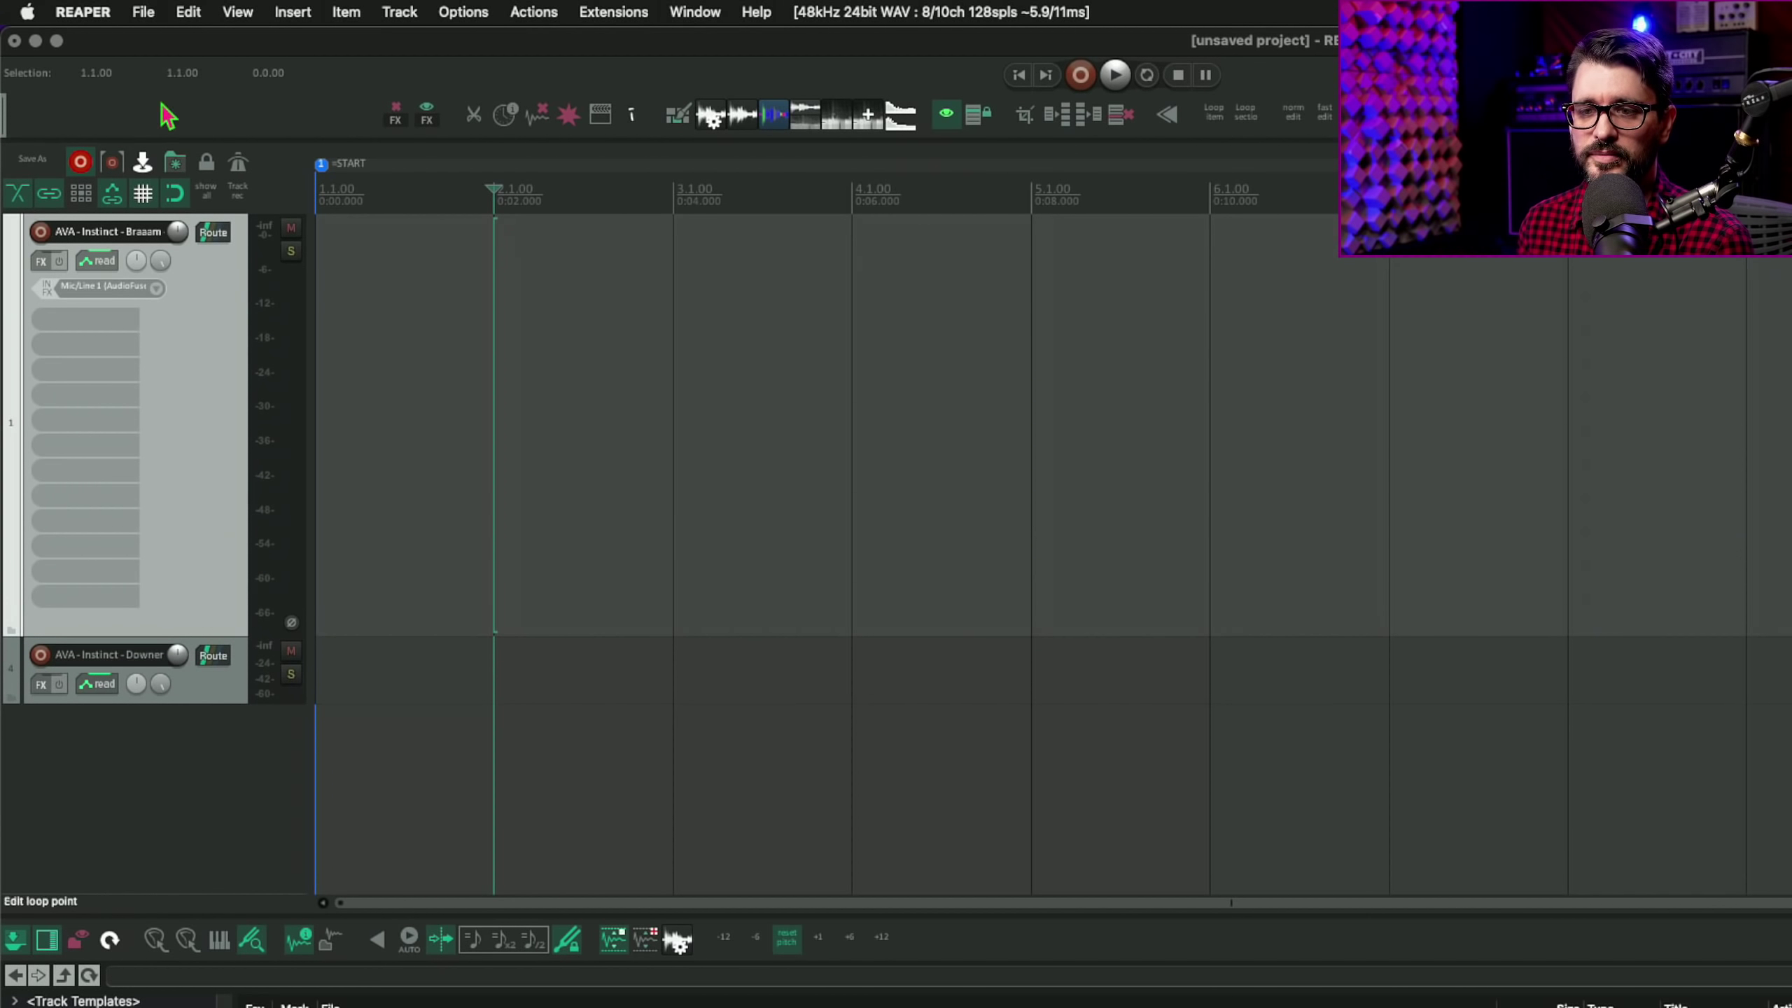
Step: Turn off the grid and place three drum samples, including crash brush 2.wav, at staggered times and heights on the first track
click(147, 200)
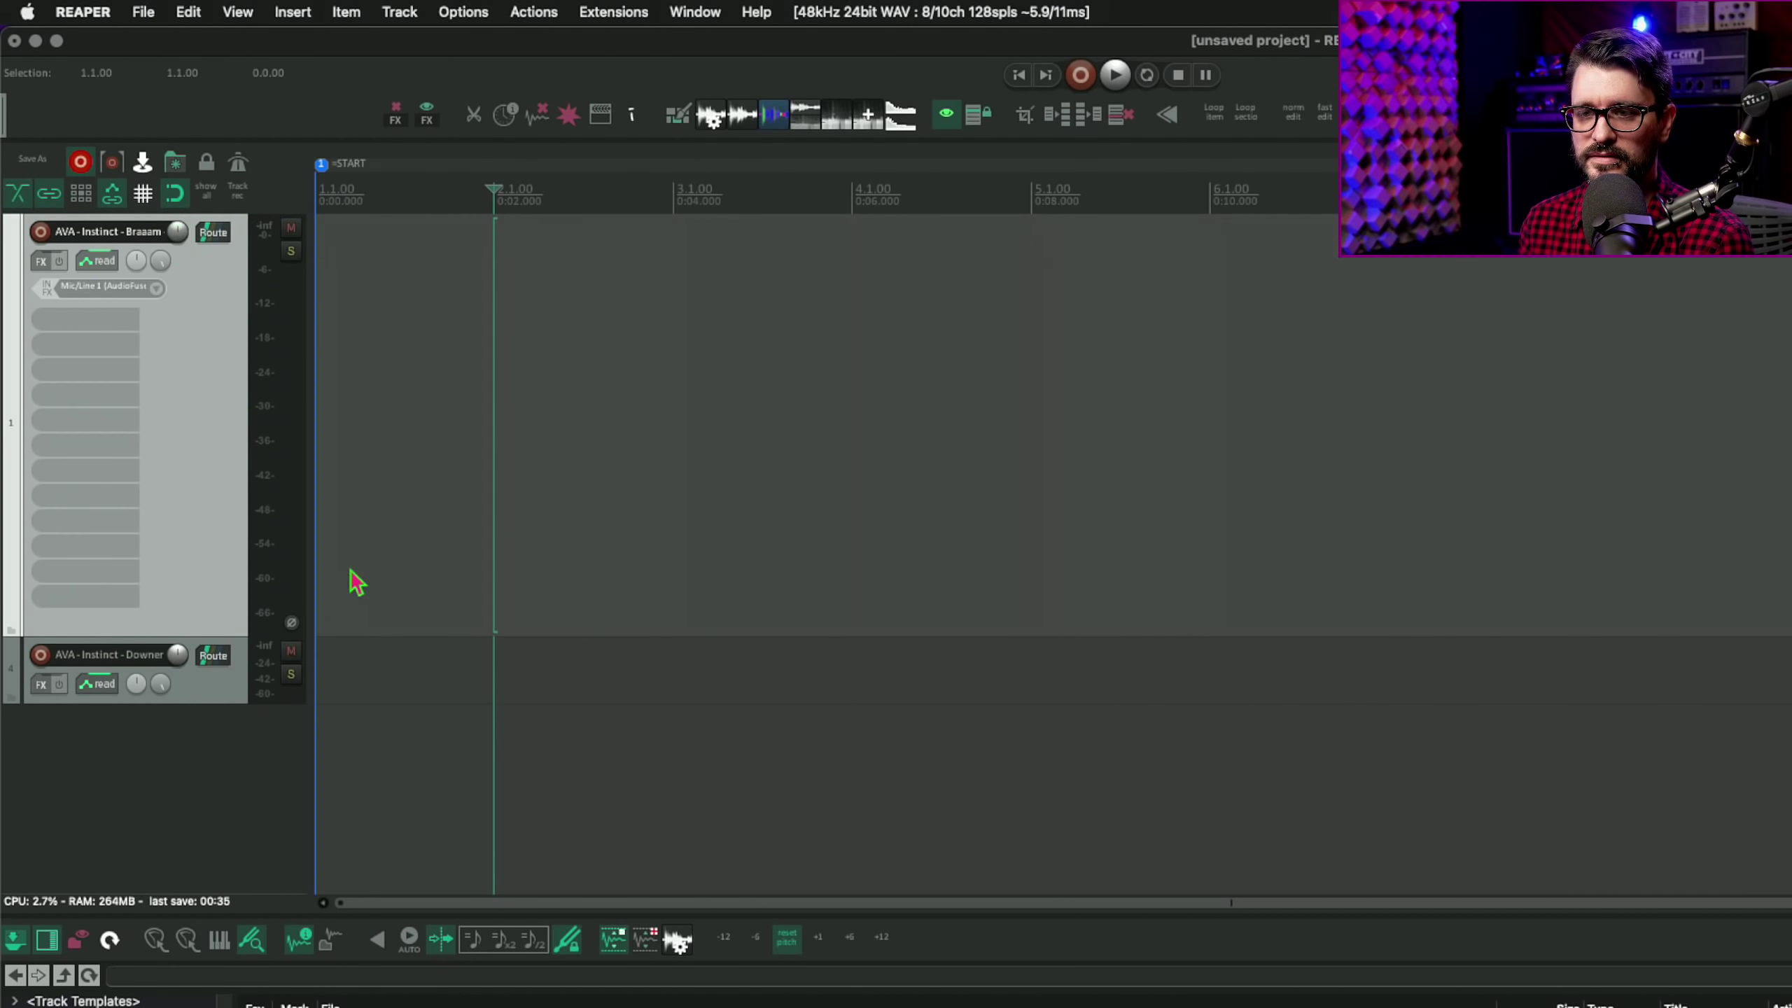
drag(666, 999, 391, 300)
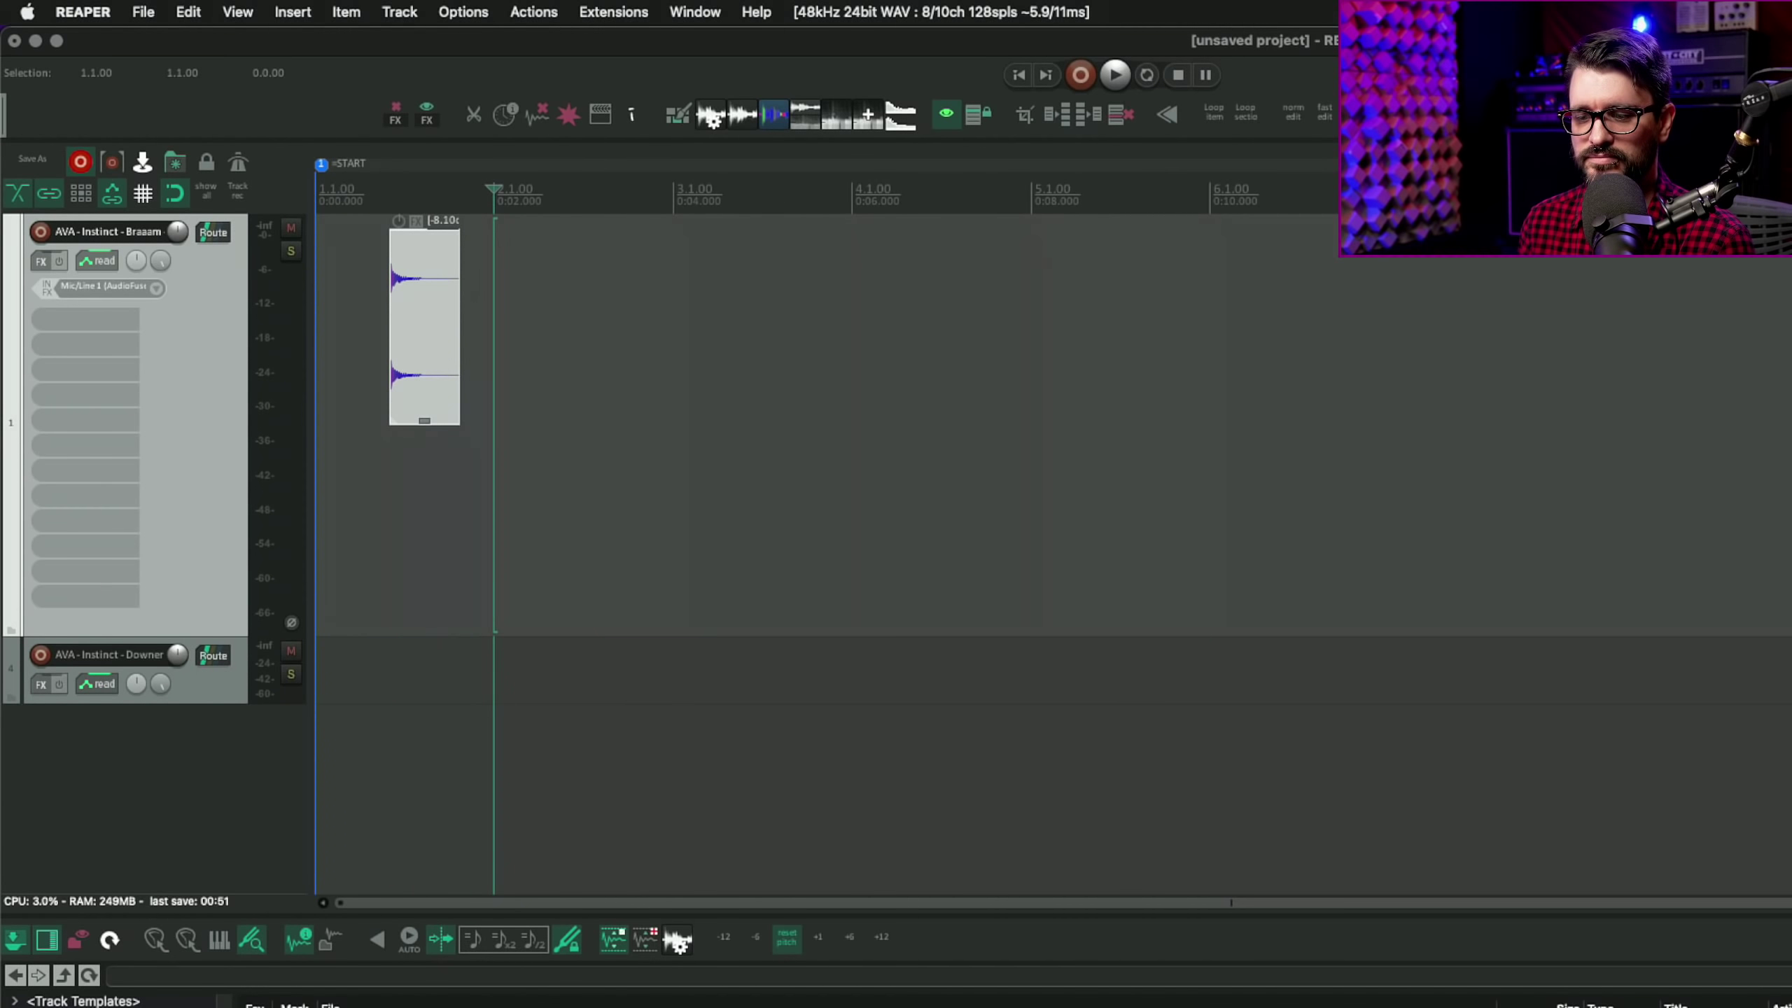
mouse_move(607, 999)
mouse_down()
mouse_move(602, 526)
mouse_move(518, 379)
mouse_up()
mouse_move(755, 996)
mouse_down()
mouse_move(875, 726)
mouse_move(915, 564)
mouse_up()
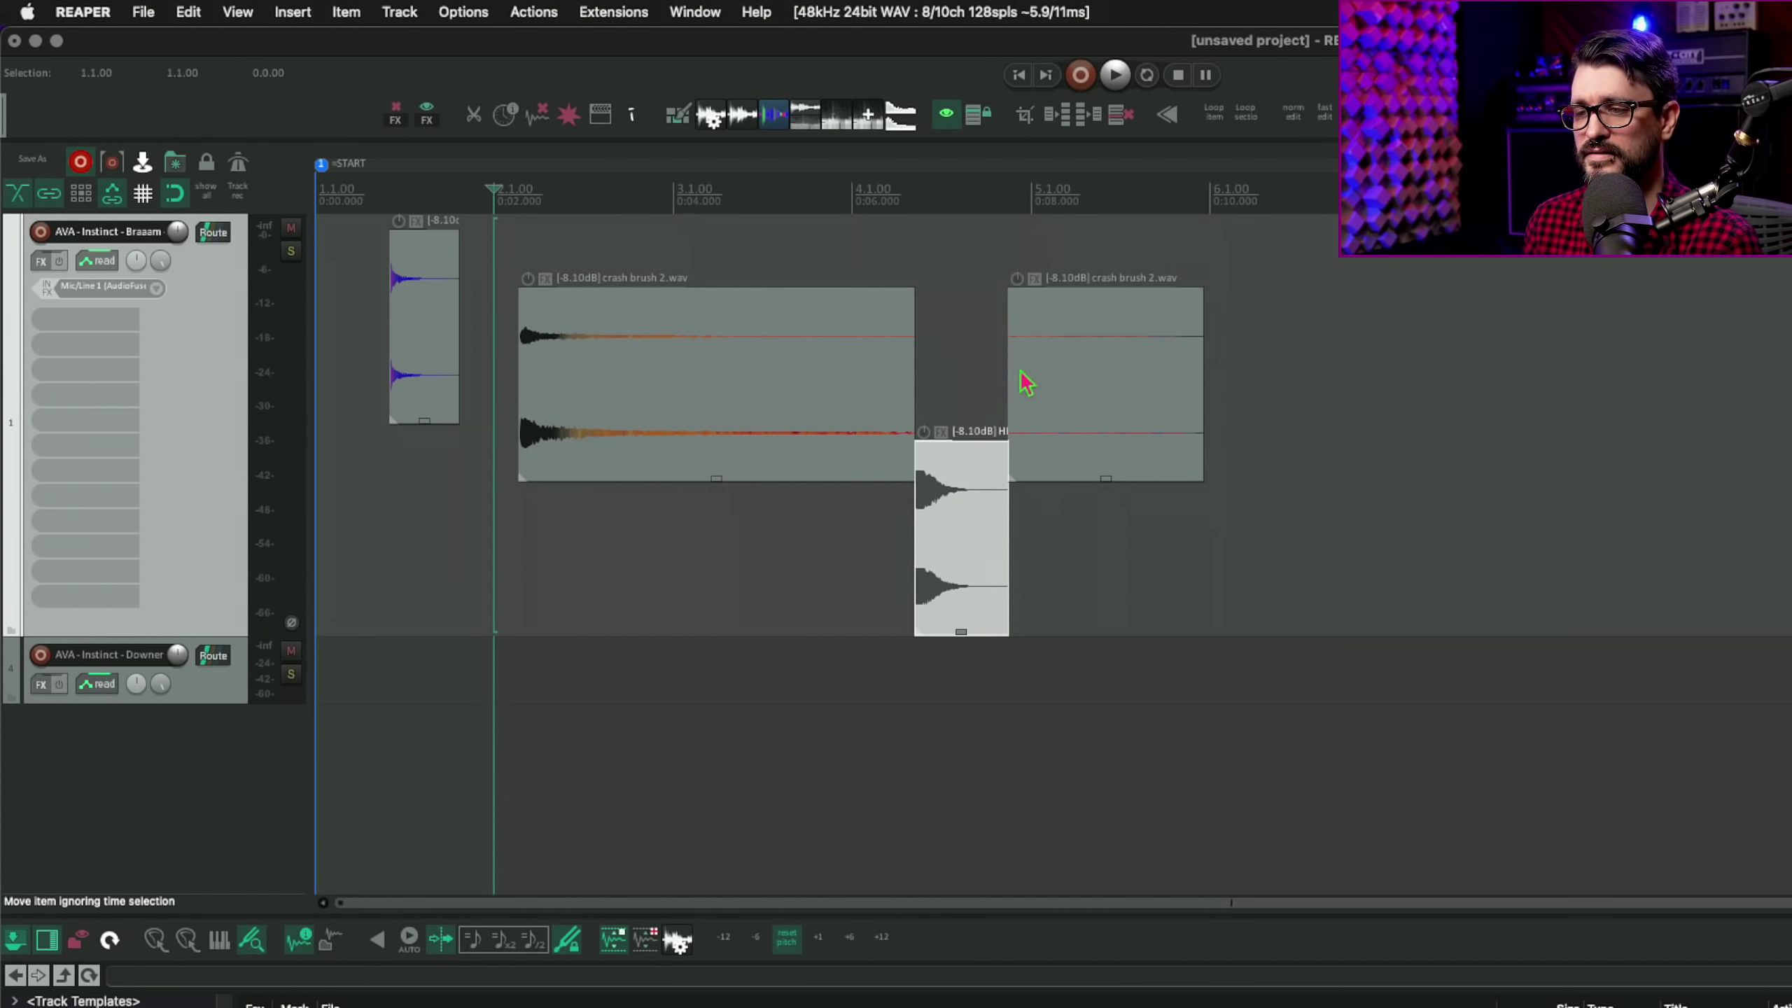
Step: Disable trimming of content behind media items and add another crash brush 2.wav overlapping the existing items on the first track
click(462, 12)
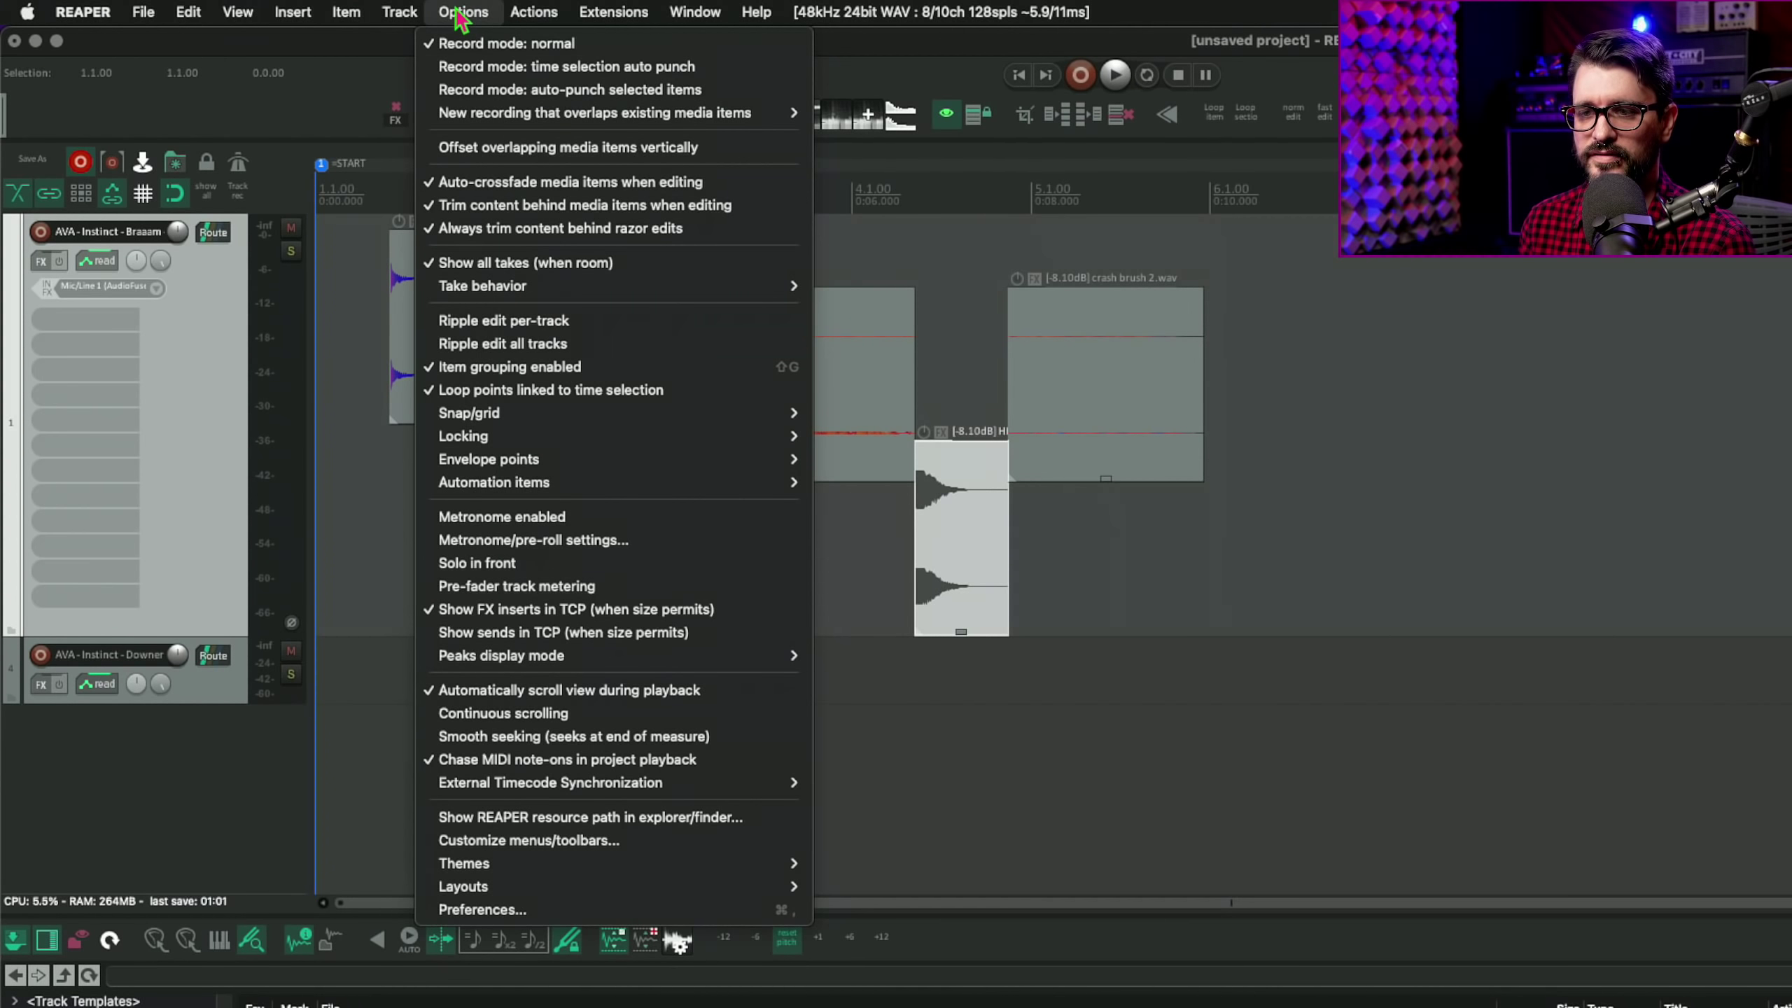
click(483, 207)
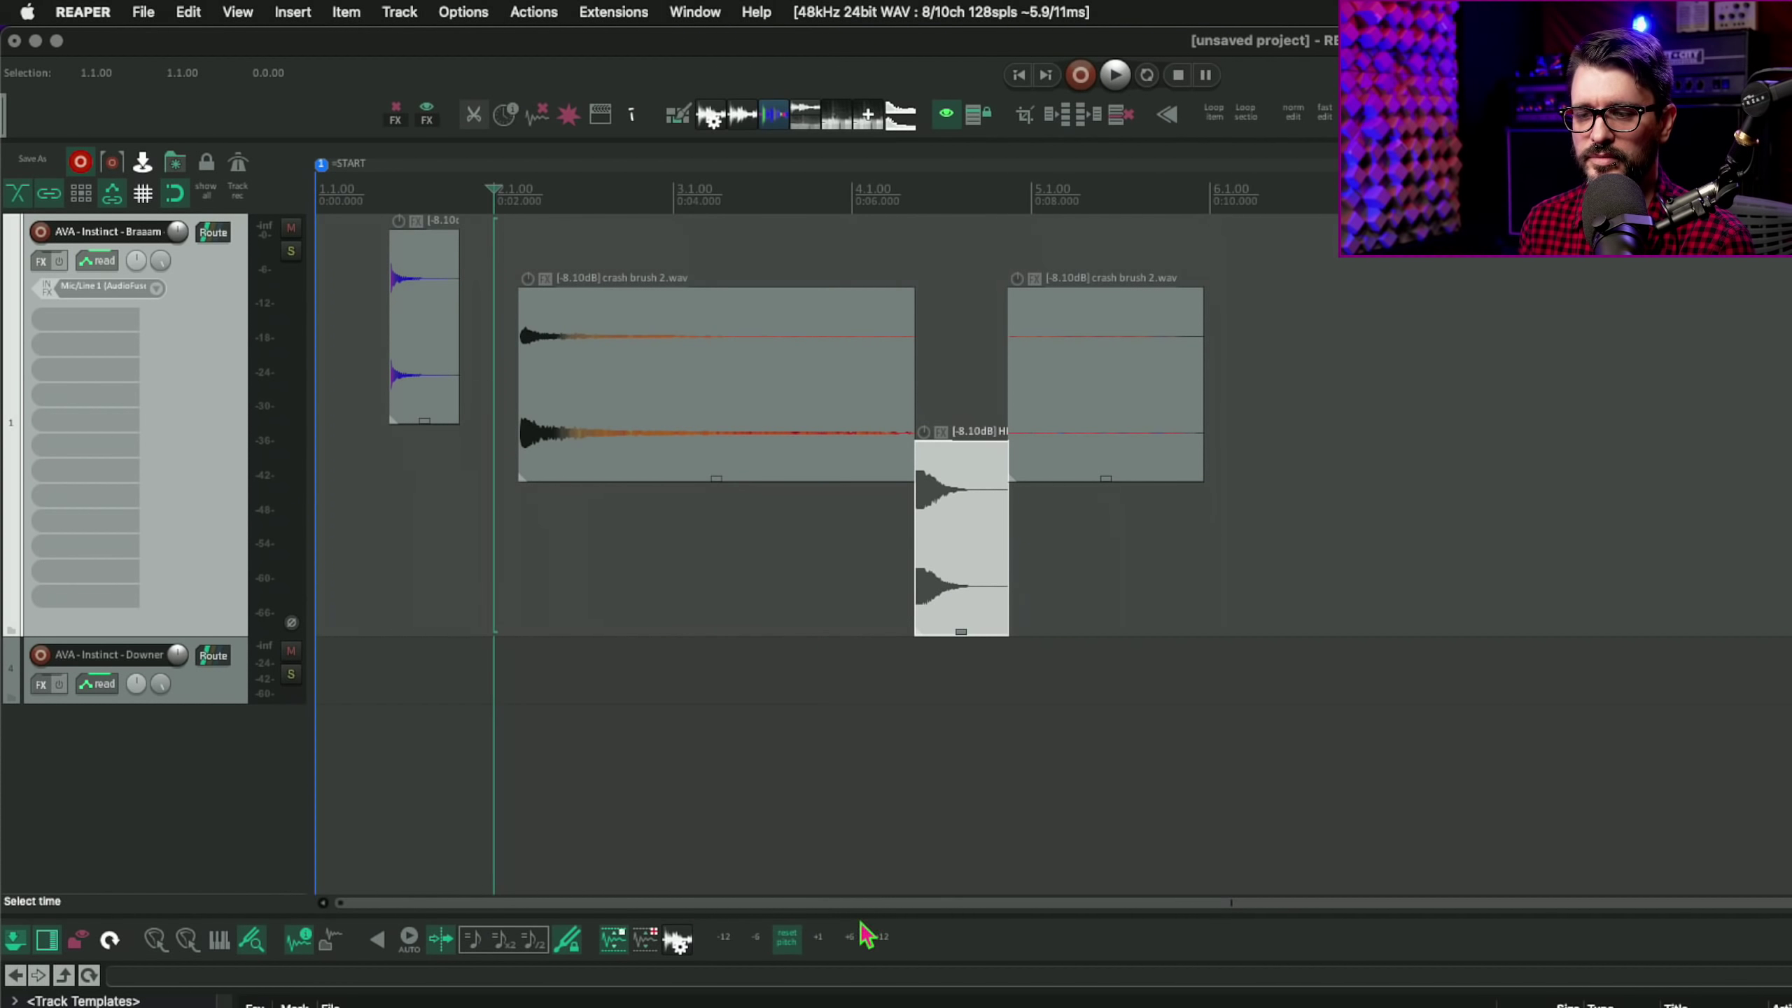
mouse_move(494, 1006)
mouse_down()
mouse_move(670, 354)
mouse_move(650, 421)
mouse_up()
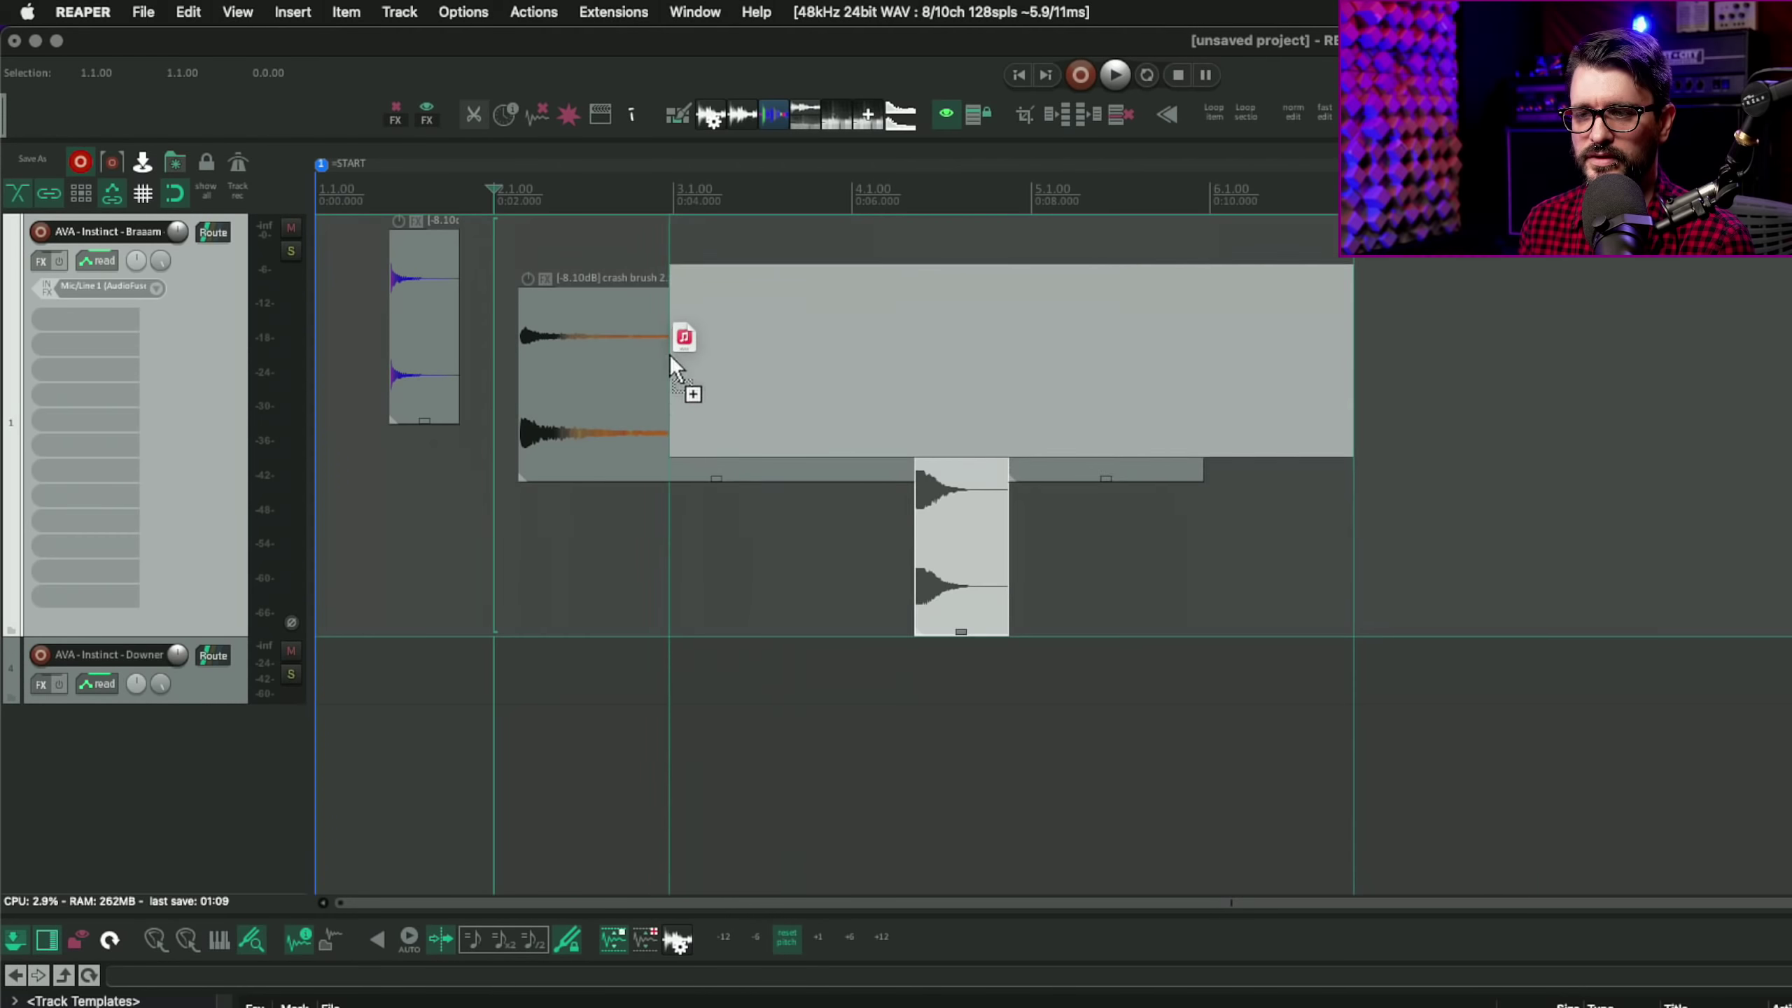
click(984, 893)
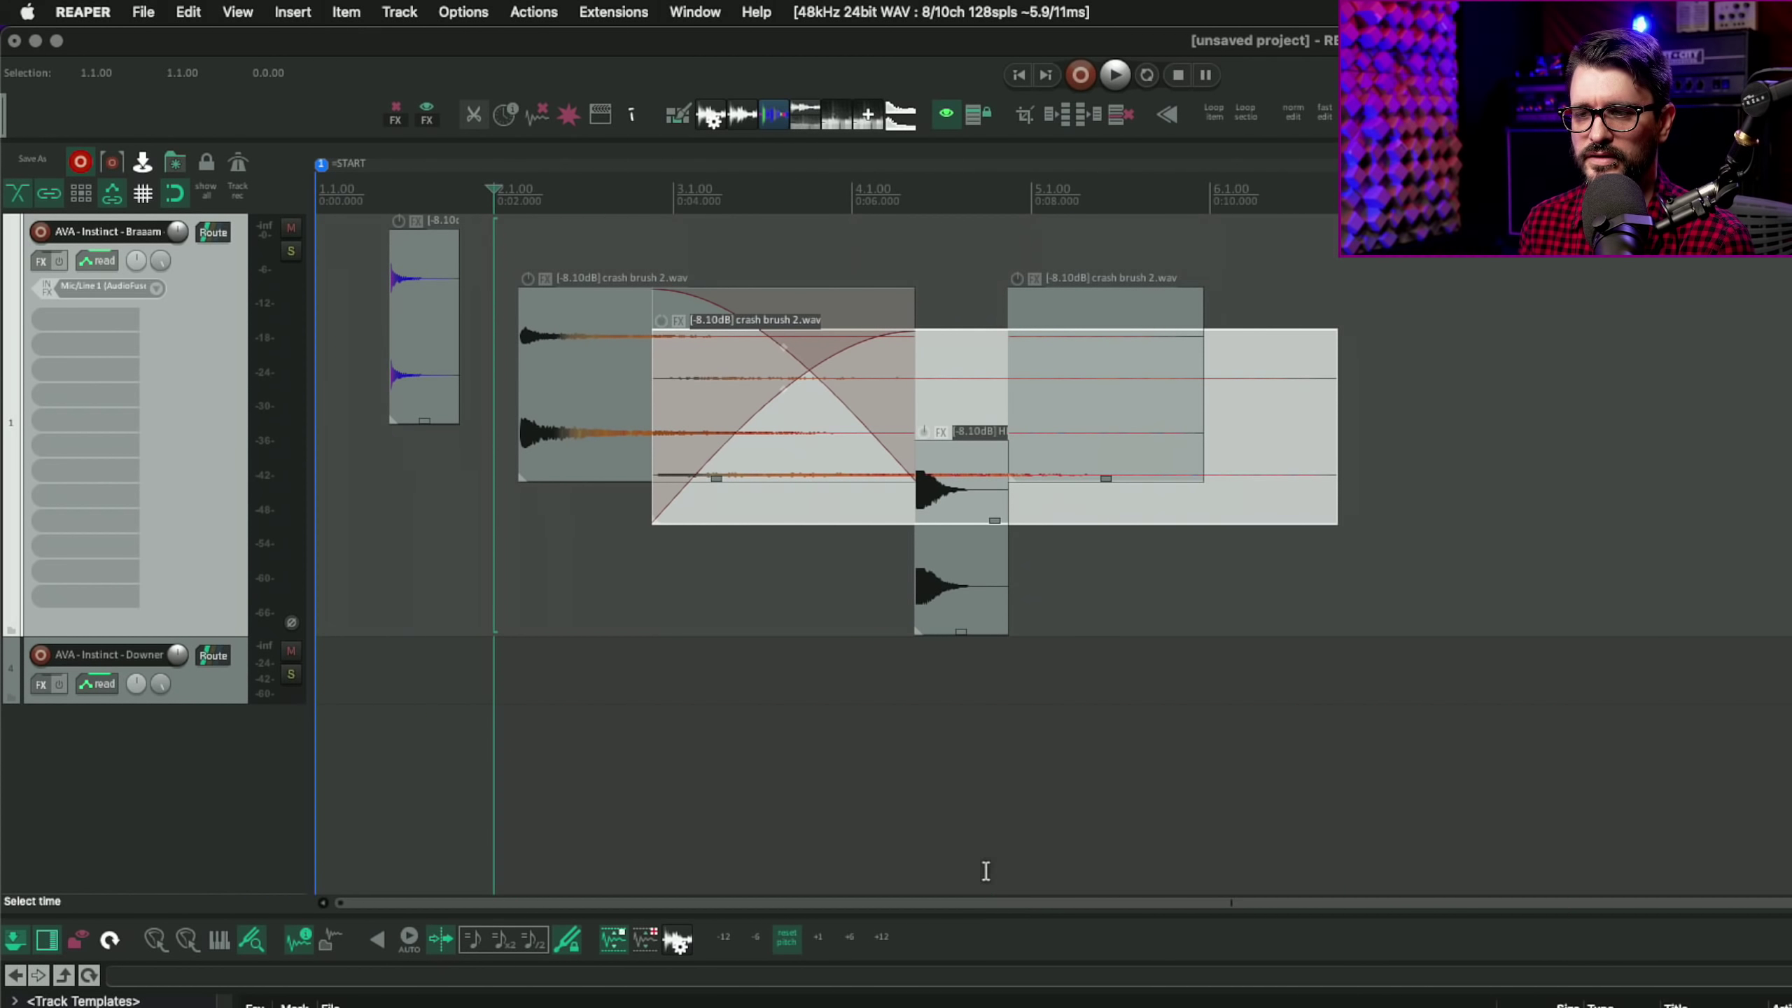
Step: Turn off auto-crossfading of media items when editing and move the longest crash brush 2.wav item back over the others, starting at about 0:03.4
mouse_move(1270, 411)
mouse_down()
mouse_move(1428, 420)
mouse_move(1360, 444)
mouse_move(1785, 424)
mouse_up()
click(538, 12)
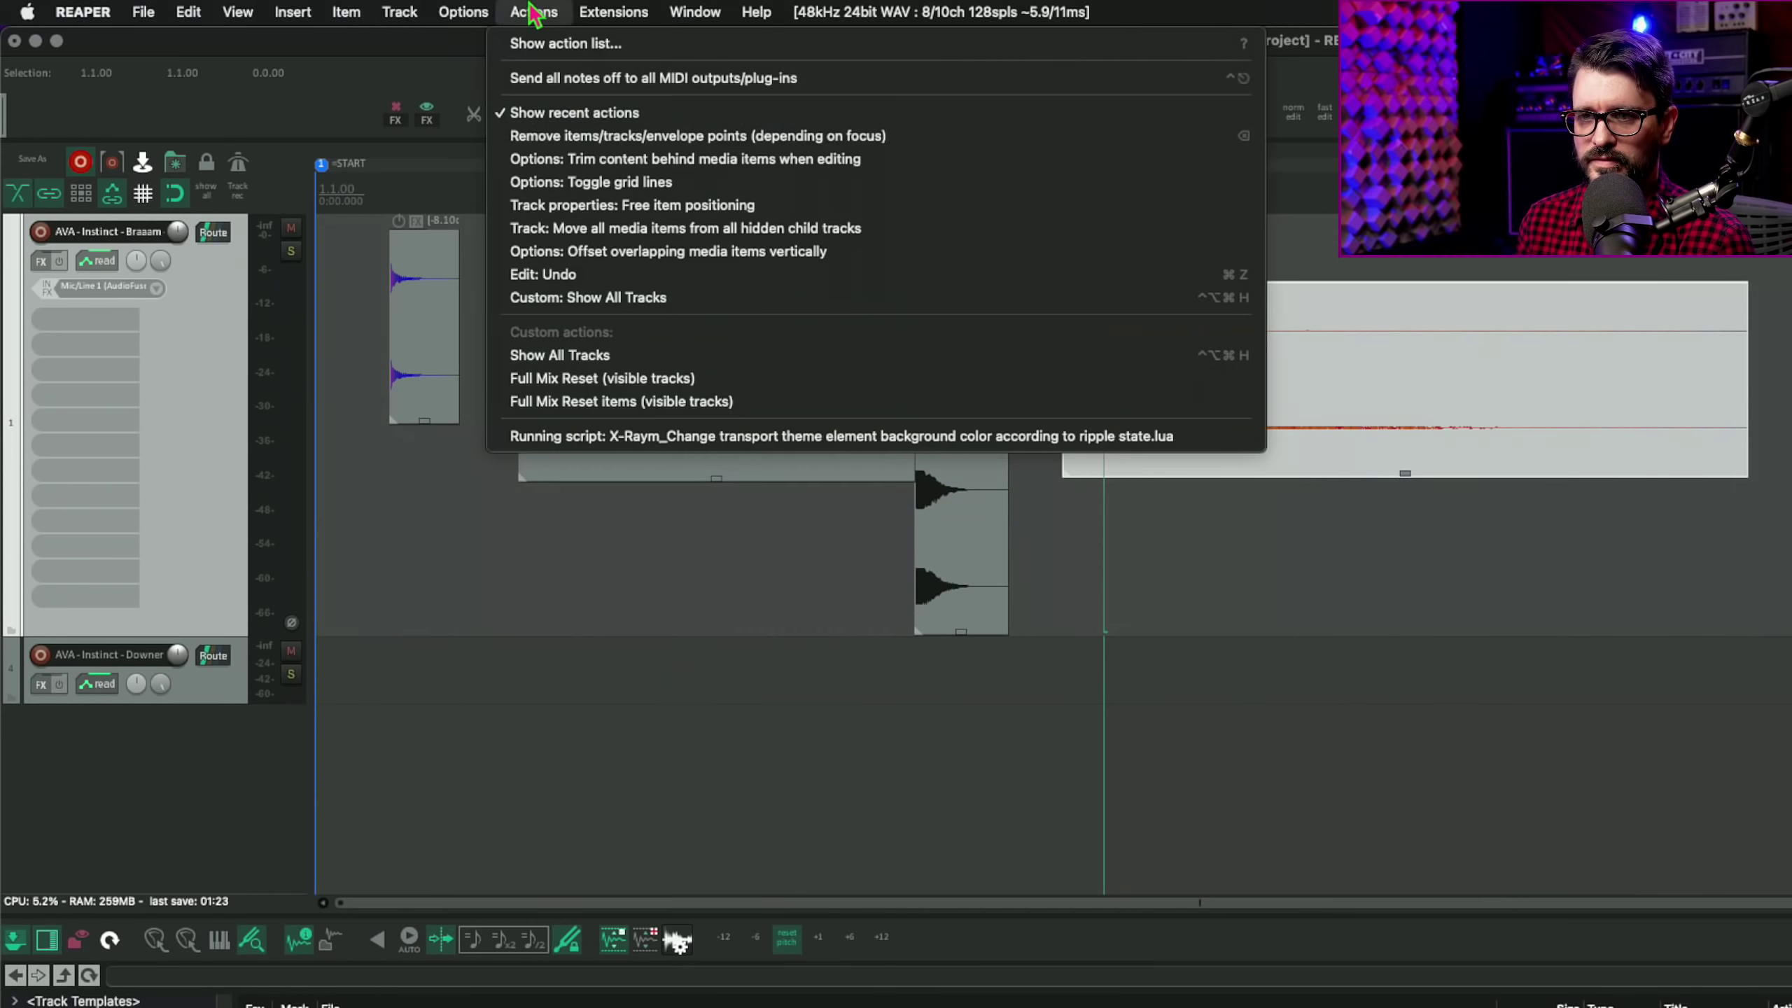
mouse_move(486, 12)
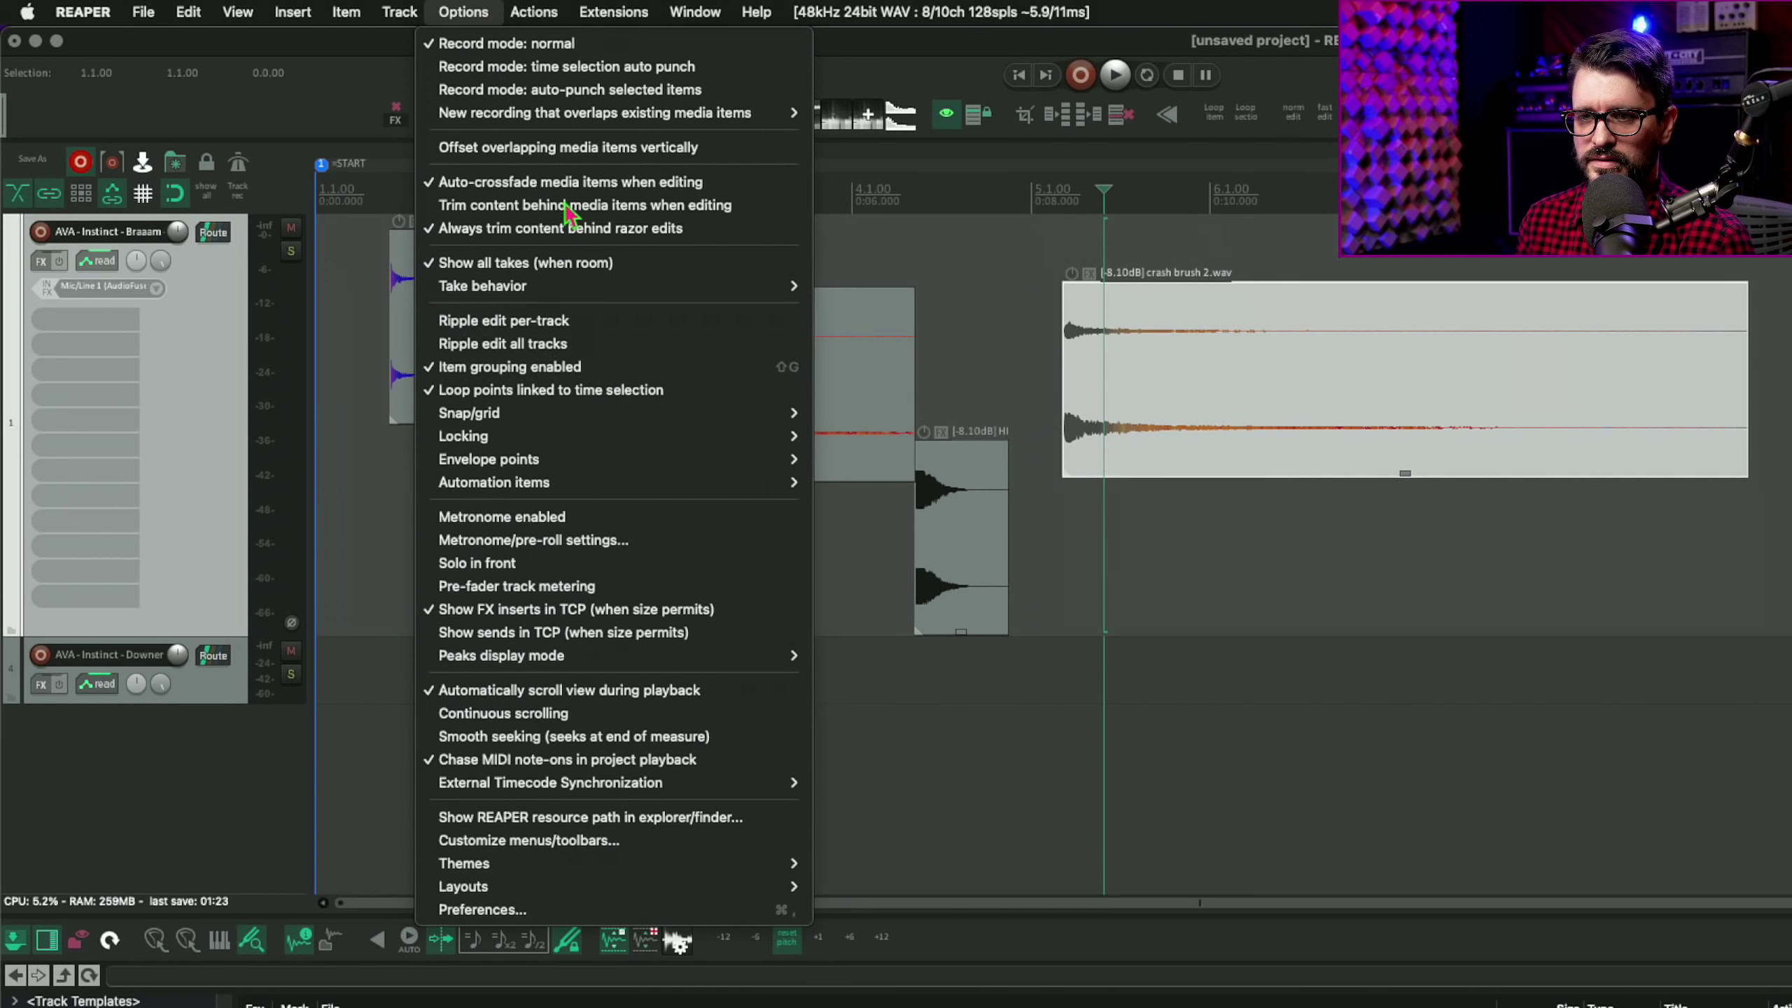
click(574, 180)
mouse_move(1290, 338)
mouse_down()
mouse_move(1053, 396)
mouse_move(872, 477)
mouse_move(824, 411)
mouse_up()
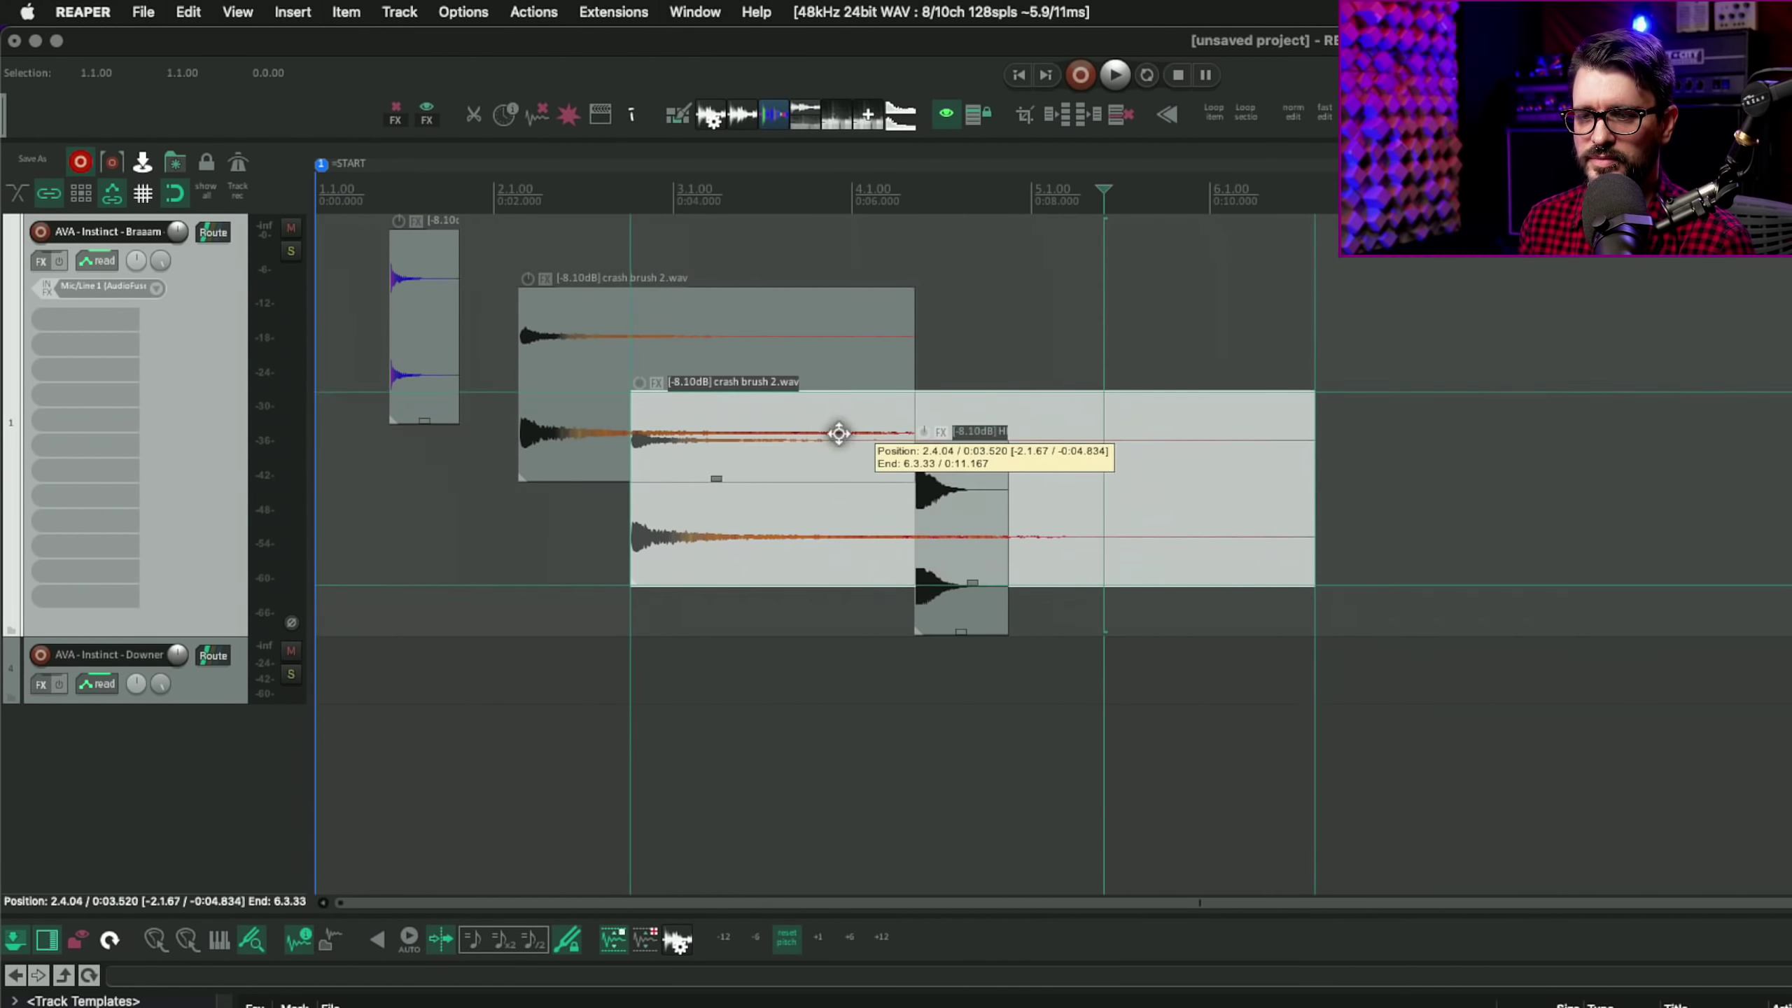
Step: Reduce the height of both crash brush 2.wav items, stagger them one below the other, and overlap the longer one with the hi-hat item
mouse_move(763, 320)
mouse_down()
mouse_move(731, 275)
mouse_move(760, 256)
mouse_move(1004, 260)
mouse_move(638, 255)
mouse_up()
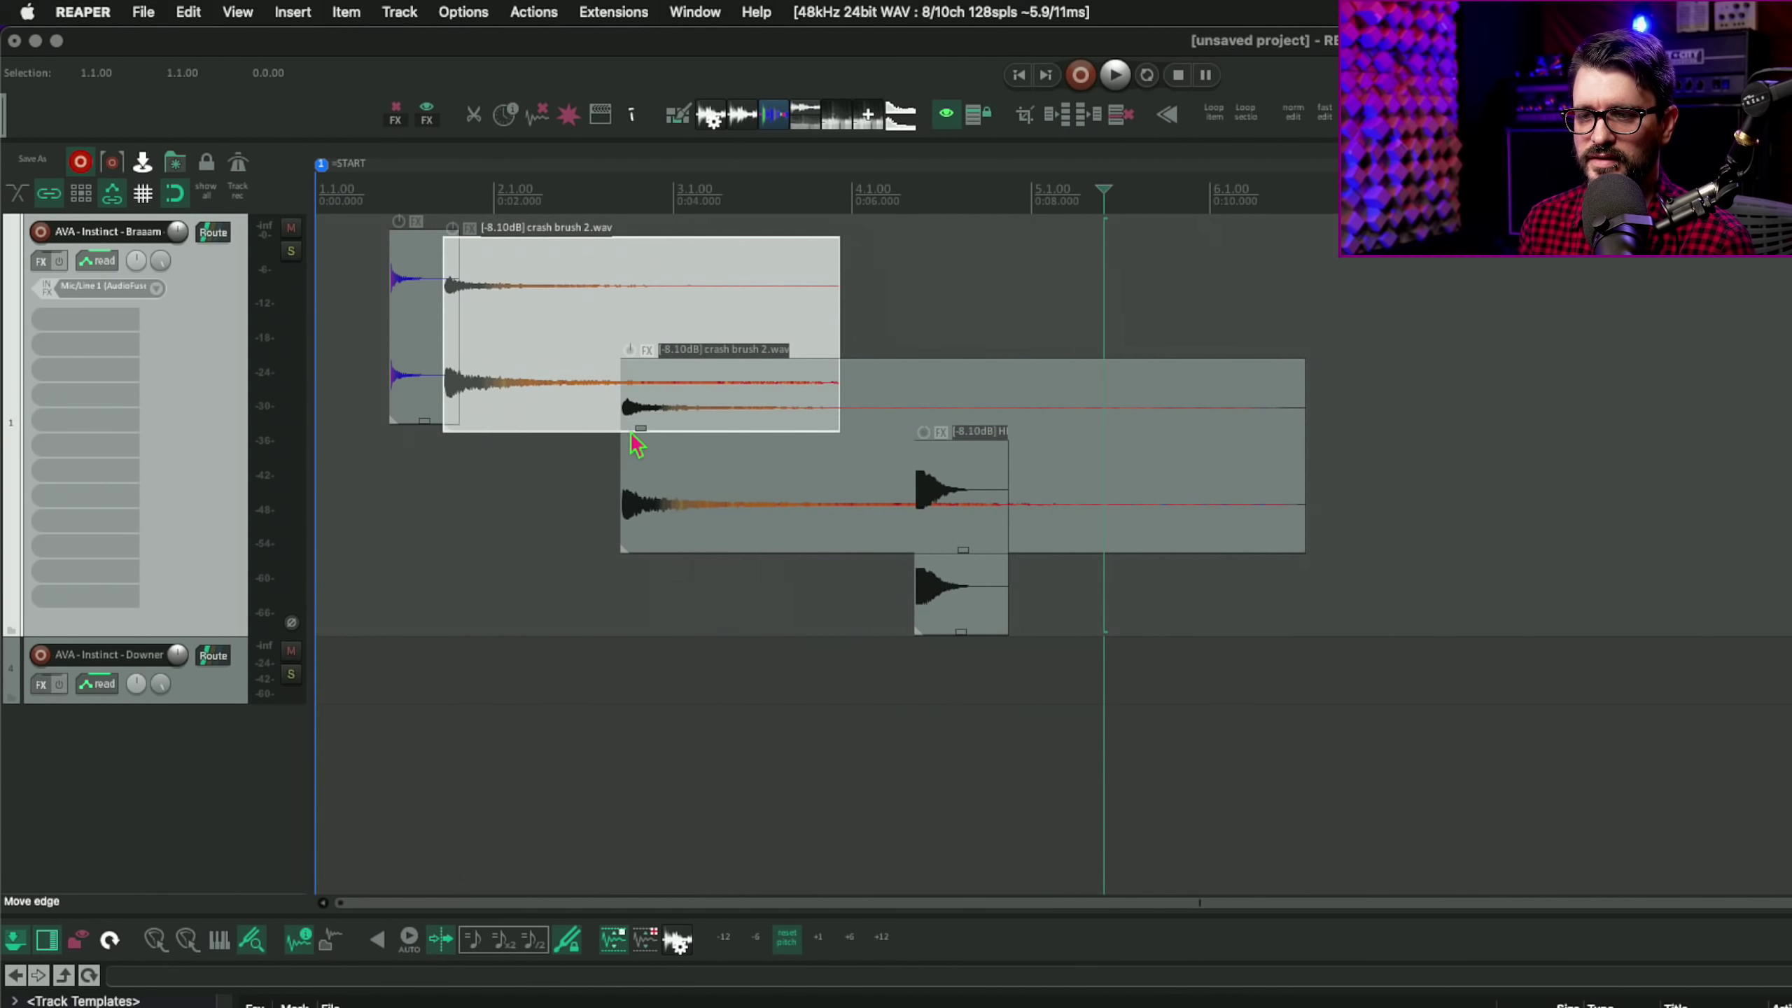
mouse_move(645, 395)
mouse_down()
mouse_move(653, 329)
mouse_move(740, 280)
mouse_move(705, 282)
mouse_up()
mouse_move(718, 429)
mouse_down()
mouse_move(600, 428)
mouse_move(887, 449)
mouse_up()
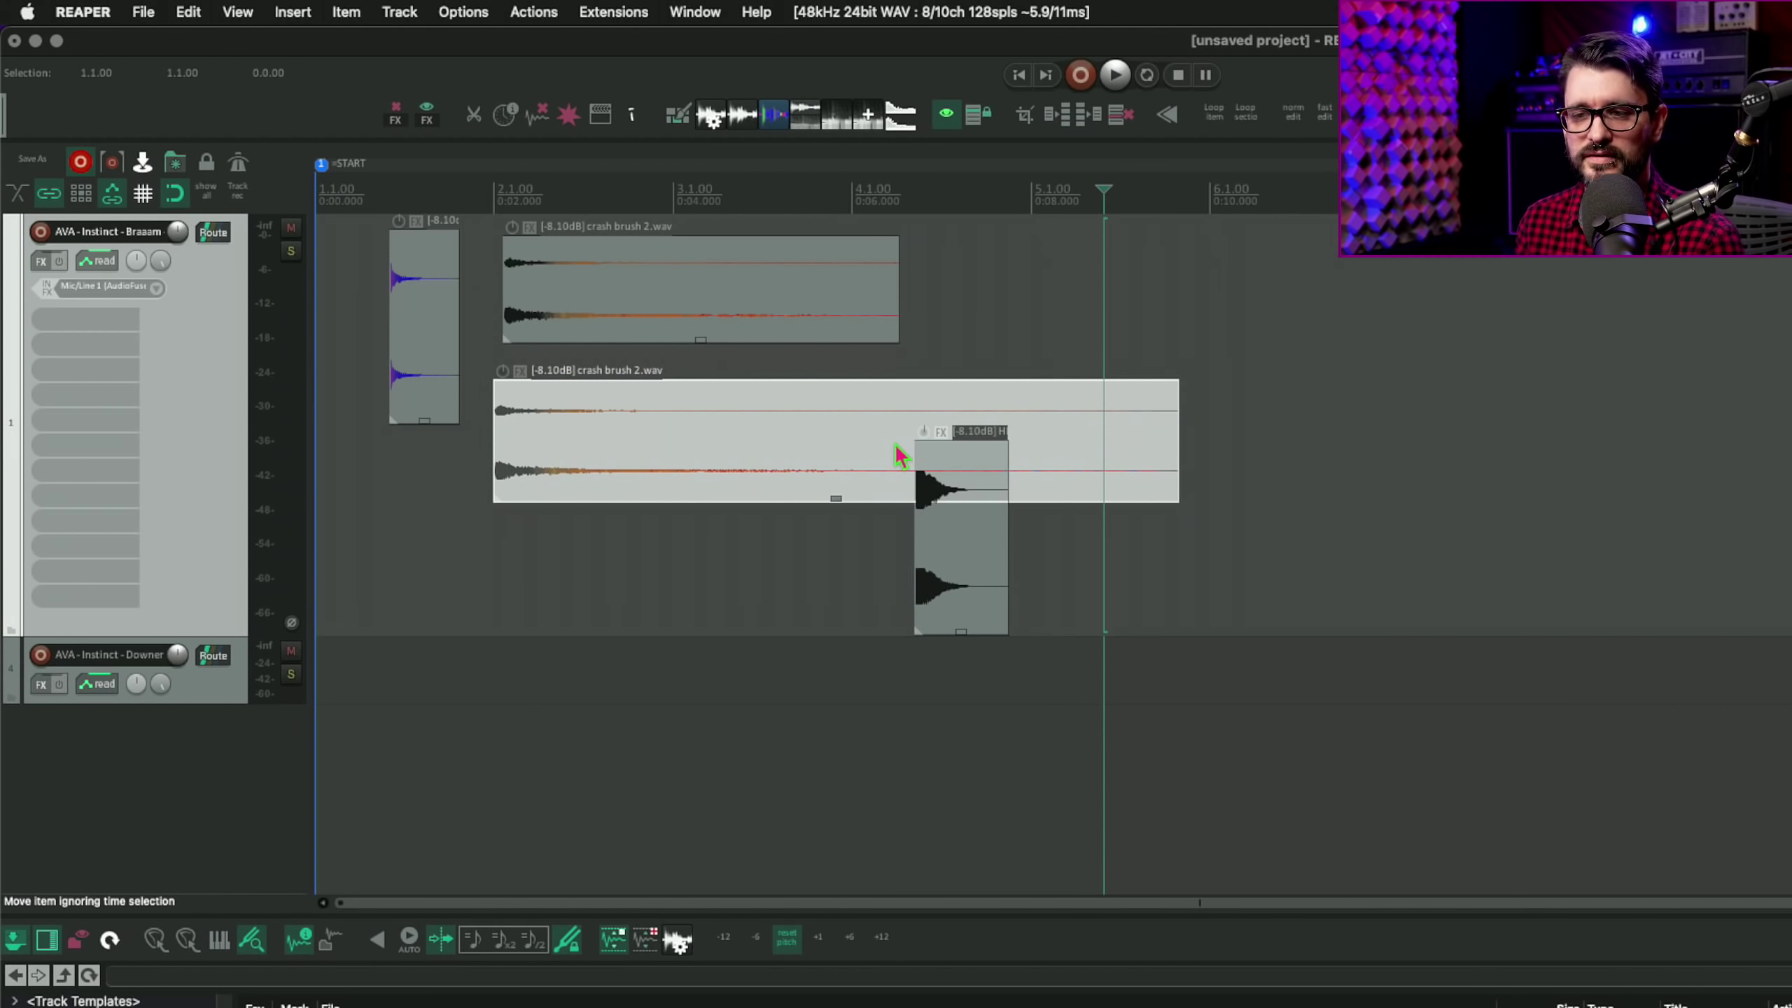
drag(792, 448, 861, 412)
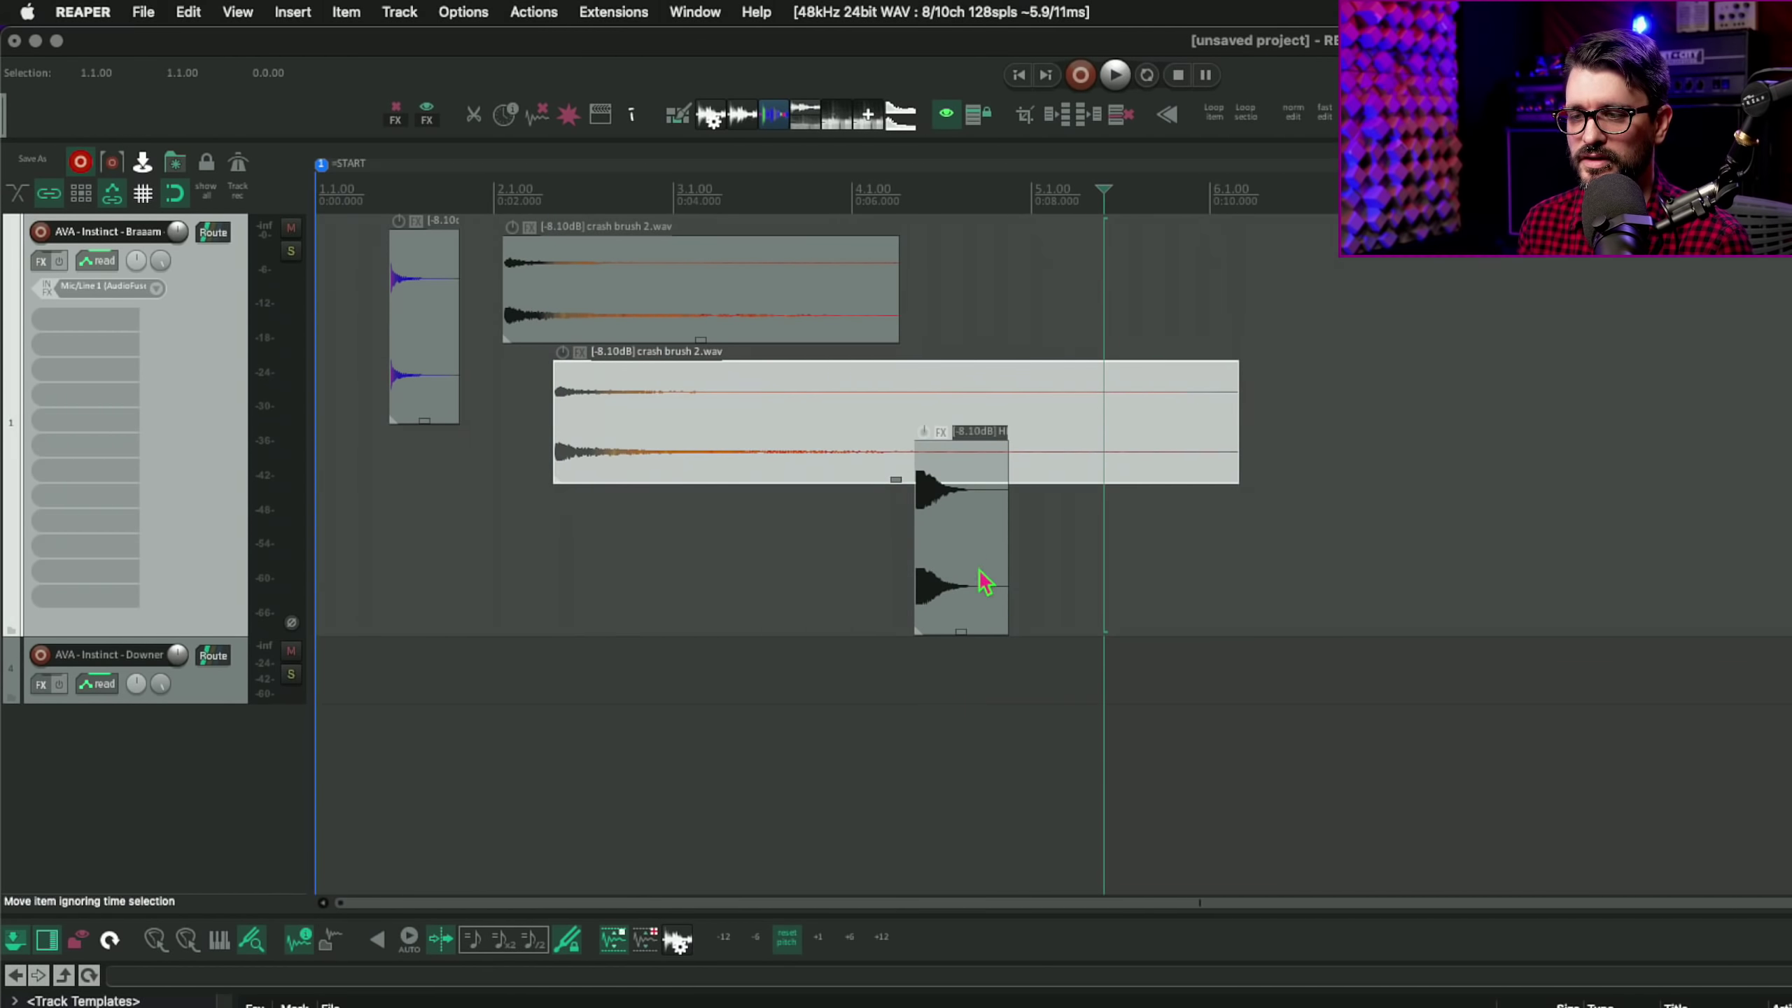
mouse_move(989, 585)
mouse_down()
mouse_move(1014, 485)
mouse_move(748, 471)
mouse_up()
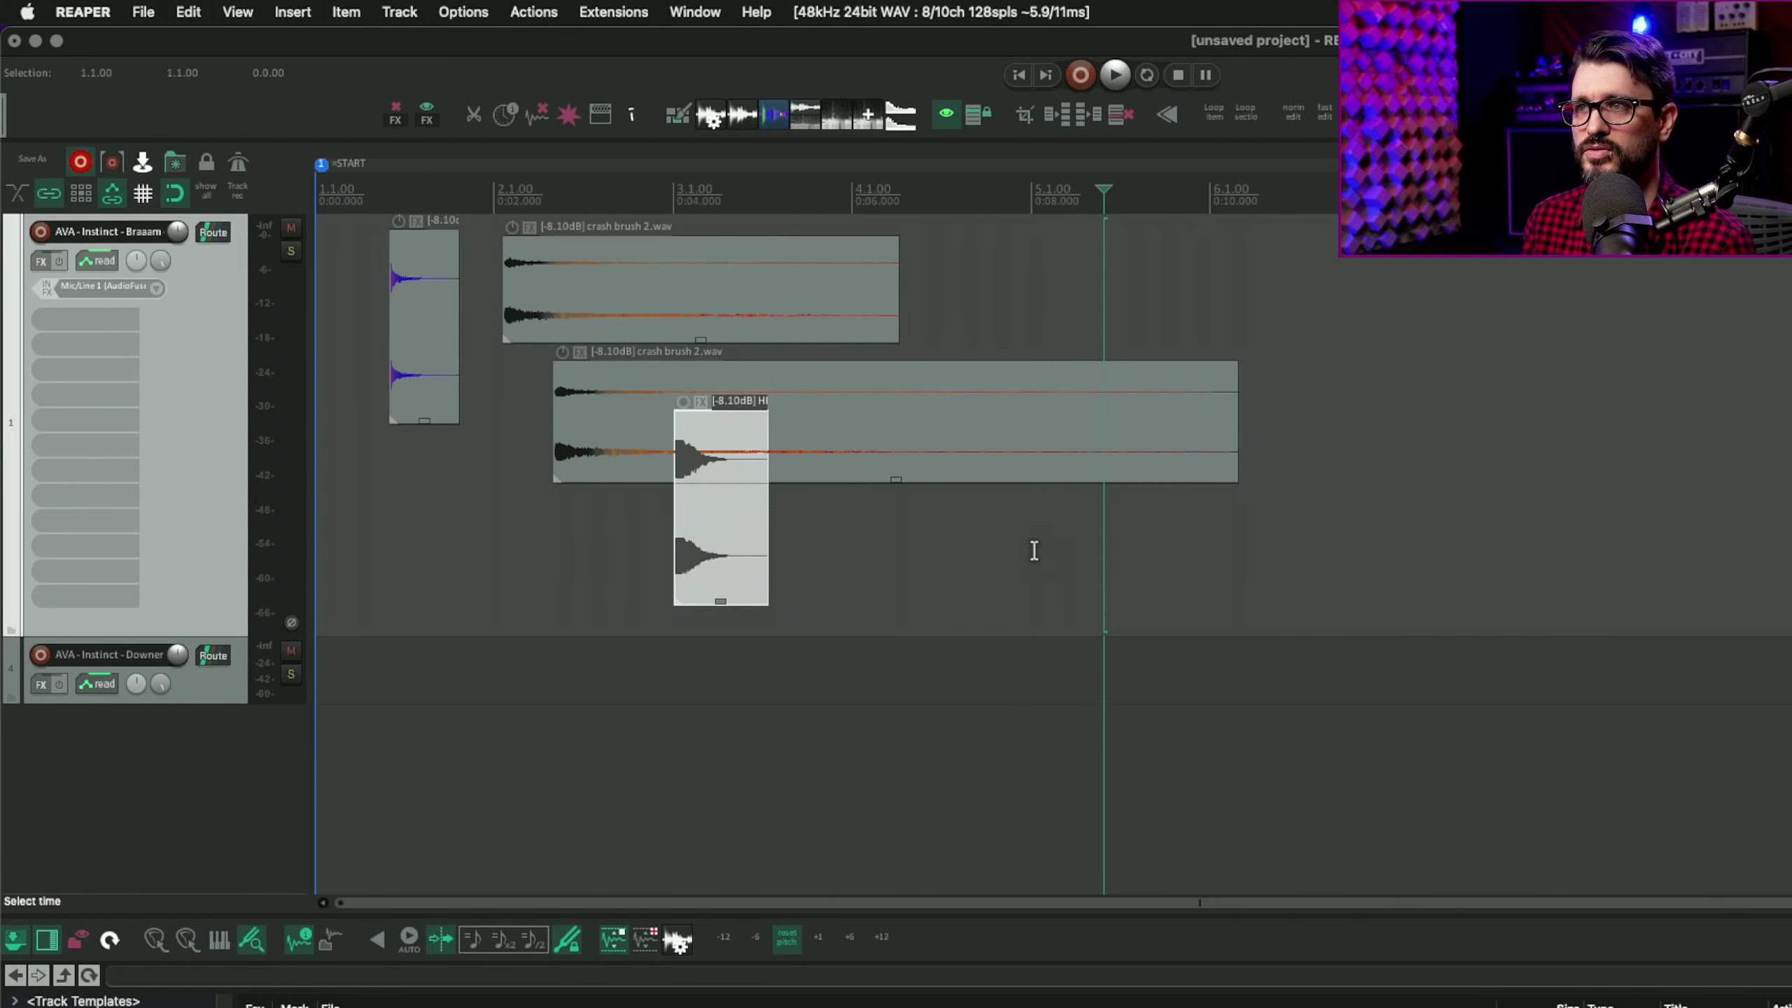
click(883, 573)
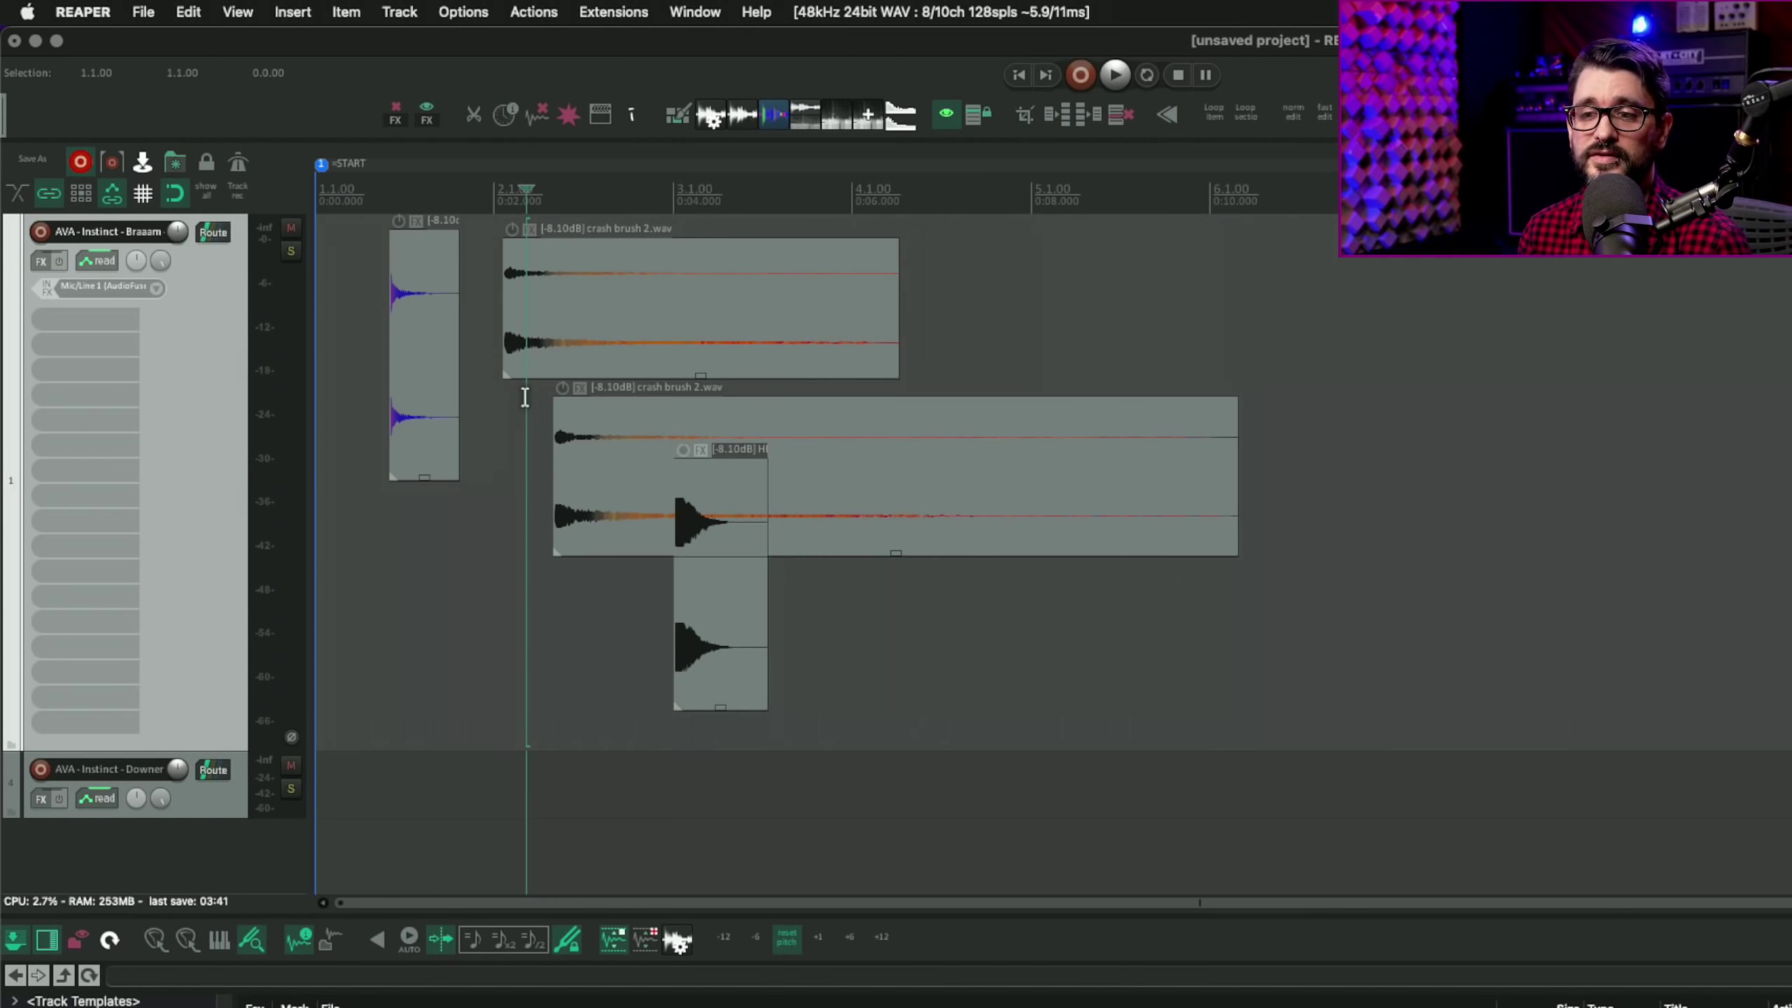
Step: Raise the hi-hat item and move the longer crash brush 2.wav item clear of it, starting at about 0:05.386
click(541, 432)
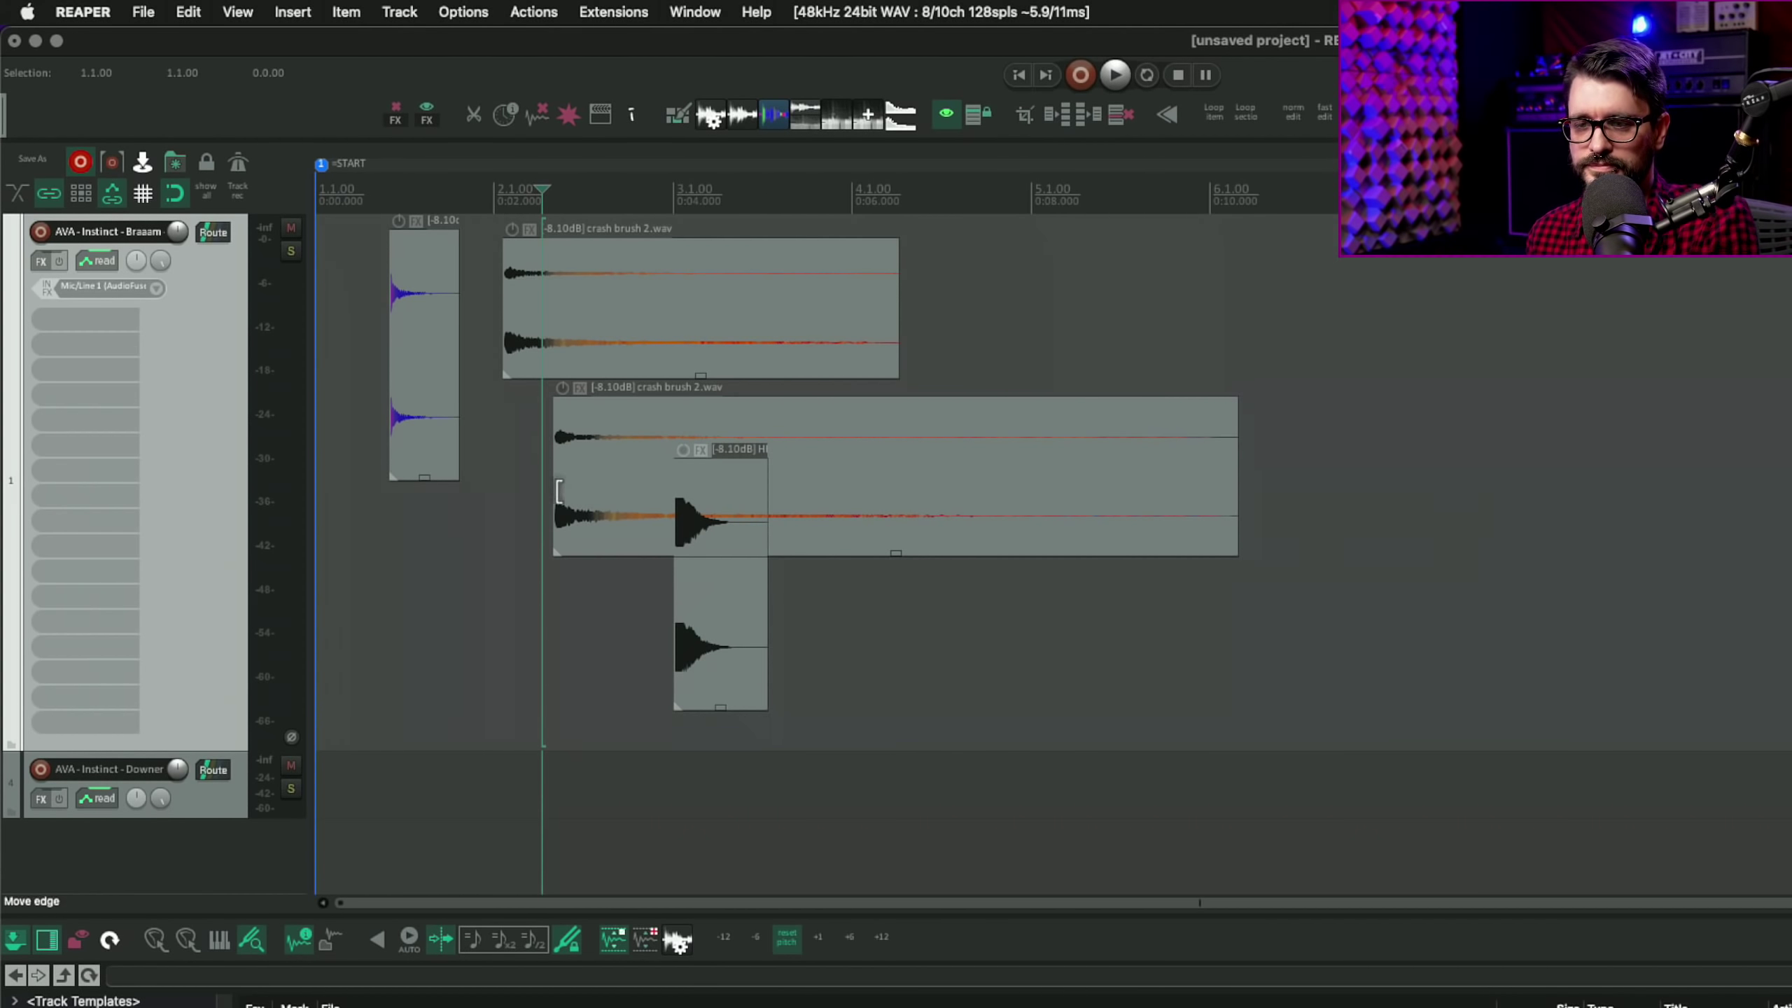
drag(556, 487, 800, 552)
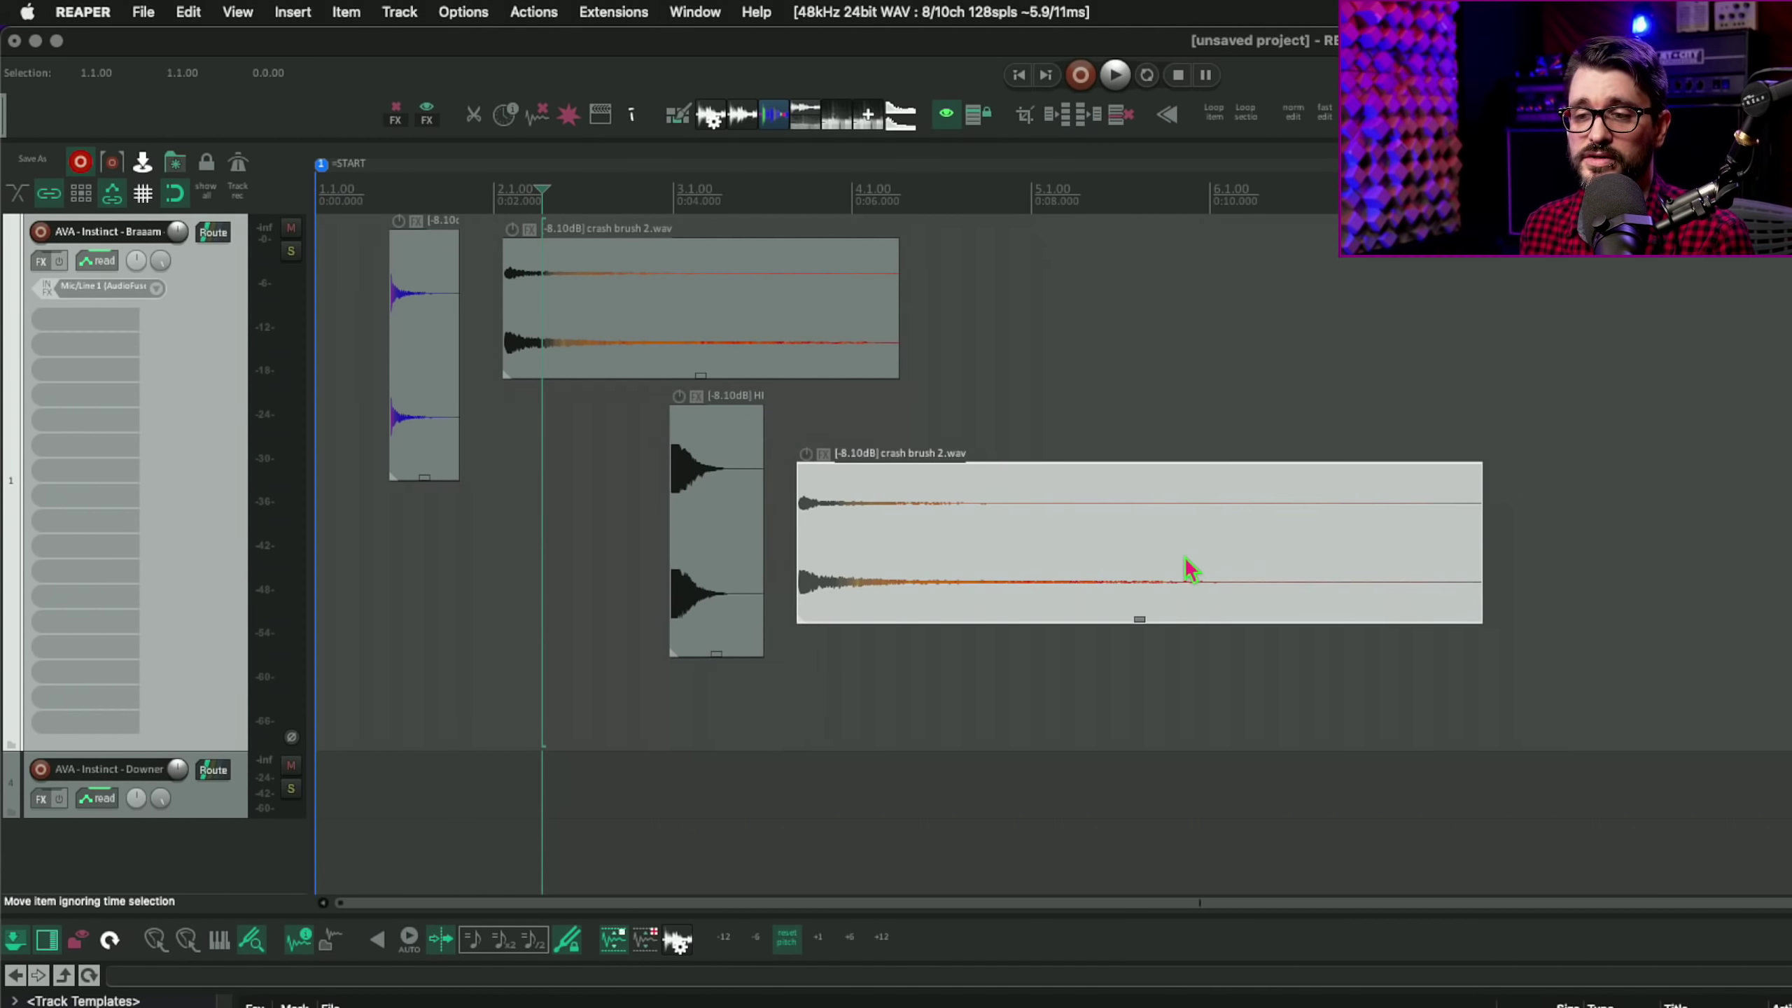
click(710, 489)
Step: Glue the hi-hat item and the longer crash brush 2.wav item into one item
click(882, 554)
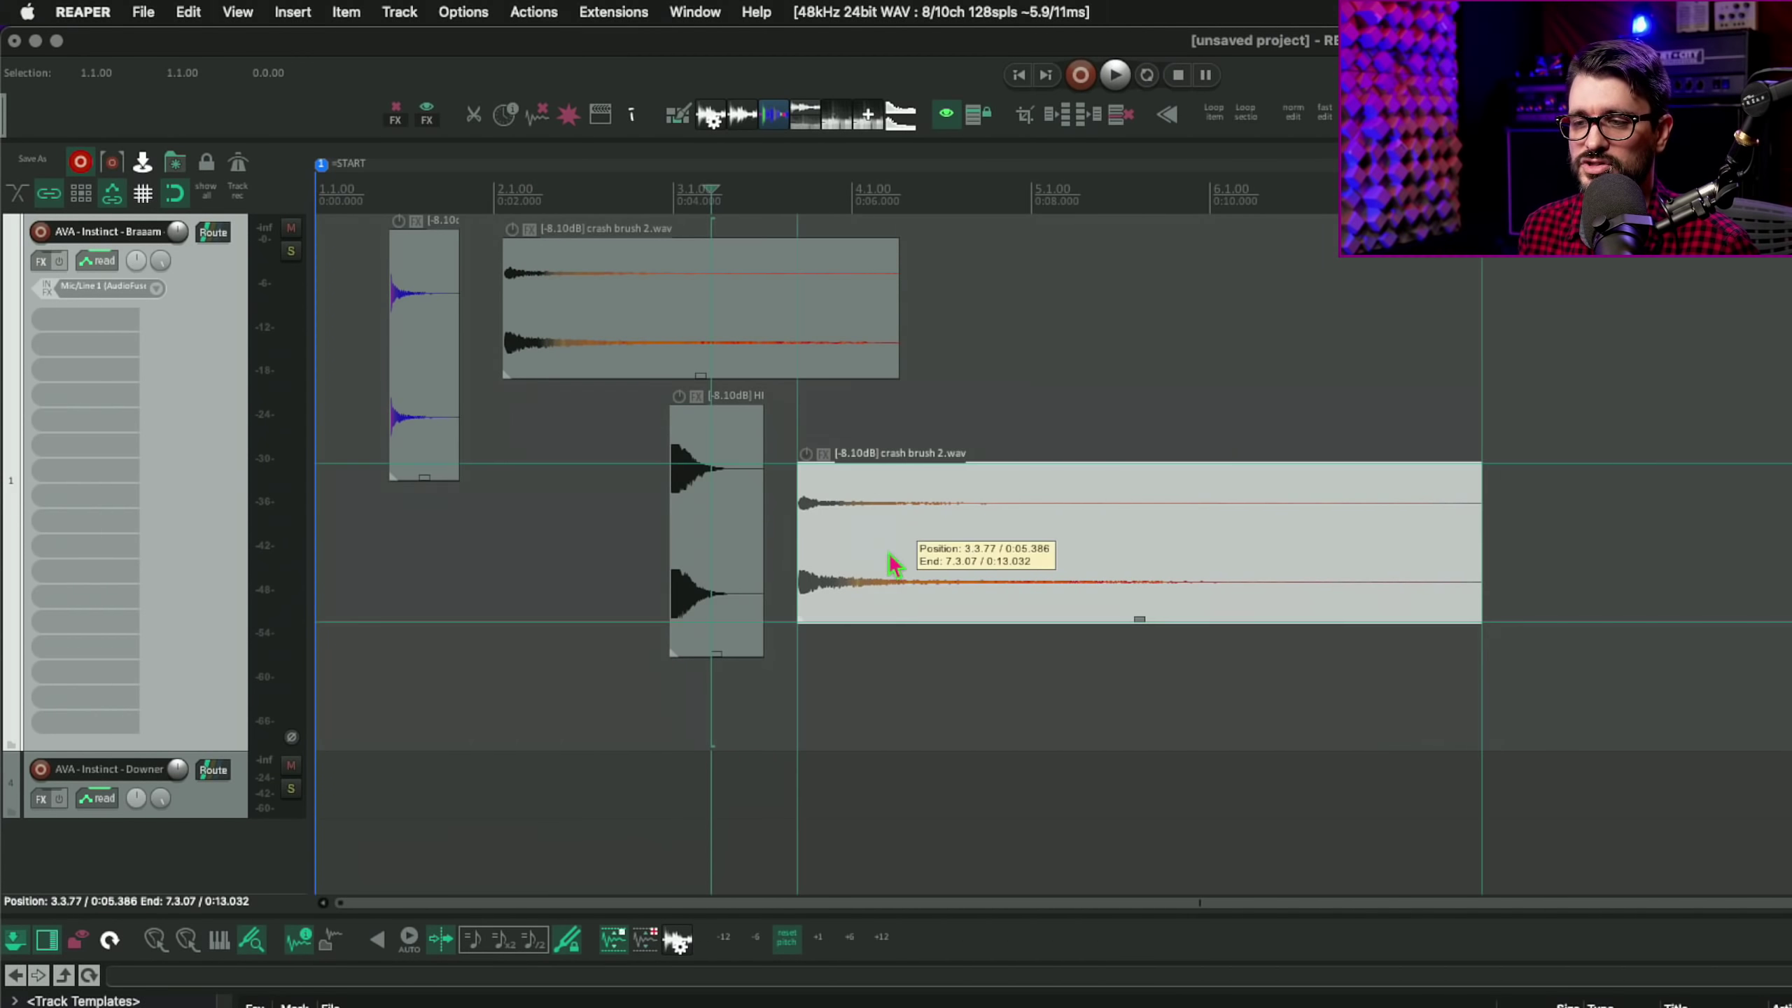
click(720, 500)
shift+click(869, 598)
click(984, 393)
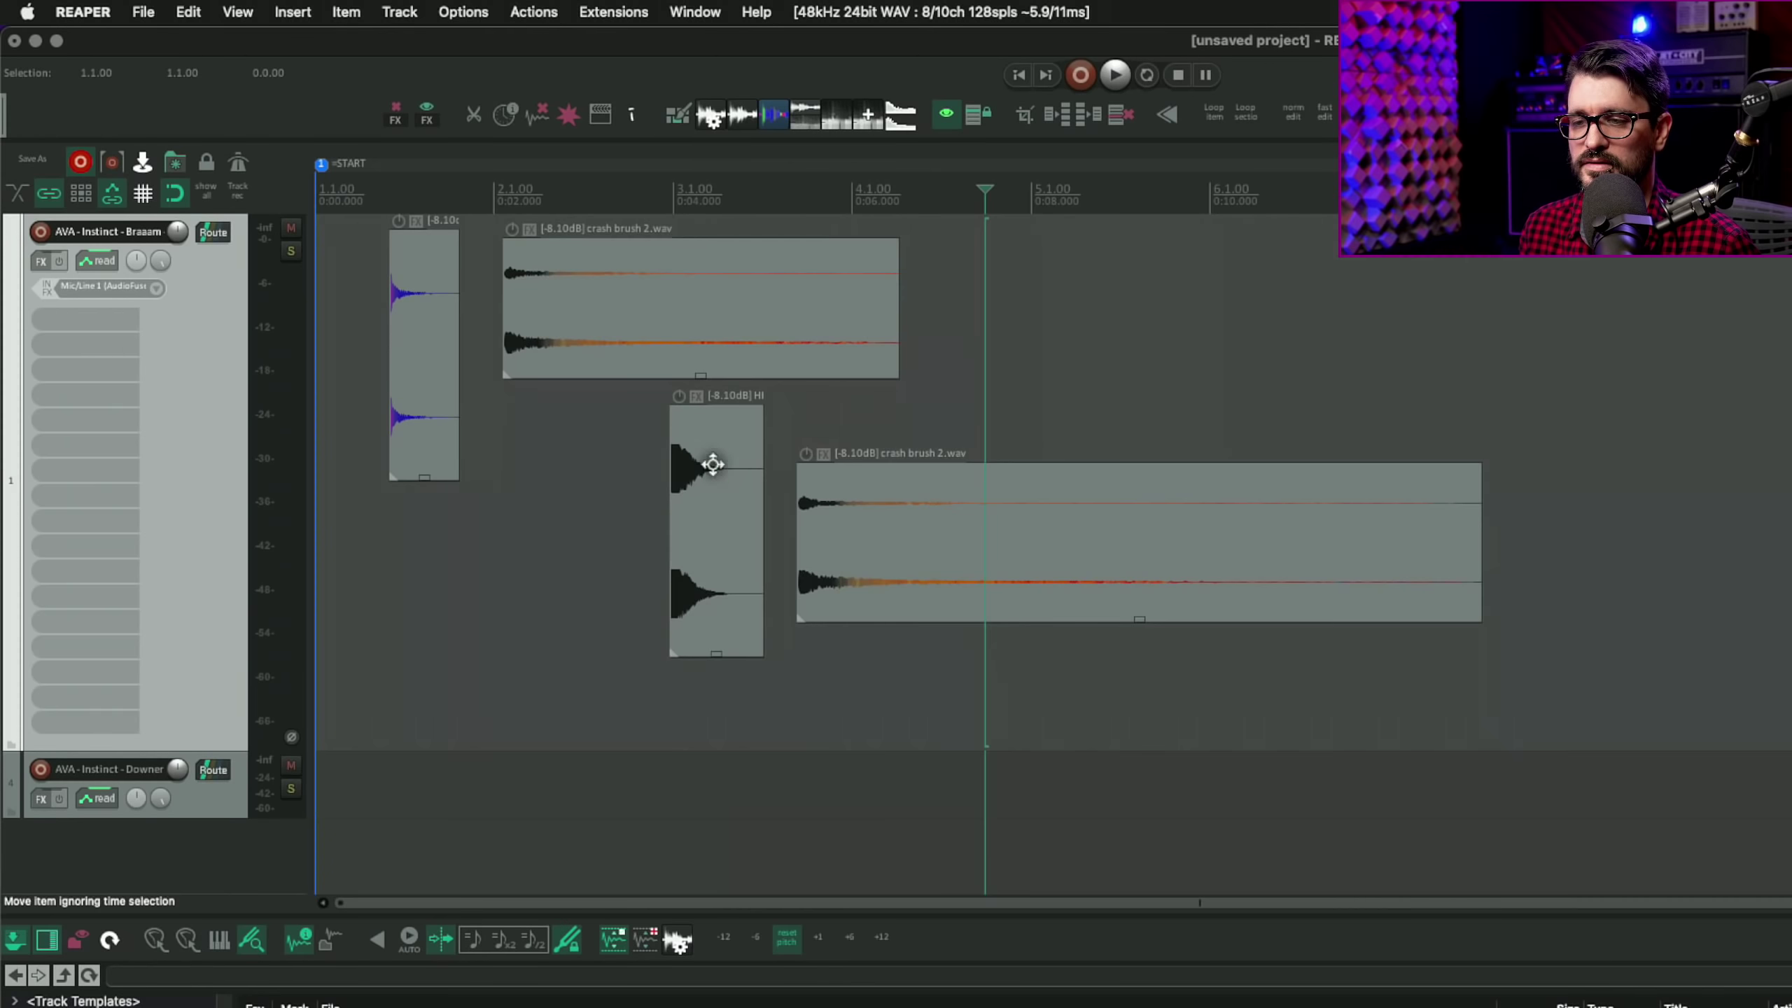
click(712, 465)
super+click(885, 597)
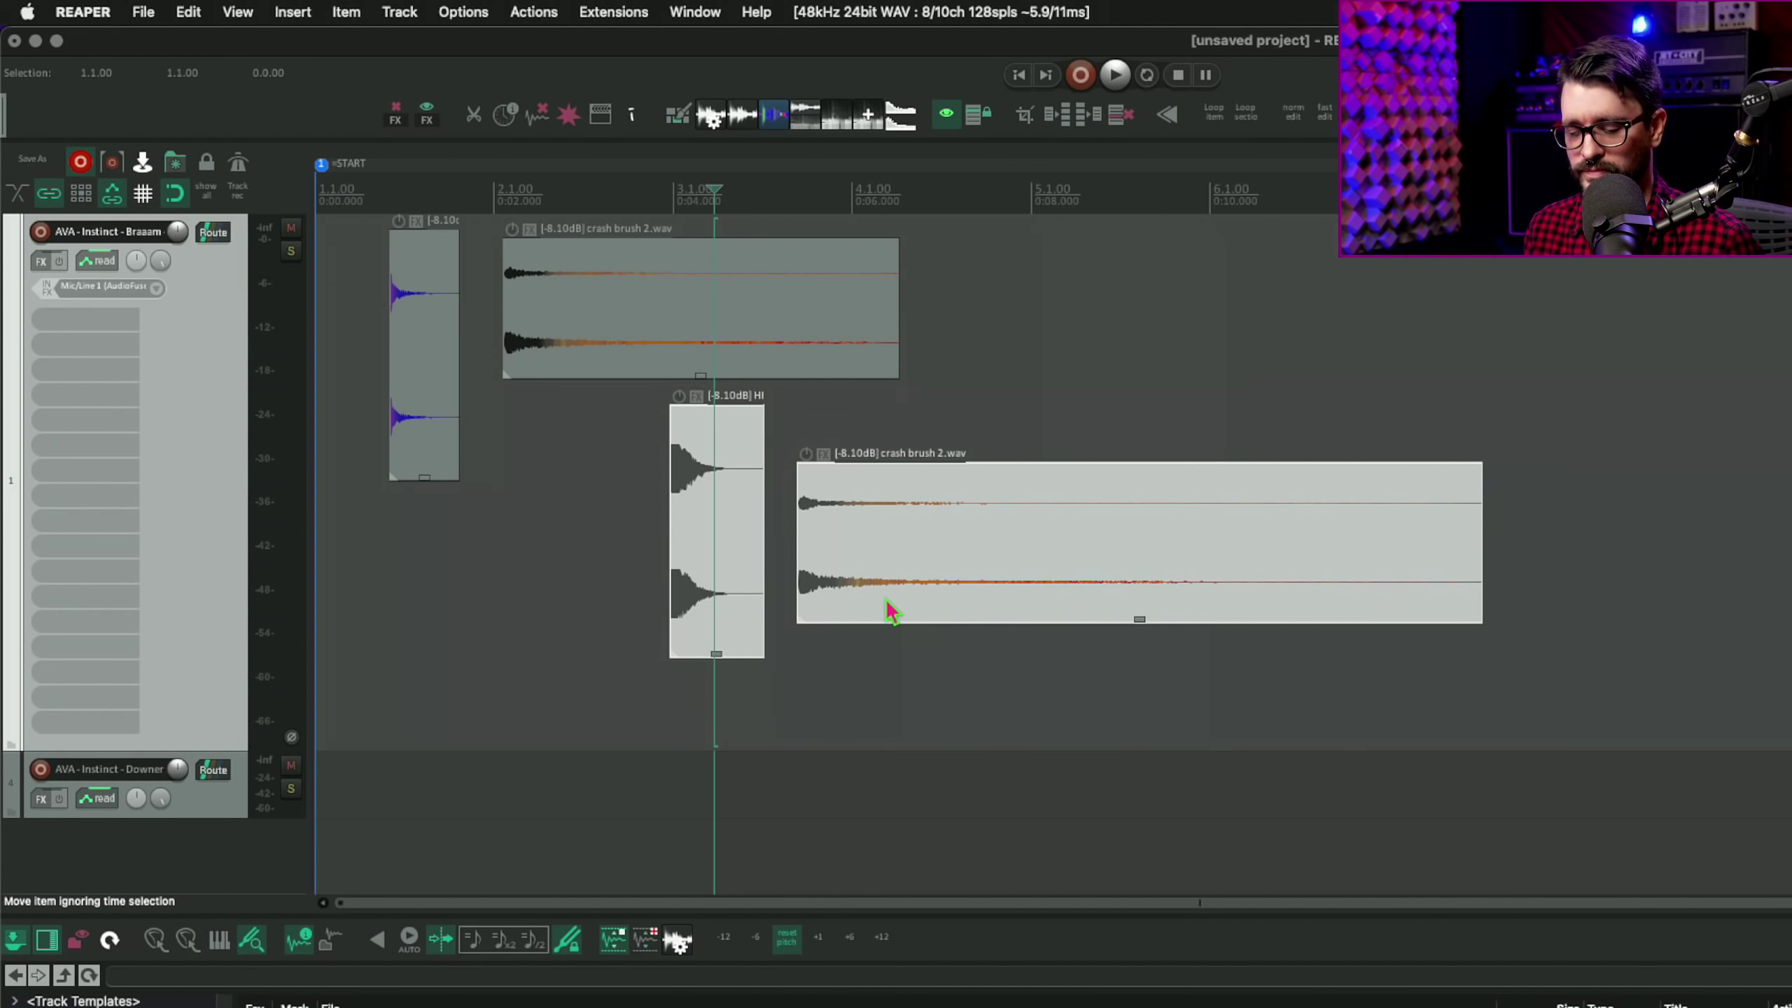
key(super+g)
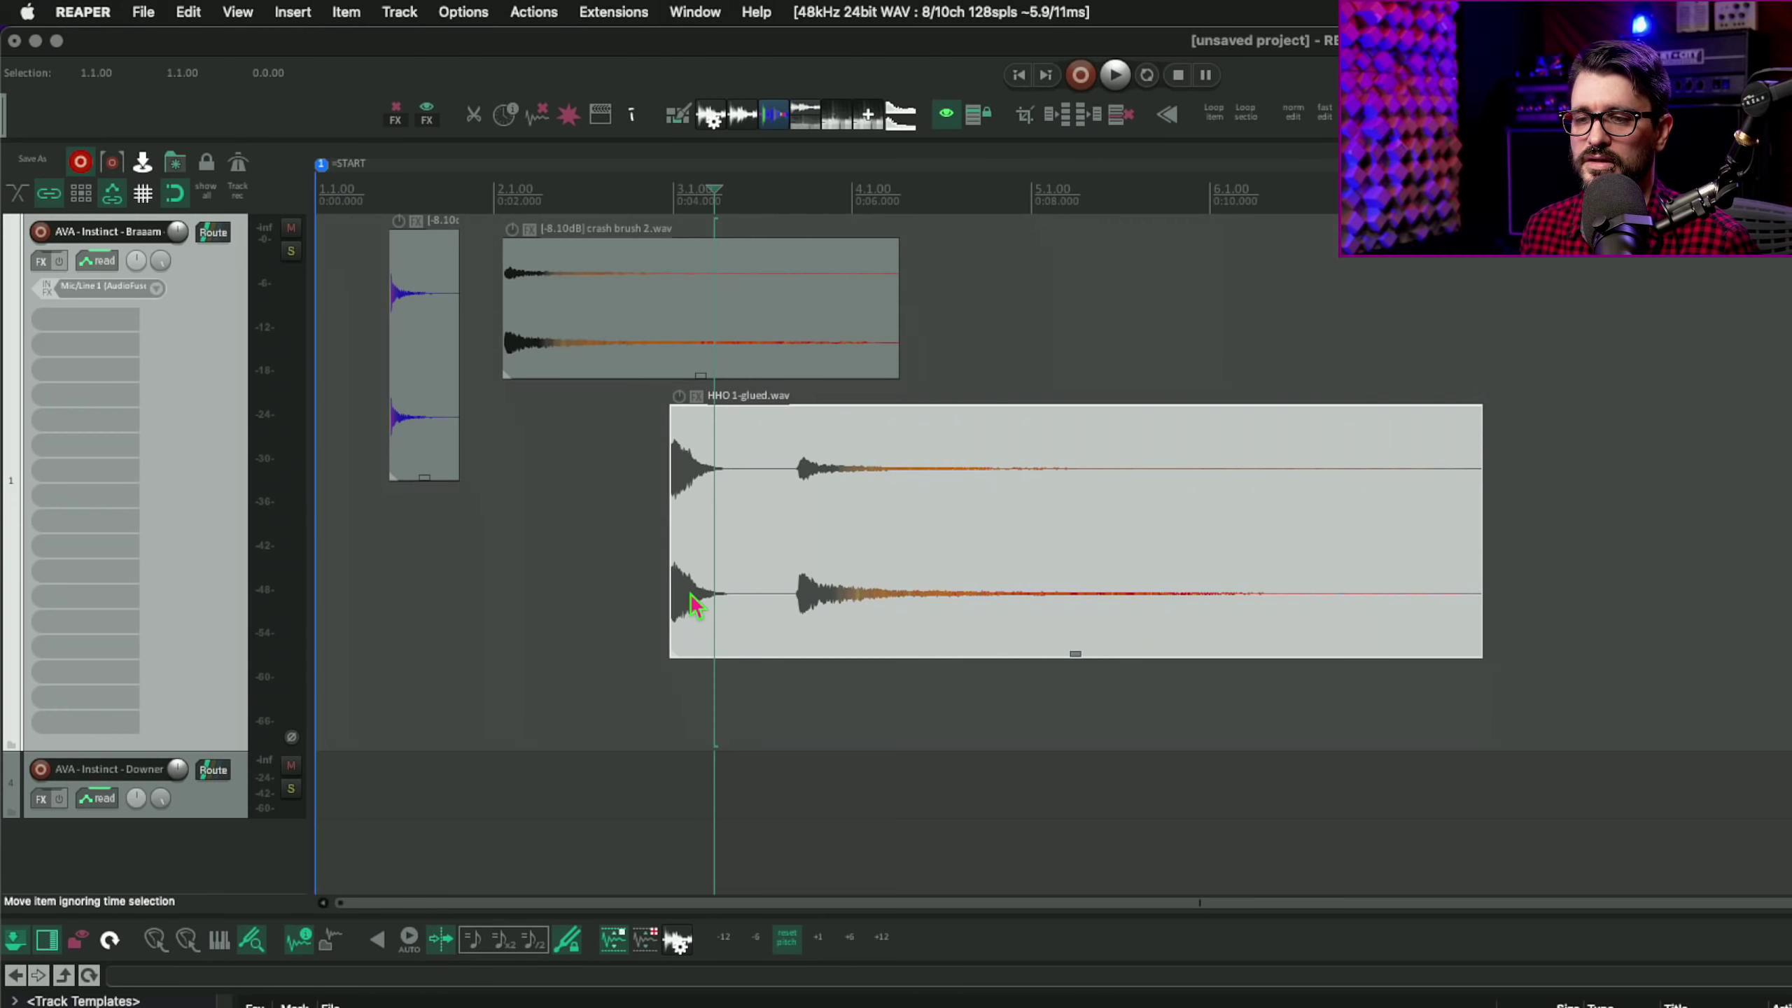
Step: Arm the first track and record a new item of about 6 seconds on it, starting just before 0:01
click(400, 515)
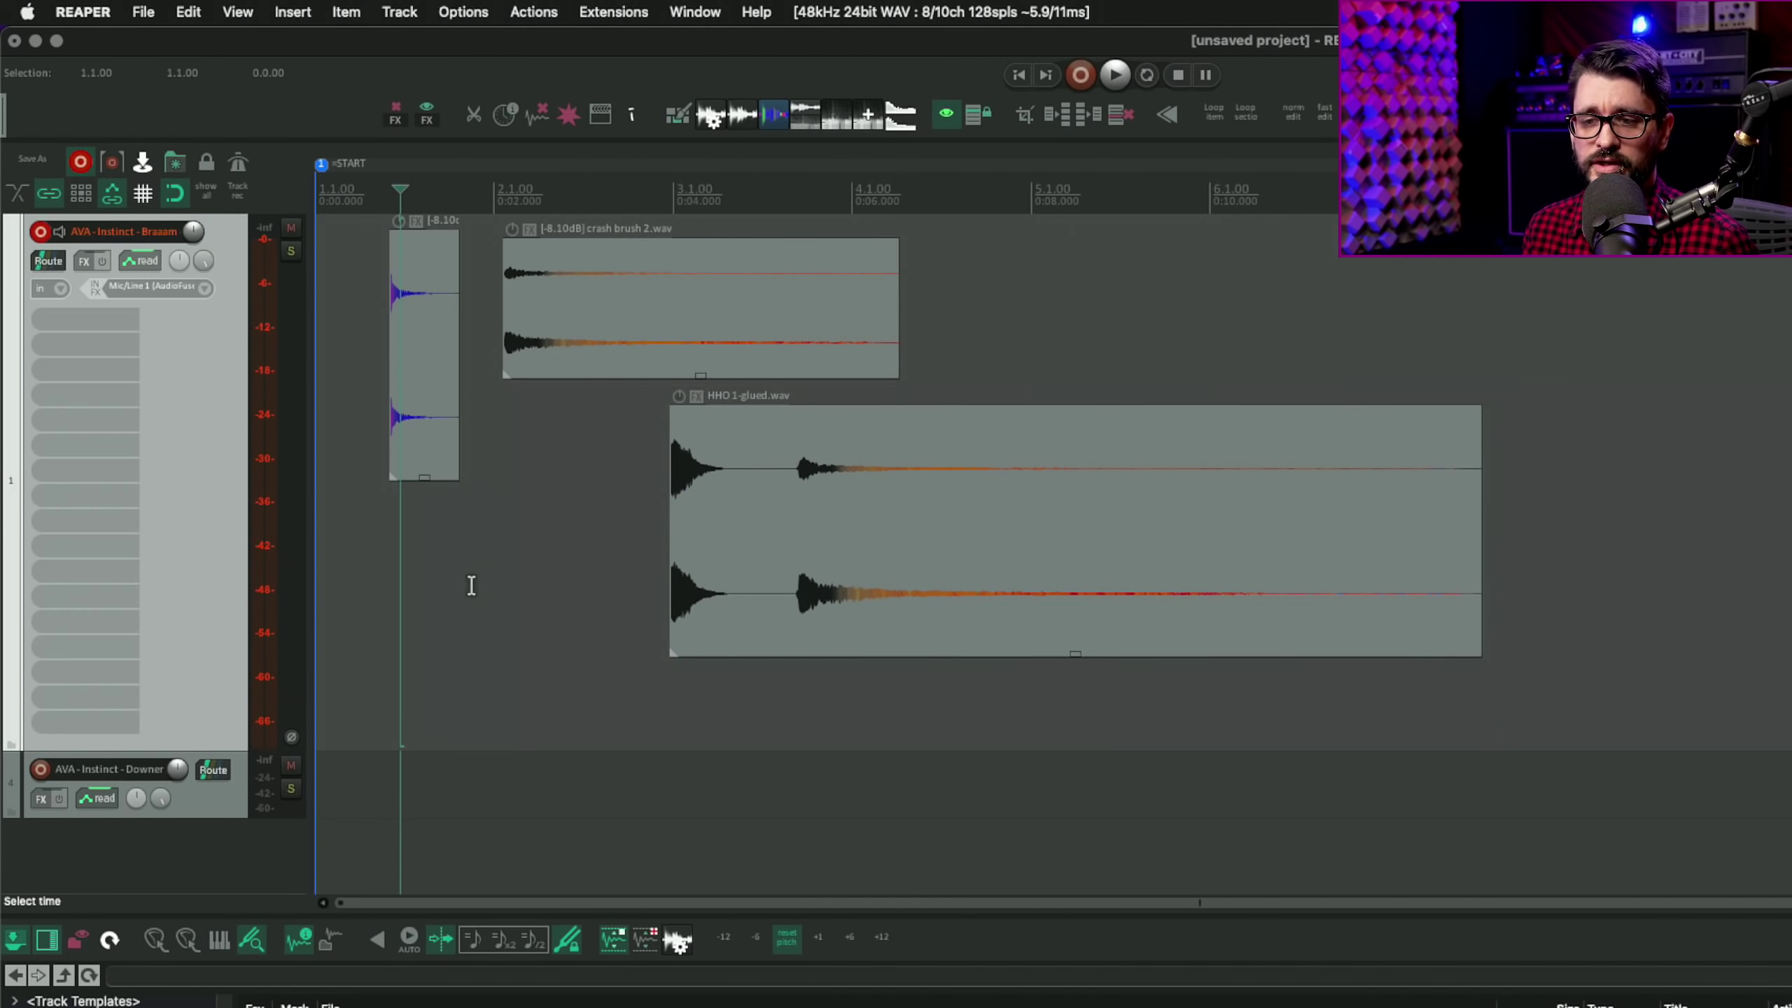
key(super+r)
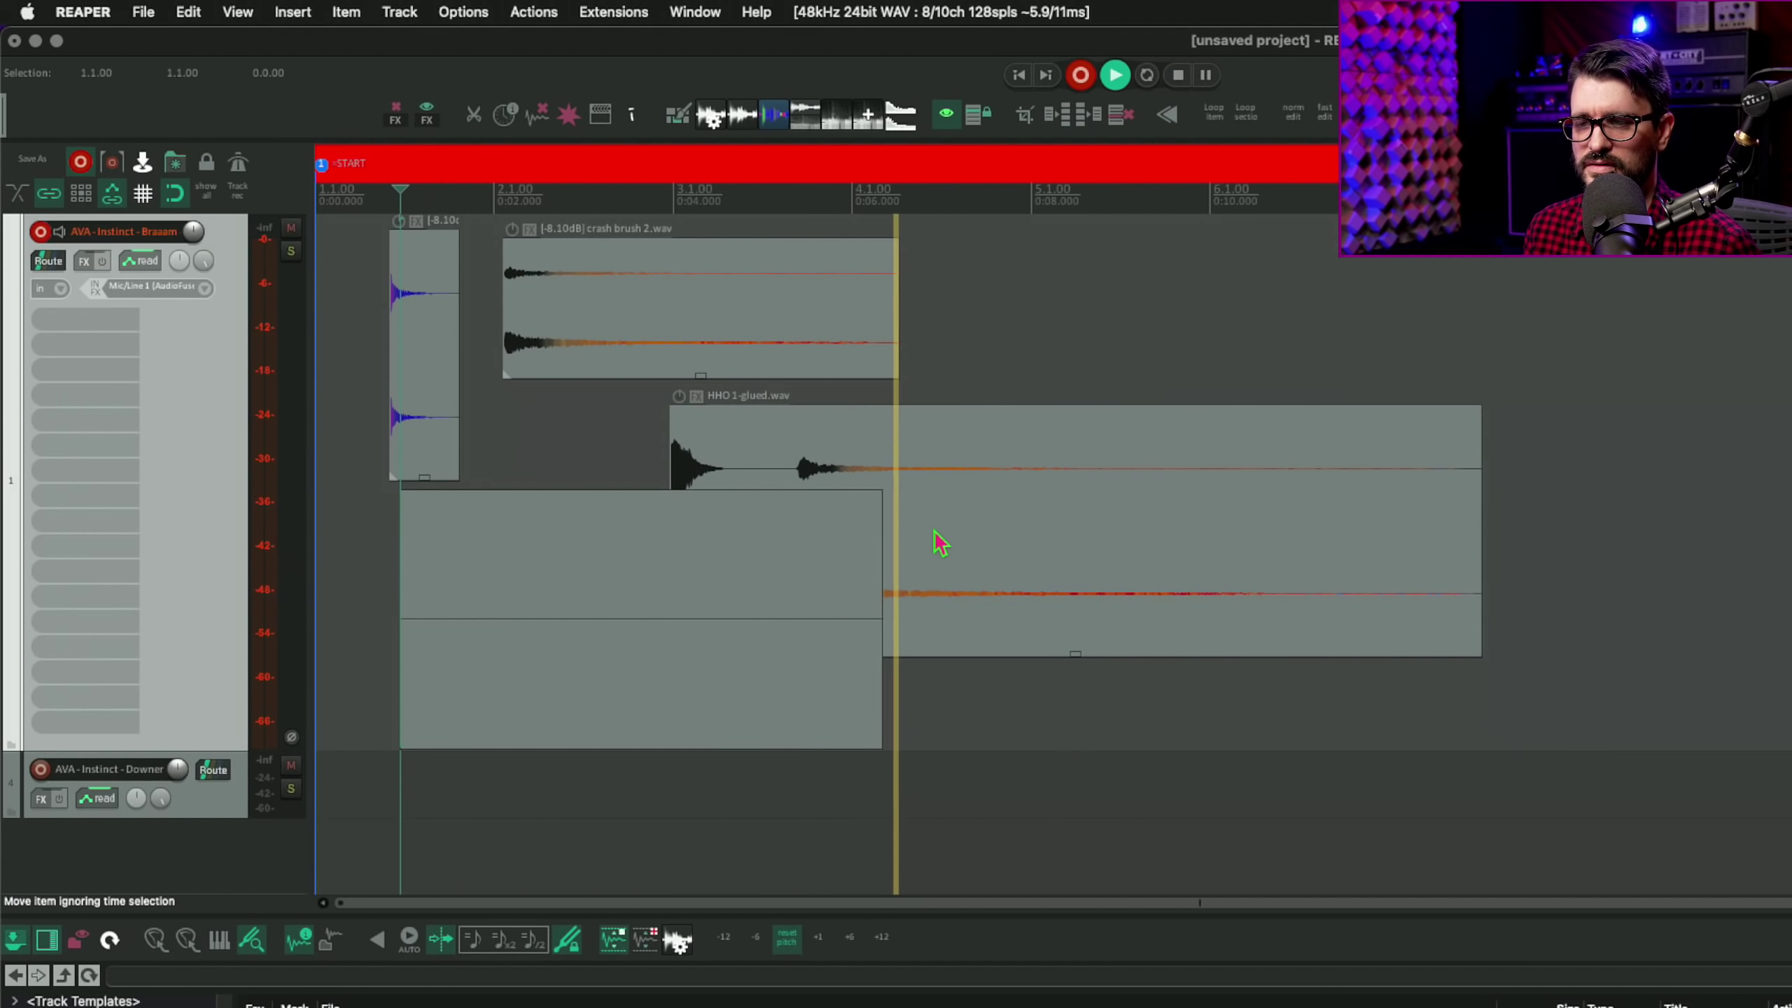
key(space)
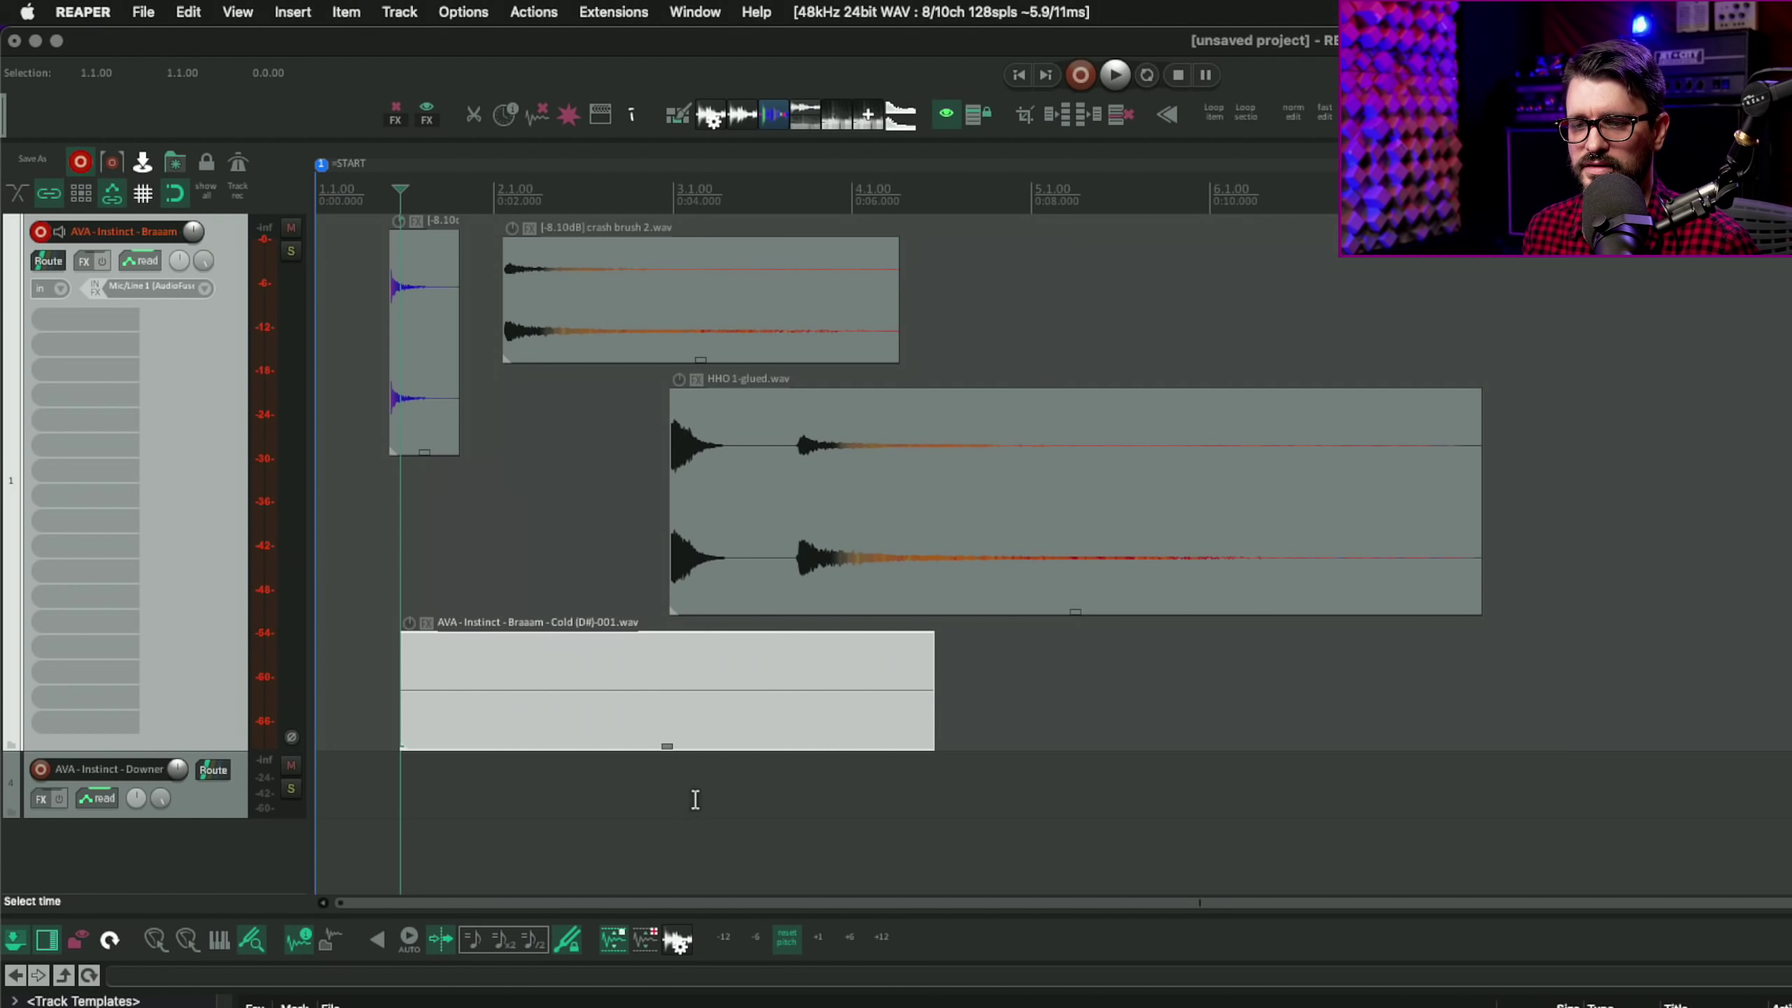
Step: Record a second item overlapping the first recording, disarm the track, and nudge the new item slightly later and higher
click(431, 540)
key(super+r)
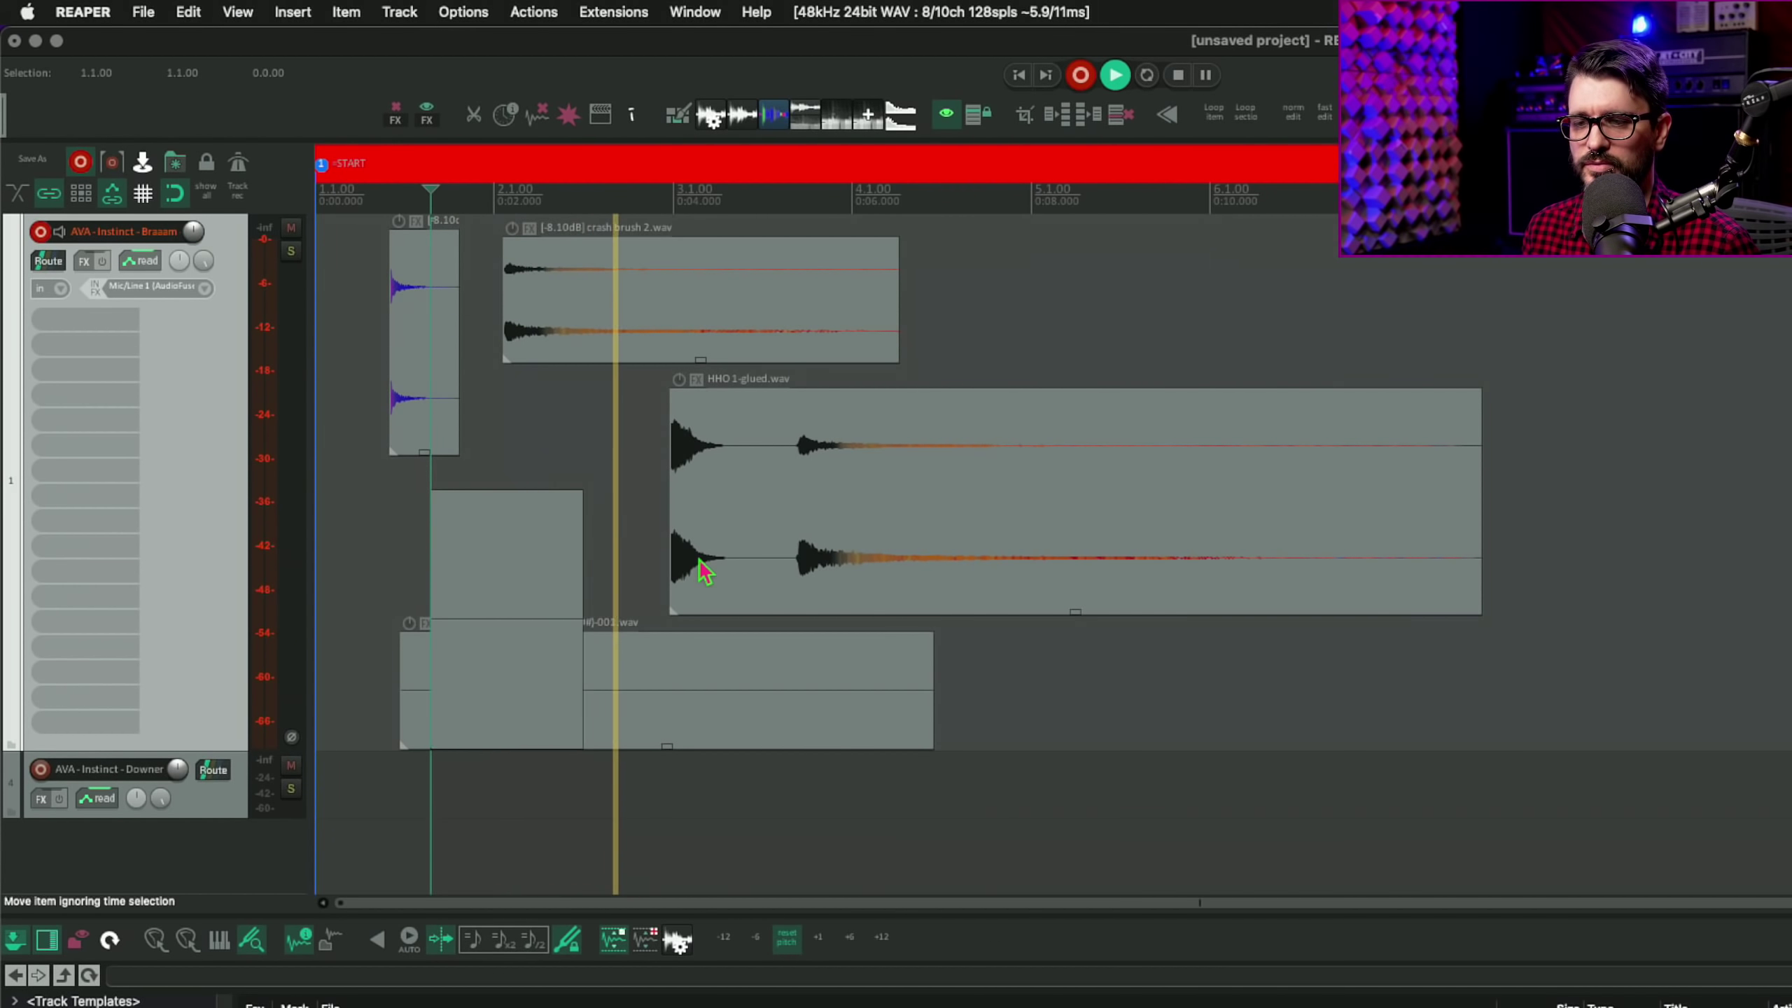
key(space)
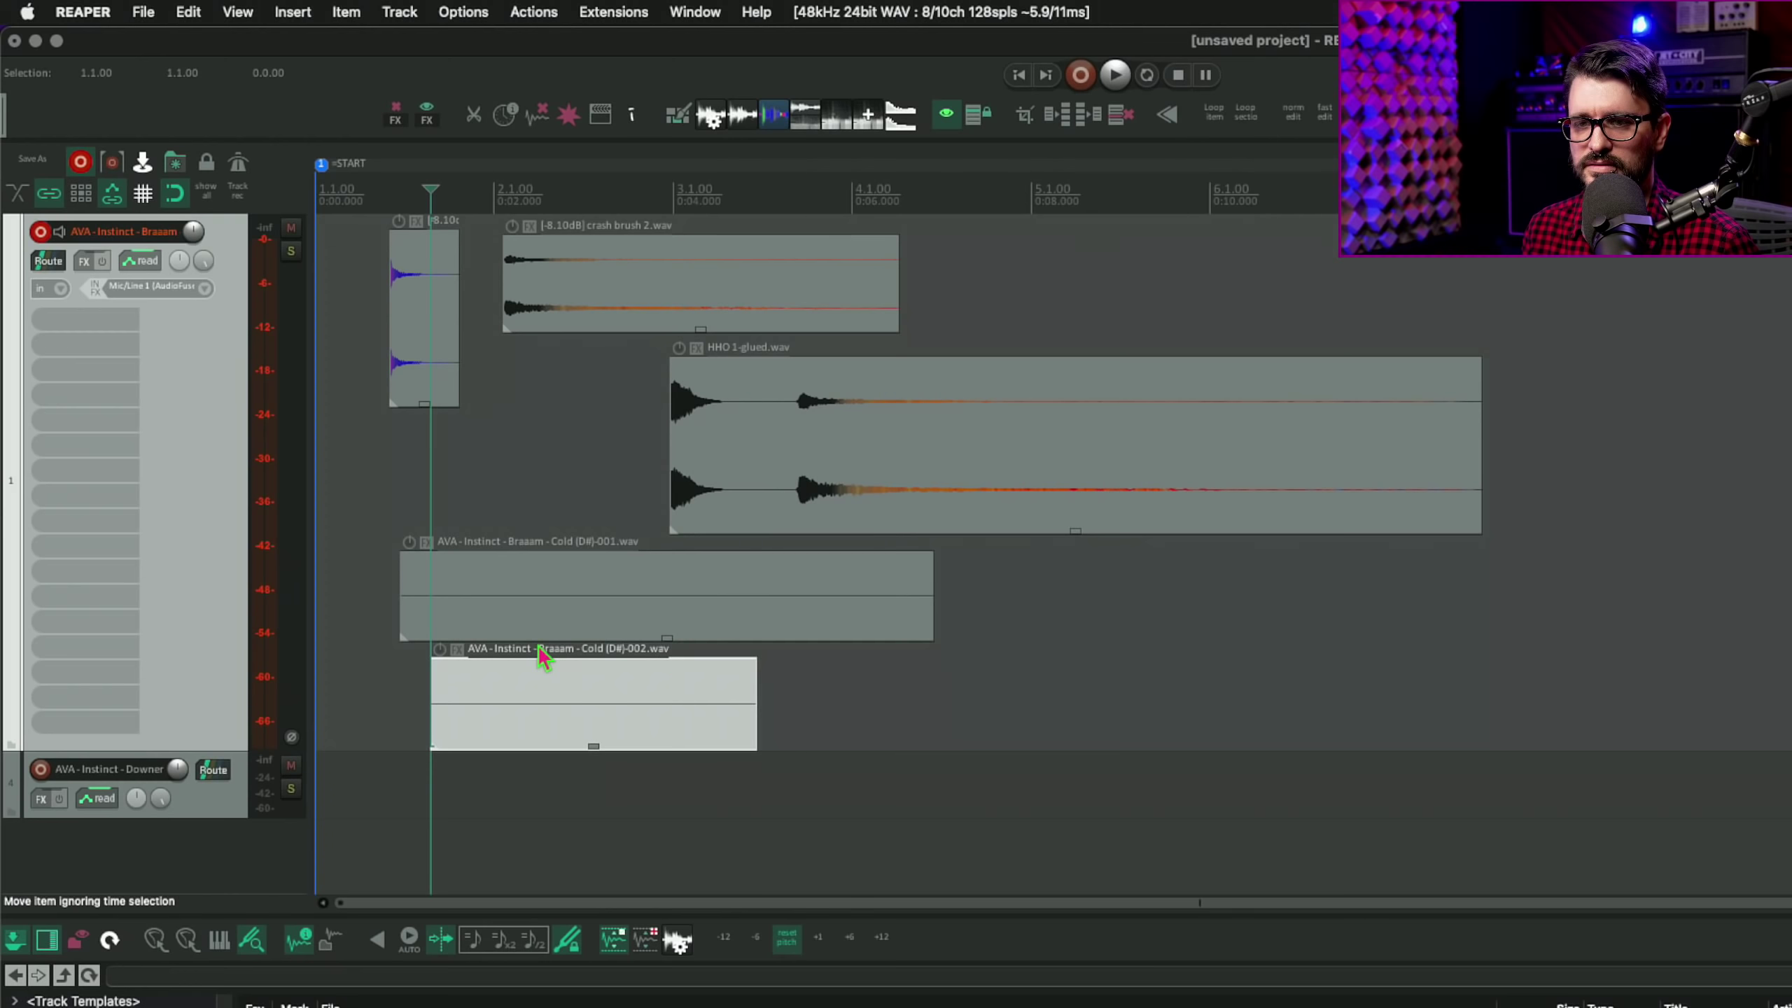
key(F7)
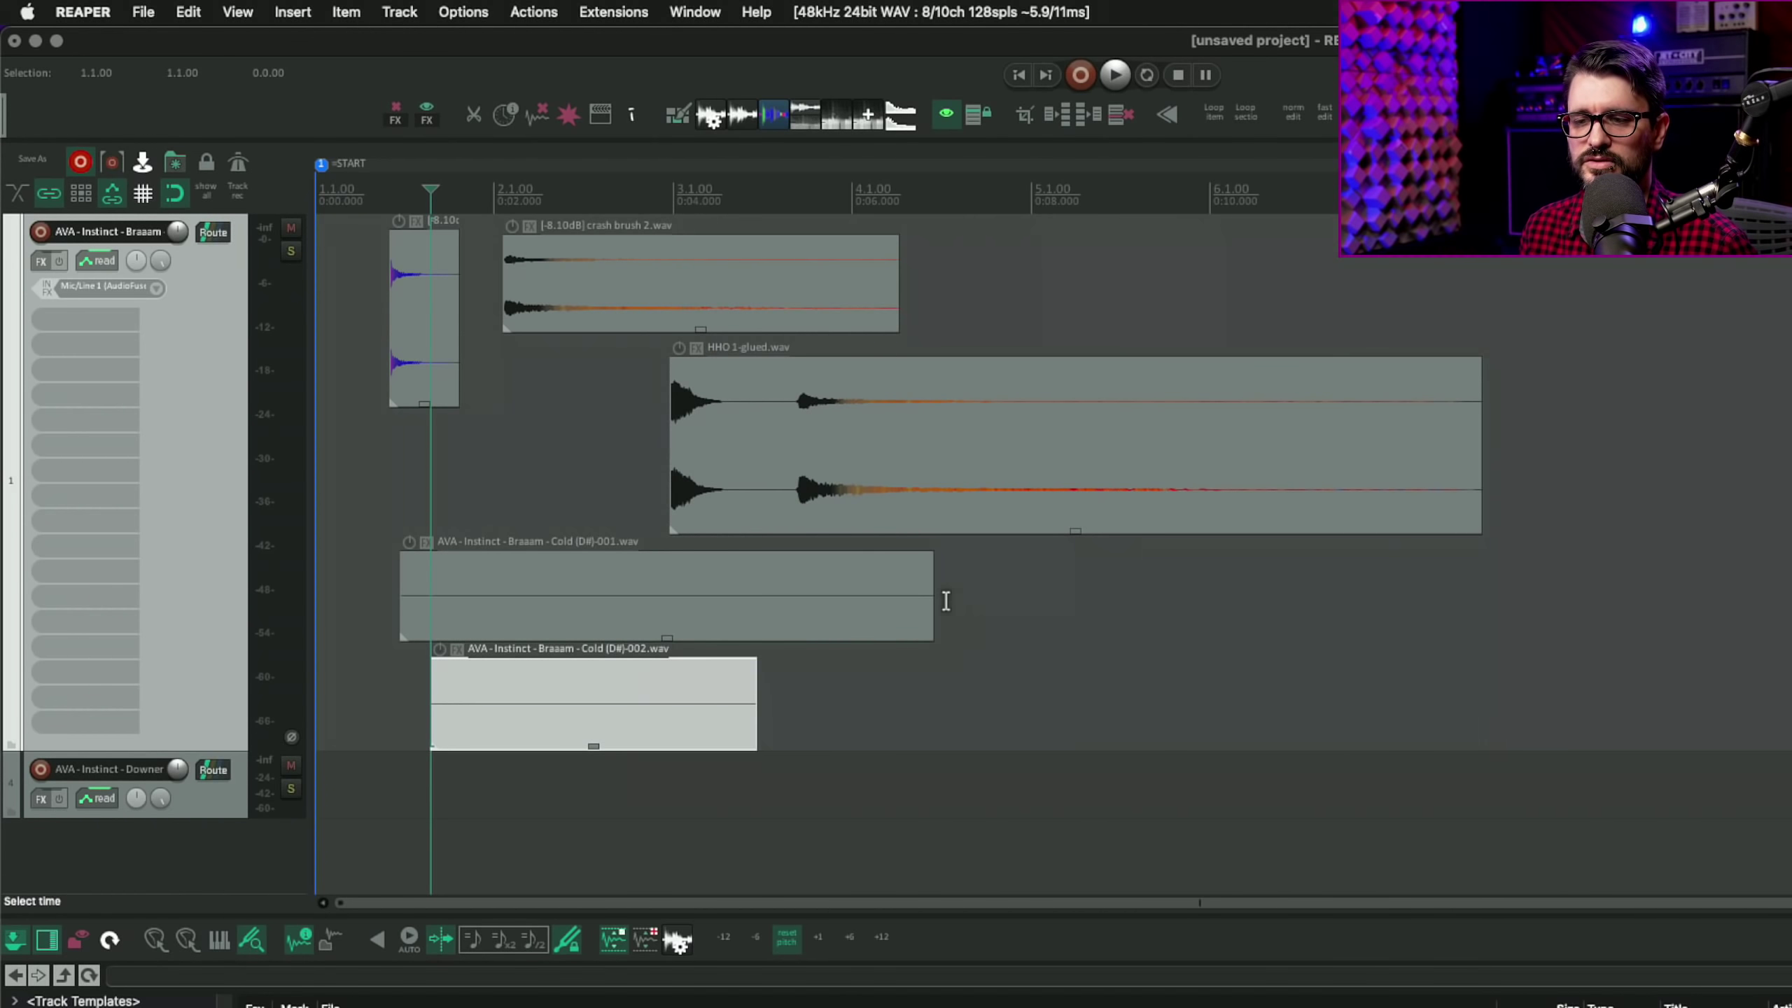
mouse_move(643, 698)
mouse_down()
mouse_move(1292, 673)
mouse_move(624, 677)
mouse_move(669, 680)
mouse_up()
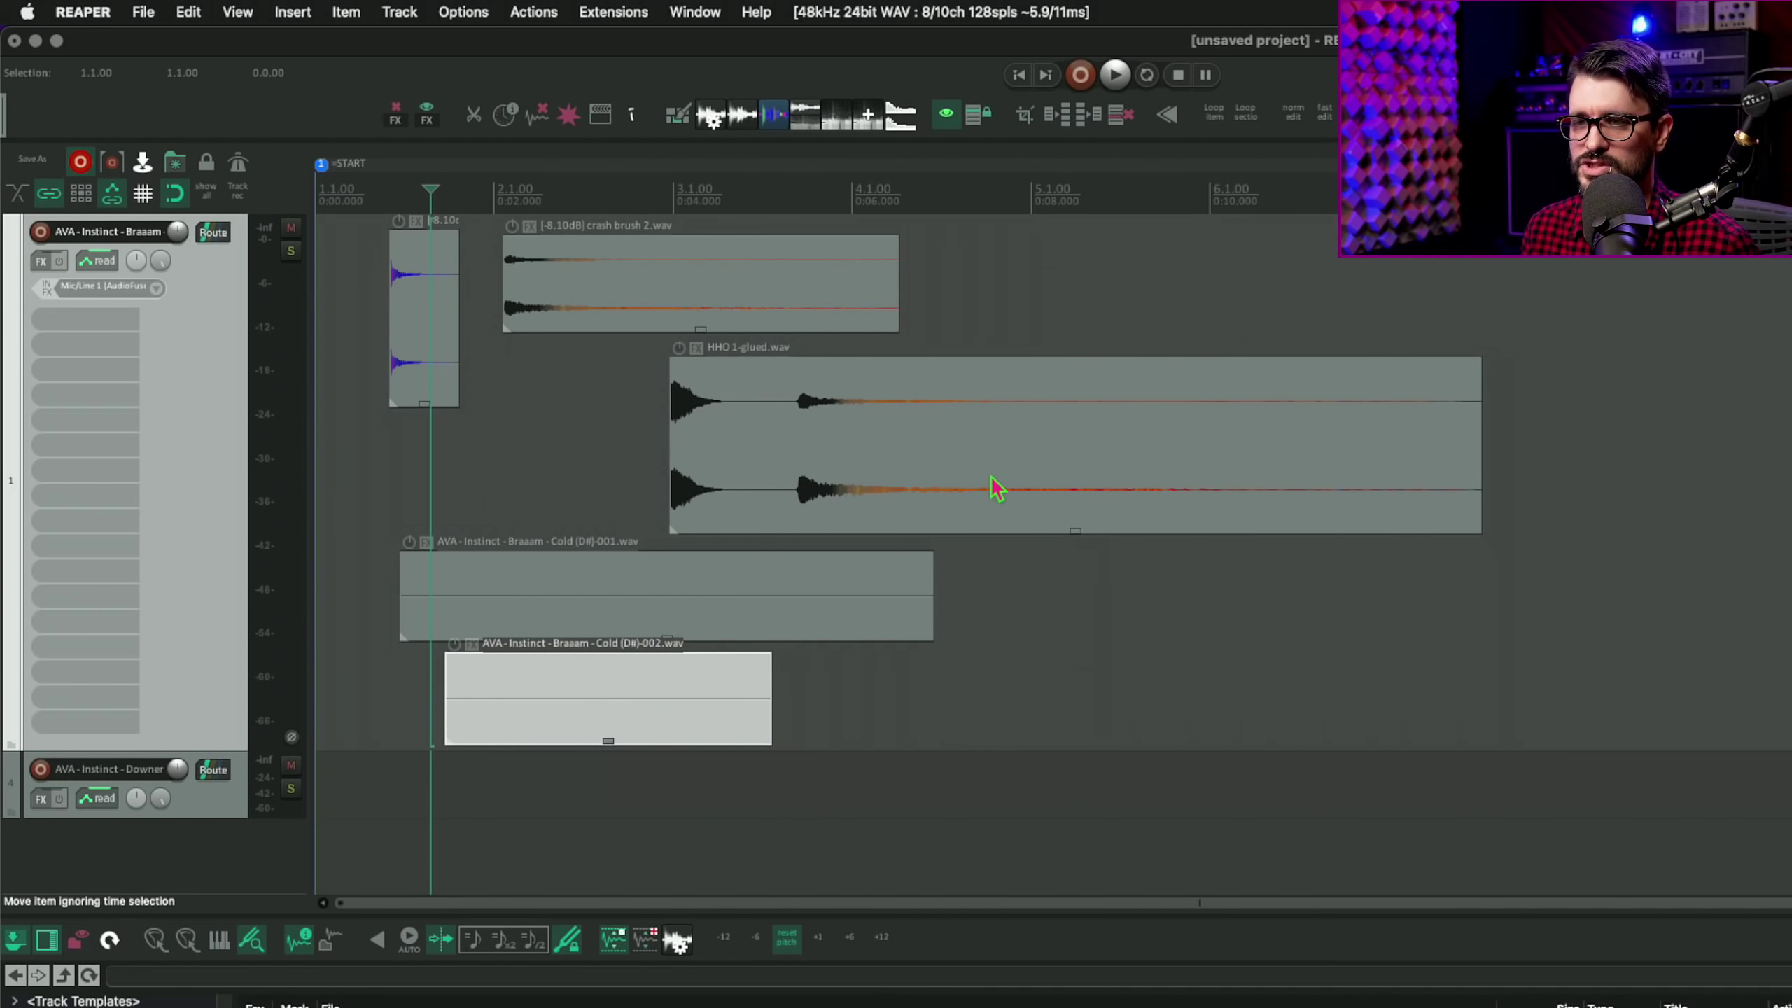
Step: Move the first recorded item to a new track at the end and disable free item positioning on the first track
key(super+Tab)
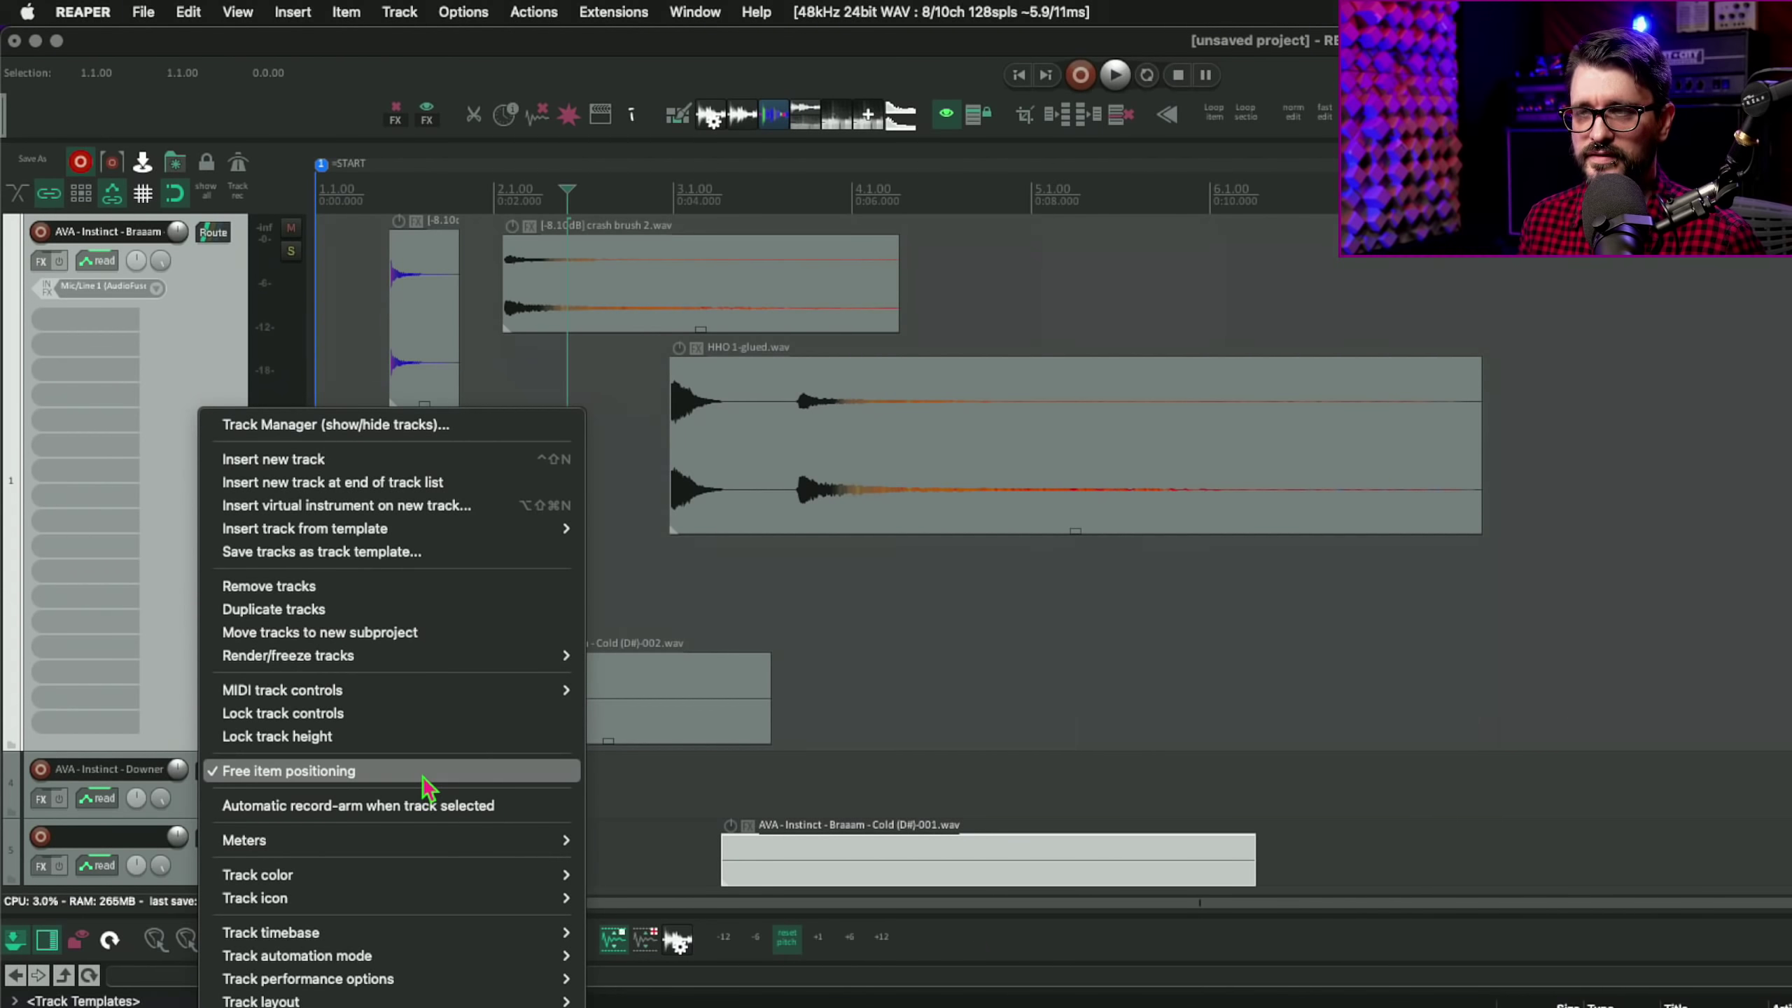
click(425, 773)
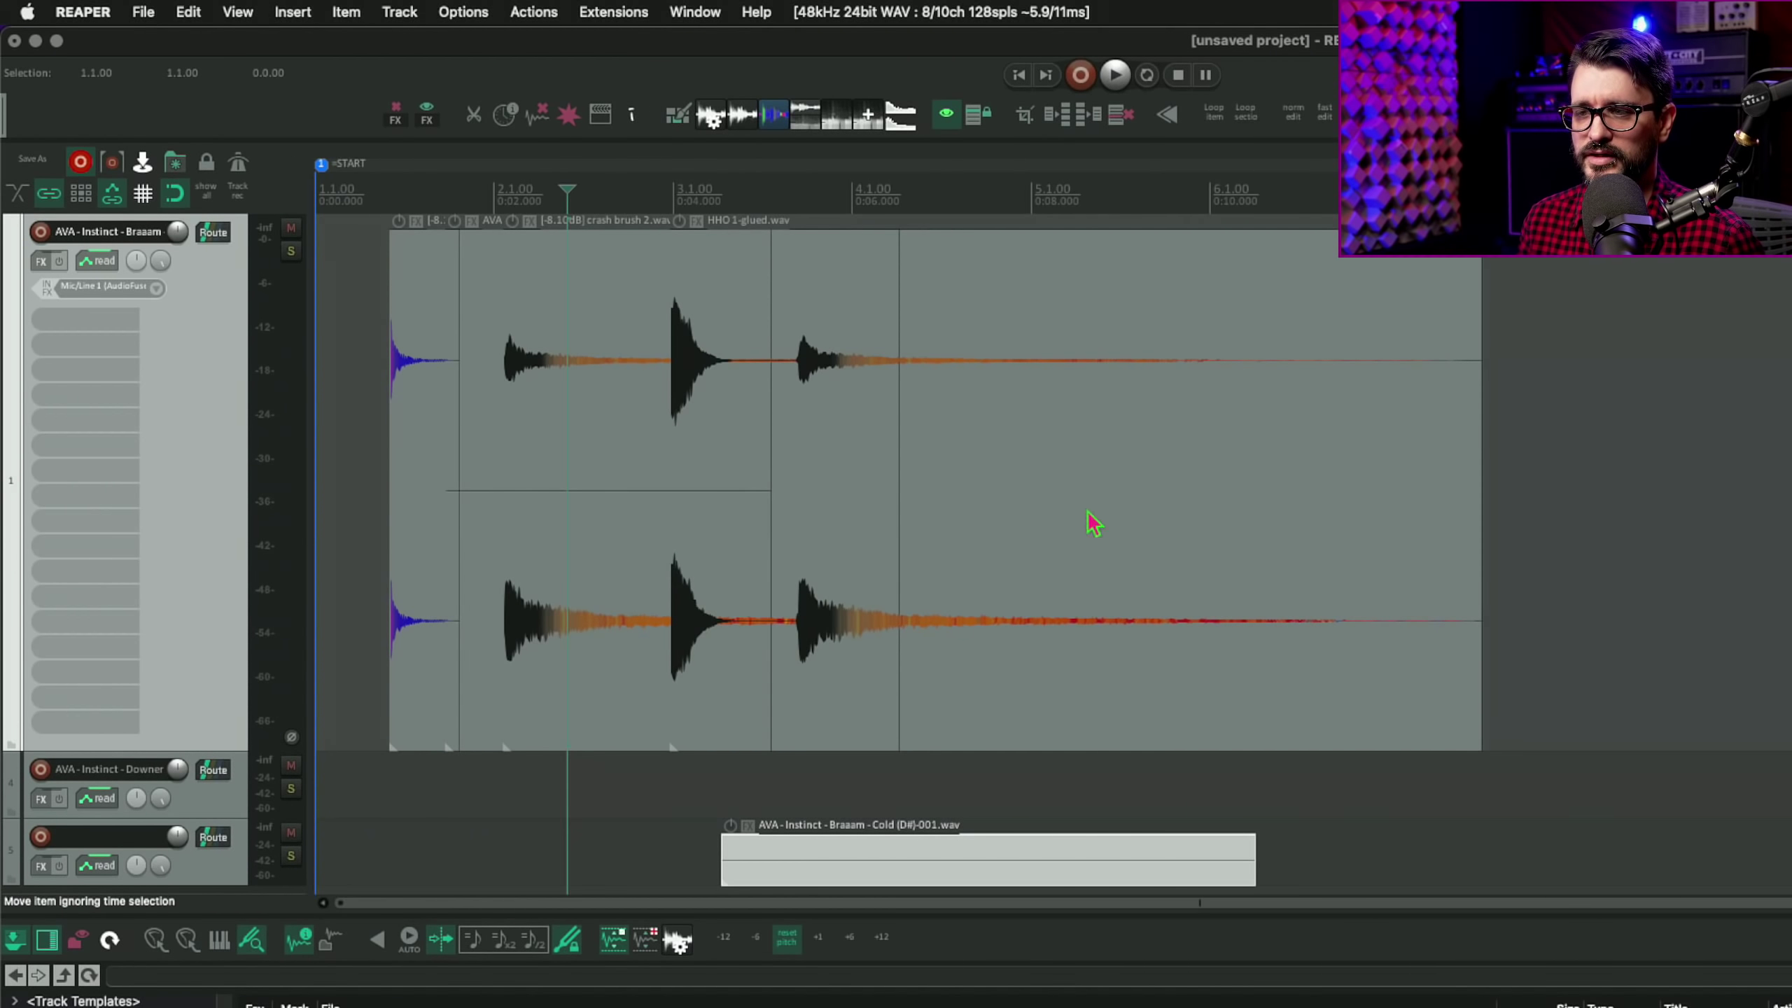
Step: Set the project's item mix behavior to Items always mix in the advanced project settings
click(1200, 525)
drag(555, 527, 556, 520)
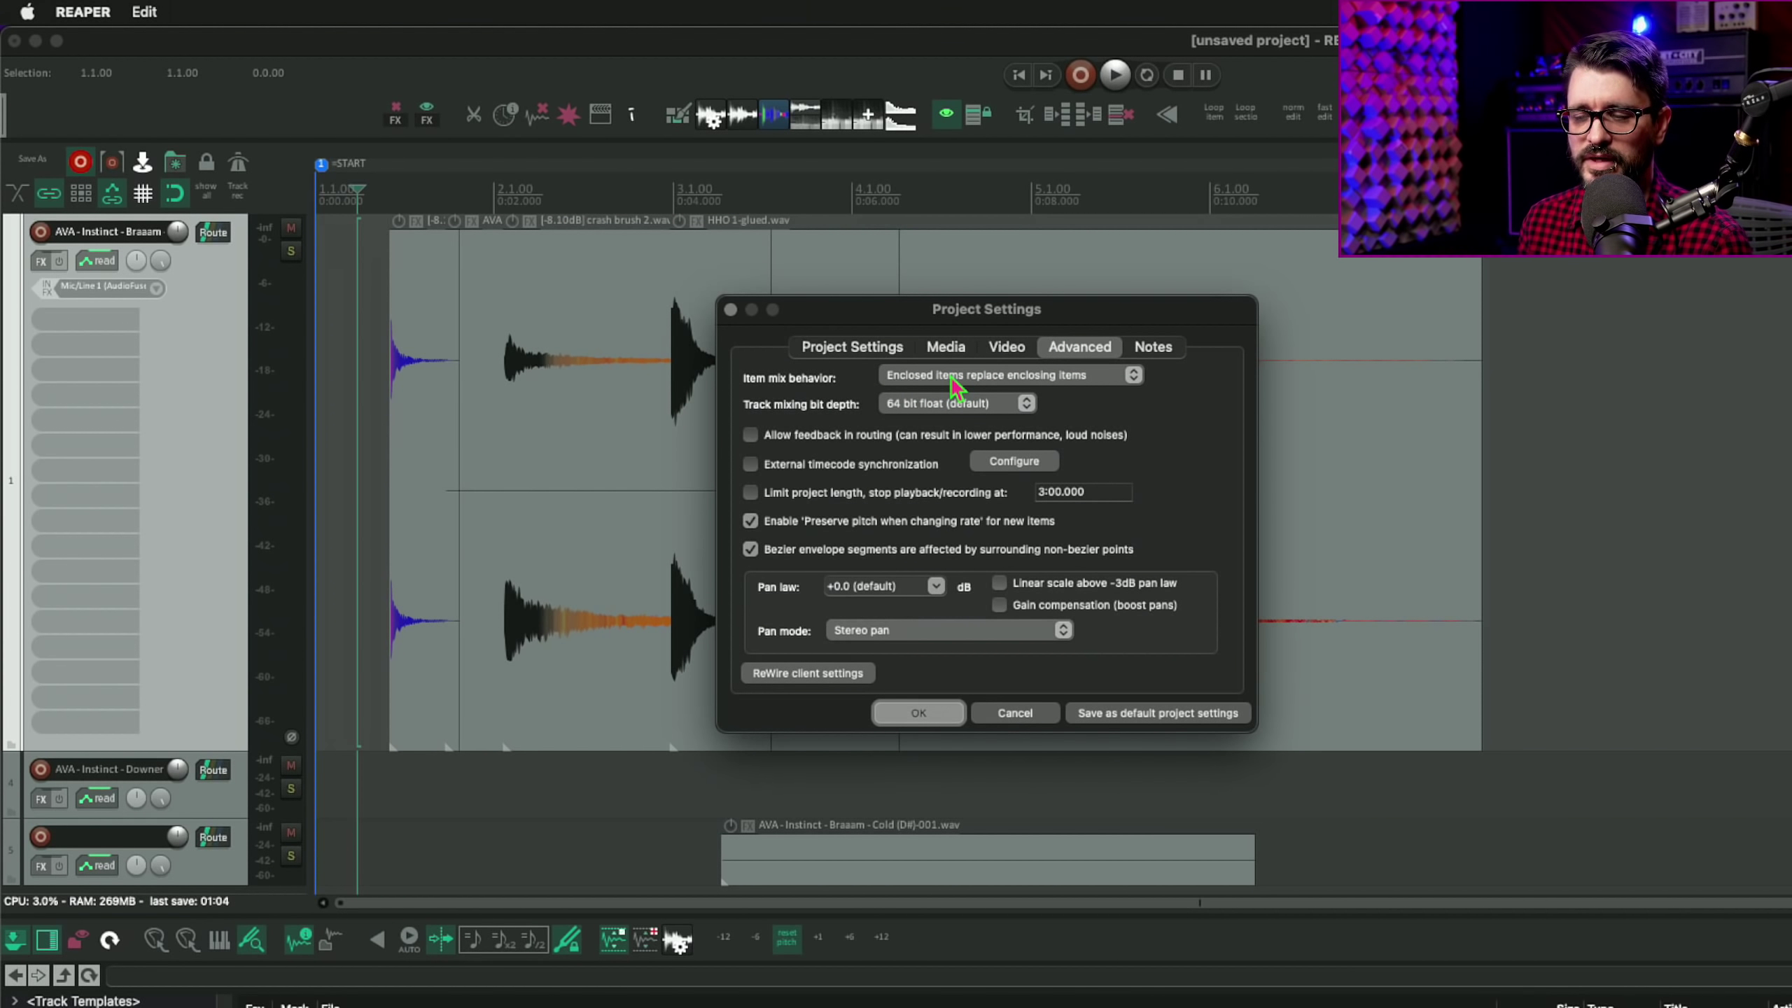
click(994, 387)
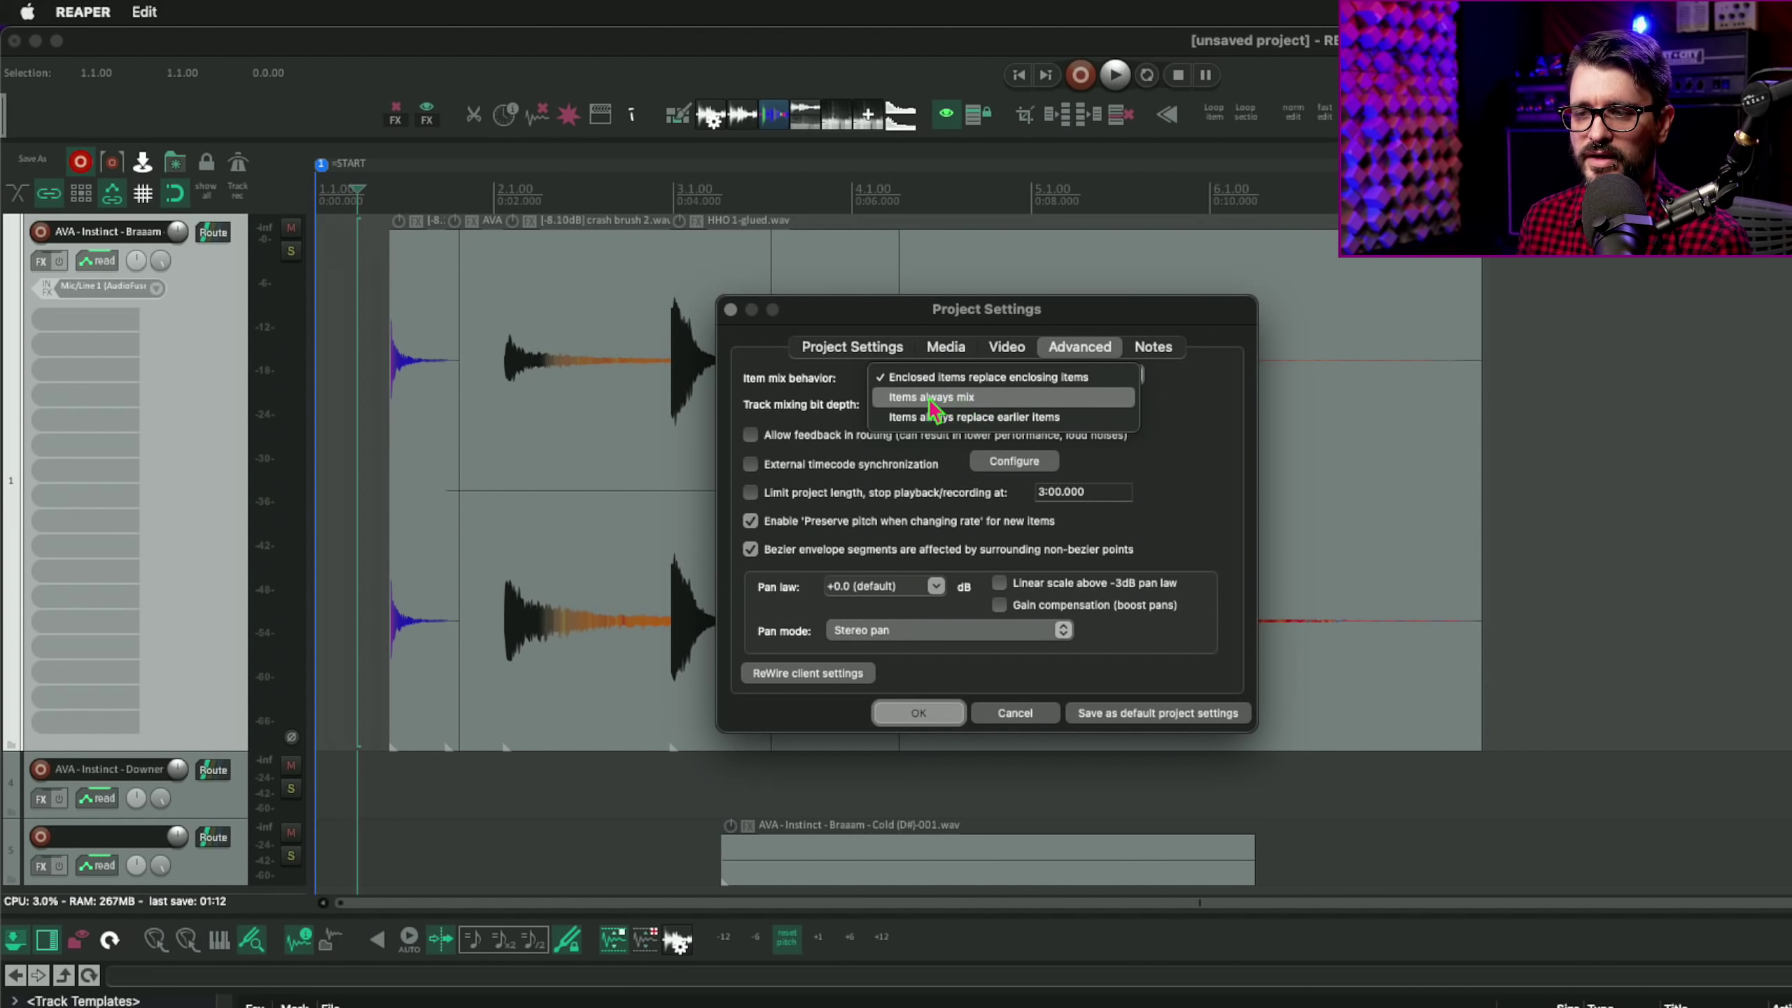
click(961, 399)
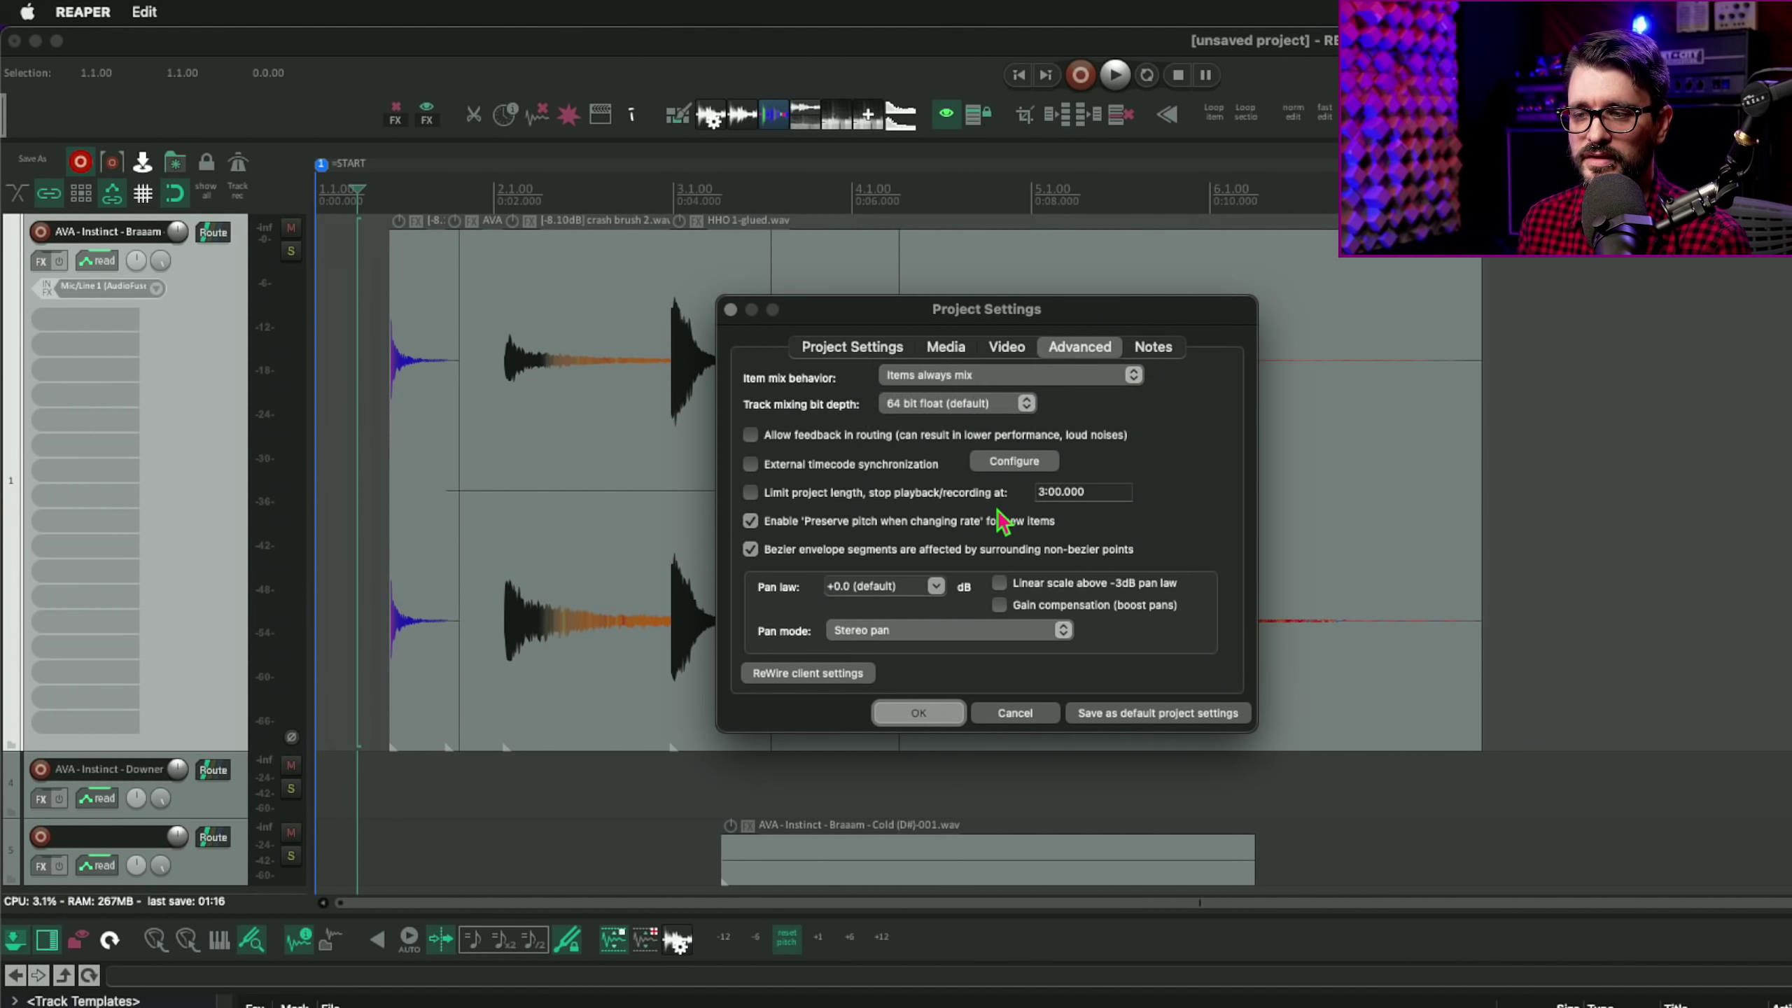
click(935, 715)
Step: Shift the glued item and crash brush 2.wav later on the first track and enable vertical offset of overlapping media items
drag(1065, 495, 1141, 492)
drag(592, 368, 681, 368)
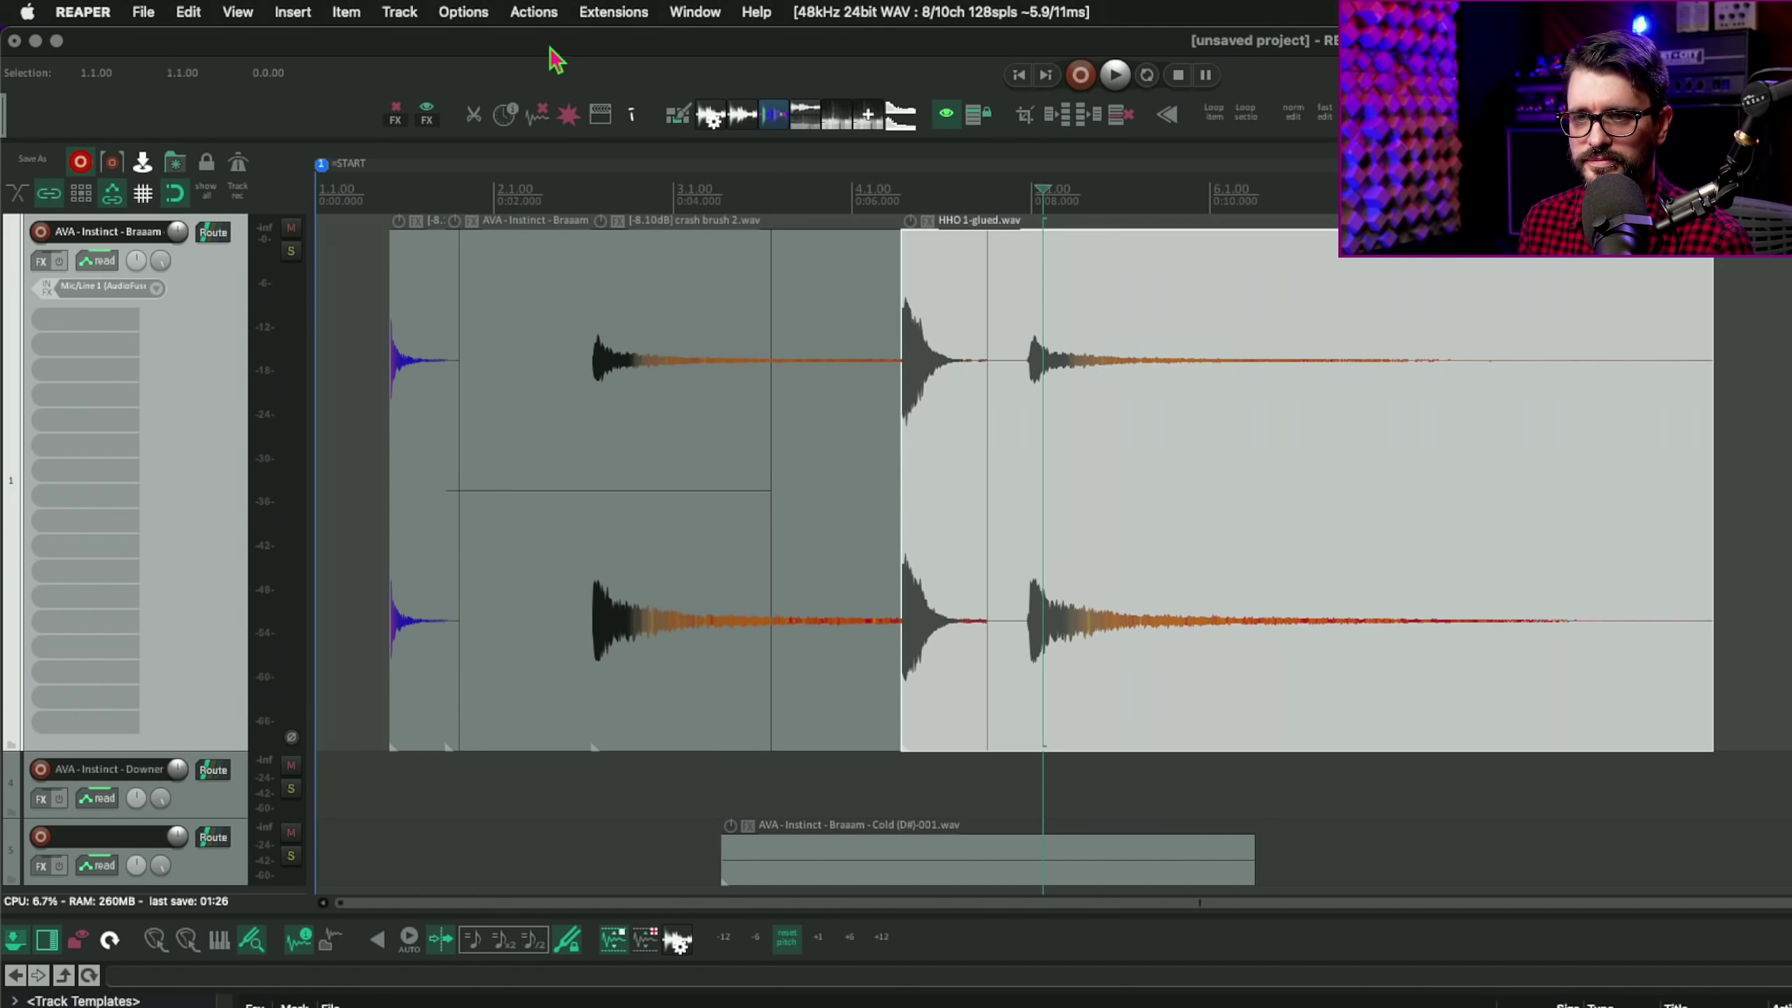
click(463, 11)
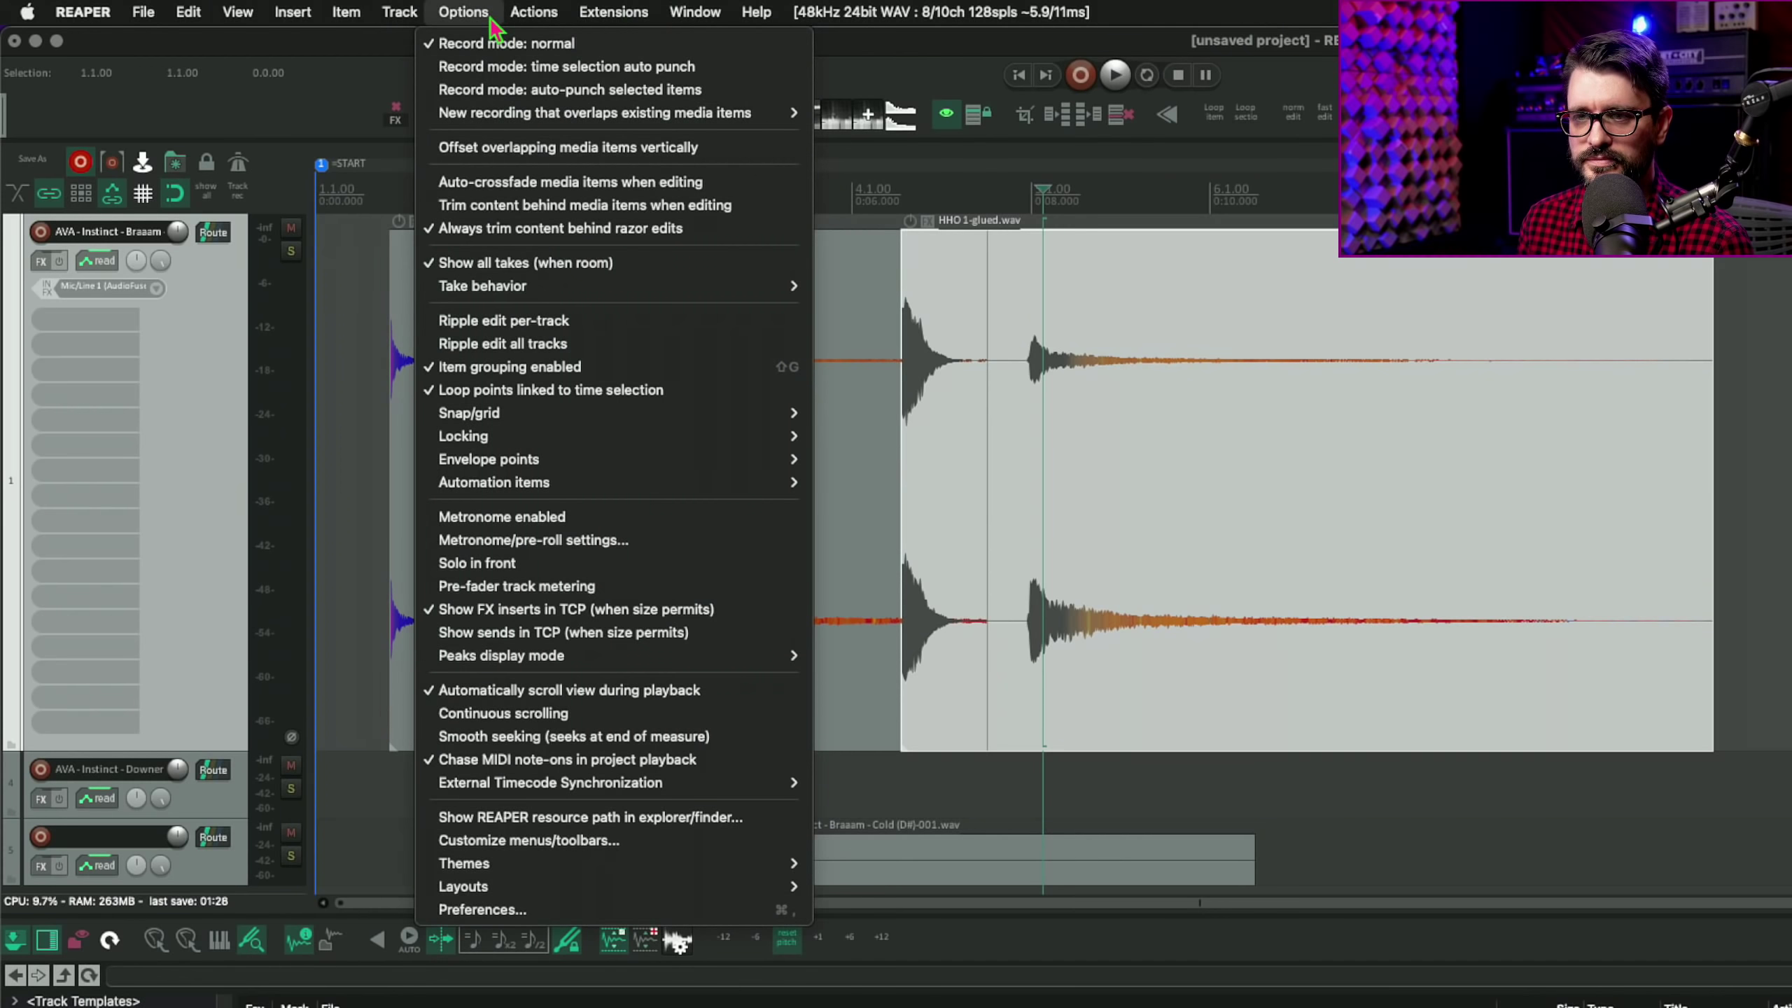
click(557, 157)
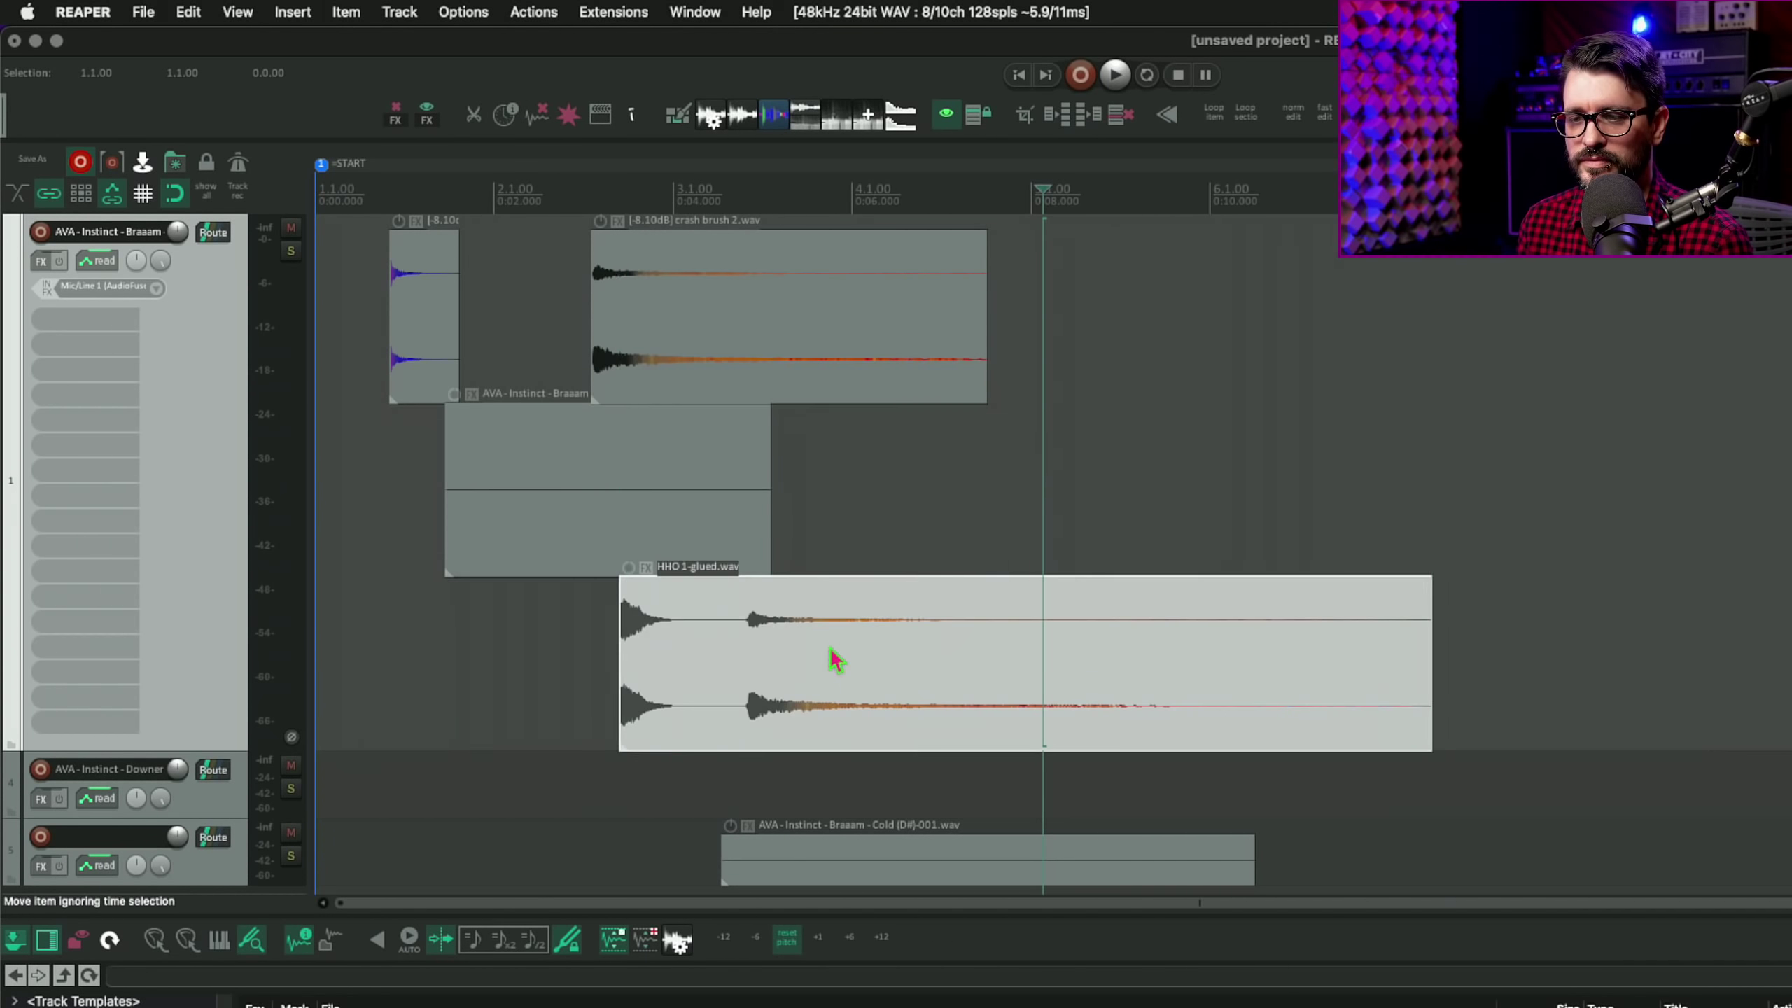
Step: Reposition the glued item and the recorded item on the first track so that they overlap in offset lanes
mouse_move(829, 647)
mouse_down()
mouse_move(1036, 641)
mouse_move(816, 620)
mouse_up()
mouse_move(688, 528)
mouse_down()
mouse_move(865, 473)
mouse_move(1256, 473)
mouse_move(491, 405)
mouse_move(760, 381)
mouse_move(1673, 428)
mouse_move(556, 384)
mouse_move(453, 360)
mouse_move(659, 353)
mouse_move(1033, 385)
mouse_move(712, 372)
mouse_move(1023, 400)
mouse_move(603, 363)
mouse_up()
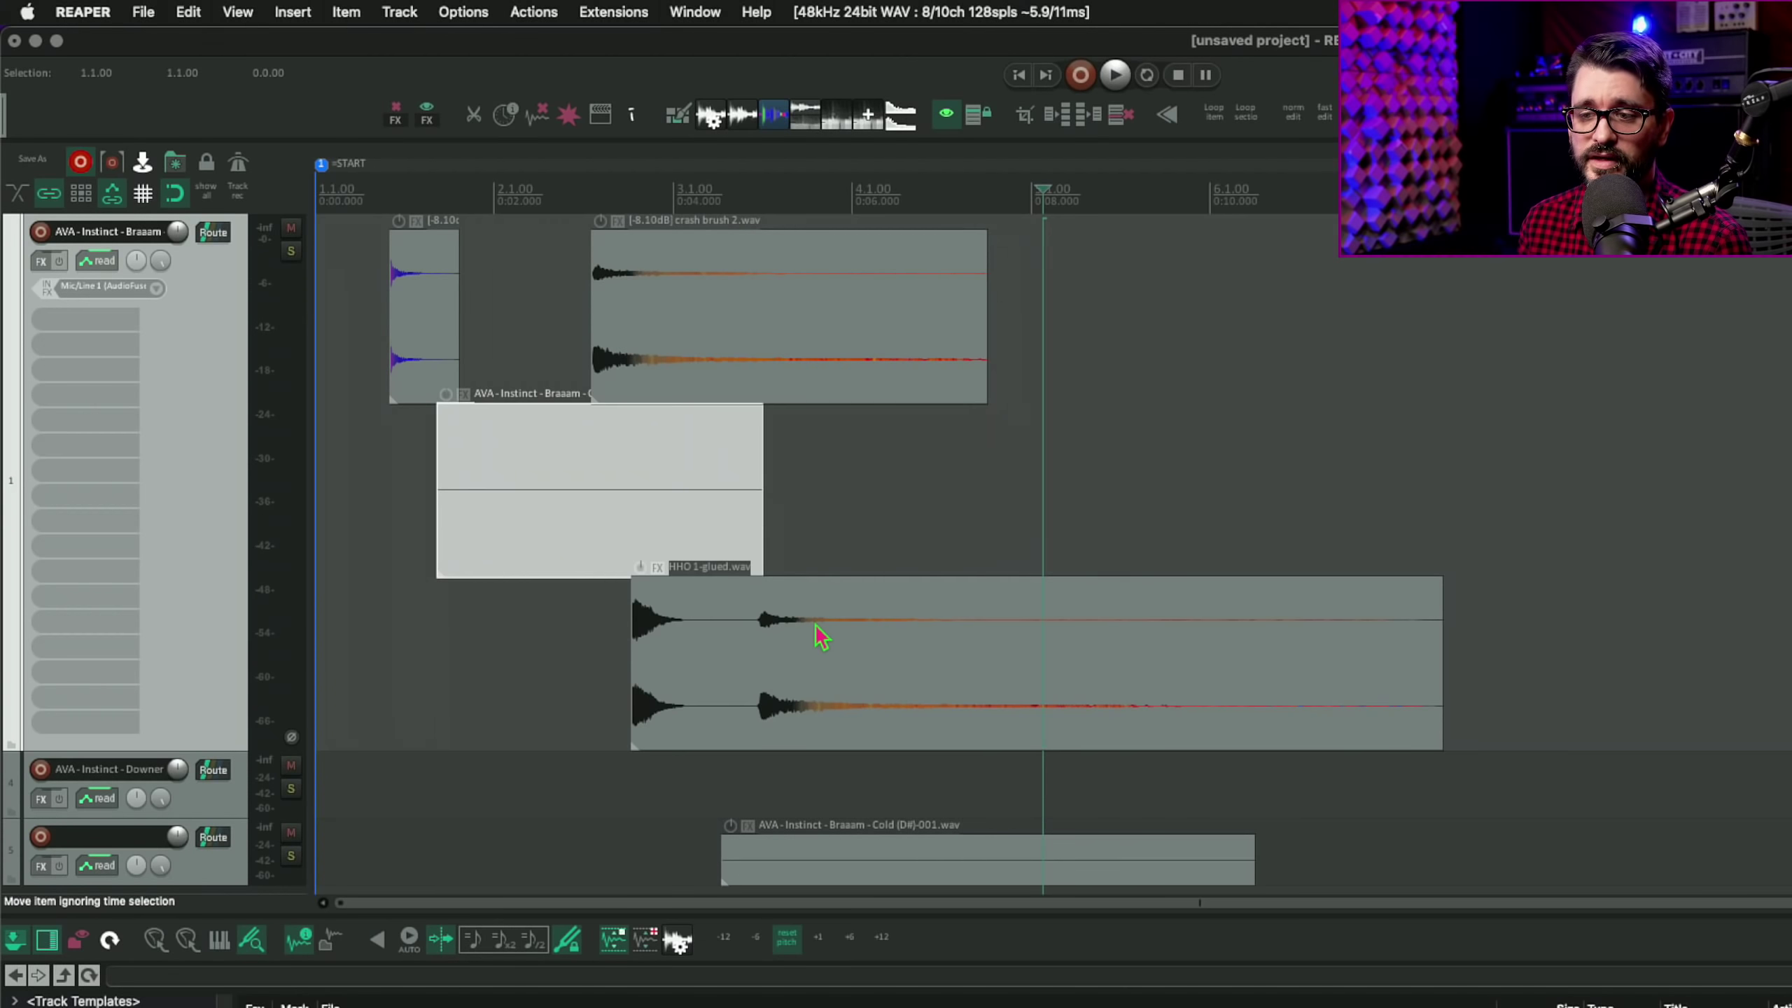
mouse_move(822, 637)
mouse_down()
mouse_move(848, 564)
mouse_move(800, 592)
mouse_move(796, 405)
mouse_move(792, 777)
mouse_move(802, 681)
mouse_move(741, 663)
mouse_move(765, 639)
mouse_move(818, 674)
mouse_up()
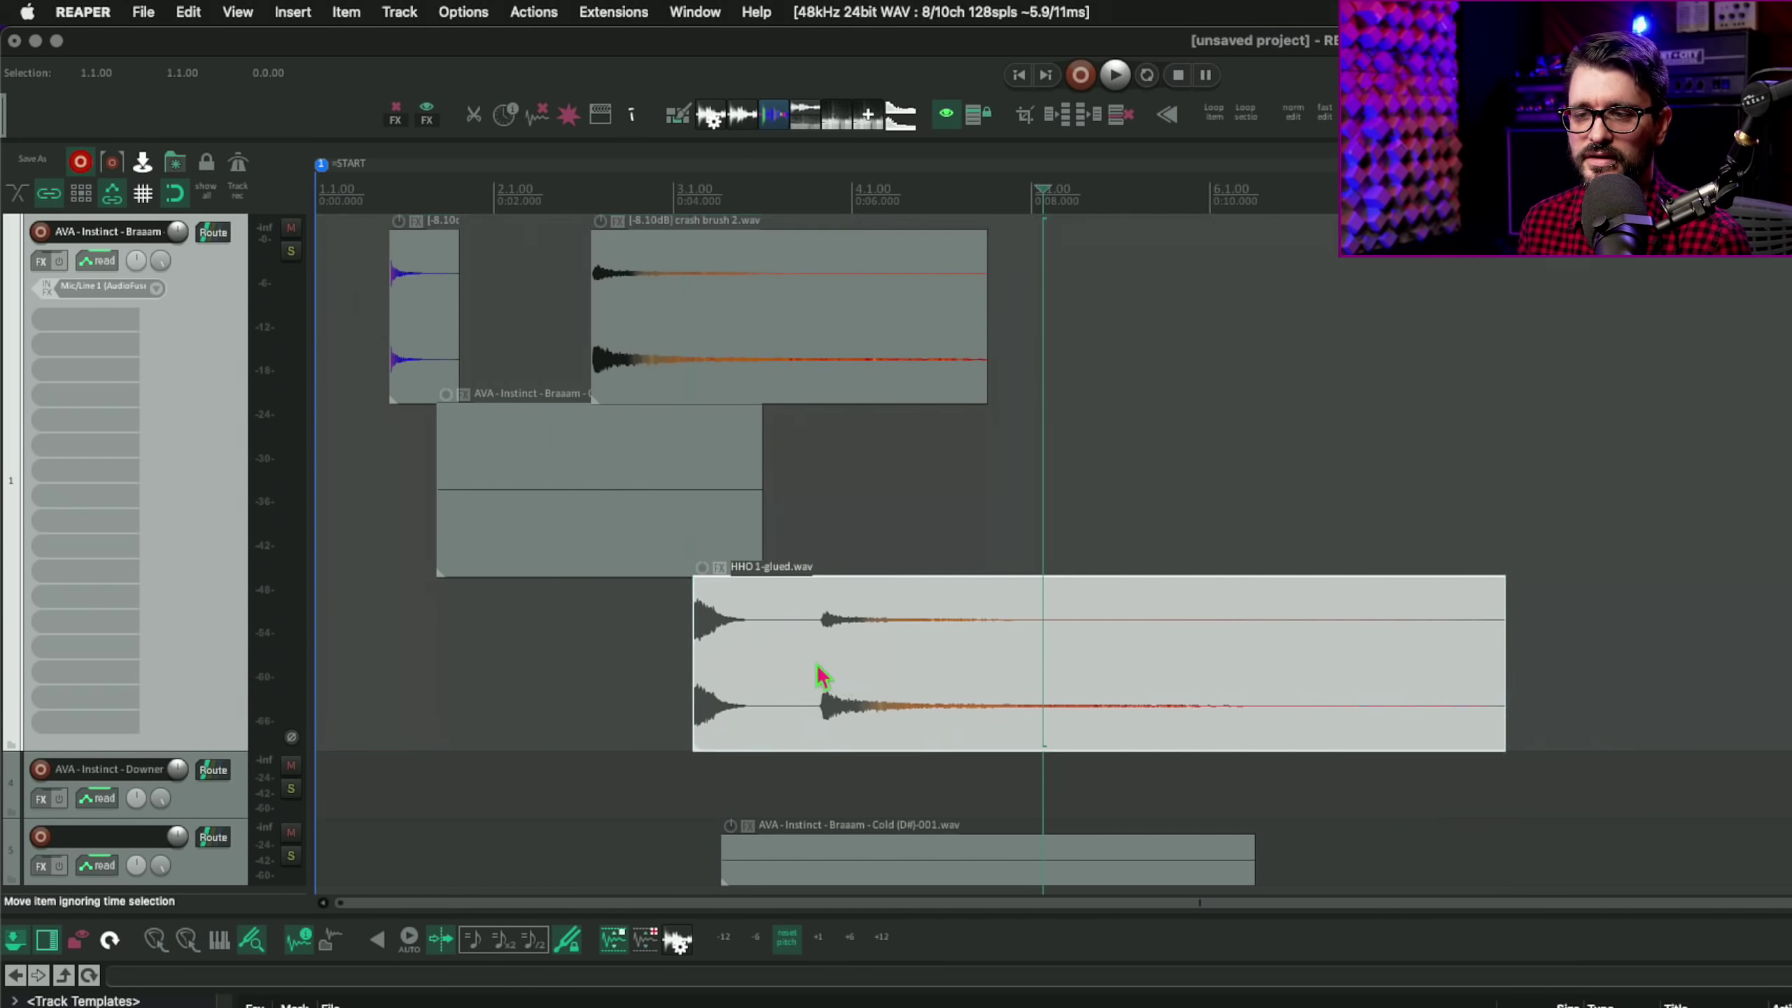
Step: Set the vertical offset of overlapping media items to 45 percent of item height in the media item positioning preferences
key(super+comma)
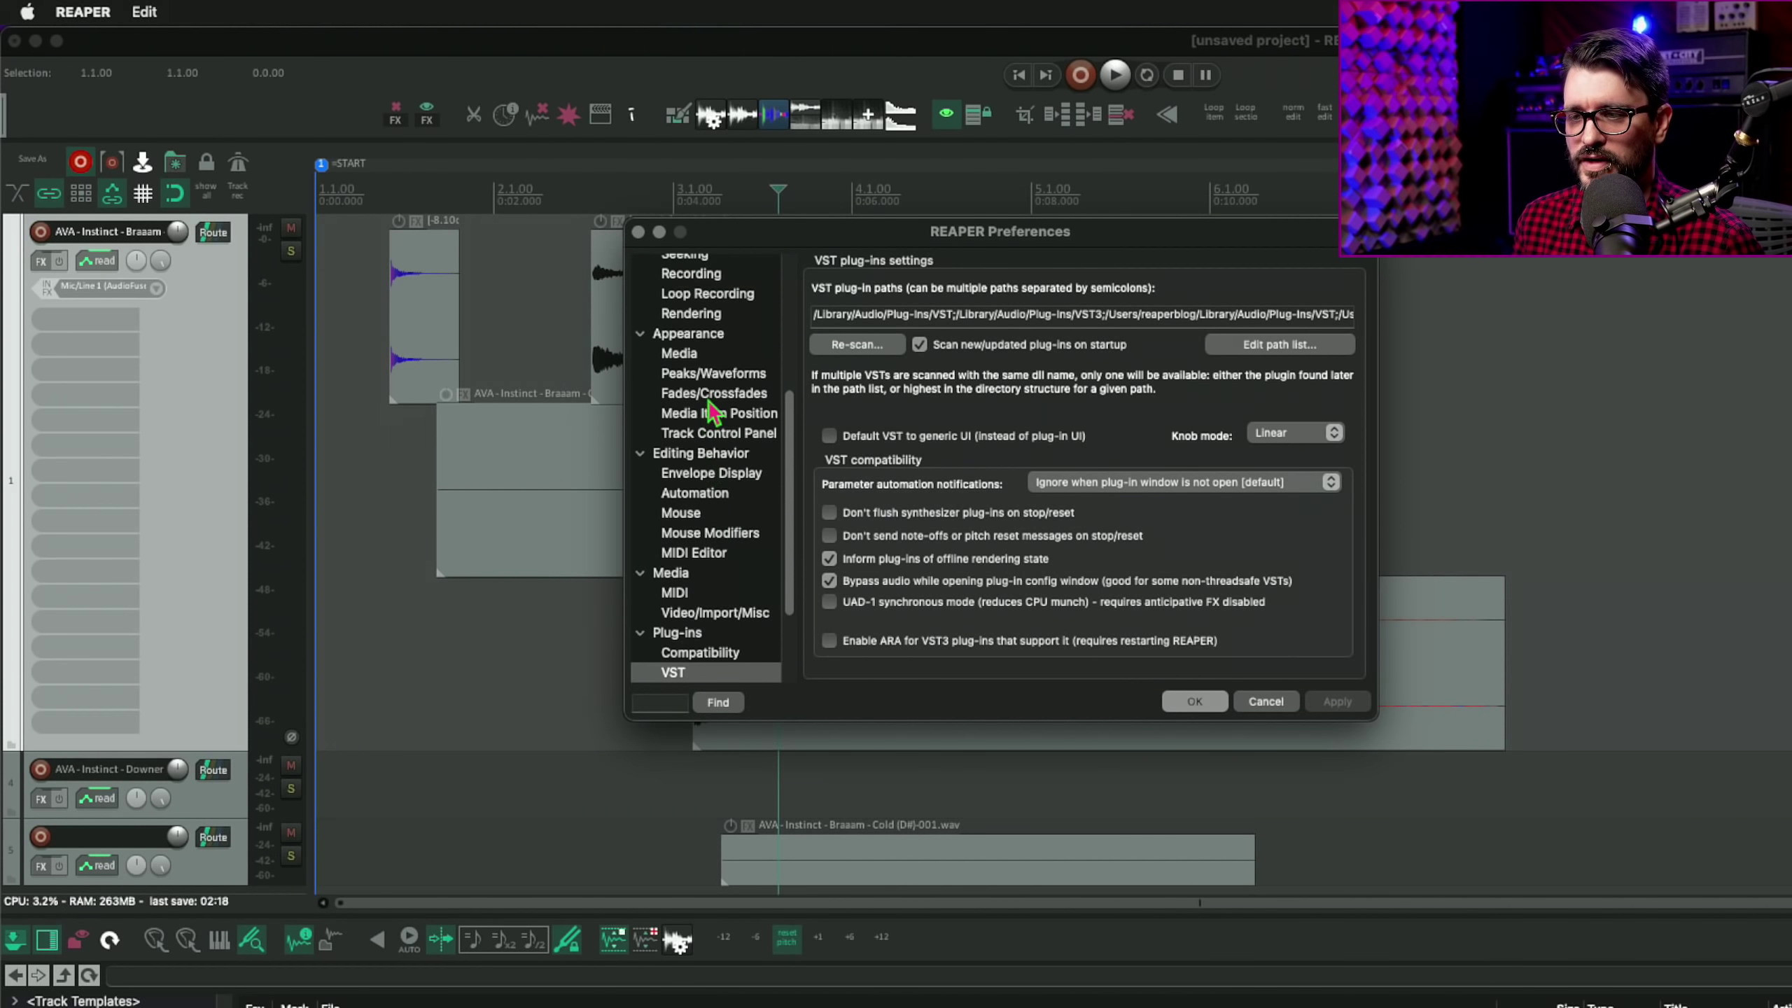
click(679, 353)
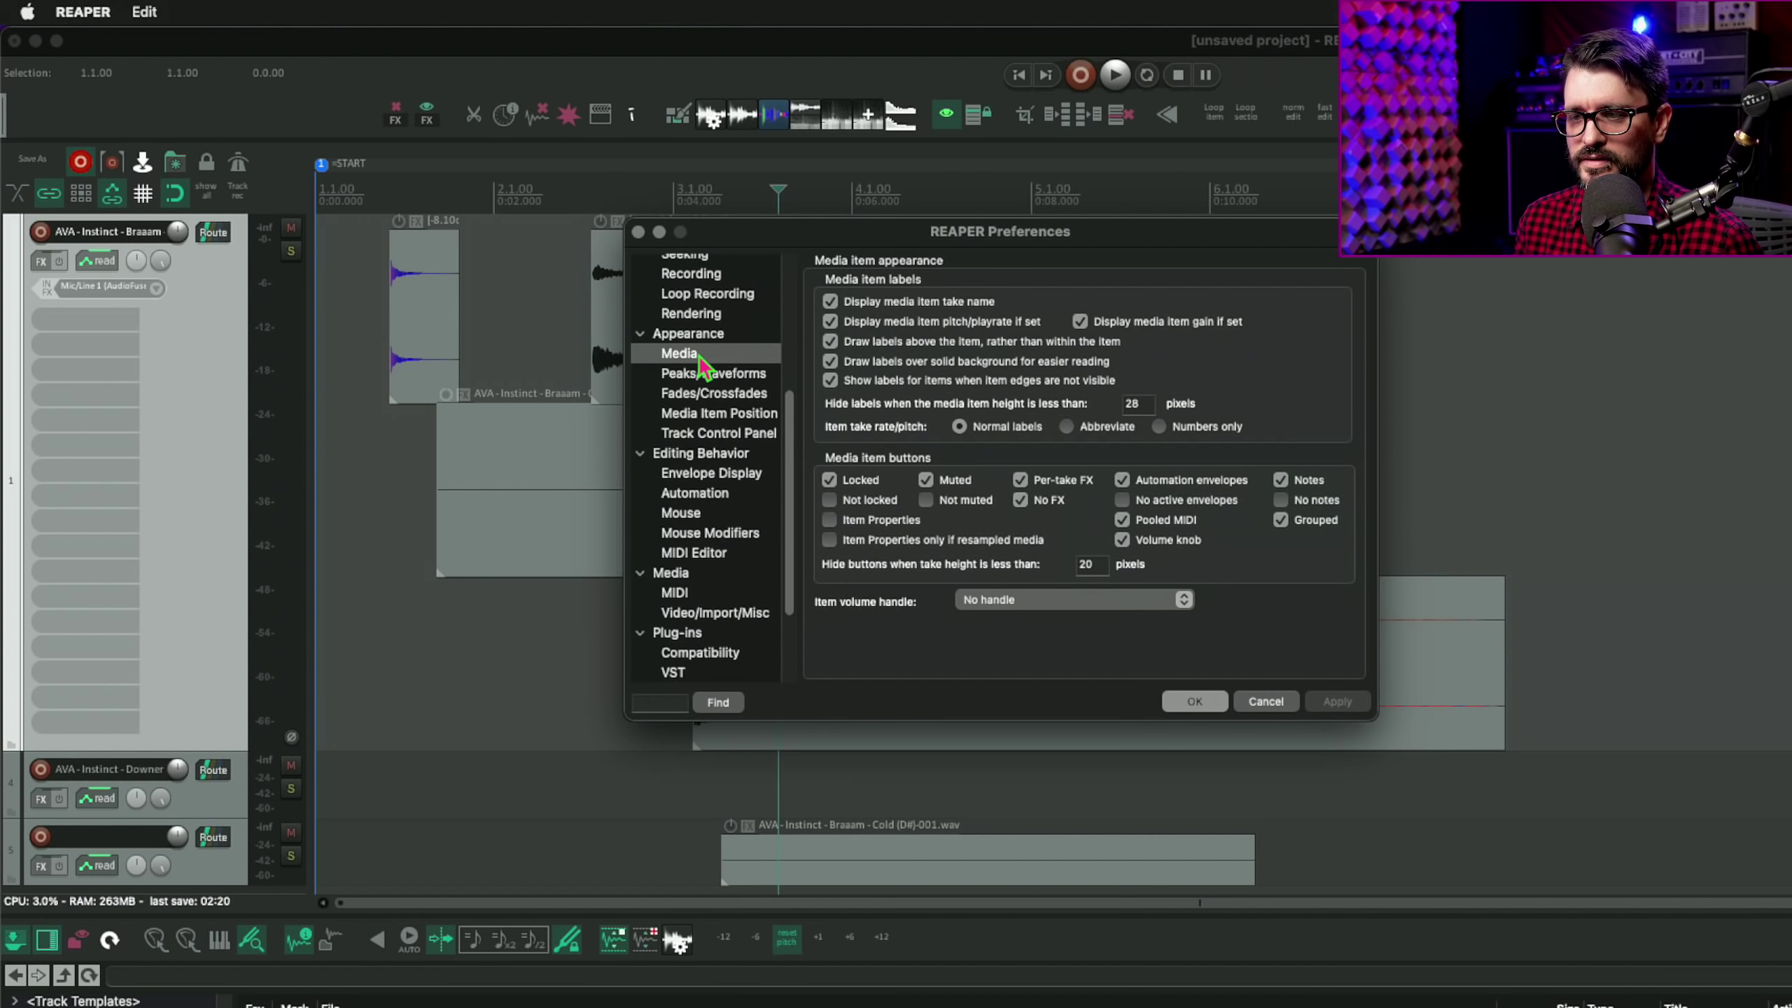
click(714, 393)
click(726, 414)
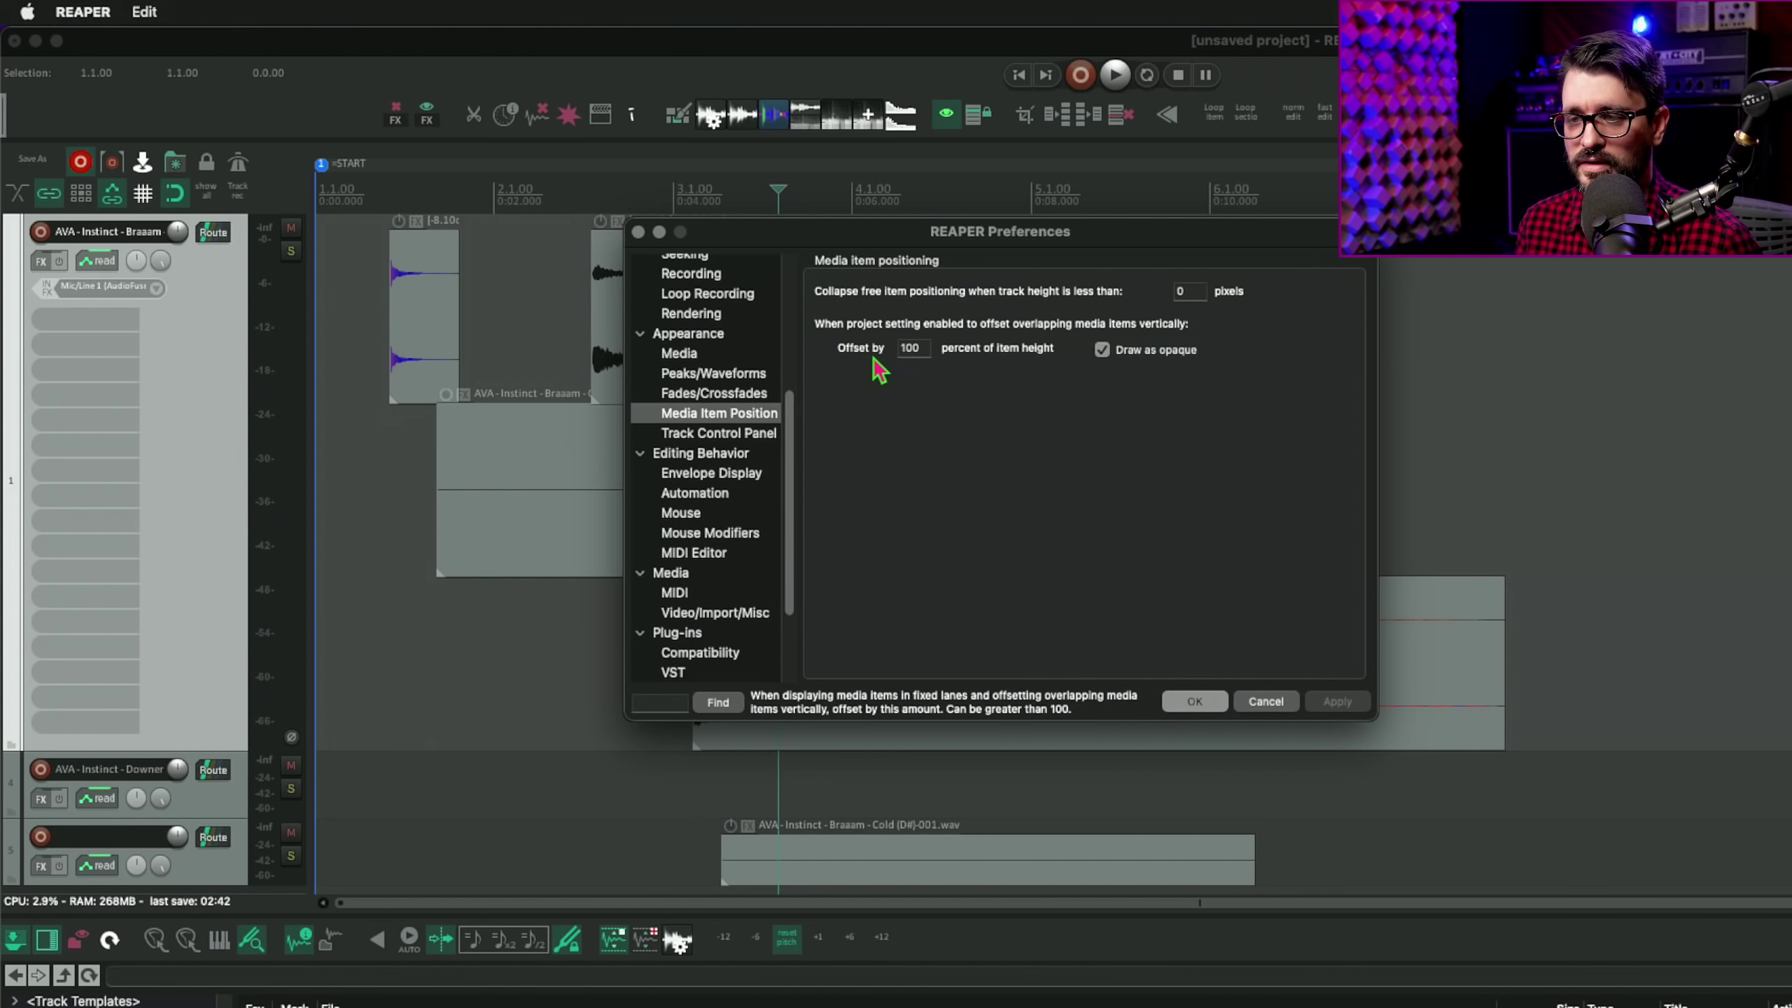
click(917, 350)
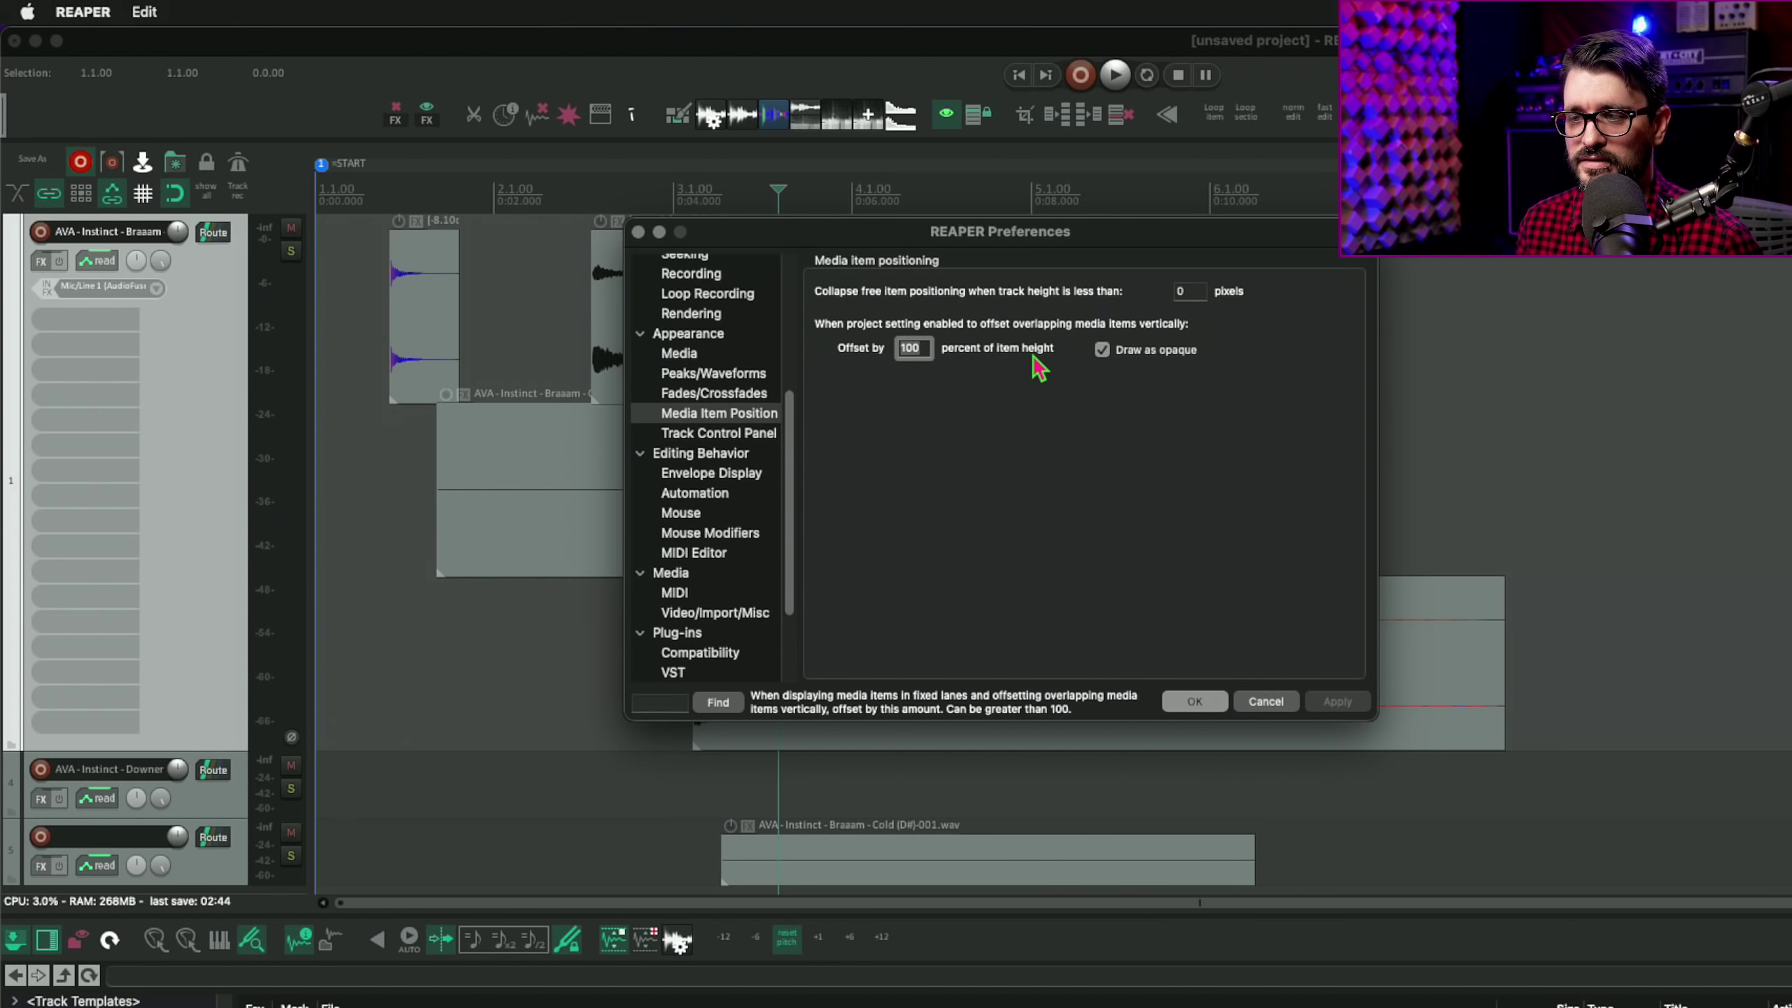
mouse_move(761, 241)
mouse_down()
mouse_move(1267, 295)
mouse_move(946, 243)
mouse_move(1146, 236)
mouse_move(1125, 233)
mouse_up()
click(690, 367)
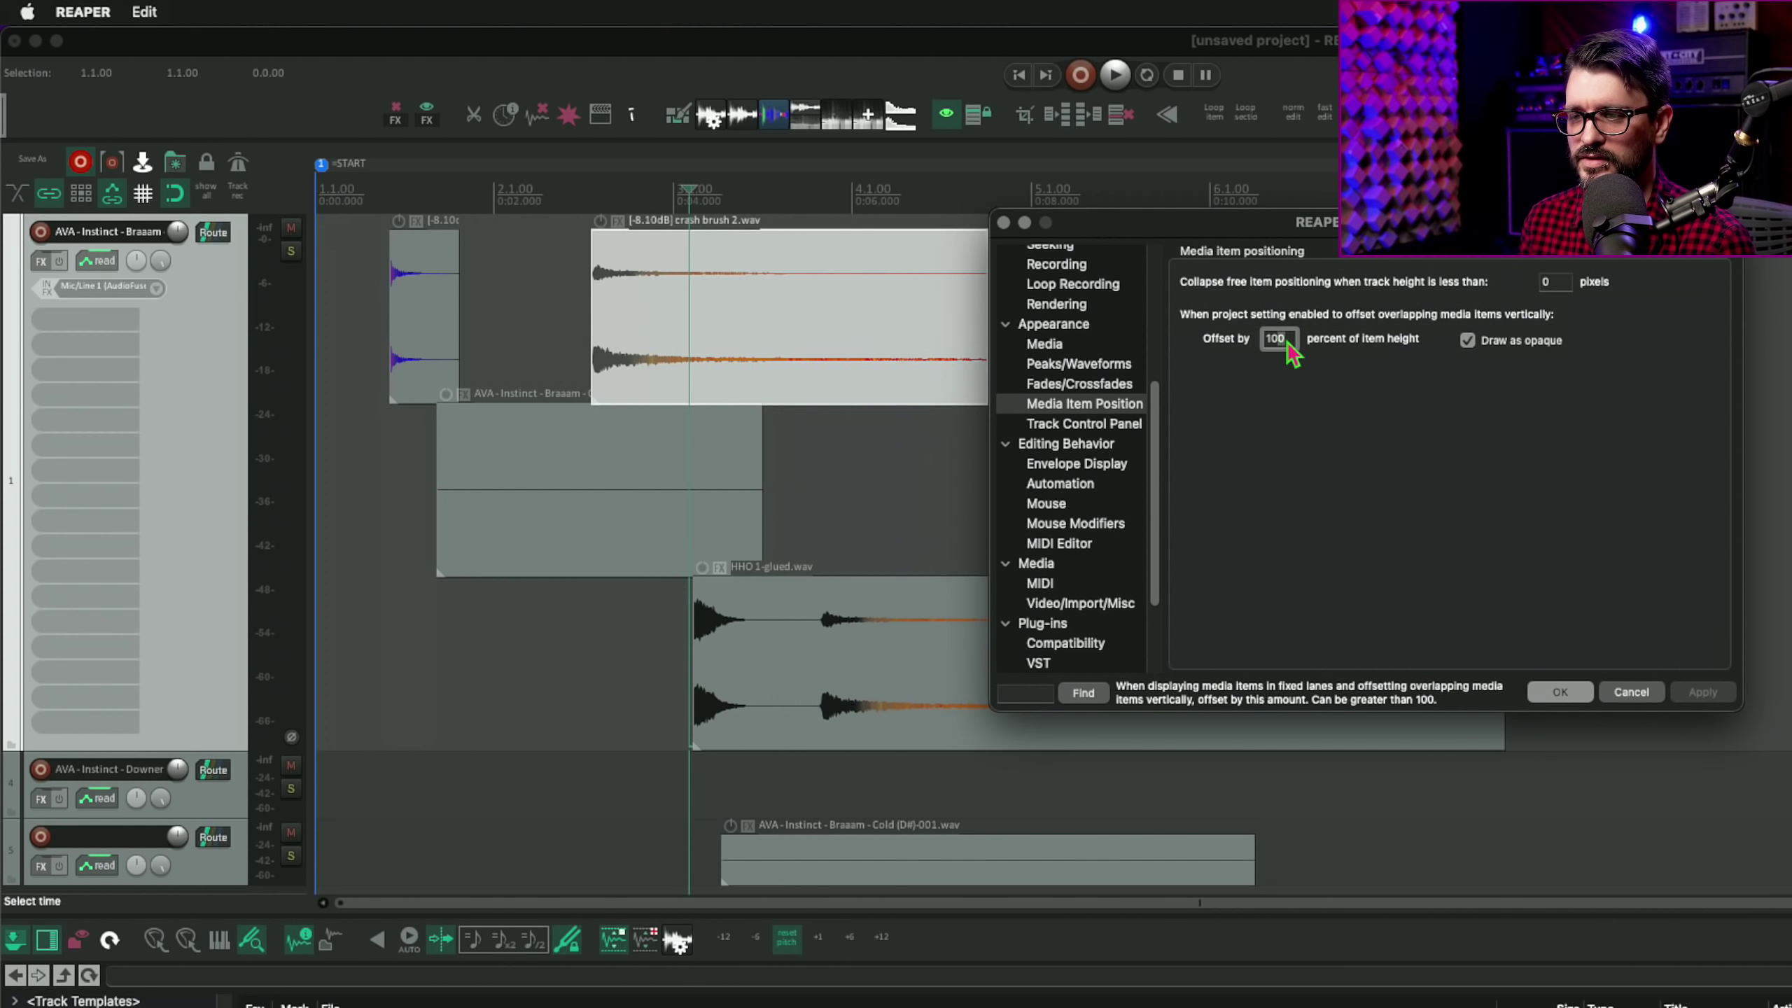
text(45)
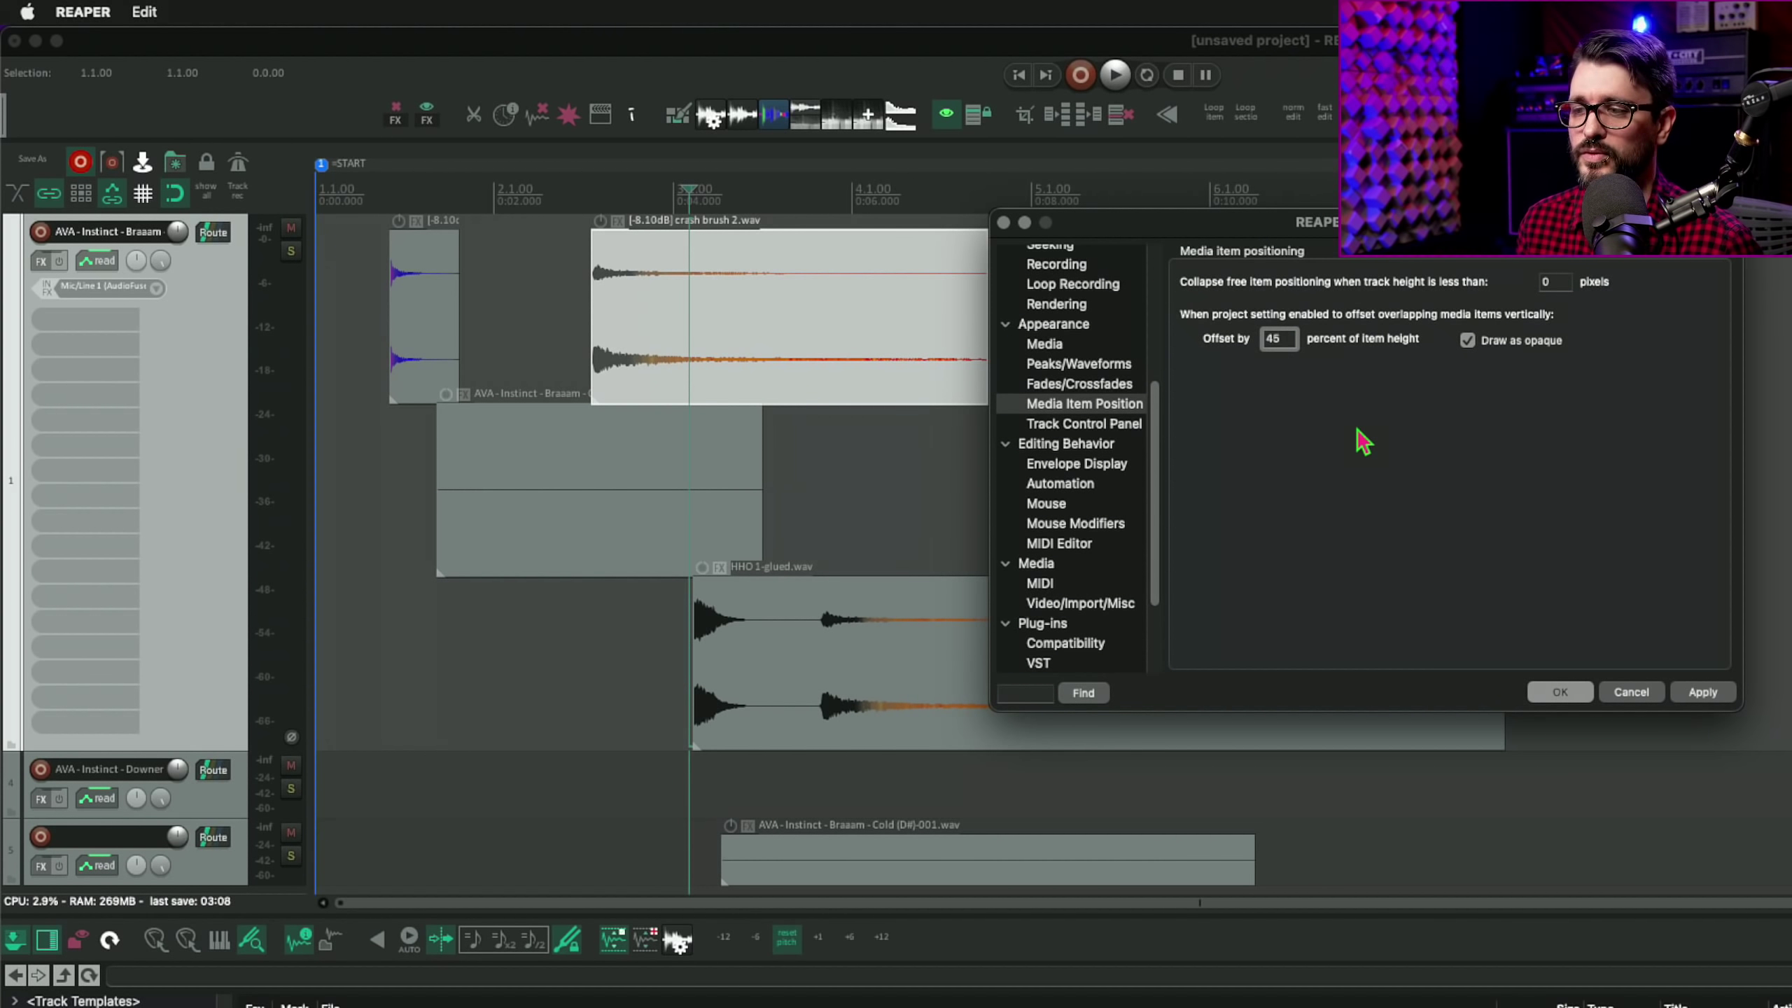
click(1714, 694)
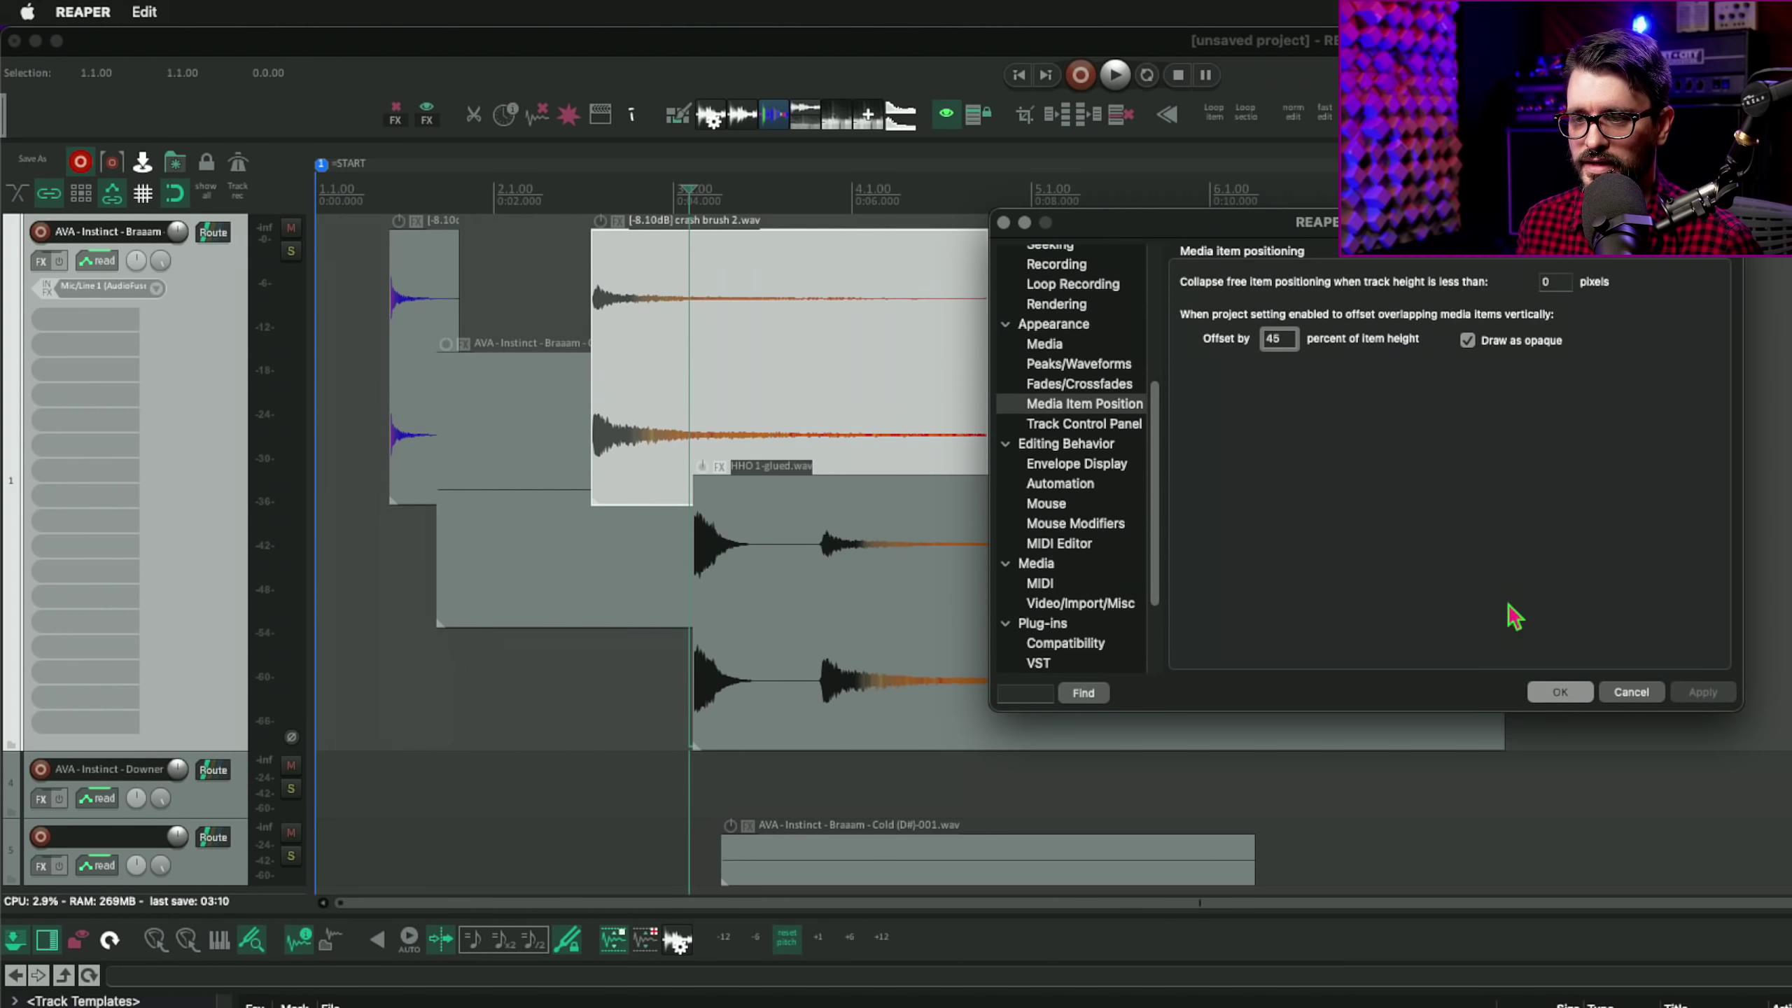
Step: Move crash brush 2.wav slightly later and the glued item earlier on the first track so that they overlap more
mouse_move(844, 588)
mouse_down()
mouse_move(896, 572)
mouse_move(823, 565)
mouse_move(858, 569)
mouse_up()
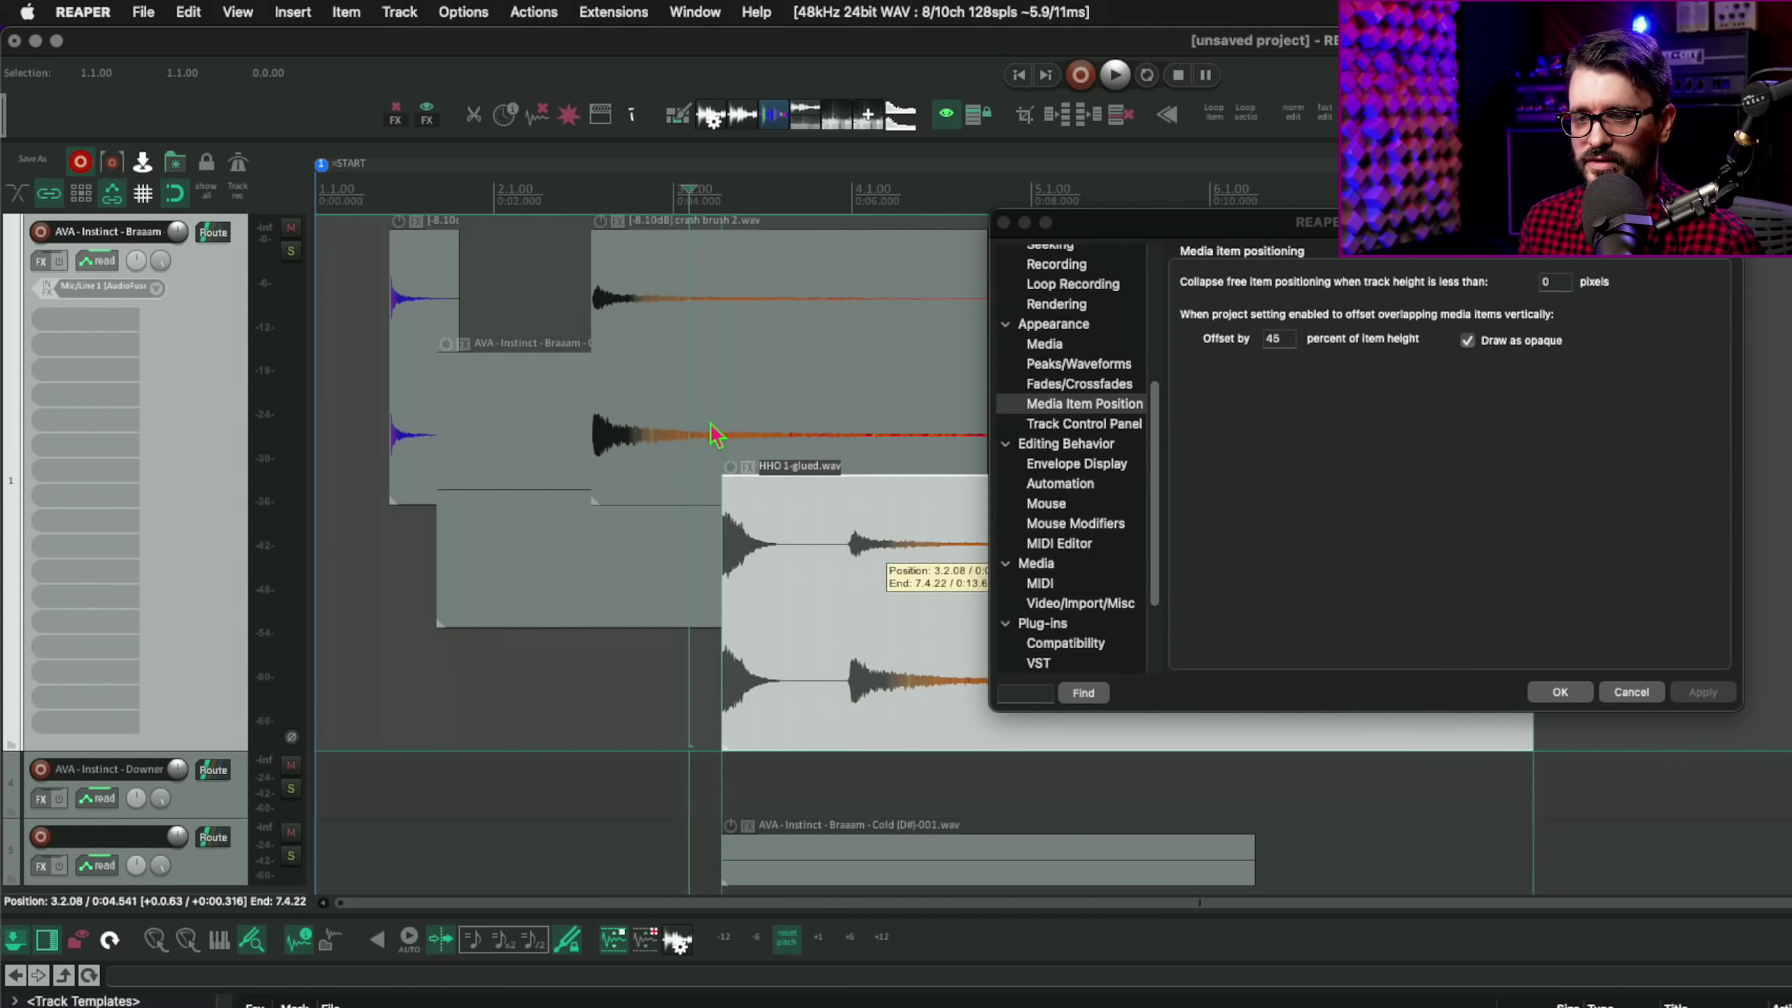
mouse_move(676, 370)
mouse_down()
mouse_move(640, 364)
mouse_move(721, 369)
mouse_move(685, 369)
mouse_up()
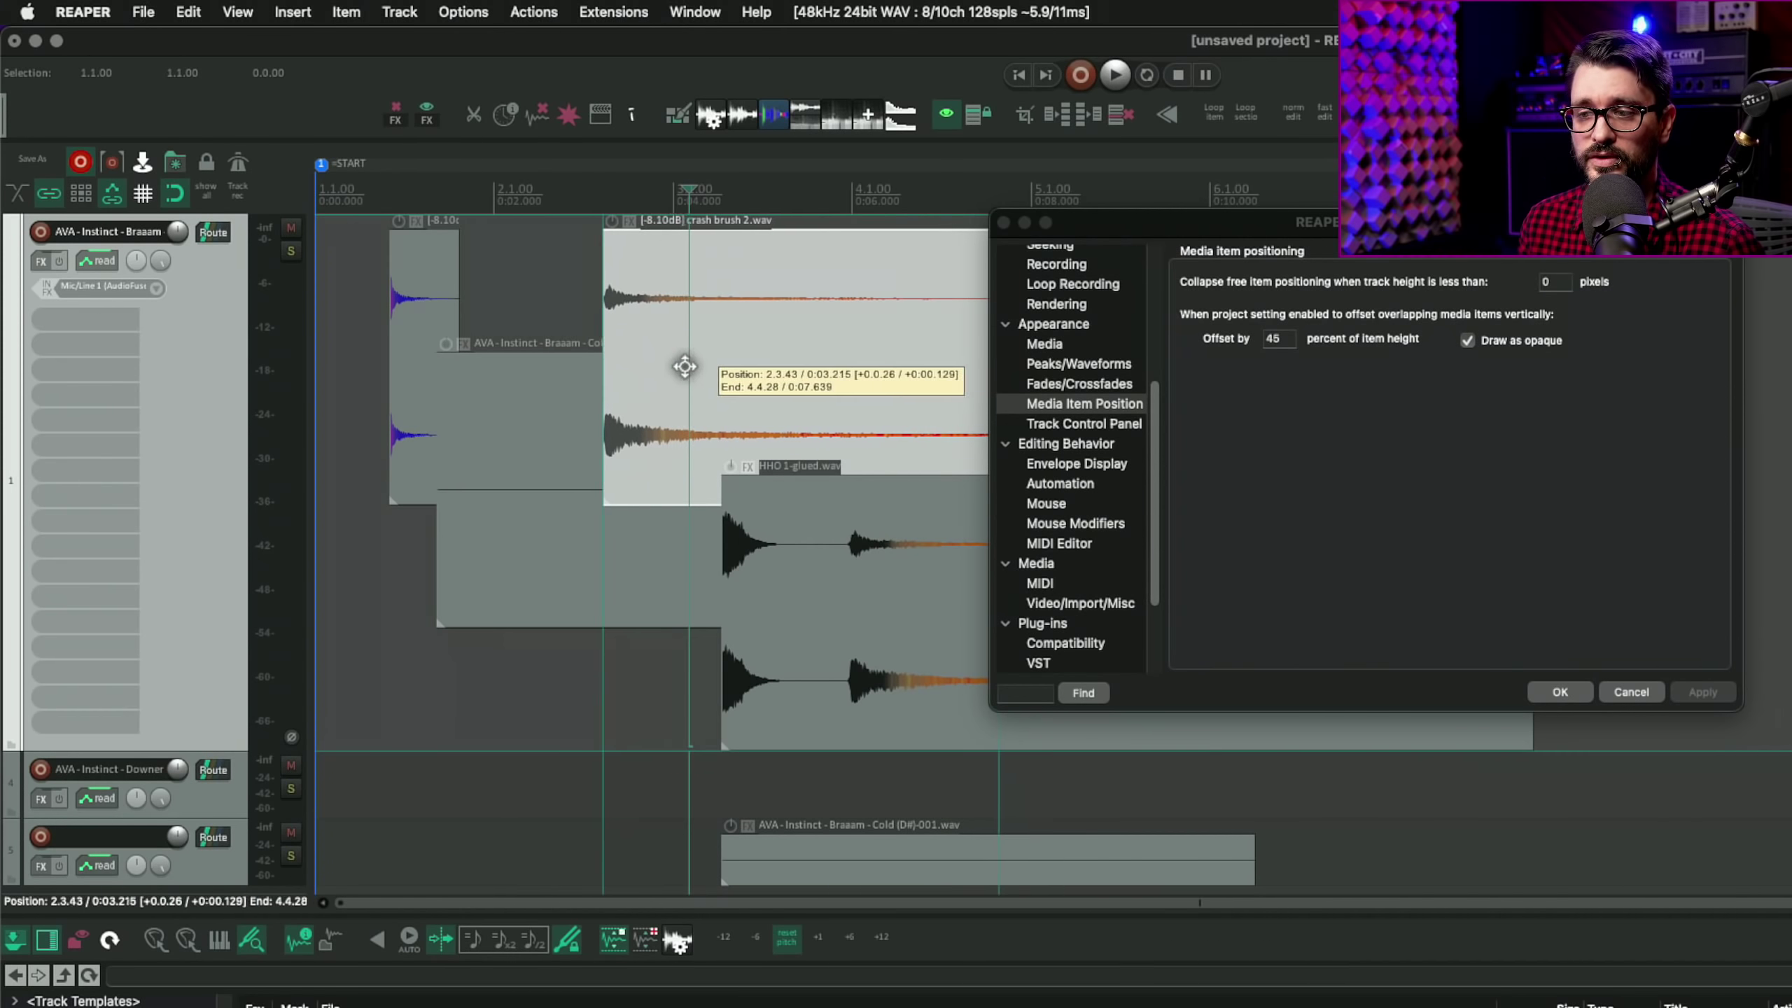
drag(890, 593, 803, 561)
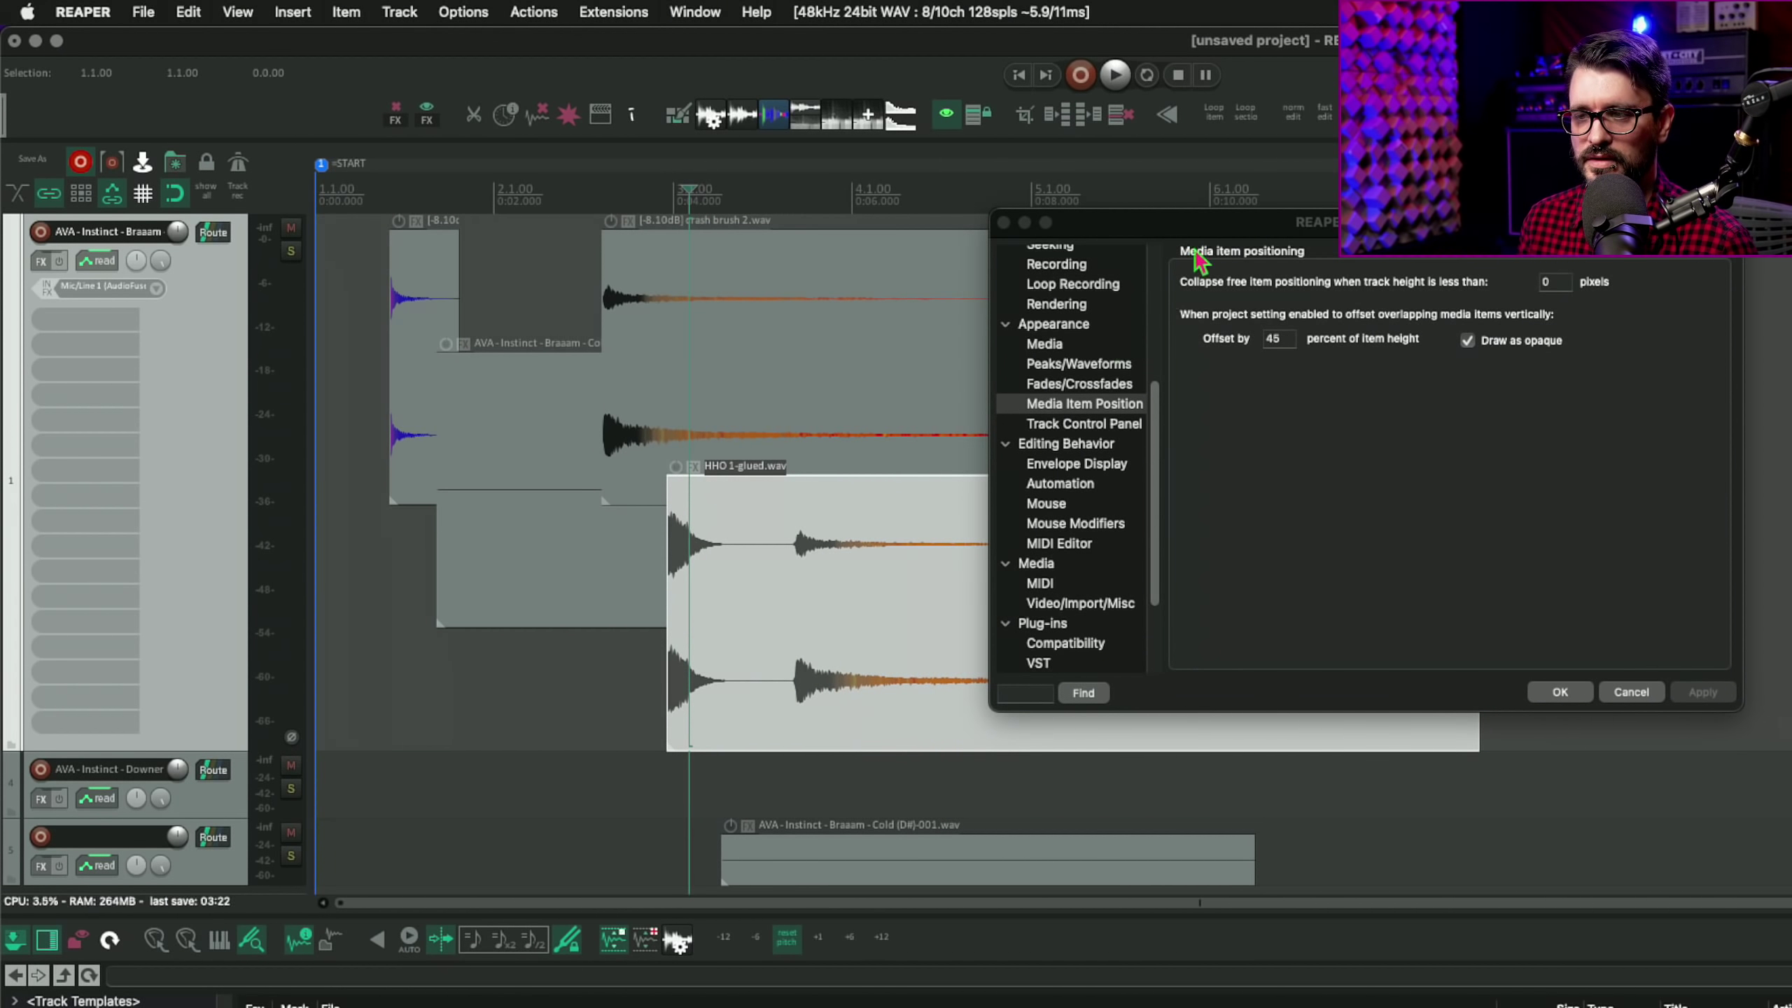
Step: Turn opaque drawing of overlapping items off and back on, moving the glued item later on the first track in between
drag(1210, 224, 1534, 211)
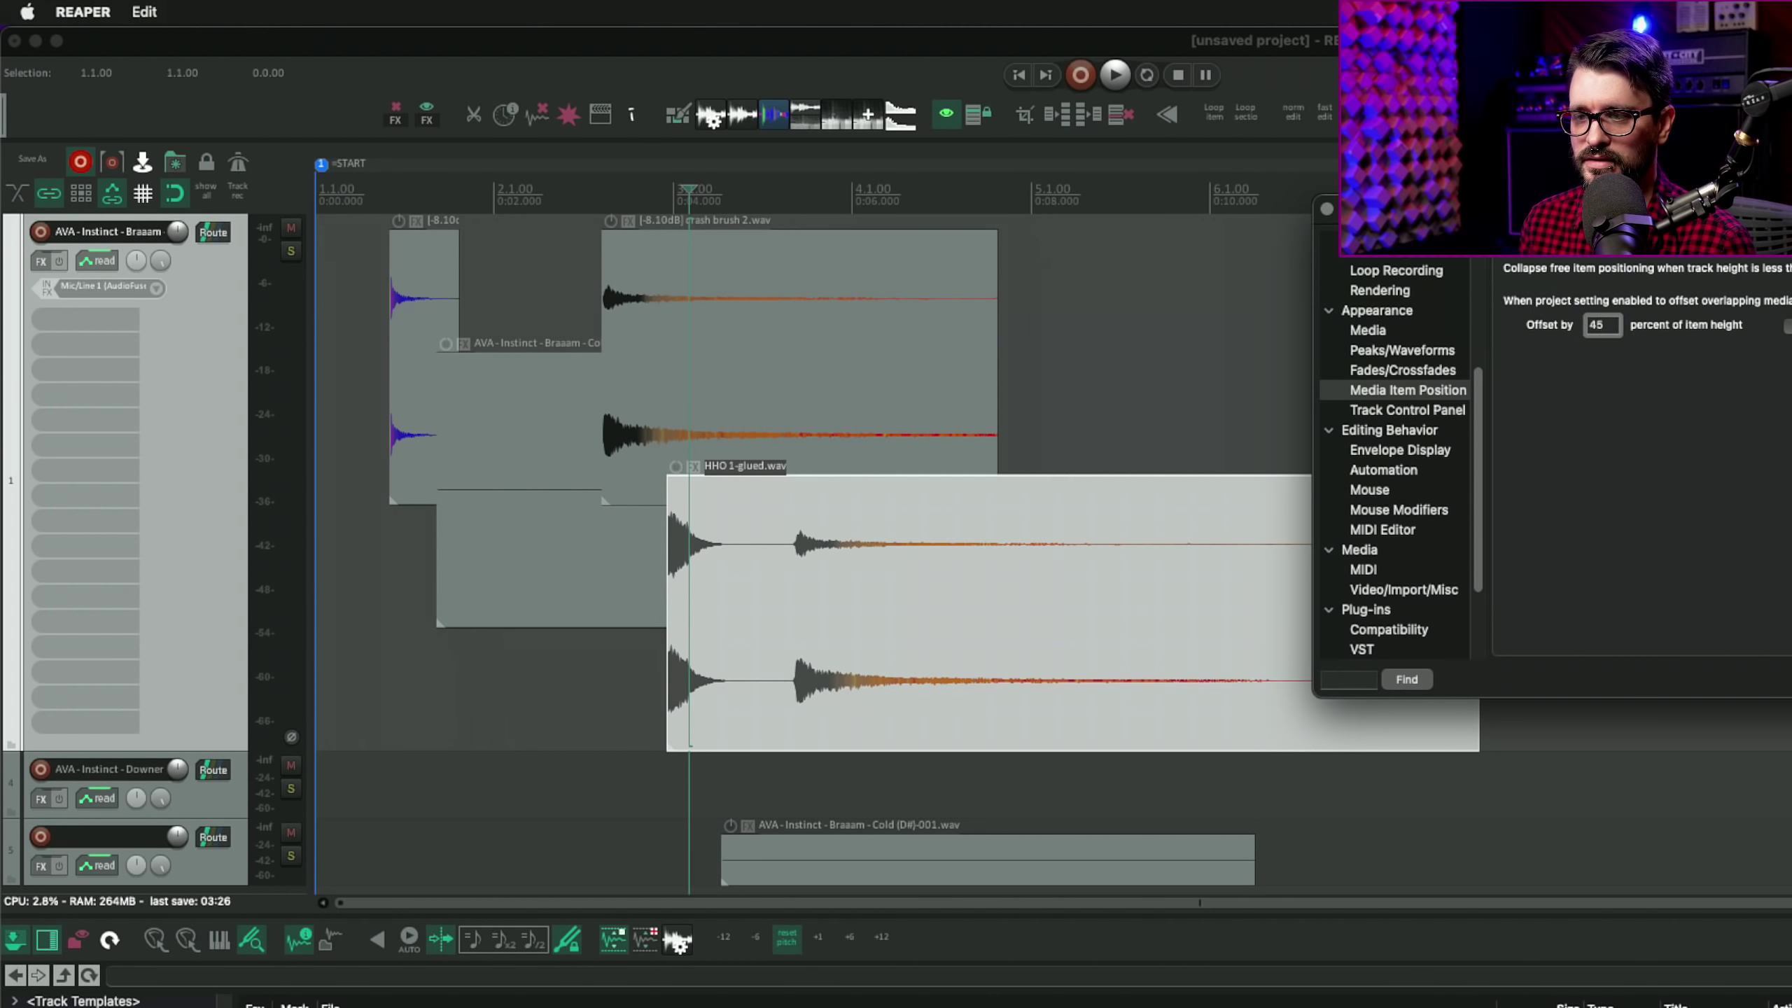
click(1790, 679)
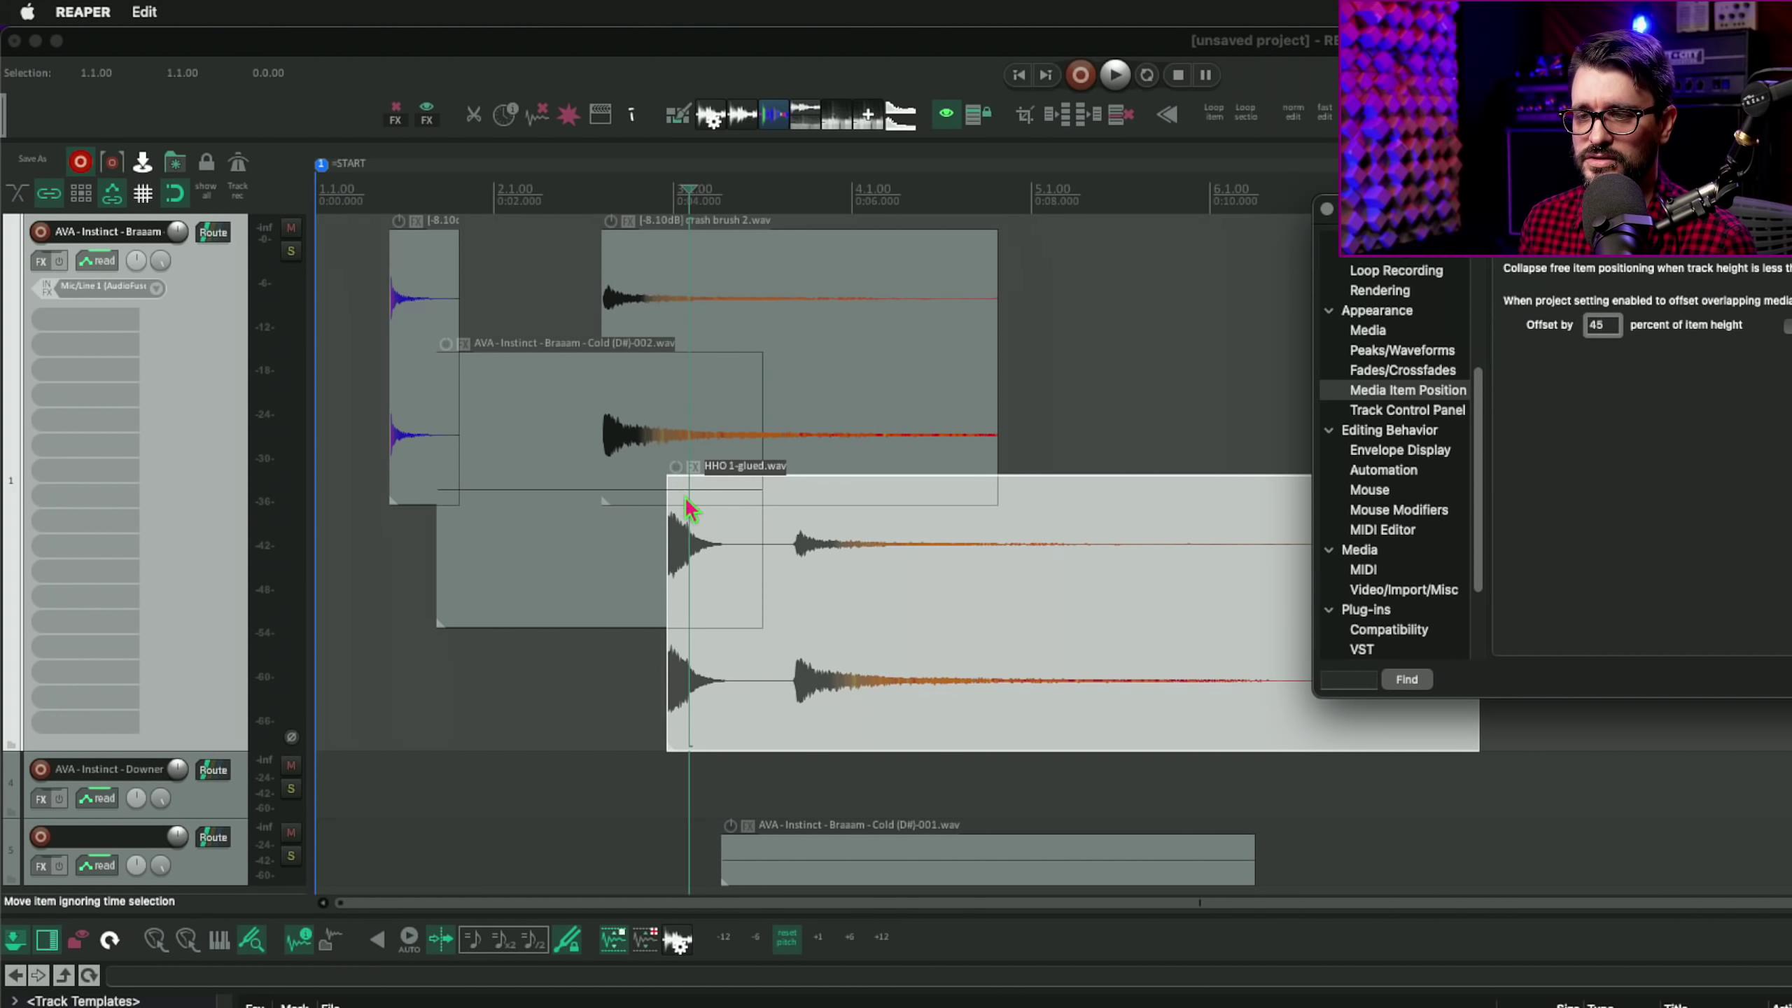
drag(688, 508, 1022, 596)
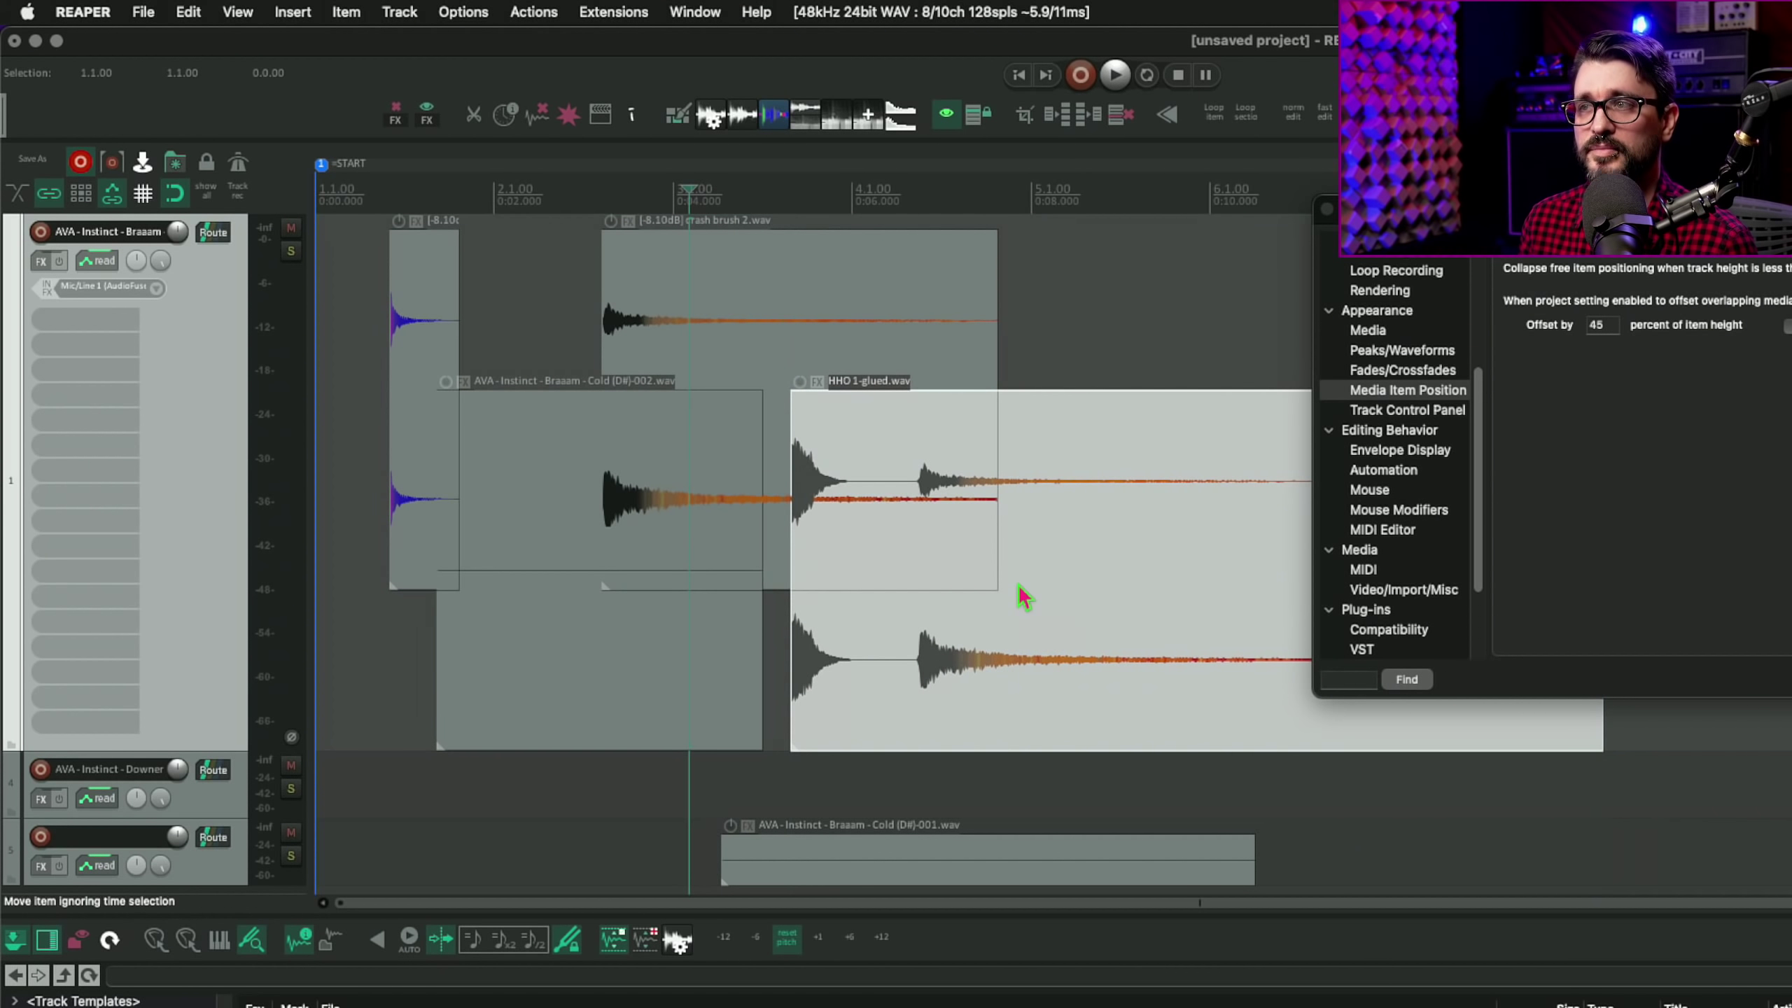
click(1754, 456)
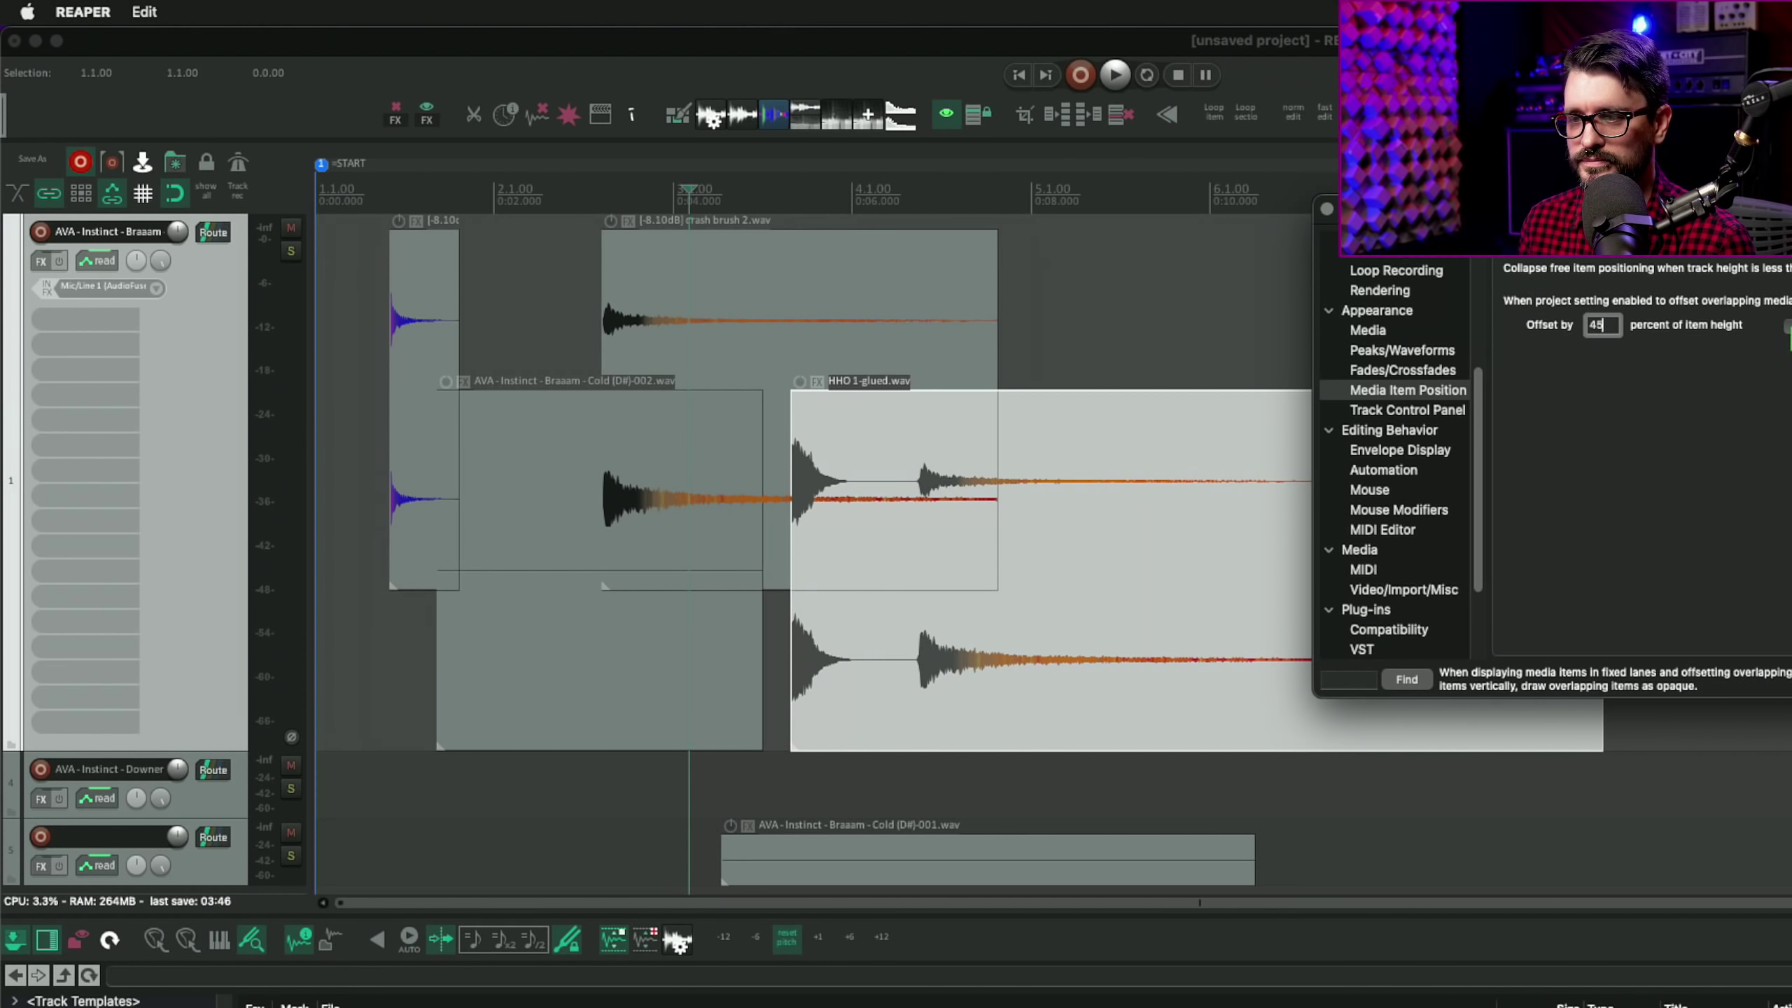
Step: Color the glued item blue, crash brush 2.wav yellow and the recorded item on the first track pink, and nudge the glued item later
click(1252, 565)
click(678, 113)
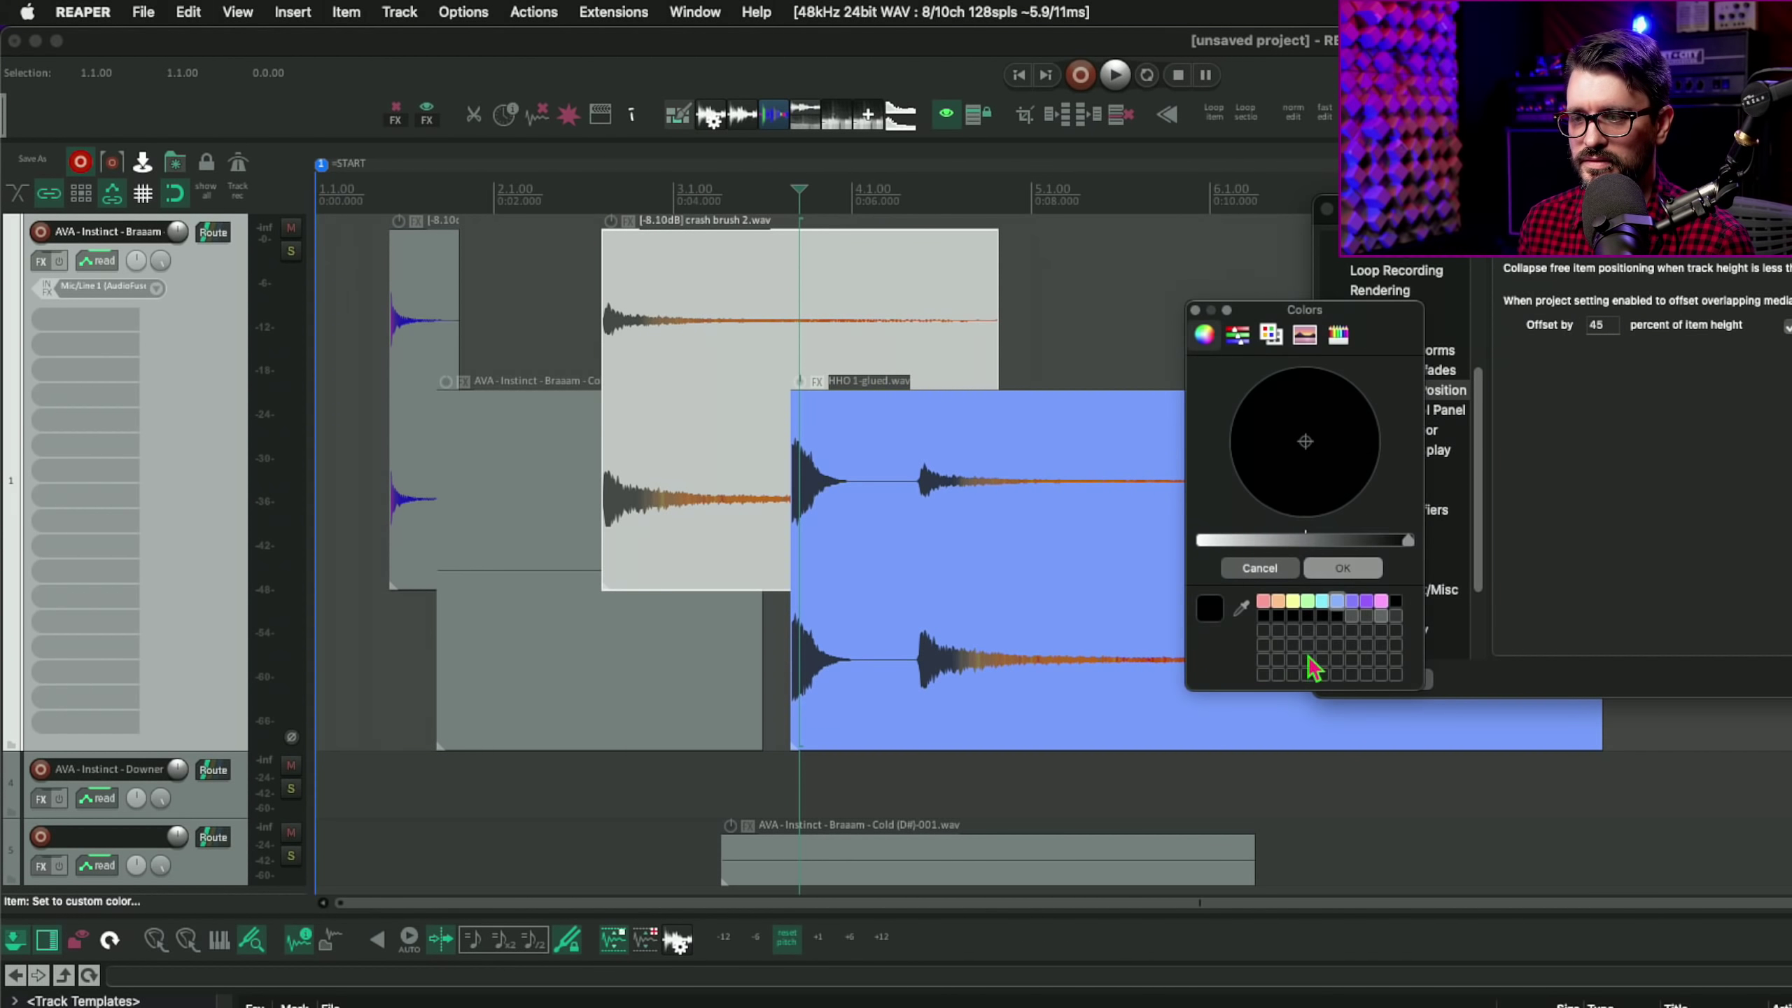
click(1342, 568)
mouse_move(1180, 540)
mouse_down()
mouse_move(1157, 547)
mouse_move(1244, 548)
mouse_move(1168, 544)
mouse_up()
mouse_move(665, 626)
mouse_down()
mouse_move(700, 628)
mouse_move(661, 627)
mouse_up()
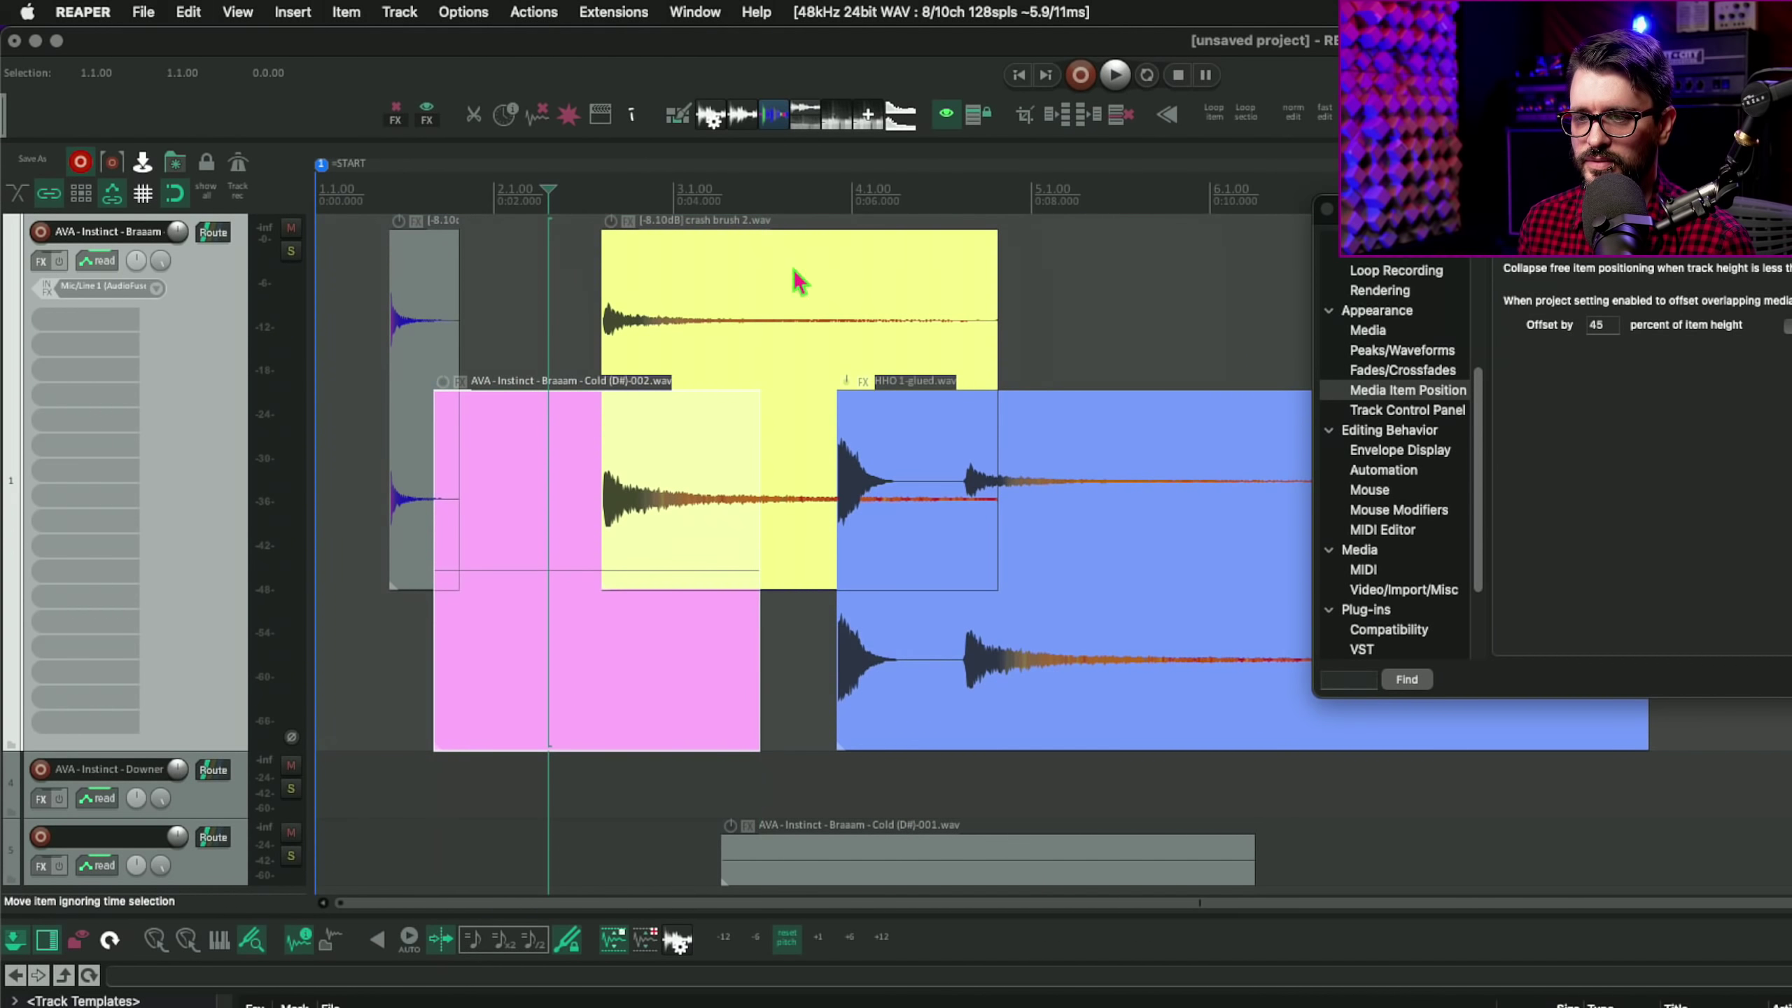
Step: Move crash brush 2.wav later so it overlaps the glued item more, and set overlapping items to draw as opaque
mouse_move(797, 280)
mouse_down()
mouse_move(836, 289)
mouse_move(764, 292)
mouse_move(1139, 323)
mouse_move(840, 470)
mouse_move(800, 353)
mouse_up()
click(1788, 326)
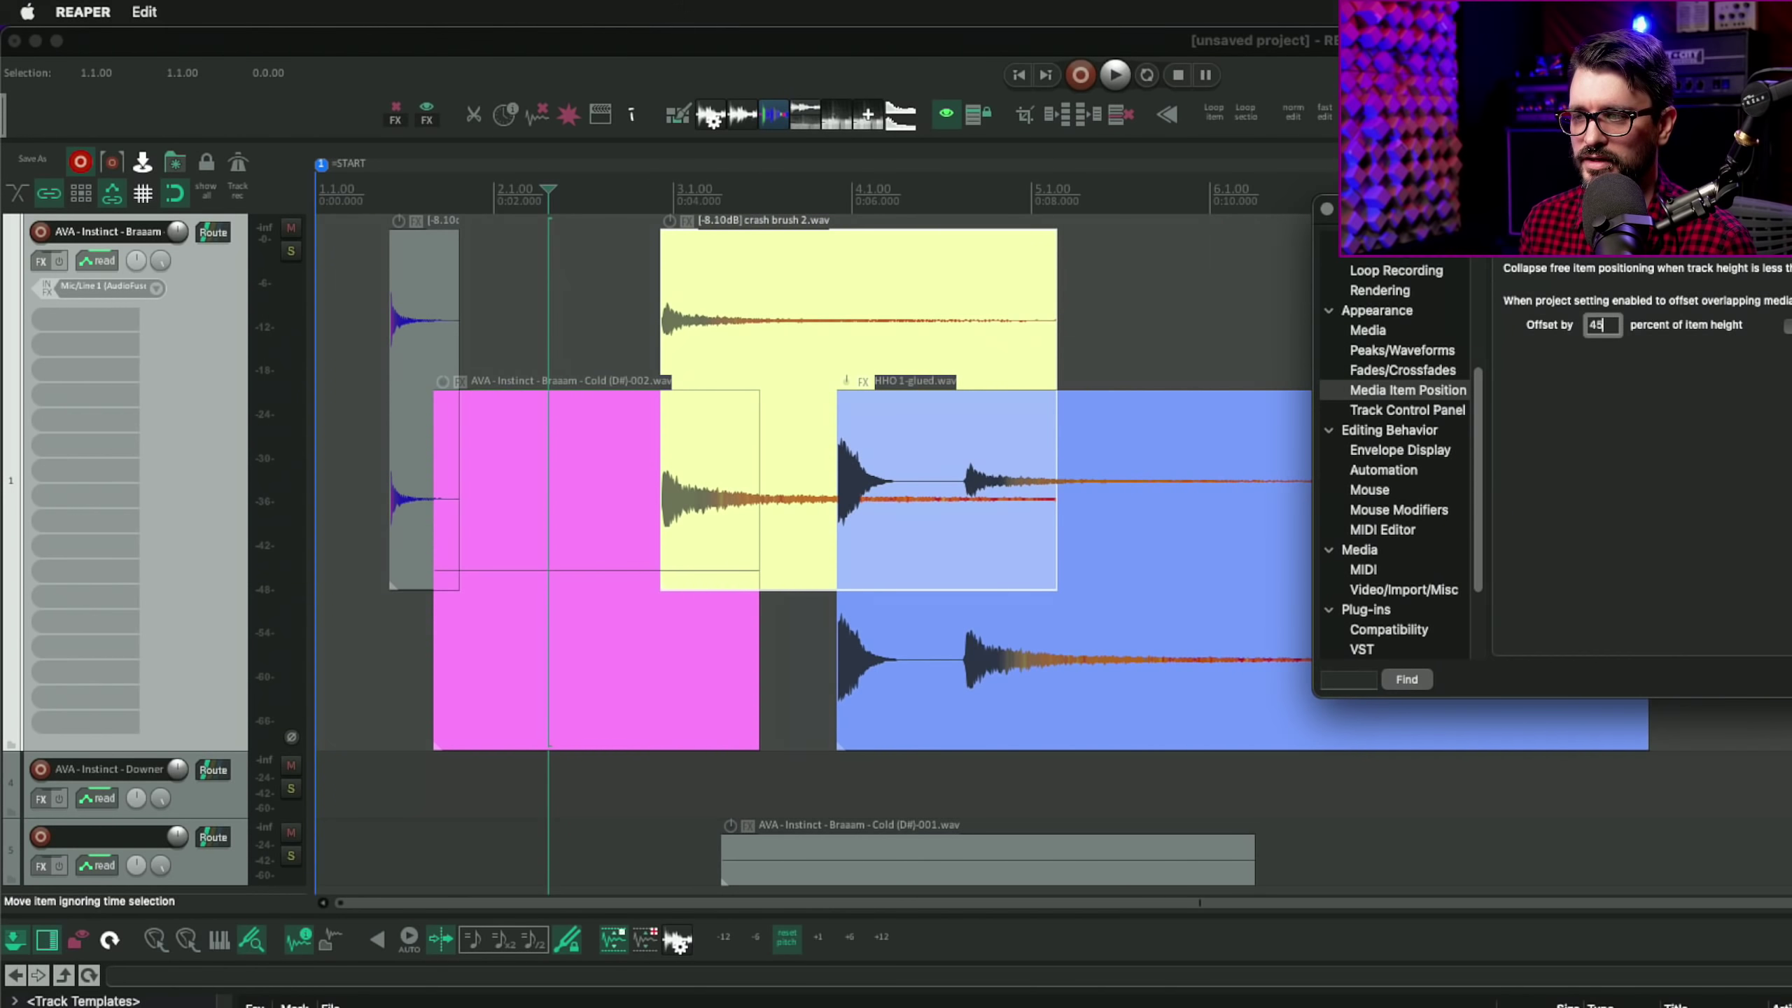
click(1788, 326)
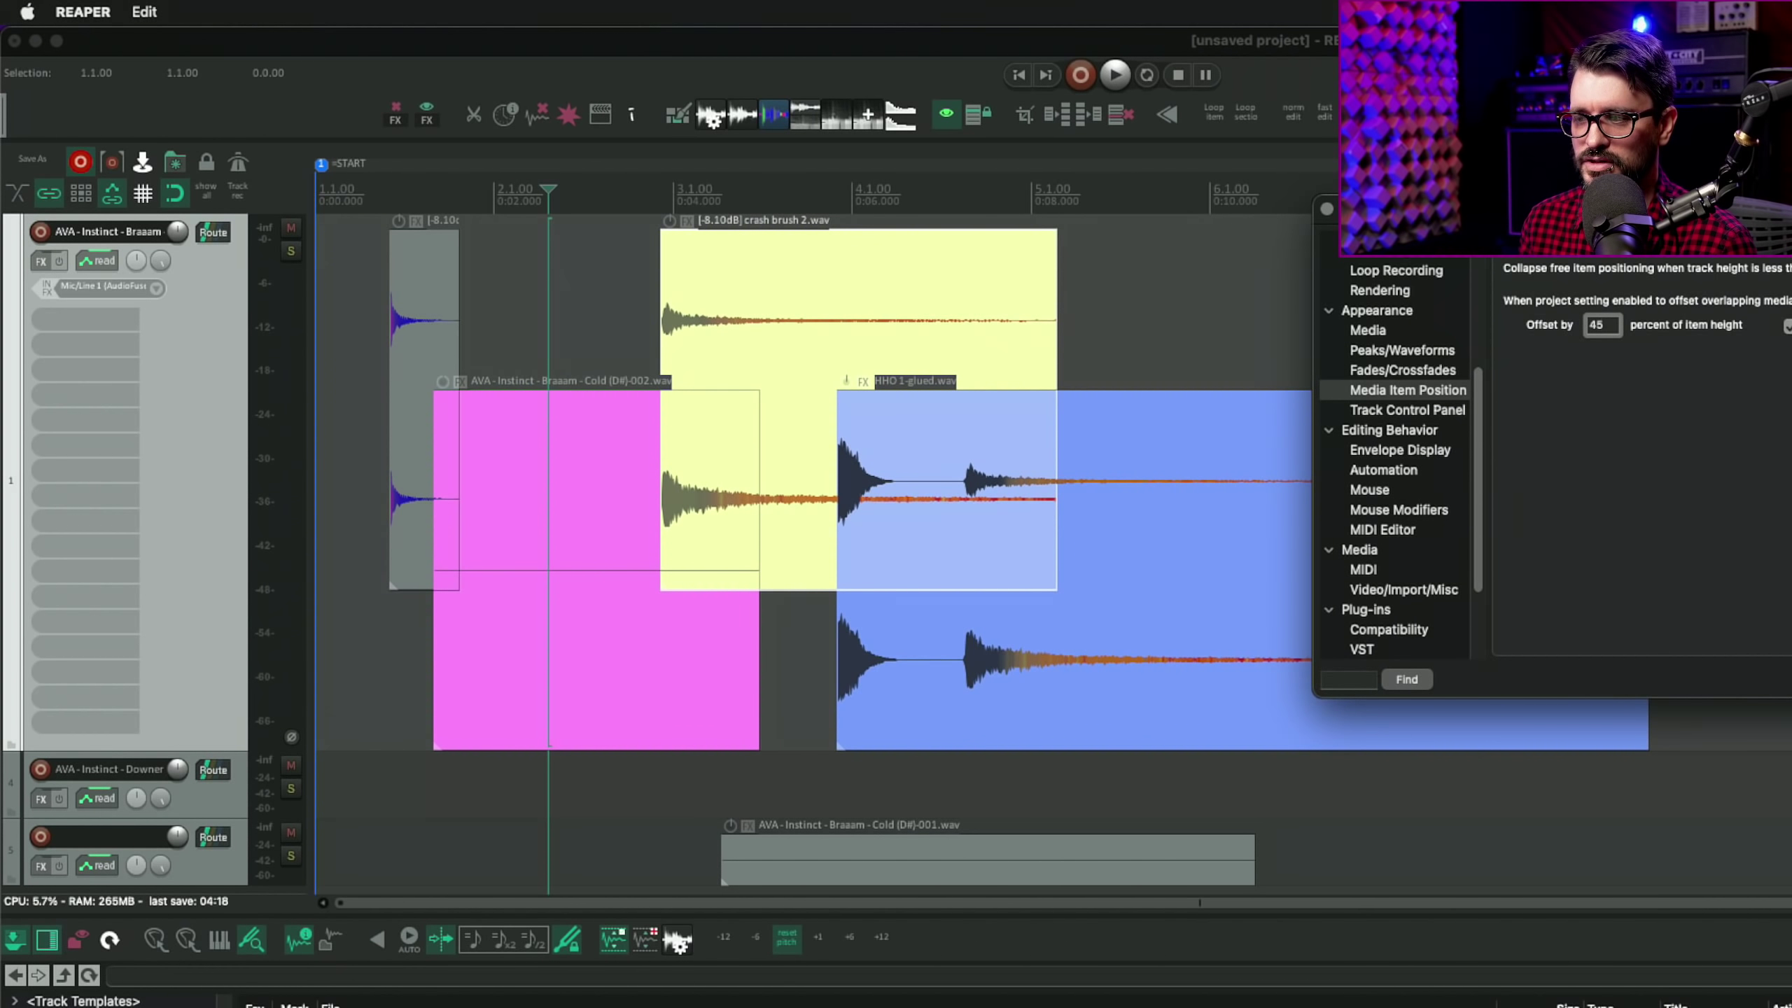
Step: Enable free item positioning on the first track and set it to collapse when track height is less than 150 pixels
right_click(203, 329)
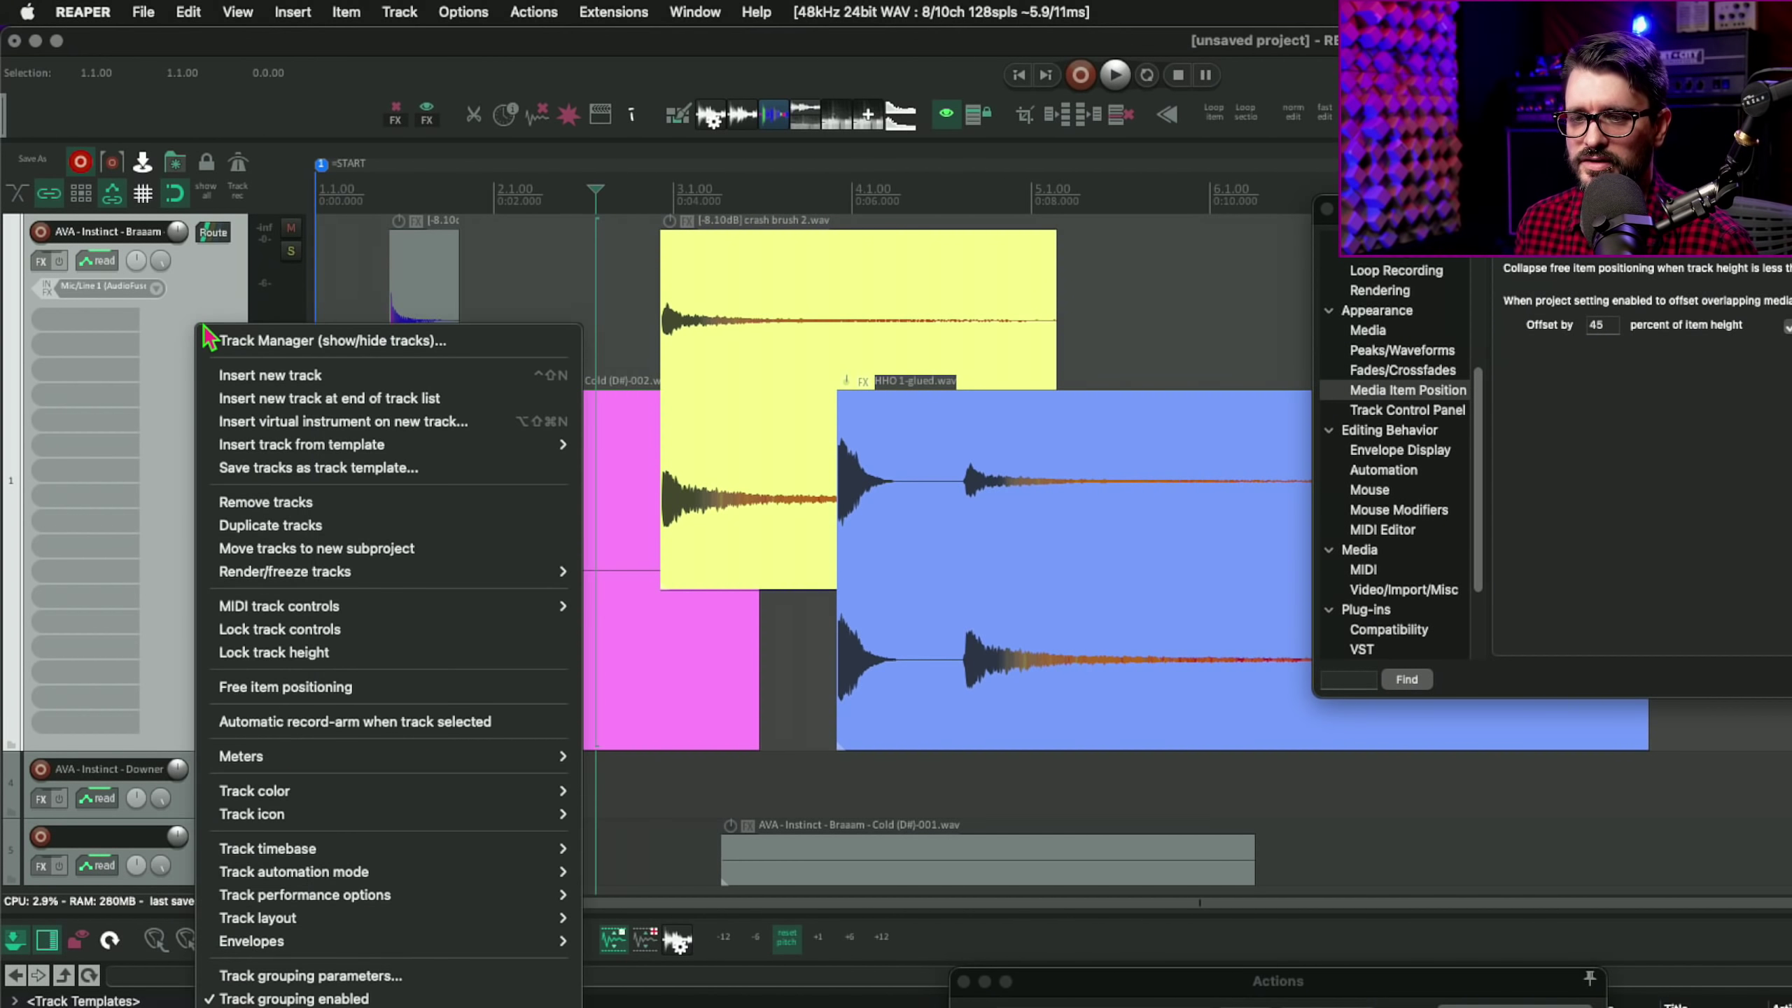
click(286, 686)
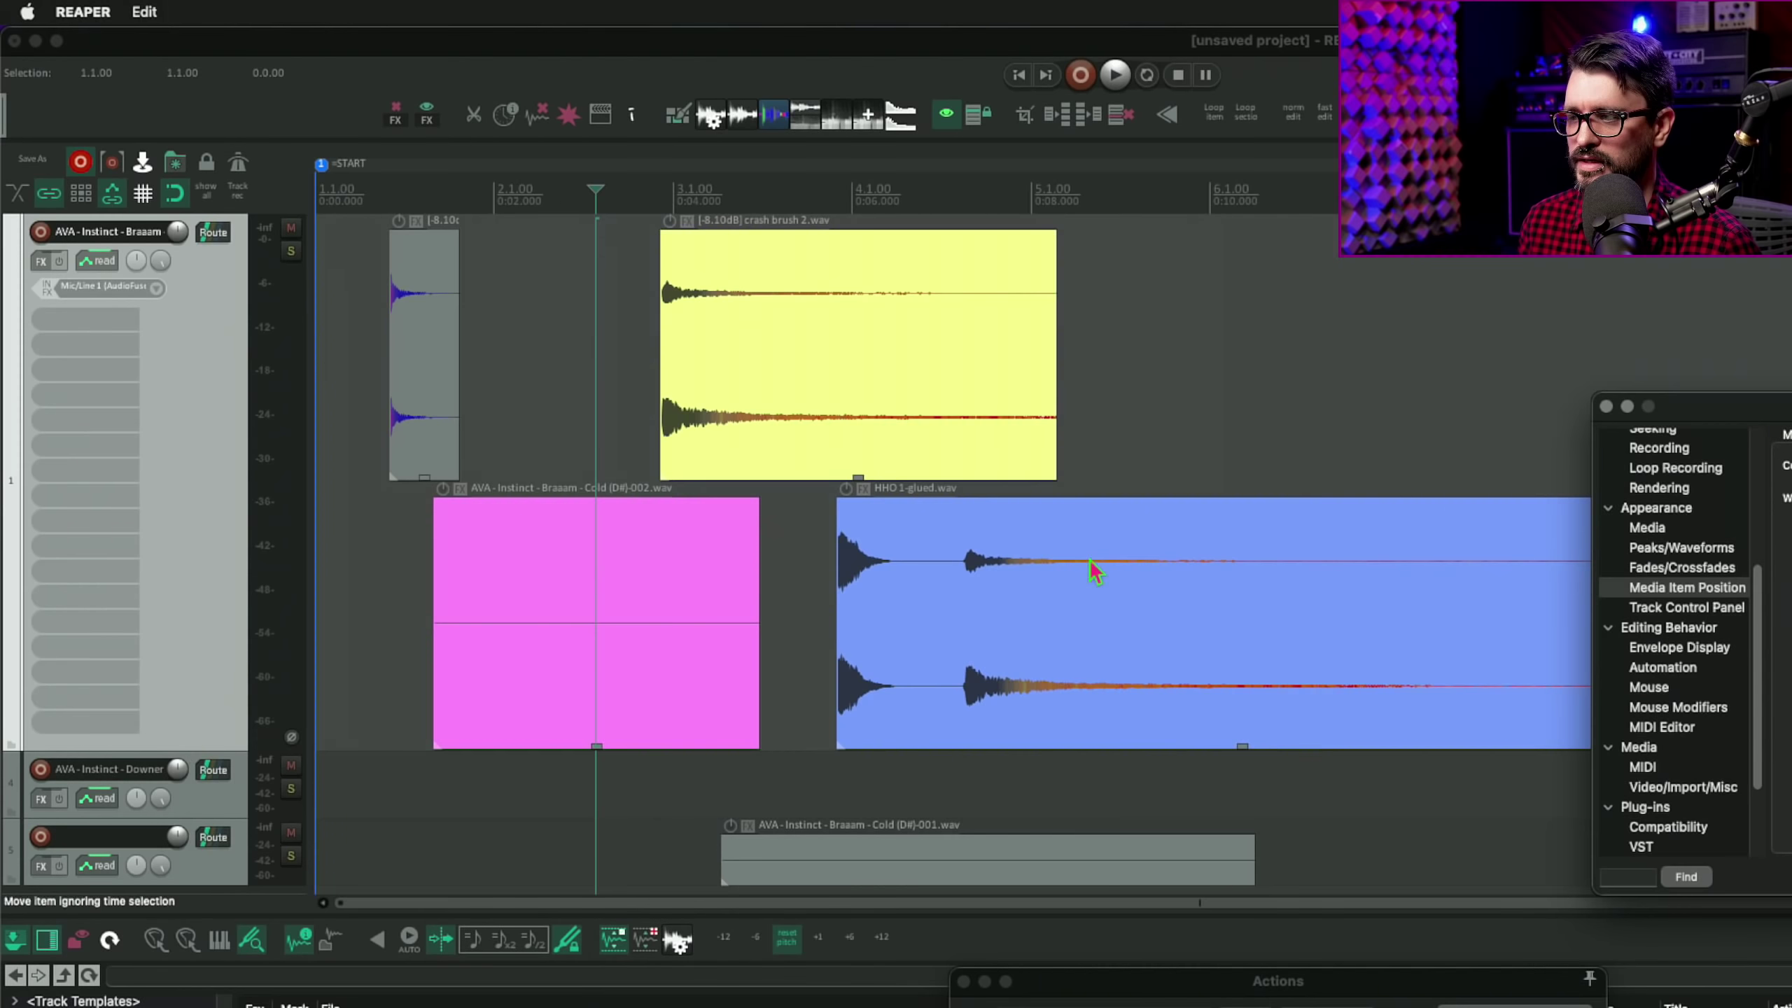
drag(1791, 406, 649, 231)
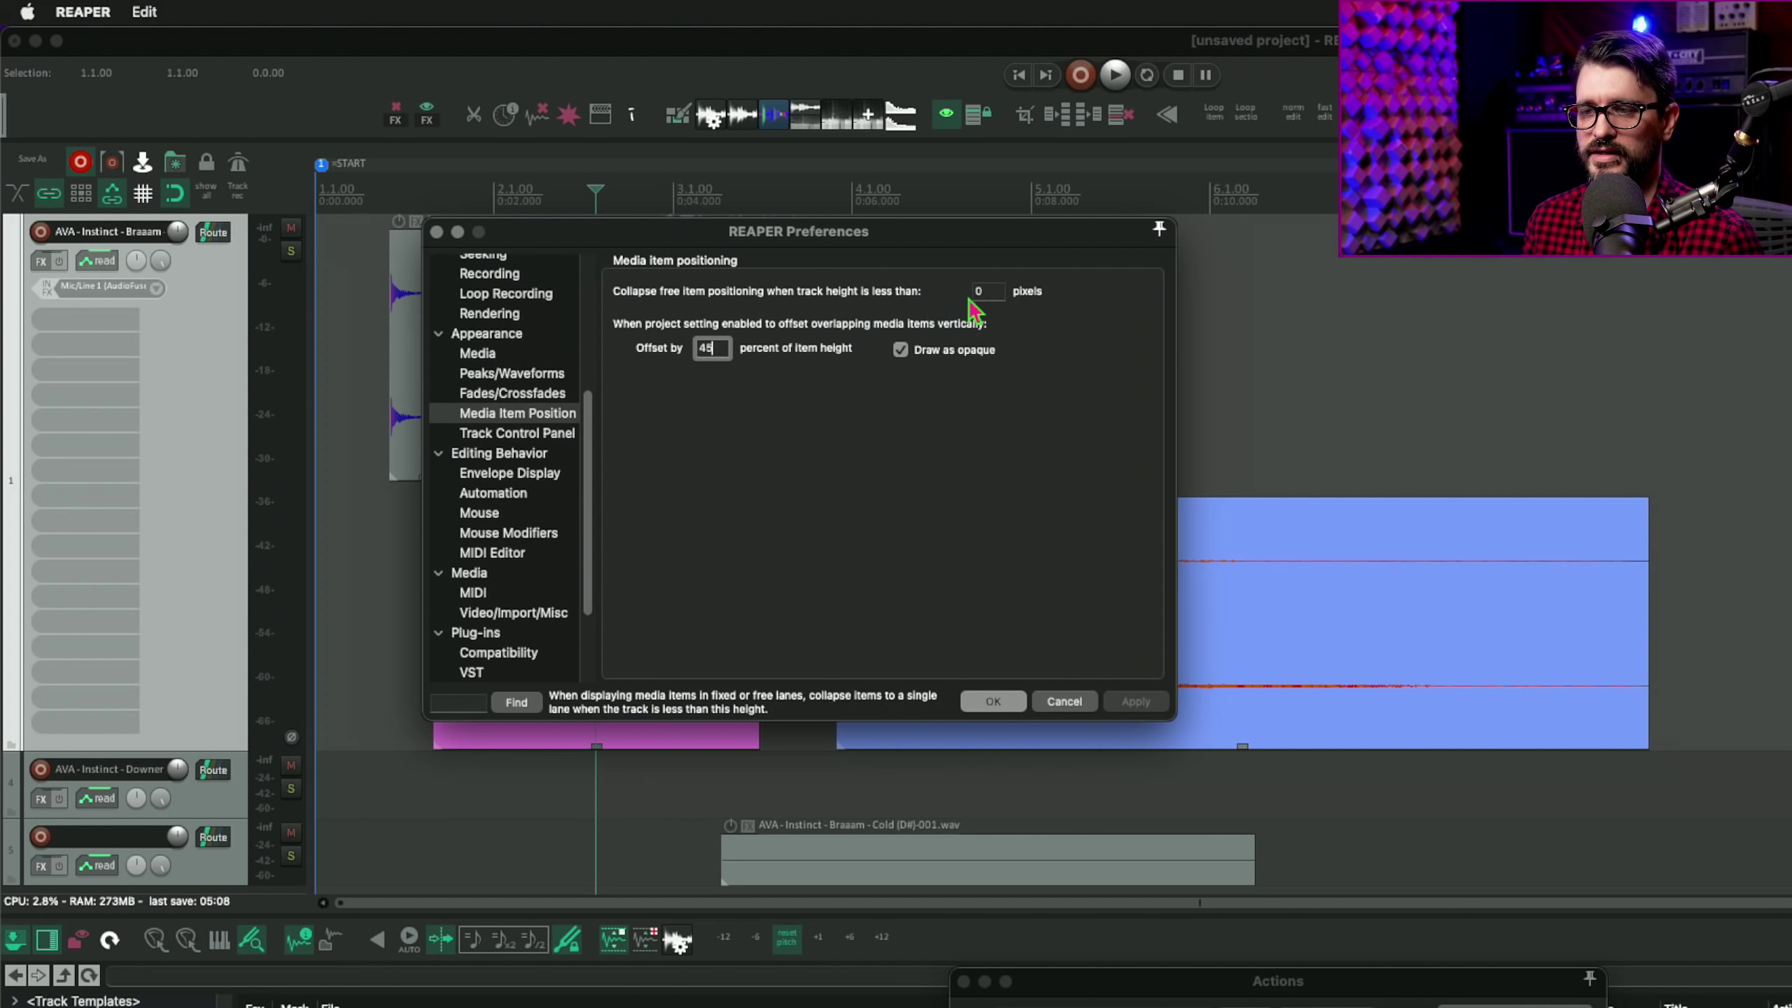
click(986, 290)
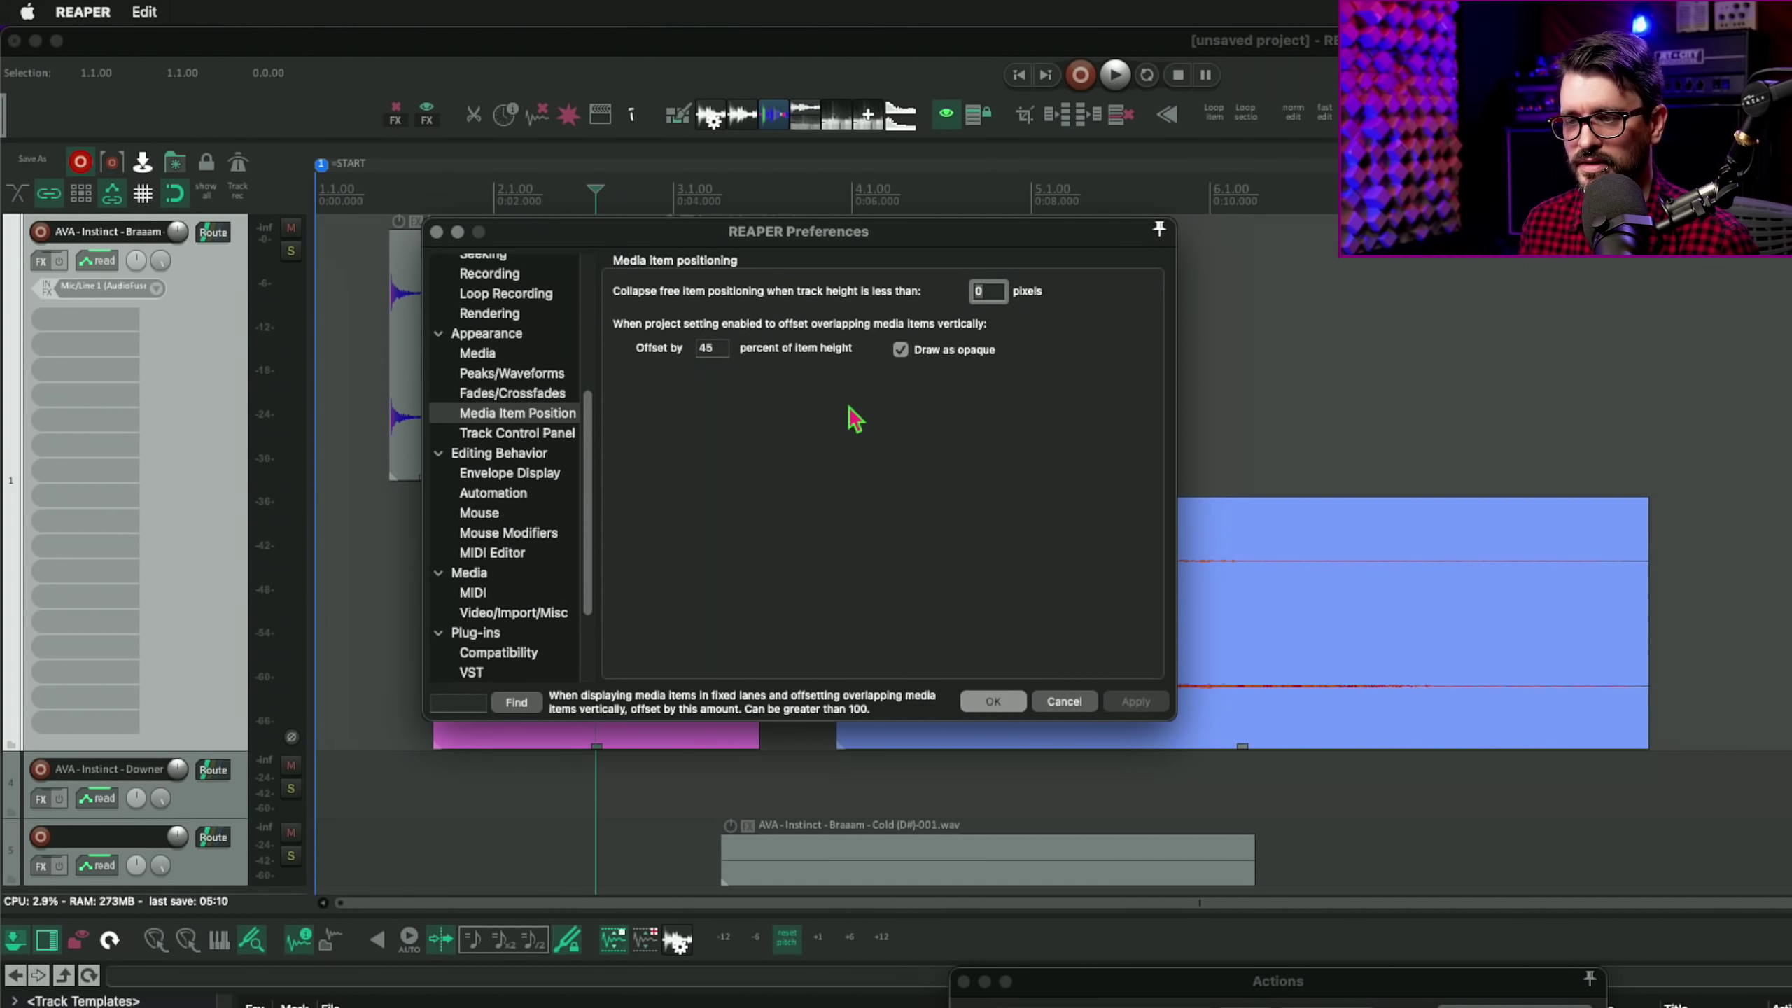
text(15)
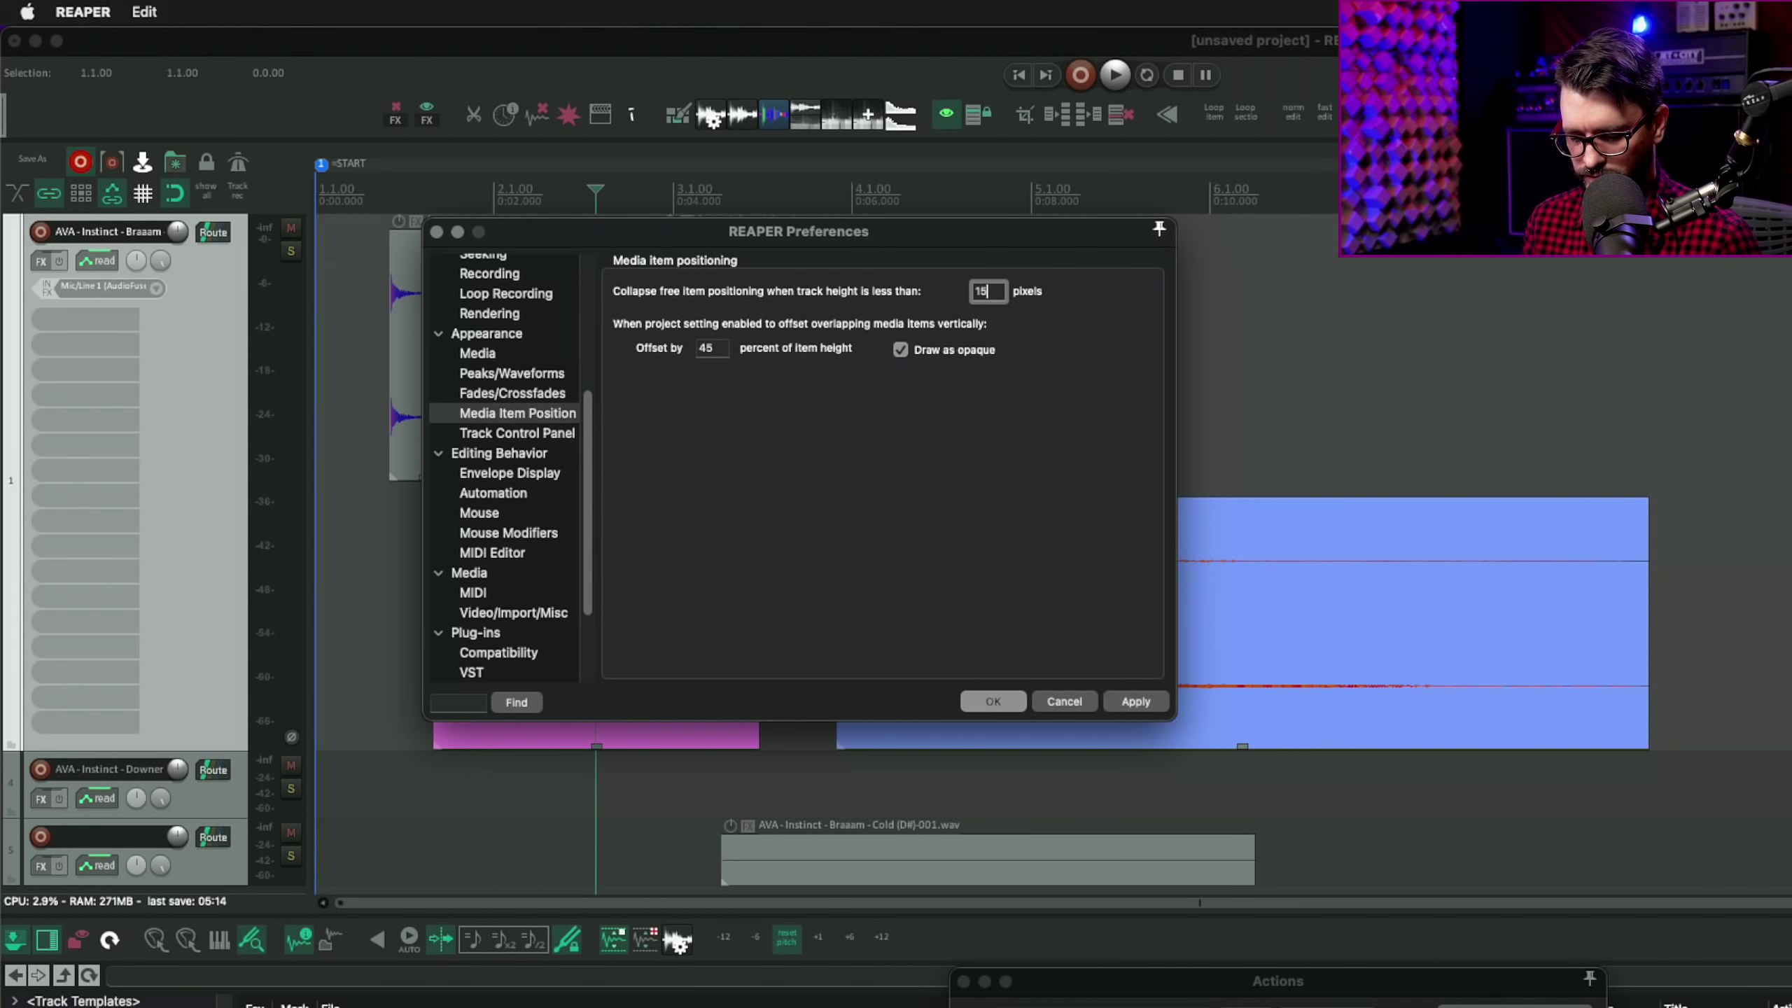
click(1152, 701)
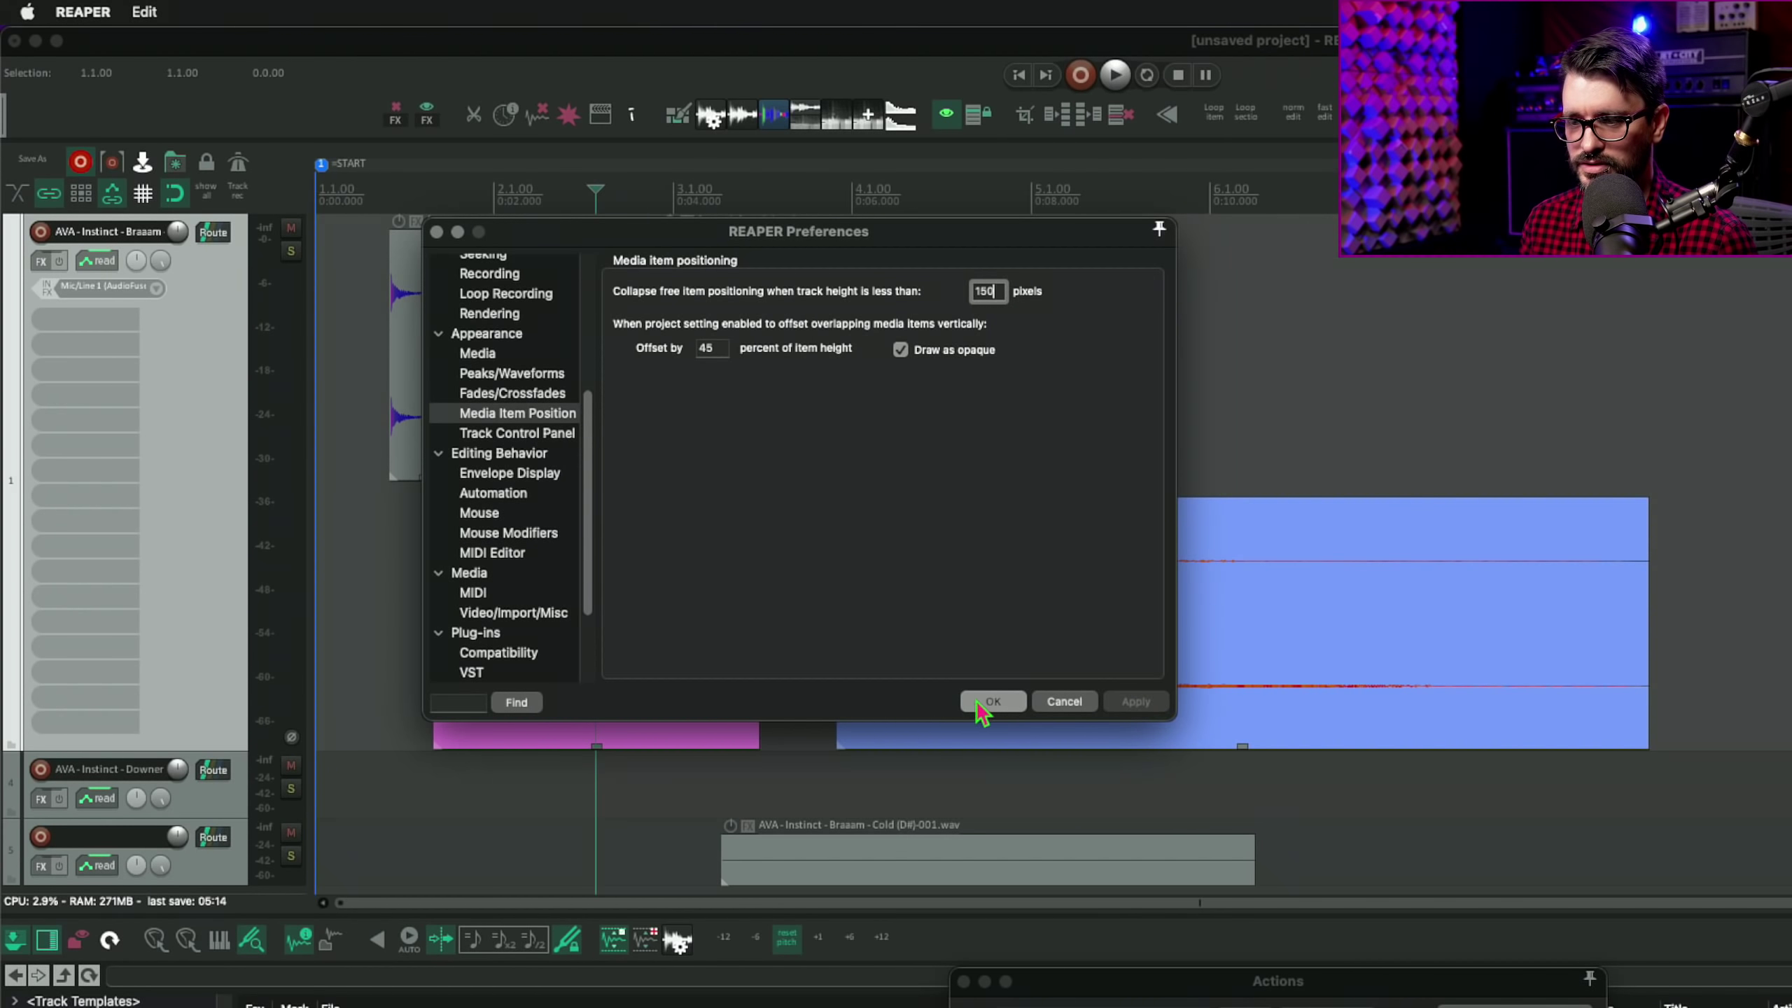
click(981, 702)
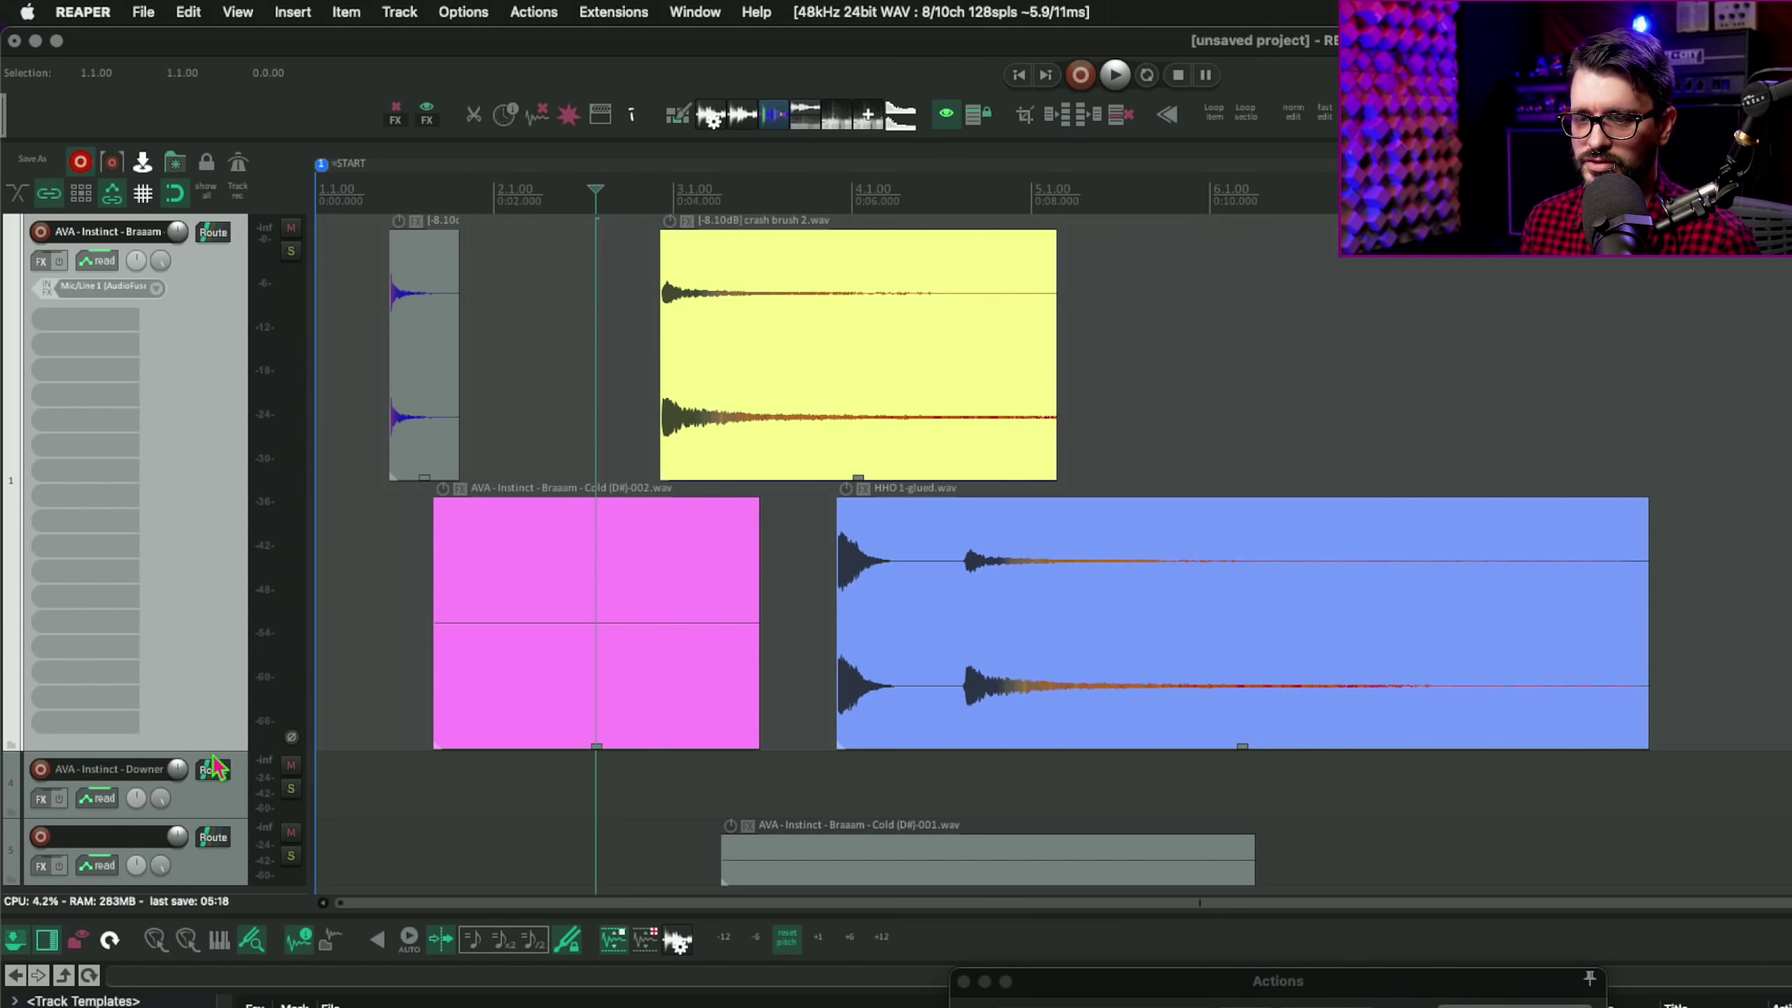
Step: Move the pink recorded item and the blue glued item up and slightly earlier so they overlap the upper items
drag(583, 592, 568, 472)
click(1027, 606)
drag(1028, 606, 1015, 451)
drag(1156, 468, 1106, 445)
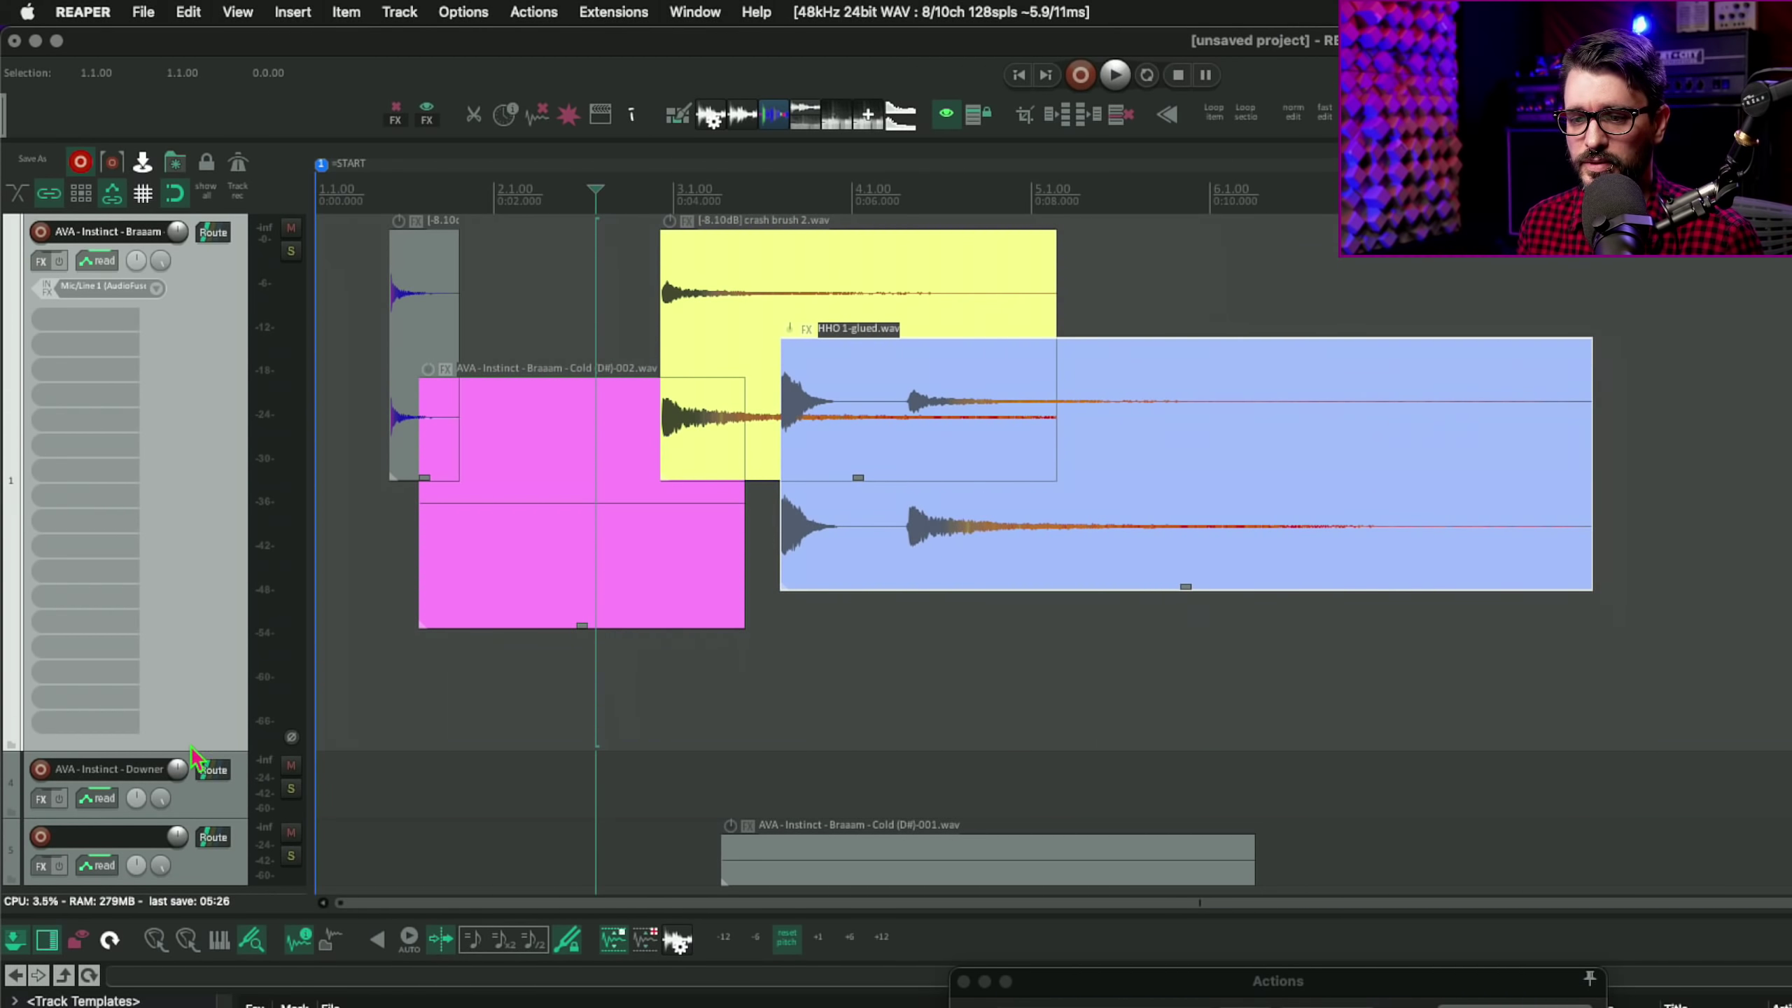
Step: Shrink the first track to minimum height and measure its height in pixels with the macOS screenshot selection
drag(193, 747, 346, 259)
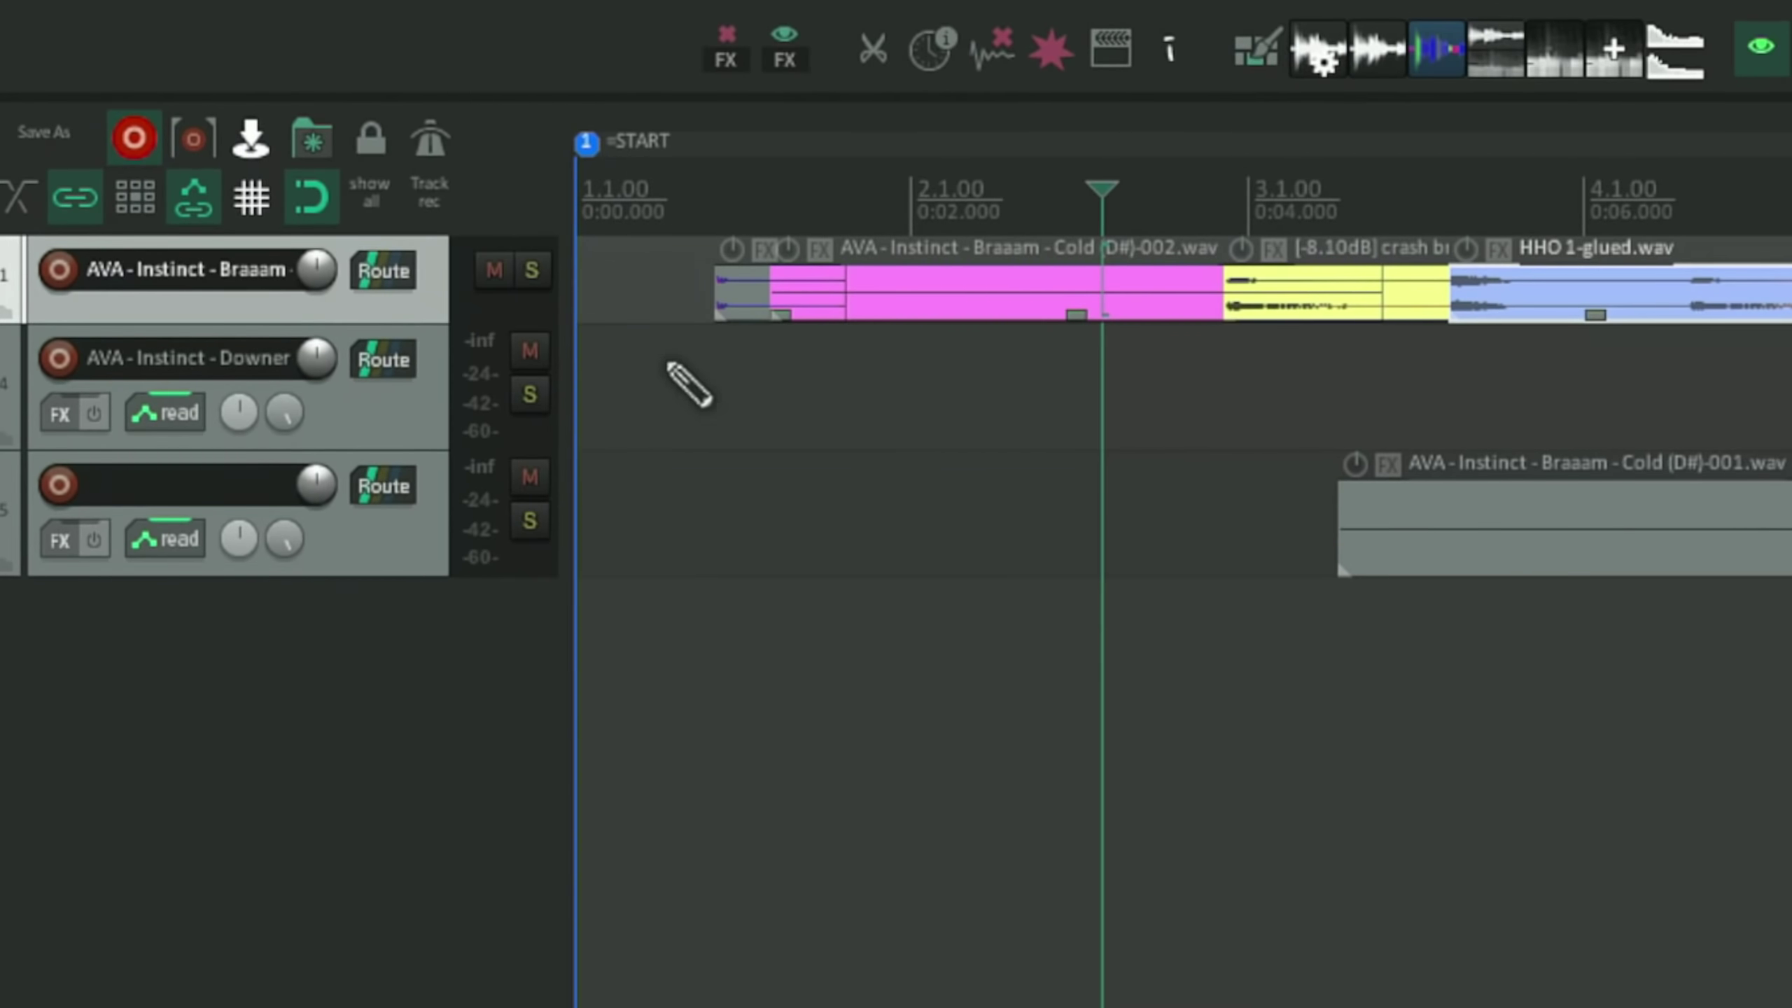
key(super+shift+4)
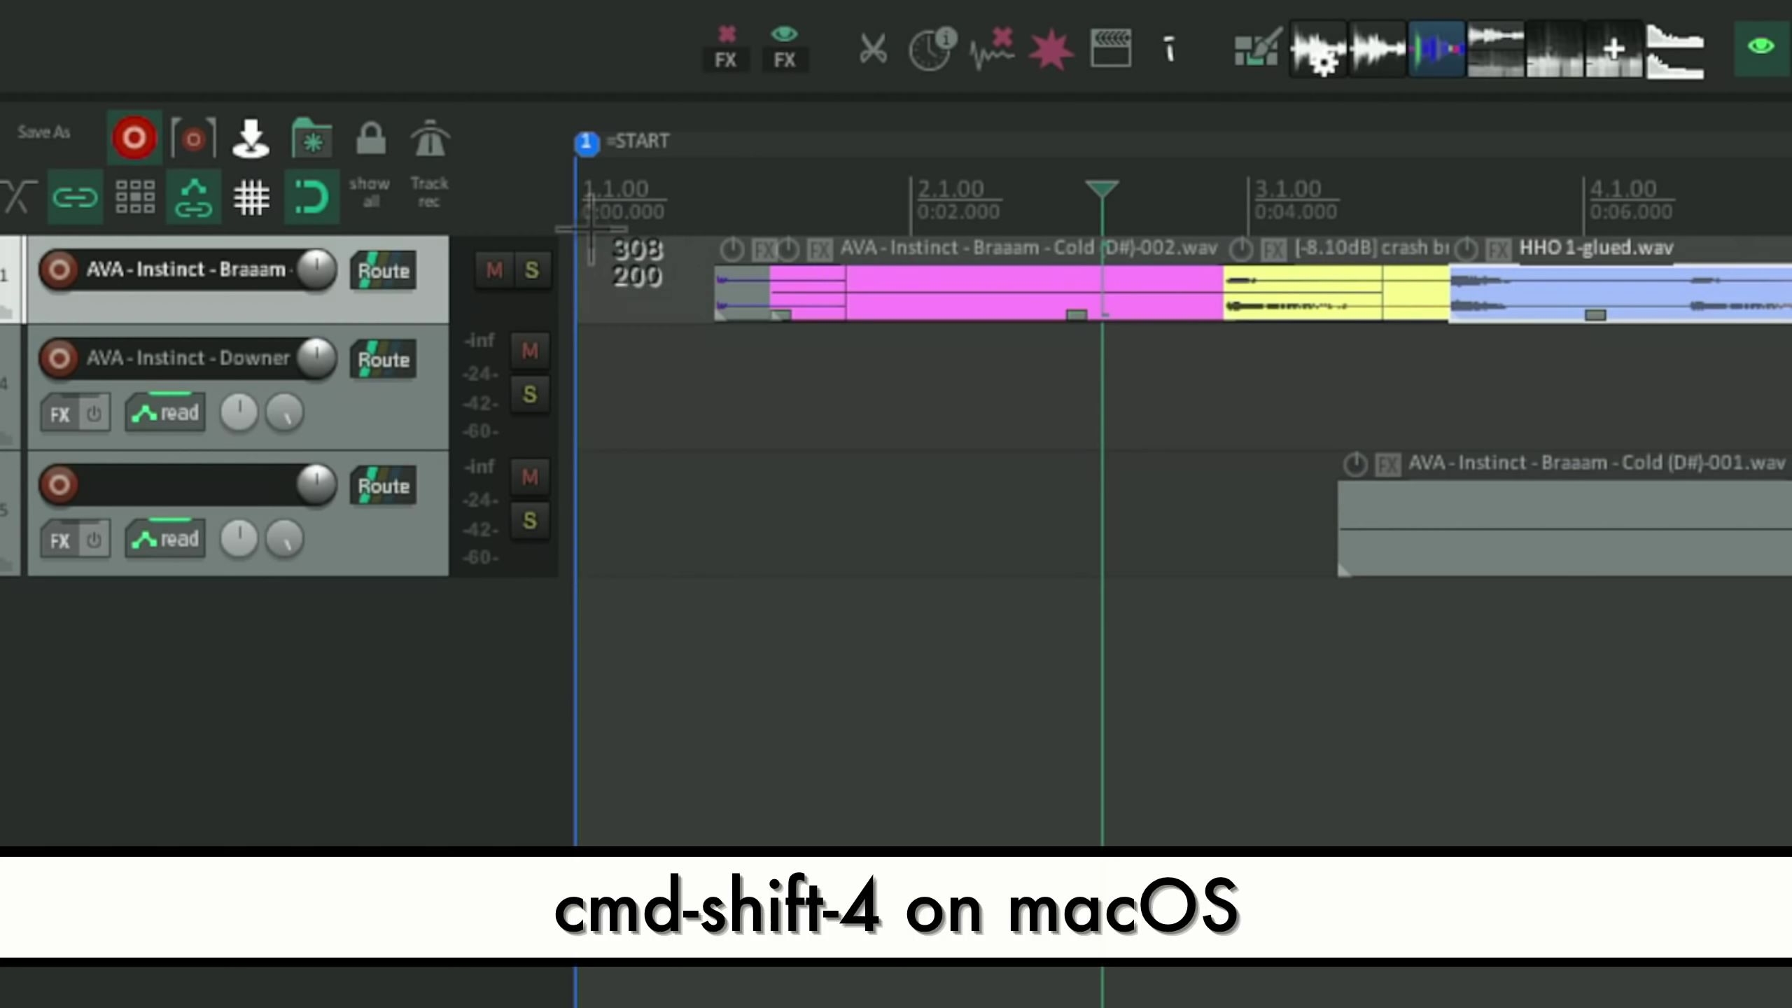
drag(591, 229, 679, 320)
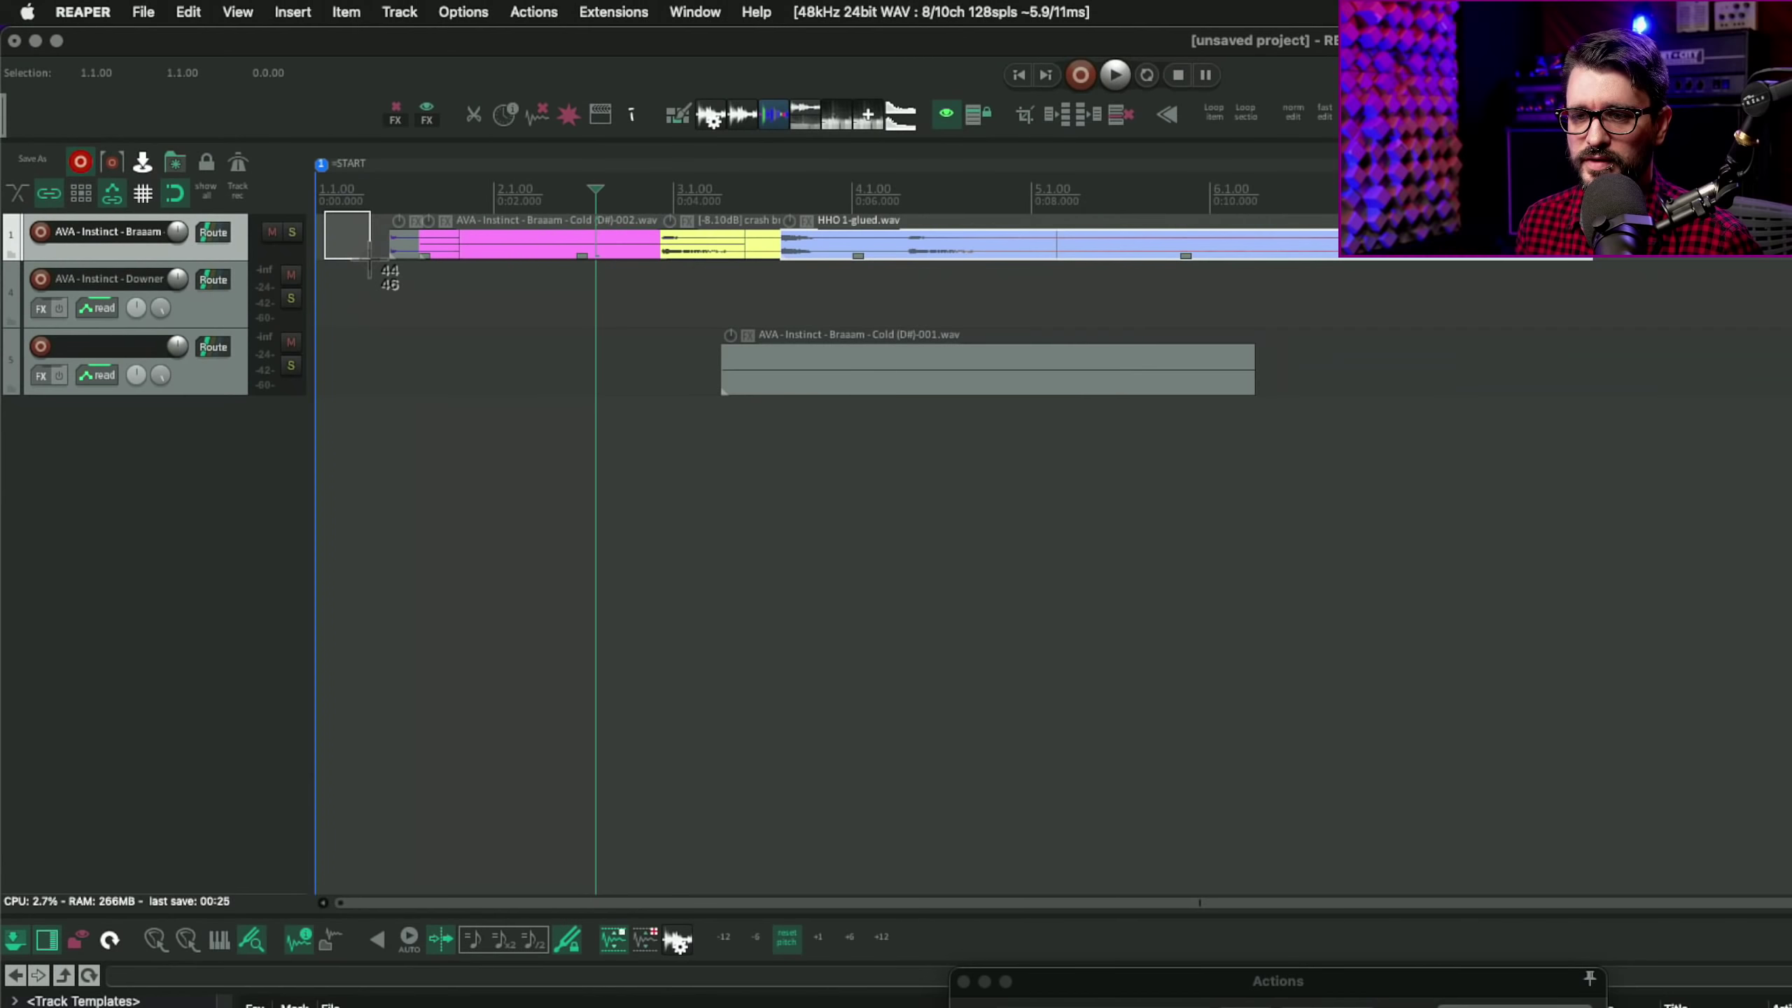
key(Escape)
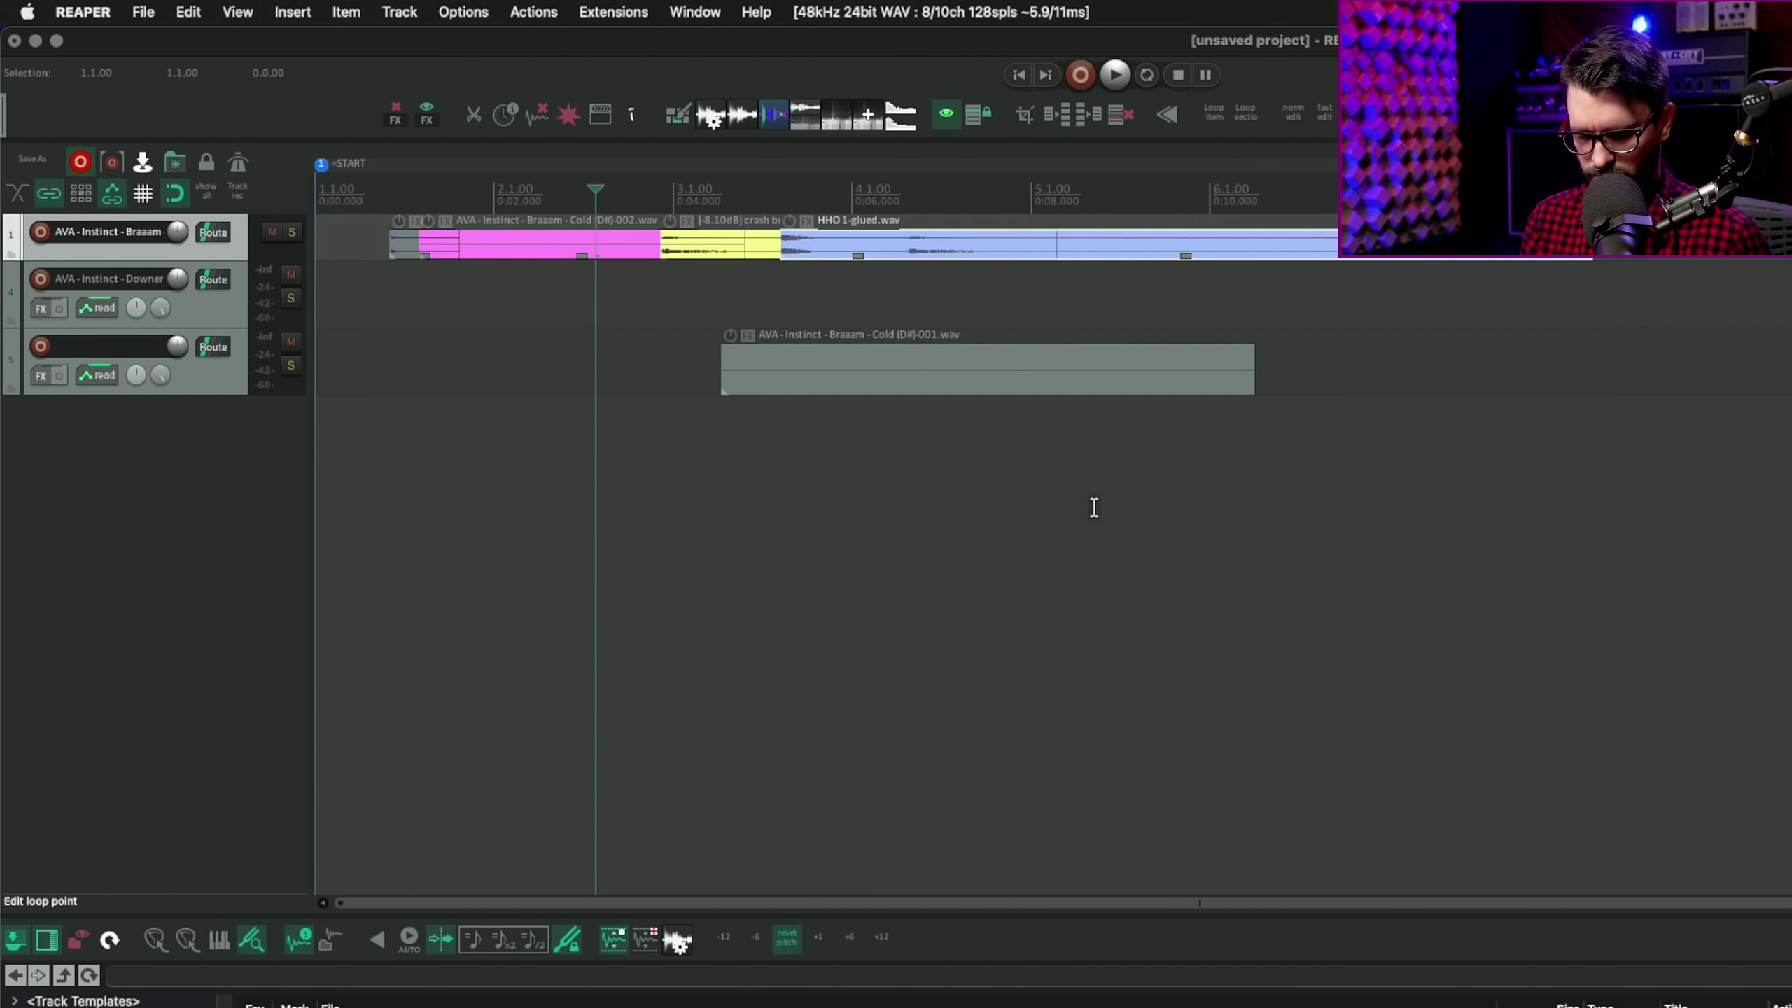
Step: Set free item positioning to collapse below a track height of 46 pixels and enlarge the first track
key(super+comma)
click(999, 292)
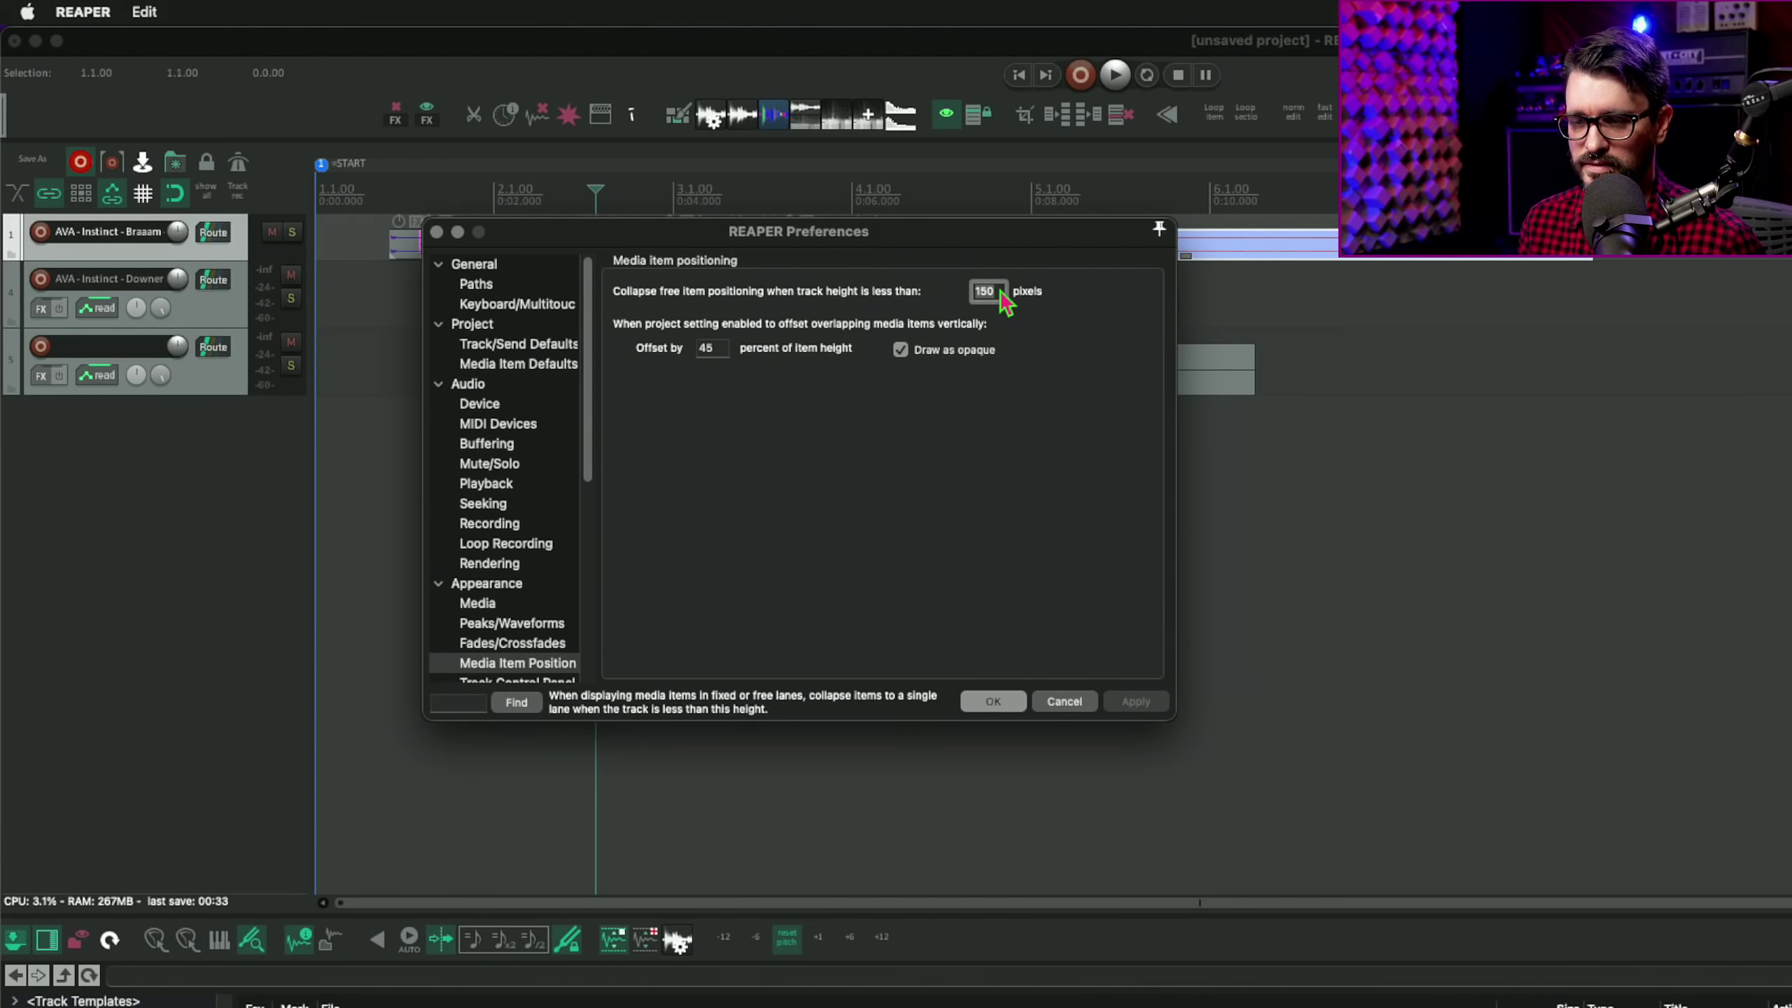
text(46)
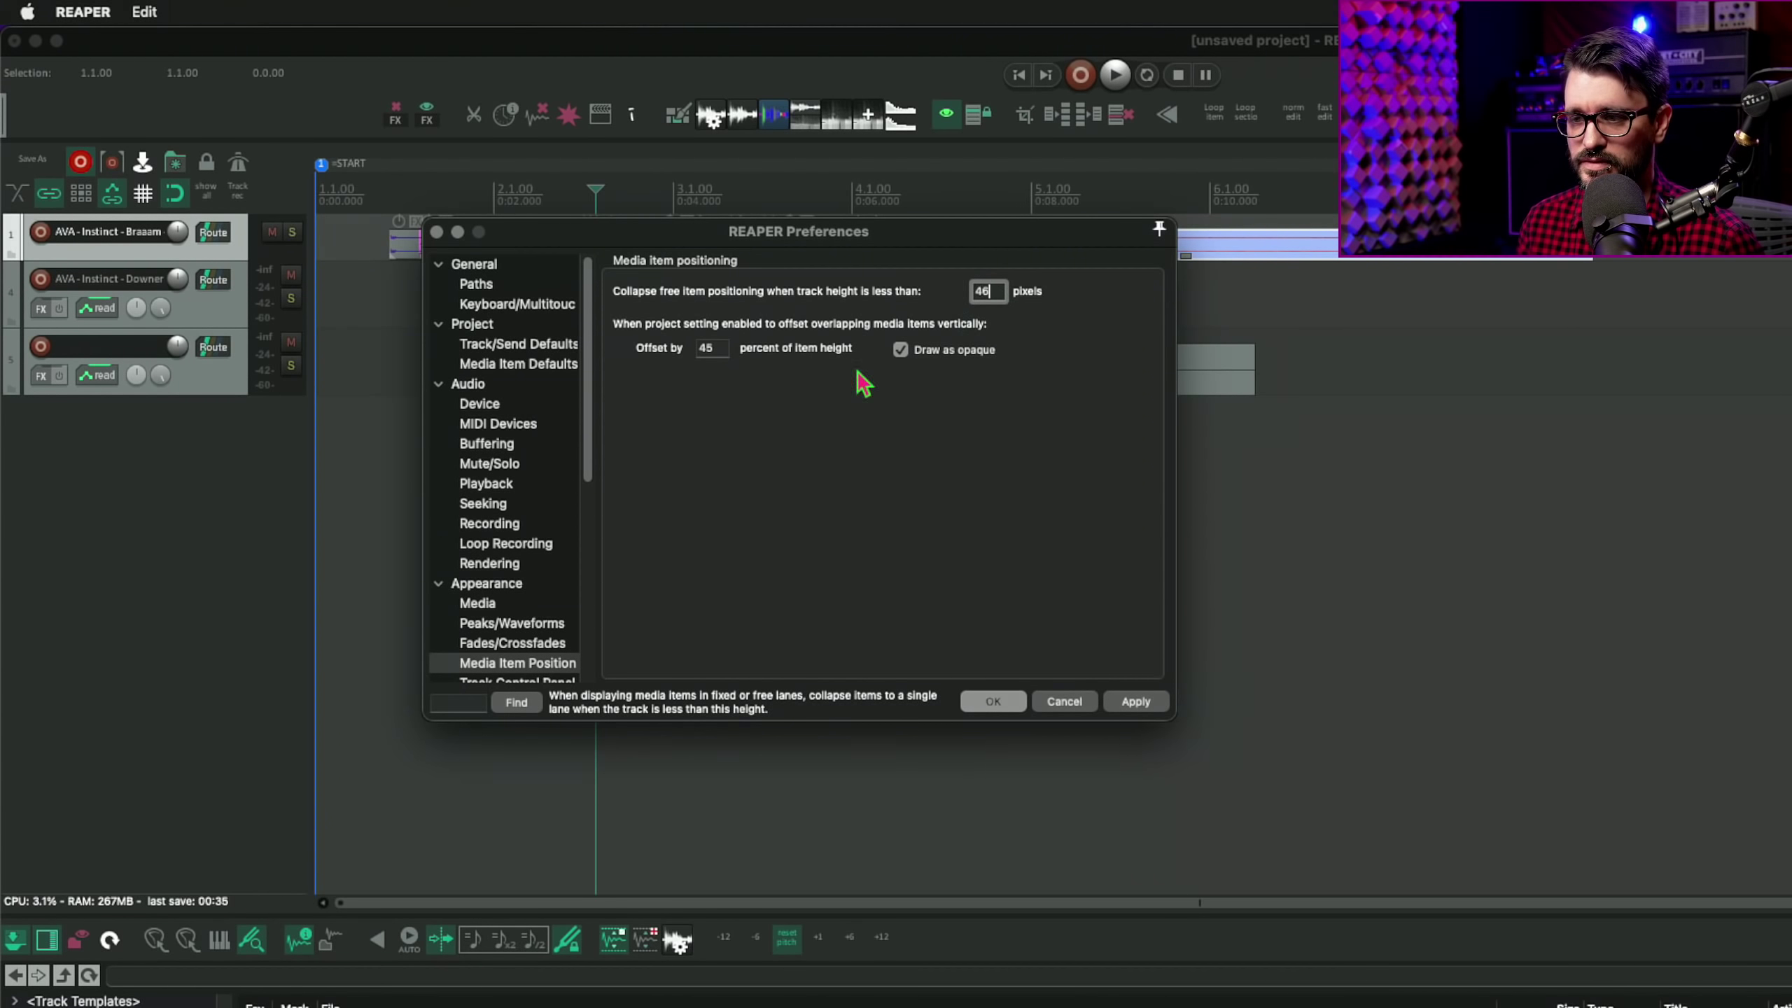
click(1002, 706)
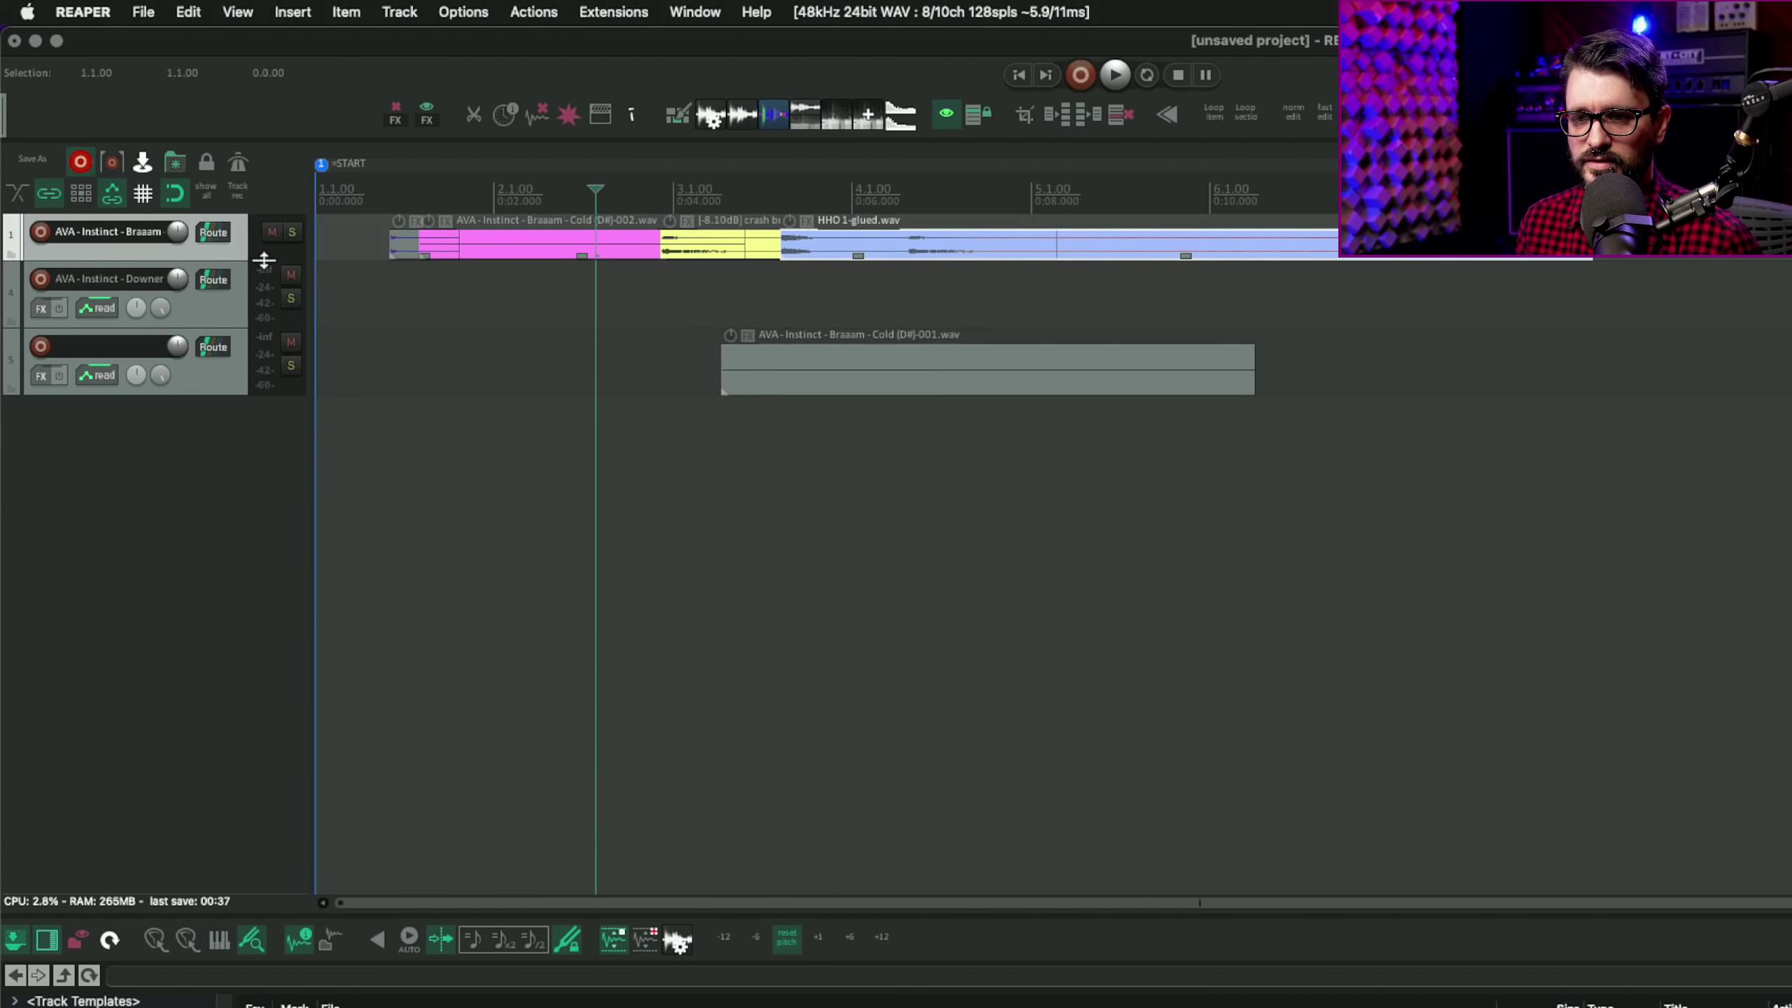
drag(264, 260, 265, 480)
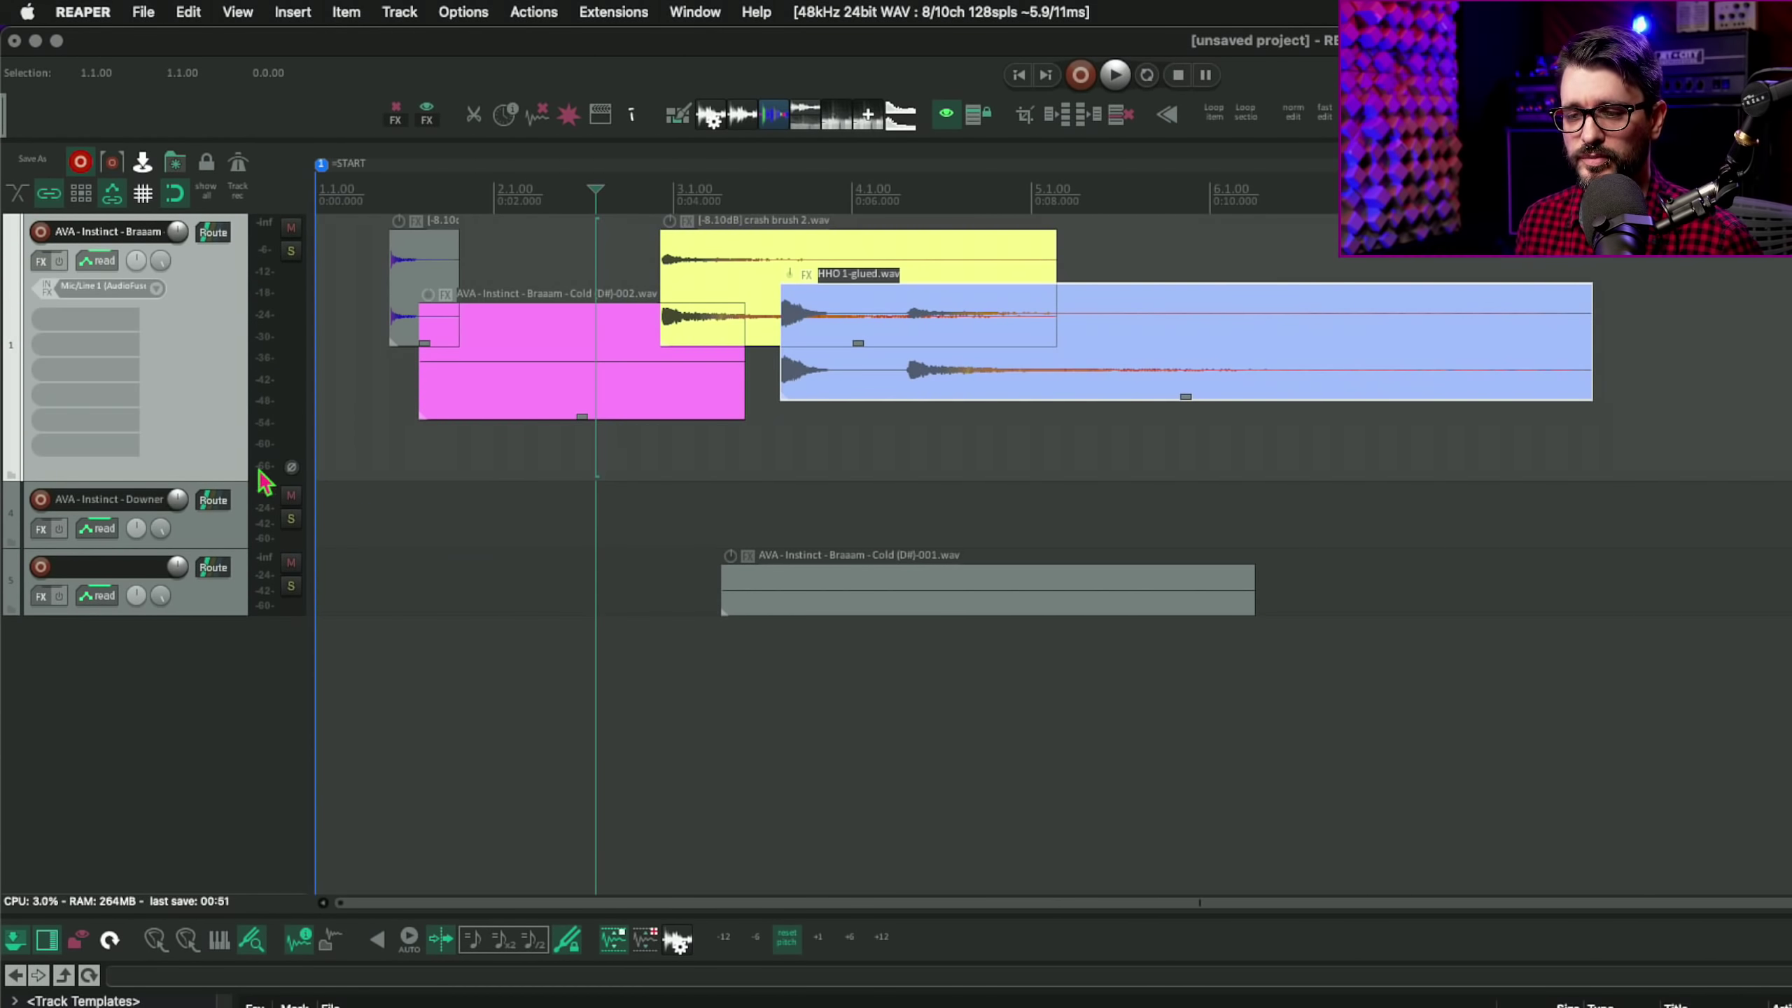
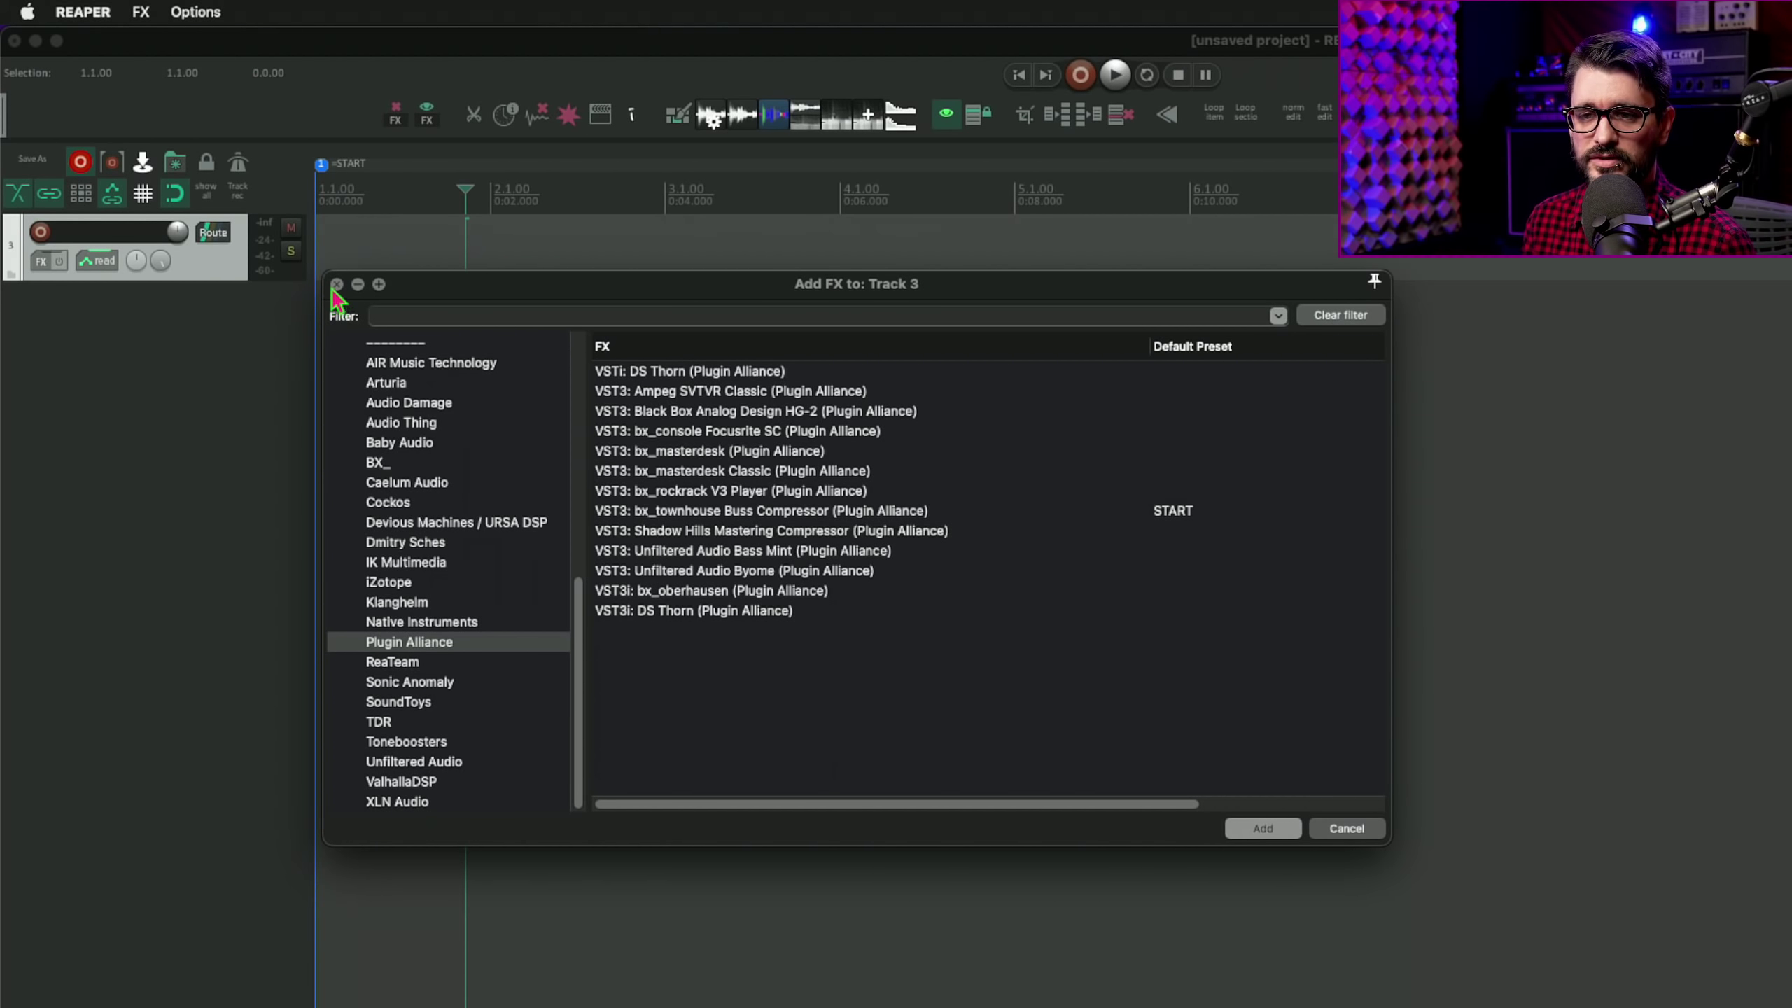
Step: Switch the FX browser to the vertical pane configuration and look through its stacked folder and plug-in lists
click(210, 14)
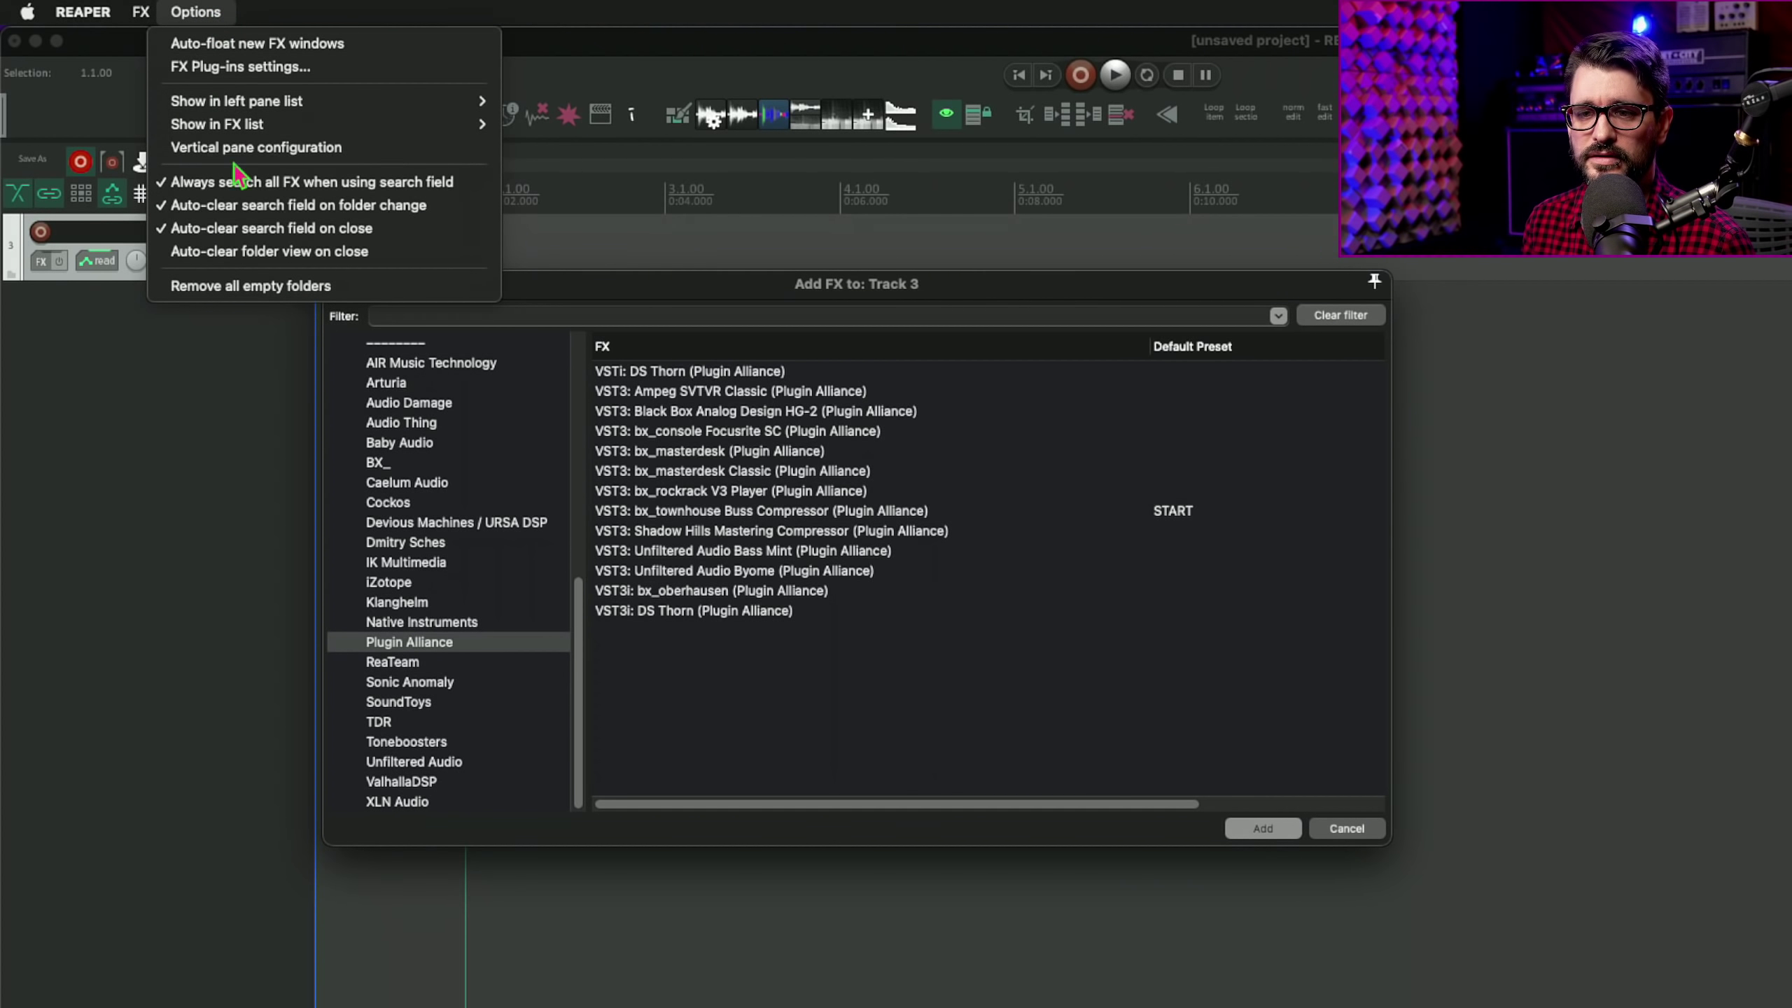
click(306, 152)
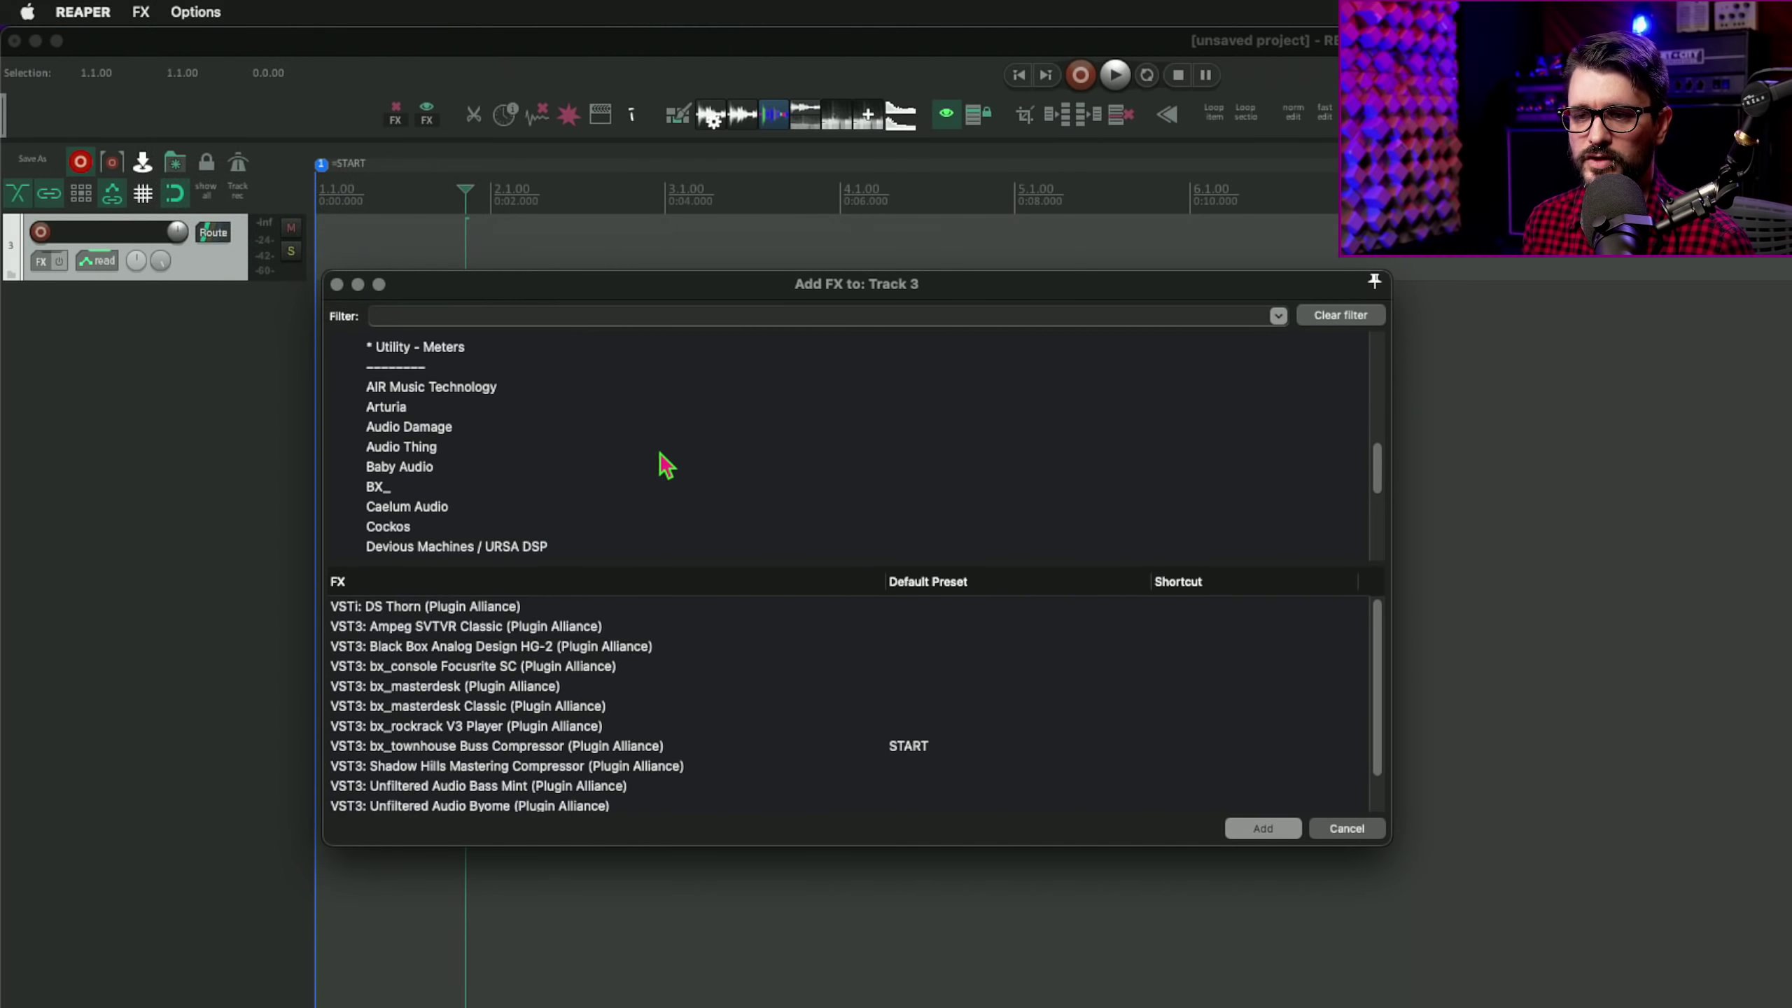
scroll(621, 533, up, 10)
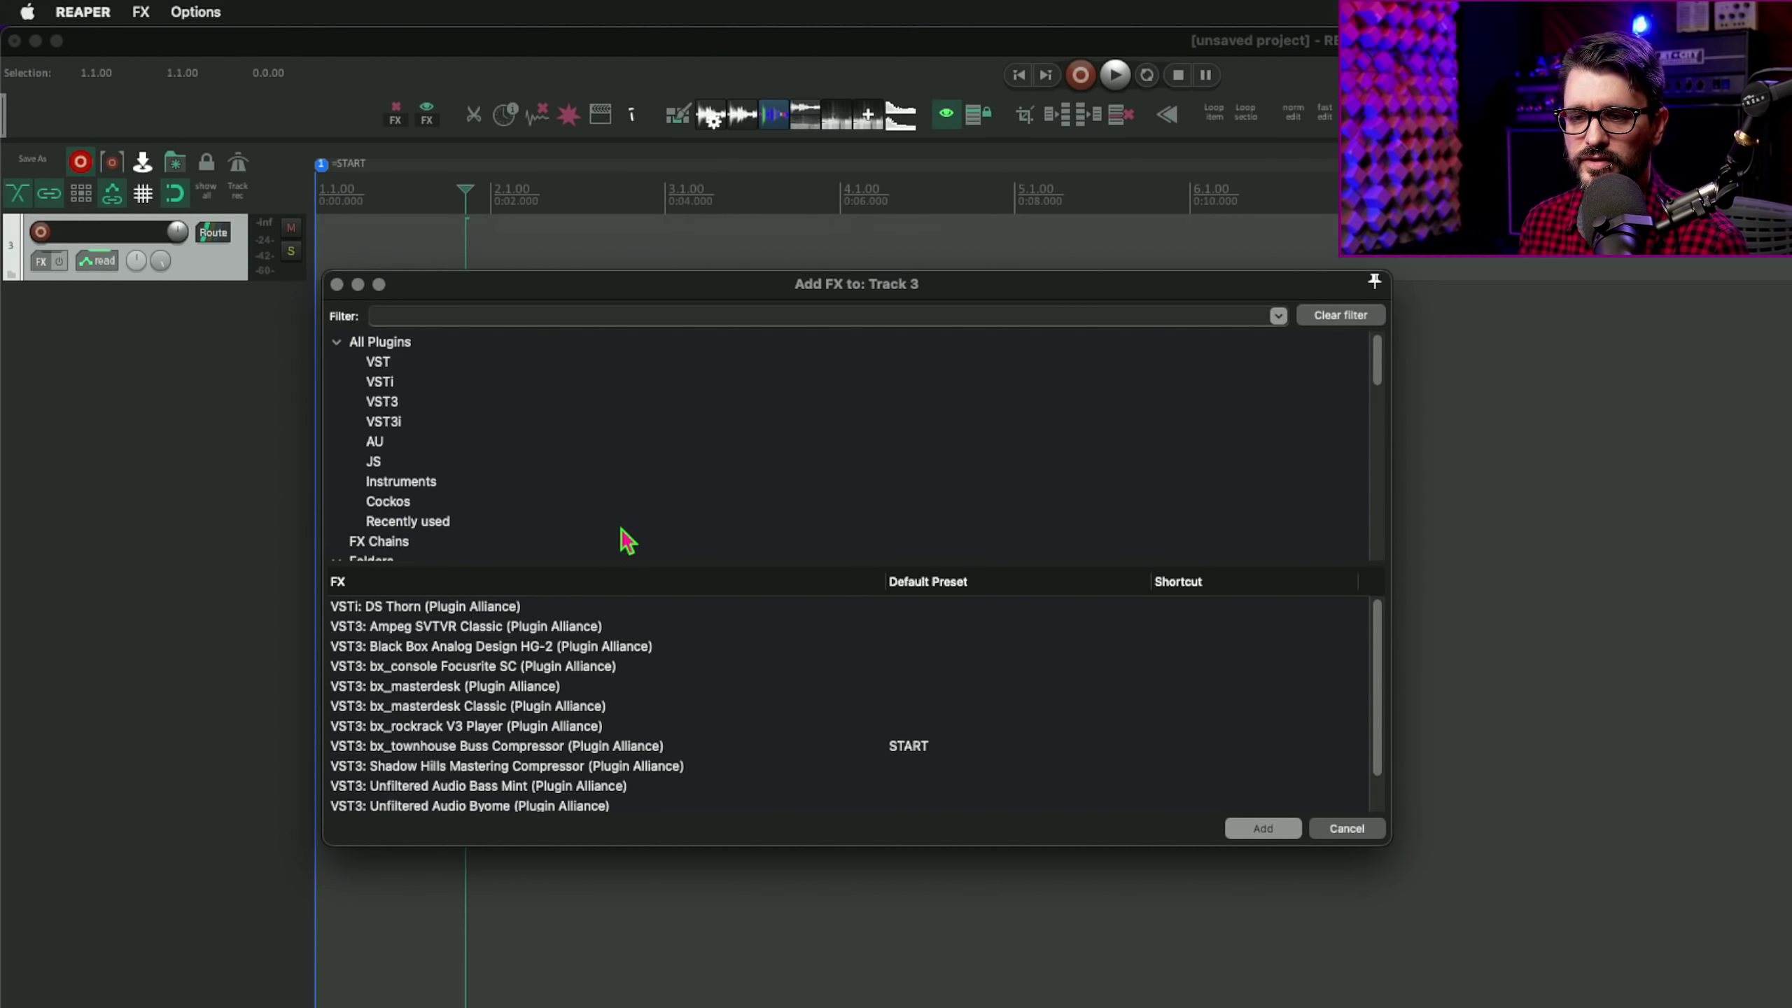
scroll(621, 532, down, 10)
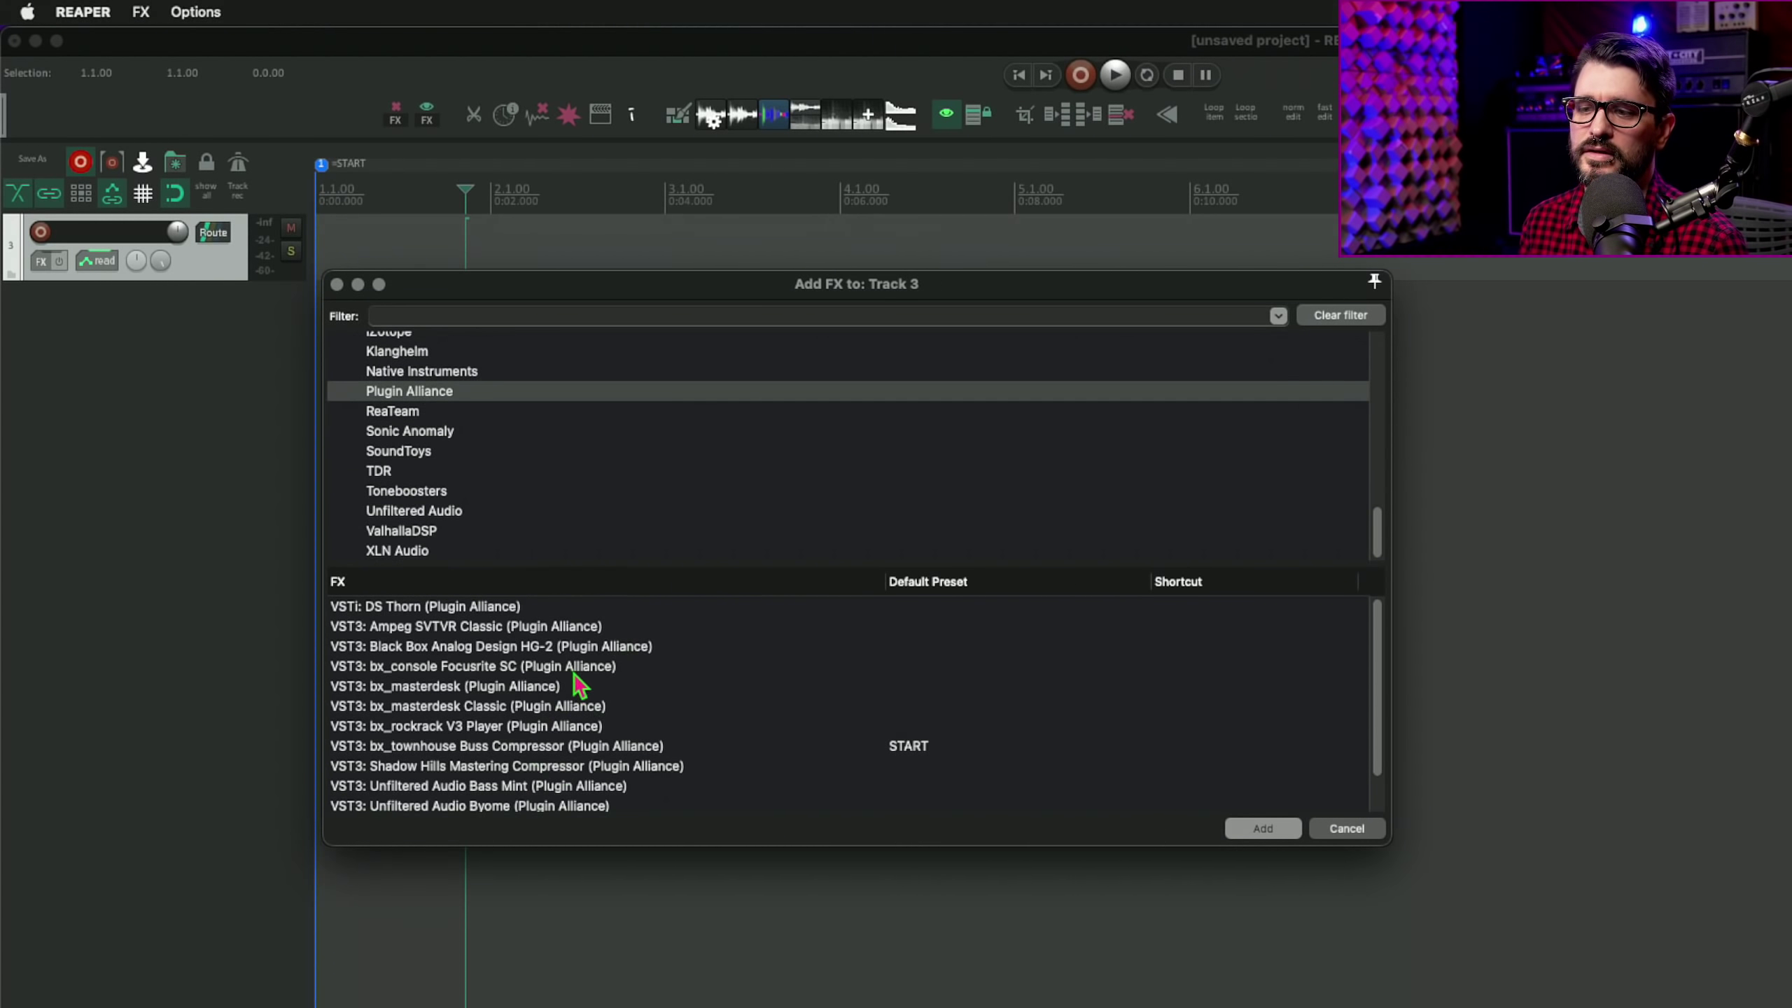
scroll(603, 777, down, 2)
scroll(589, 749, up, 2)
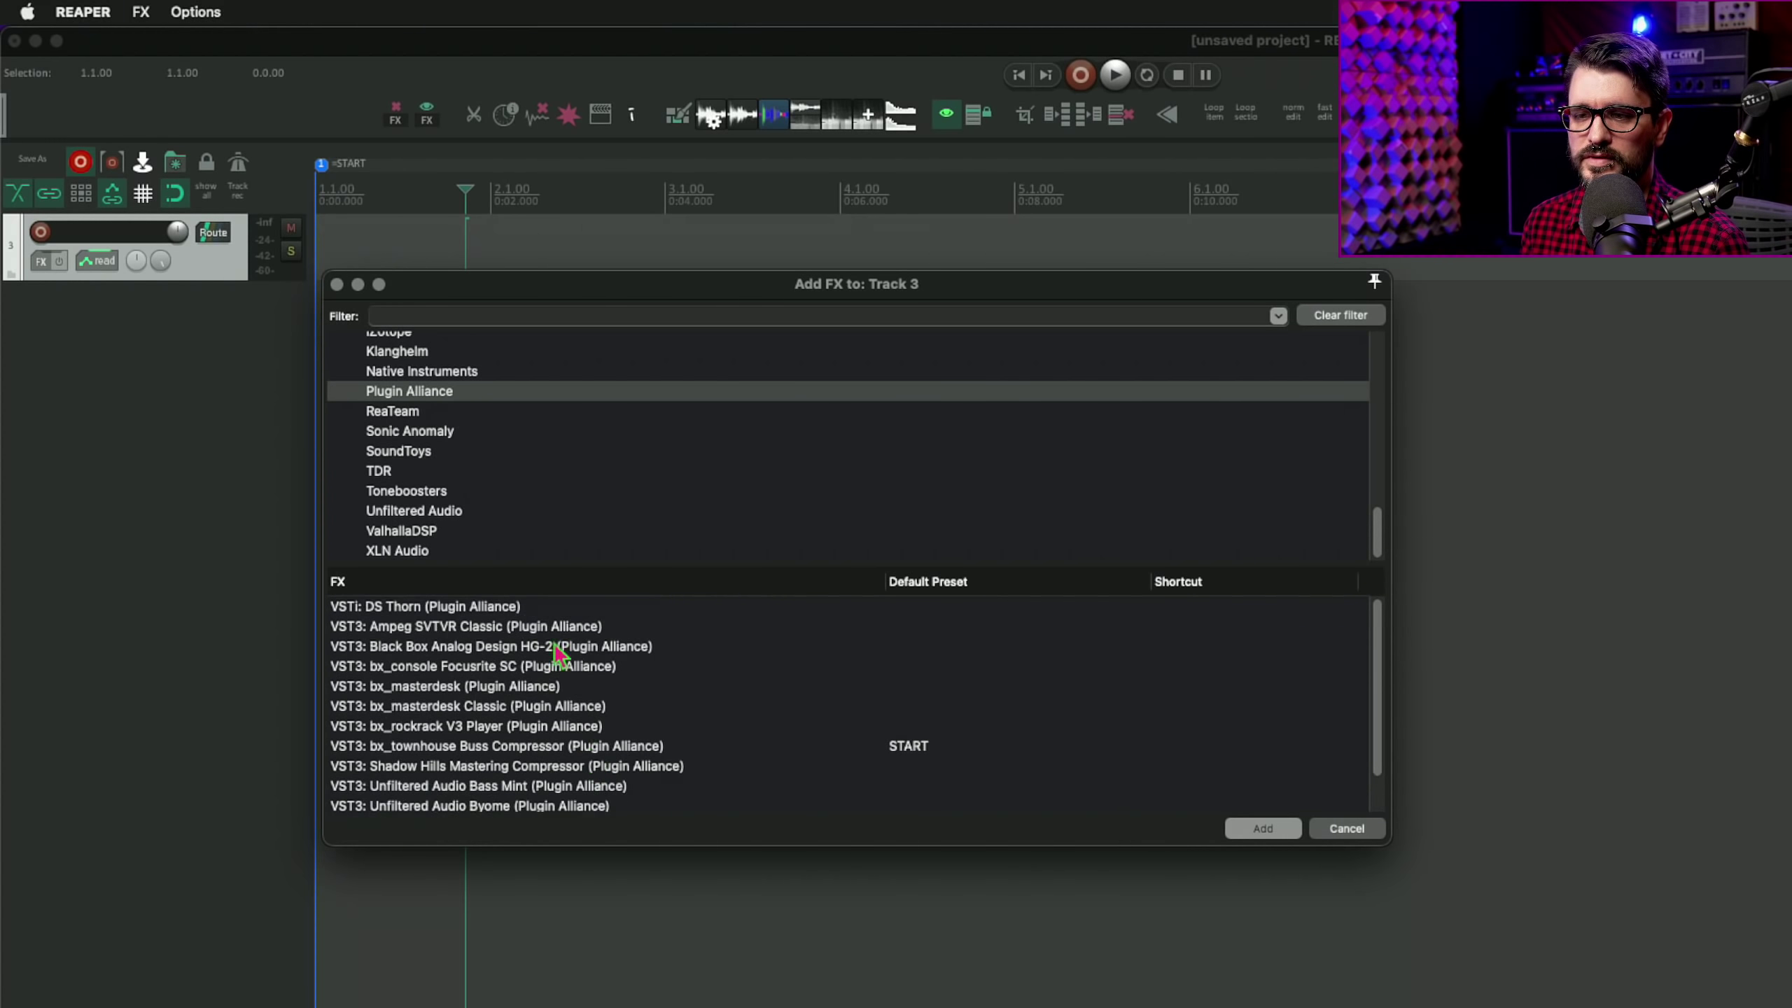
Step: Show the SoundToys folder in the FX browser and look through its plug-ins
click(441, 453)
scroll(479, 712, down, 4)
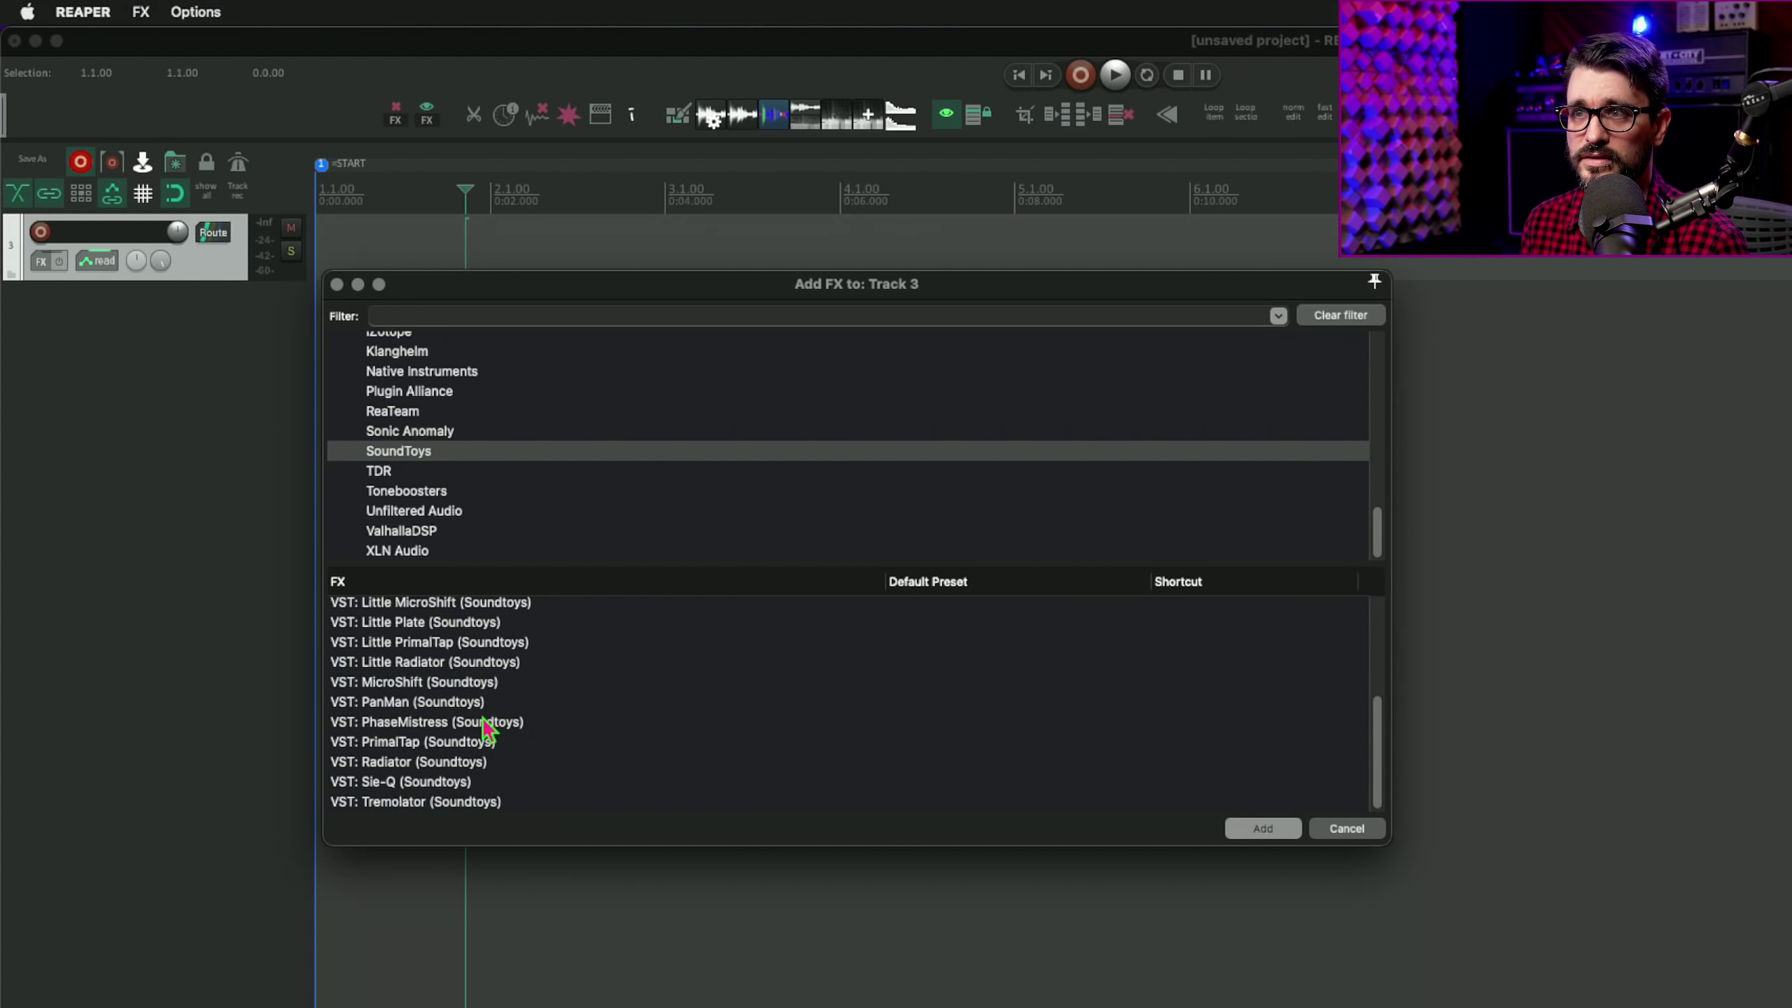
scroll(486, 727, up, 4)
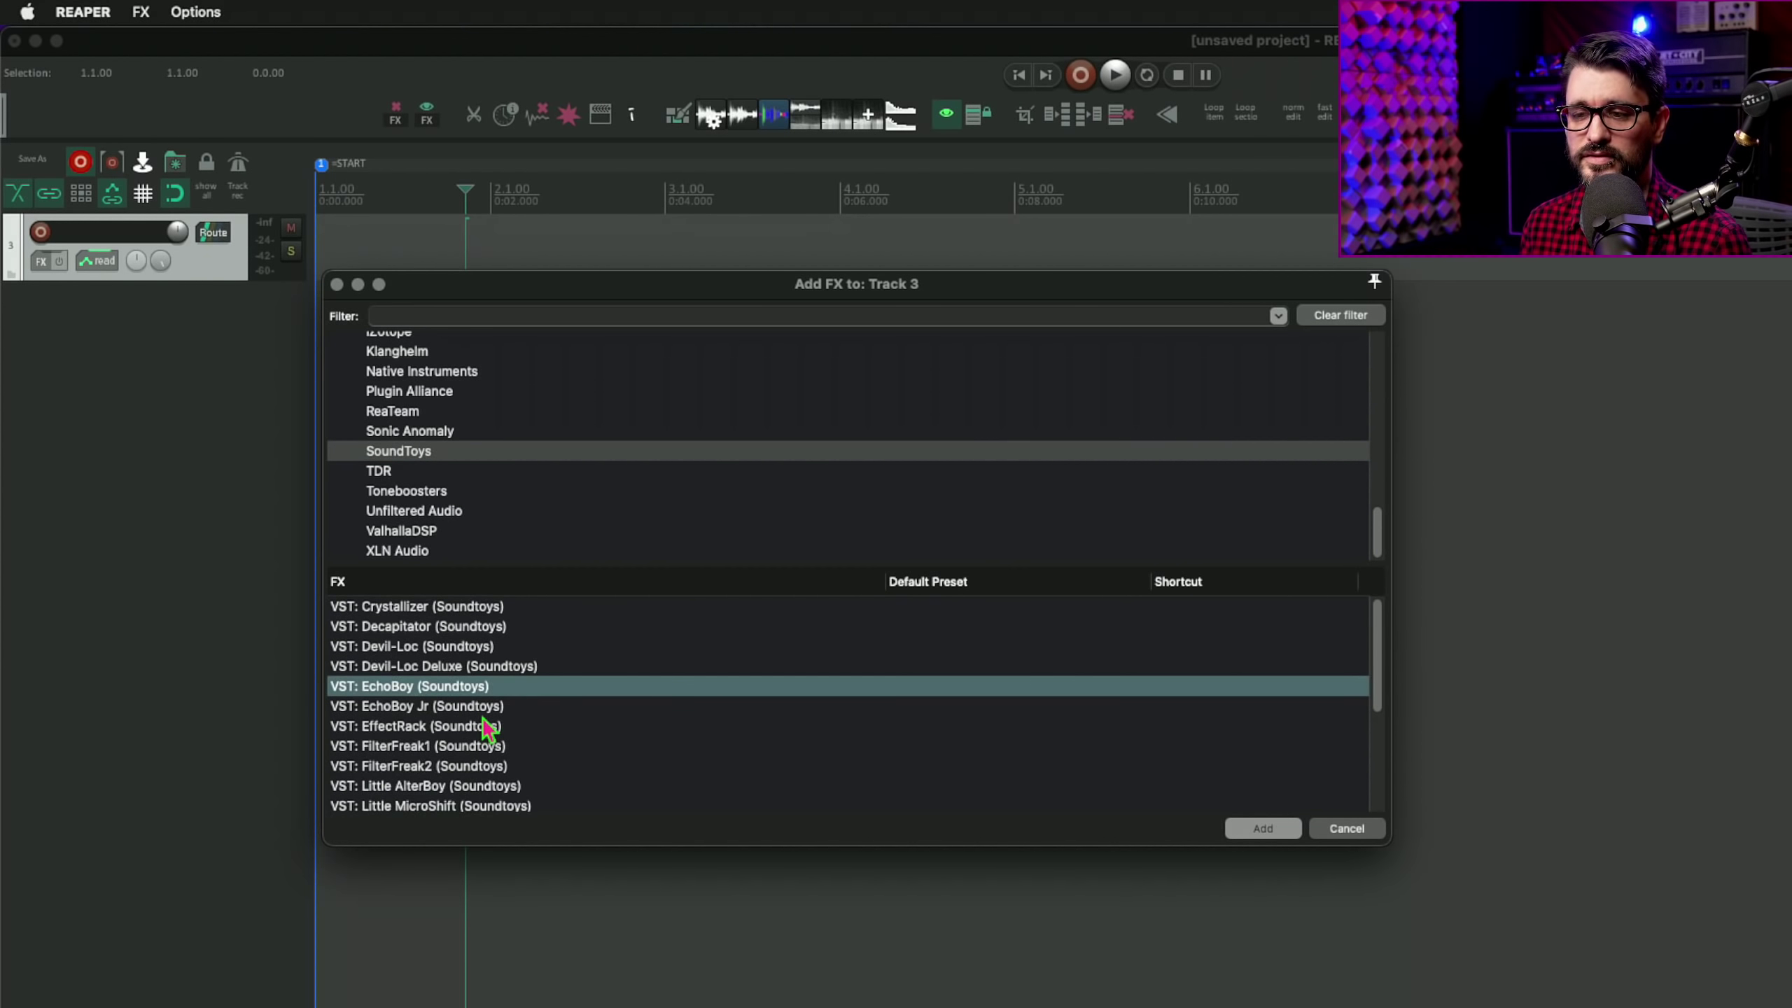
Step: Turn off the FX browser's vertical pane configuration using the options in its context menu
right_click(345, 327)
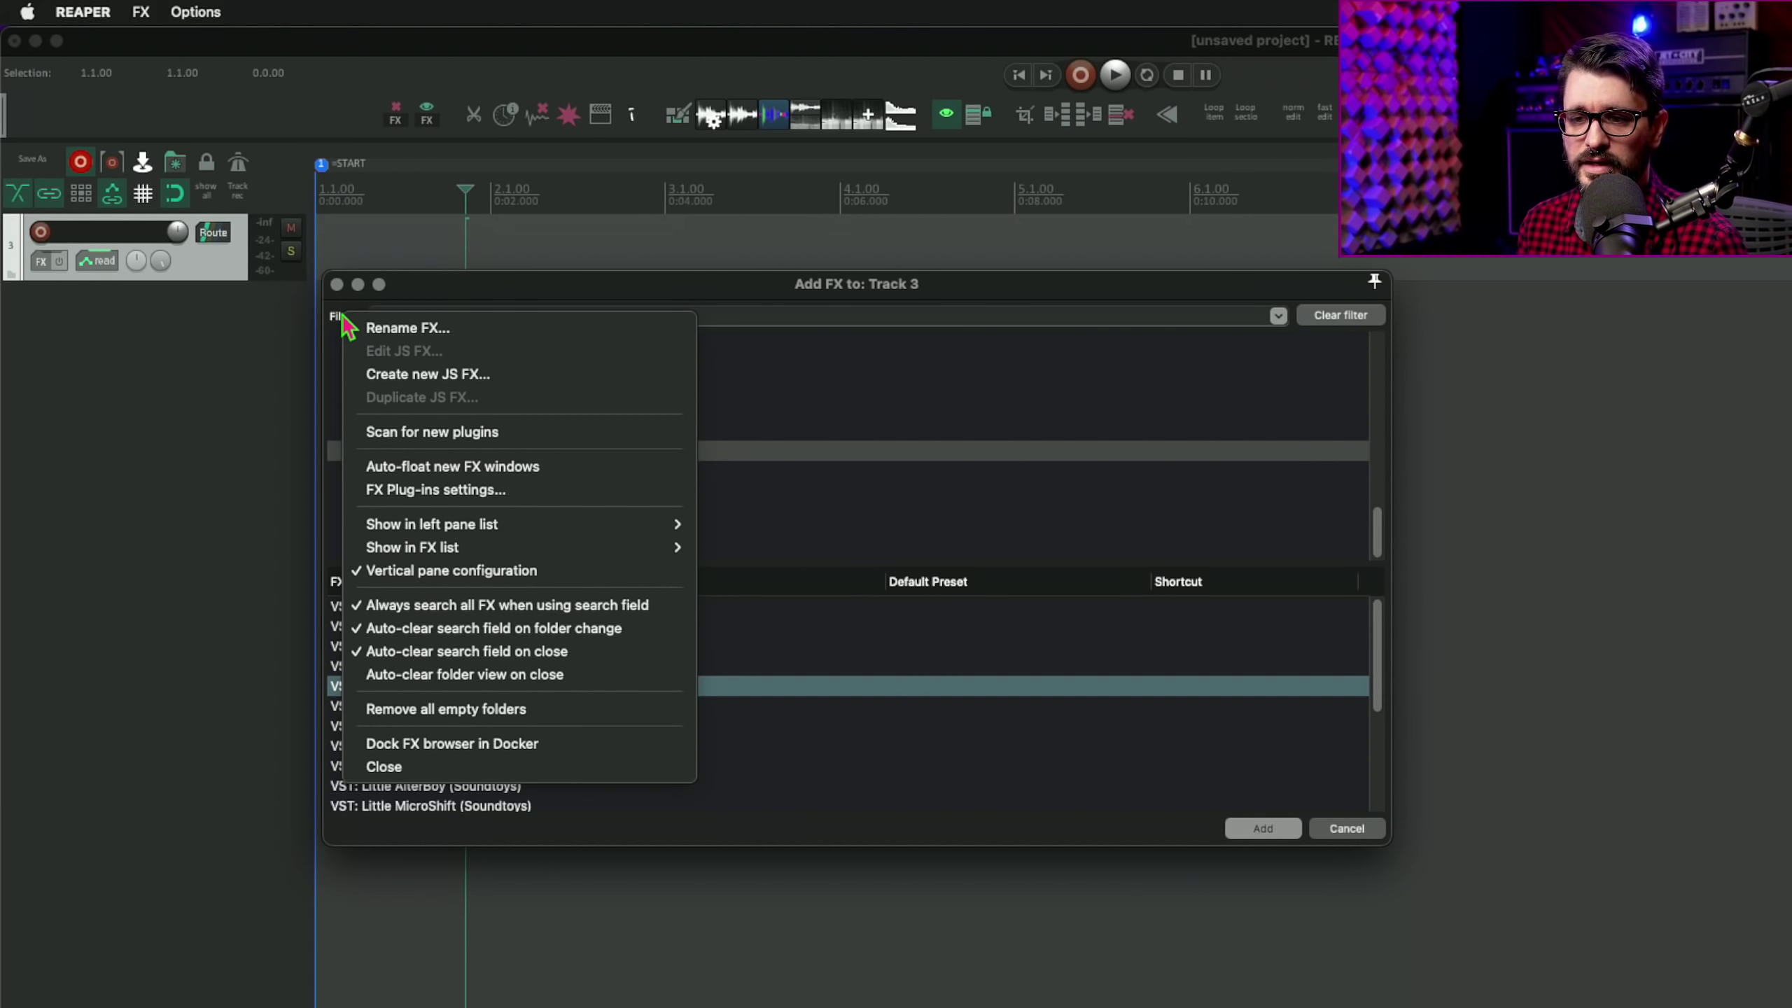
click(341, 320)
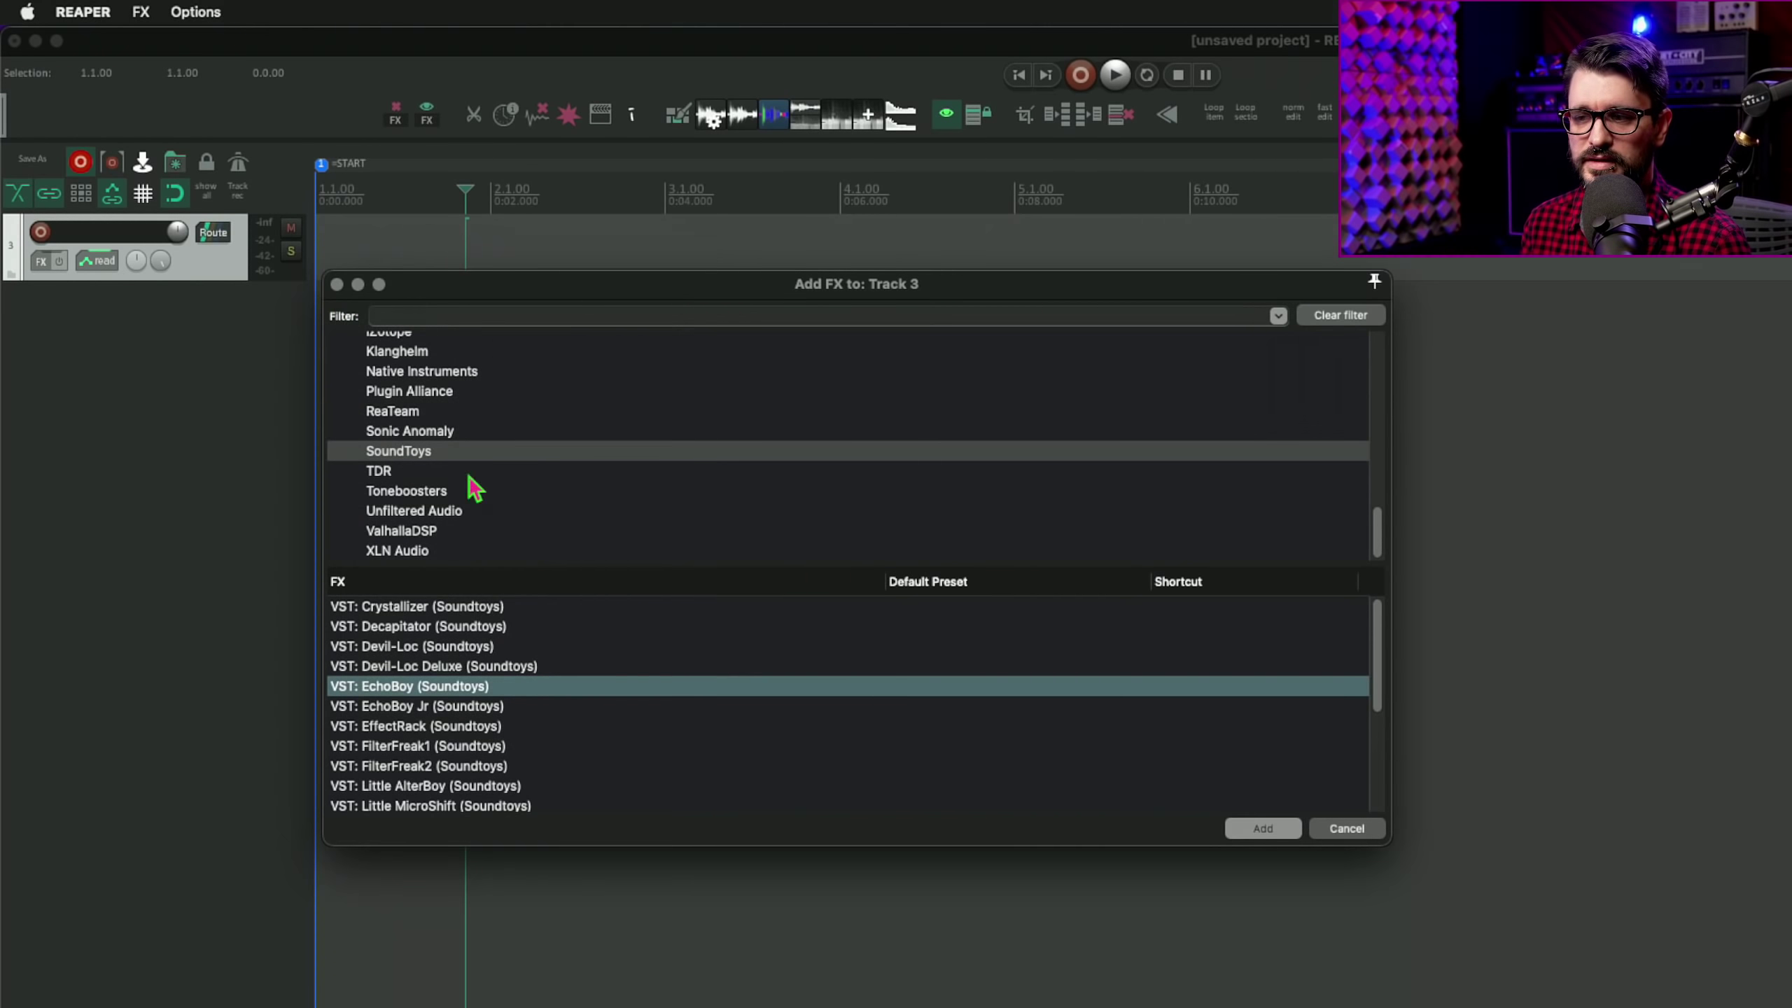
right_click(727, 401)
right_click(558, 700)
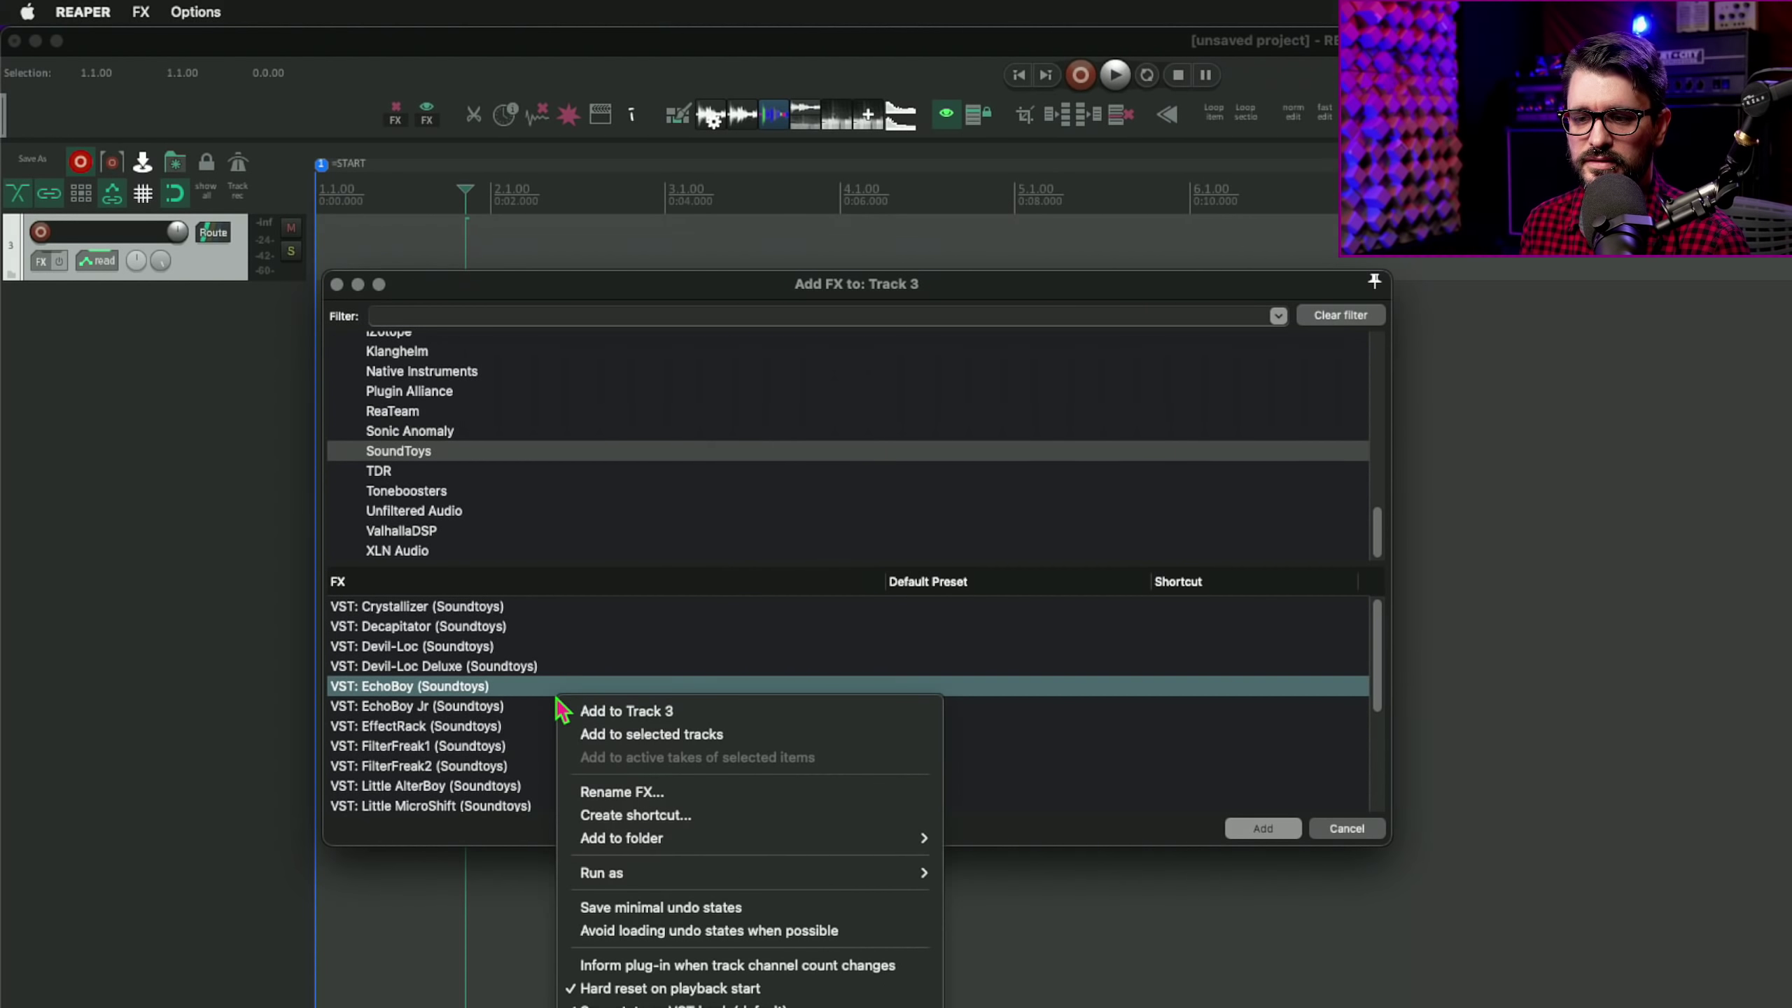
click(343, 325)
right_click(342, 323)
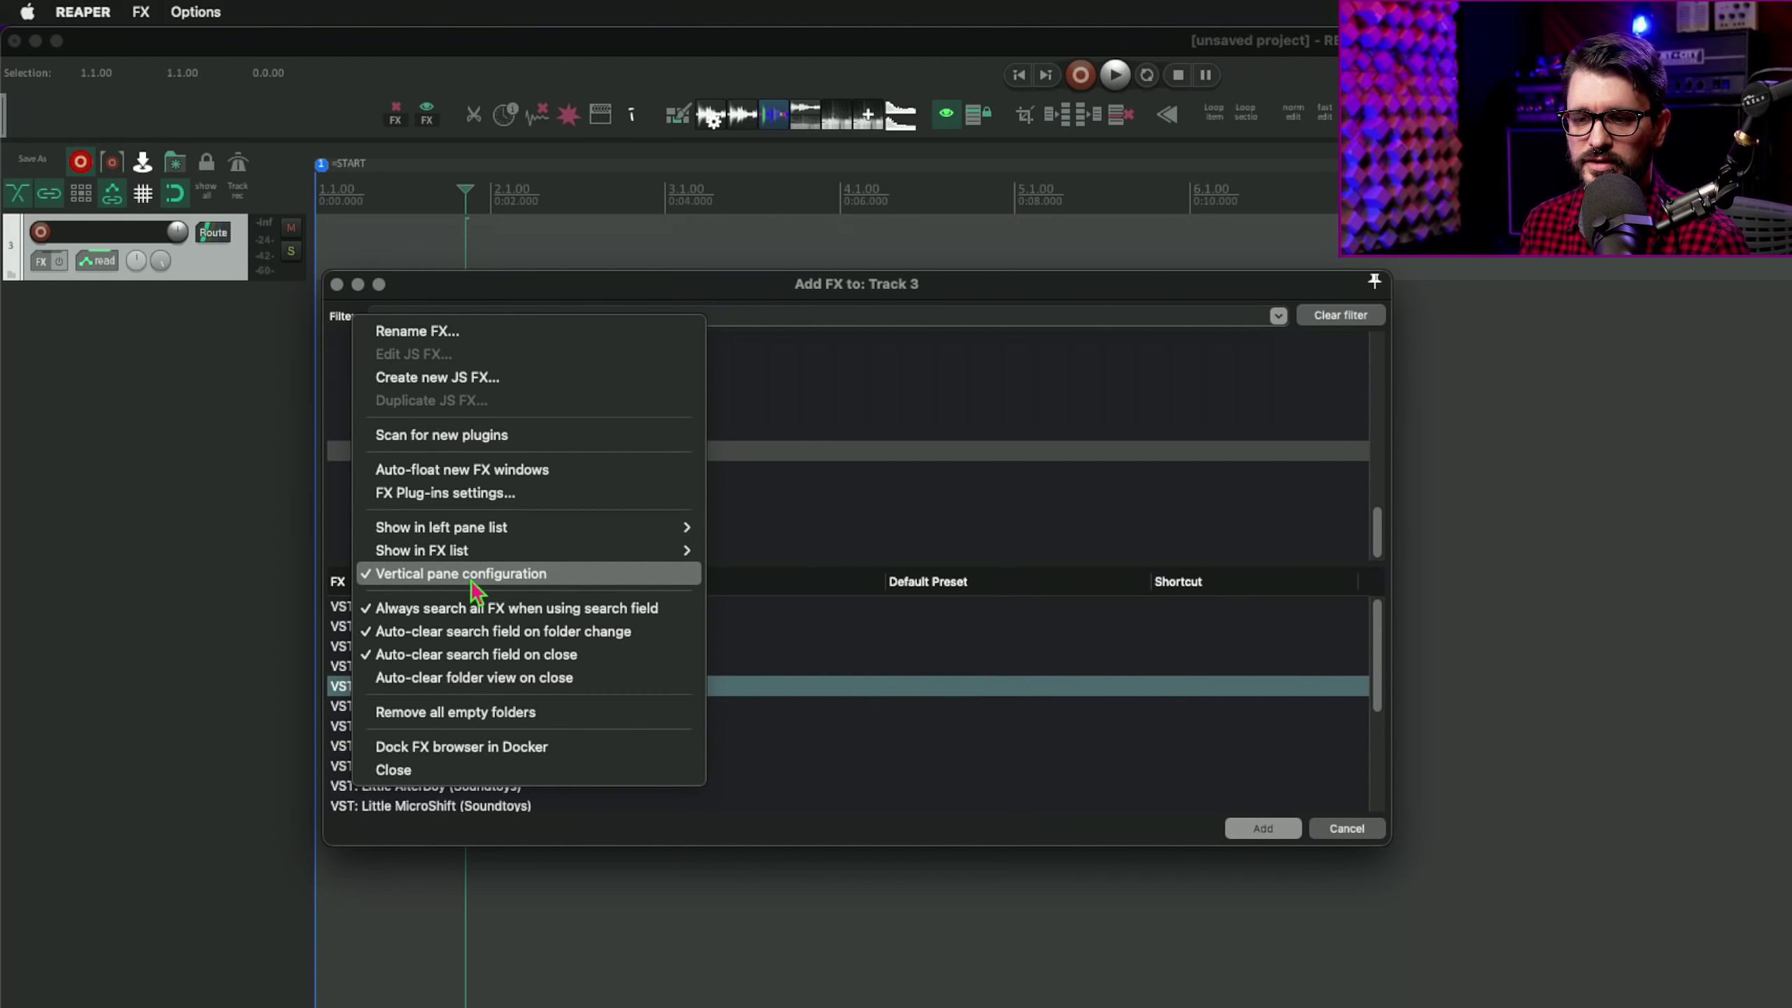
click(470, 583)
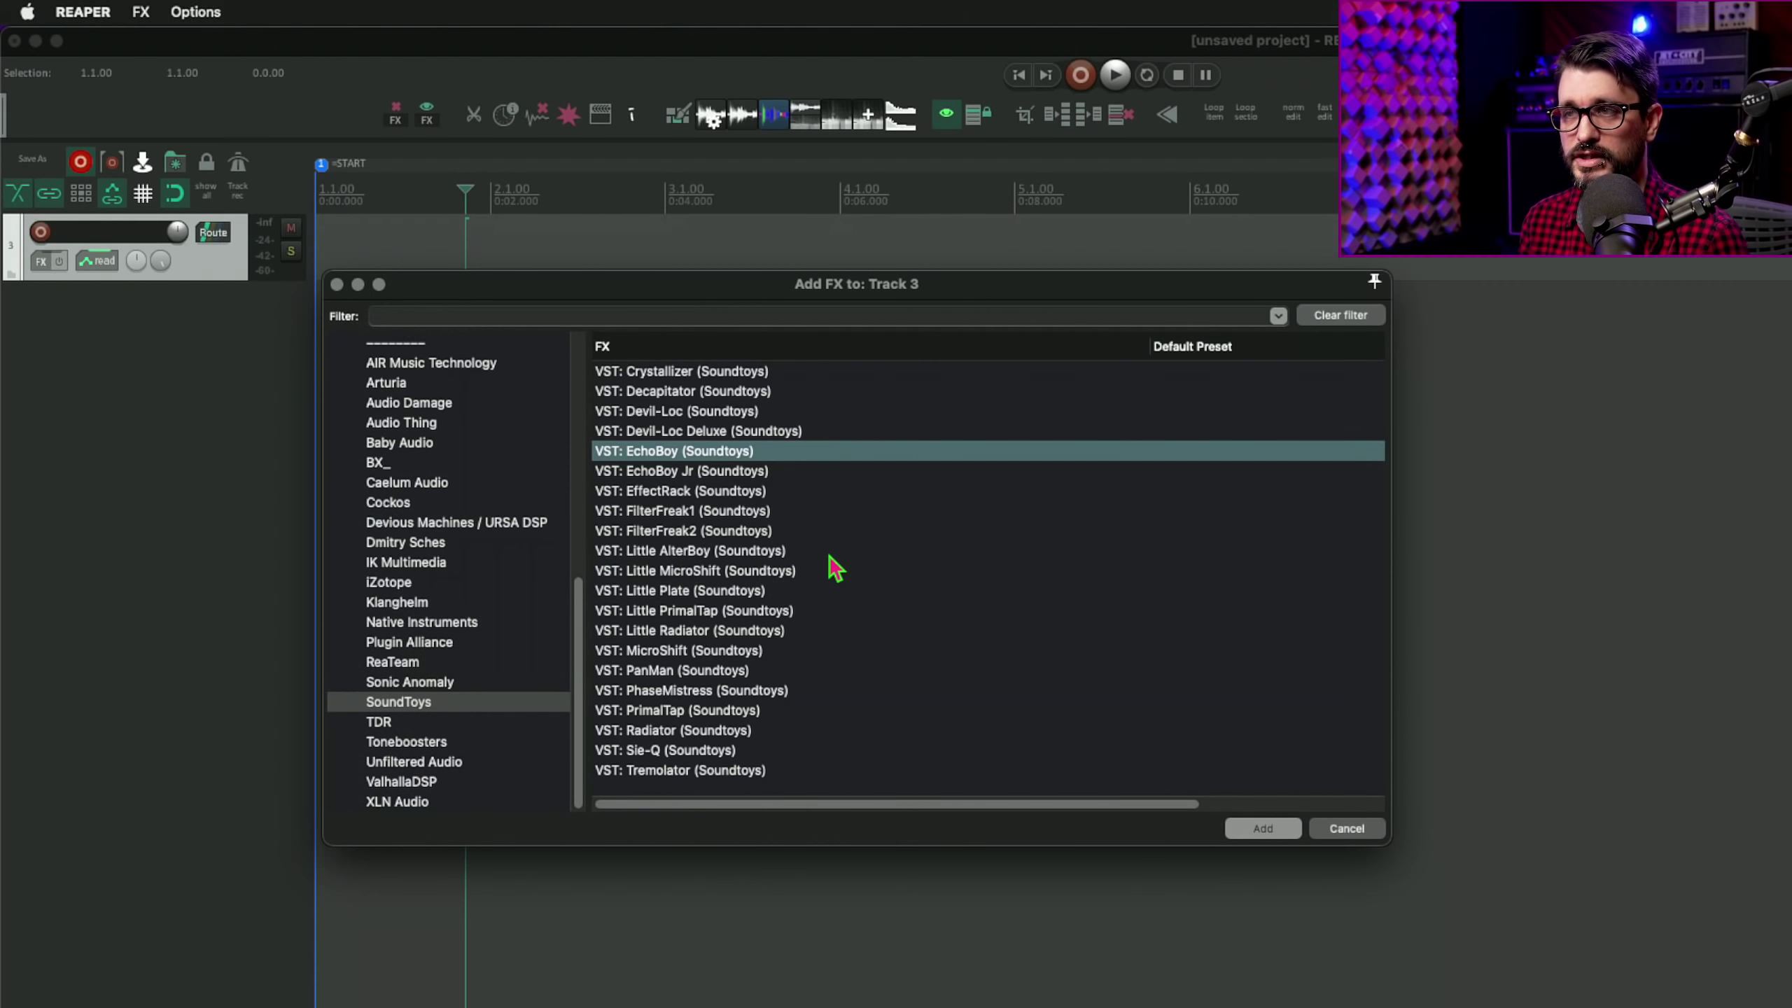
Step: Add the Soundtoys Devil-Loc plug-in to track 3 and place its FX window in the arrange area
drag(742, 285, 748, 283)
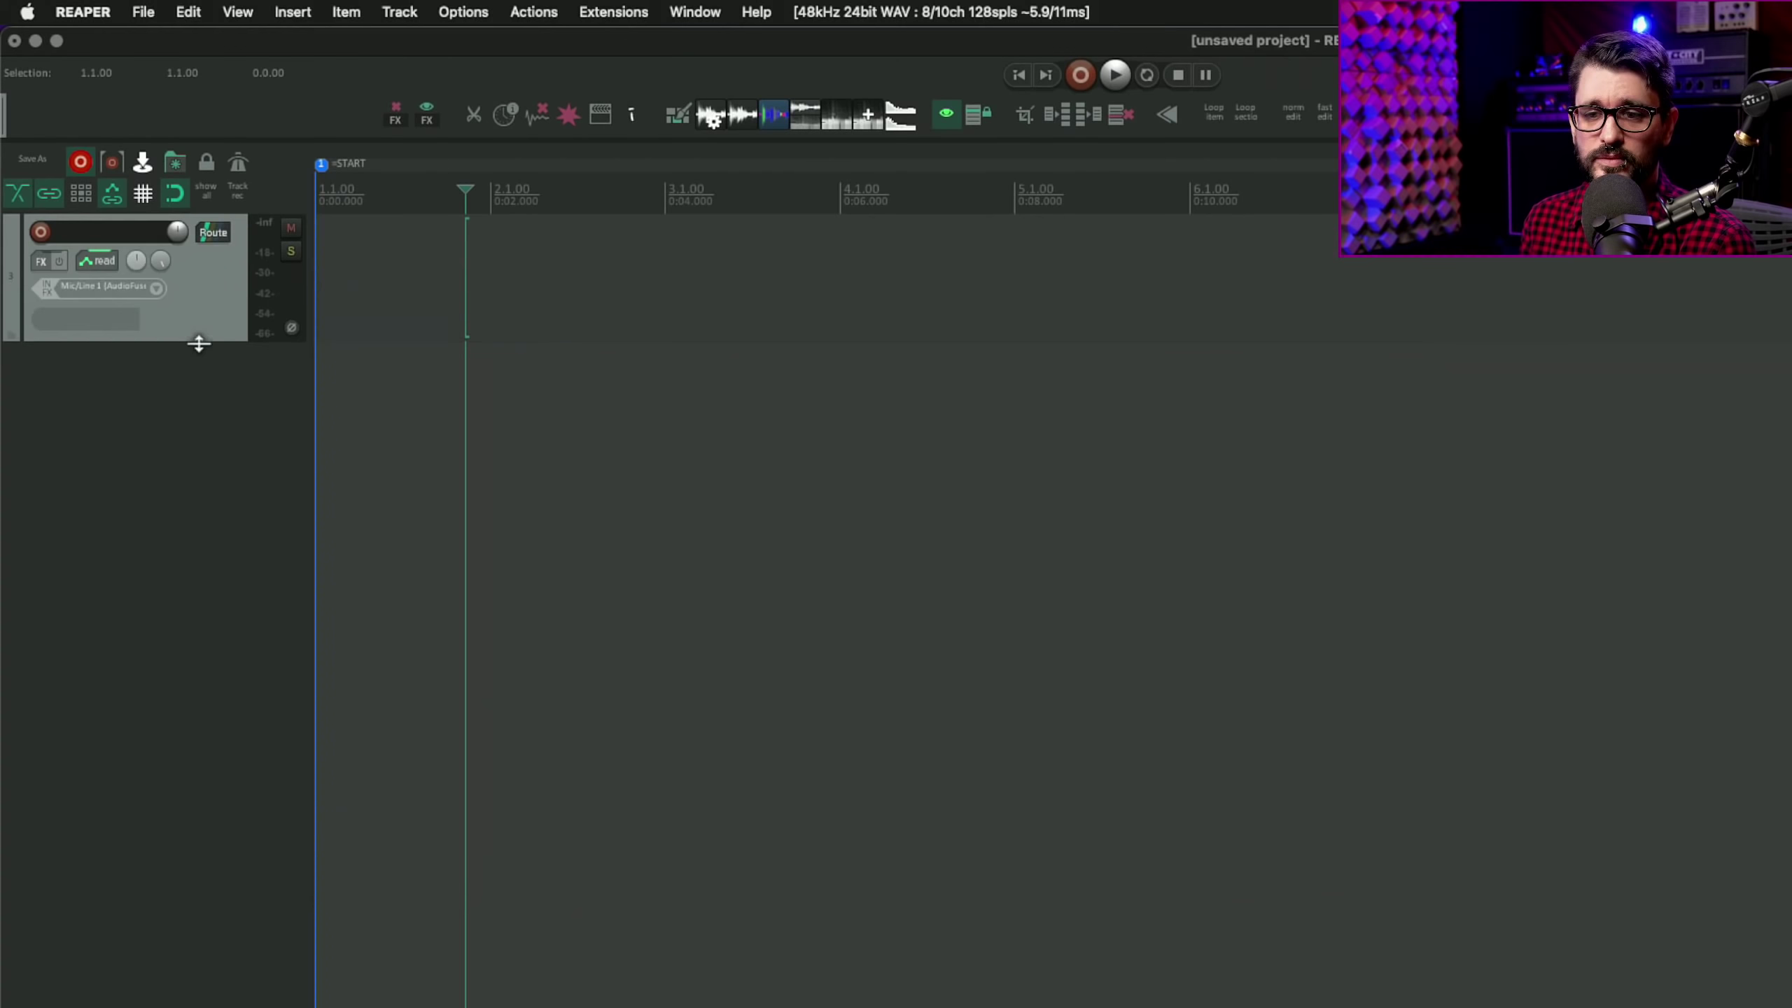
drag(198, 344, 198, 346)
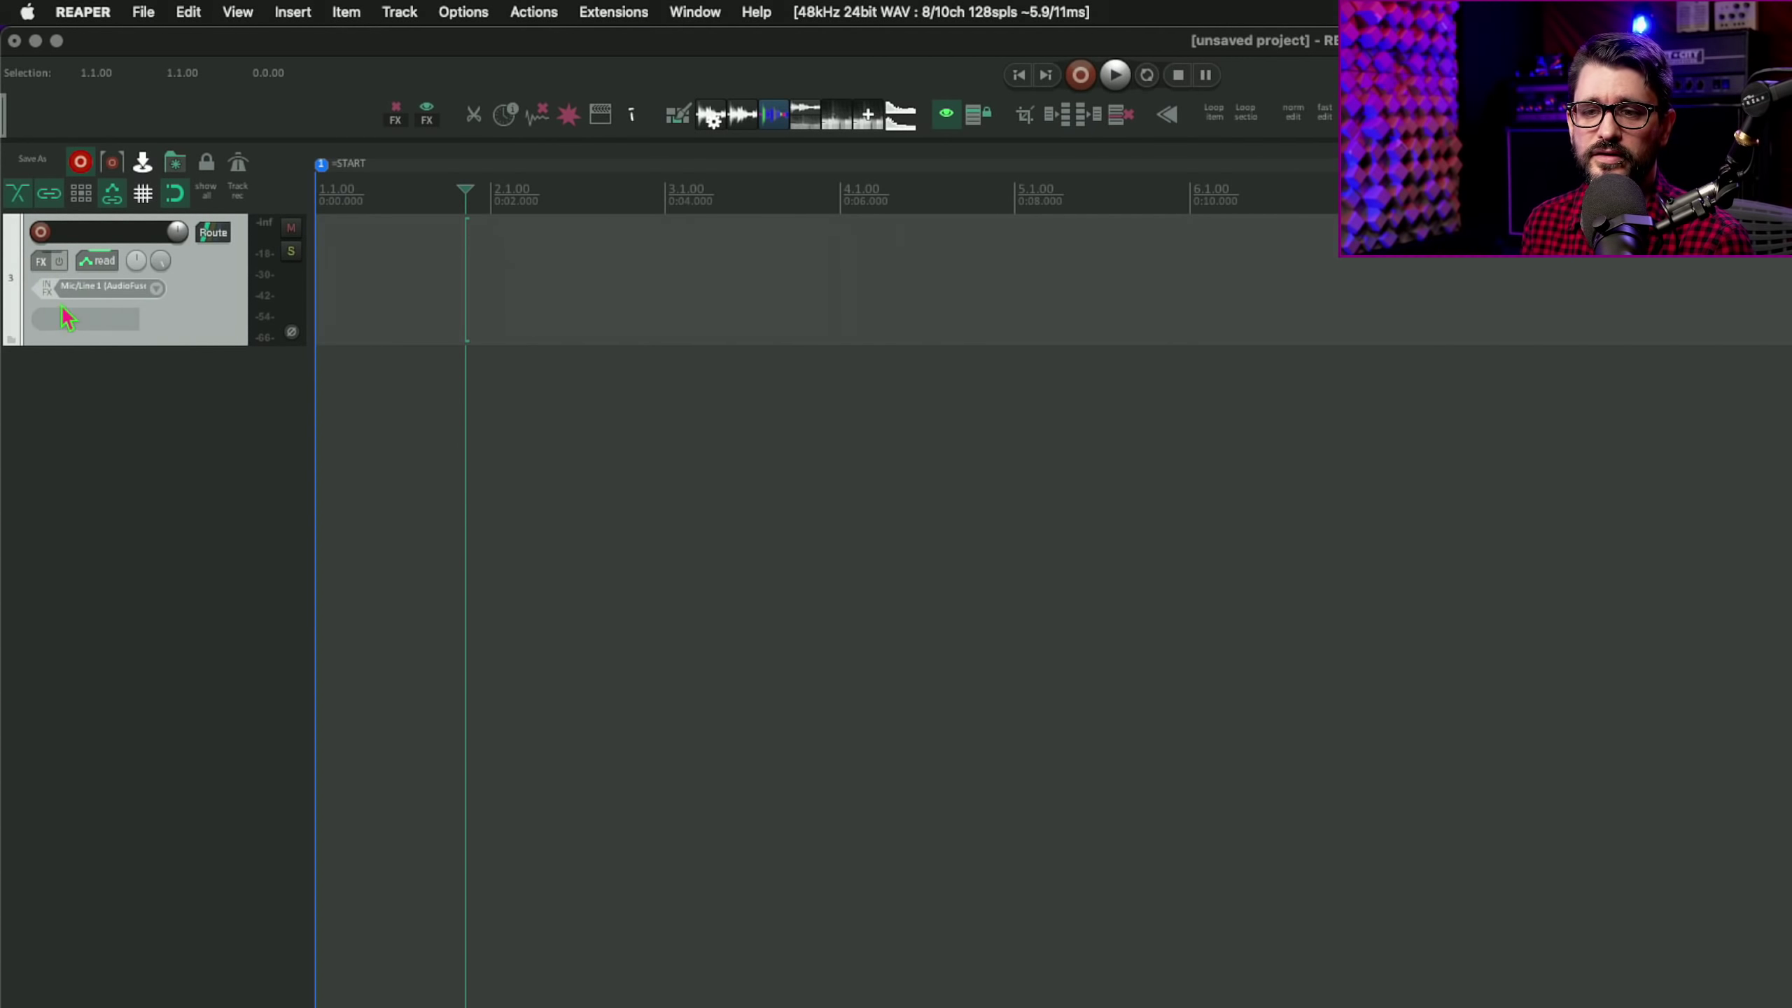
click(43, 261)
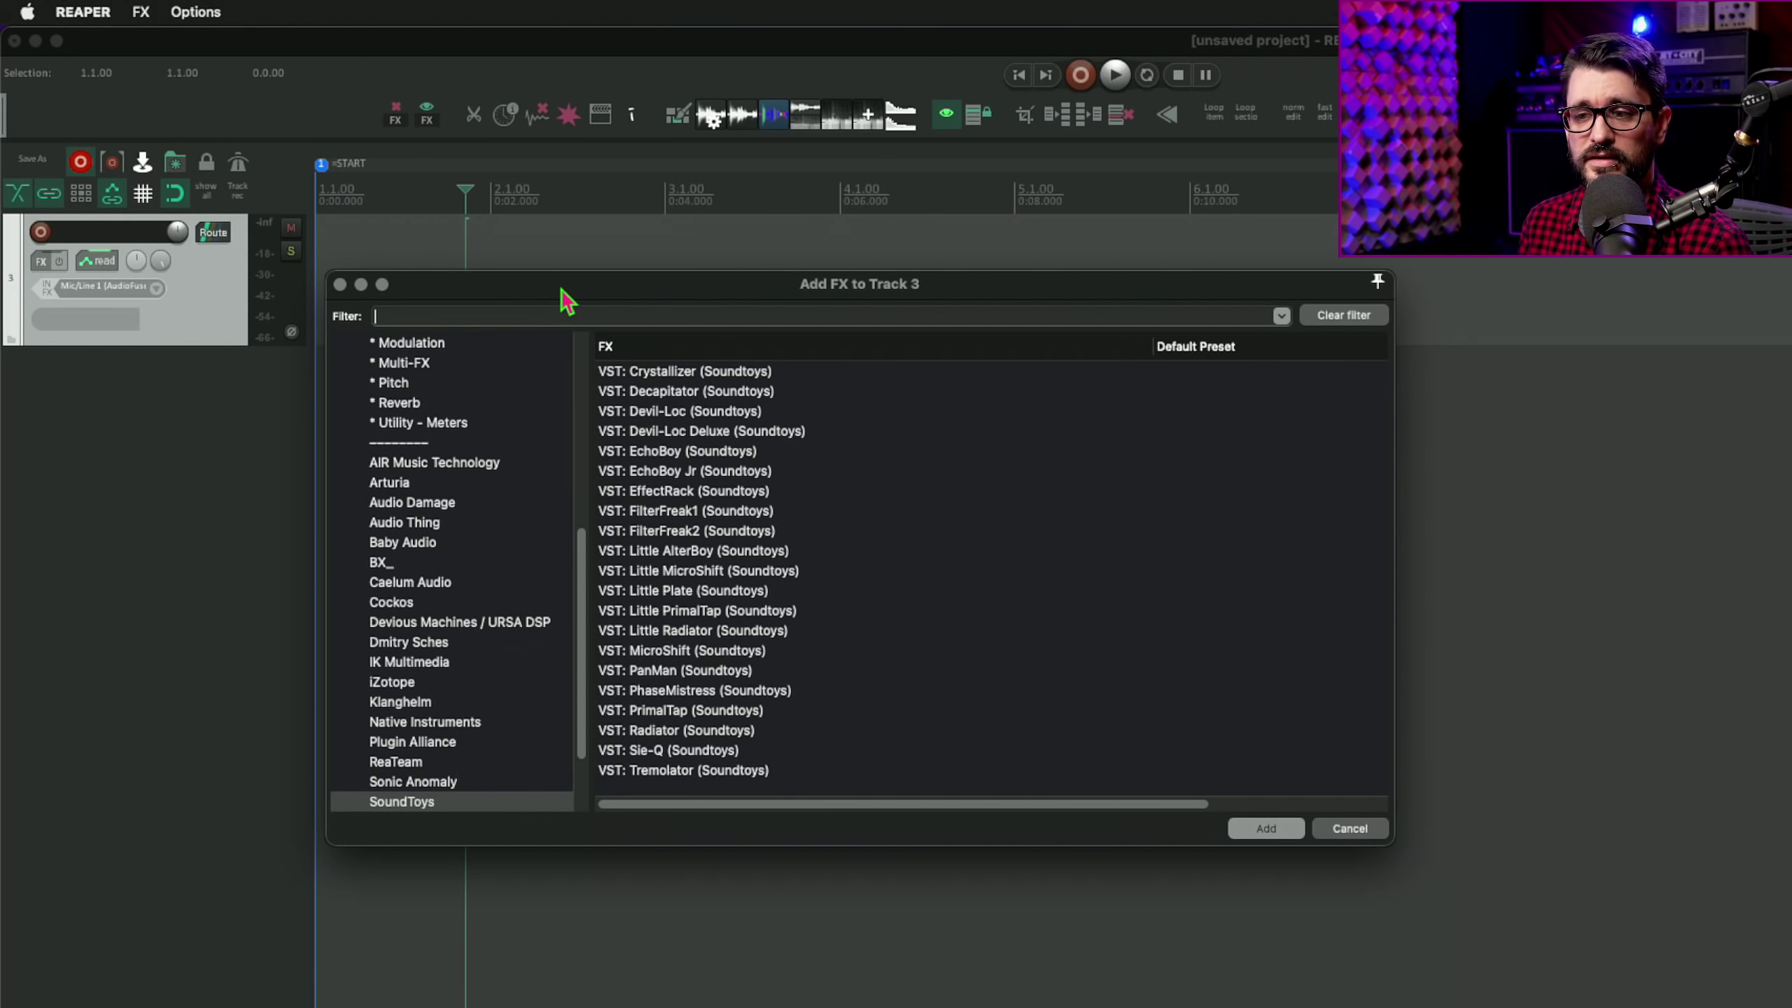
drag(561, 287, 541, 255)
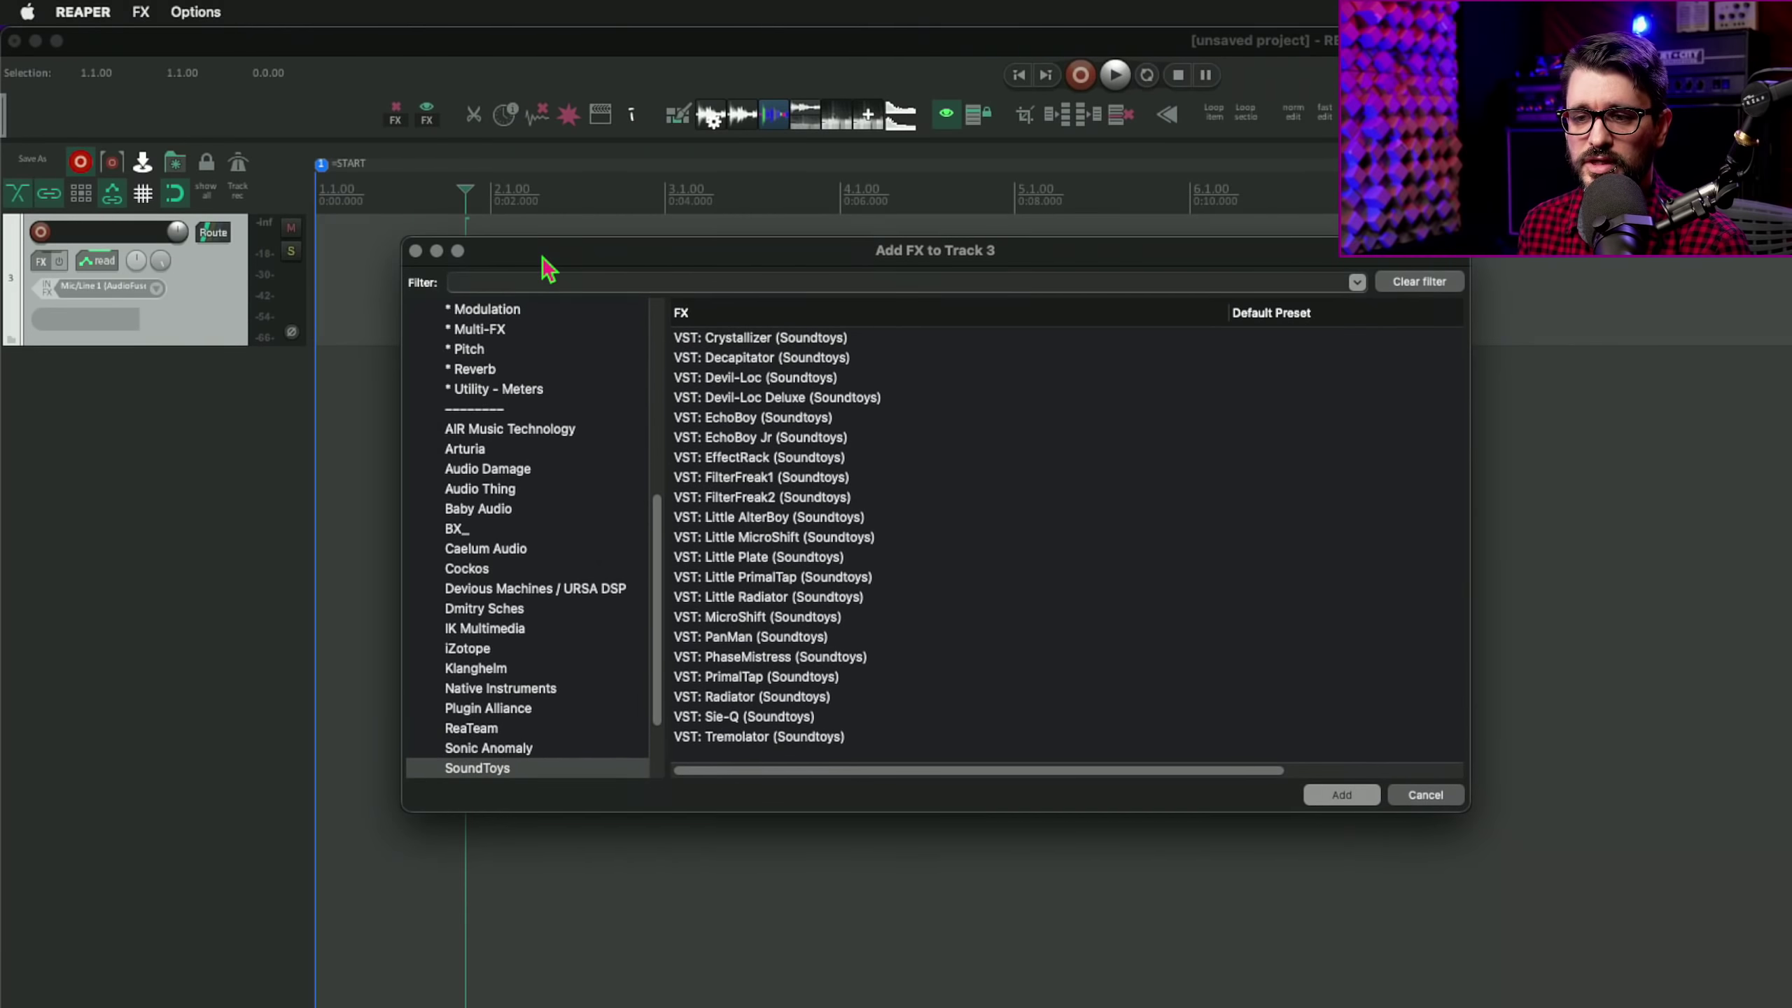
click(760, 380)
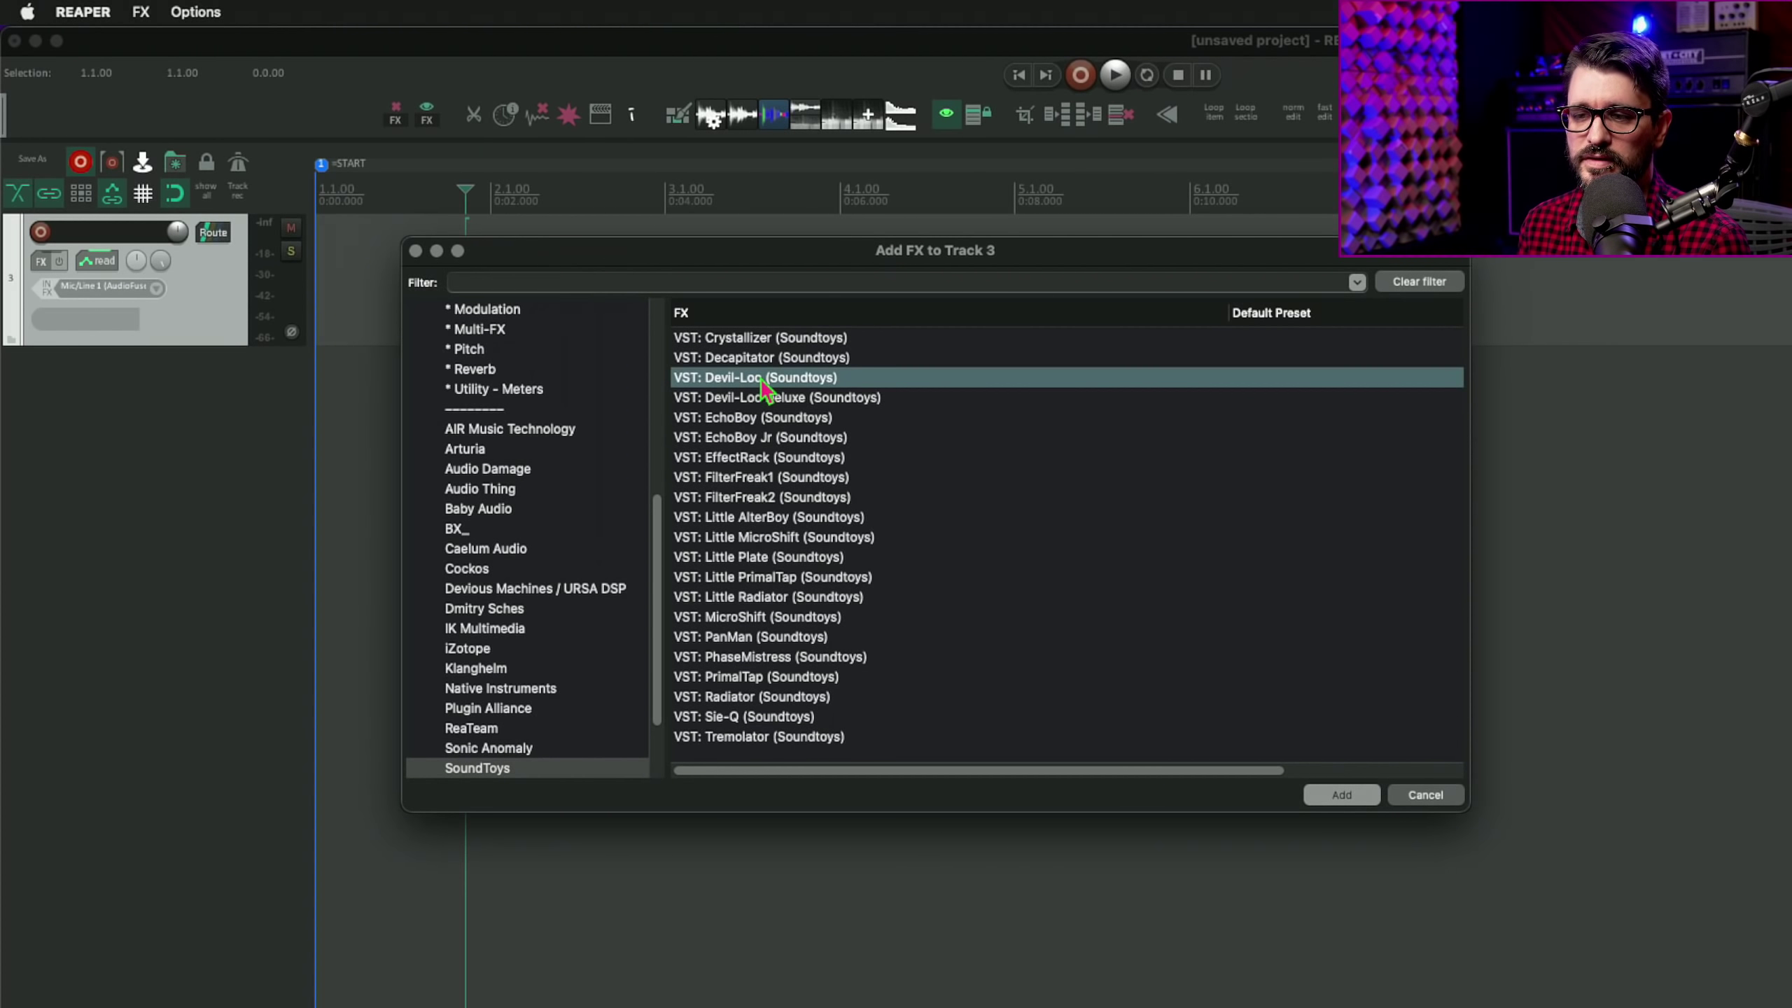
key(Return)
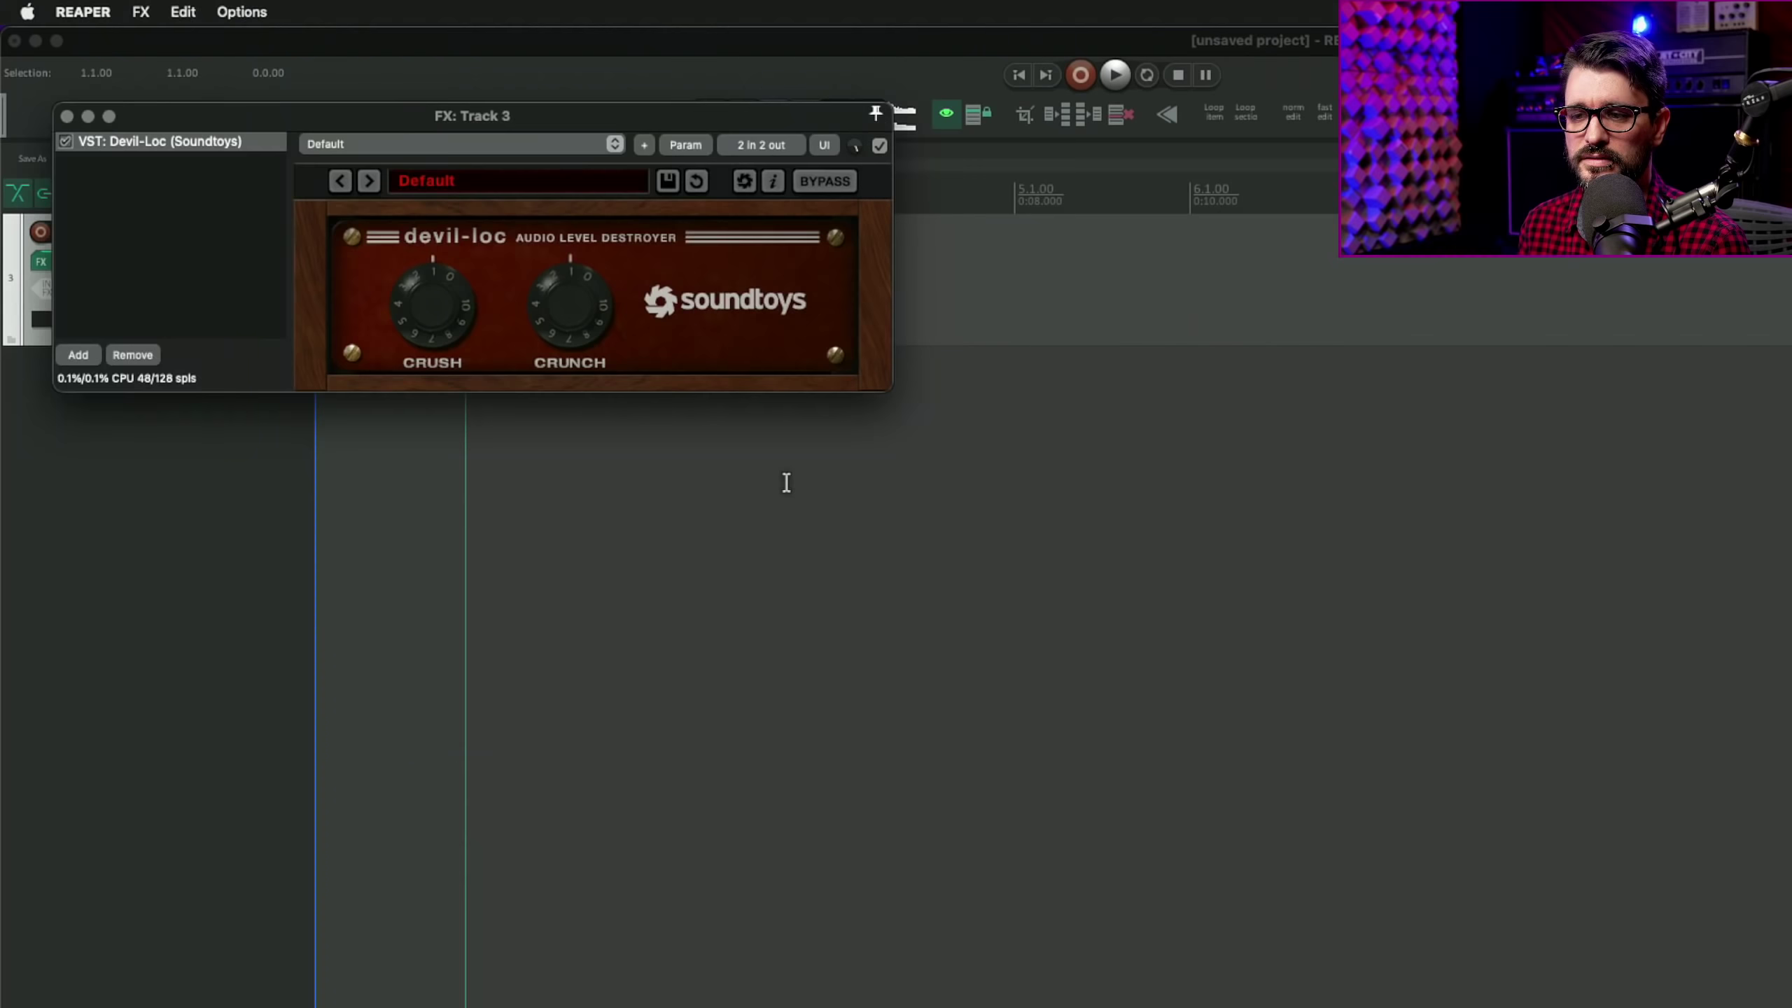
drag(524, 120, 784, 284)
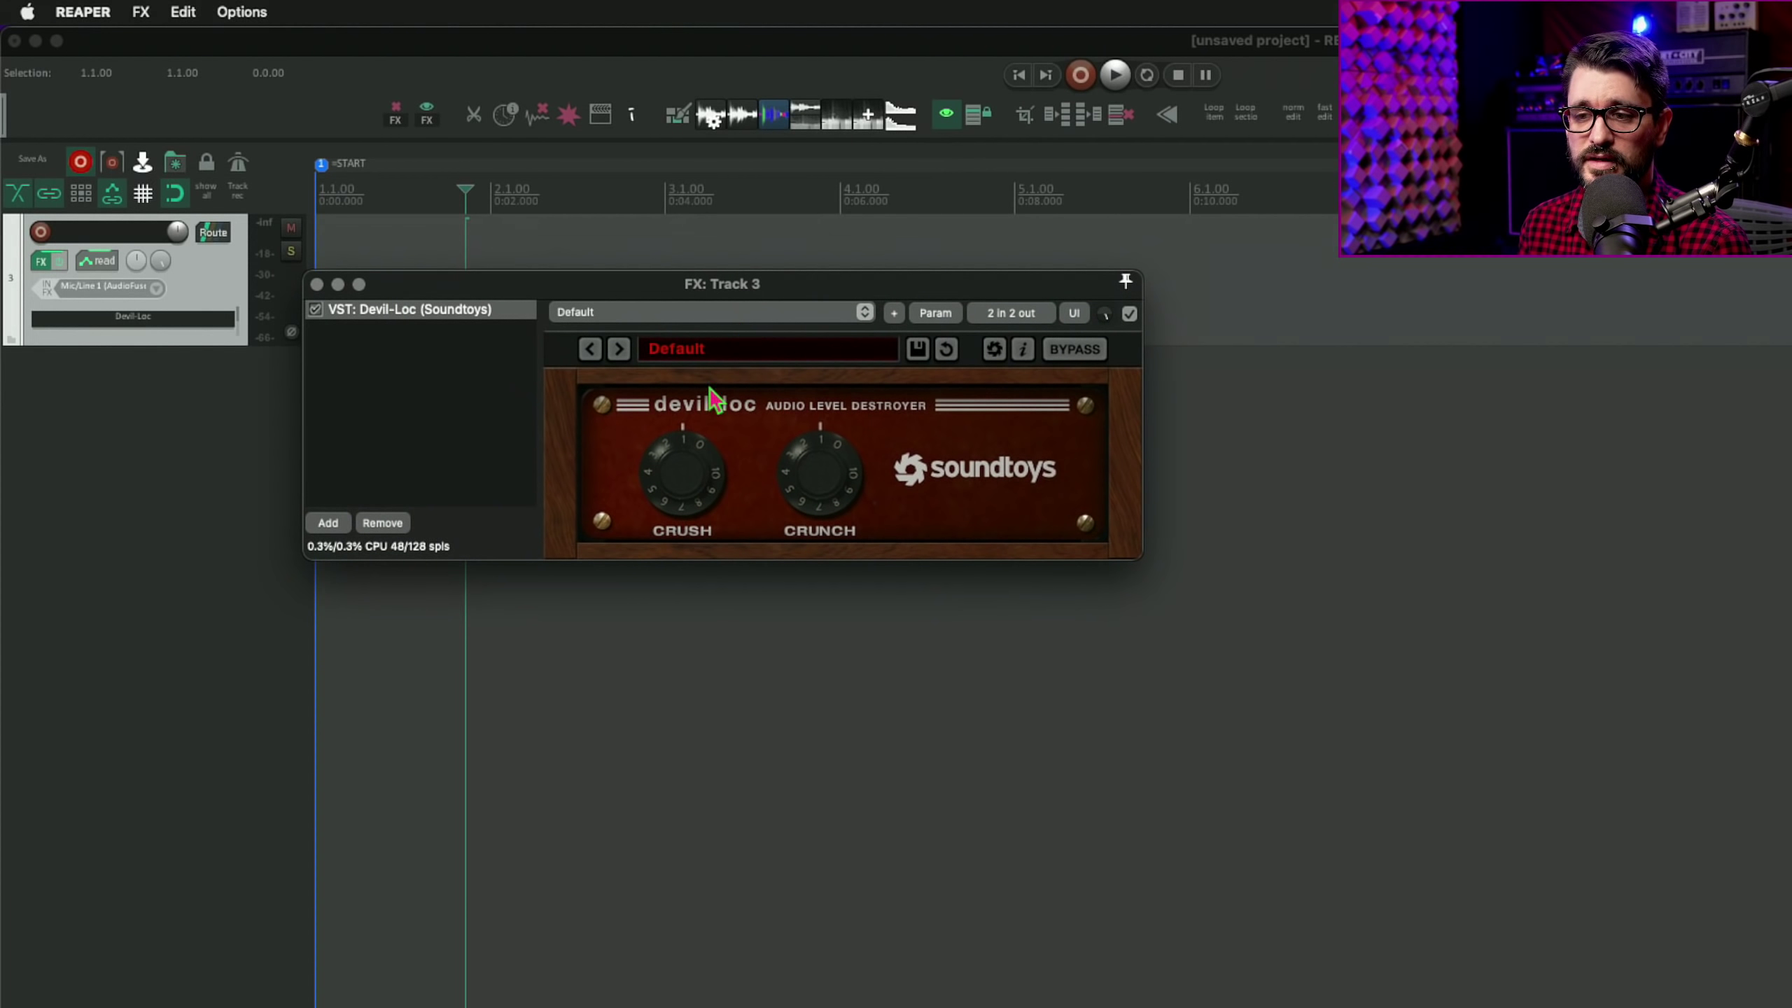
drag(534, 285, 549, 298)
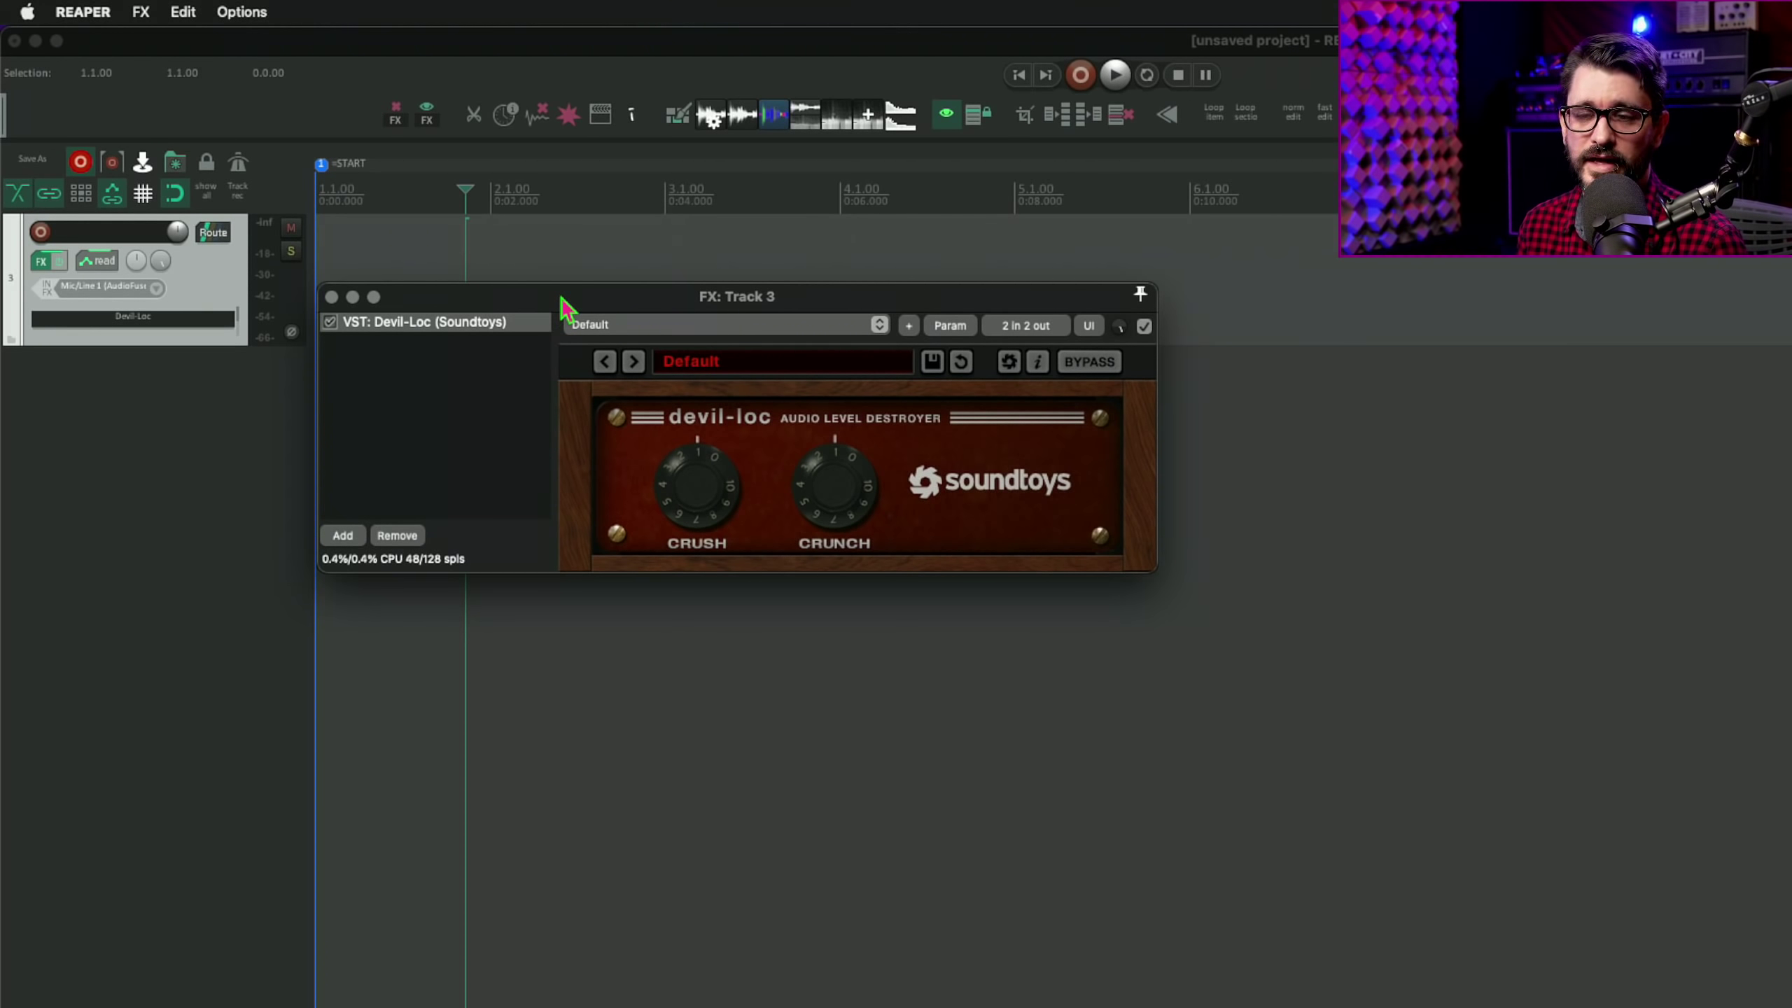
drag(562, 298, 567, 287)
Step: Open the preferences and go through the settings pages listed below Mouse Modifiers
click(241, 282)
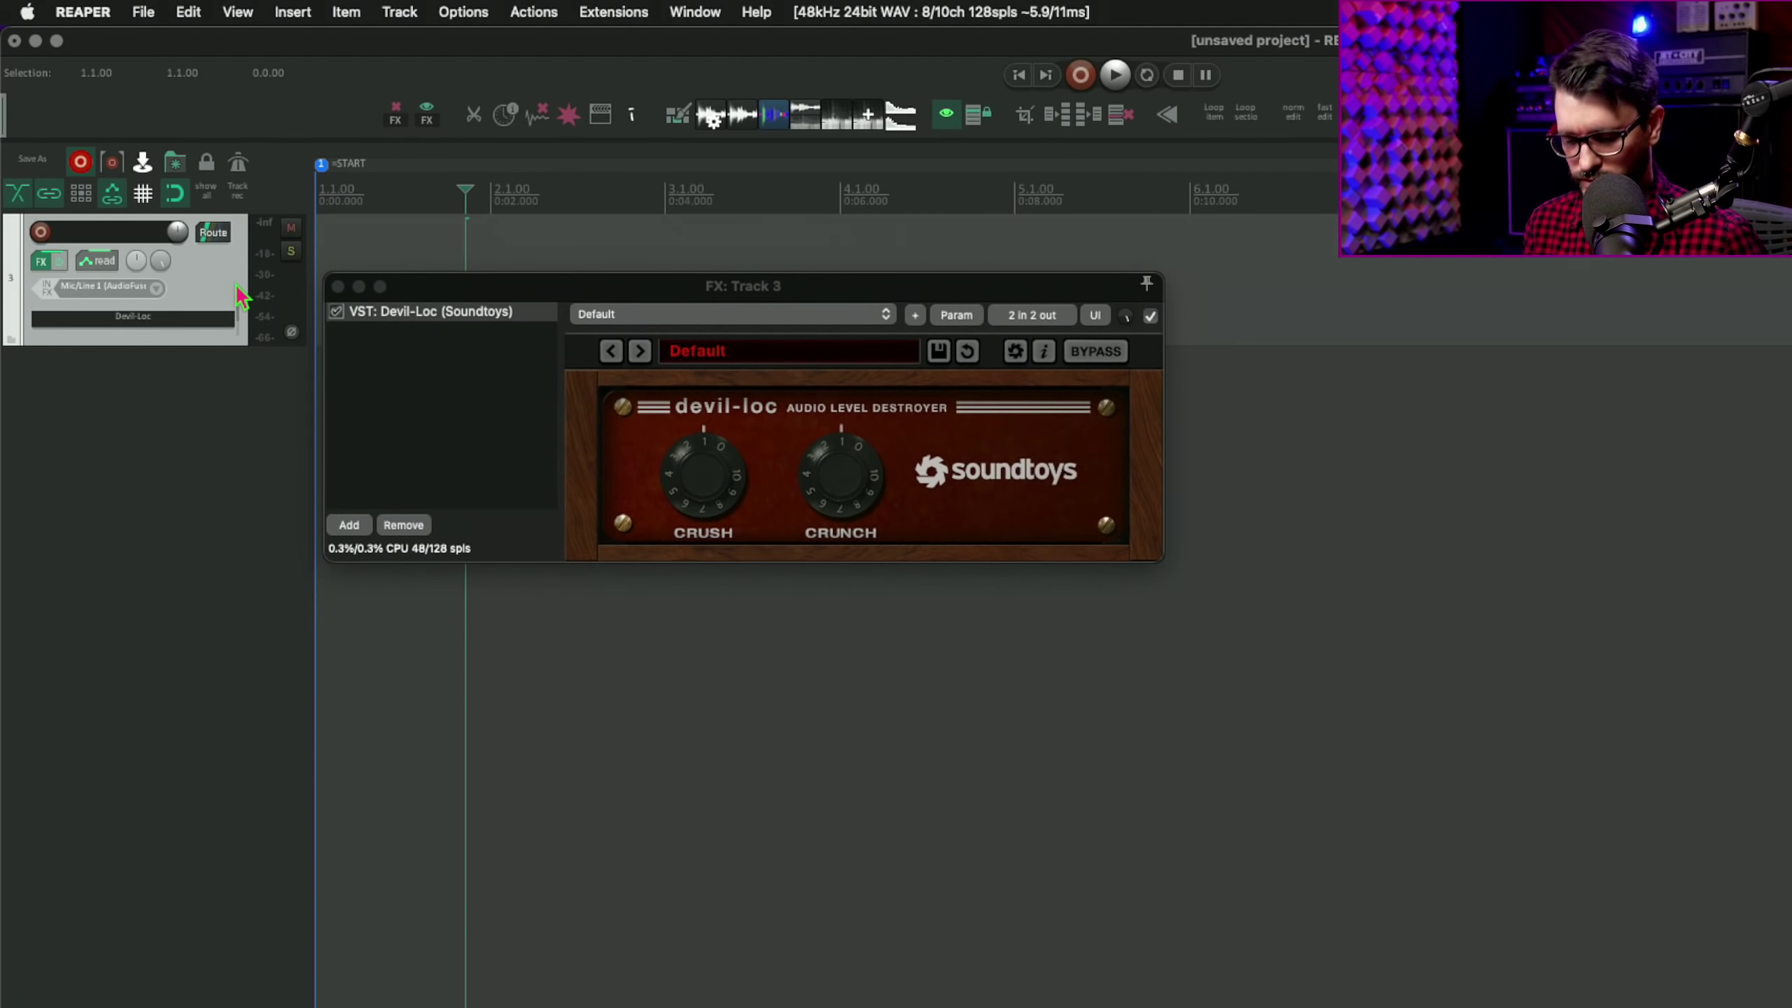
key(super+comma)
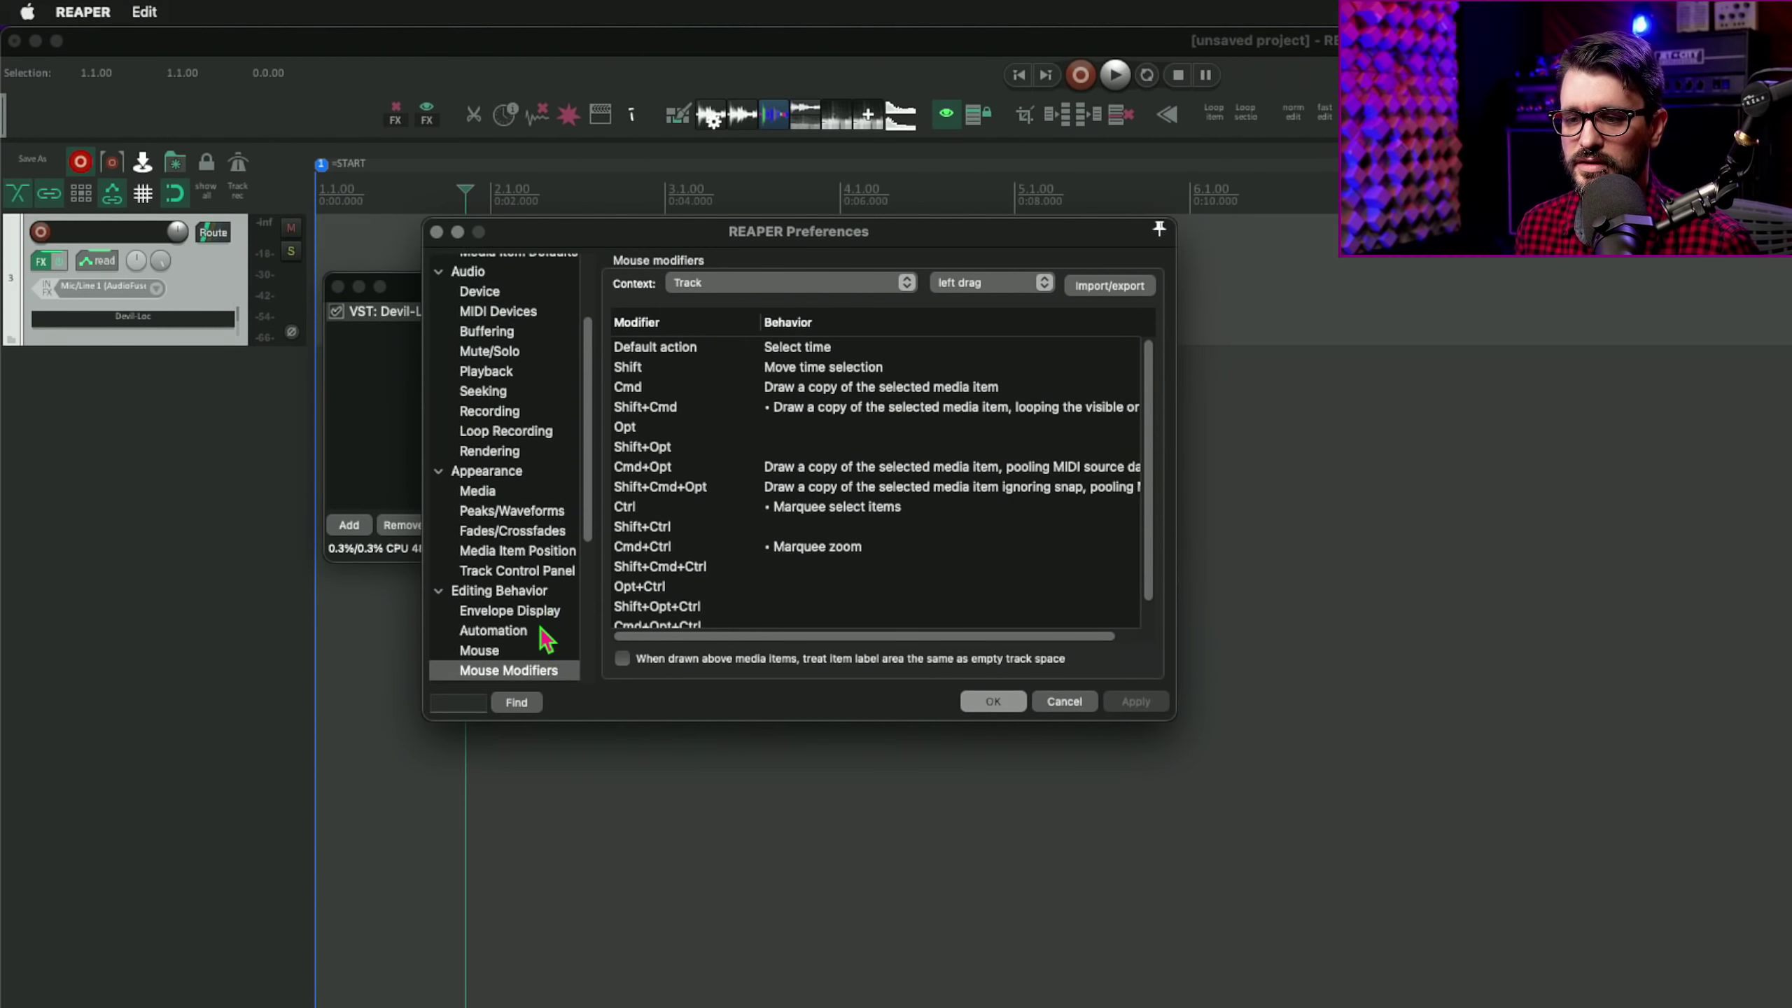
scroll(546, 639, down, 5)
click(518, 519)
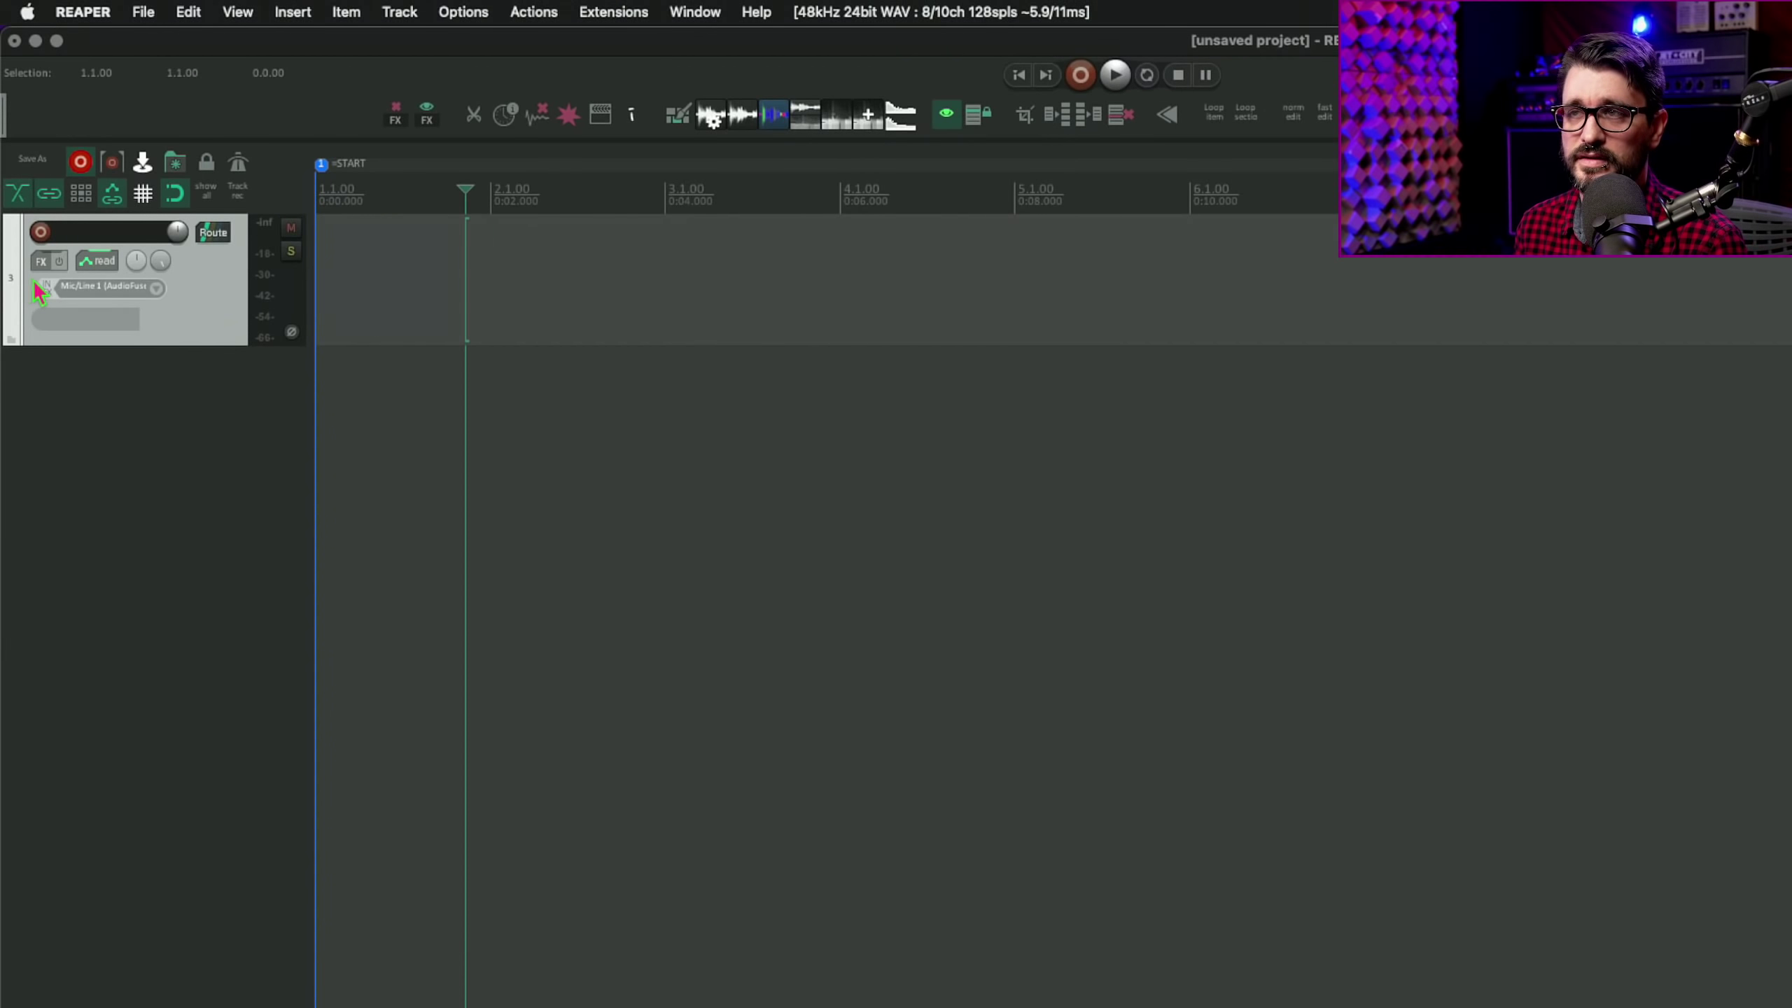
Step: Open the FX browser for track 3 and arrange it beside the track's empty FX chain window
click(42, 287)
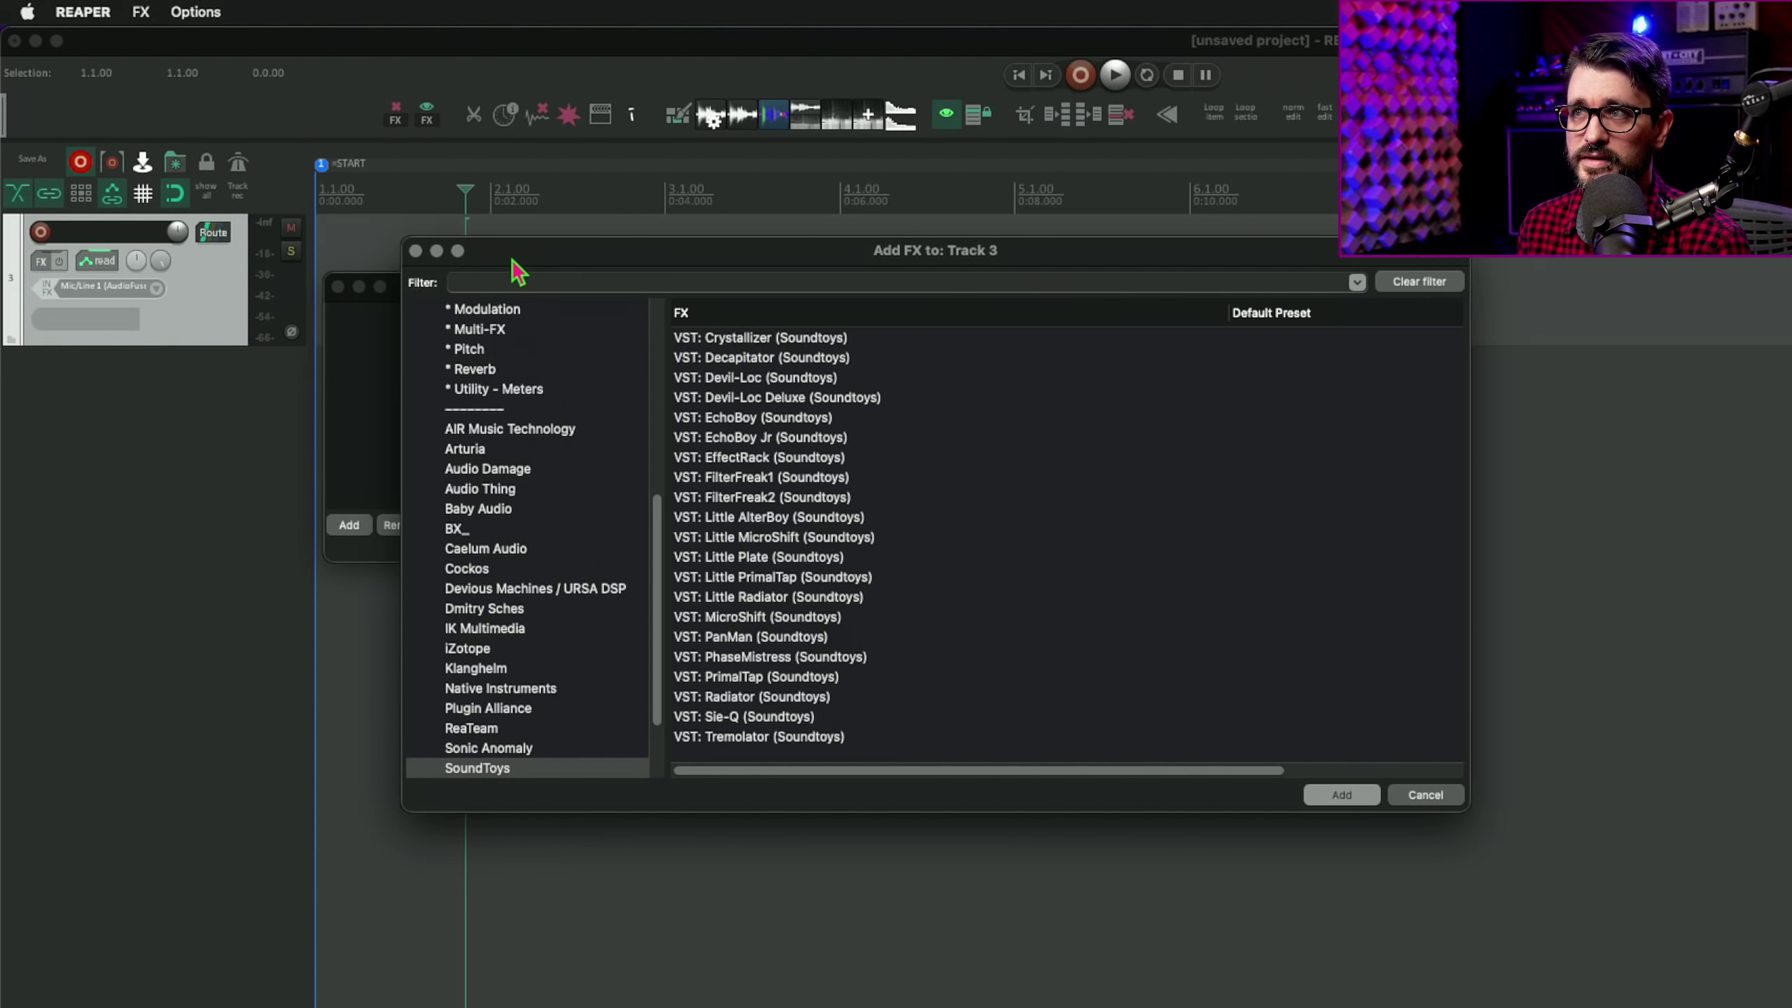
drag(512, 252, 1019, 308)
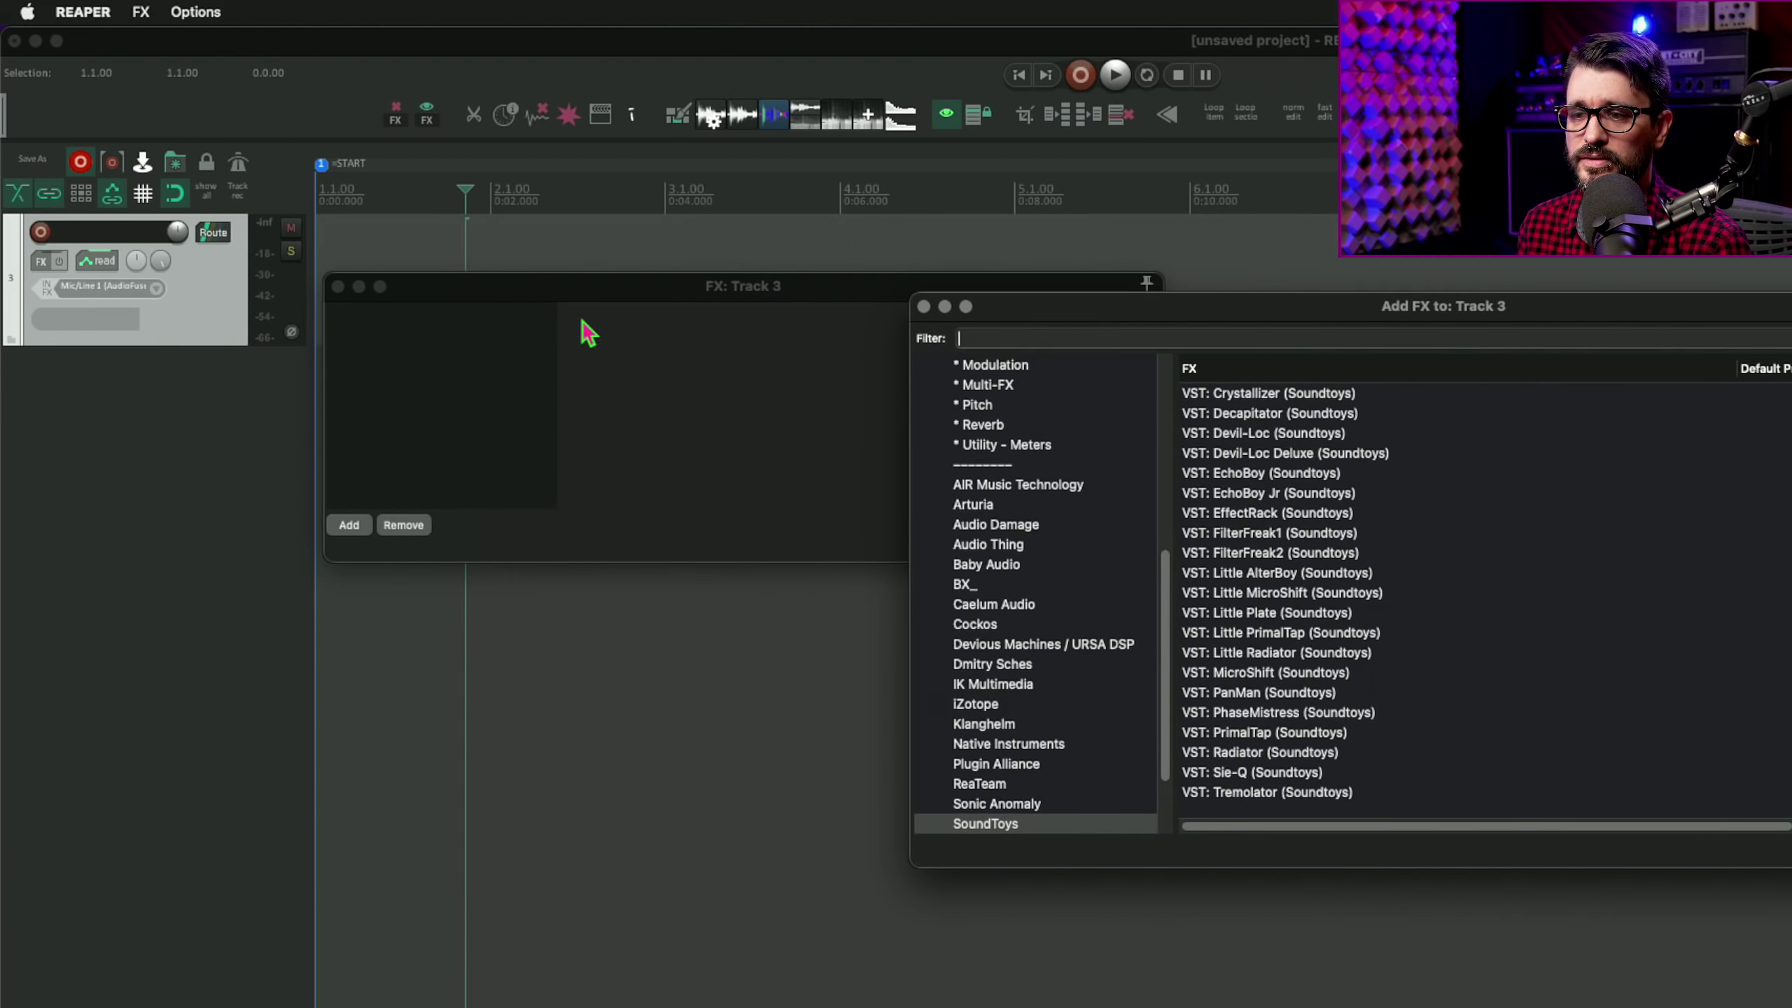
drag(568, 298, 355, 377)
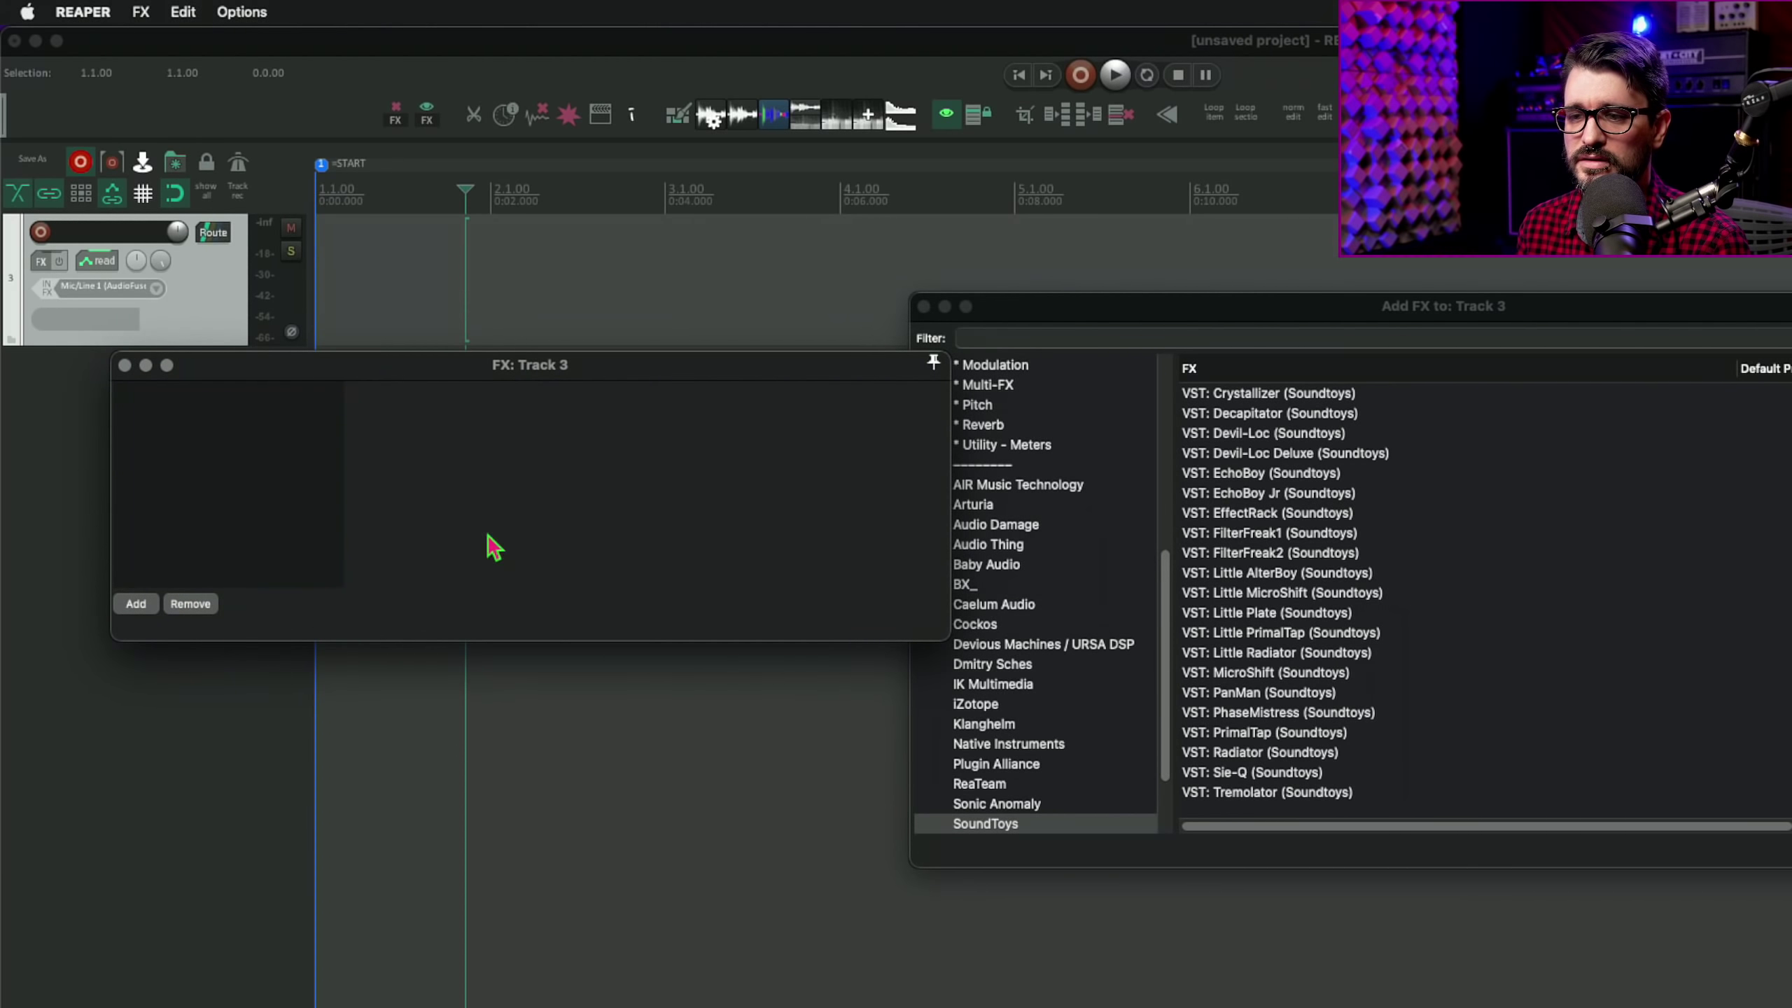
drag(1099, 318, 1051, 281)
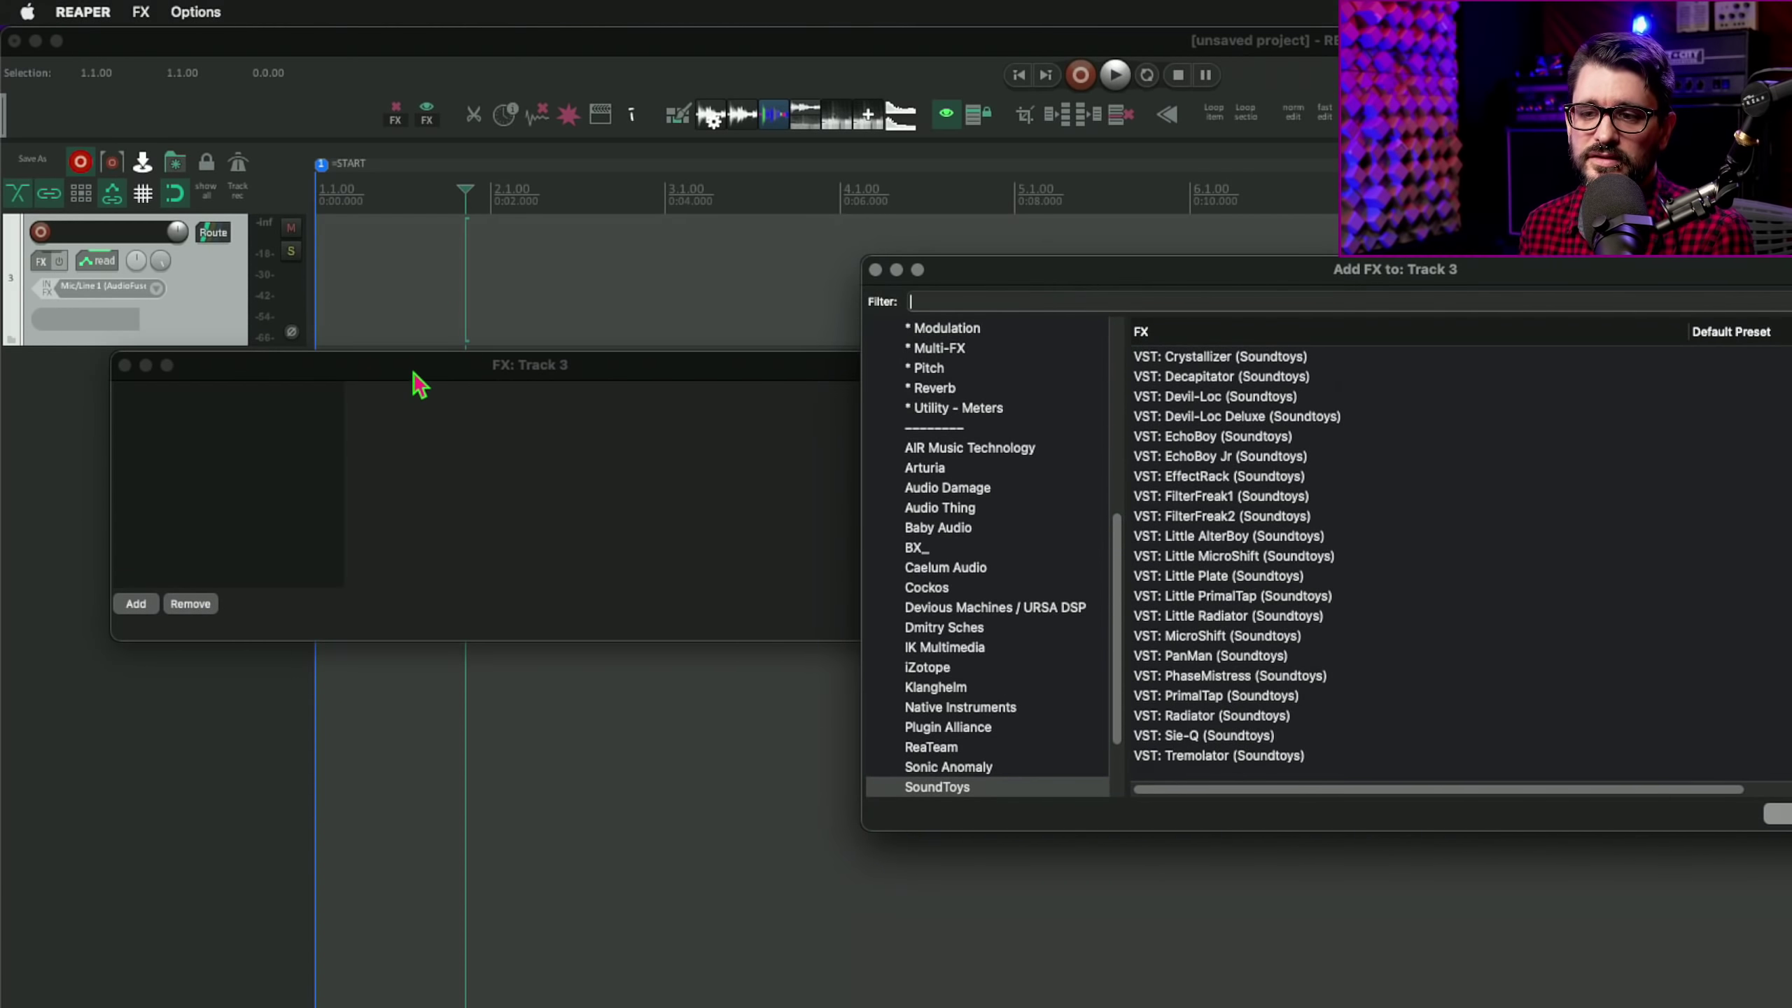
drag(420, 372, 443, 299)
Step: Try to paste an effect into track 3's empty FX chain
right_click(268, 382)
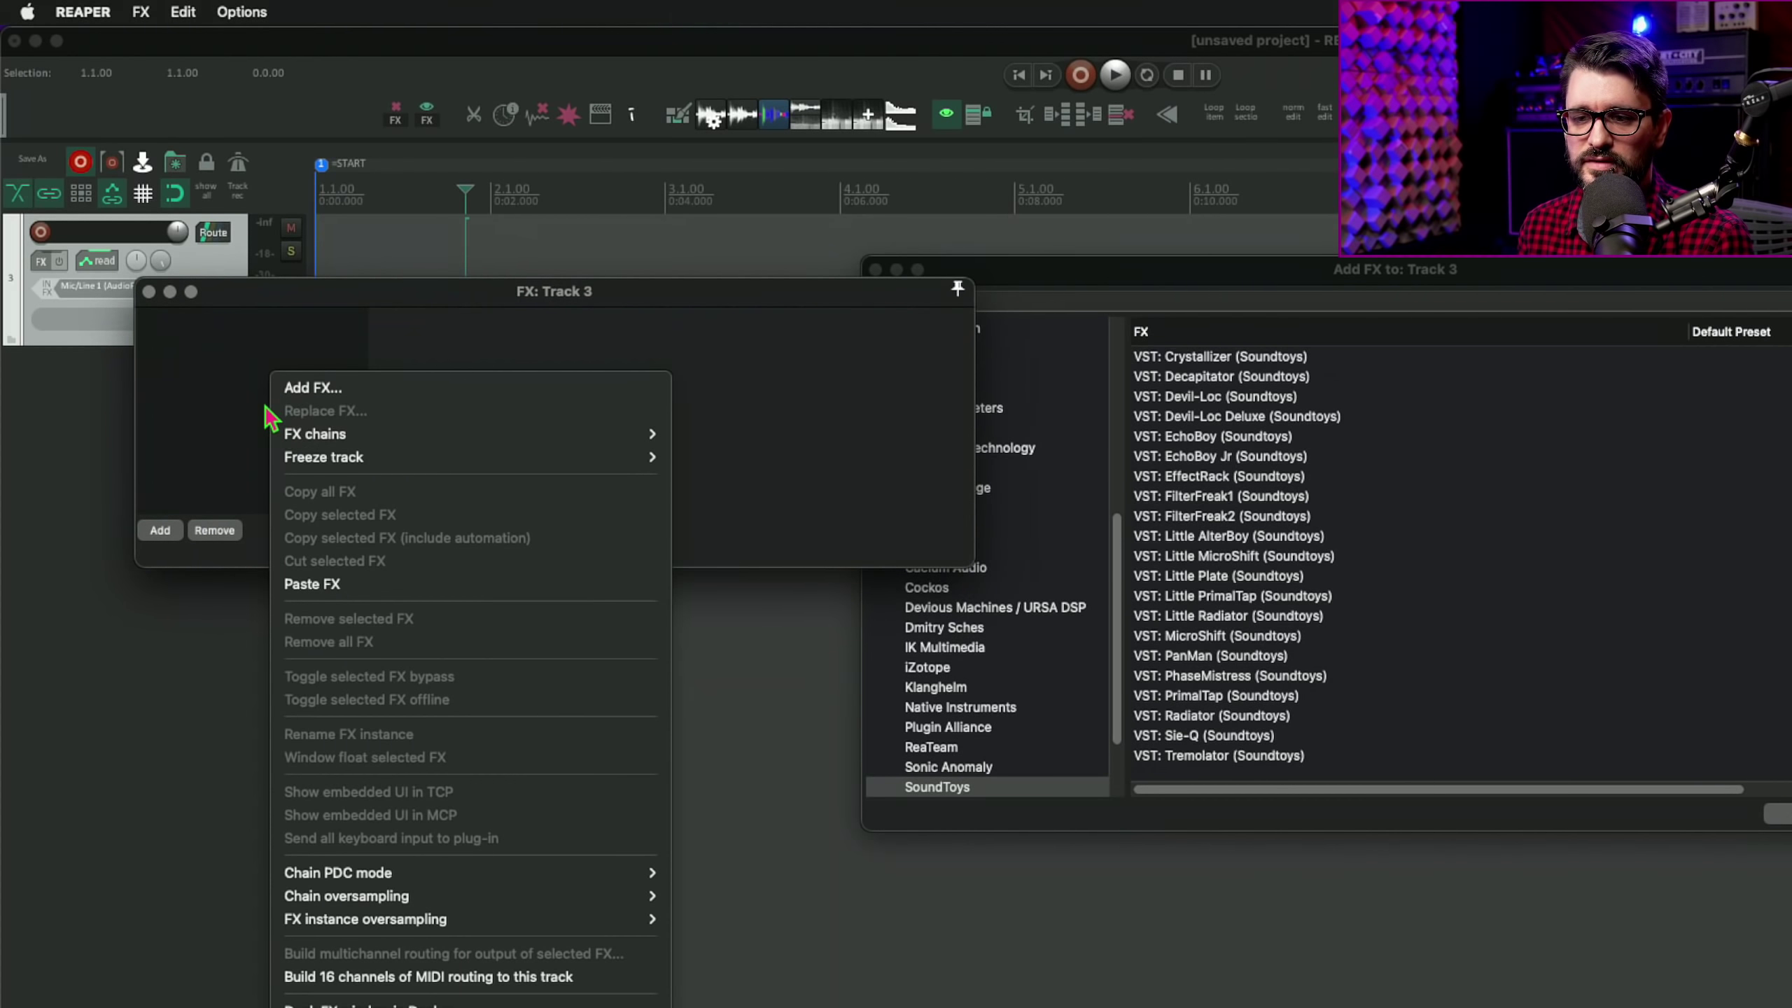
click(353, 587)
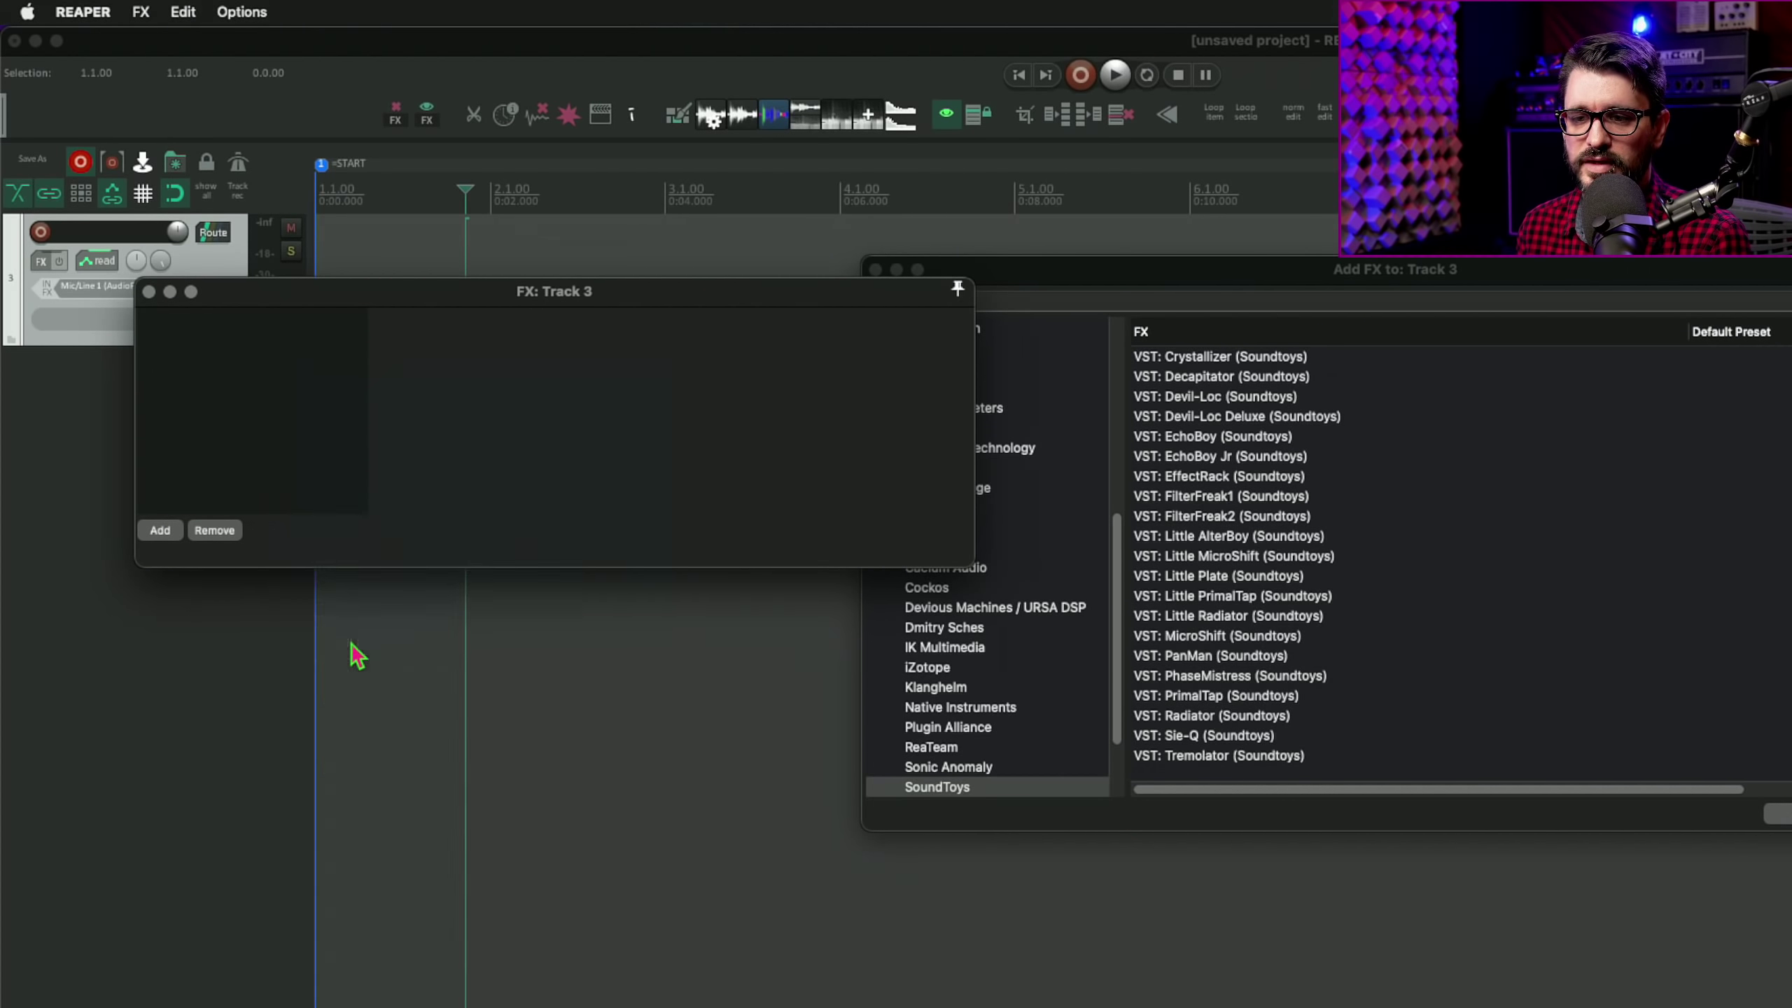
click(1303, 536)
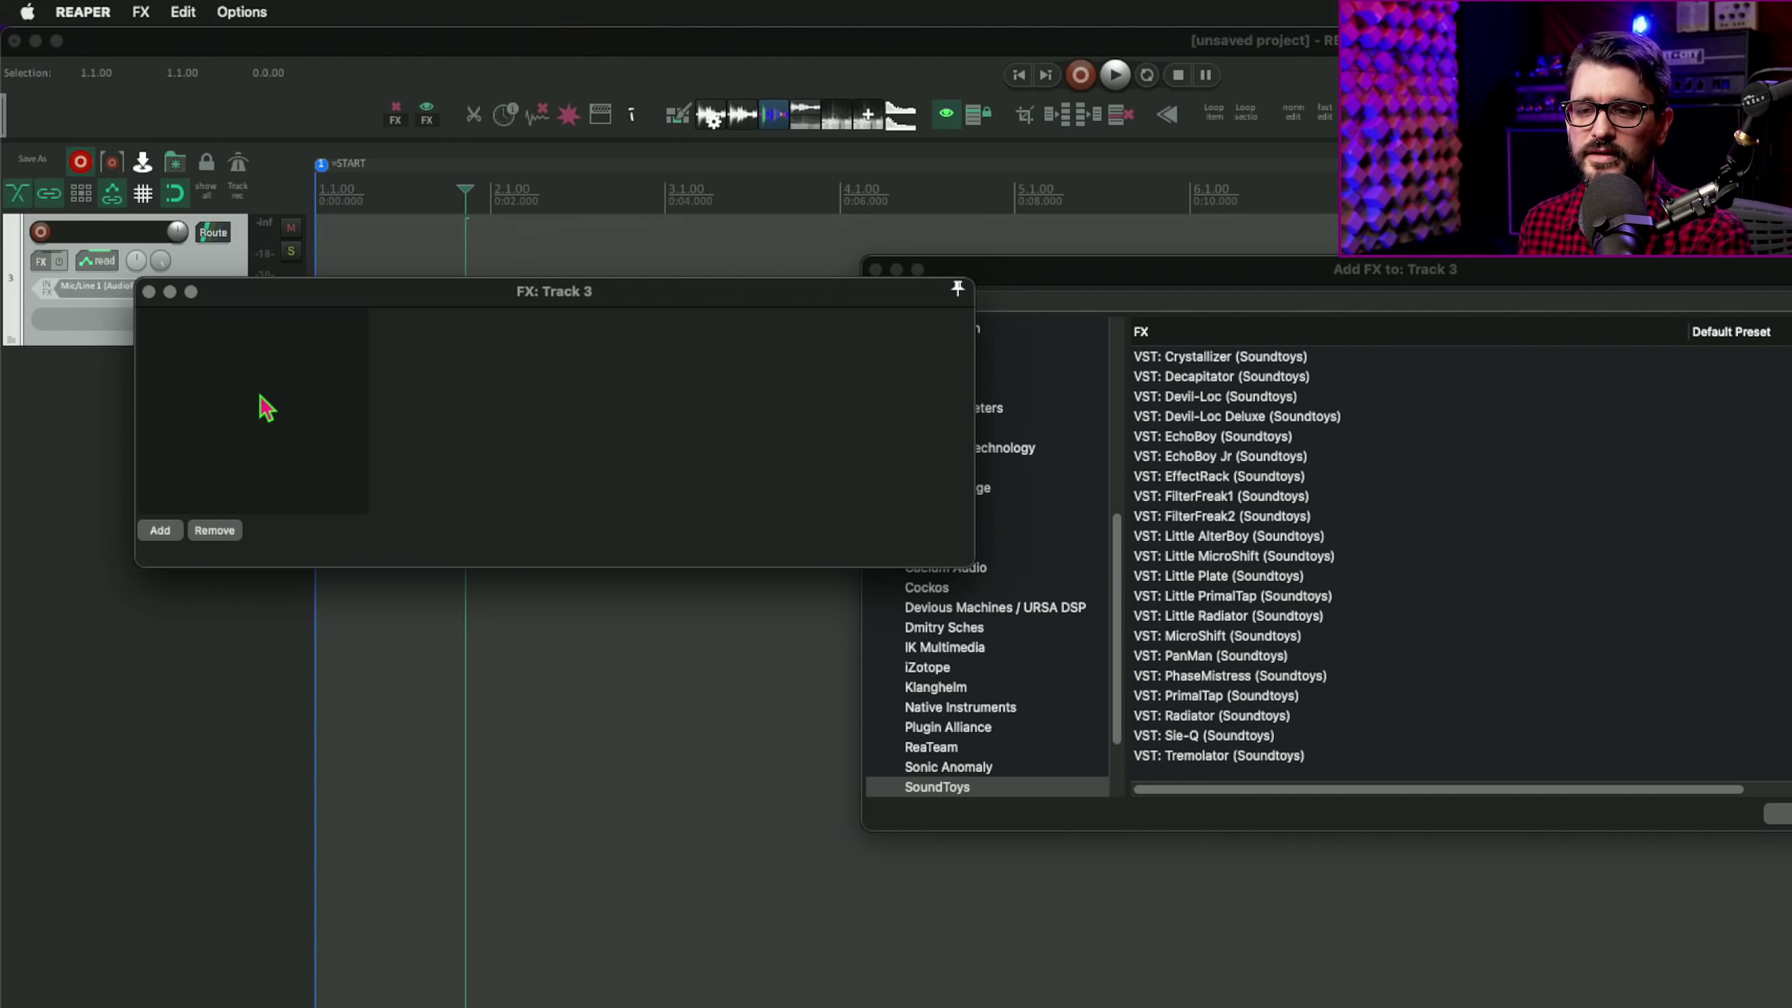
mouse_move(393, 289)
mouse_down()
mouse_move(452, 292)
mouse_move(377, 300)
mouse_up()
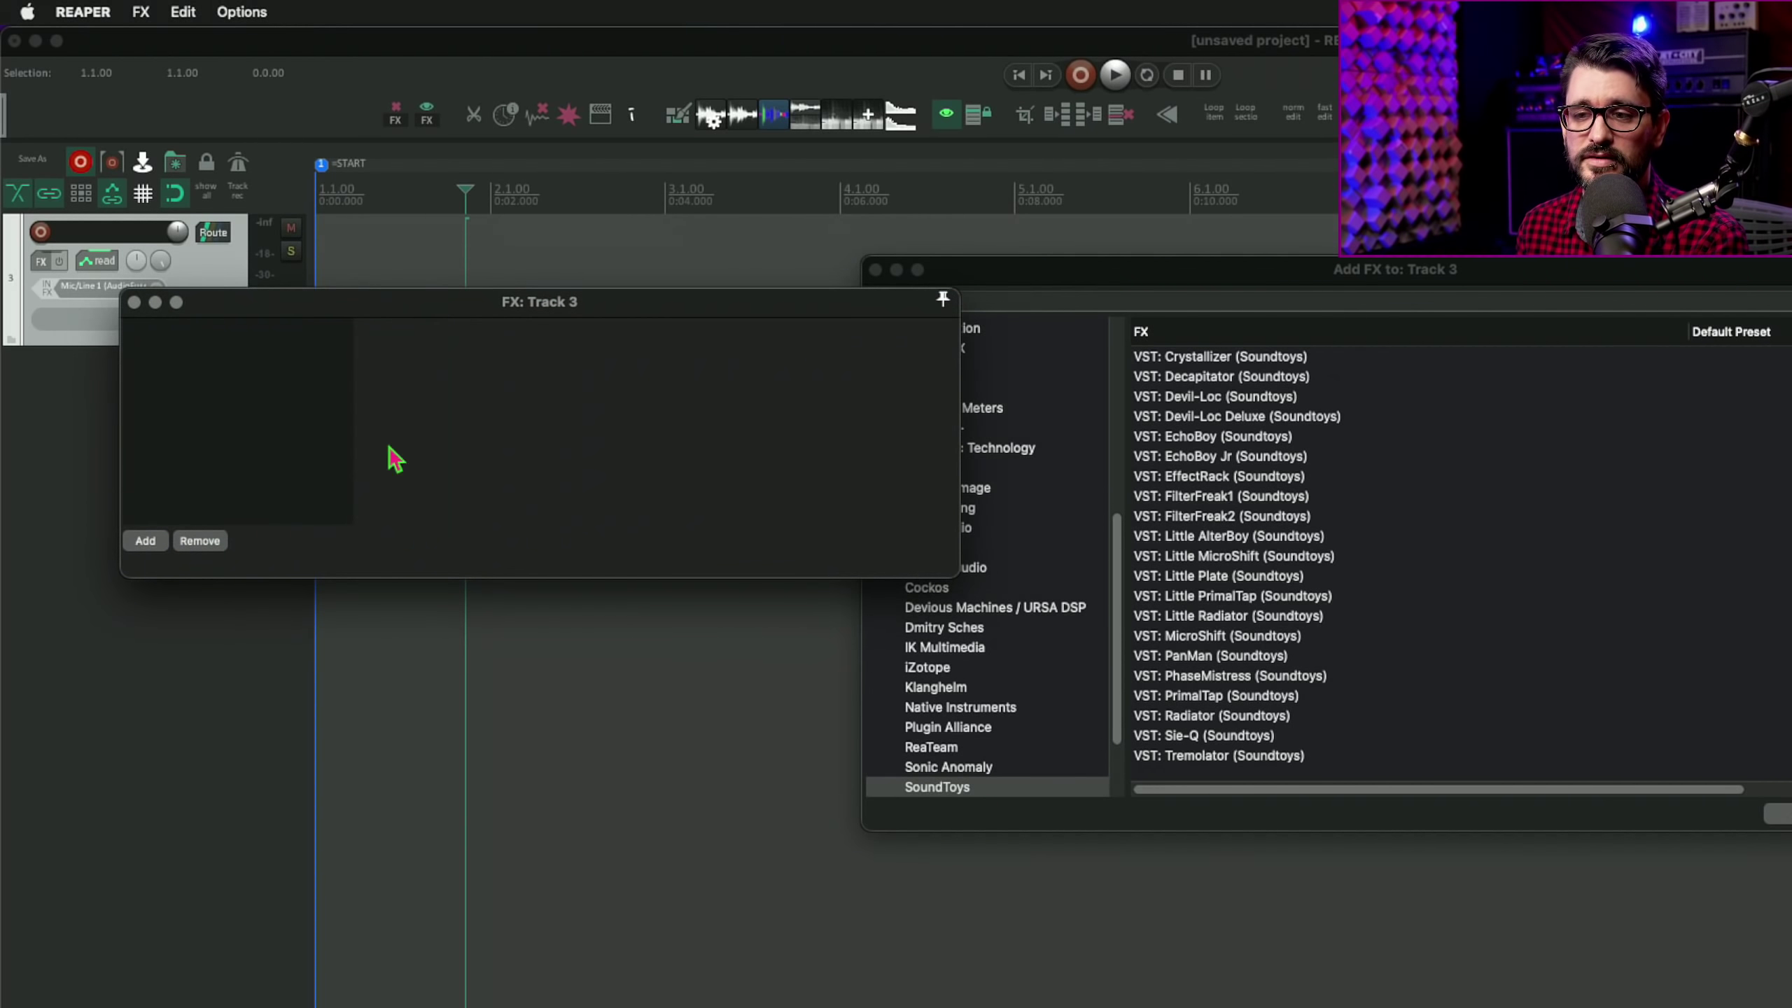
Step: Close track 3's empty FX chain window, select the track and open the preferences
click(98, 438)
key(Escape)
click(195, 289)
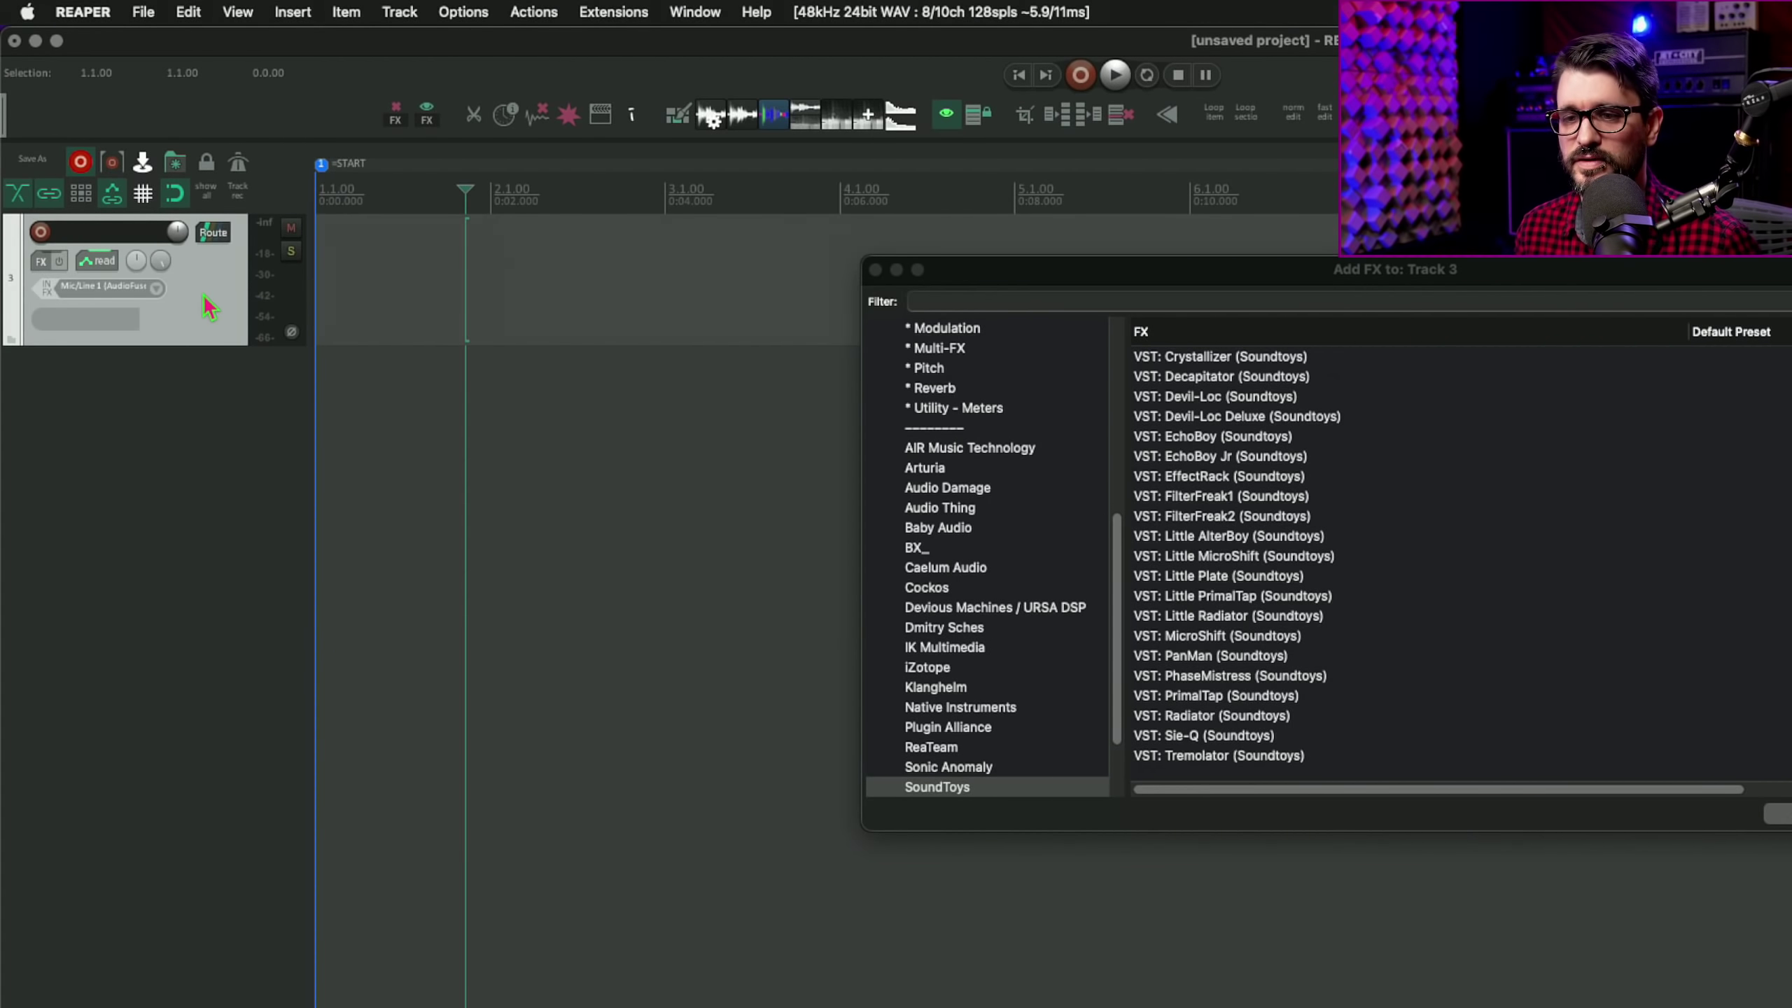
key(super+comma)
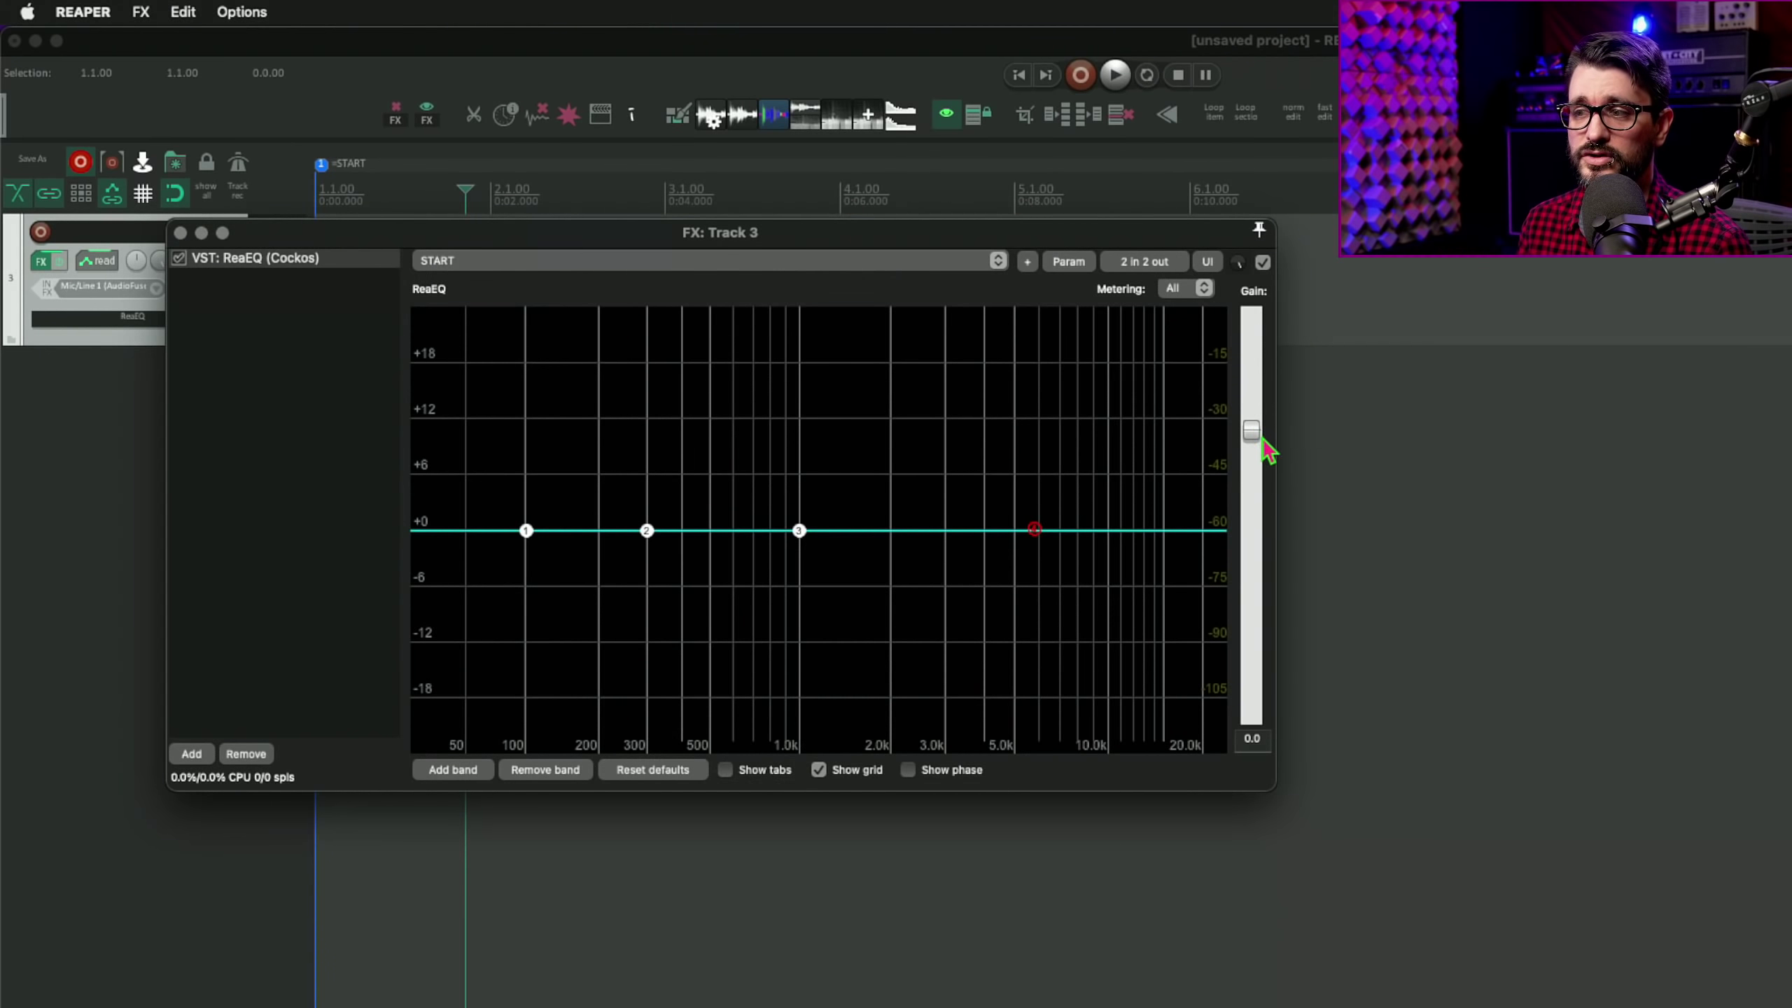
Step: Boost band 3 of ReaEQ by about 9.4 dB at about 916 Hz, and disable the band
mouse_move(1259, 444)
mouse_down()
mouse_move(1253, 525)
mouse_move(1264, 381)
mouse_move(1258, 498)
mouse_move(1256, 448)
mouse_up()
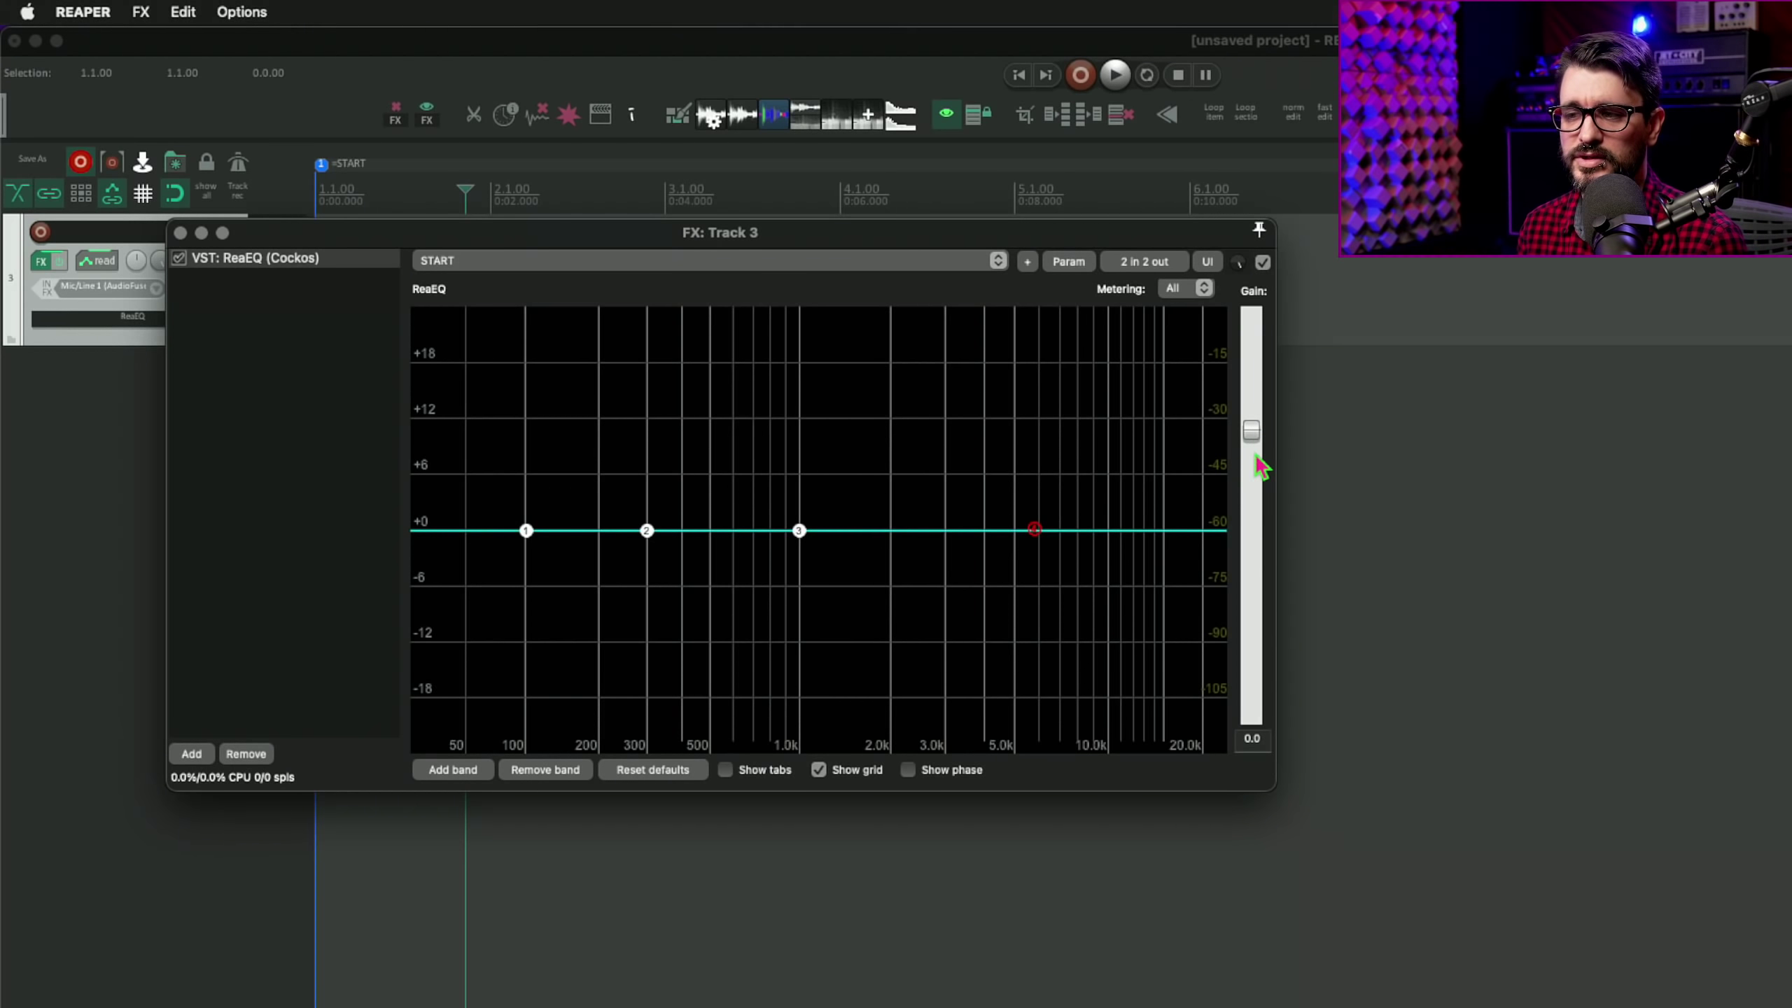
mouse_move(800, 531)
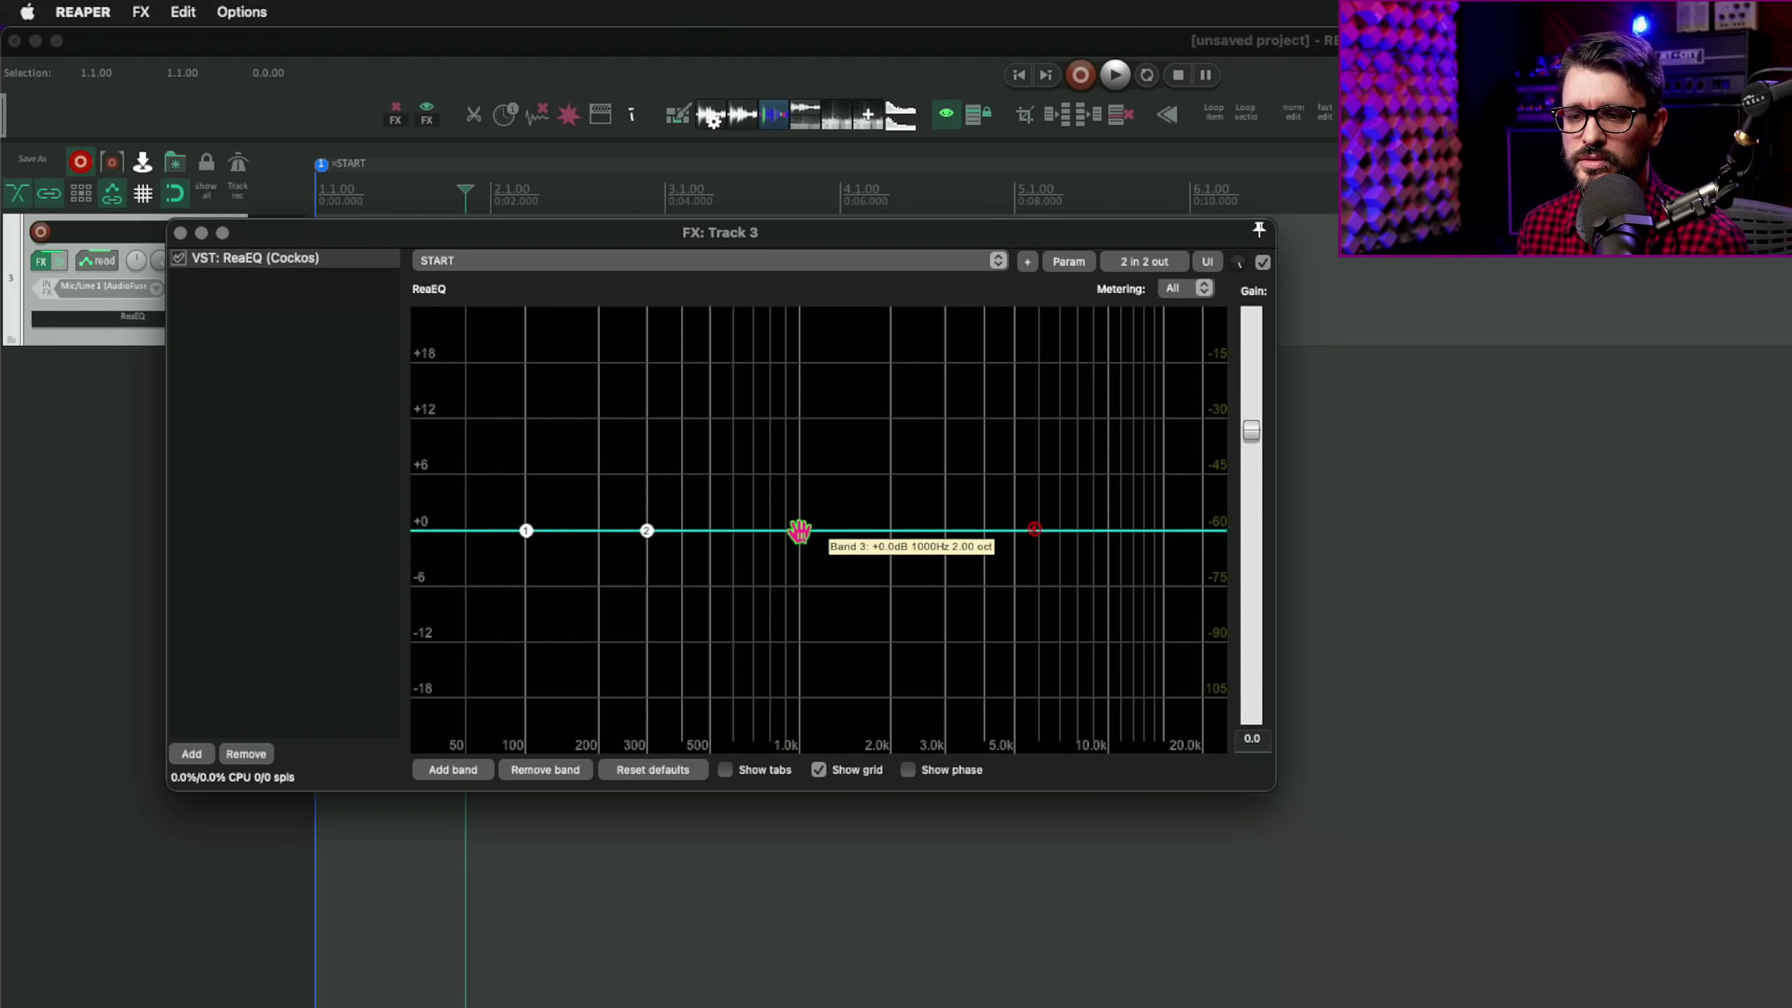
drag(799, 531, 788, 442)
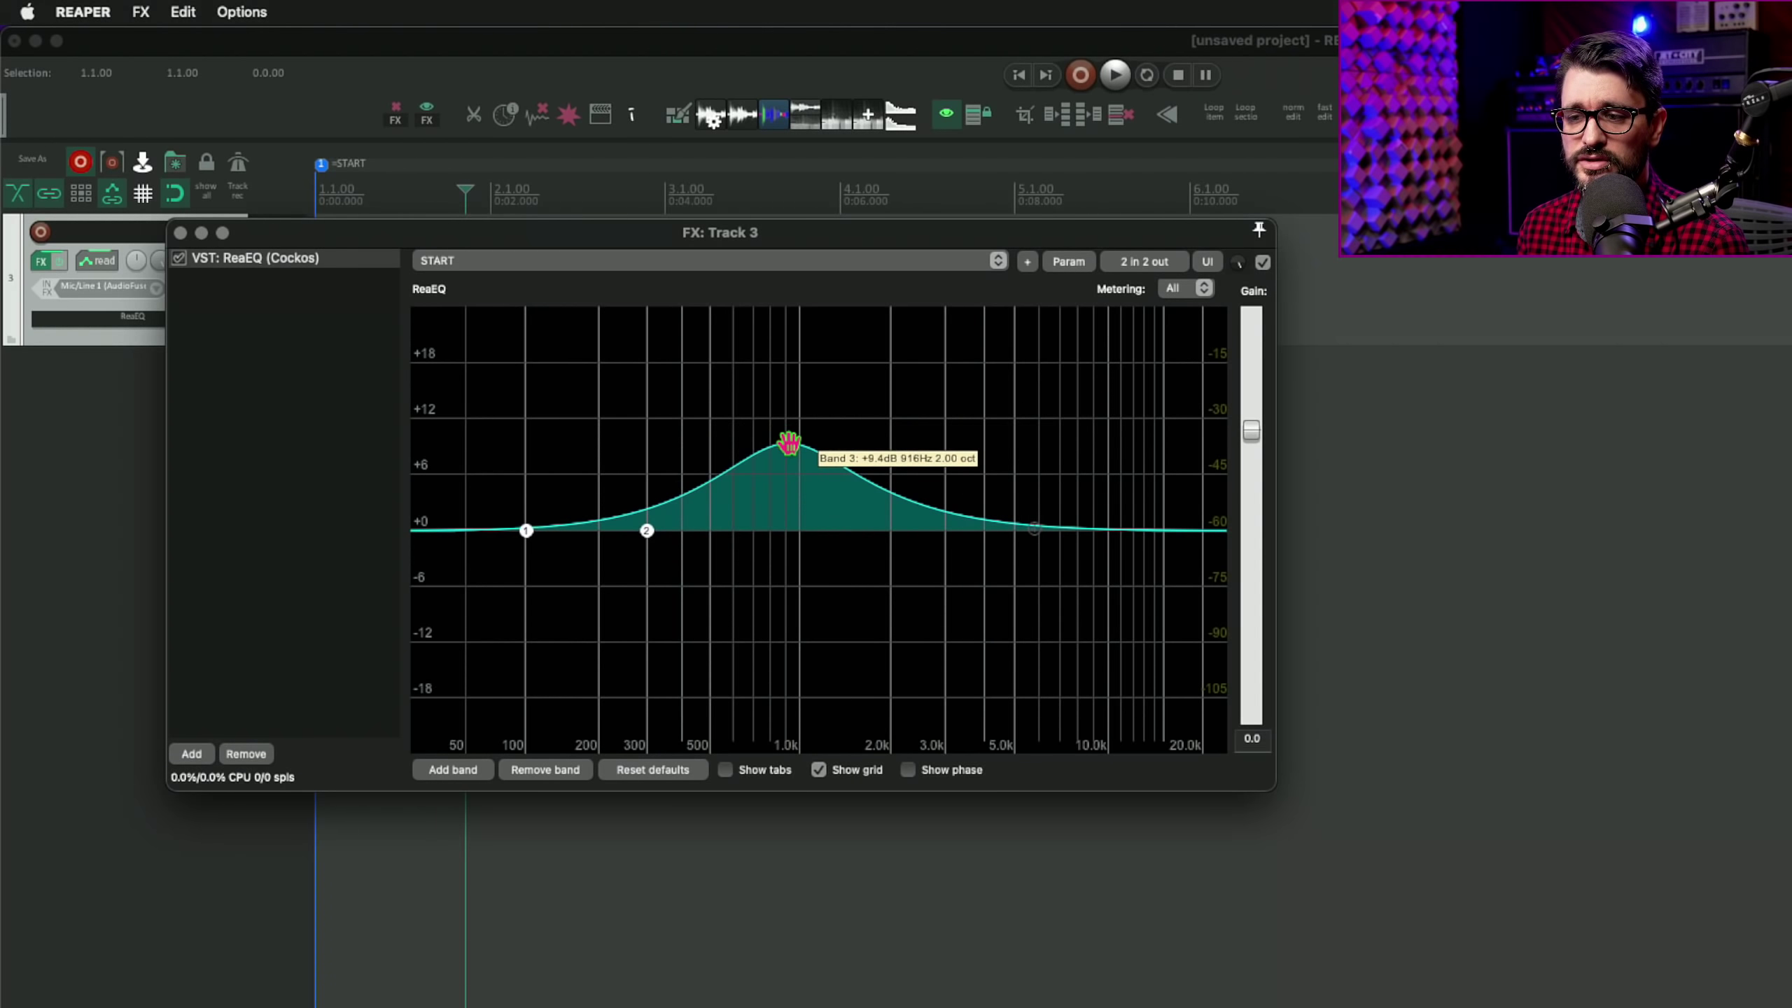
double_click(788, 442)
Step: Move and reset ReaEQ's output gain, and look through the last-touched parameter options and FX parameter list
drag(1244, 440, 1243, 515)
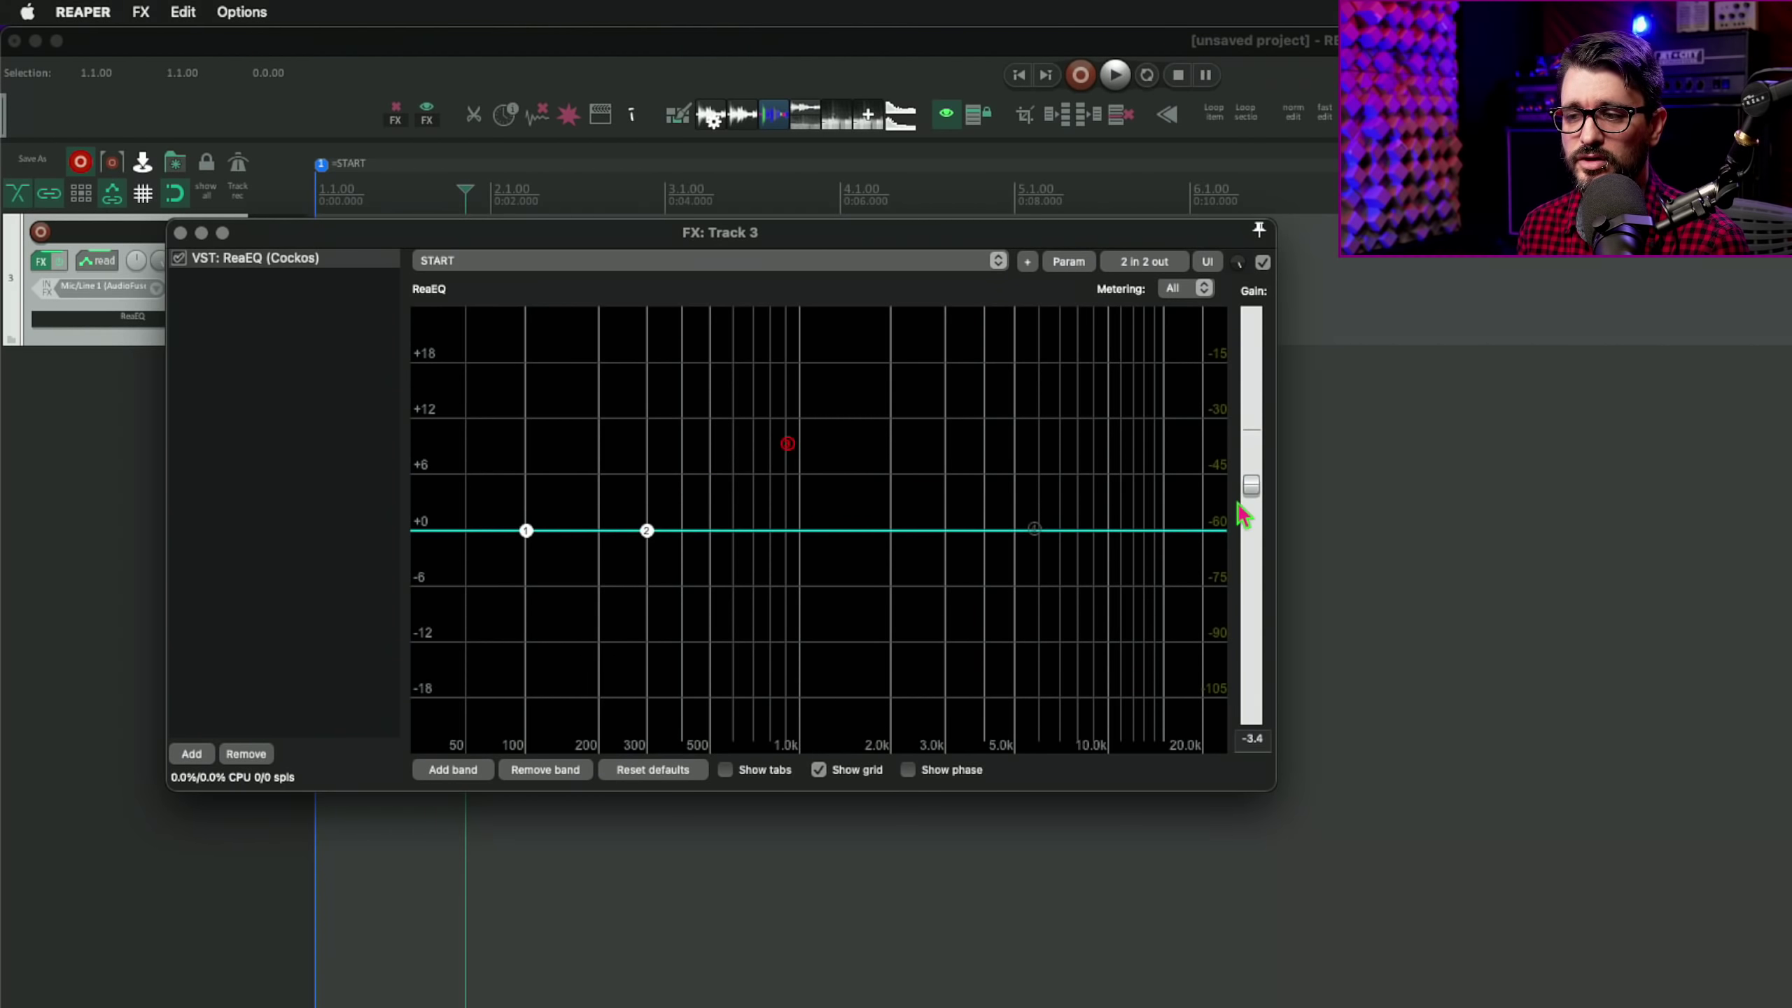
double_click(1244, 483)
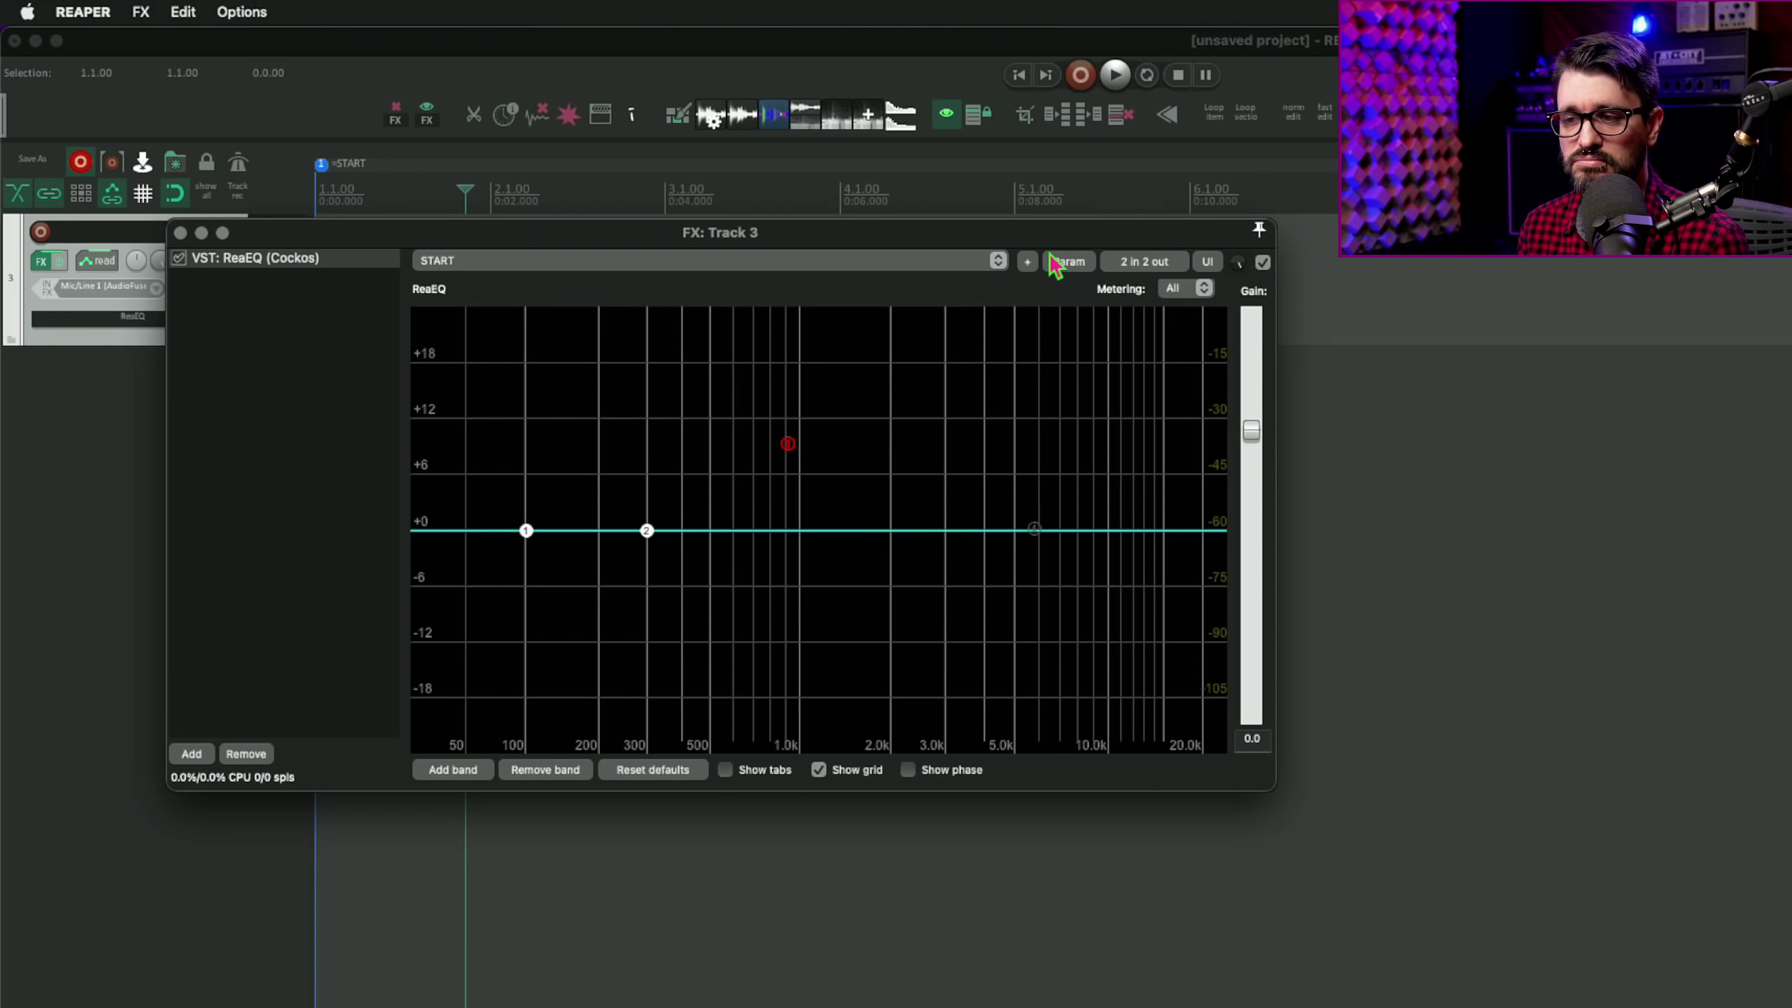
mouse_move(1248, 440)
mouse_down()
mouse_move(1248, 466)
mouse_move(1261, 444)
mouse_up()
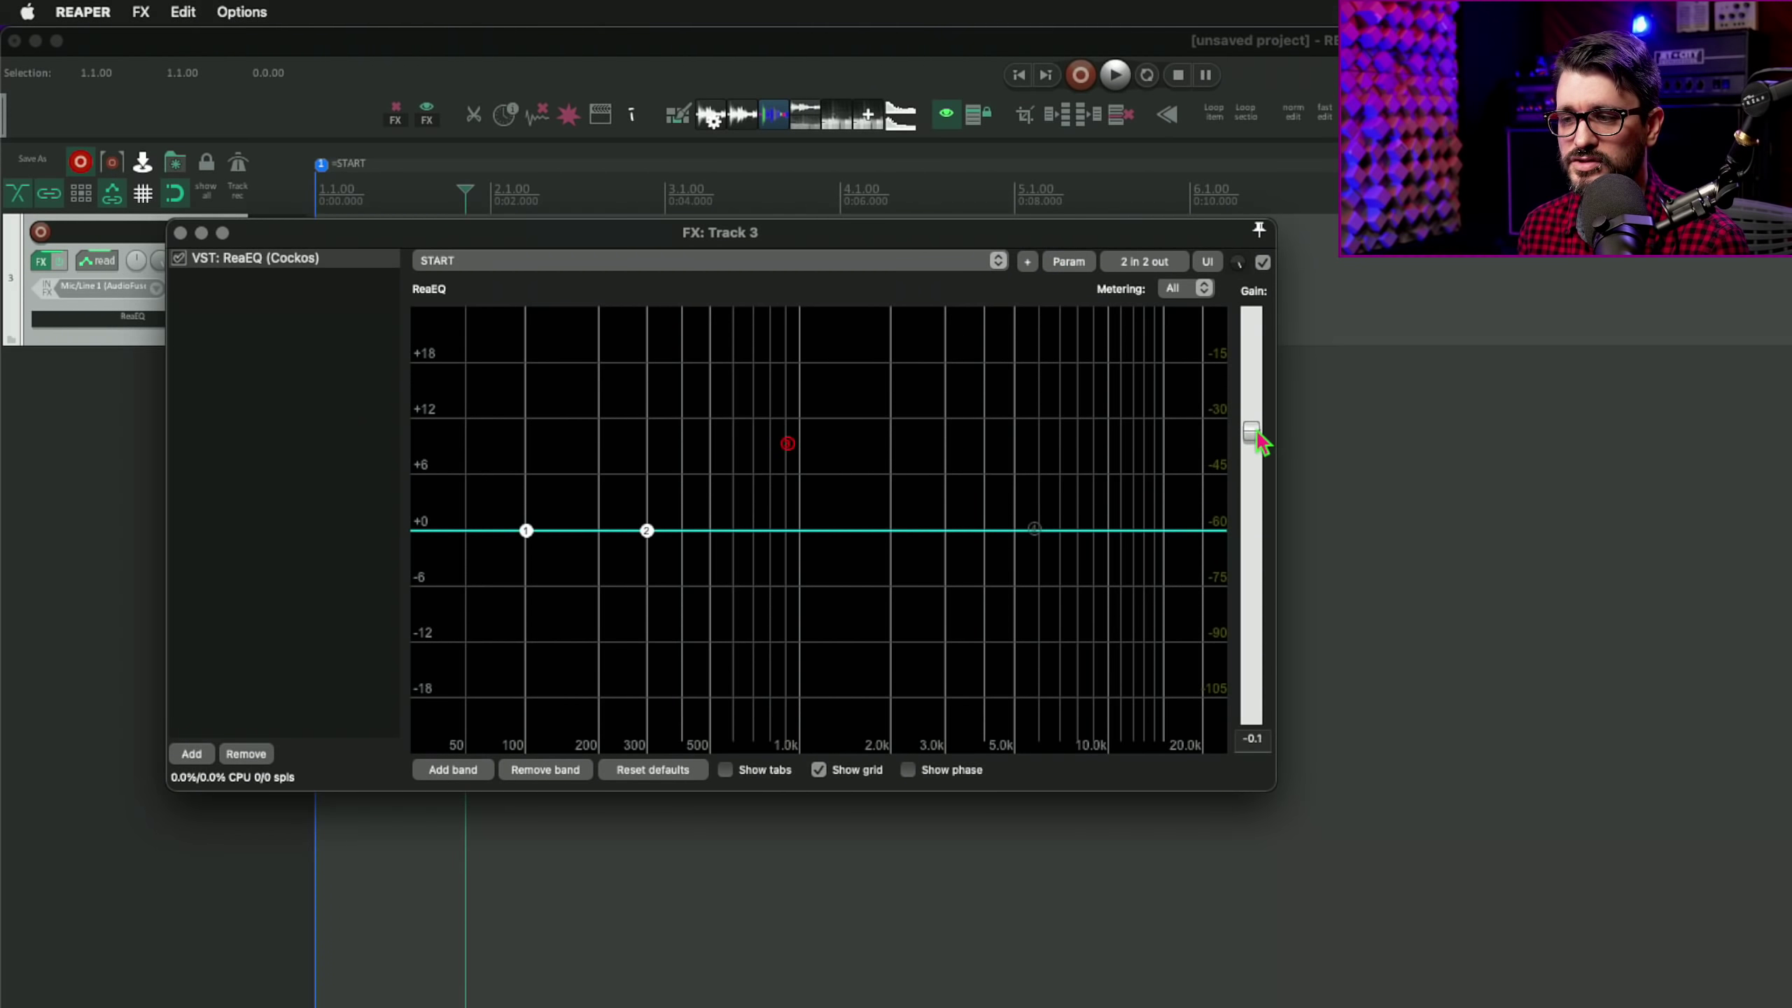
click(1069, 263)
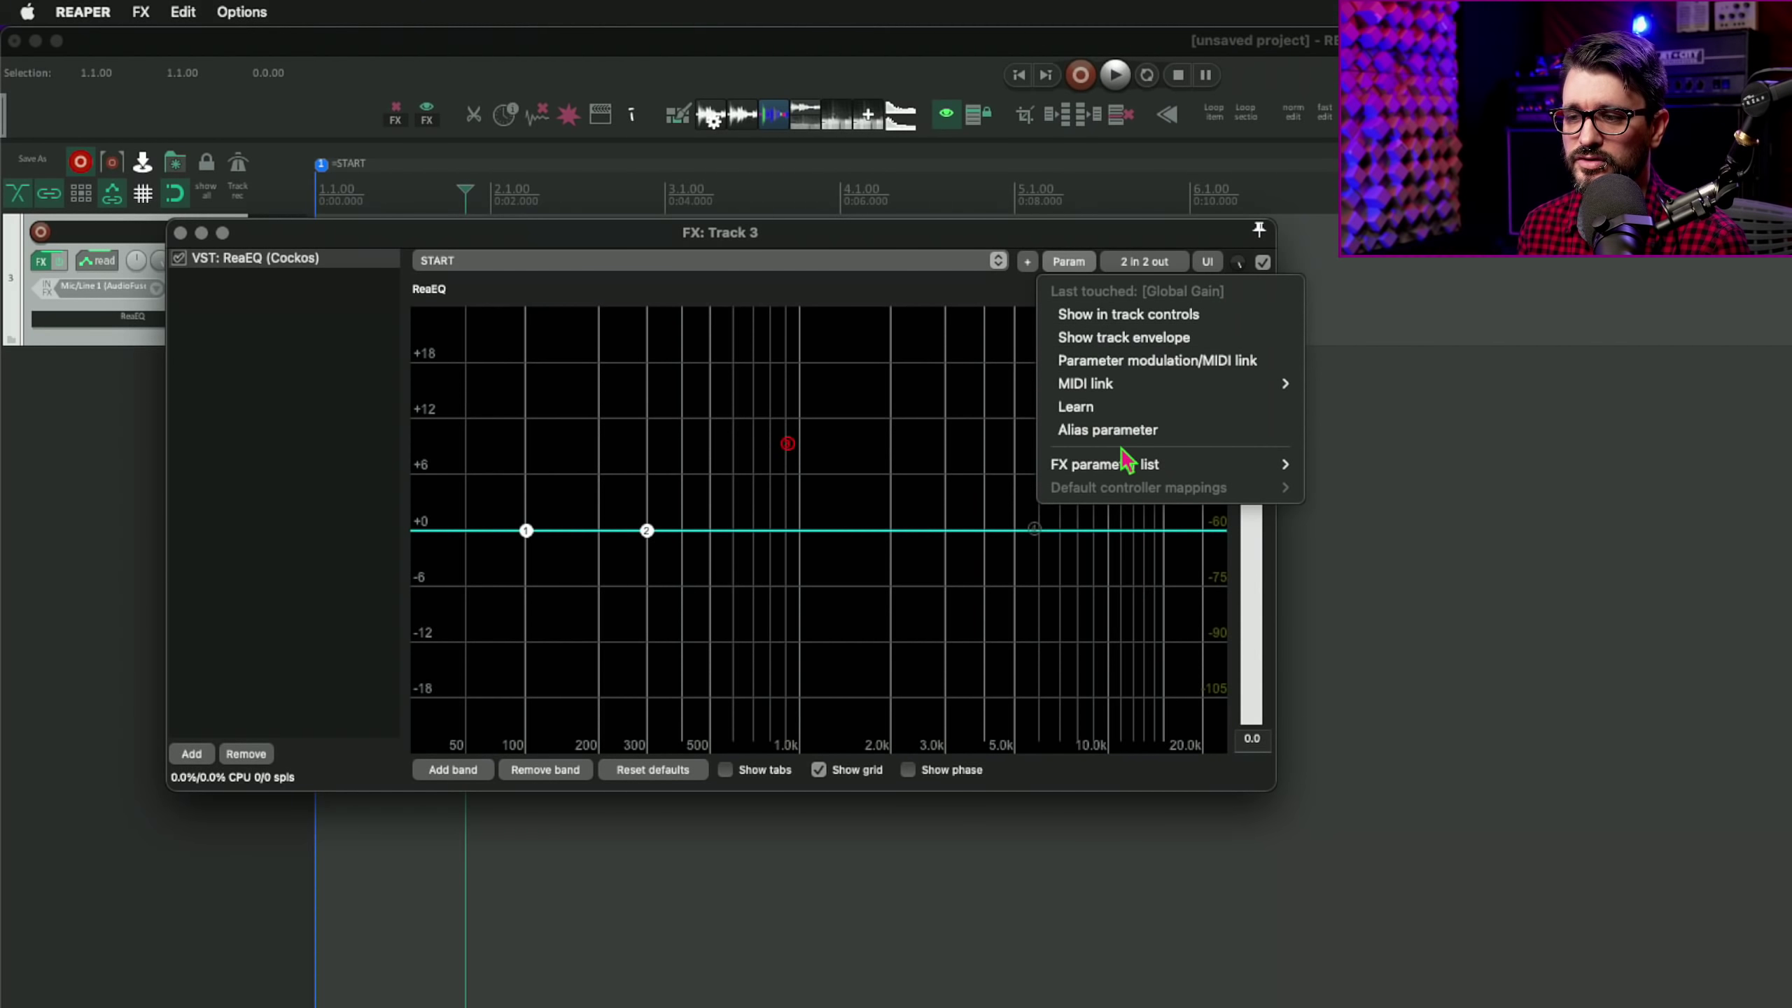
mouse_move(1126, 465)
mouse_move(1388, 473)
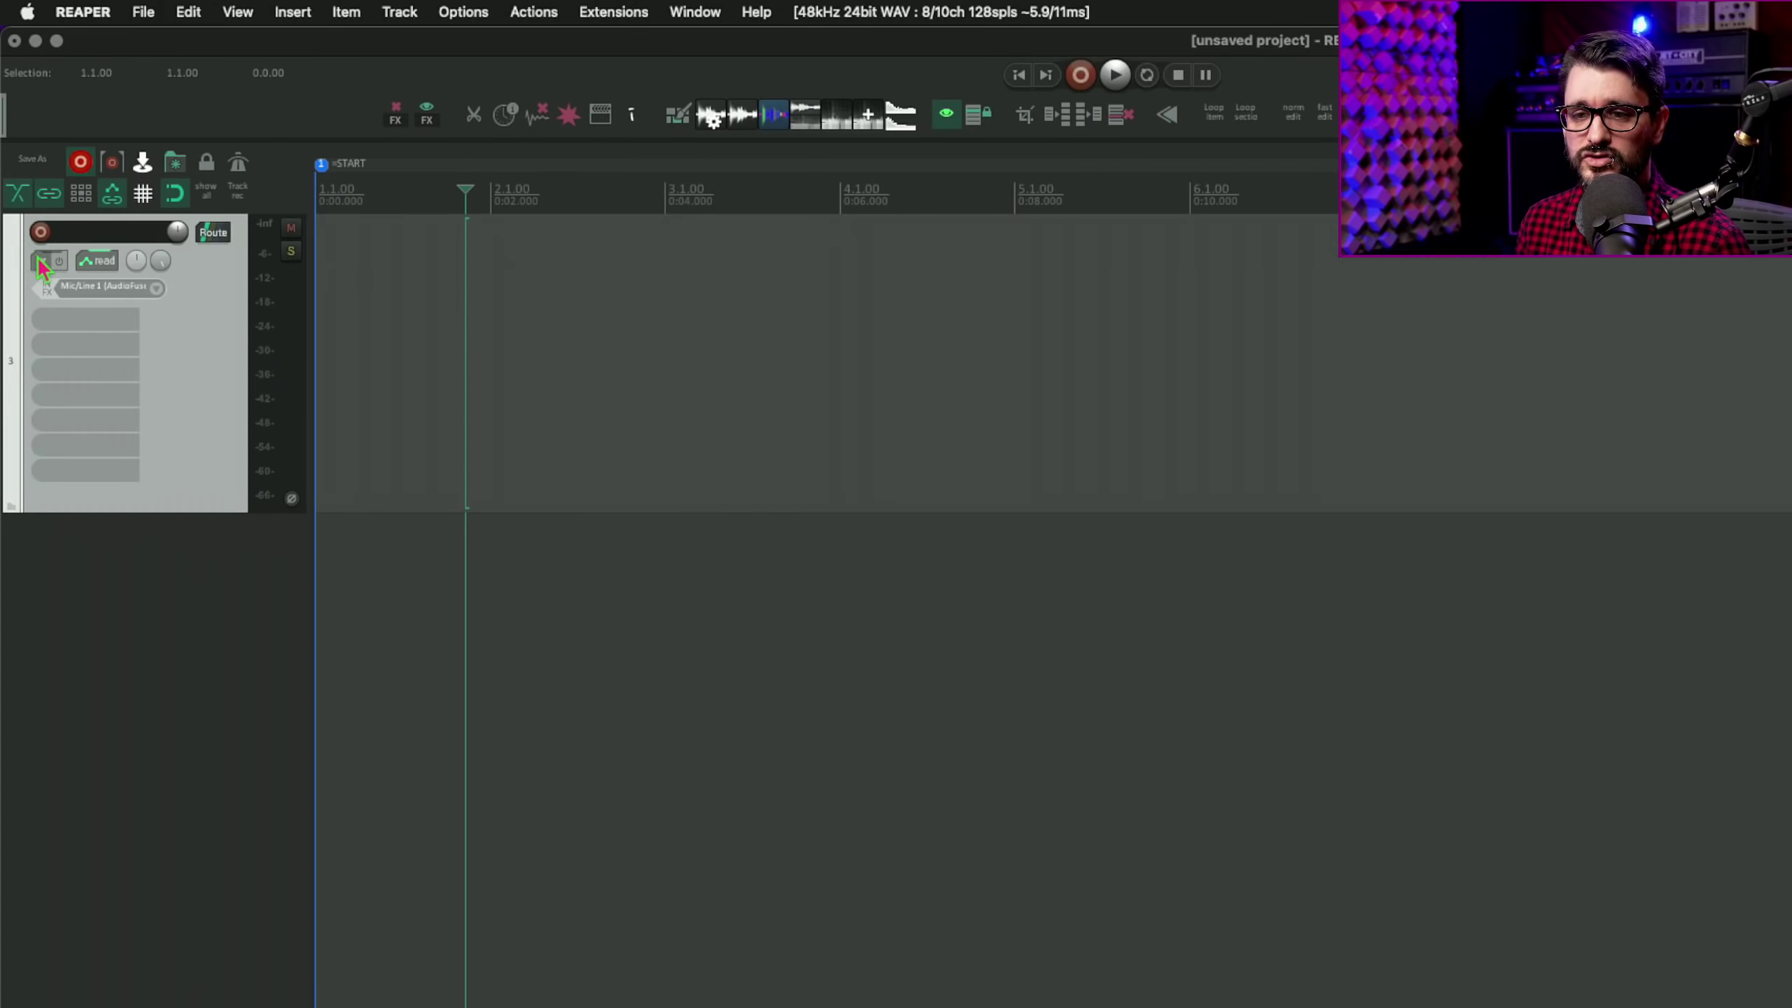
Step: Add Soundtoys Decapitator and JS: Tone Generator with playstate to track 3, placing the tone generator first in the chain
click(42, 262)
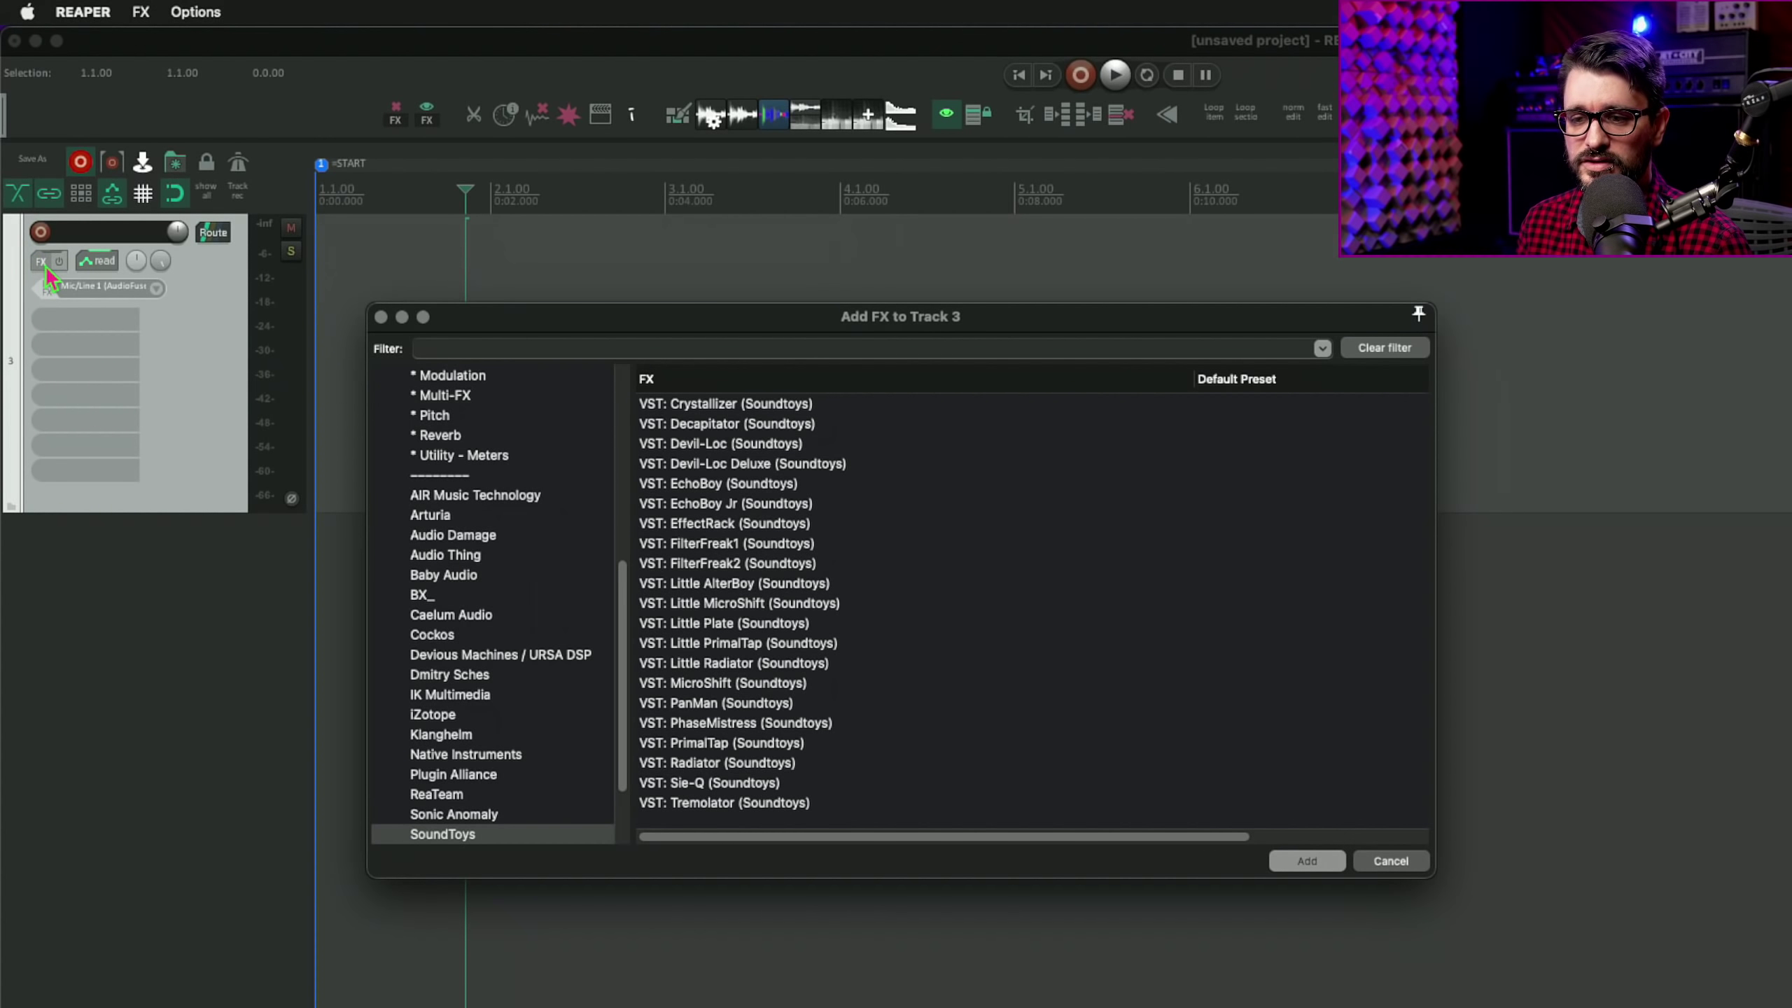
click(729, 425)
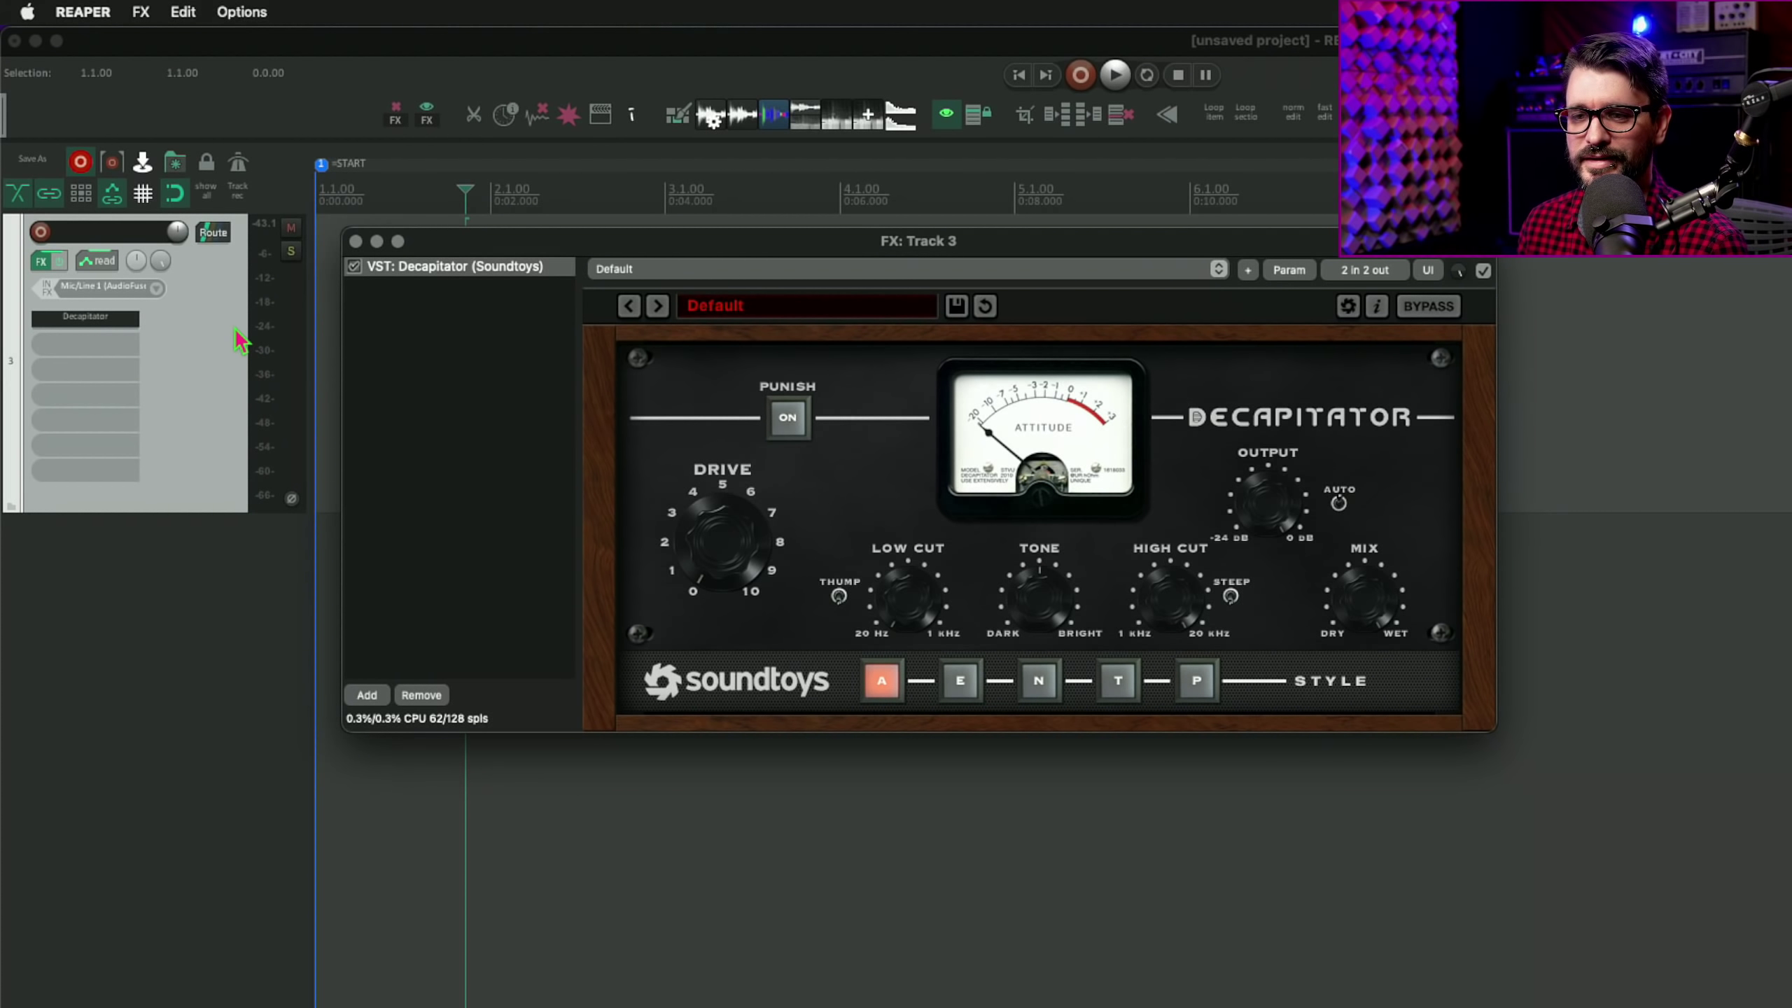
click(367, 694)
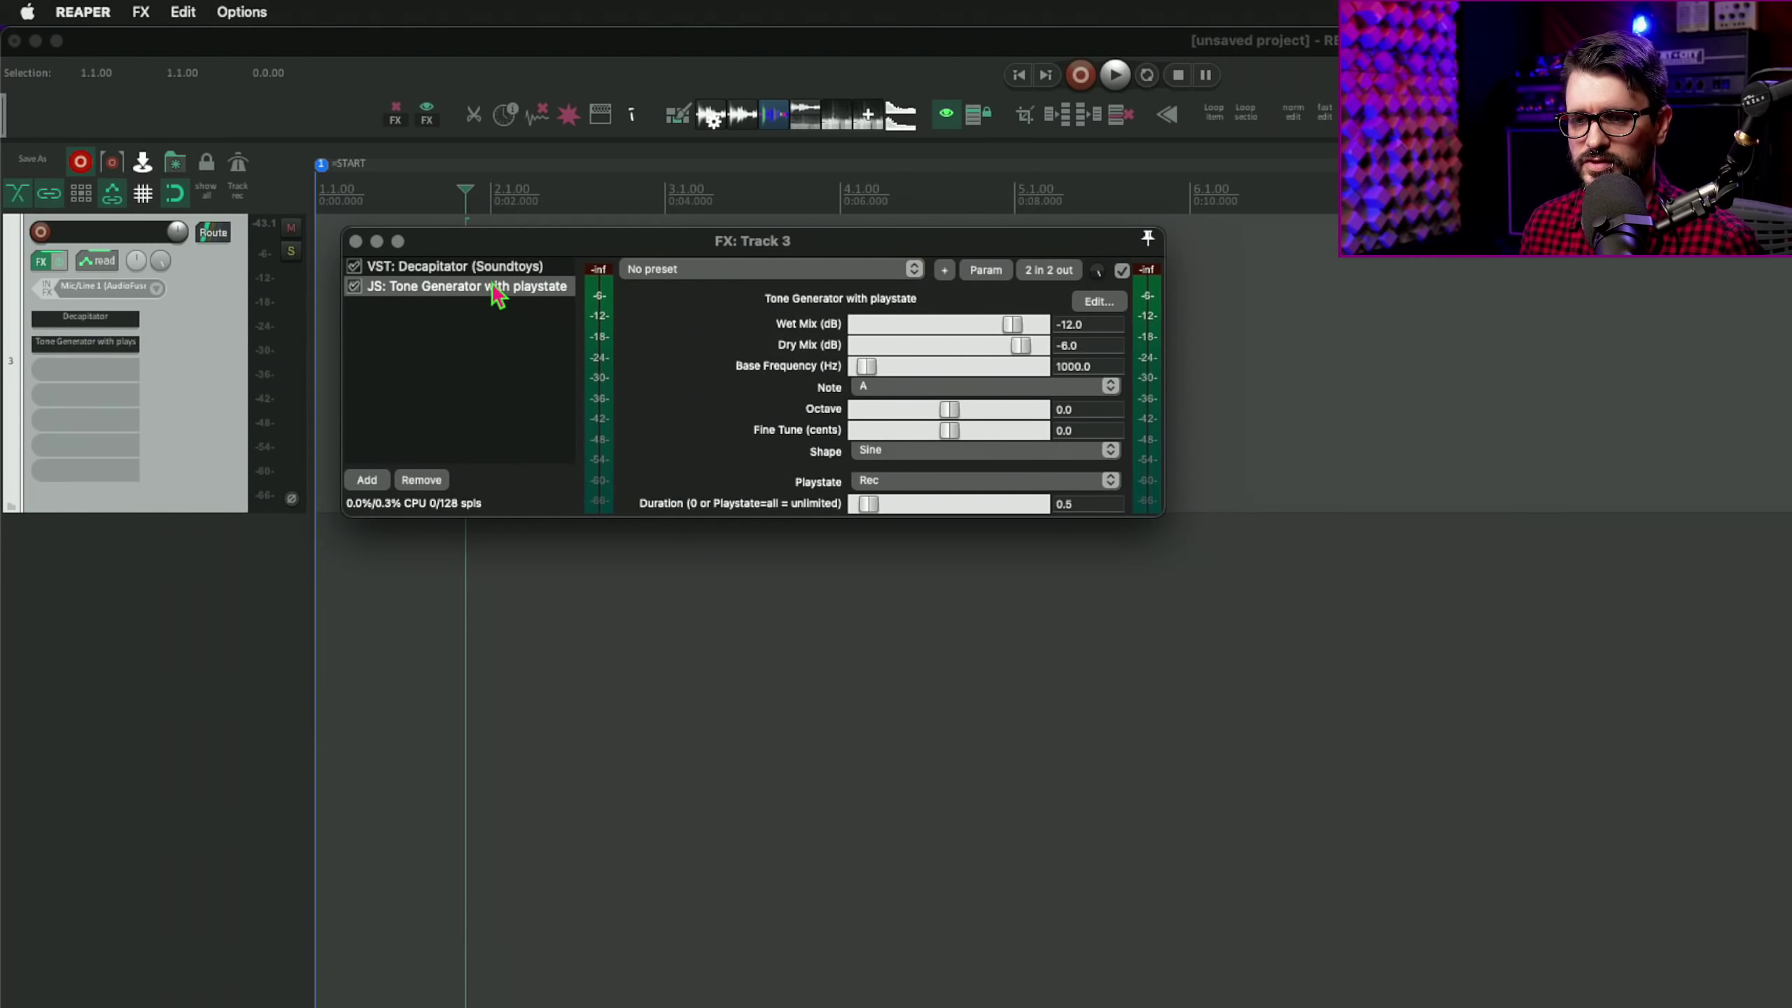
drag(498, 296, 490, 269)
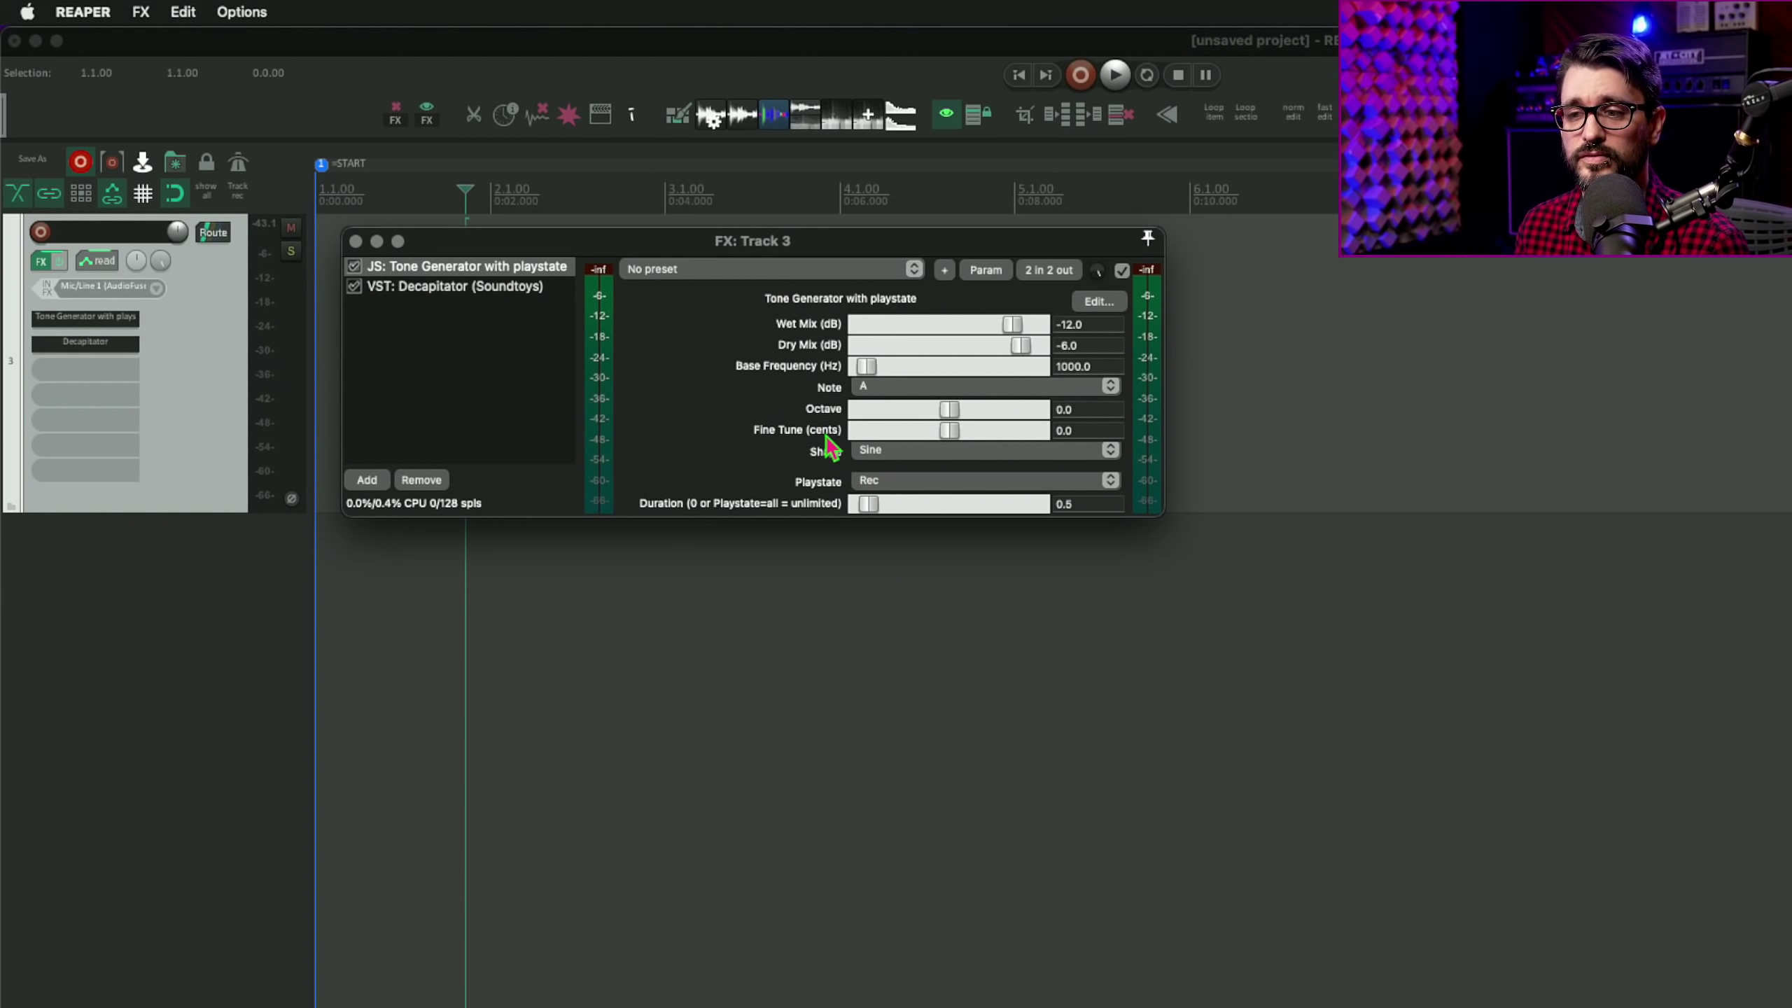
Step: Set the tone generator's Playstate to Play and its Duration to 1, and play the project
click(900, 482)
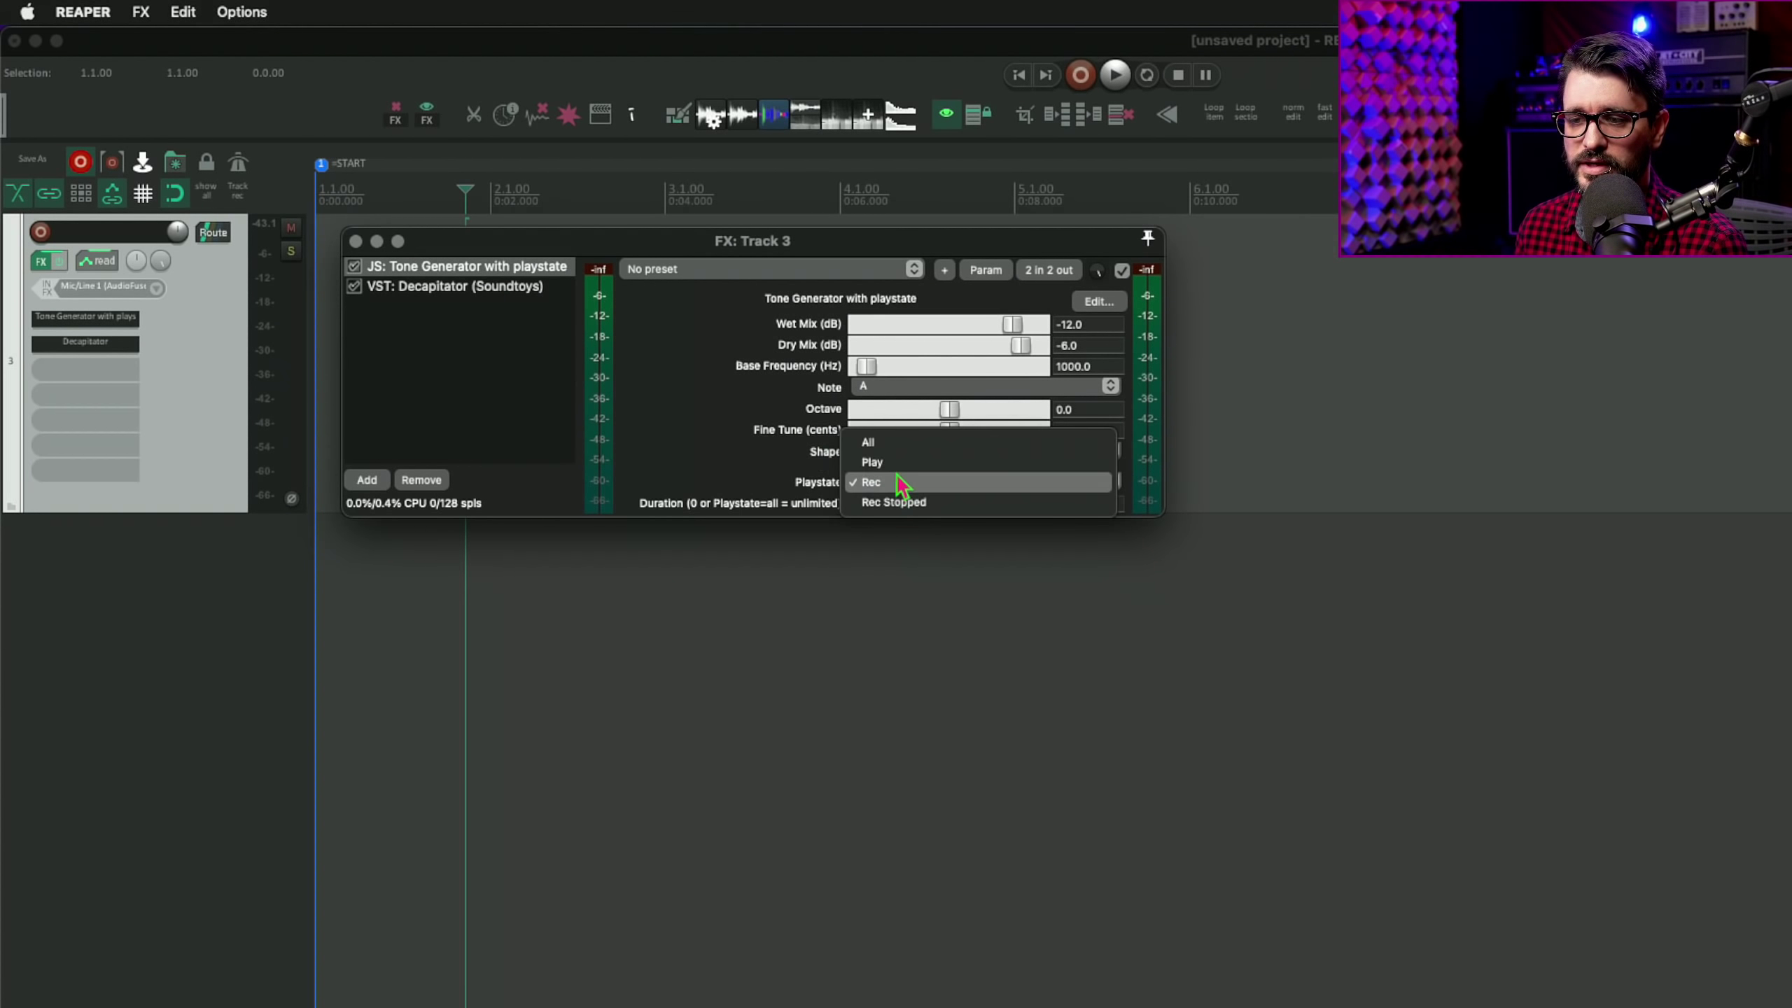
click(902, 463)
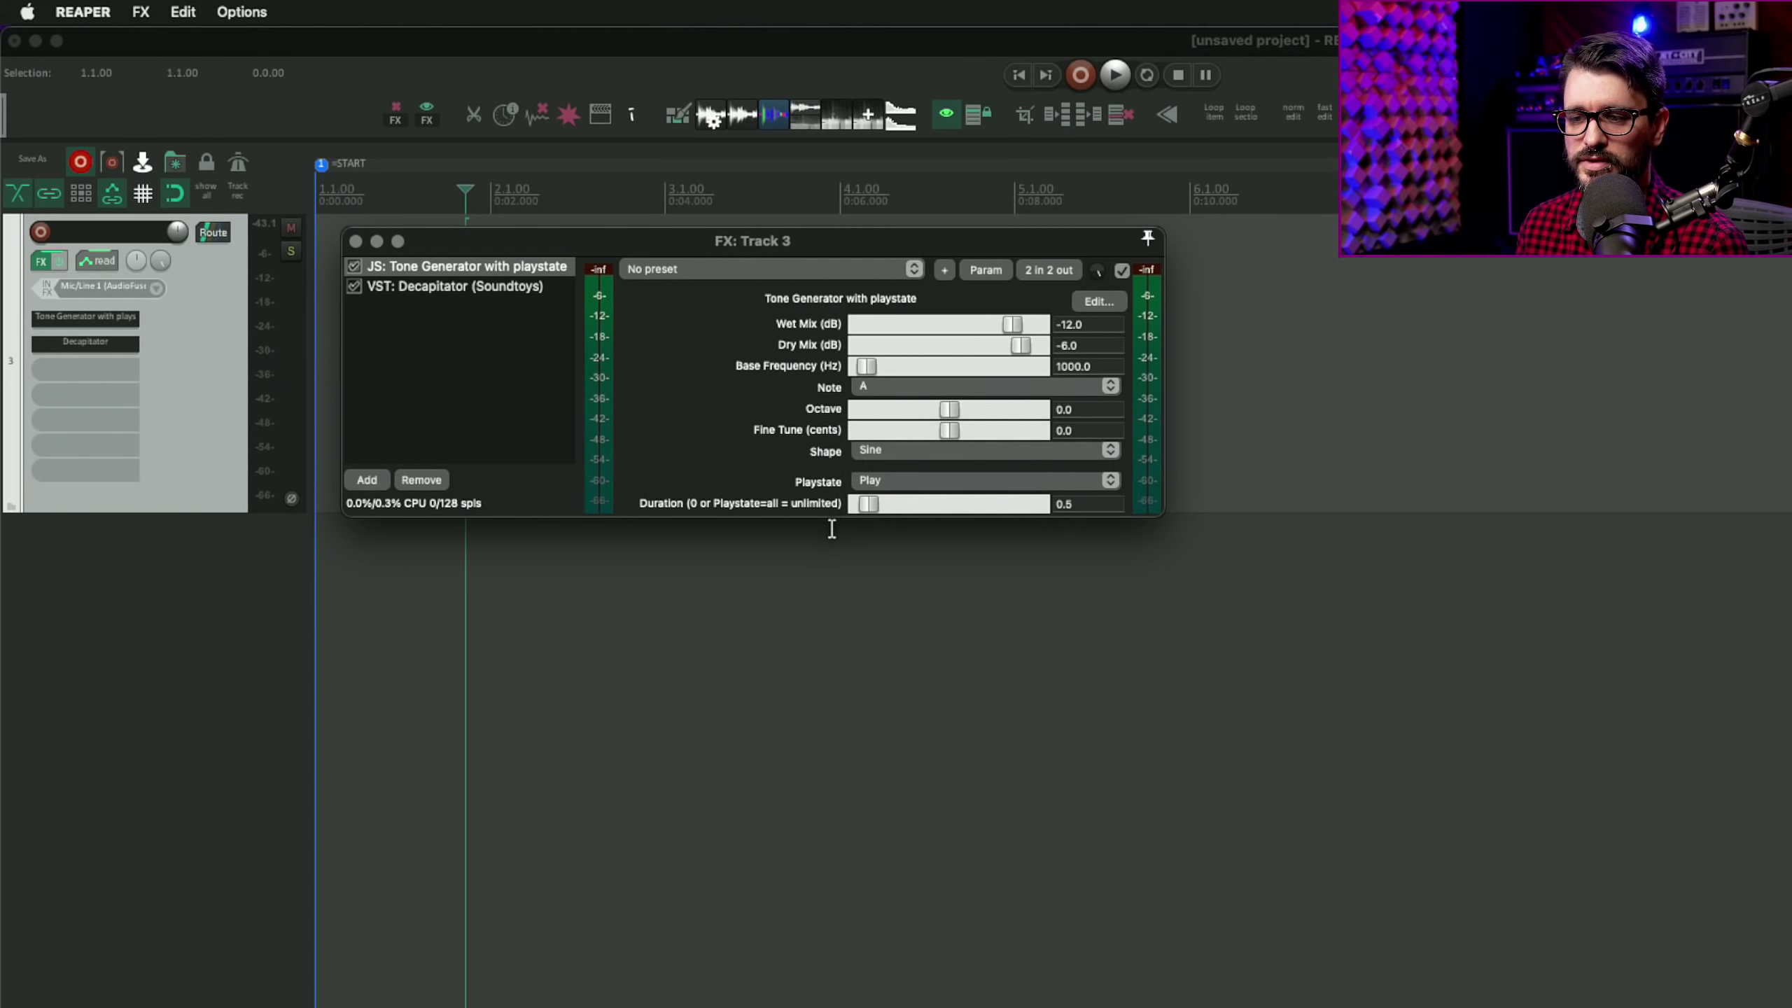
drag(1082, 506, 940, 509)
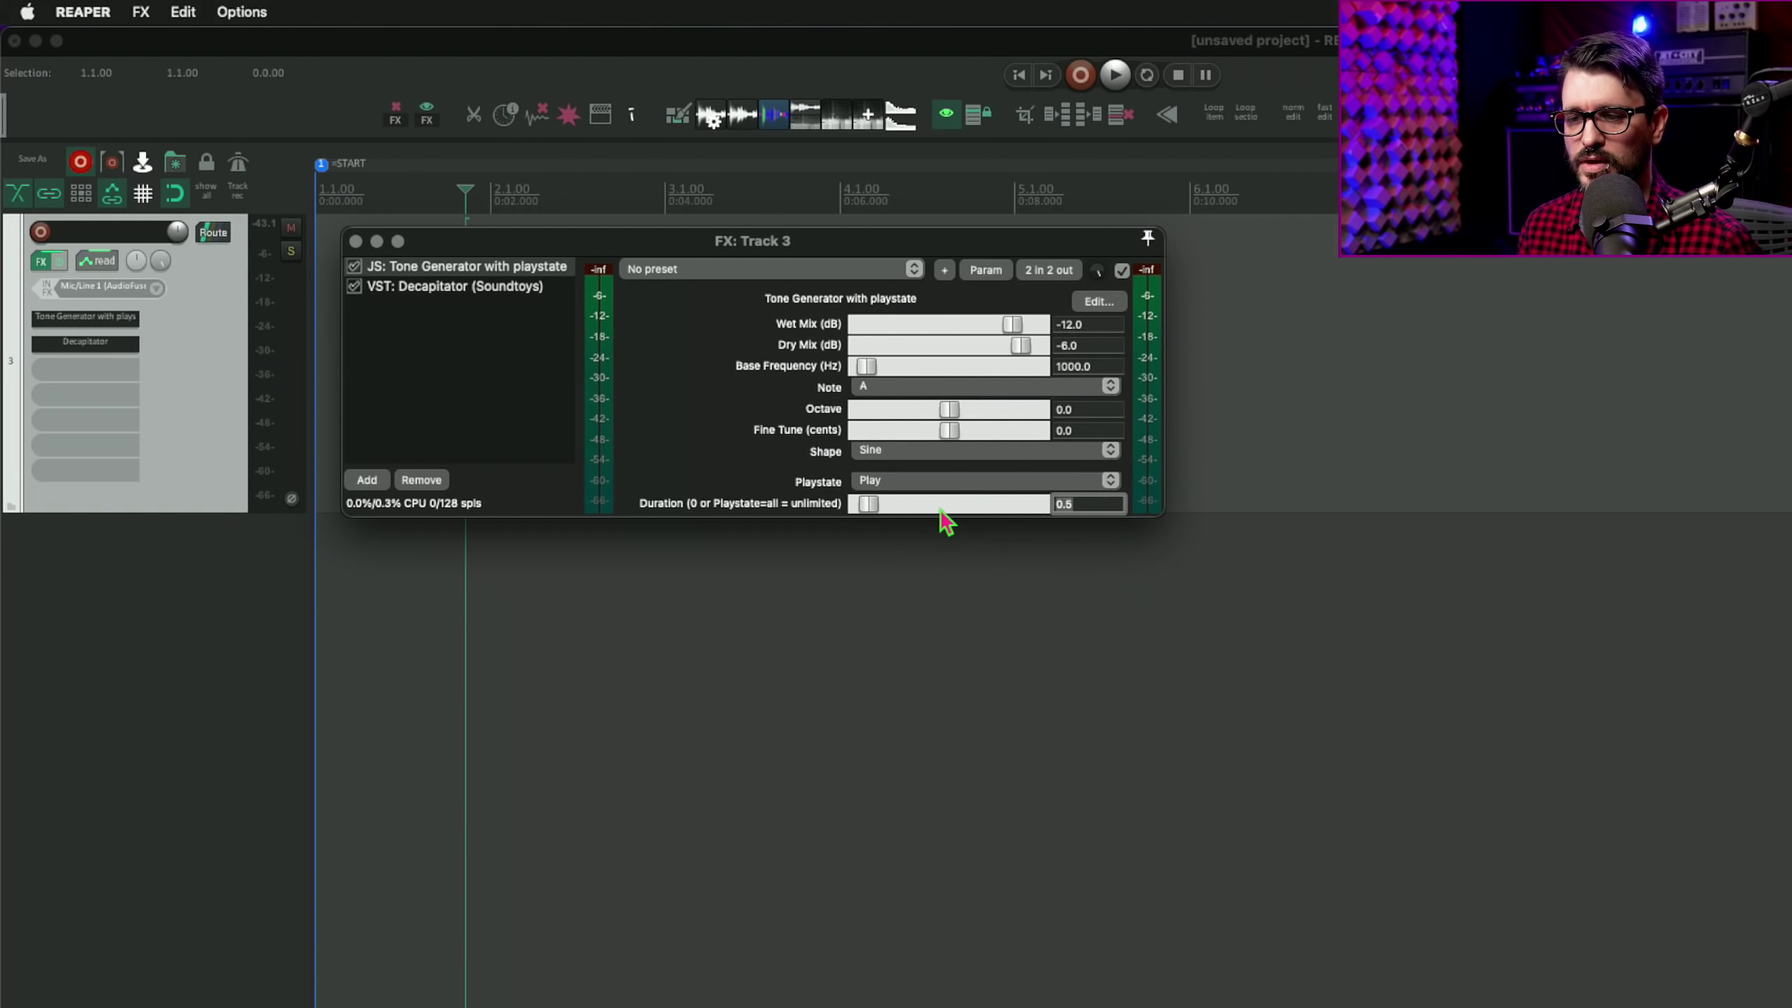
text(1)
drag(683, 249, 704, 428)
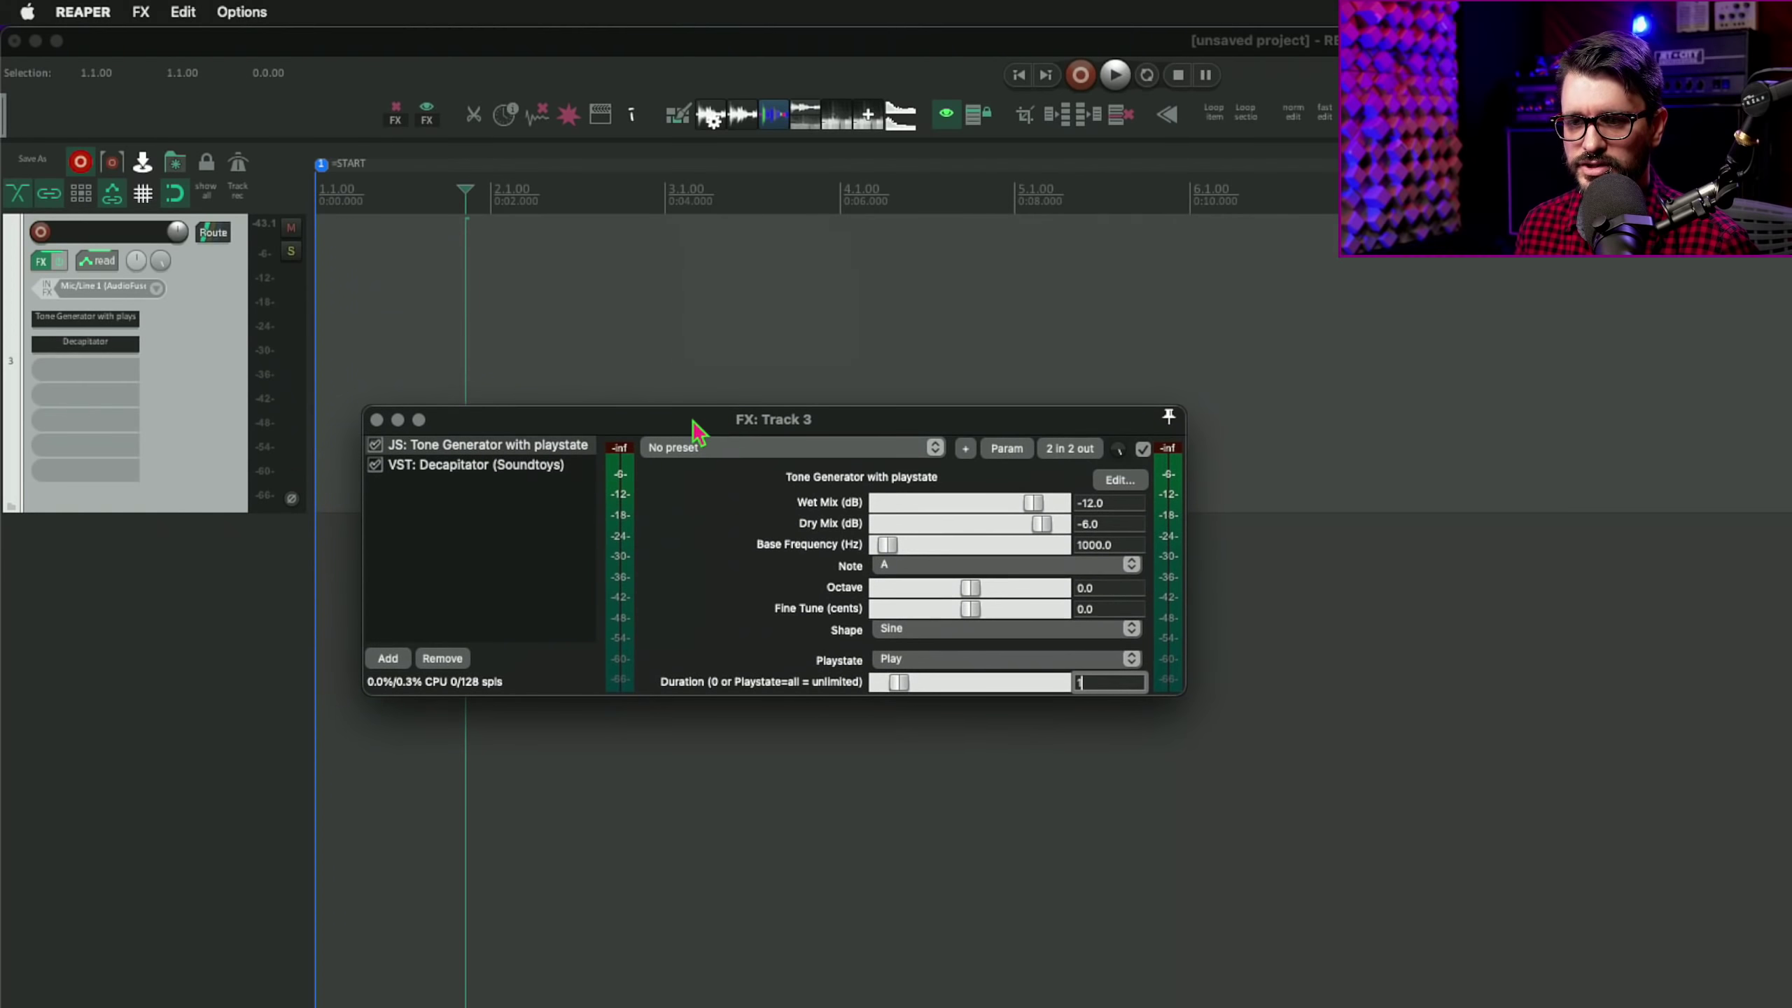
click(420, 272)
key(space)
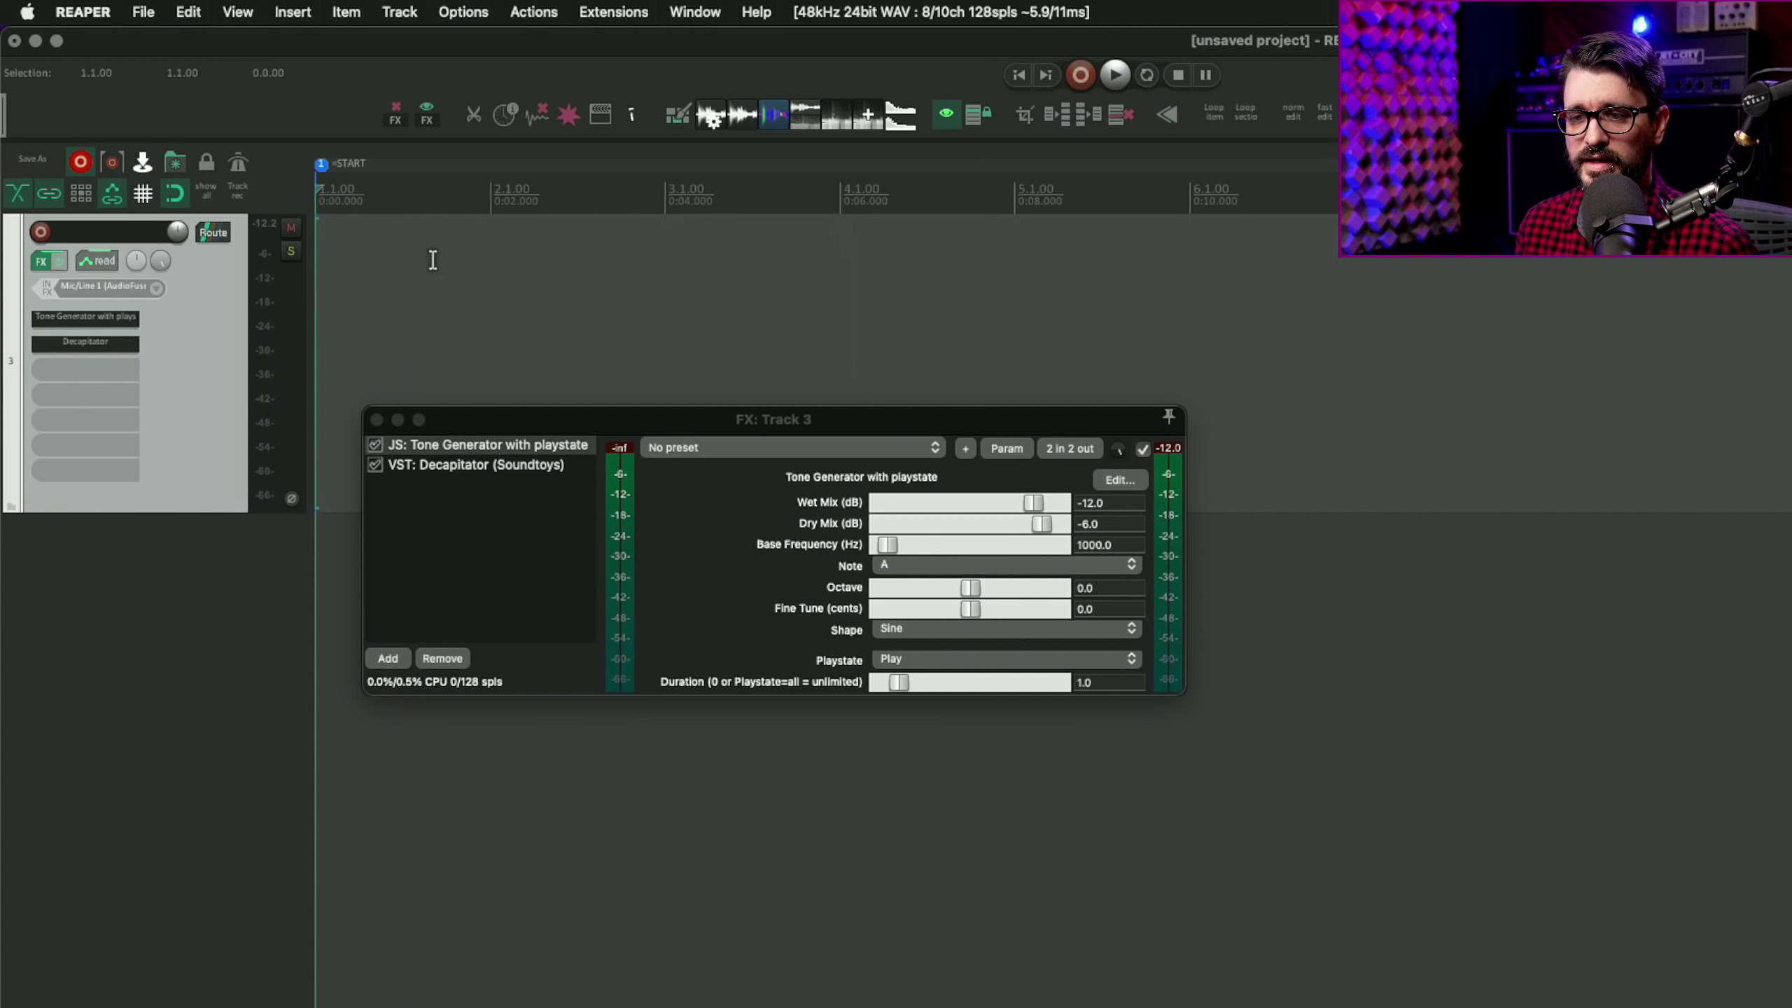
Step: Raise the tone generator's base frequency to about 16655 Hz and play the tone with Decapitator bypassed
scroll(489, 275, up, 3)
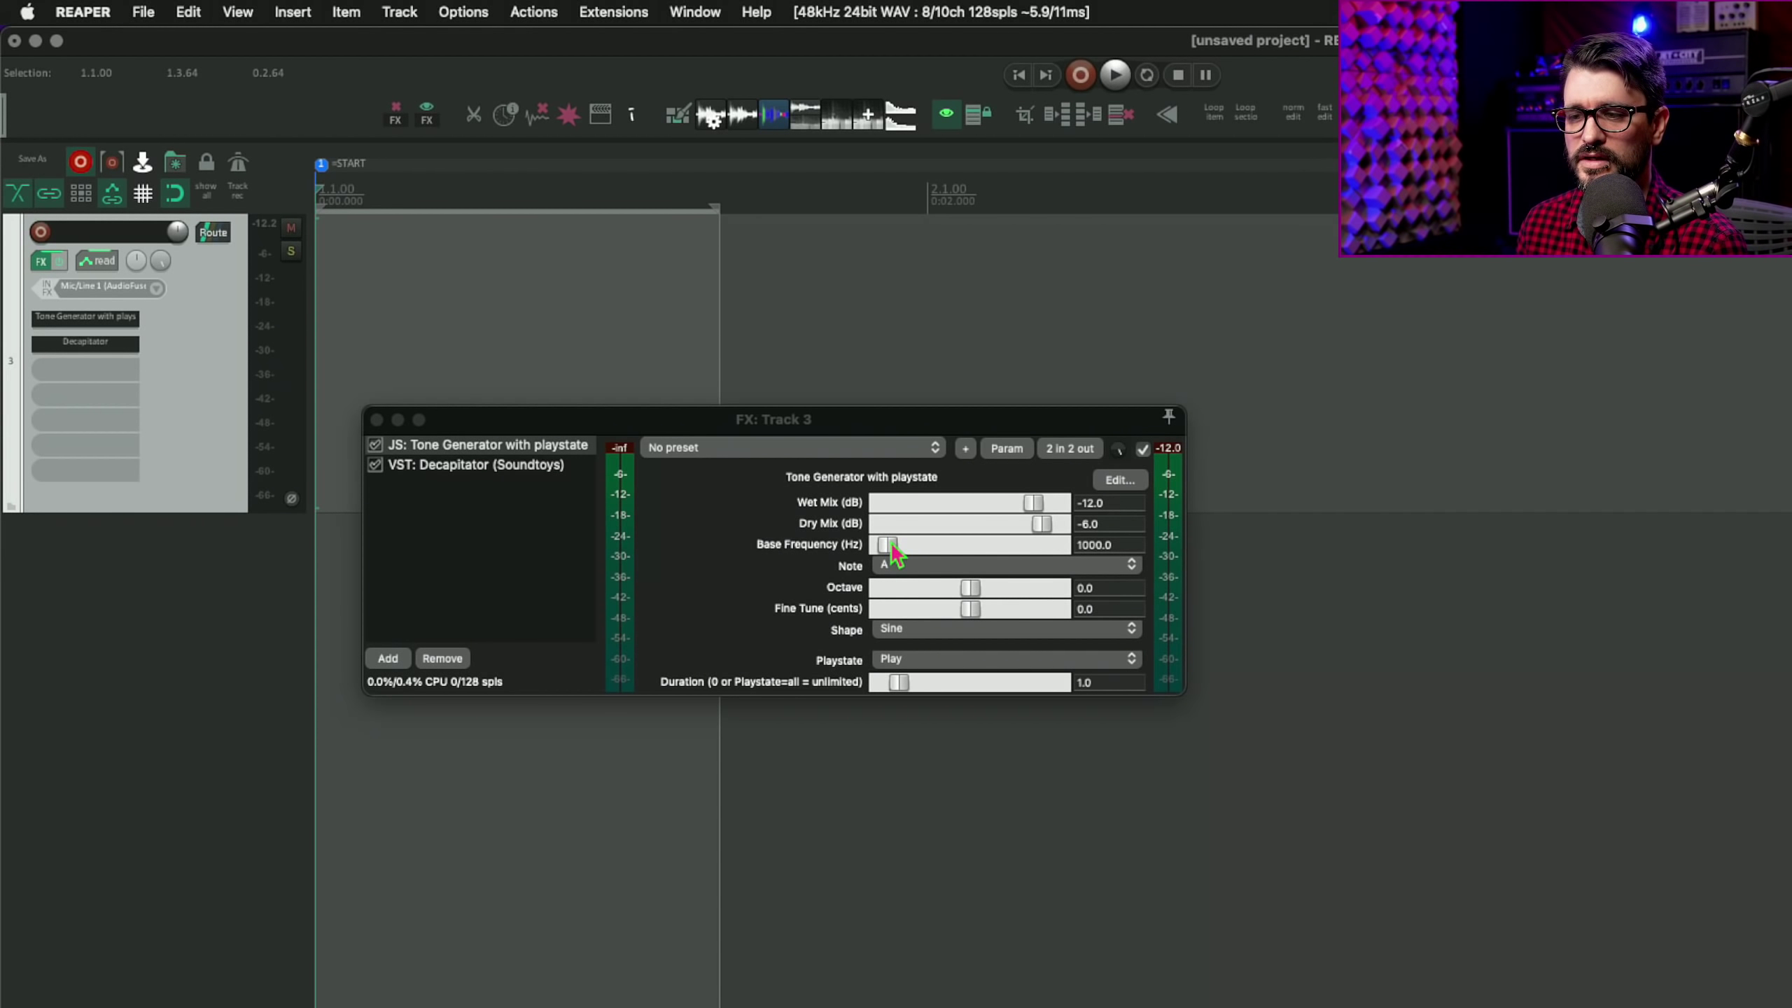
drag(892, 551, 1003, 558)
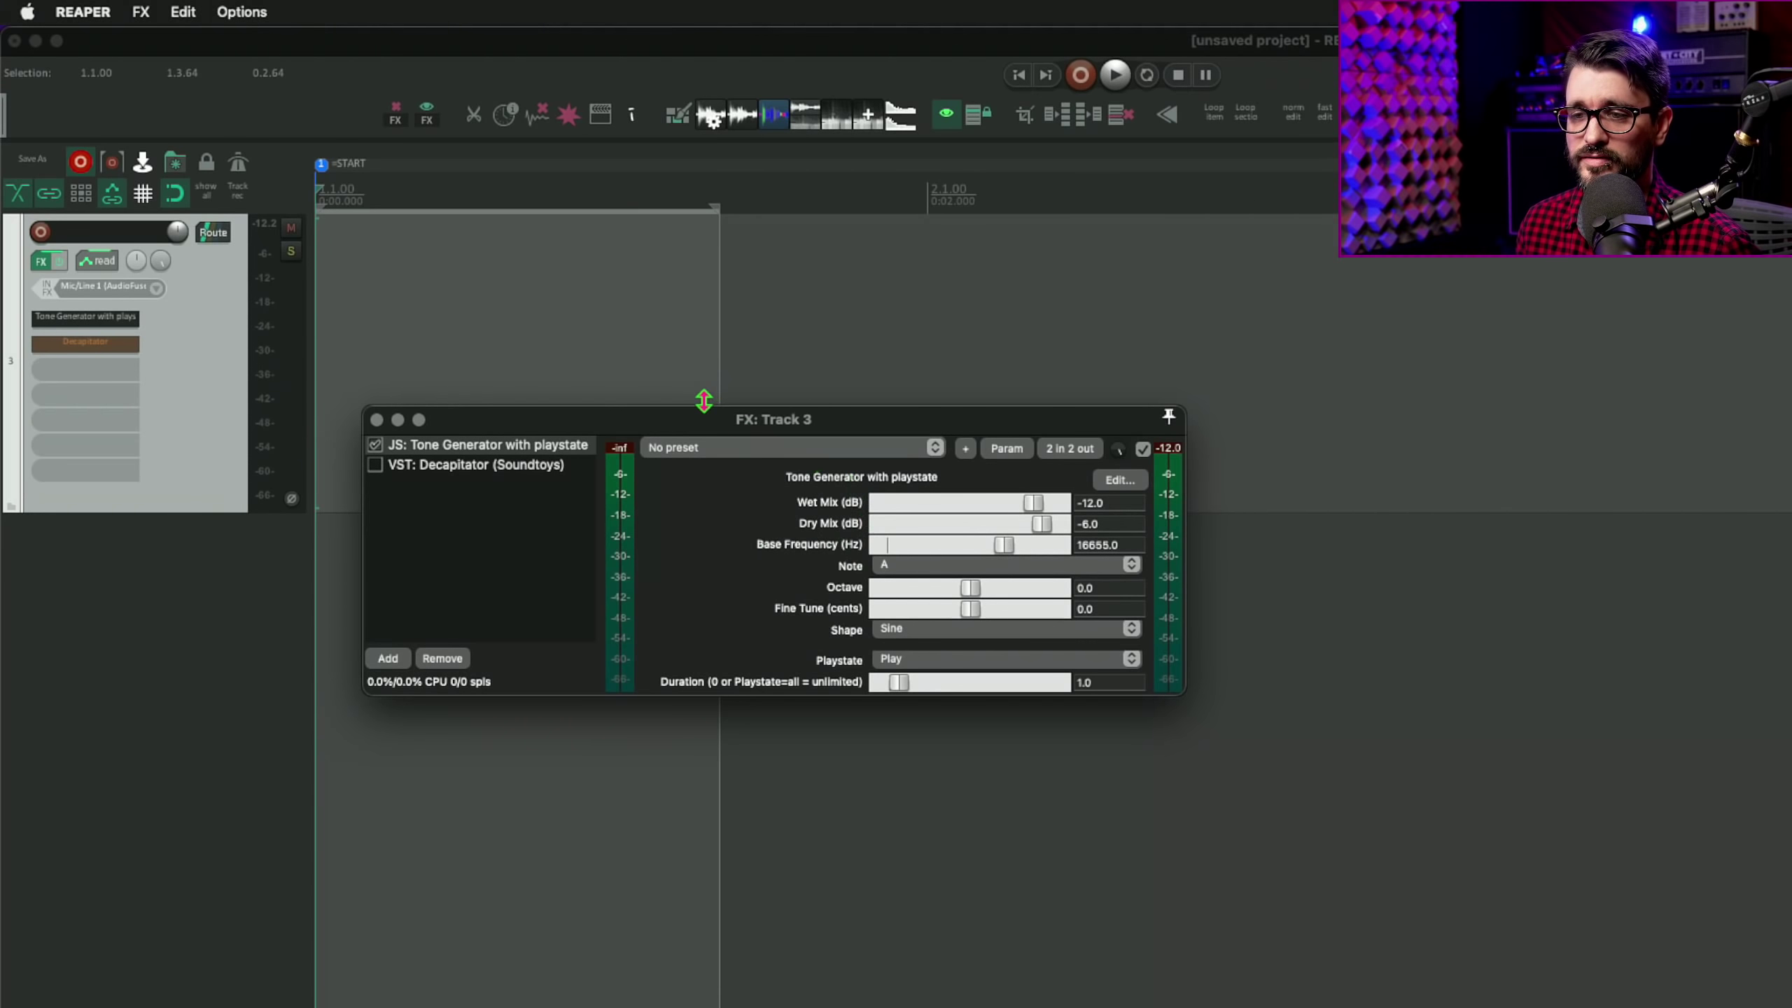
key(space)
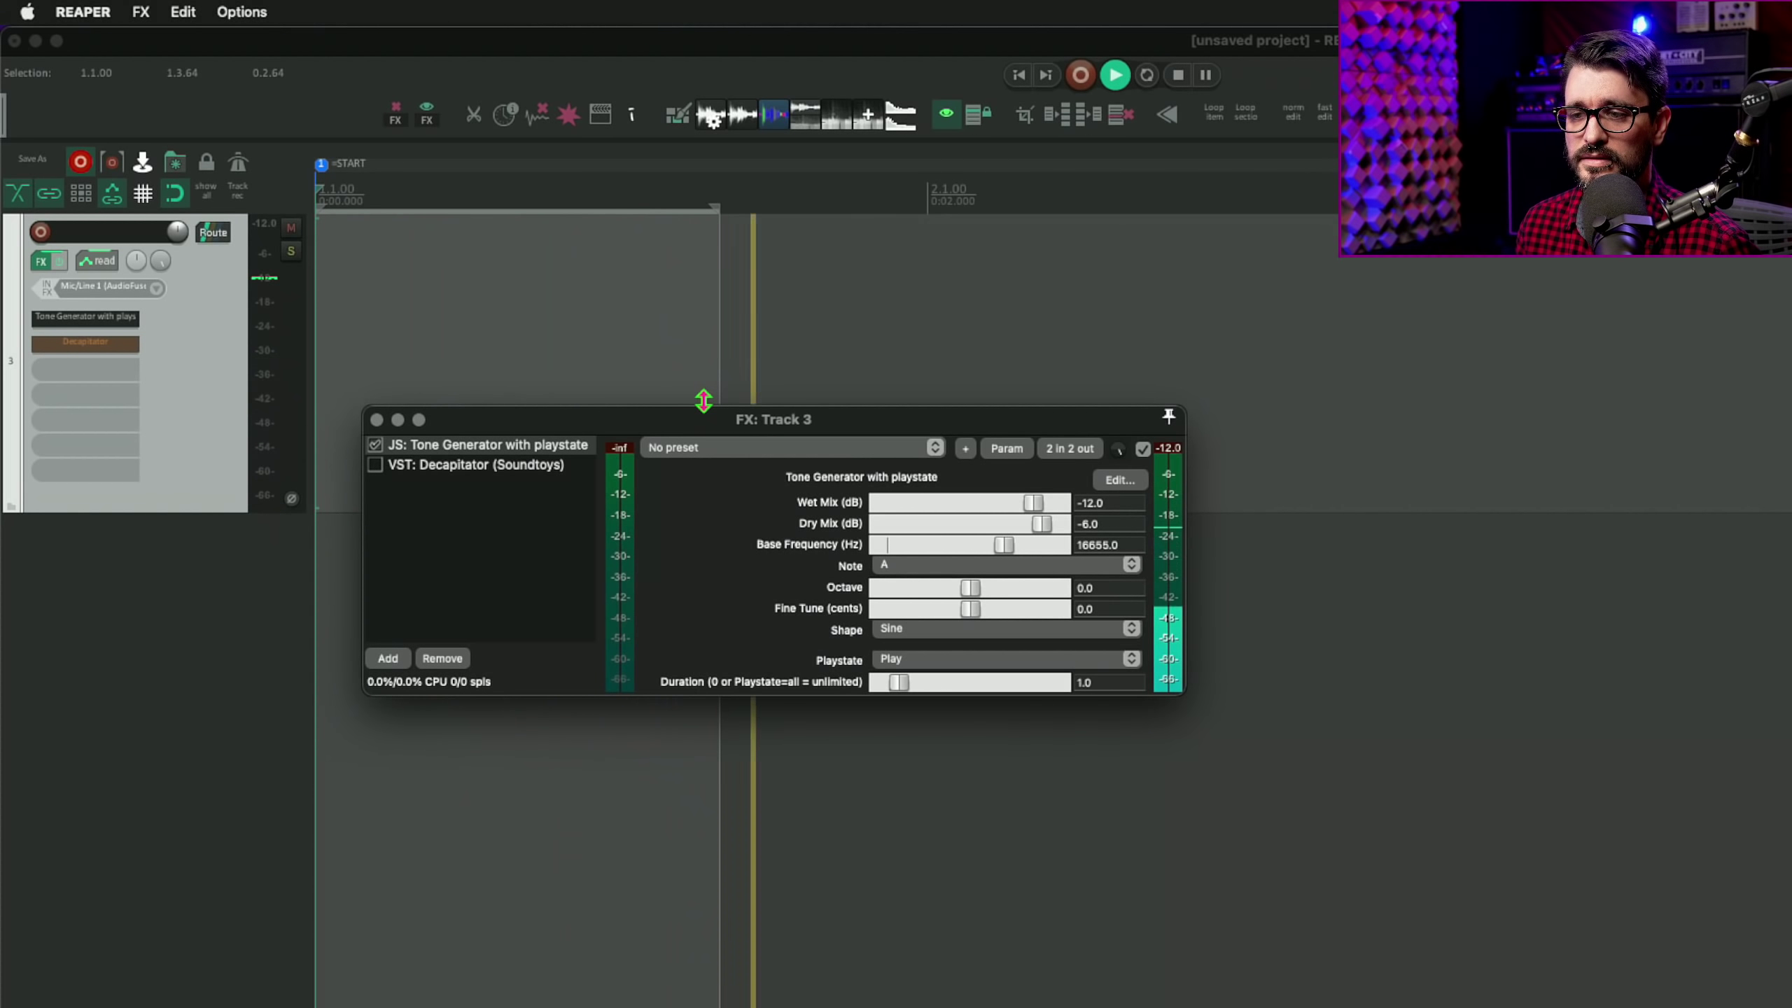
key(space)
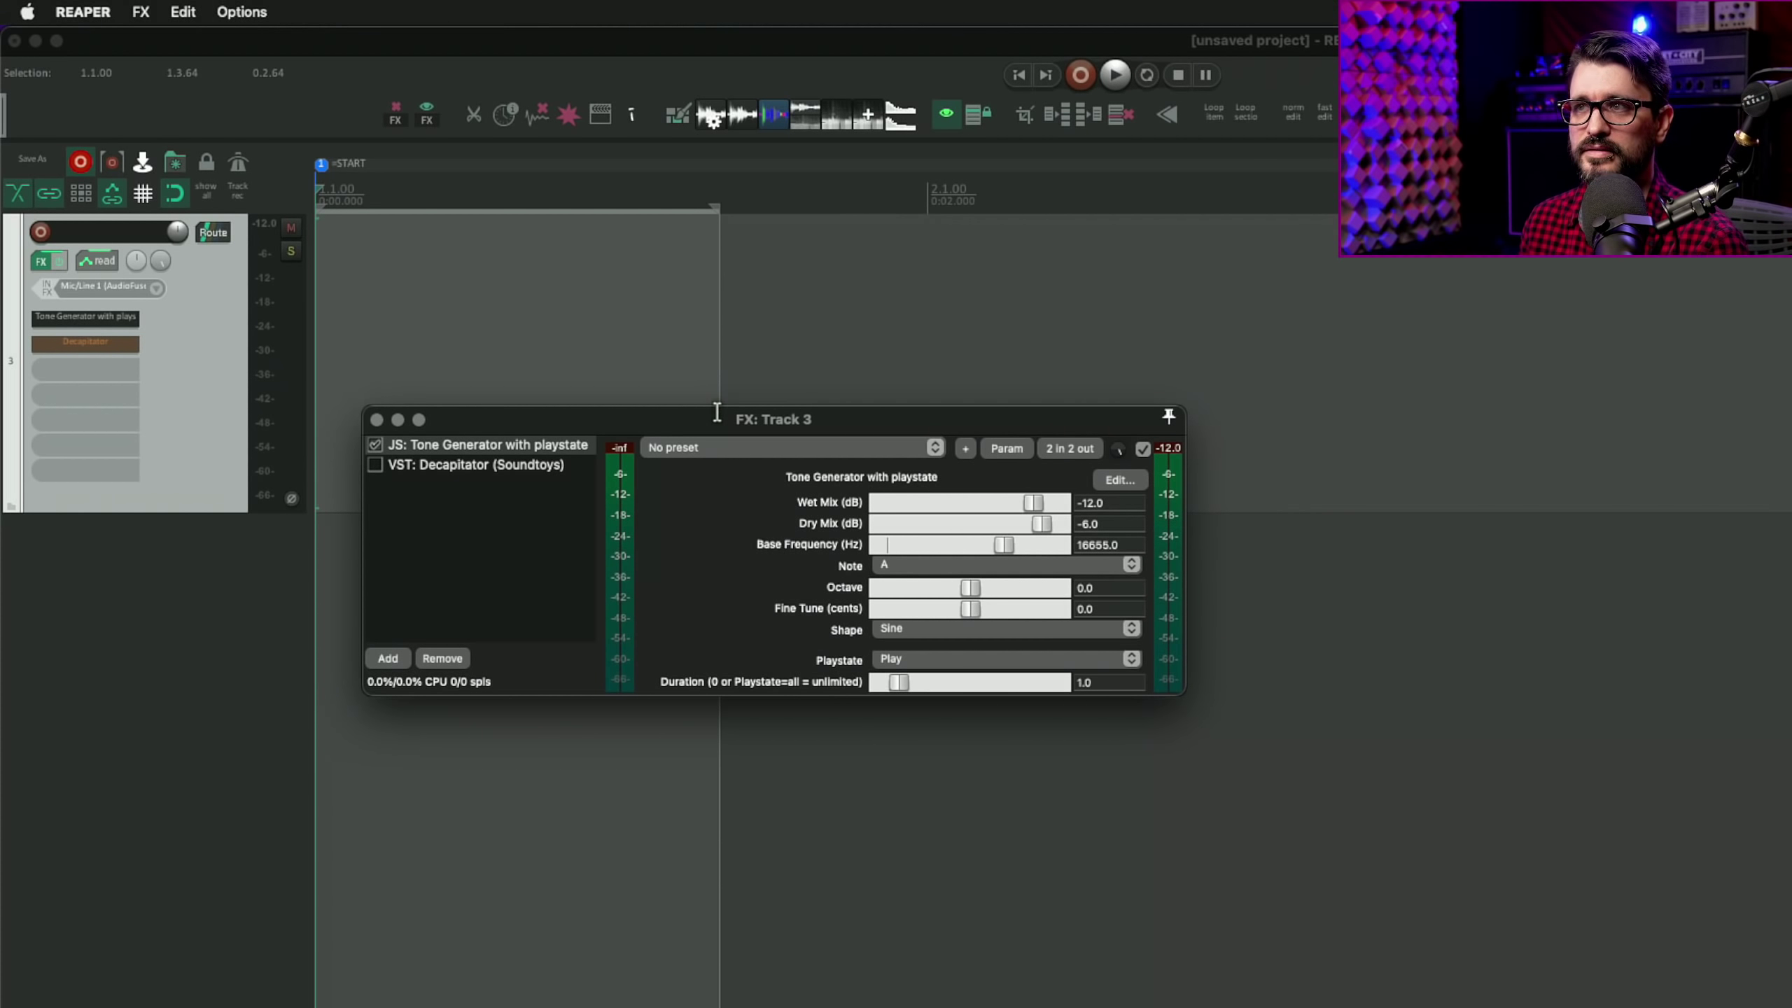
Step: Enable Decapitator, play the tone through it, and arrange its floating window beside track 3's FX chain window
click(375, 466)
key(space)
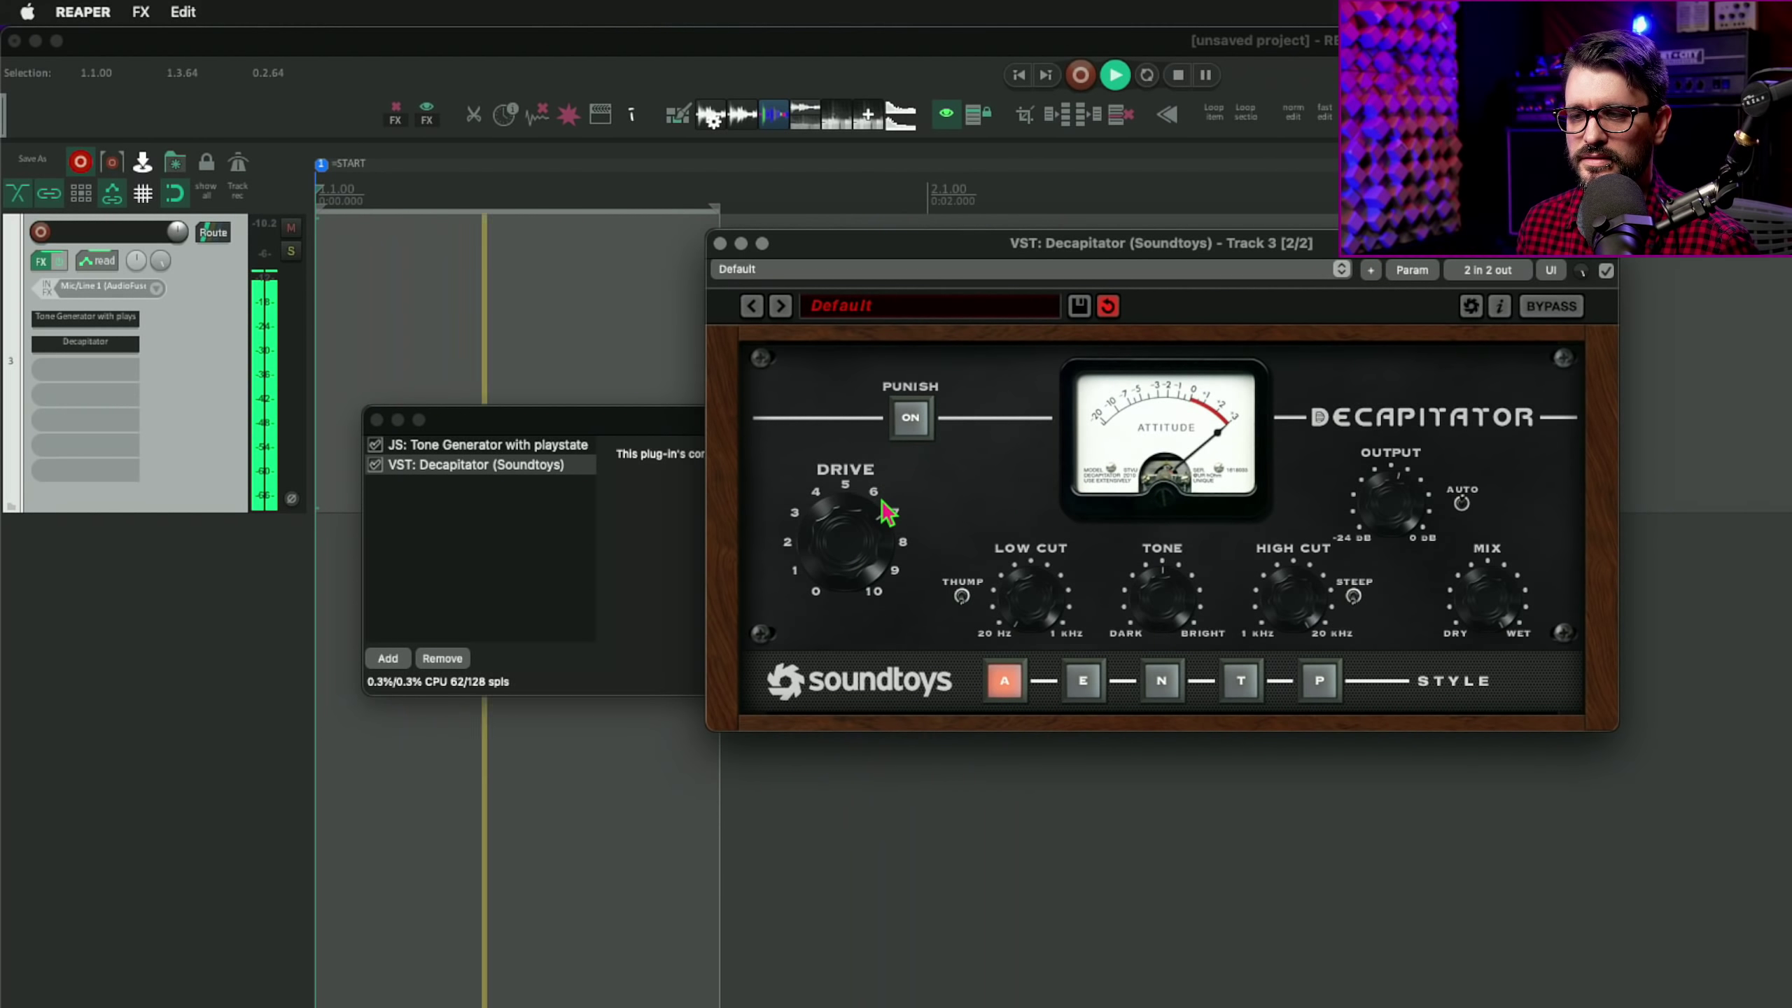
key(space)
drag(883, 264, 1013, 313)
click(467, 446)
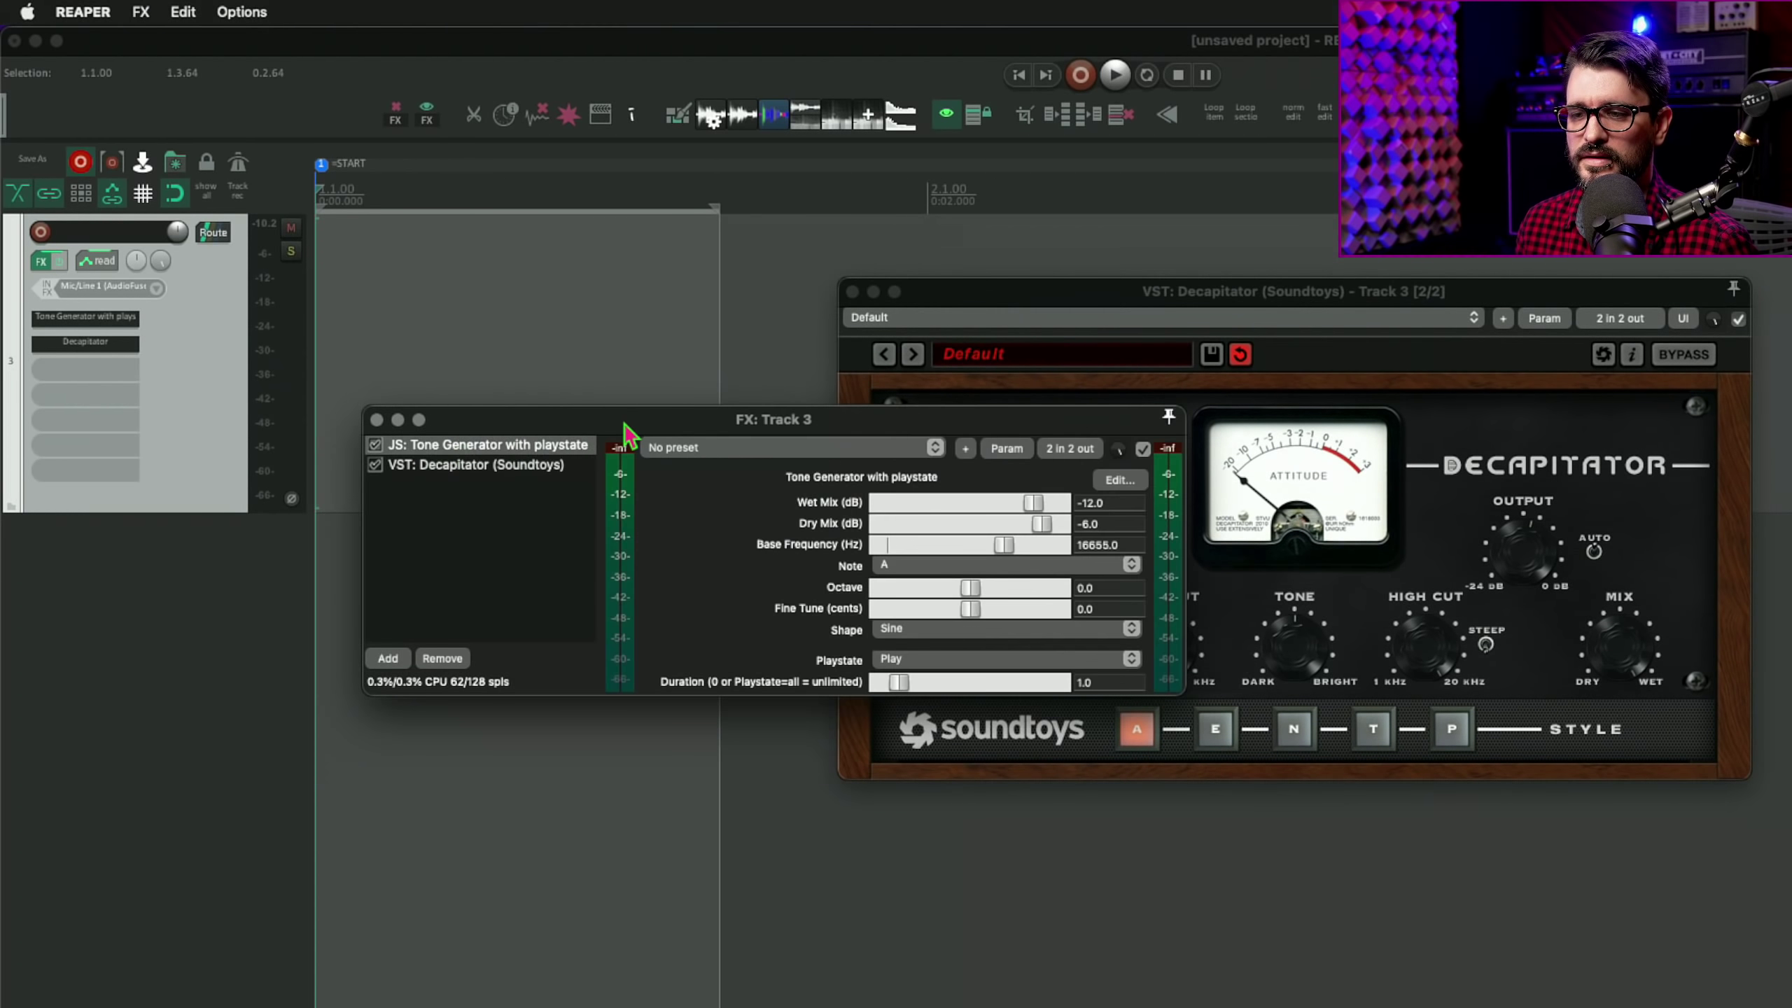
drag(625, 424, 356, 434)
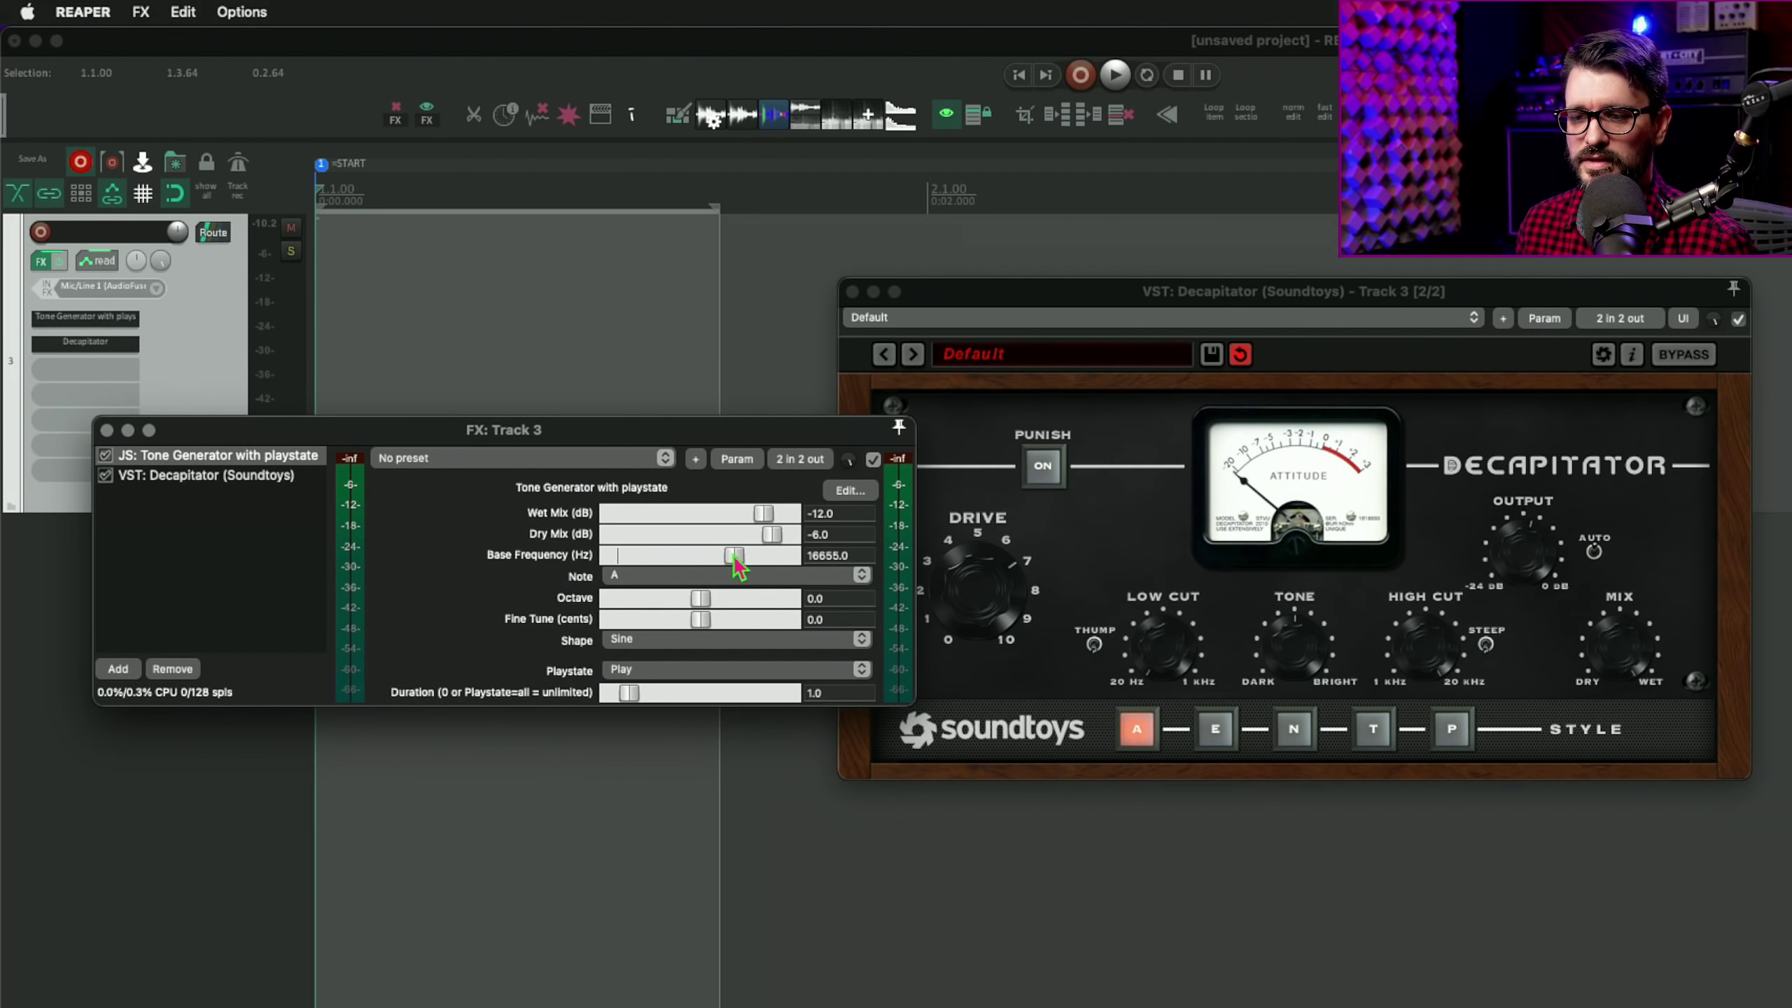
Step: Raise the tone generator's base frequency to about 20040 Hz during playback
key(space)
mouse_move(734, 556)
mouse_down()
mouse_move(778, 560)
mouse_move(758, 564)
mouse_up()
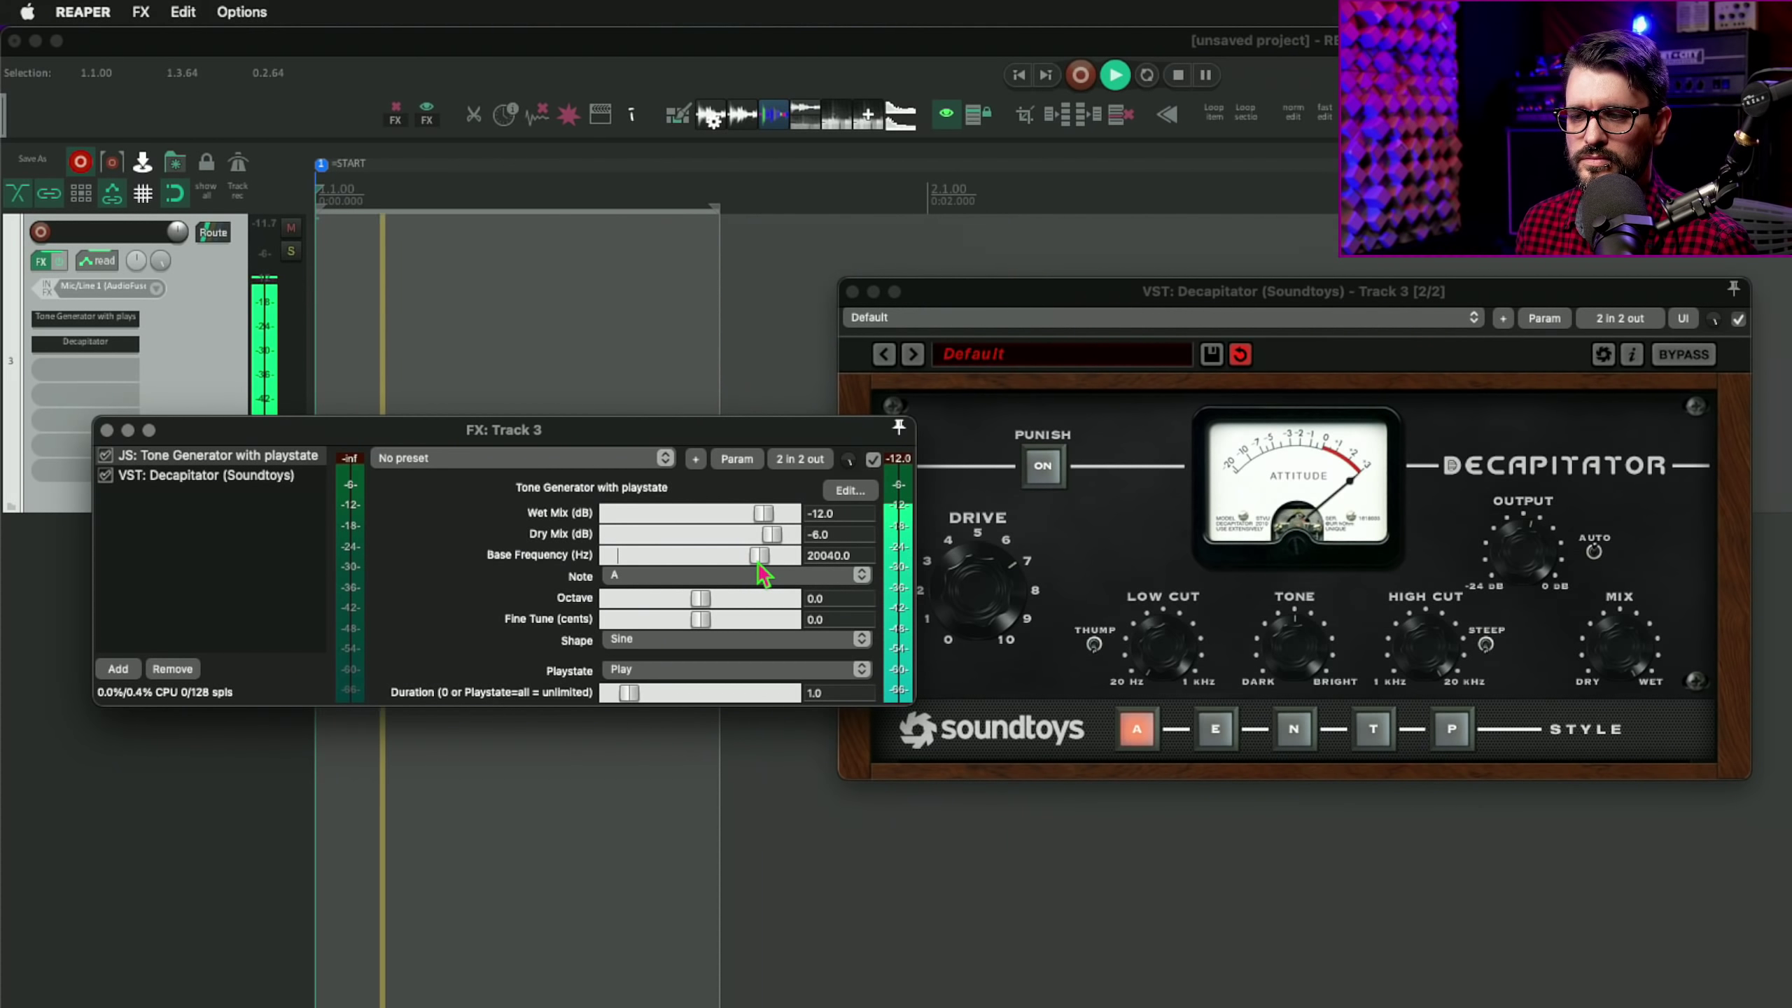
key(space)
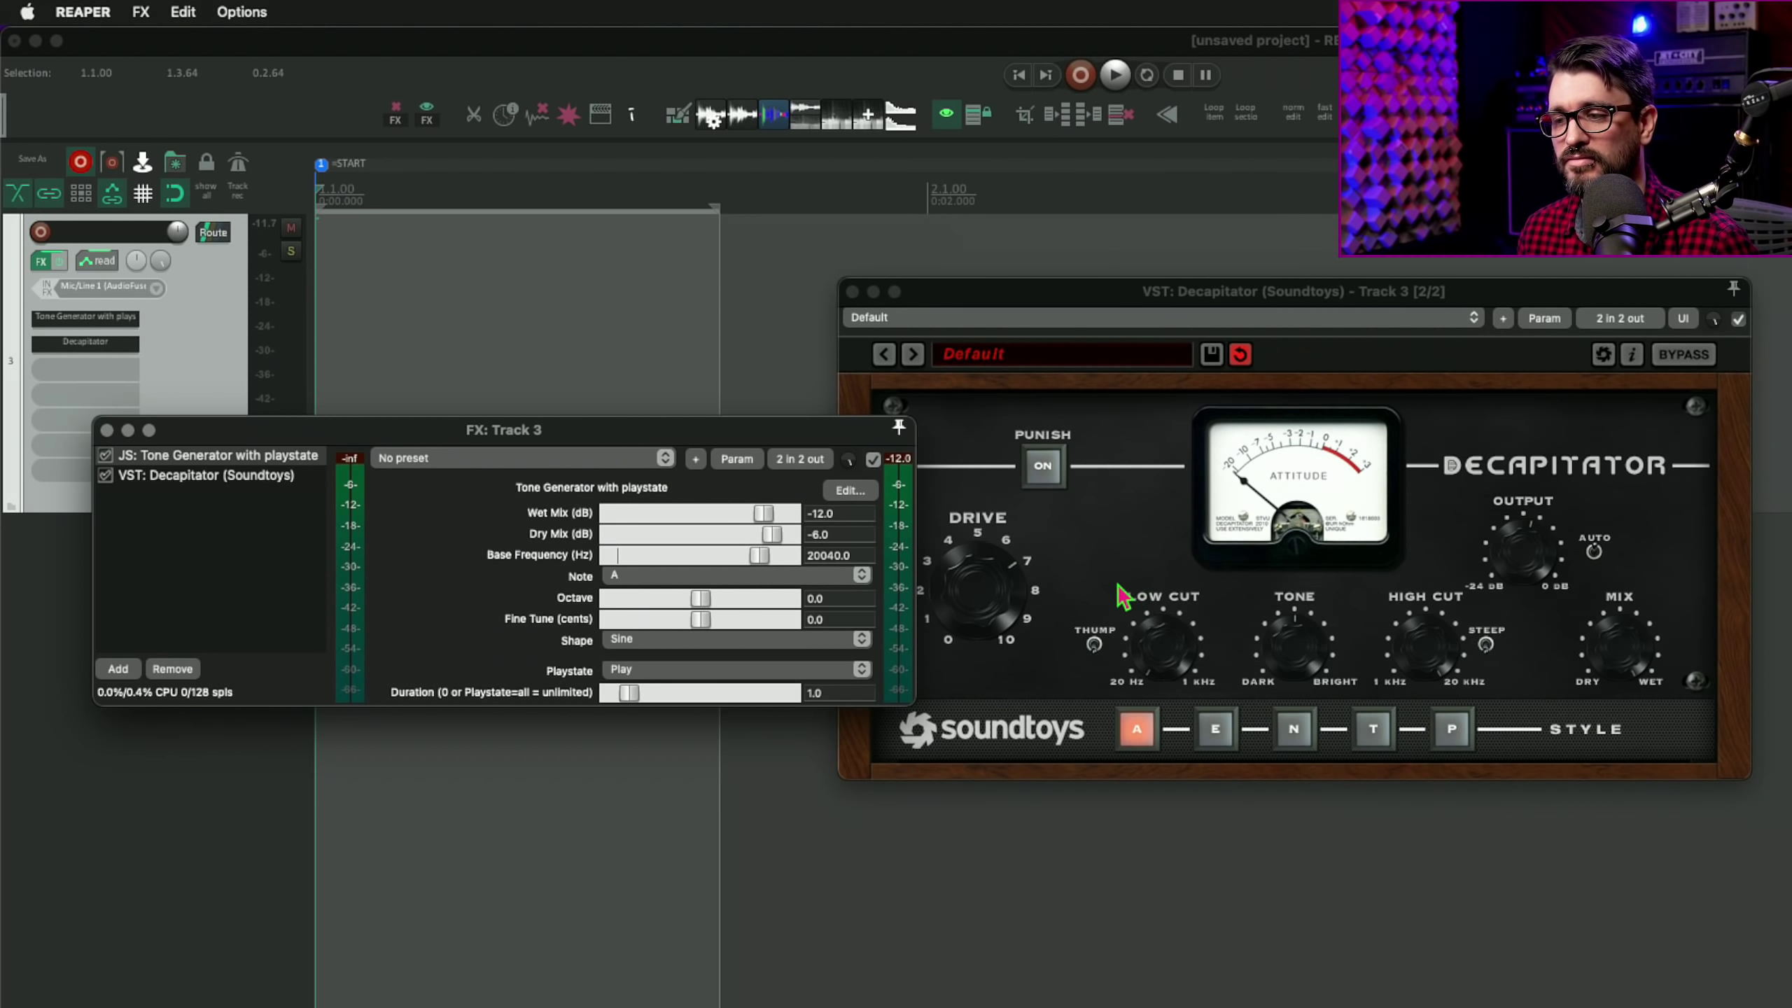
Step: Show the master track, add JS: Frequency Spectrum Analyzer Meter to it, and arrange the effect windows around the analyzer
drag(756, 429, 936, 411)
click(167, 427)
click(292, 12)
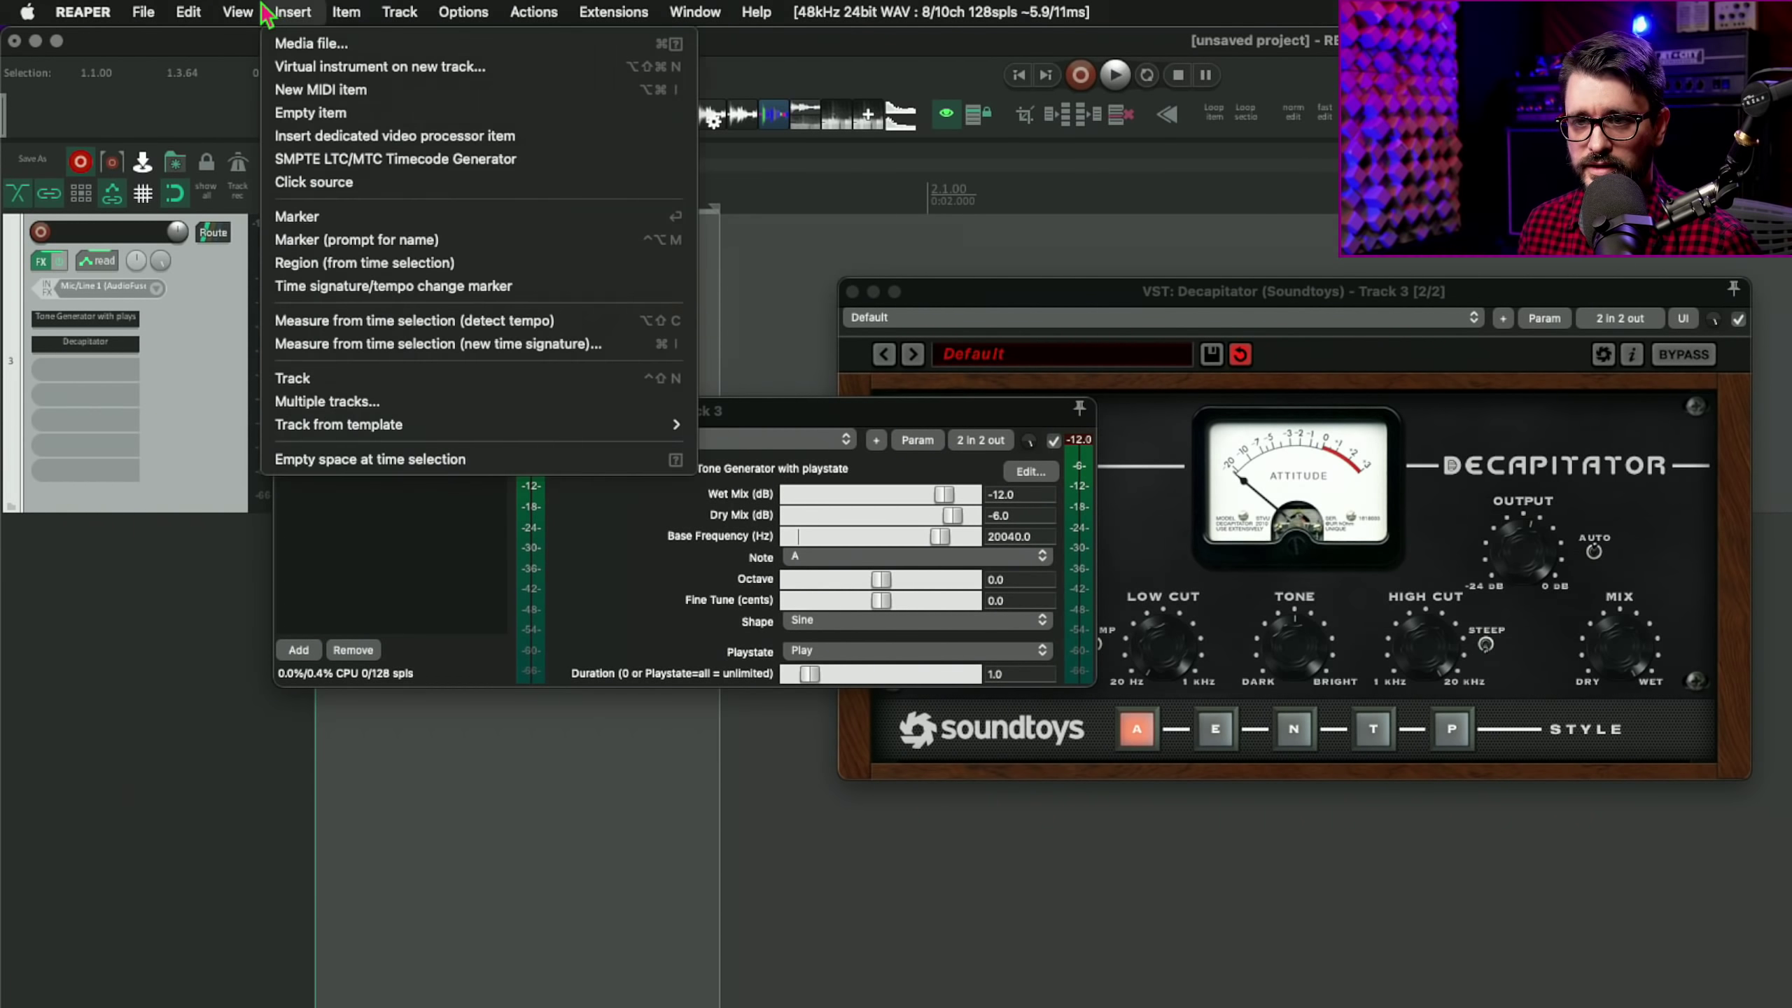
mouse_move(238, 12)
click(269, 44)
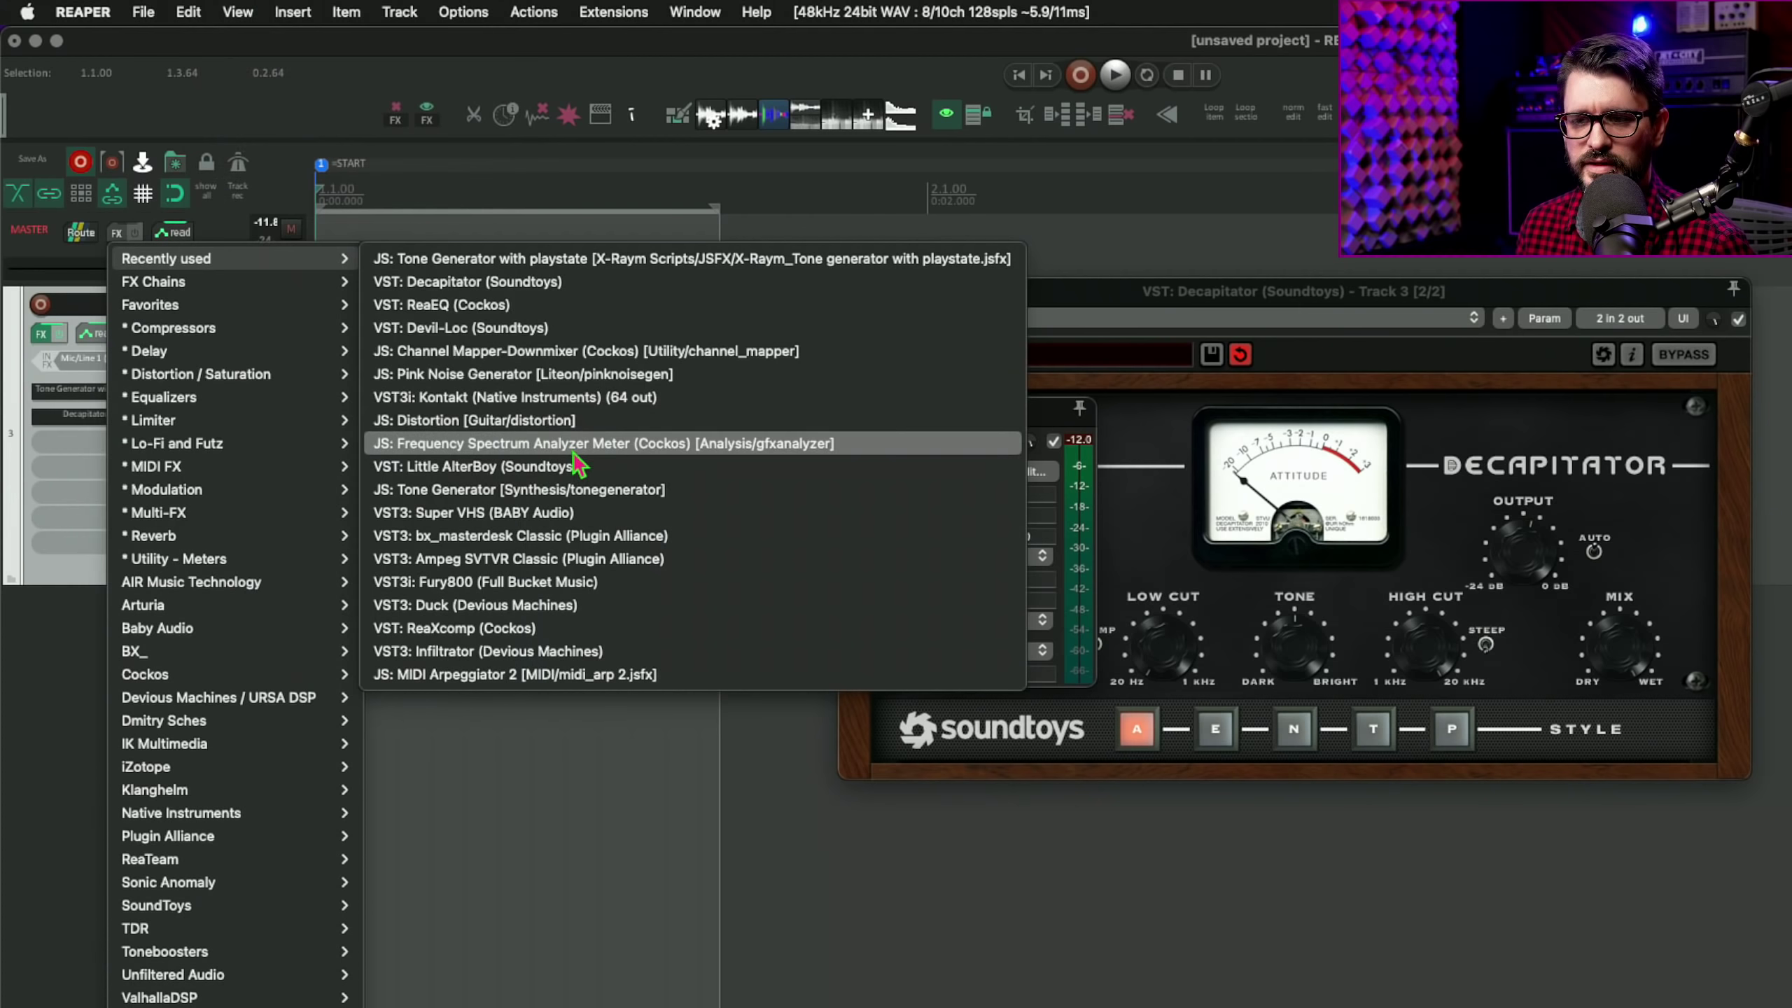
click(575, 450)
drag(637, 414, 444, 702)
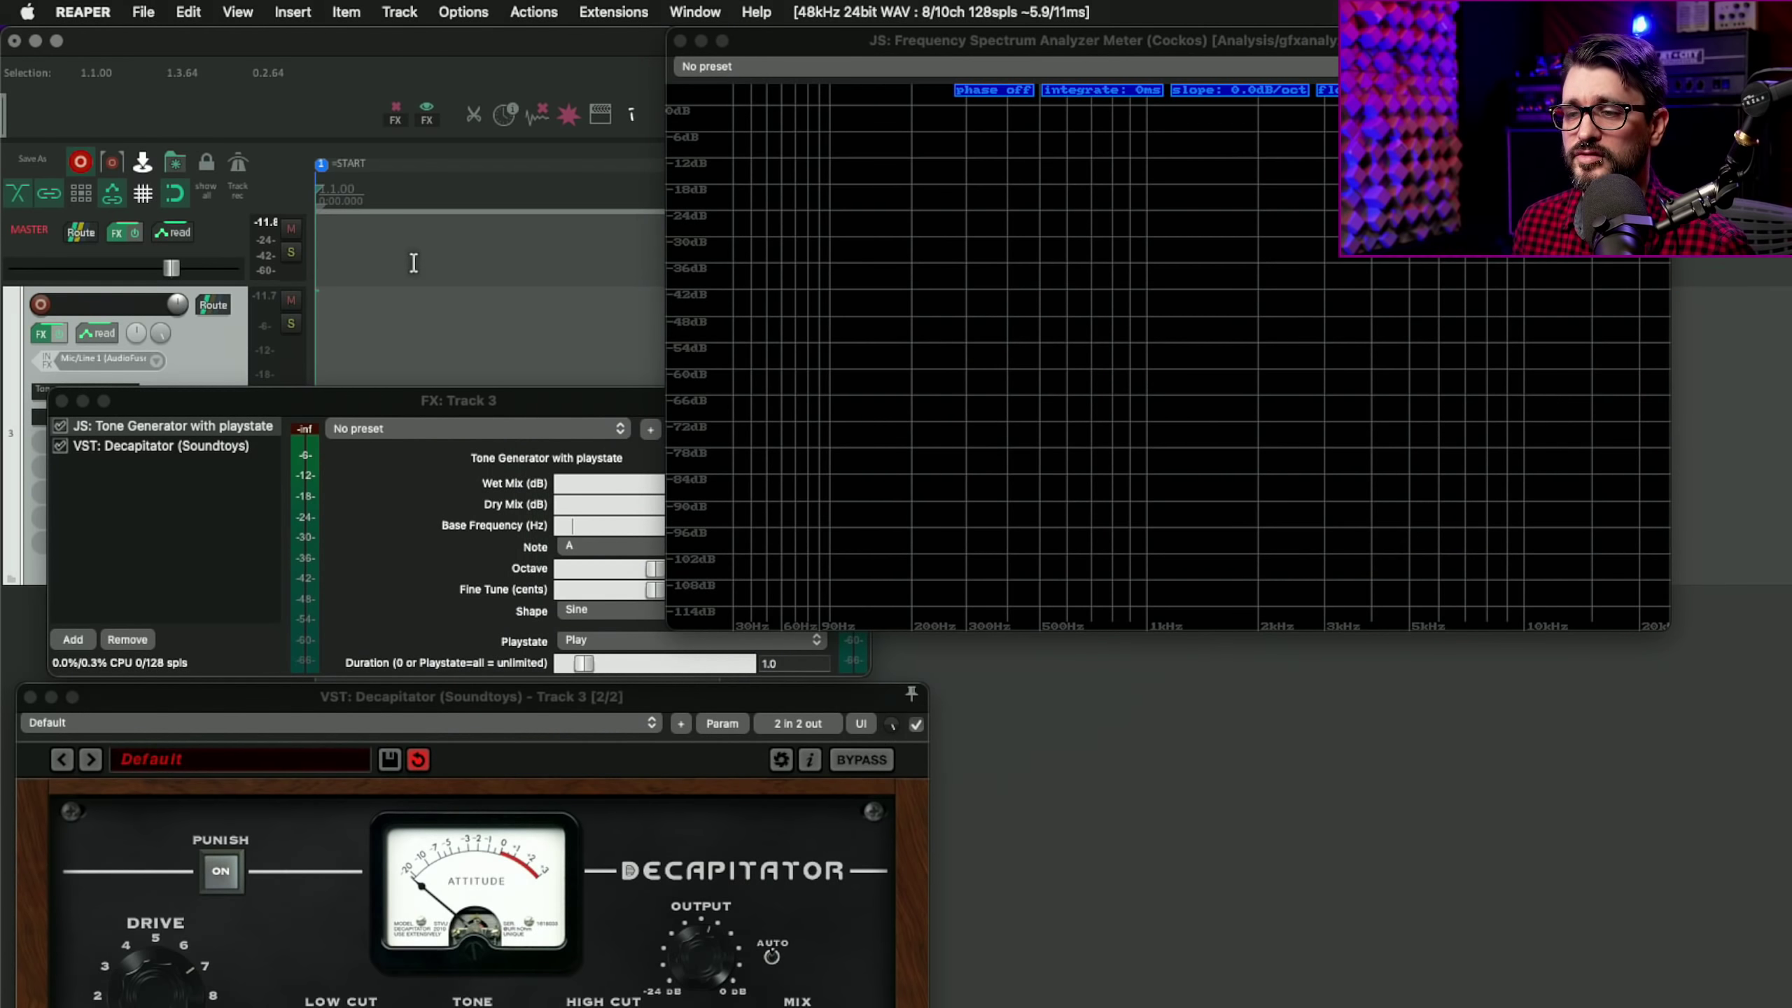
Step: Play the distorted tone into the spectrum analyzer and bypass Decapitator for comparison
key(space)
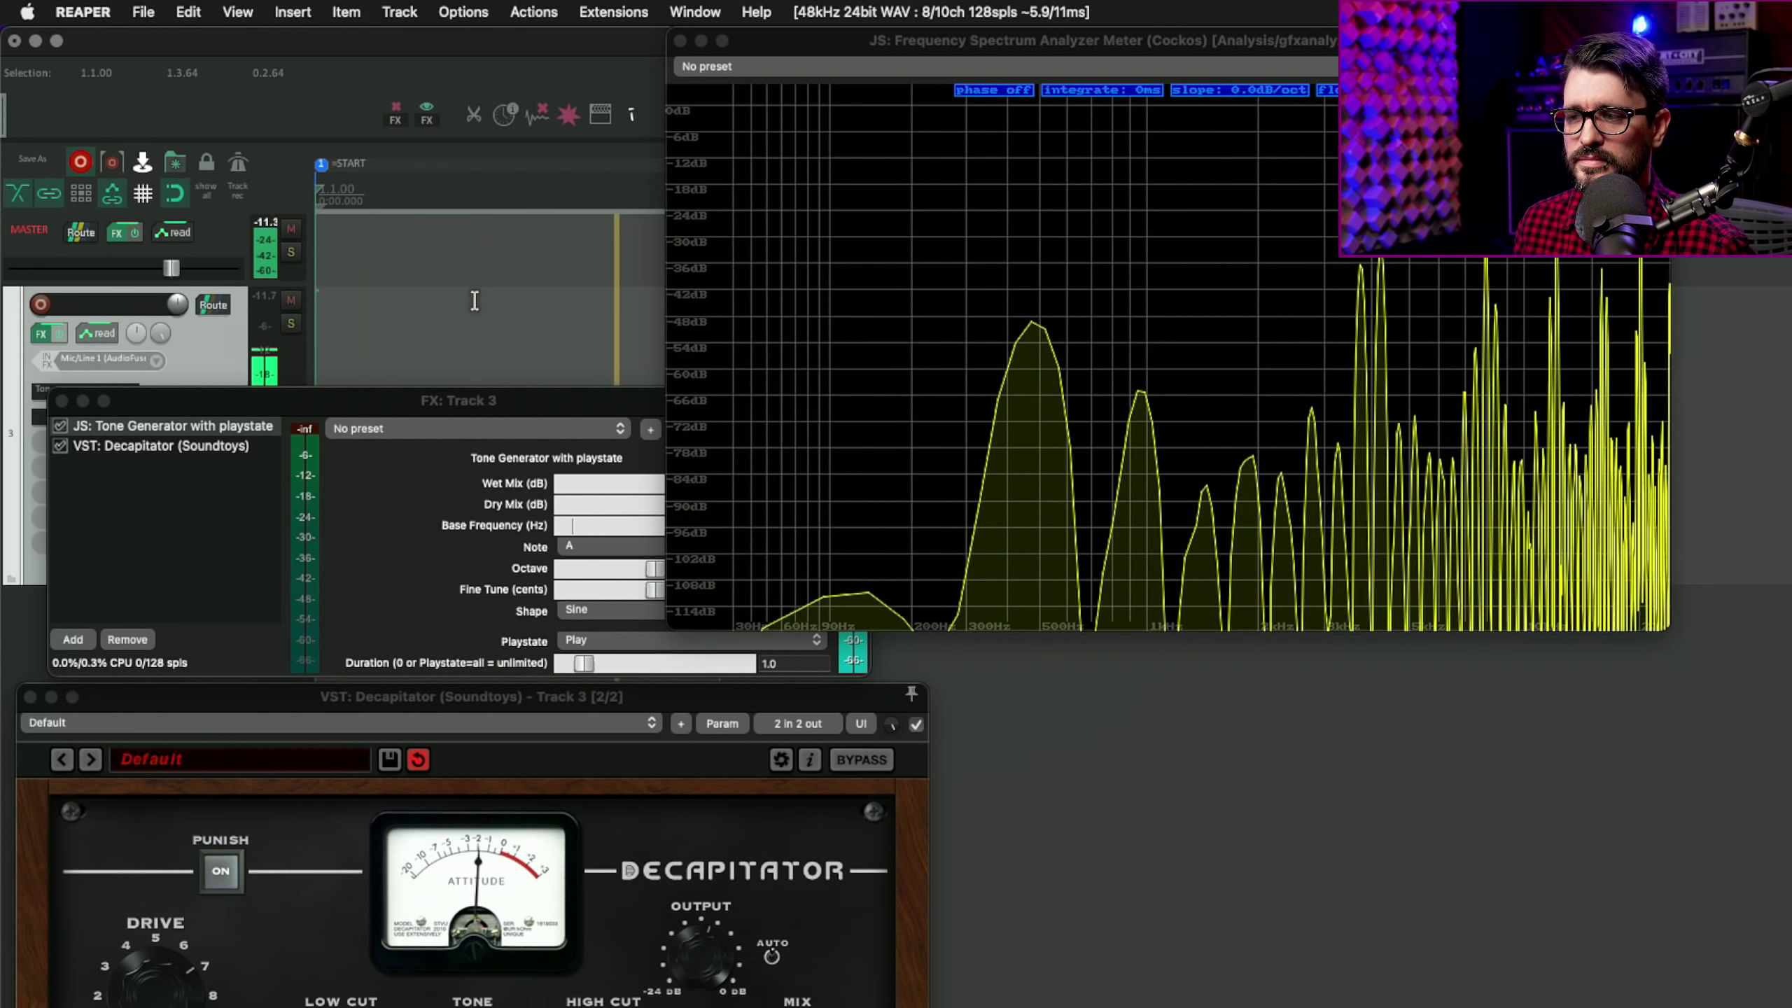
click(60, 448)
key(space)
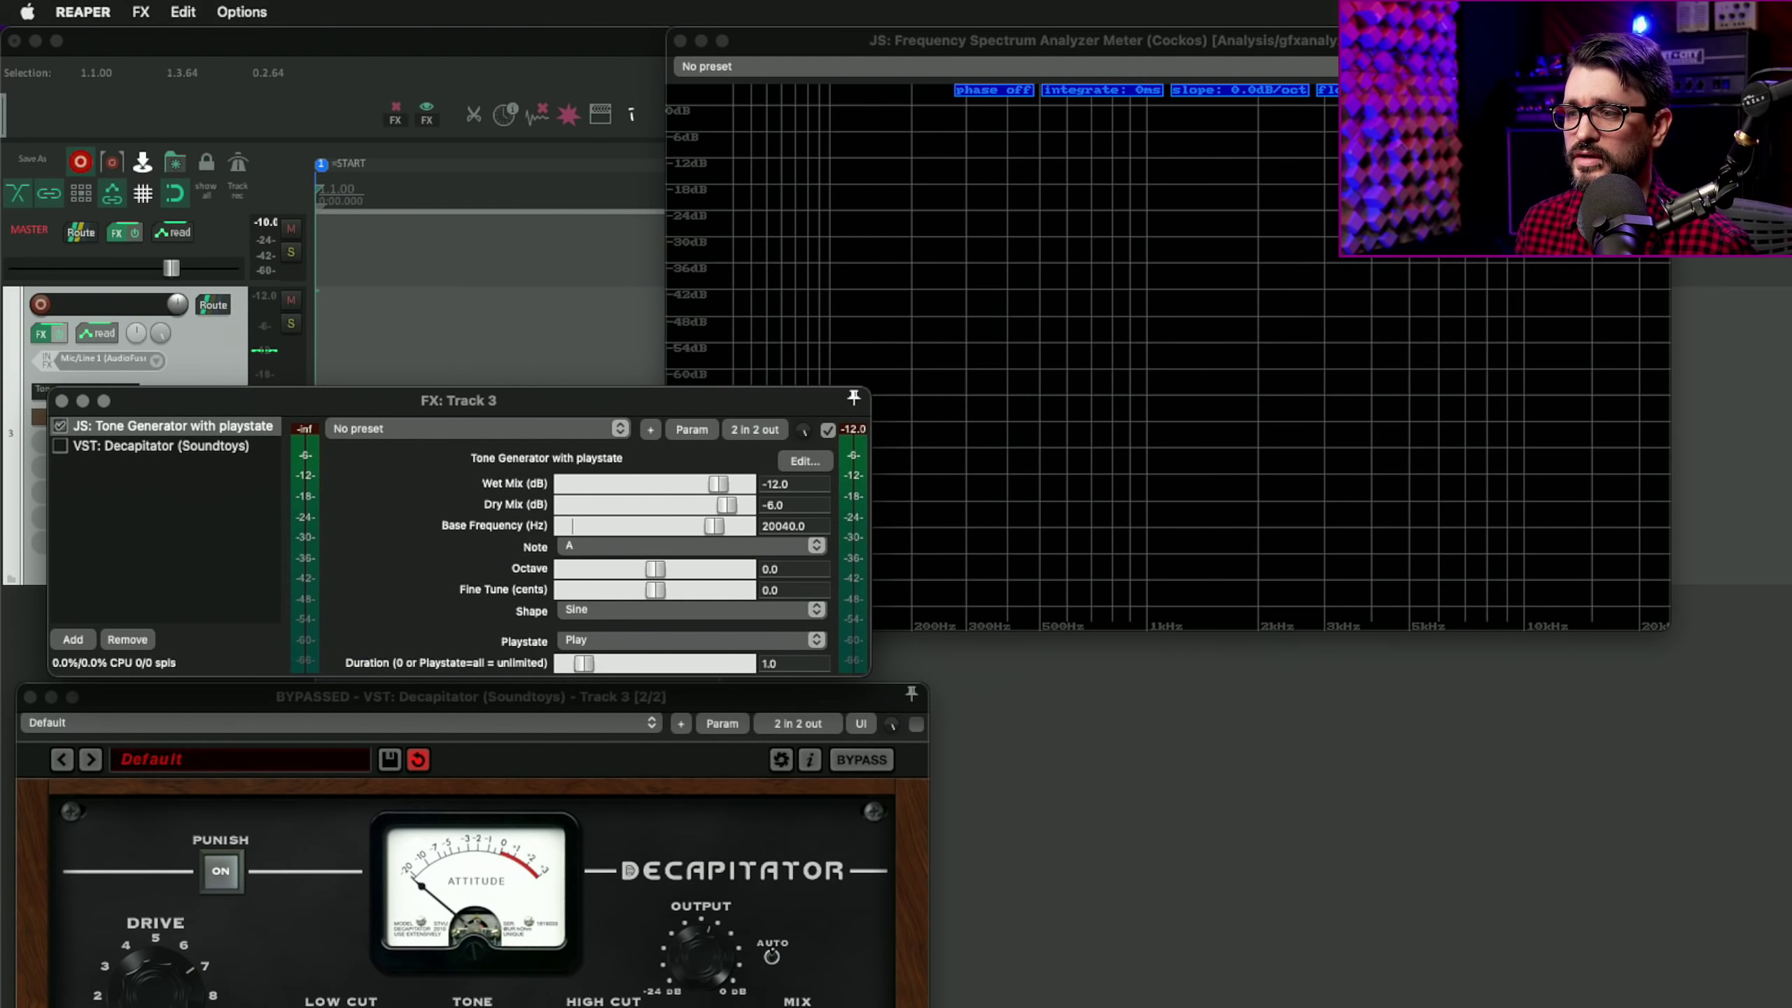
Step: Bring the whole spectrum analyzer into view and play the clean tone to examine its spectrum
drag(1366, 41, 830, 127)
key(space)
key(space)
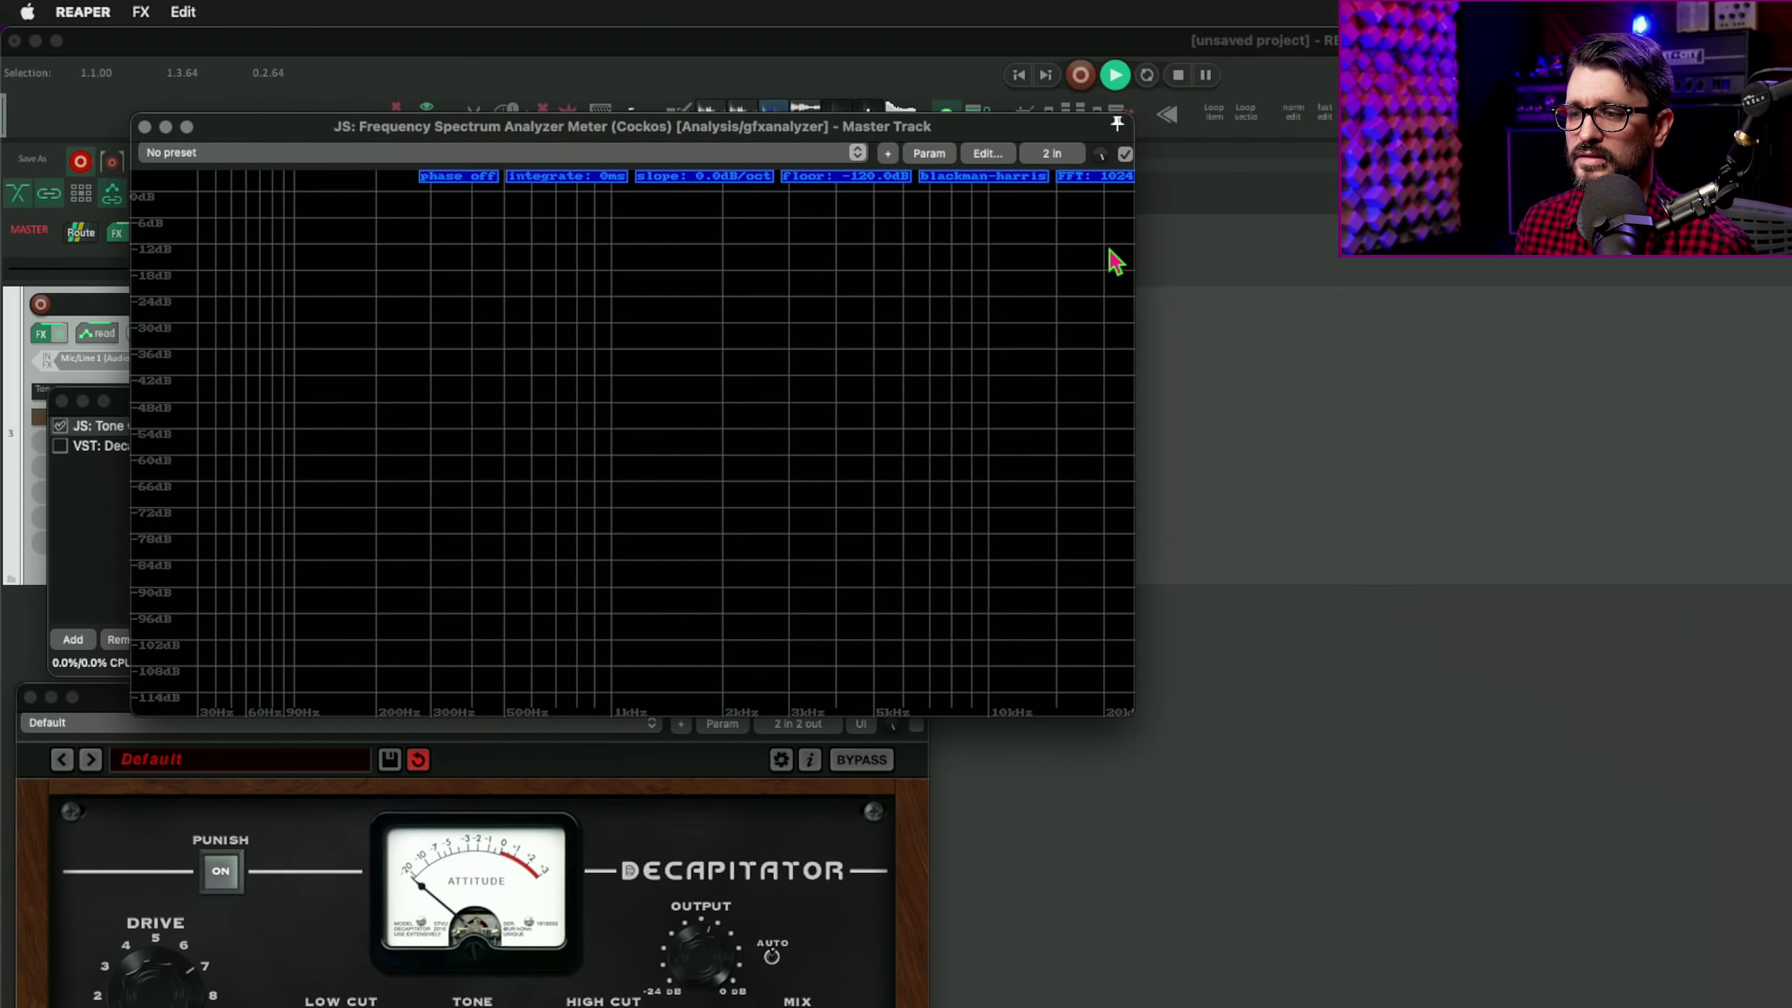
key(space)
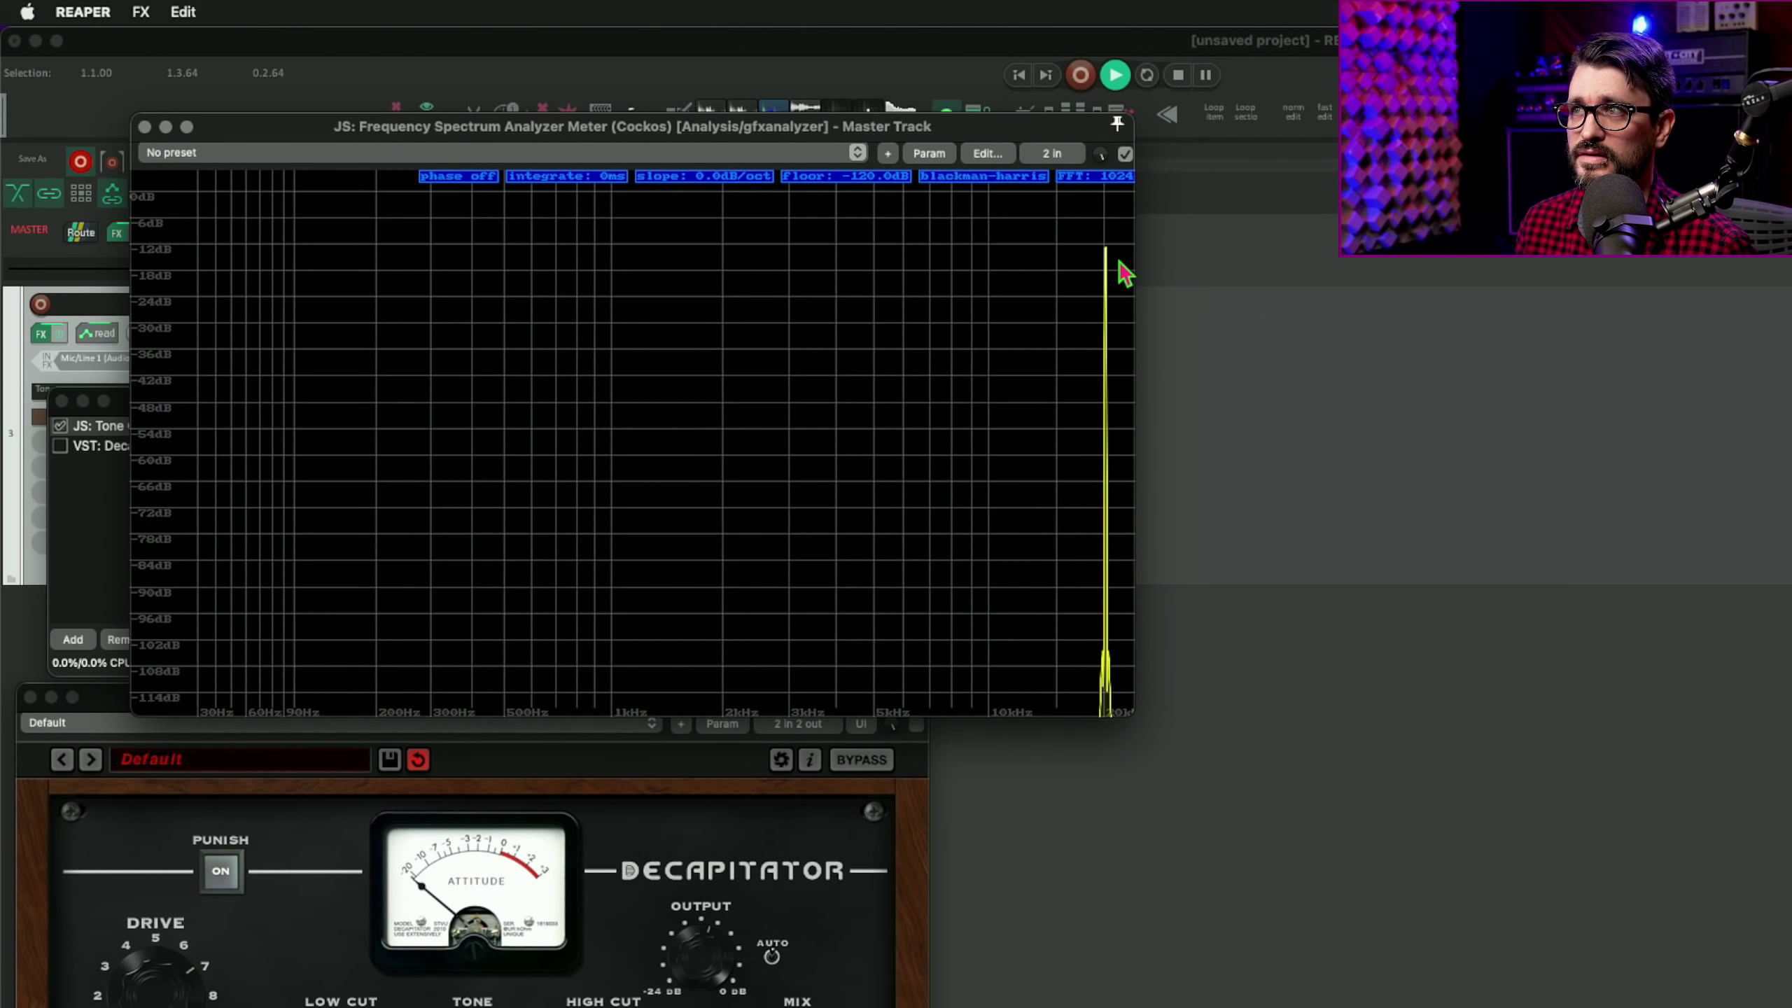
key(space)
Step: Lower the spectrum analyzer's floor to about -209.6 dB and play the clean tone
drag(879, 187, 881, 639)
key(space)
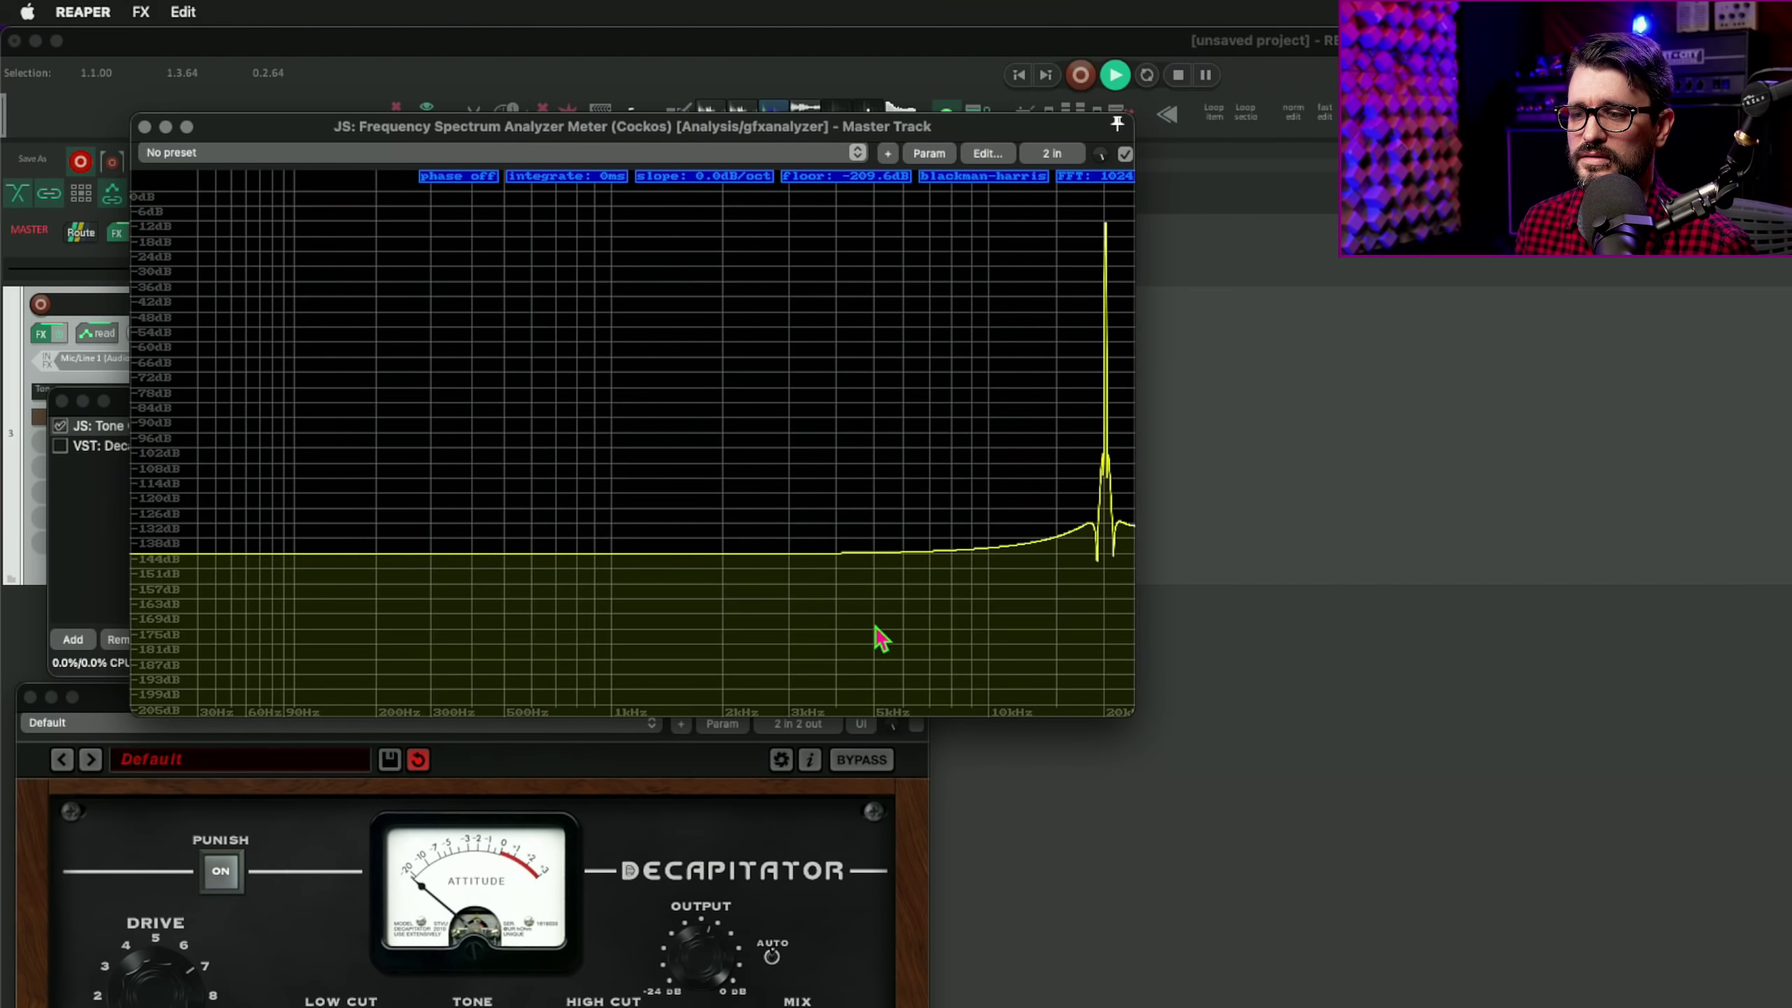
key(space)
Step: Move the analyzer window clear of track 3's FX chain, enable Decapitator and play the tone through it
drag(884, 126, 1539, 267)
click(60, 445)
key(space)
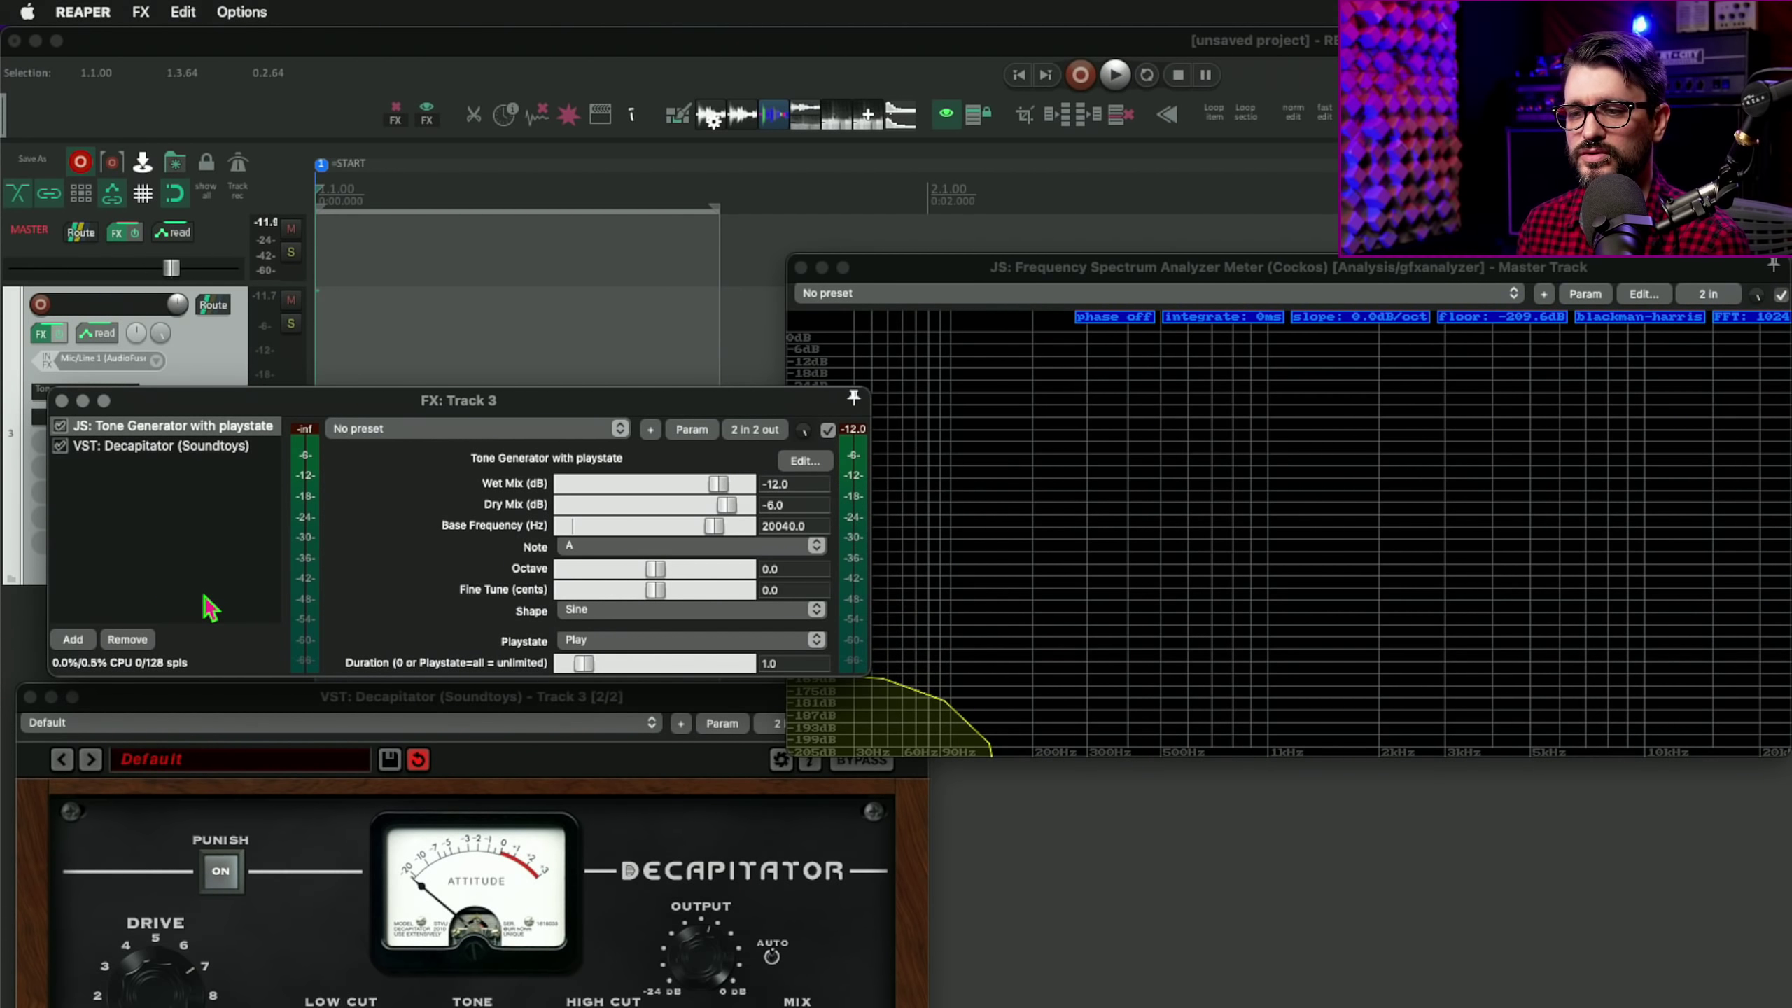
Step: Raise the tone generator's base frequency to 20180 Hz while playing the tone through Decapitator
click(711, 528)
key(space)
mouse_move(710, 528)
mouse_down()
mouse_move(608, 546)
mouse_move(714, 528)
mouse_up()
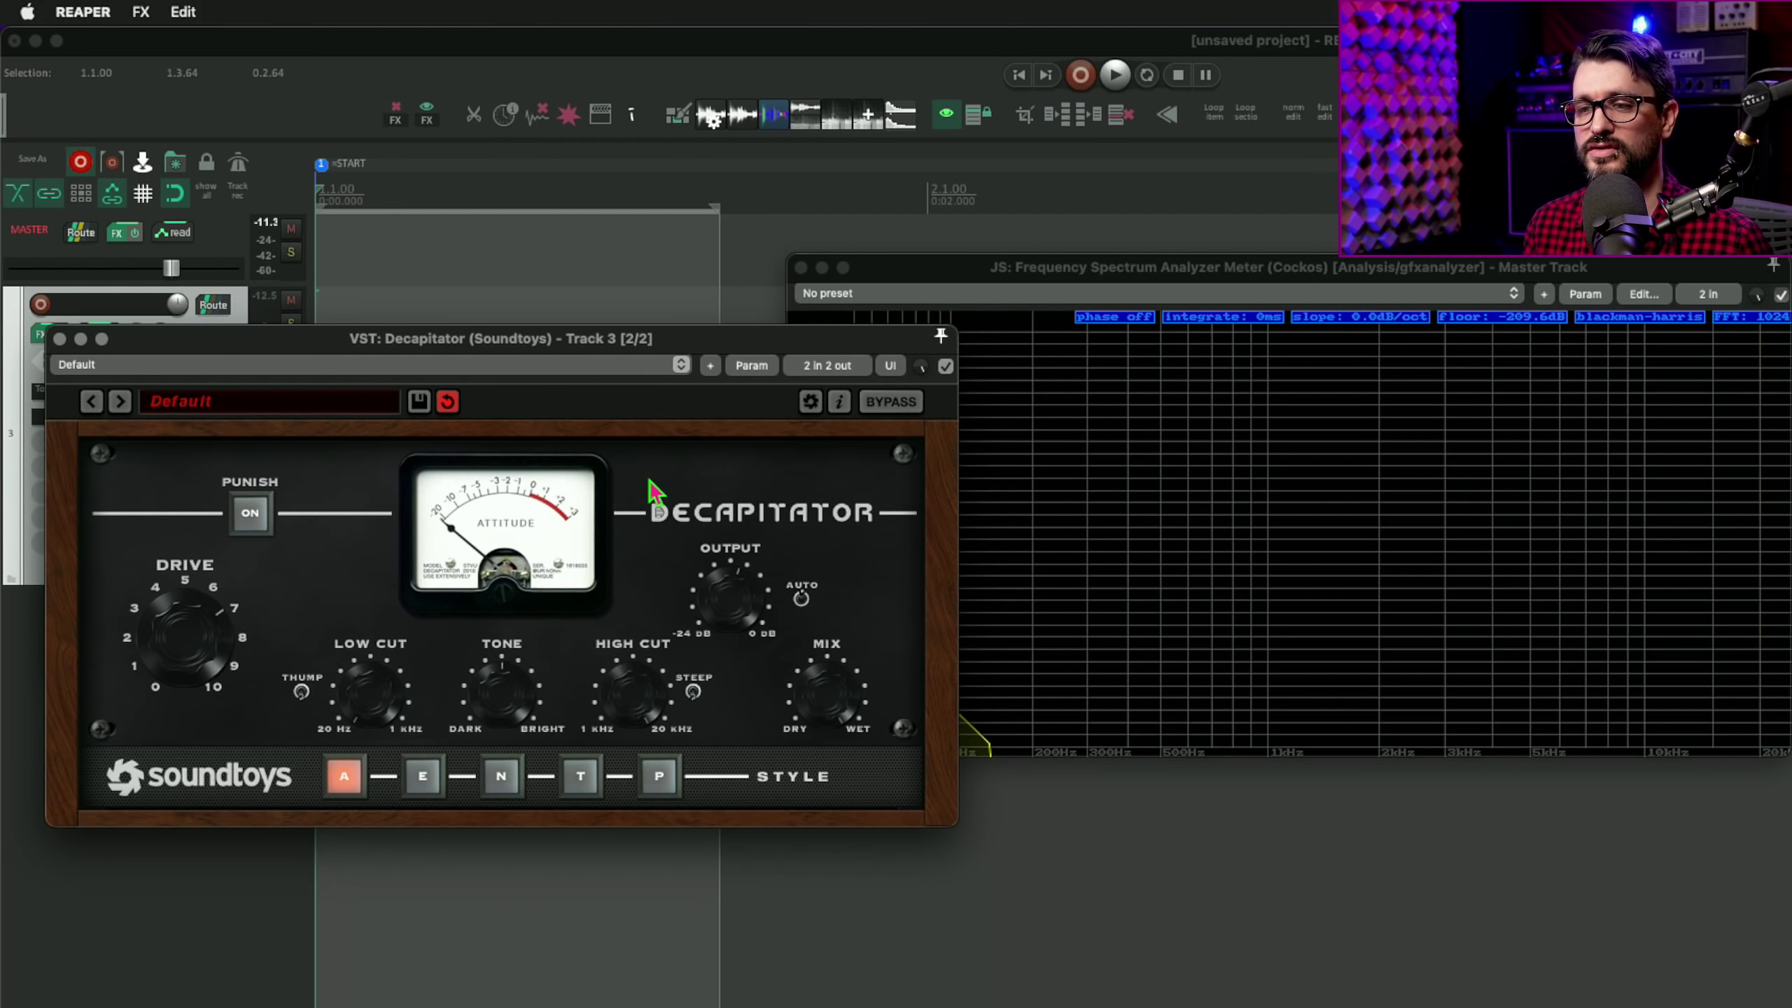
Step: Place the Decapitator window clear of the analyzer's high frequencies and play the tone to examine its spectrum
drag(590, 351, 543, 634)
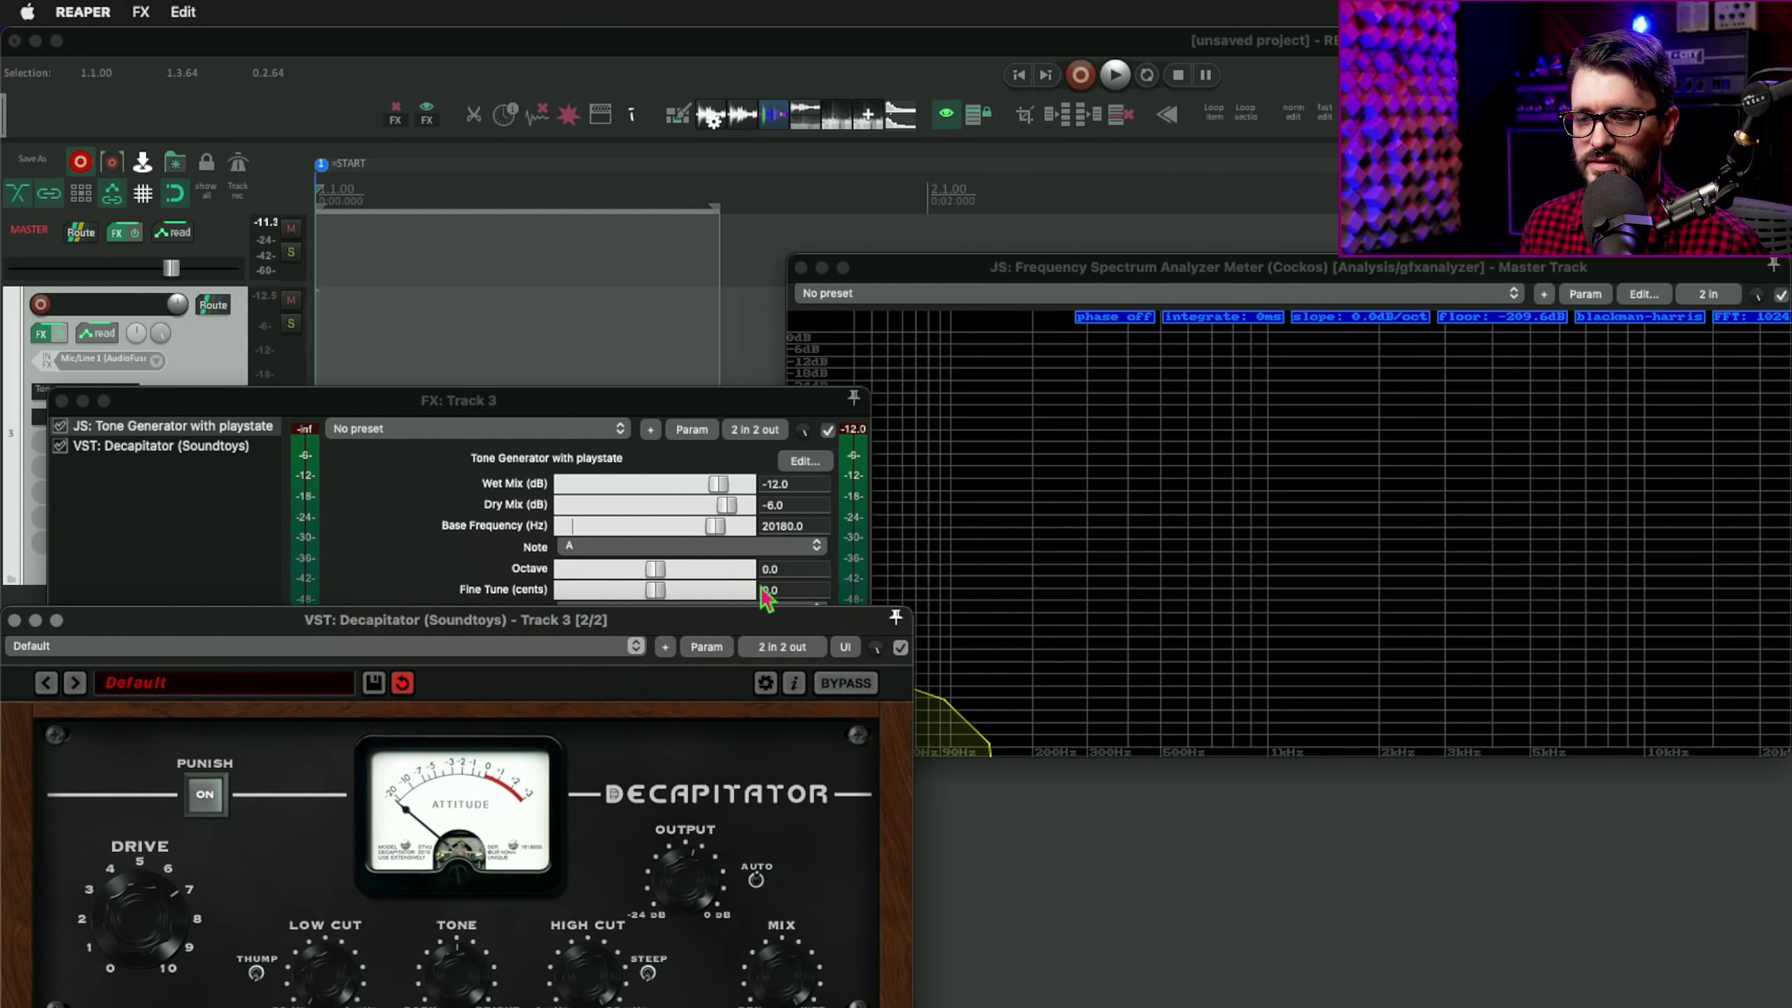
drag(749, 626, 768, 492)
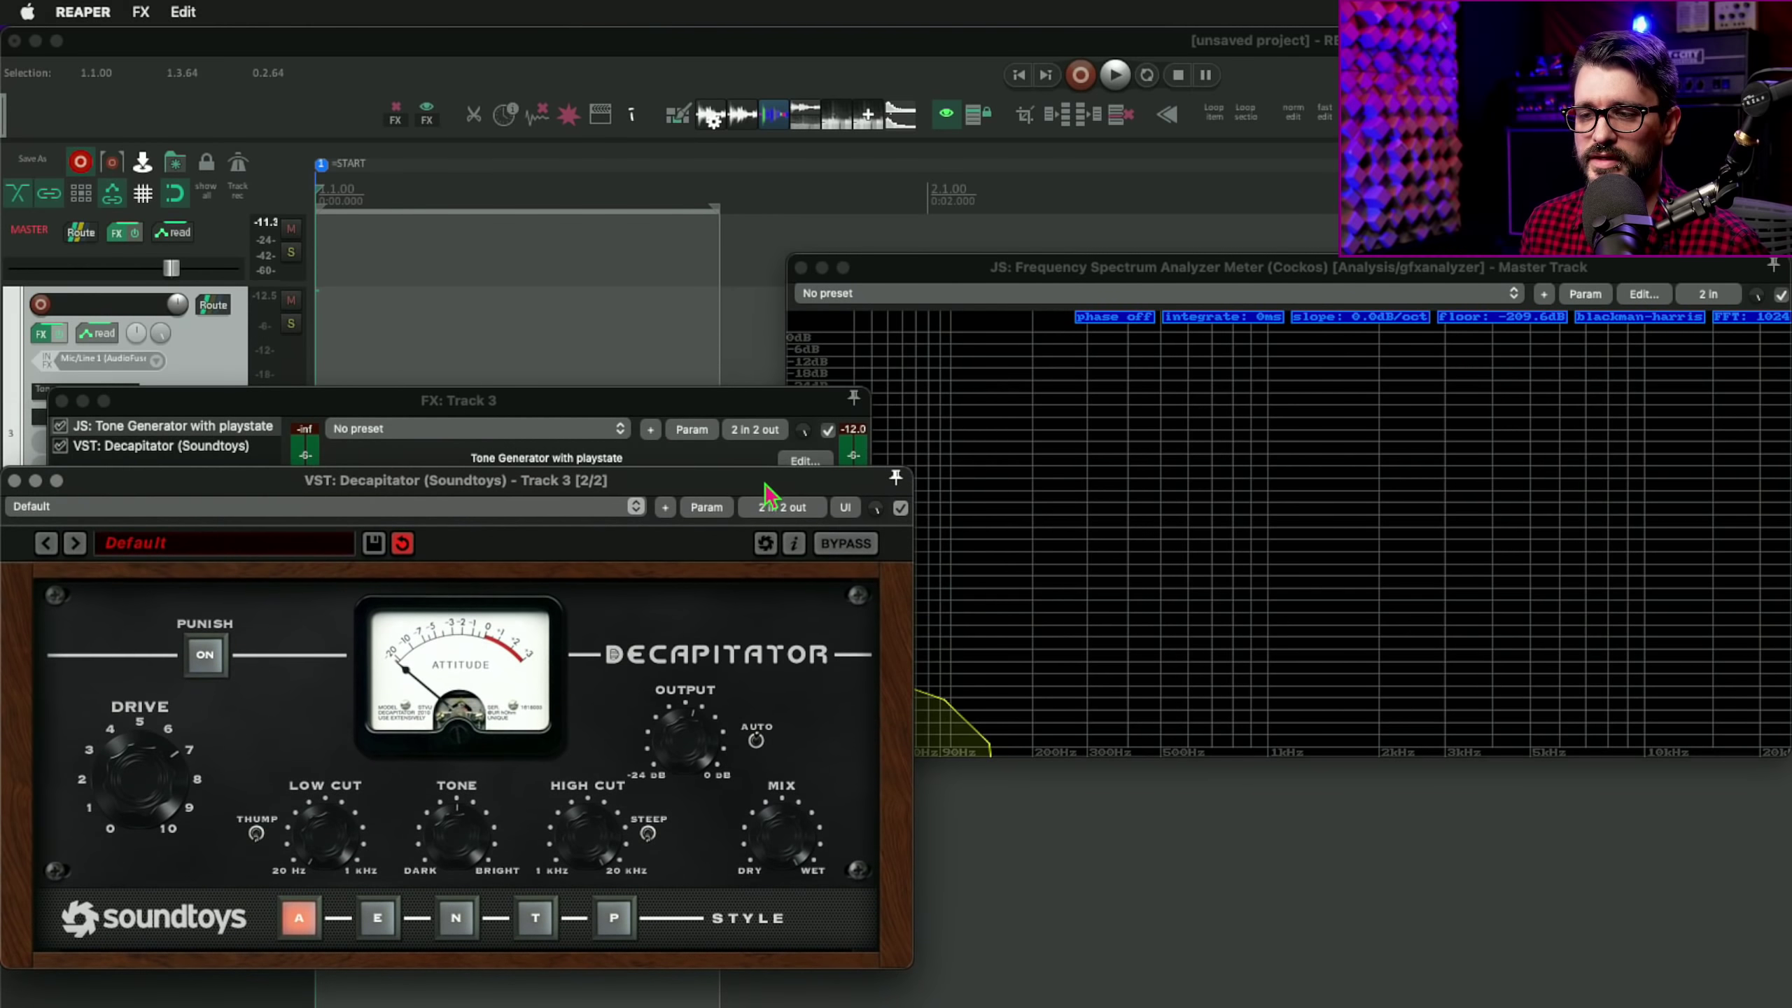
key(space)
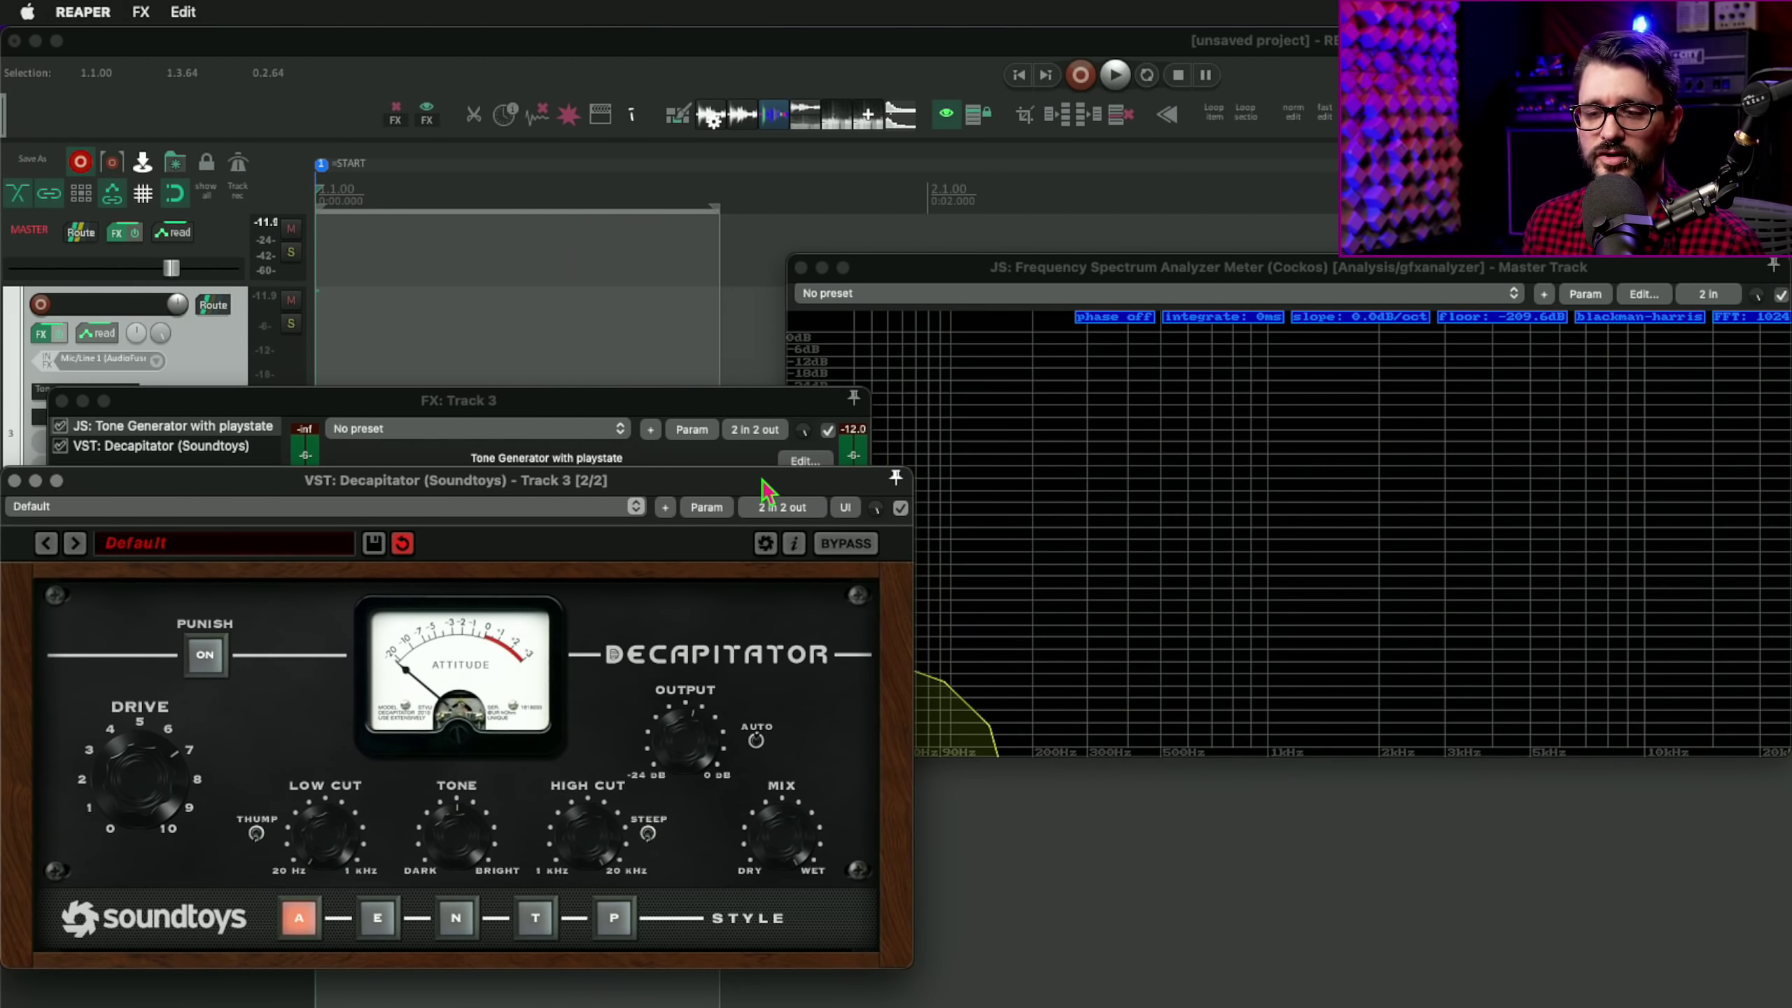
drag(749, 488, 679, 446)
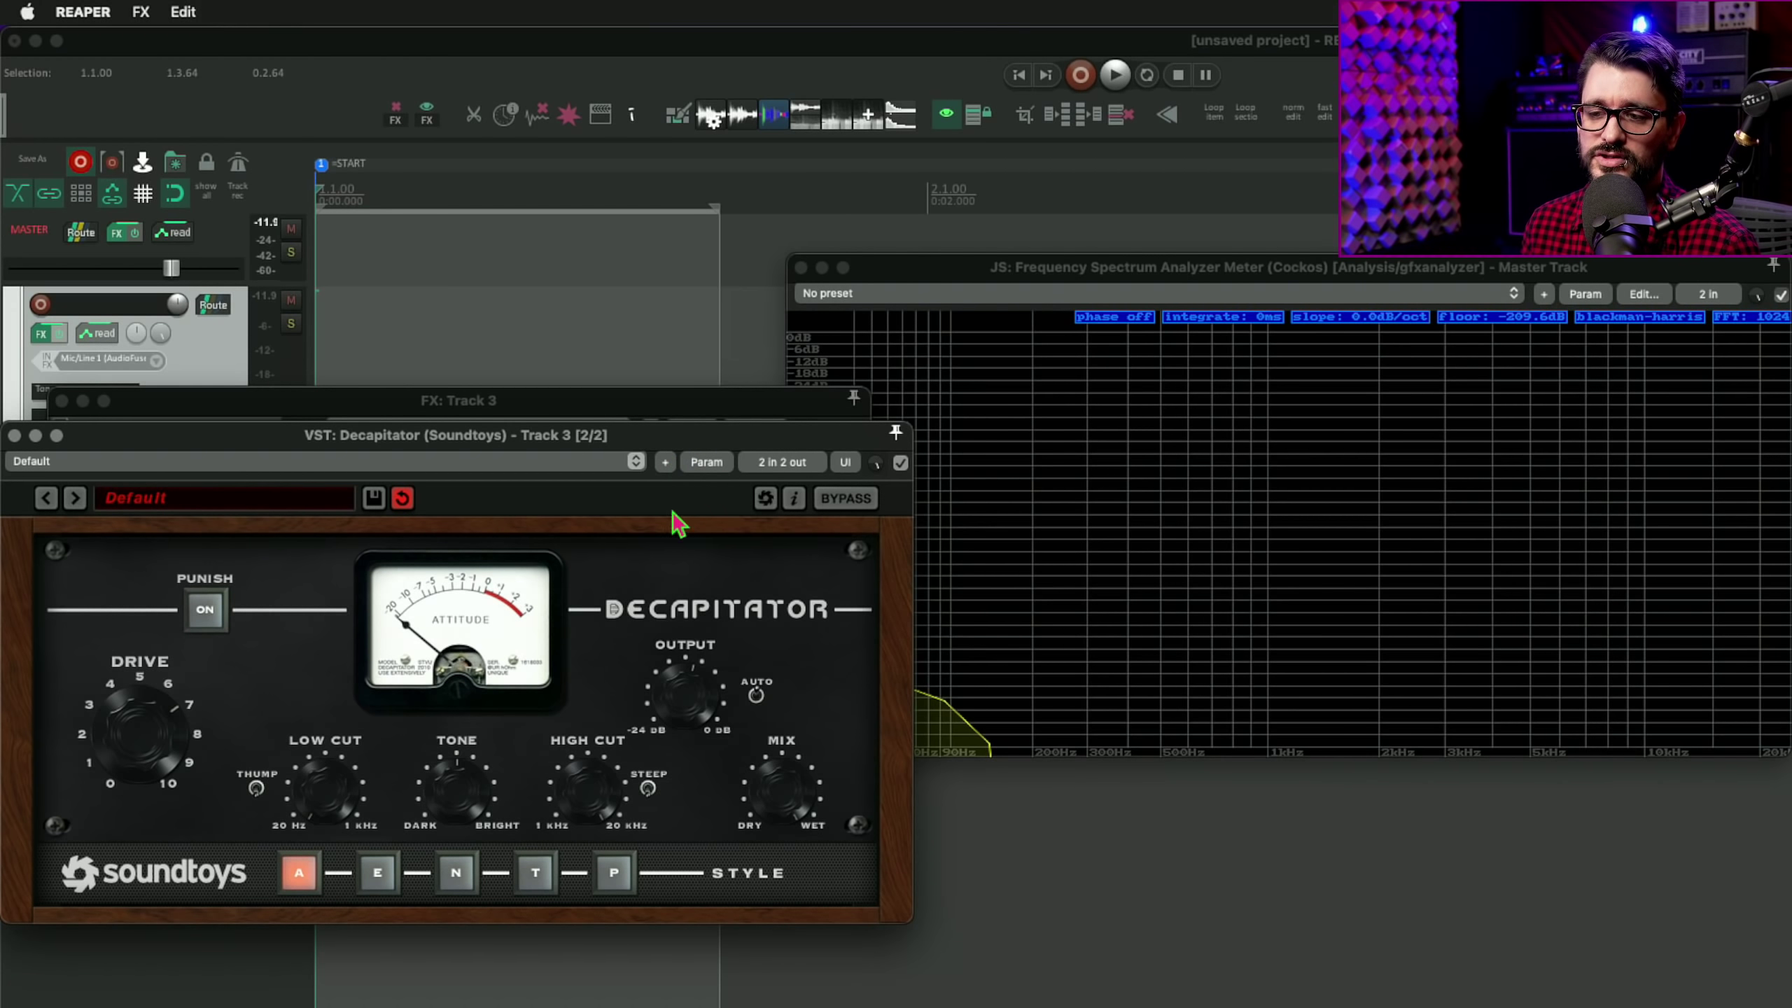
Step: Set track 3's chain oversampling to "Oversample up to ~96k" and play the tone through Decapitator
click(665, 463)
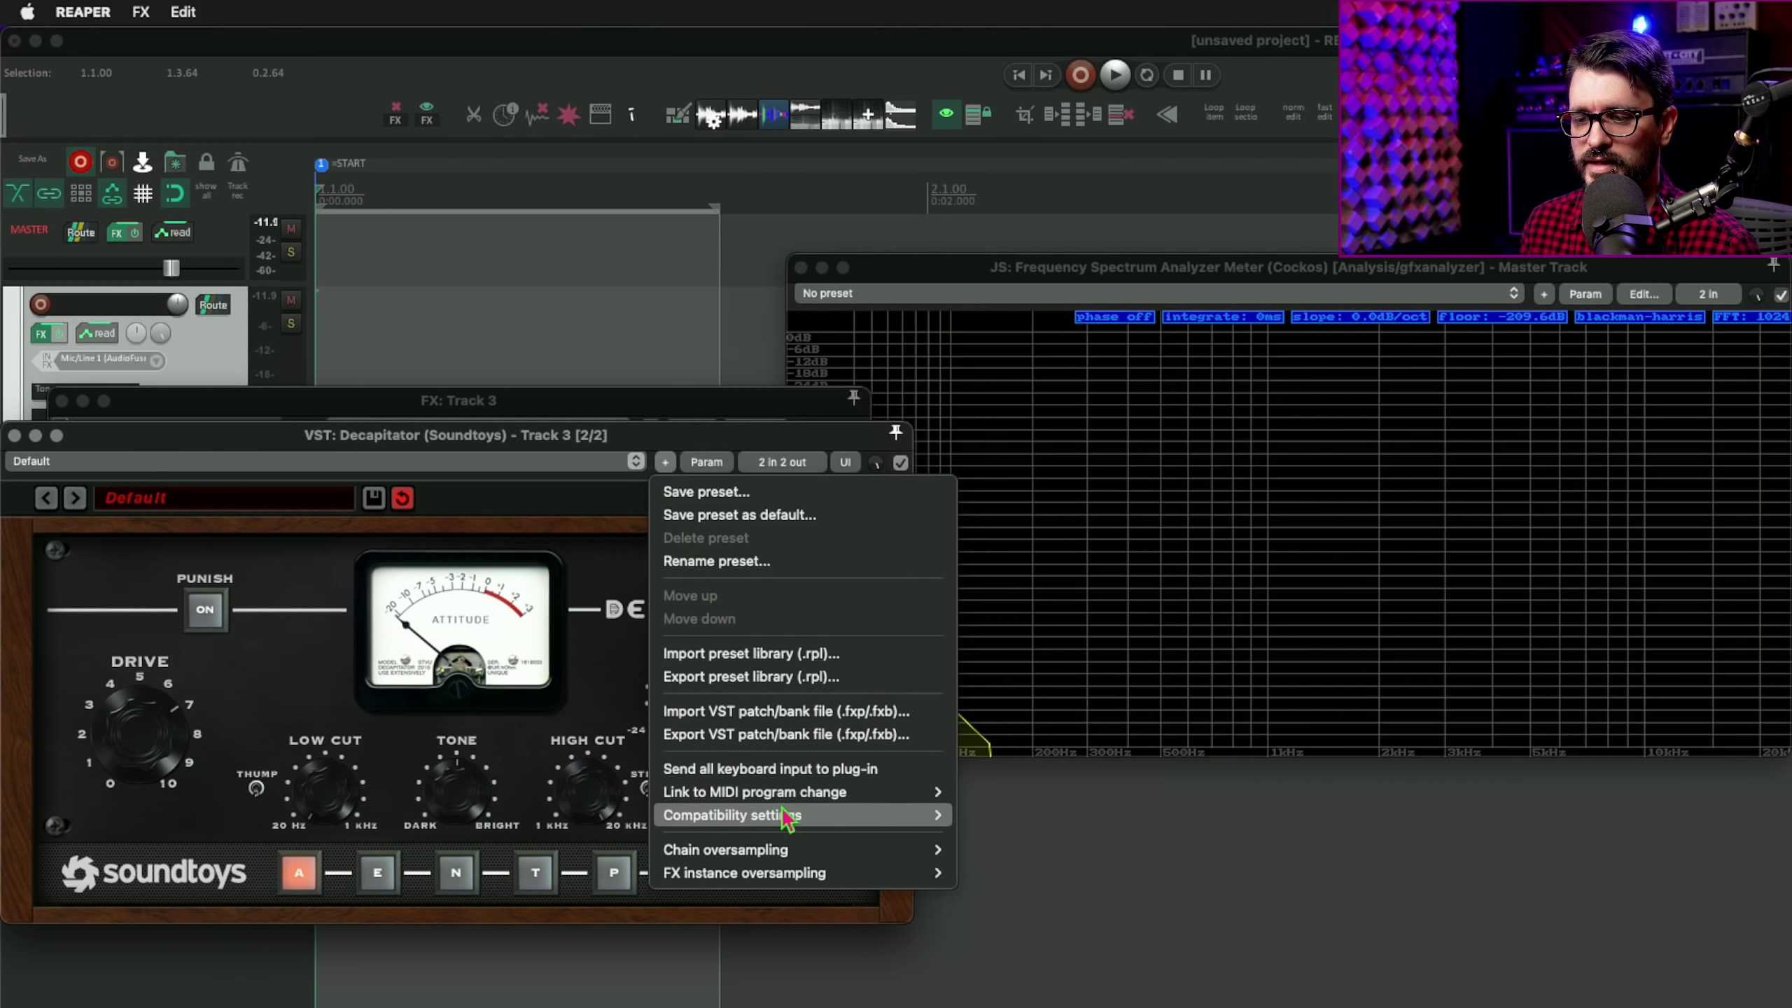
mouse_move(803, 858)
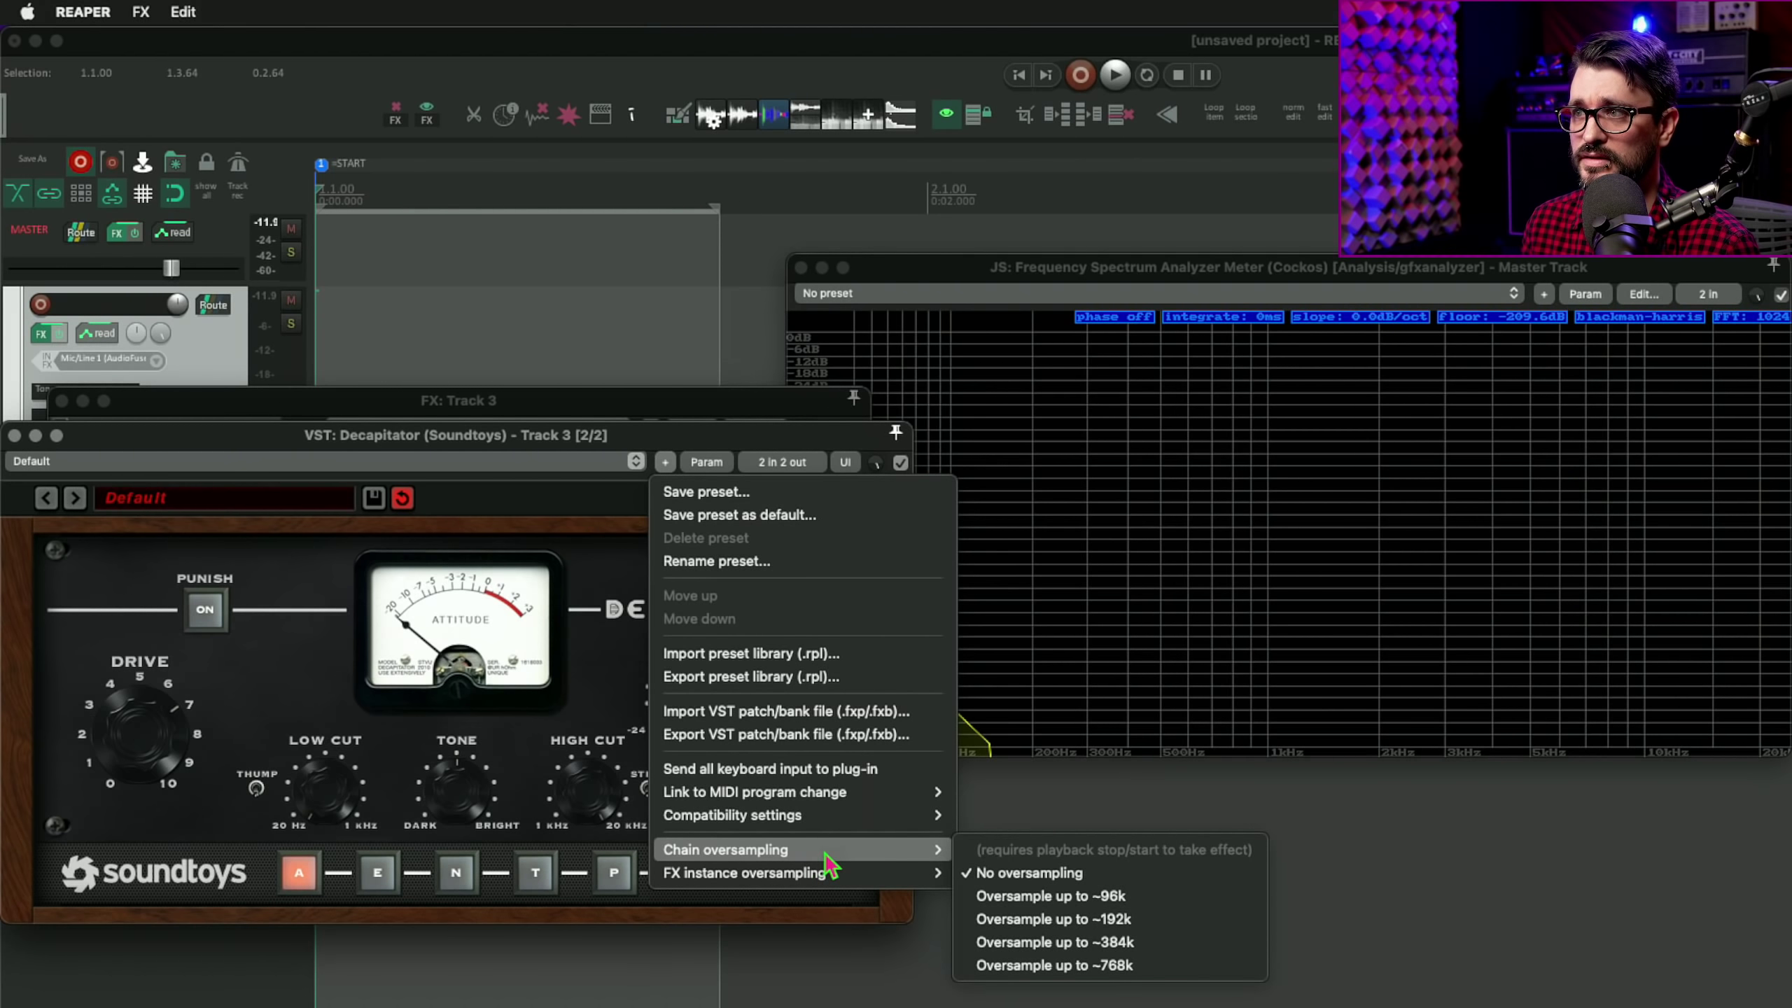
click(1150, 907)
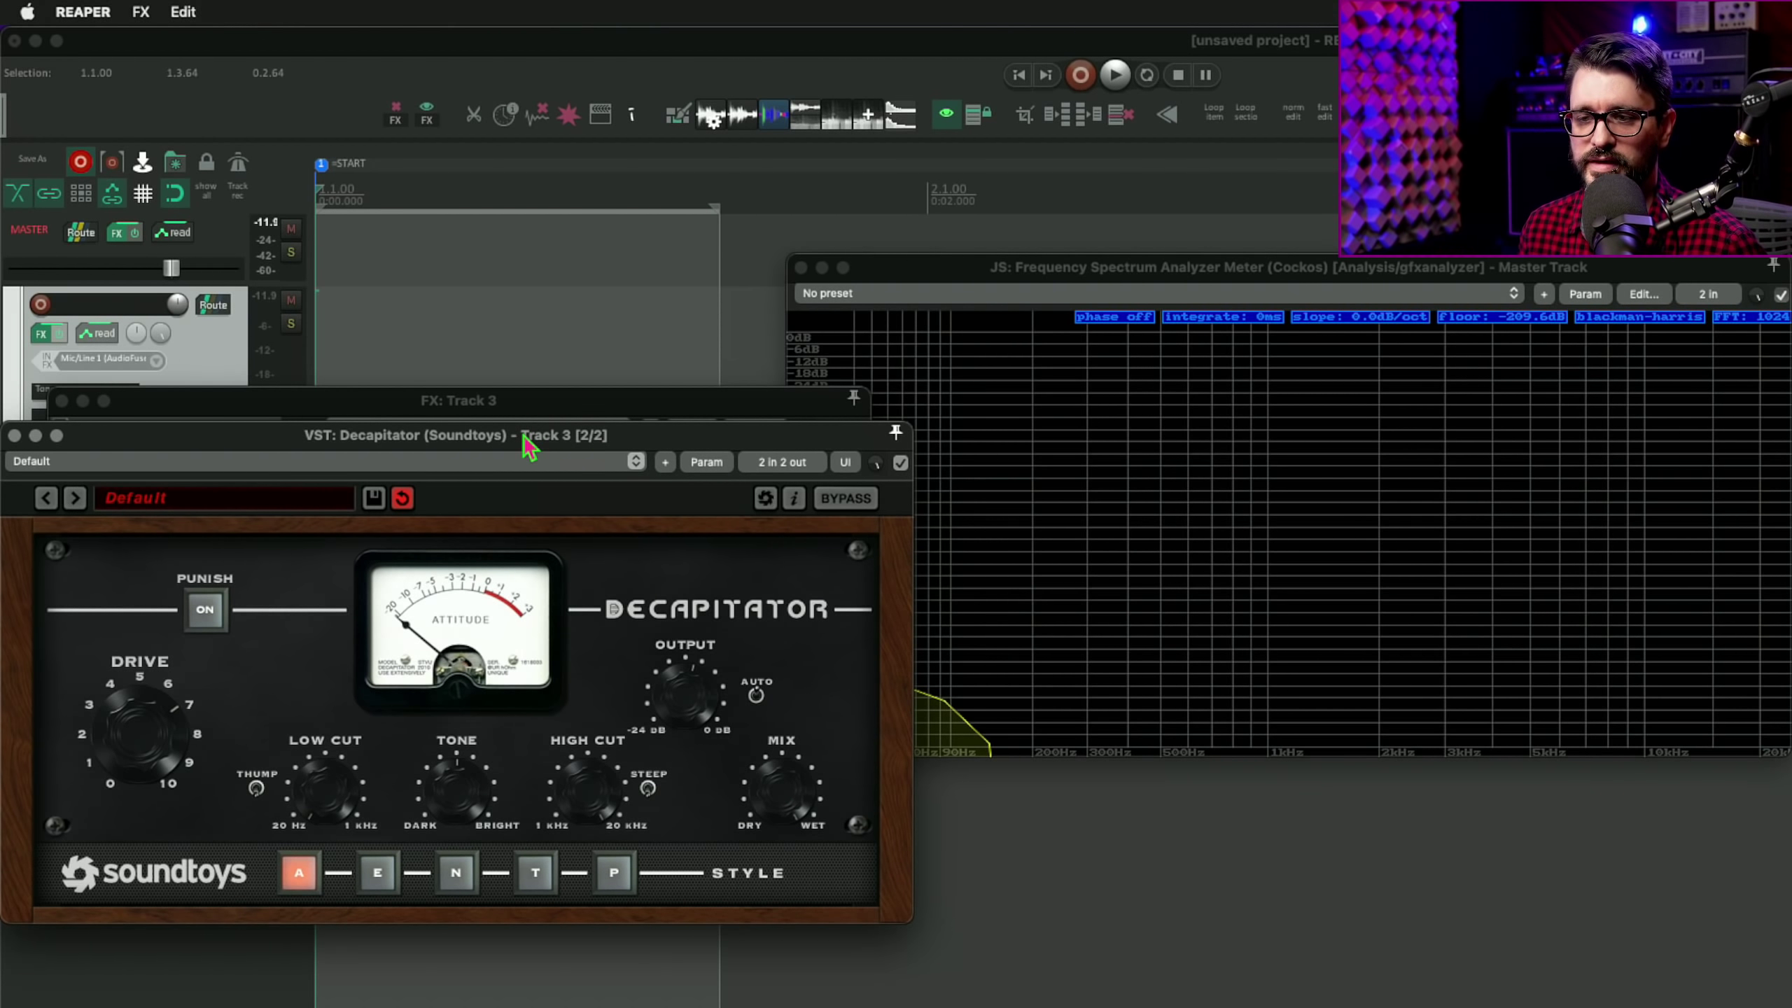
click(462, 439)
key(space)
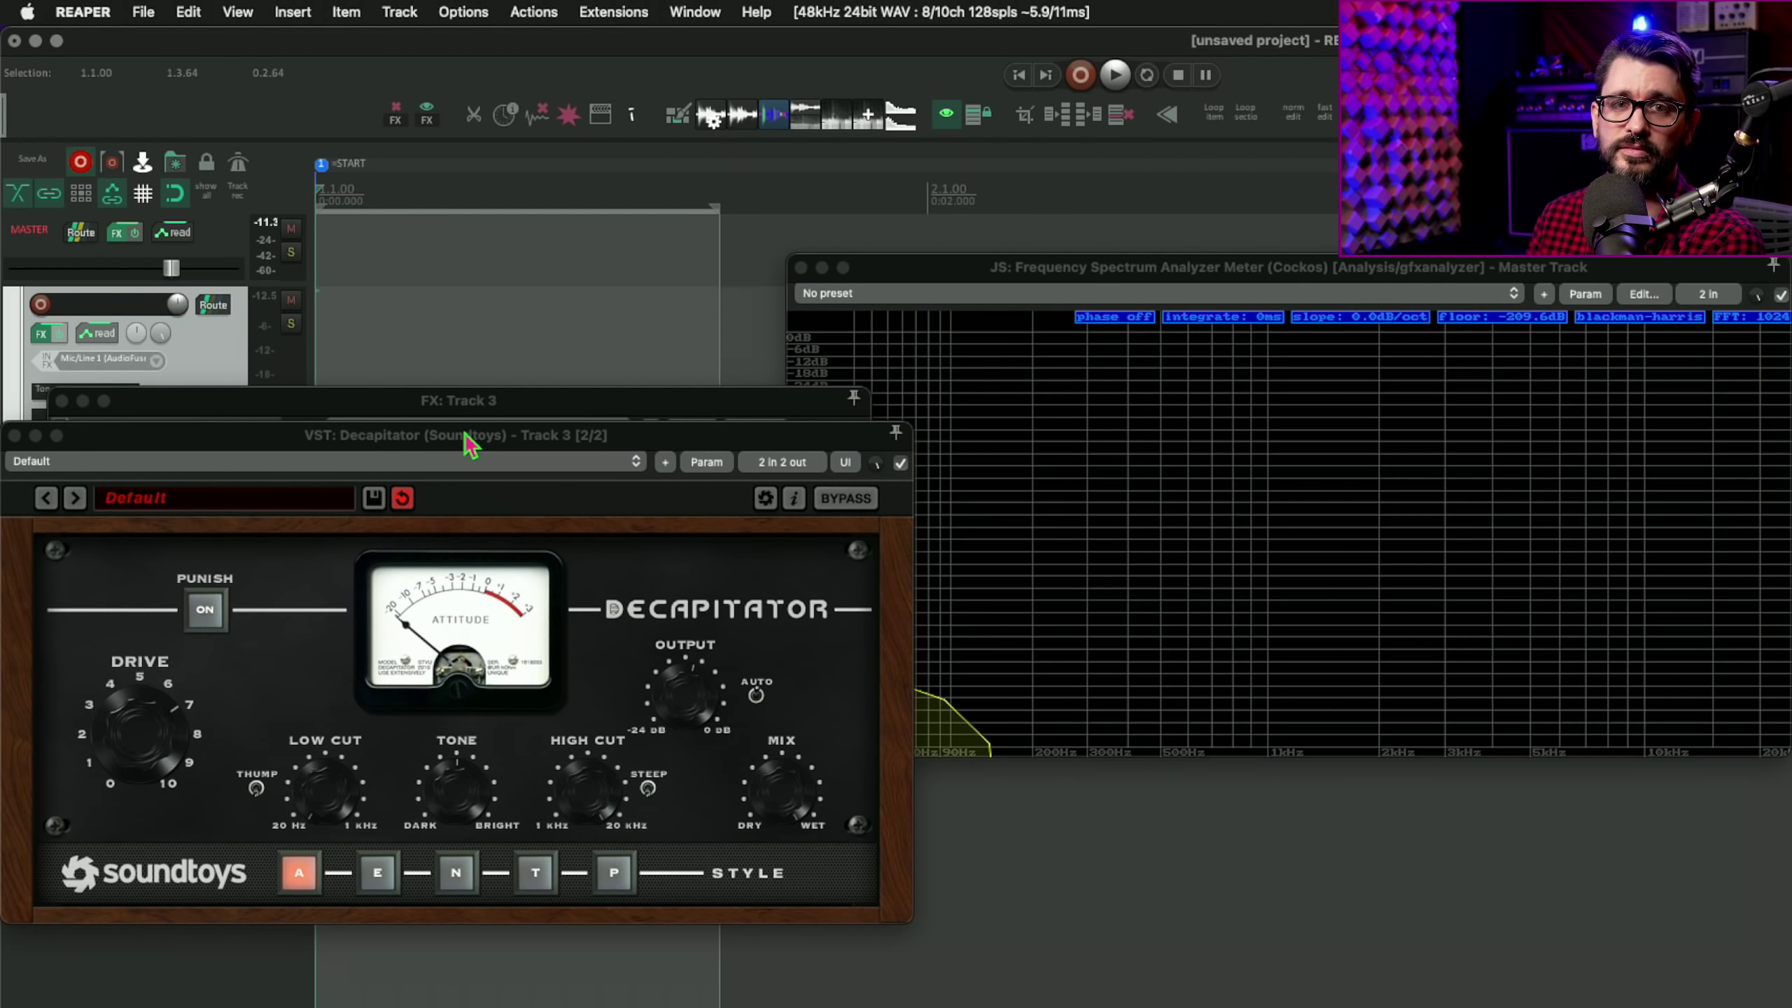
click(466, 436)
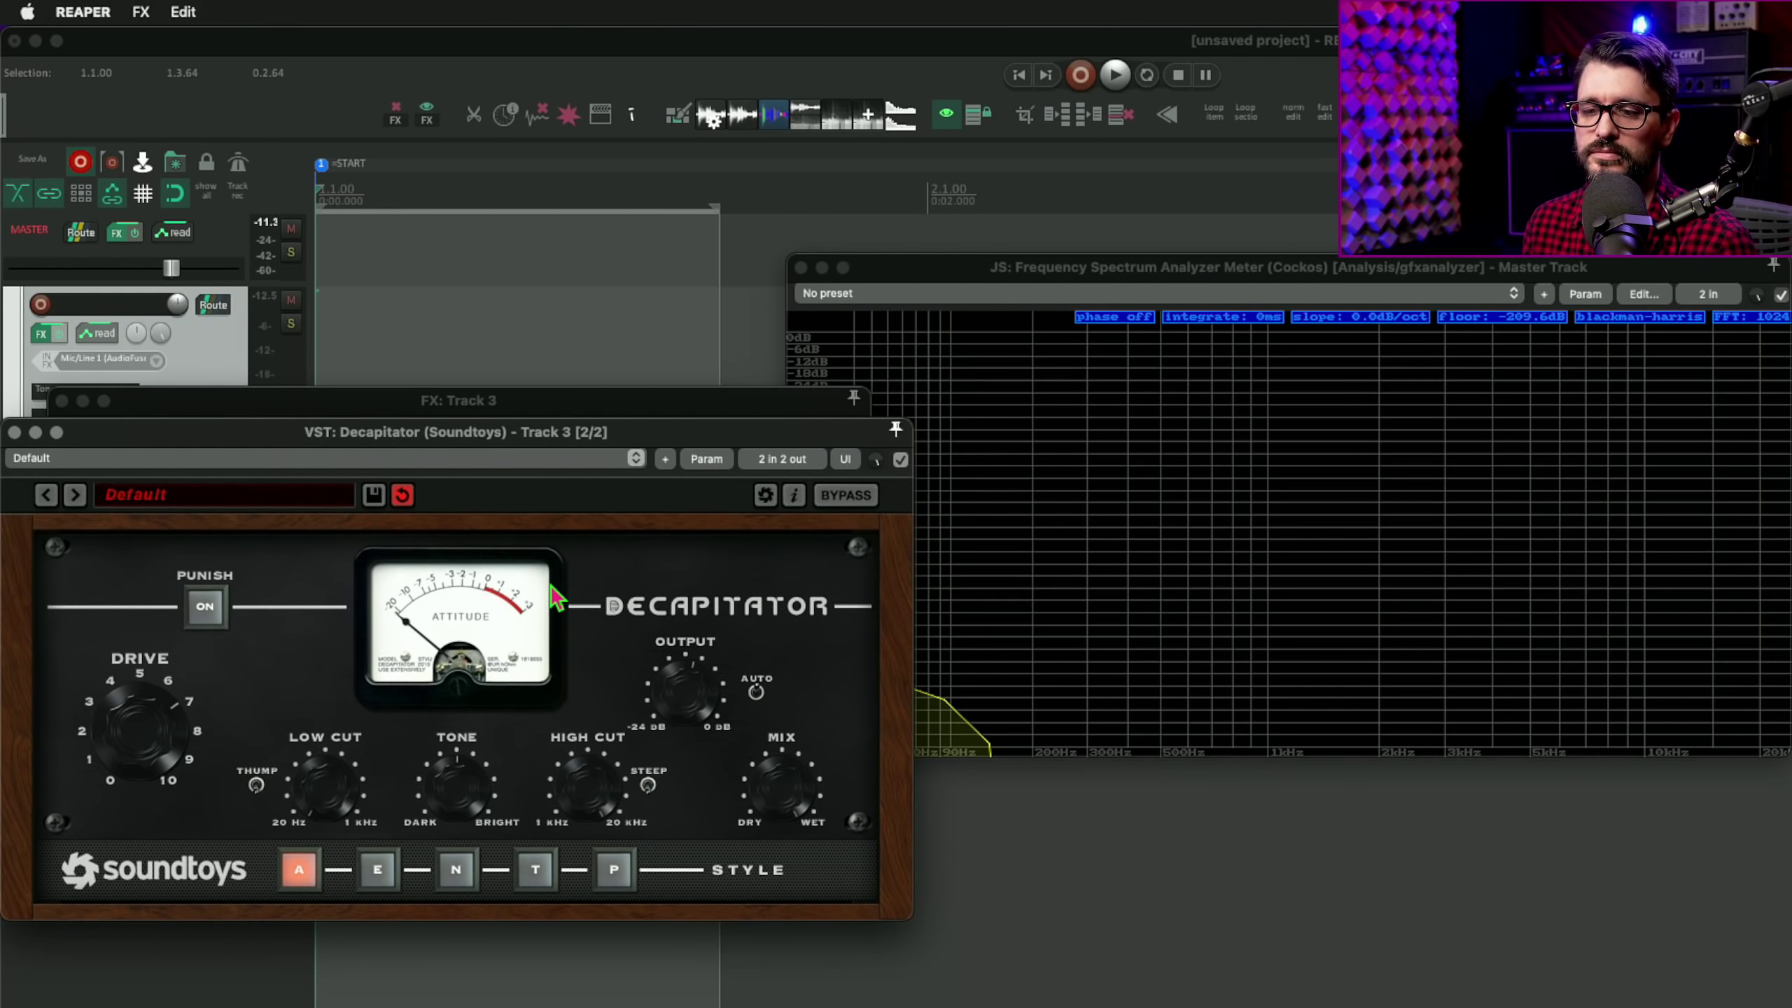
key(space)
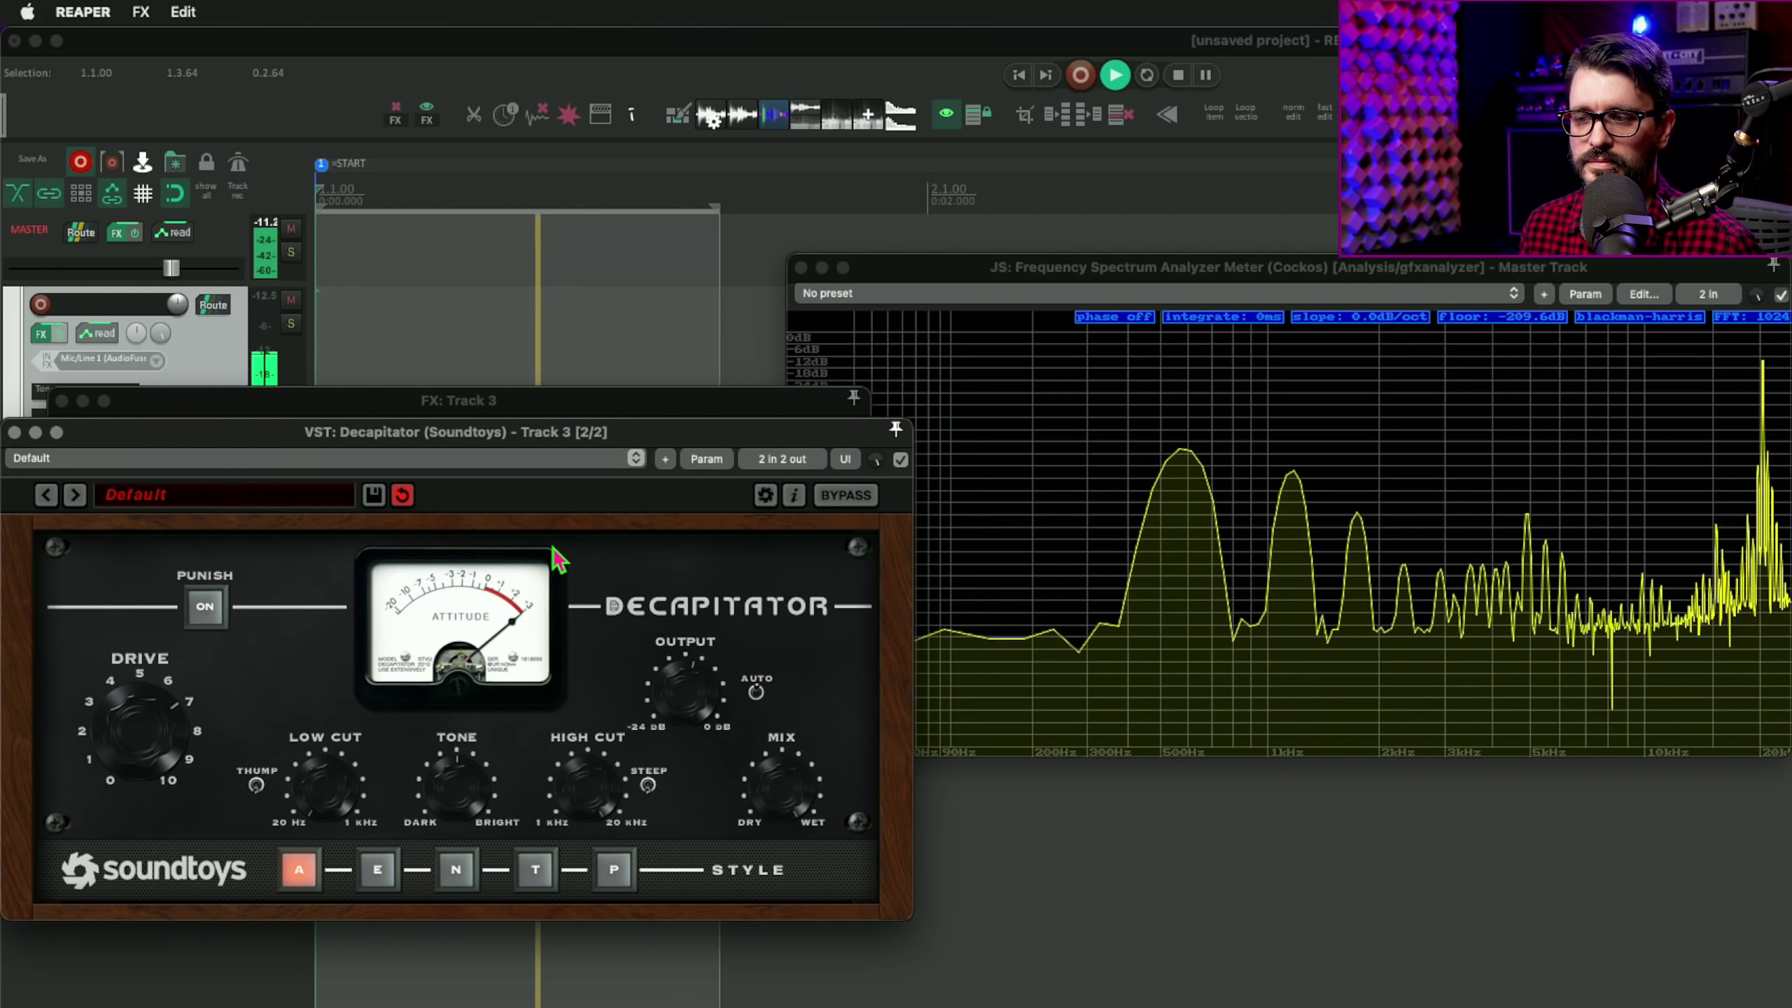
Step: Increase track 3's chain oversampling to "Oversample up to ~192k" and replay the tone into the analyzer
click(664, 459)
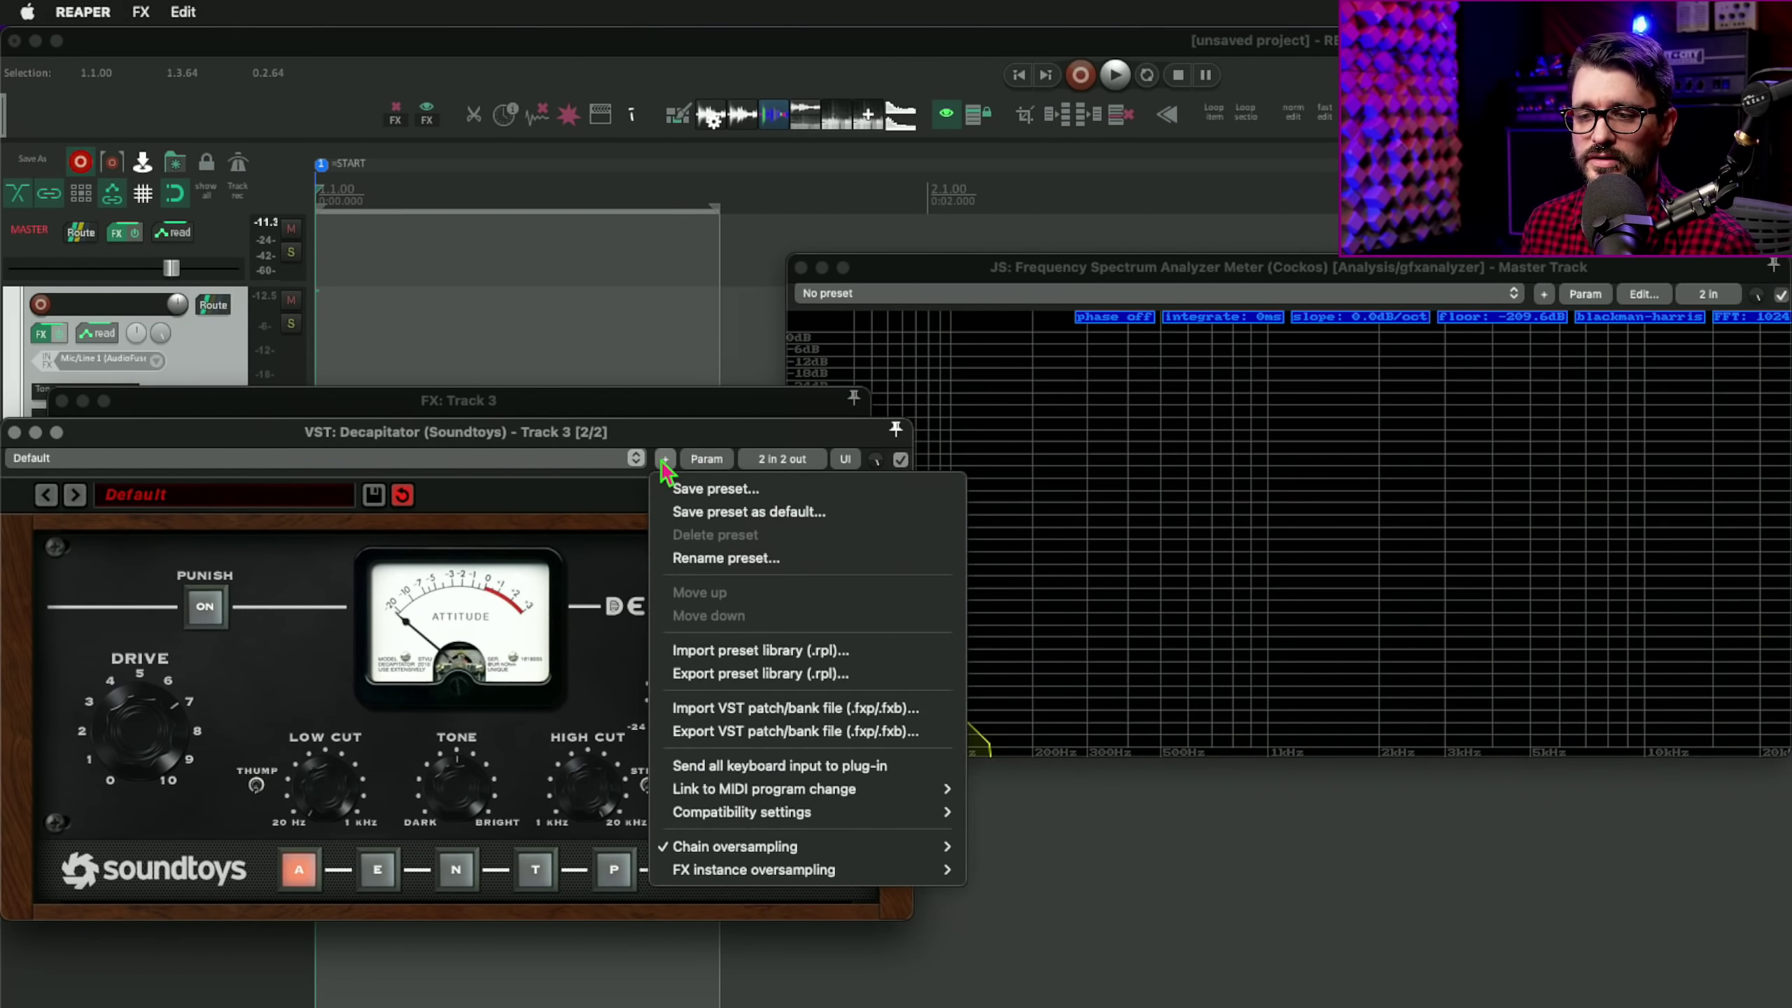
mouse_move(796, 794)
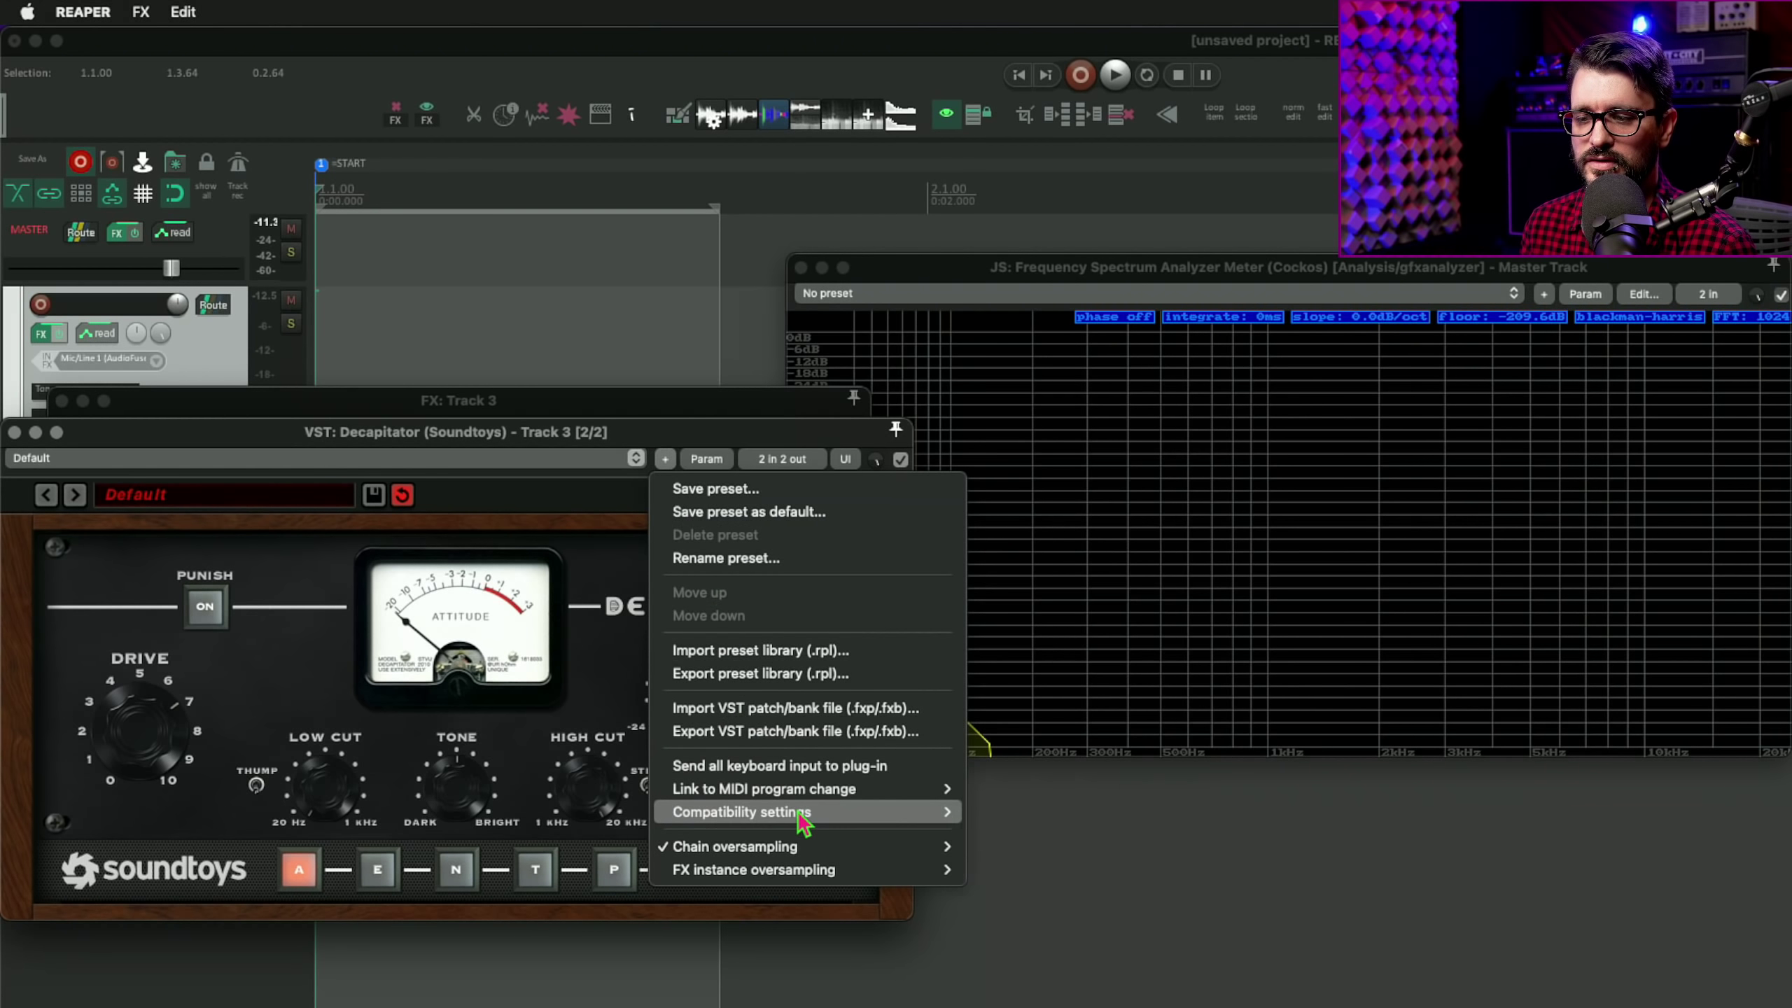
mouse_move(794, 851)
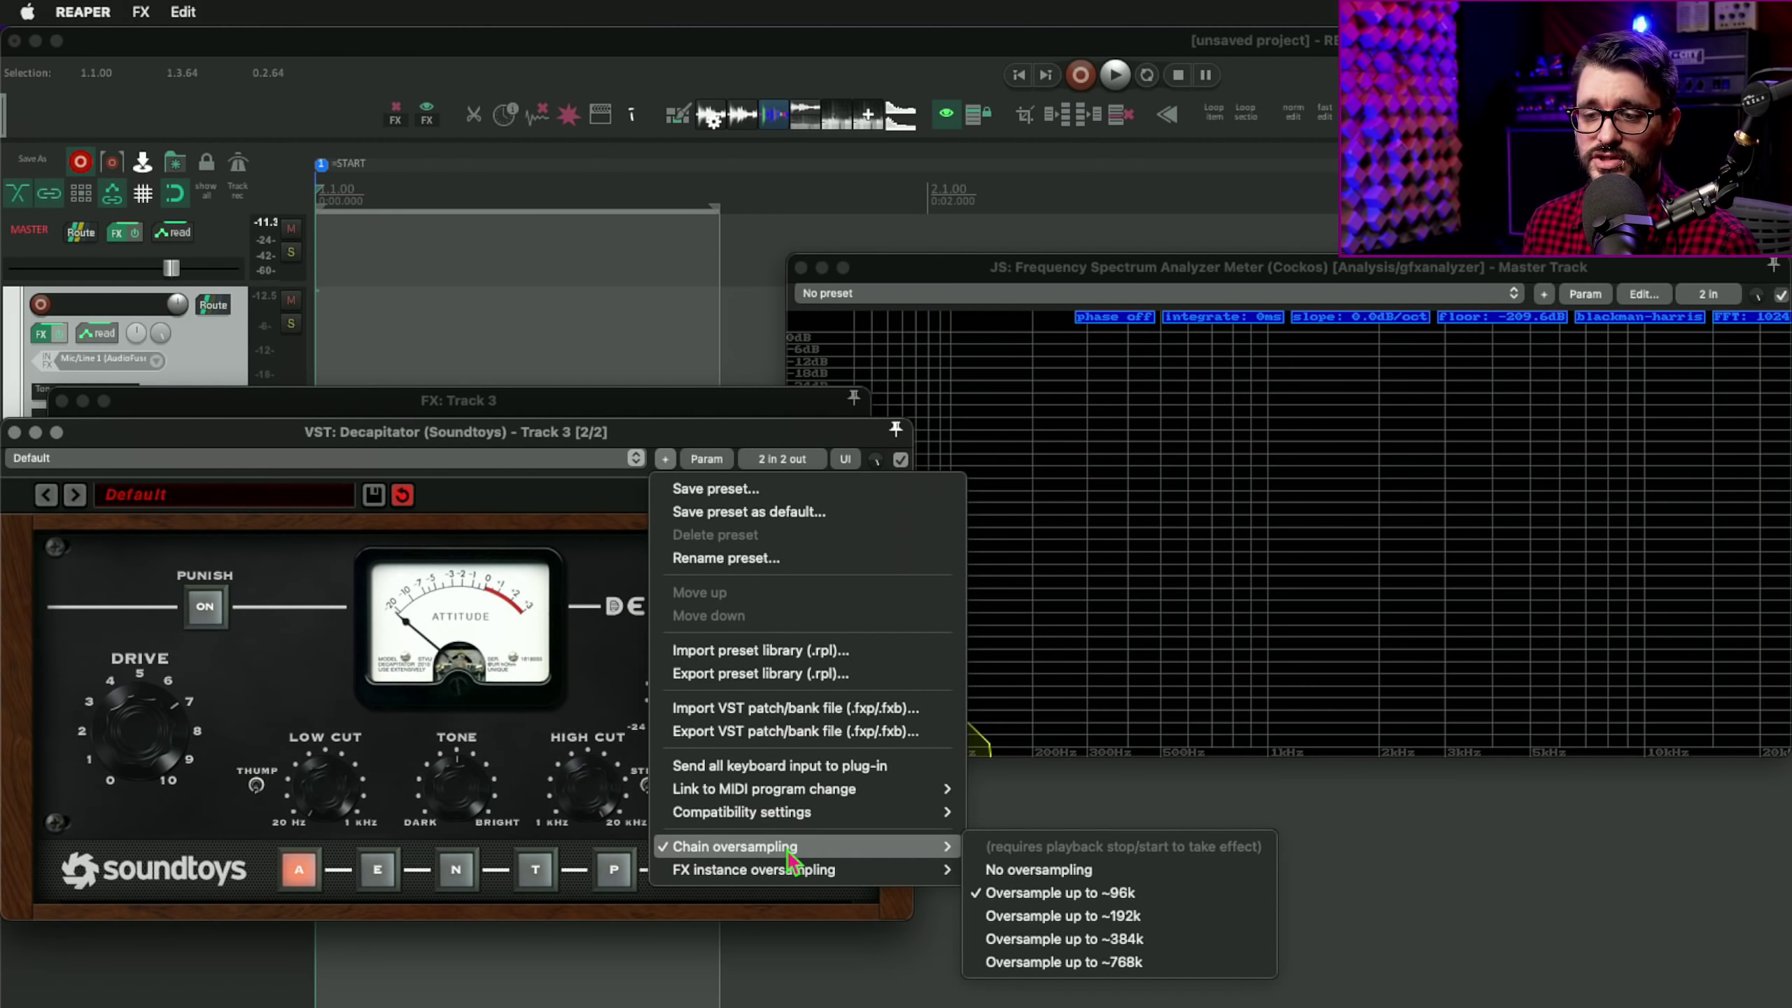
click(1179, 918)
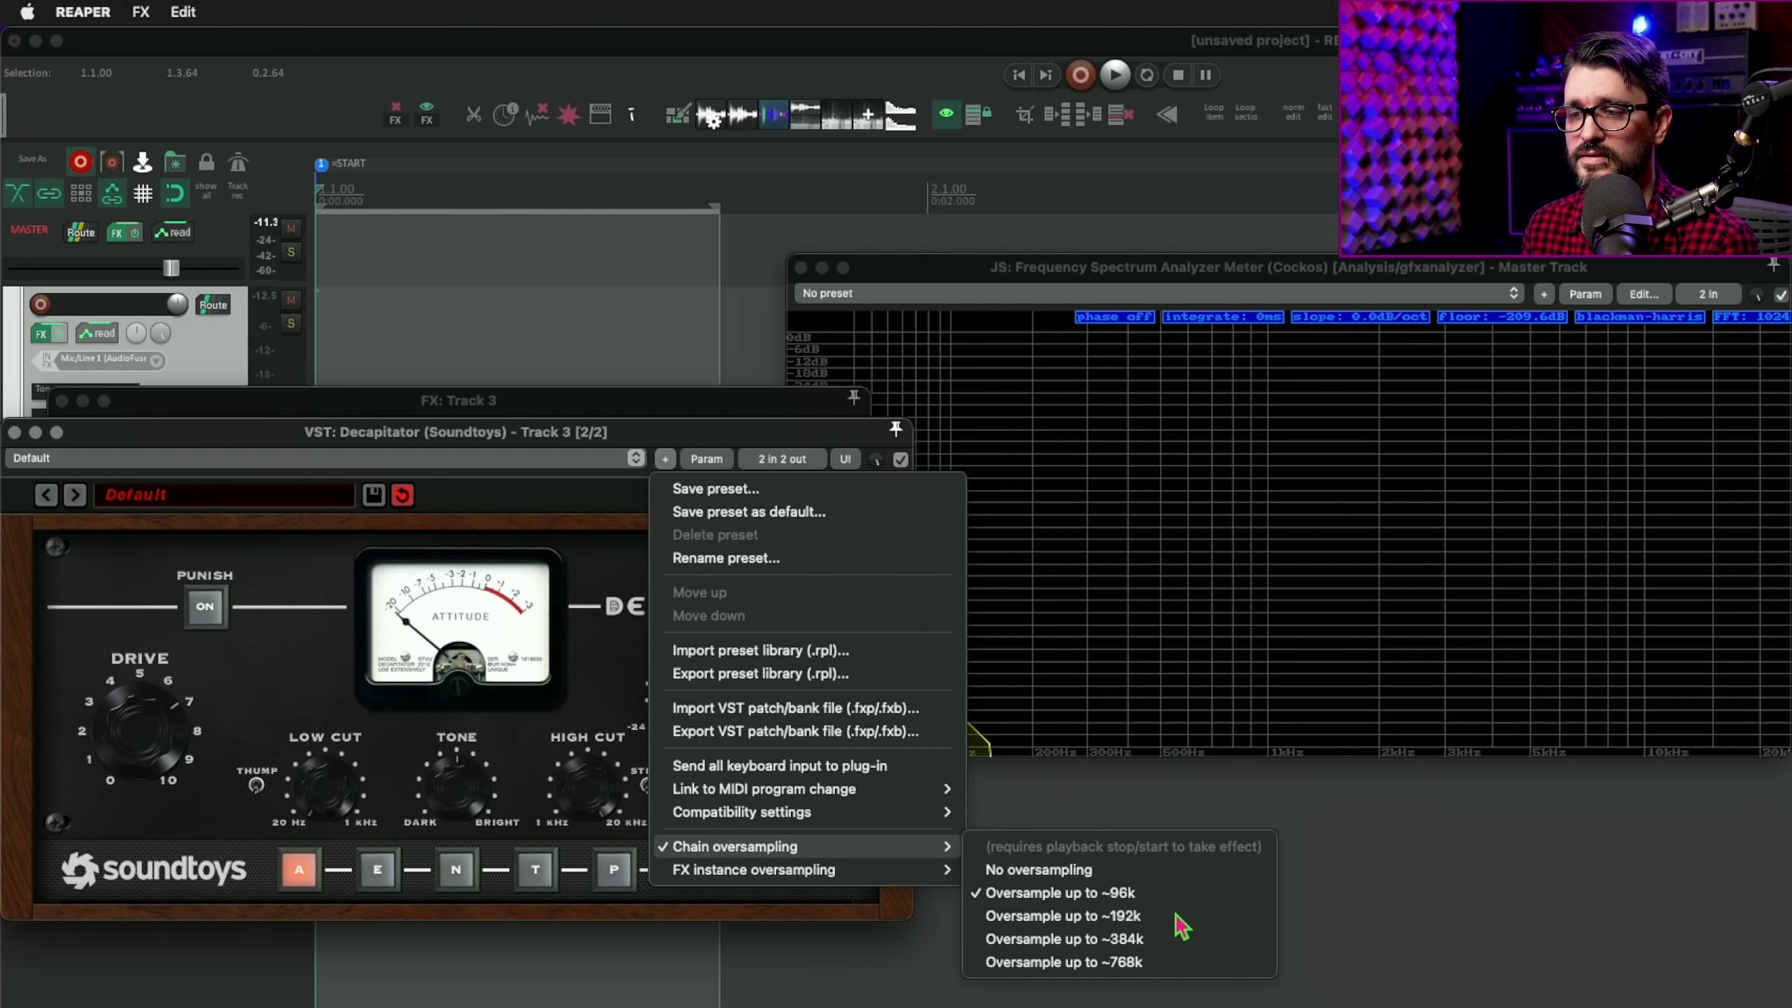
key(space)
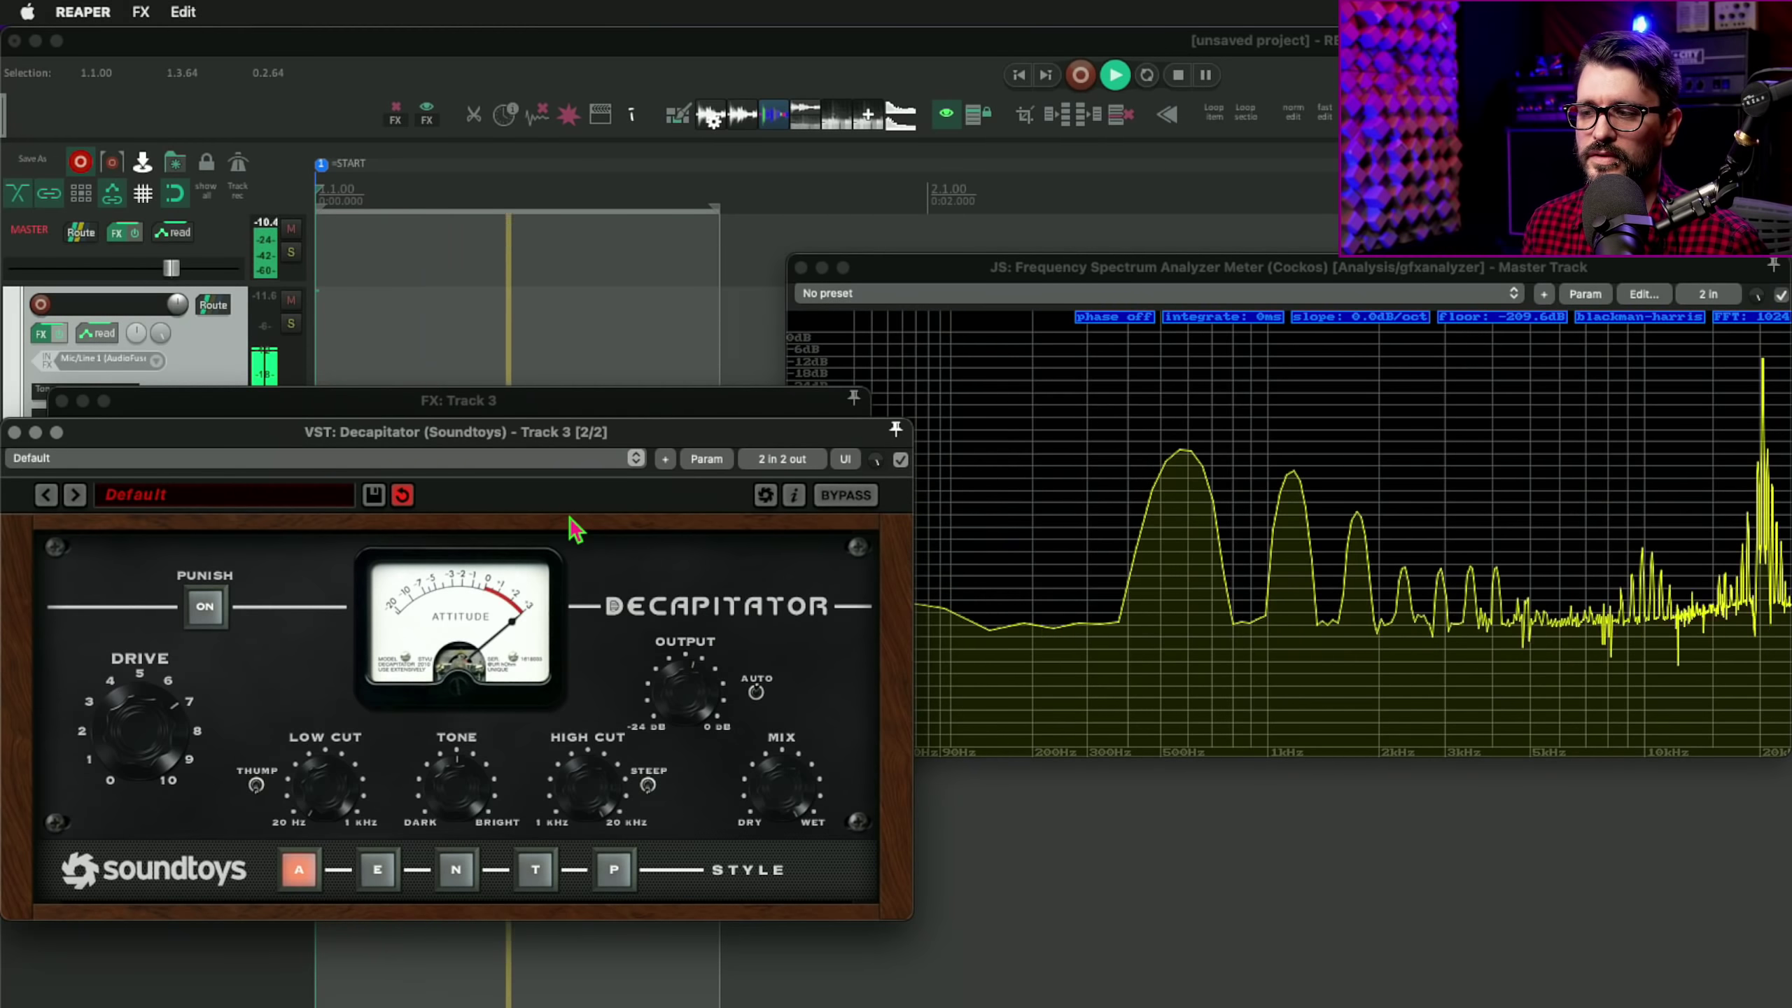
key(space)
key(space)
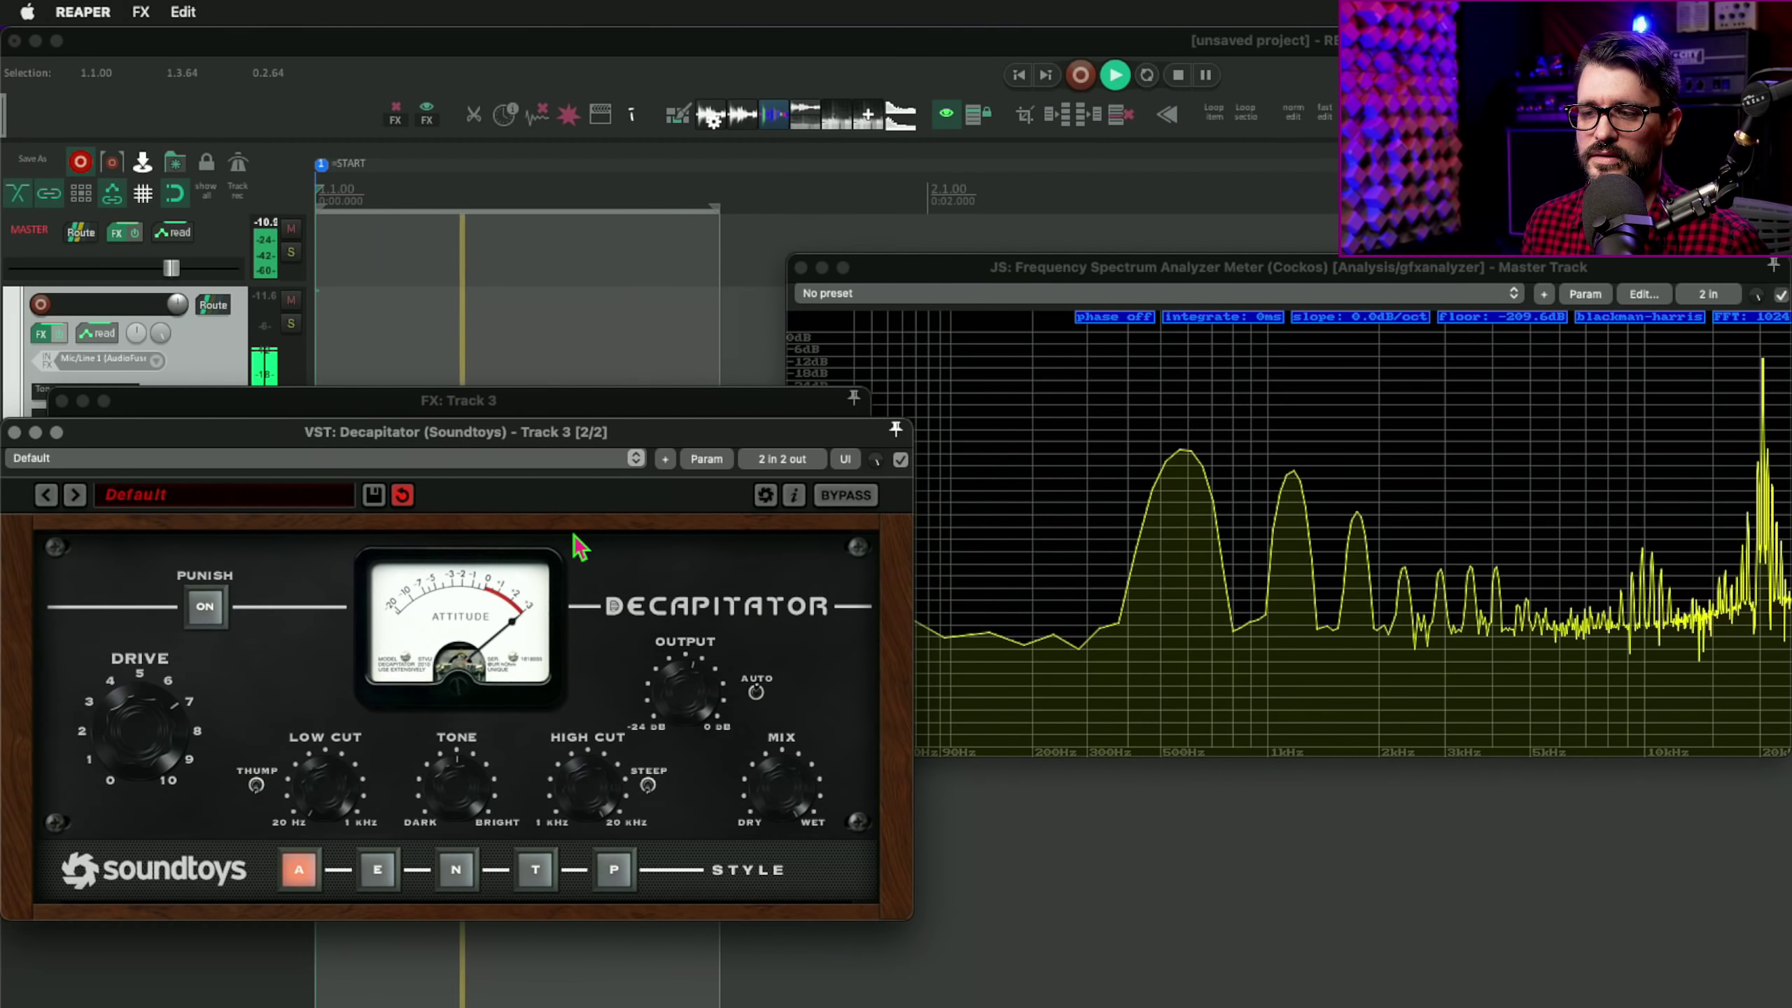
key(space)
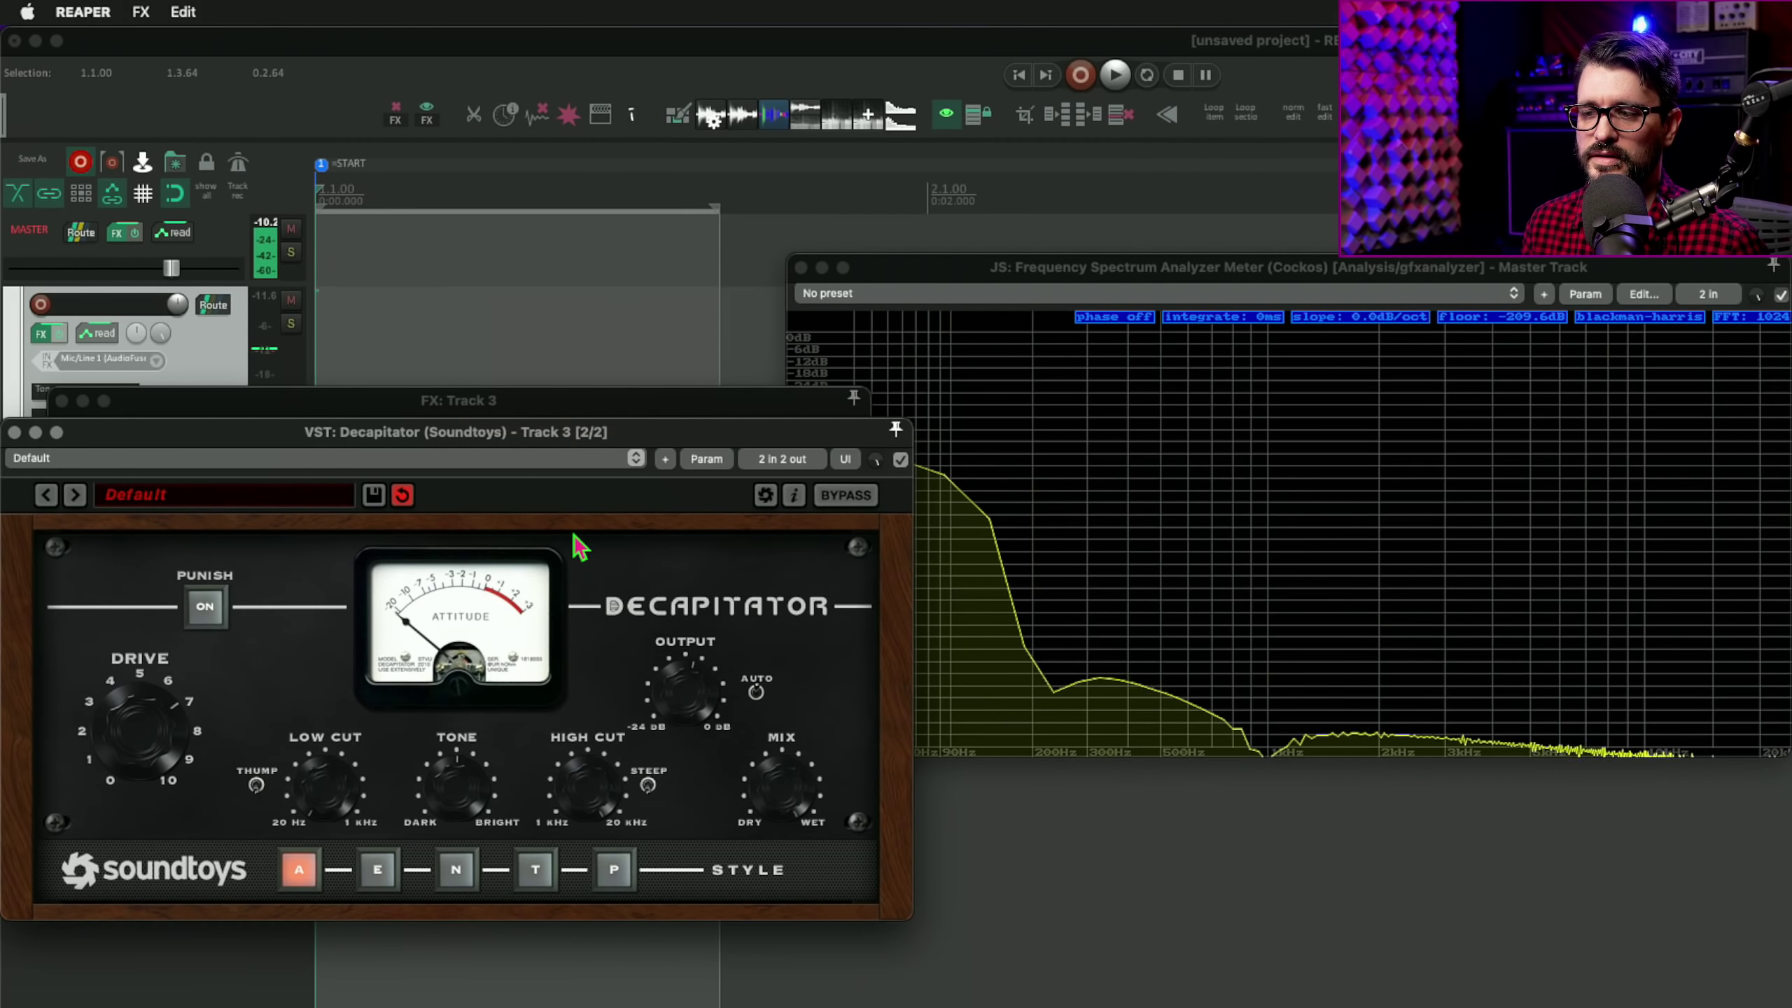
Step: Reduce track 3's chain oversampling back to "Oversample up to ~96k" and restart playback
click(665, 460)
mouse_move(785, 847)
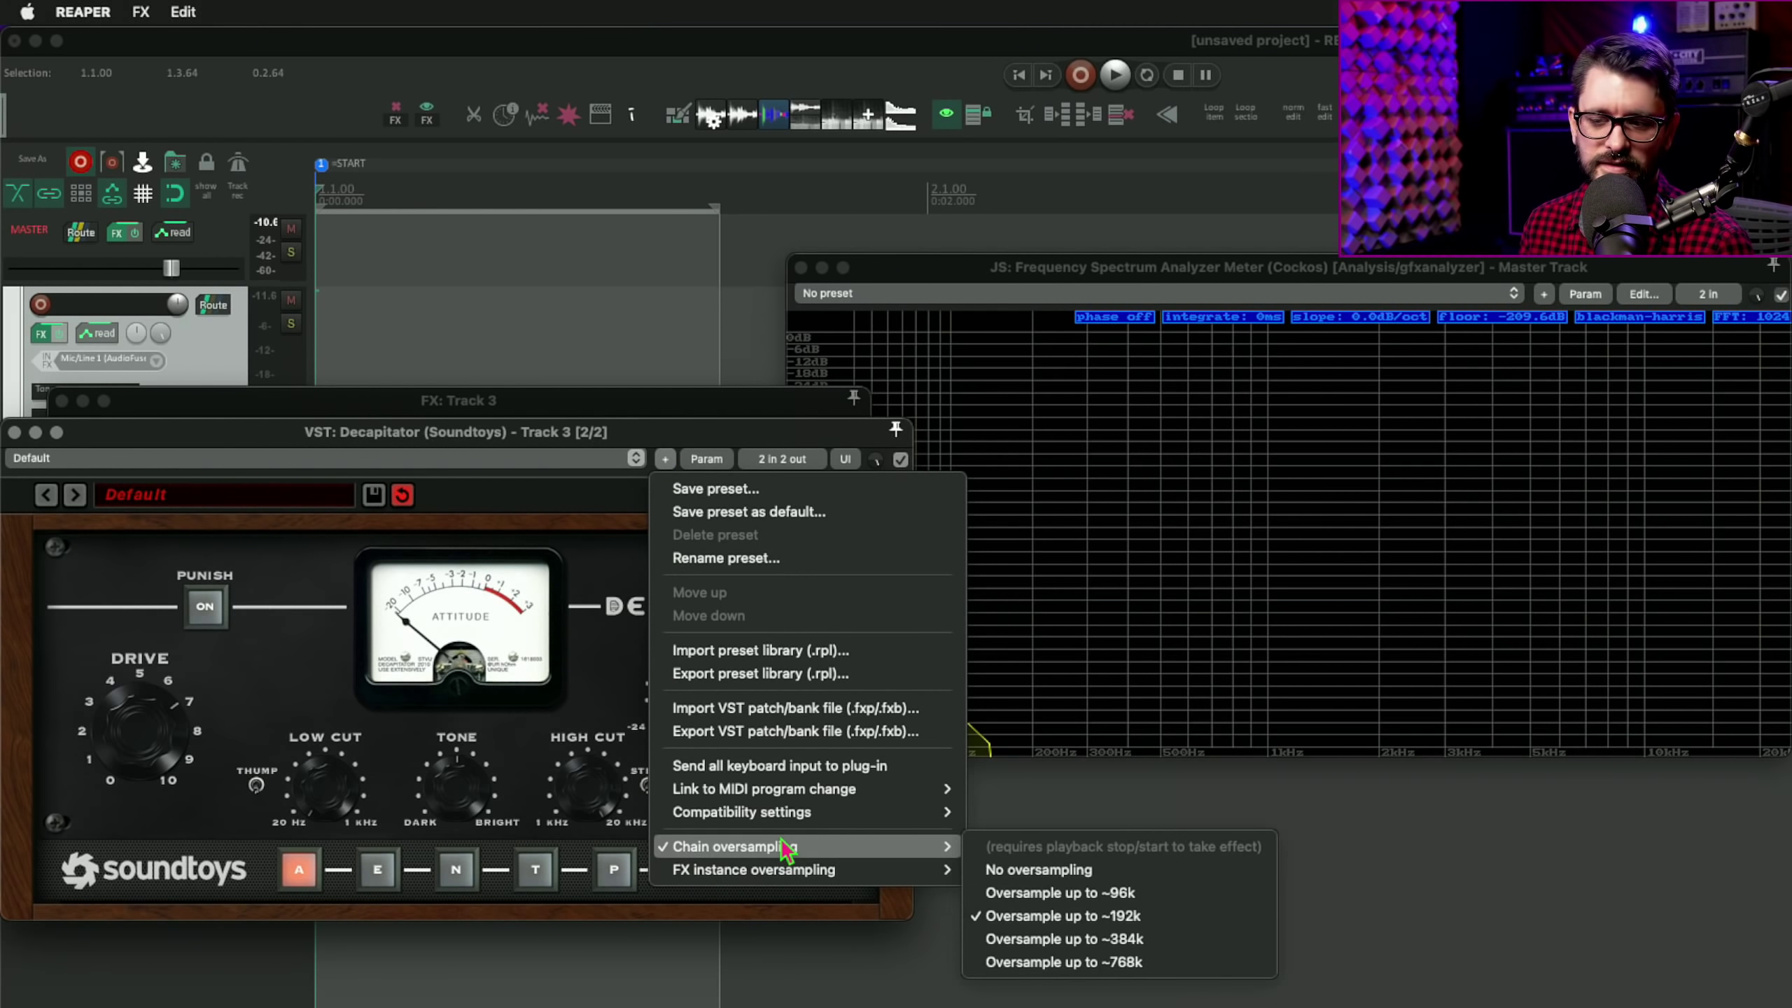
click(1129, 894)
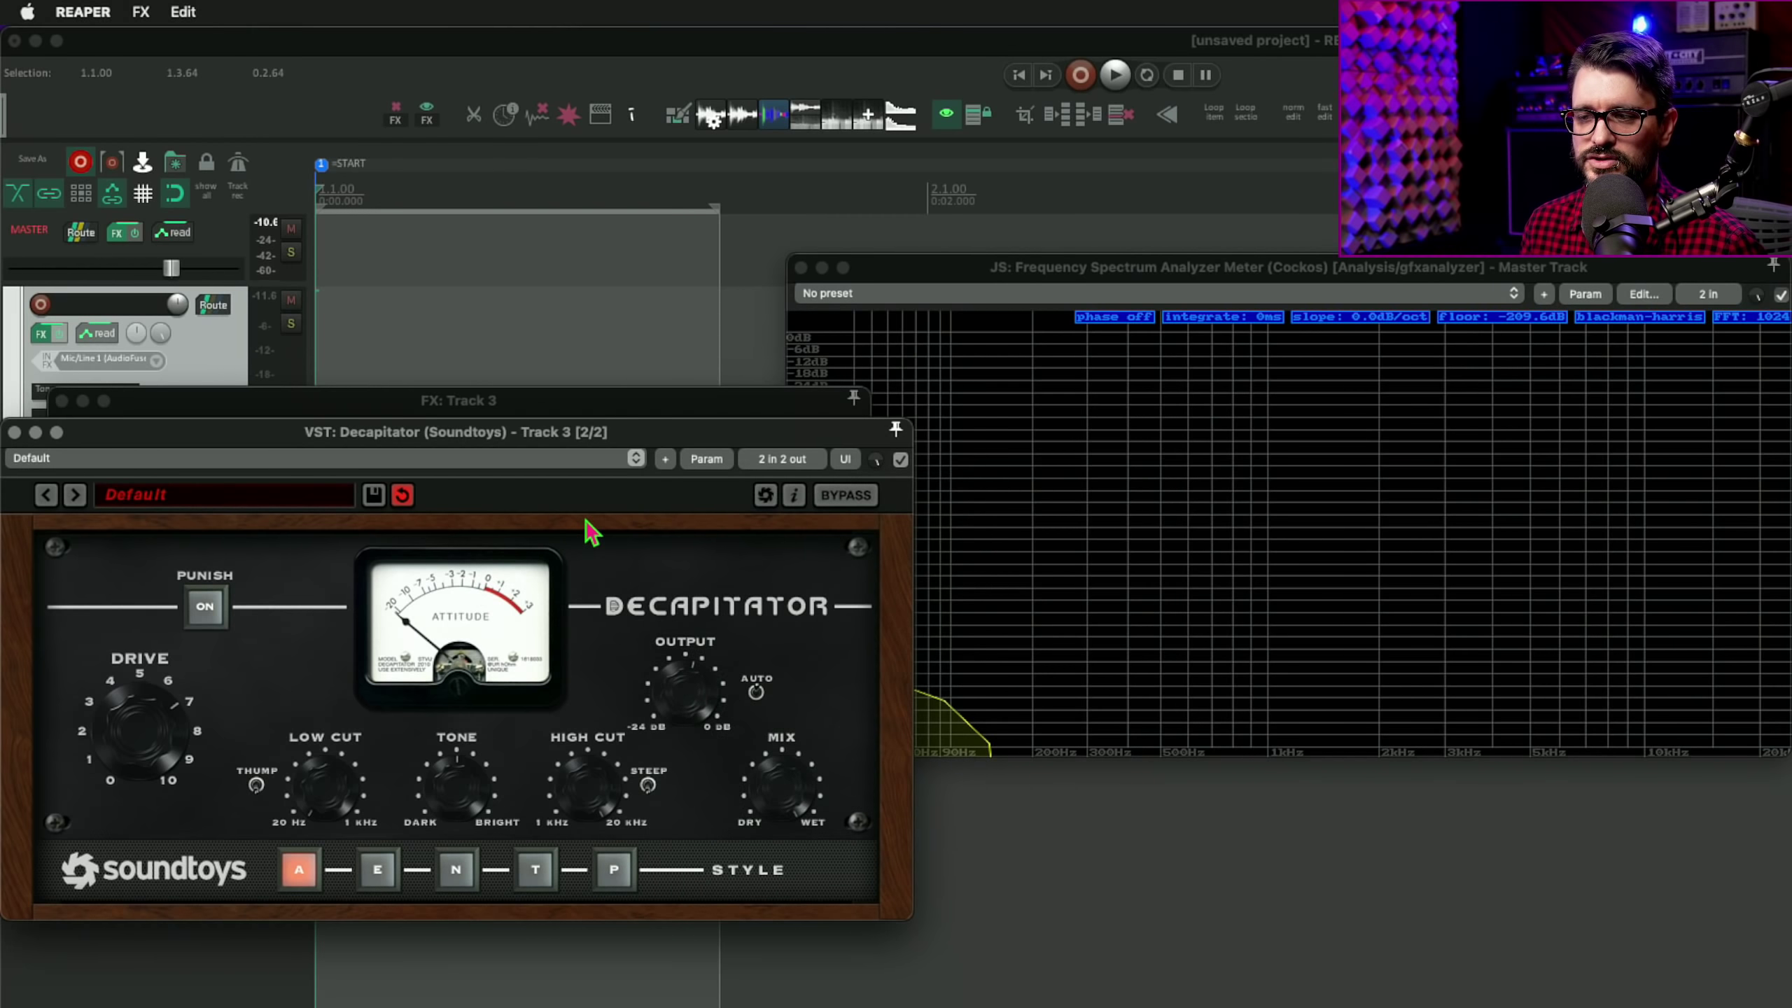
key(space)
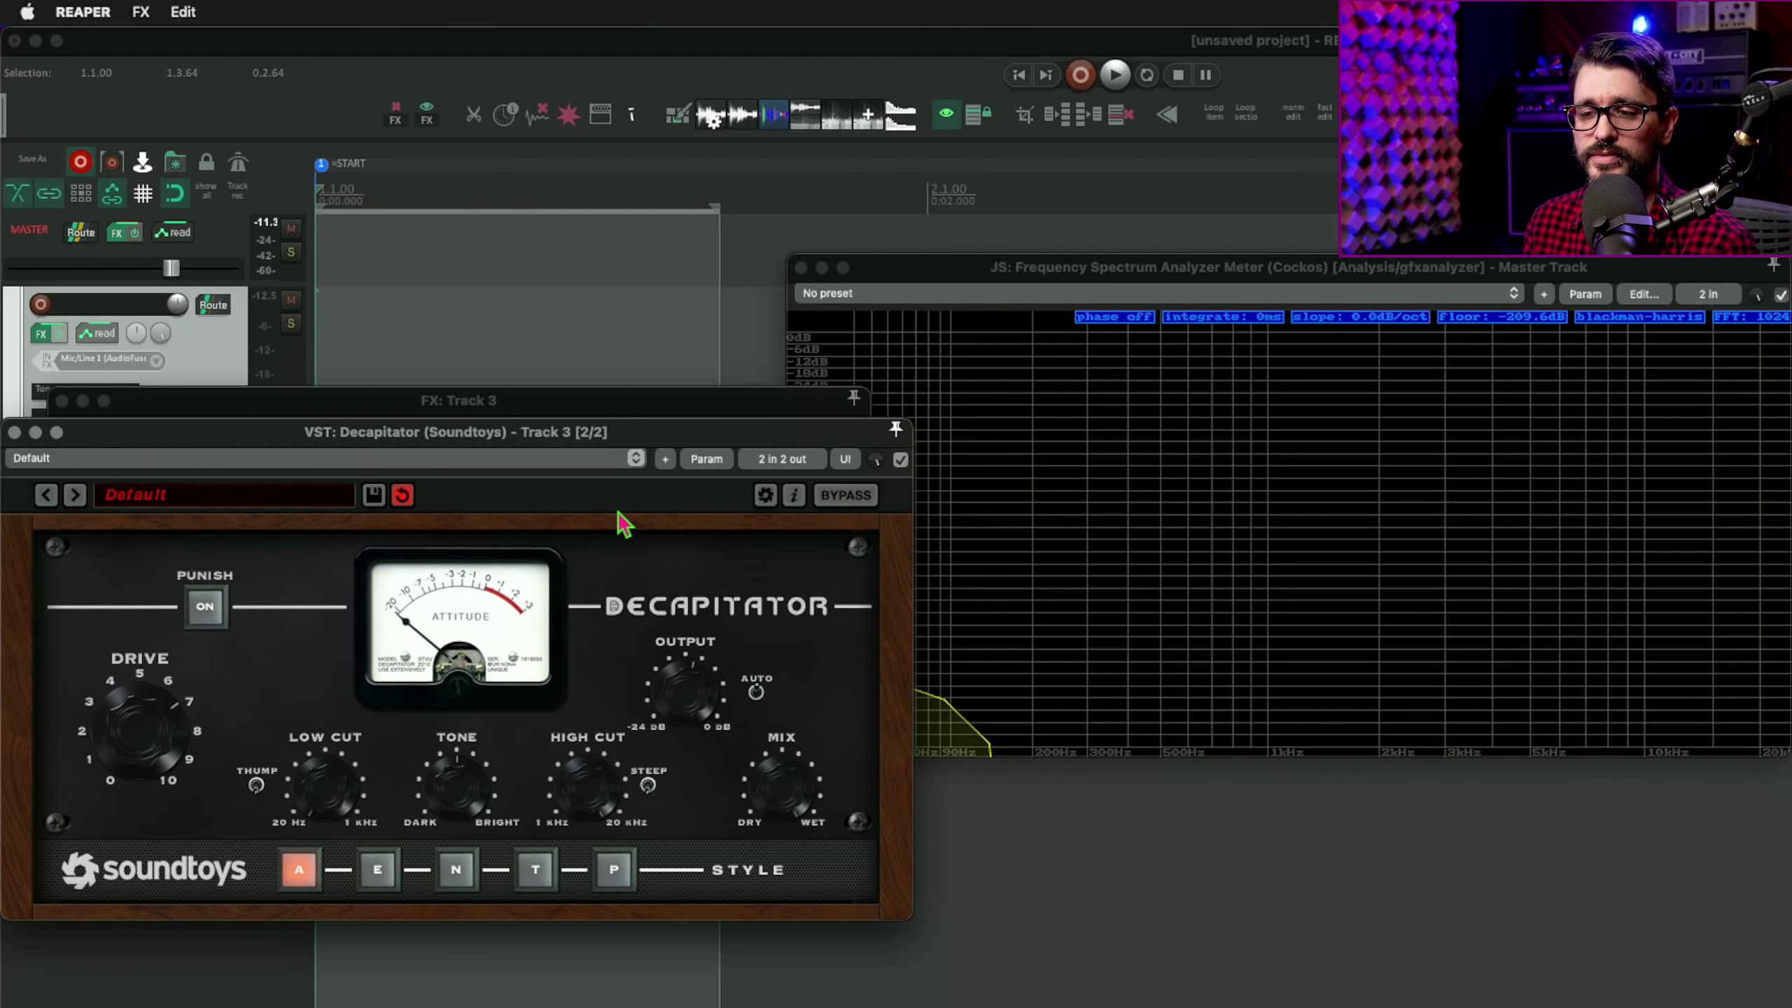
Step: Bring track 3's FX chain window forward to check the chain's latency and show Decapitator in it
drag(318, 408, 437, 198)
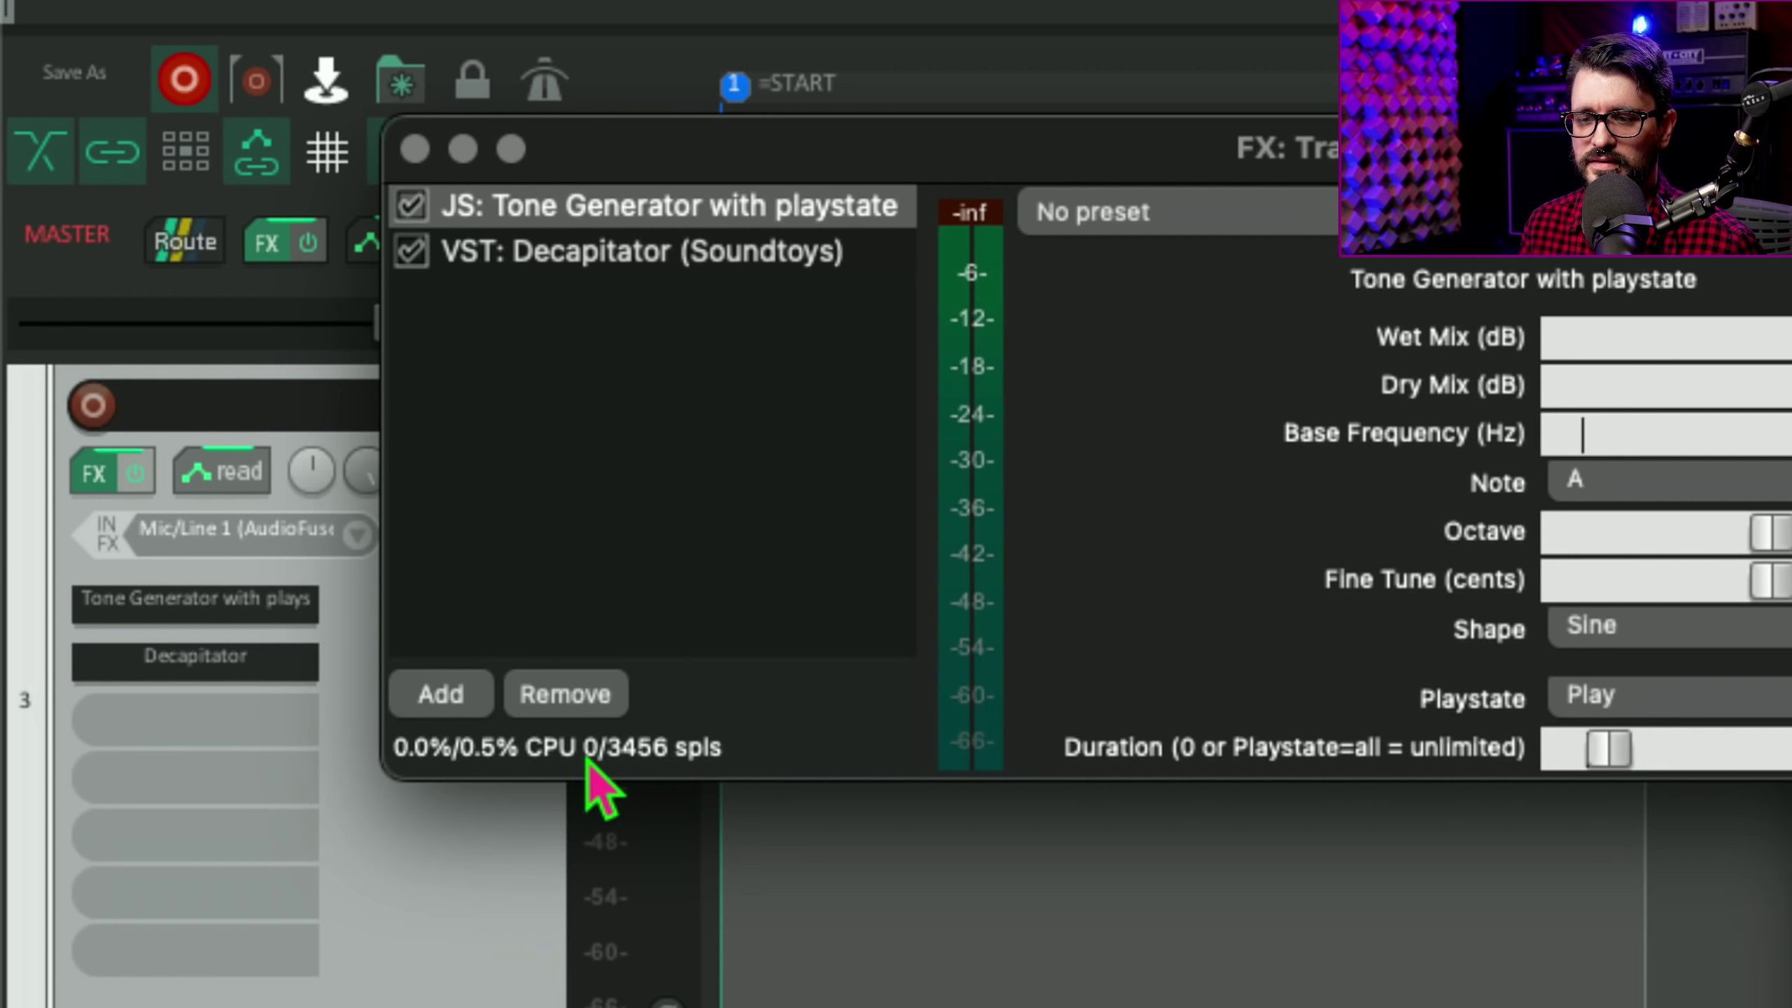
click(675, 259)
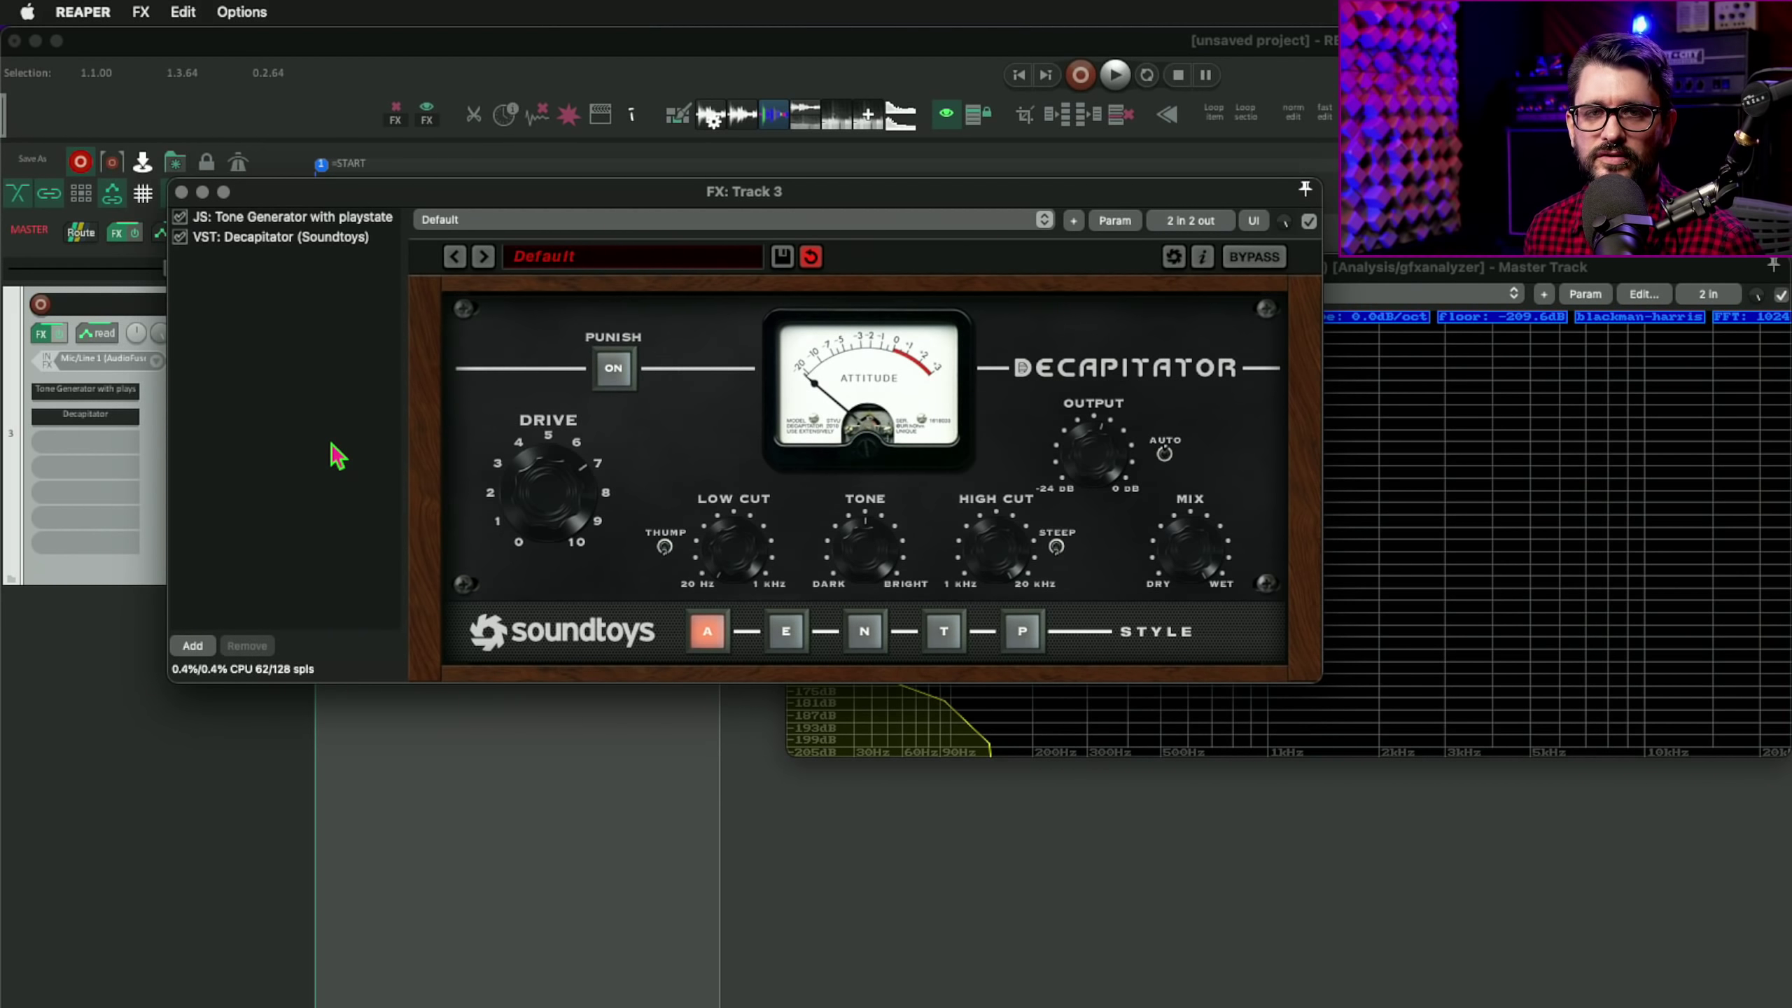
Step: Reposition the FX chain window and examine the instance and chain oversampling choices for Decapitator
drag(323, 196, 325, 205)
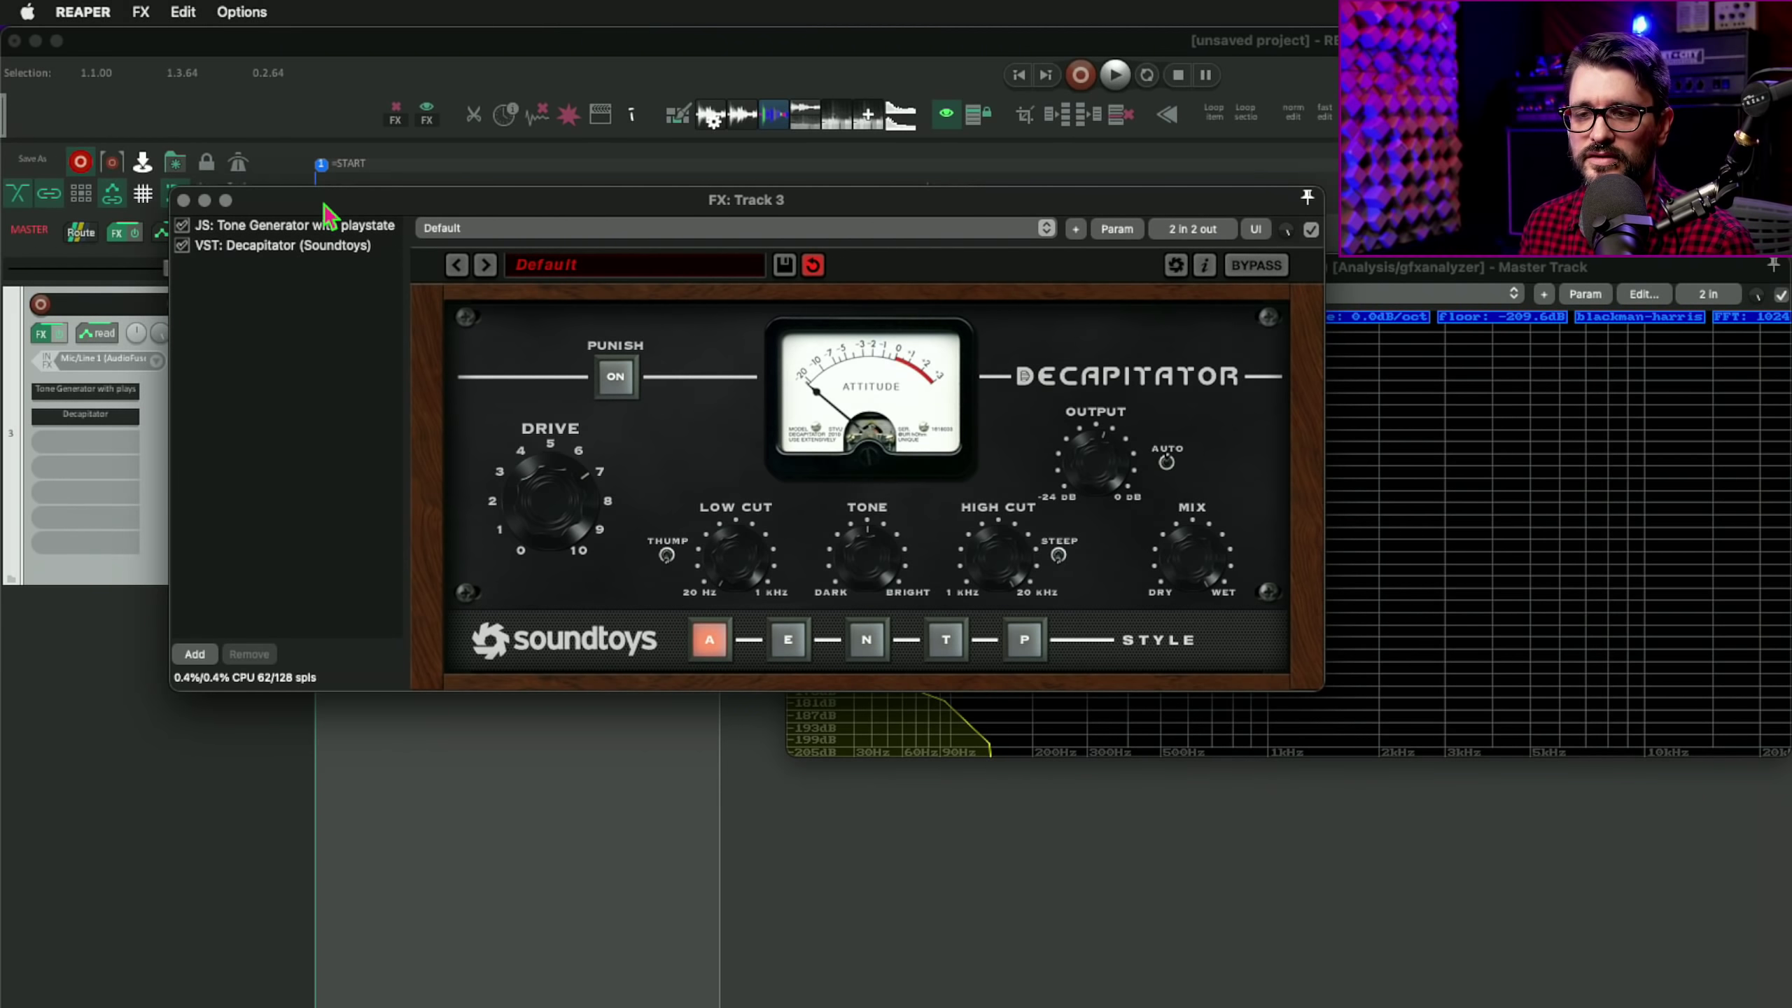
drag(323, 207, 333, 224)
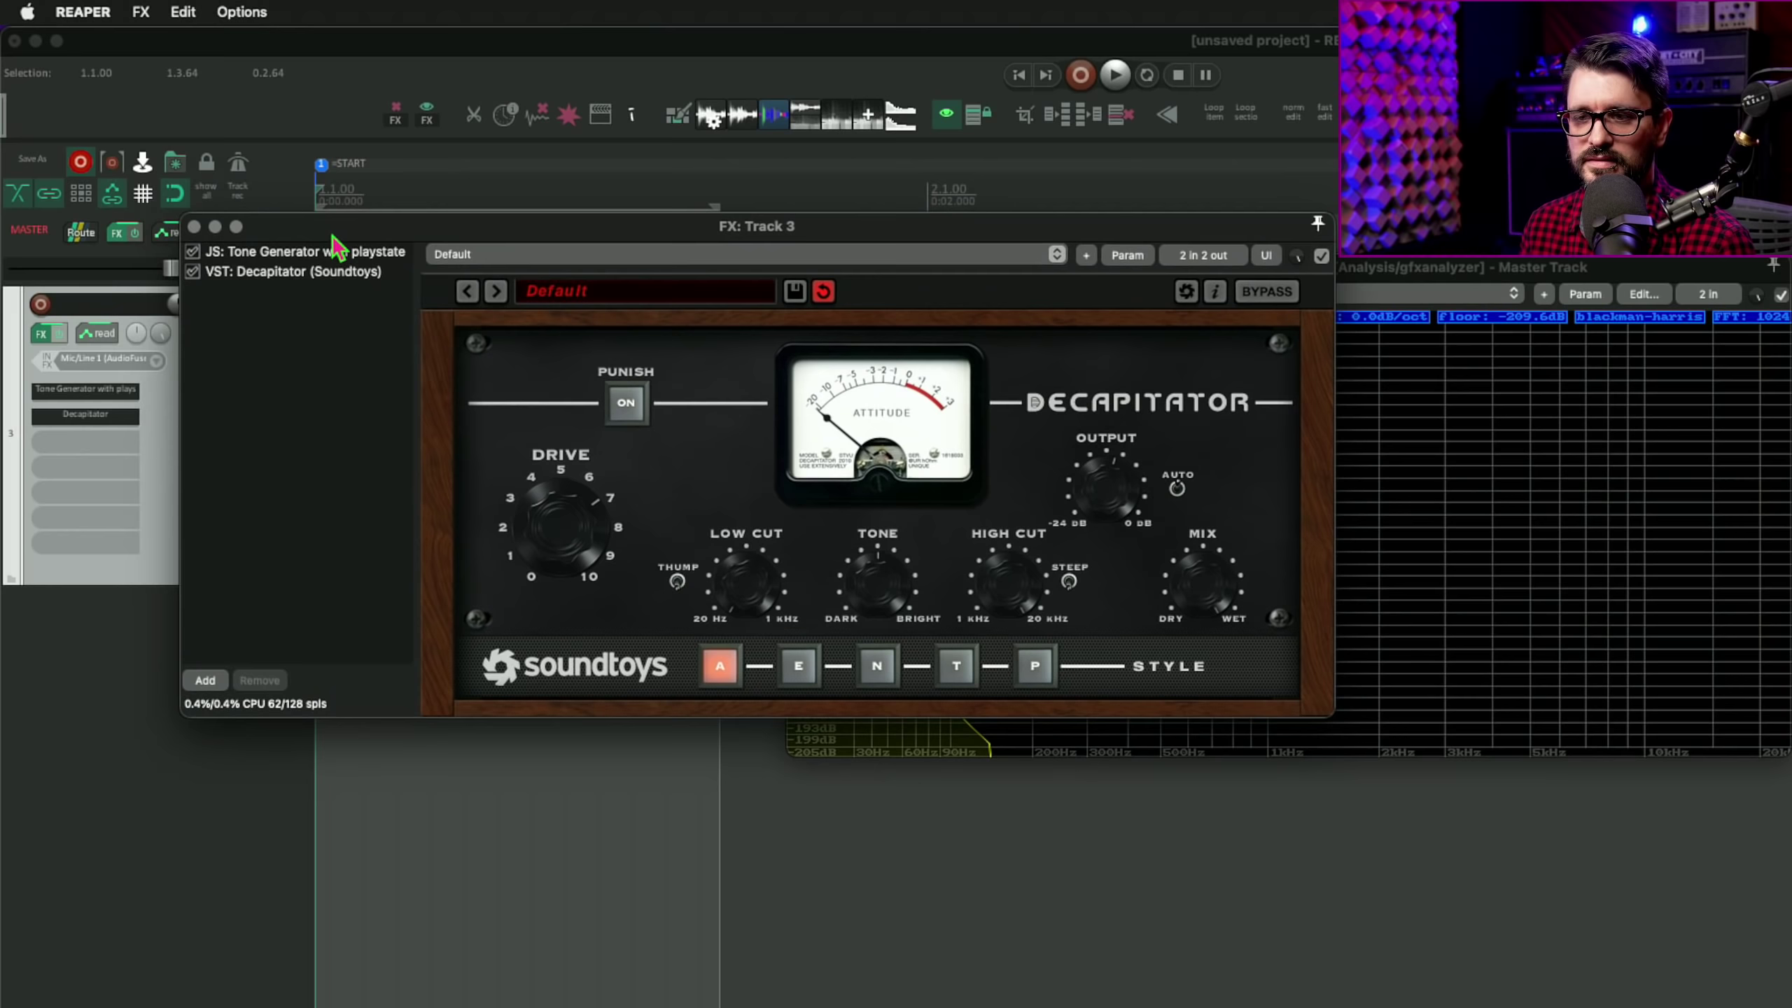
click(371, 263)
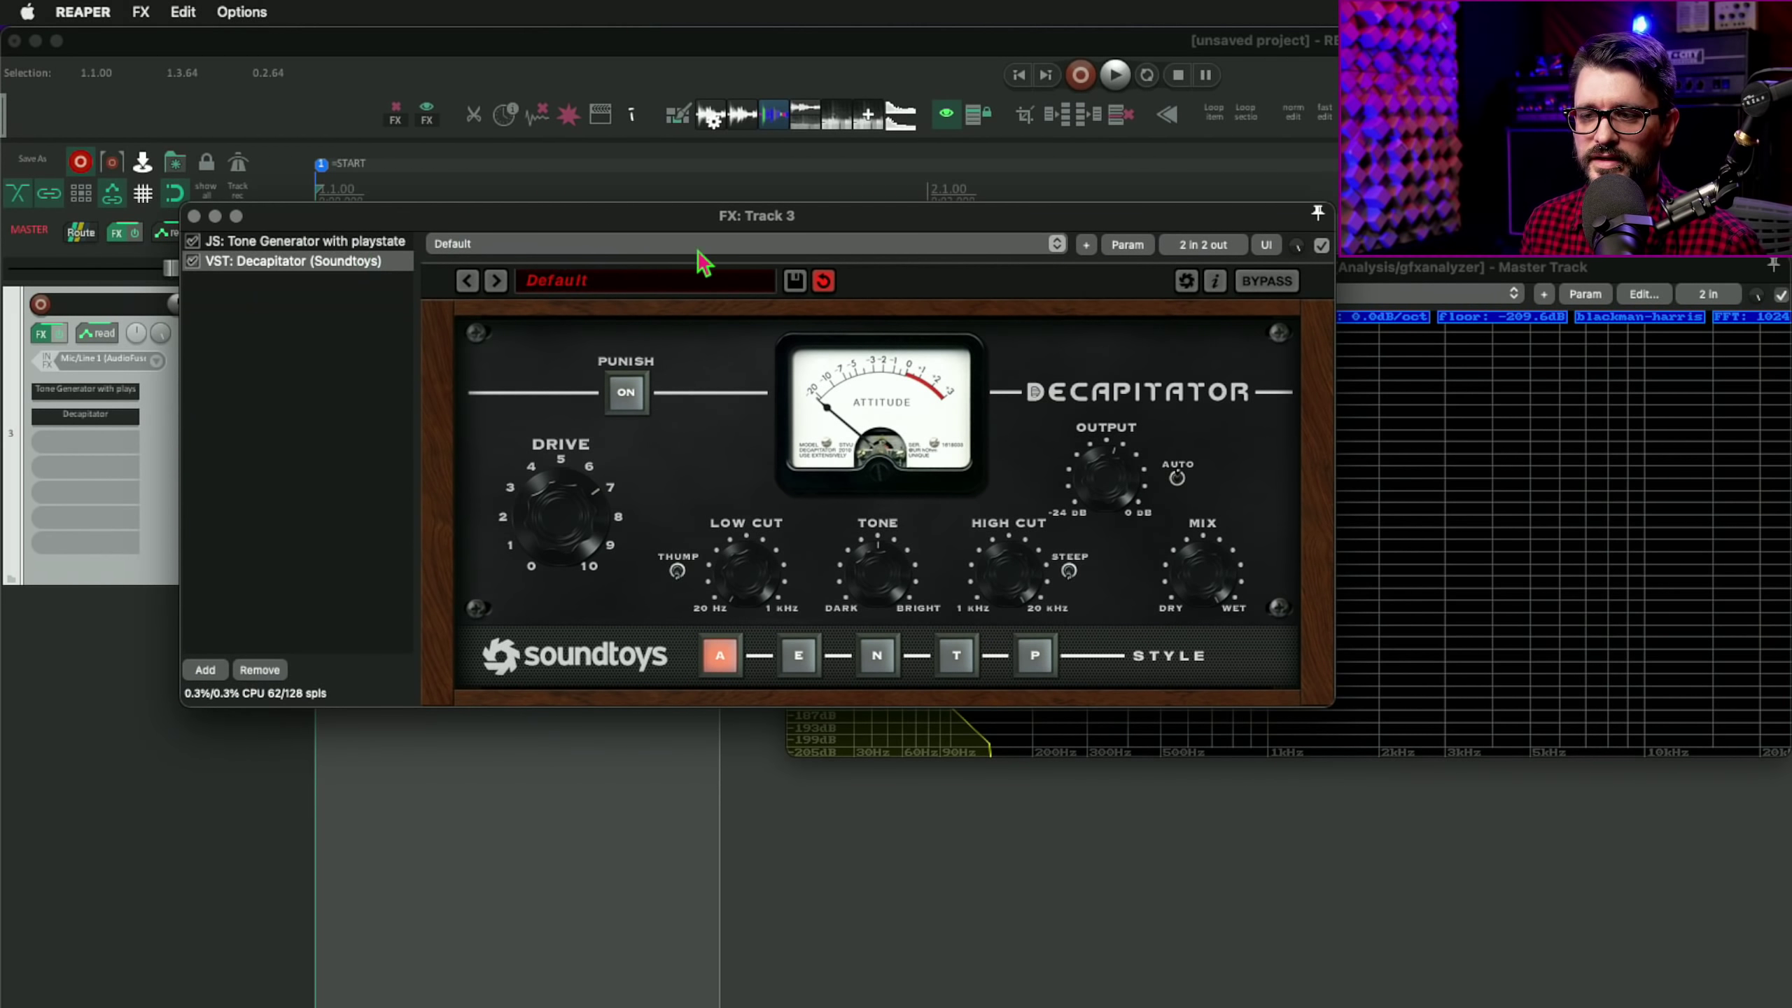
right_click(373, 261)
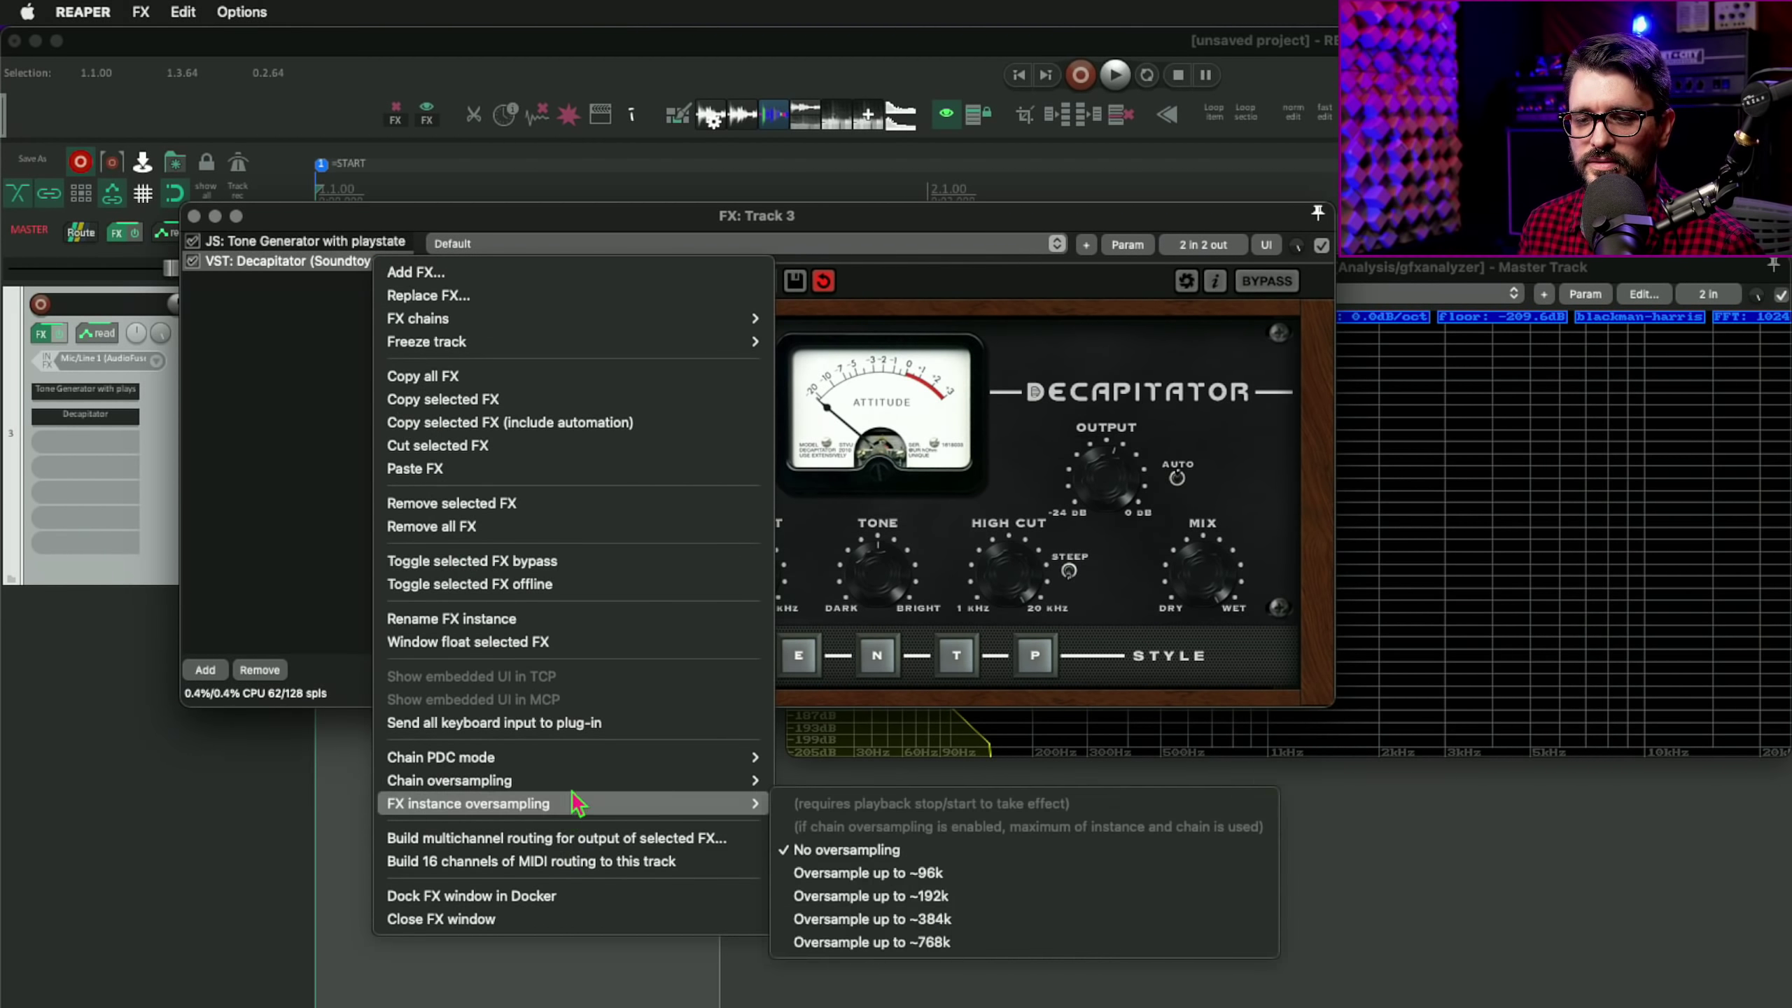
mouse_move(625, 780)
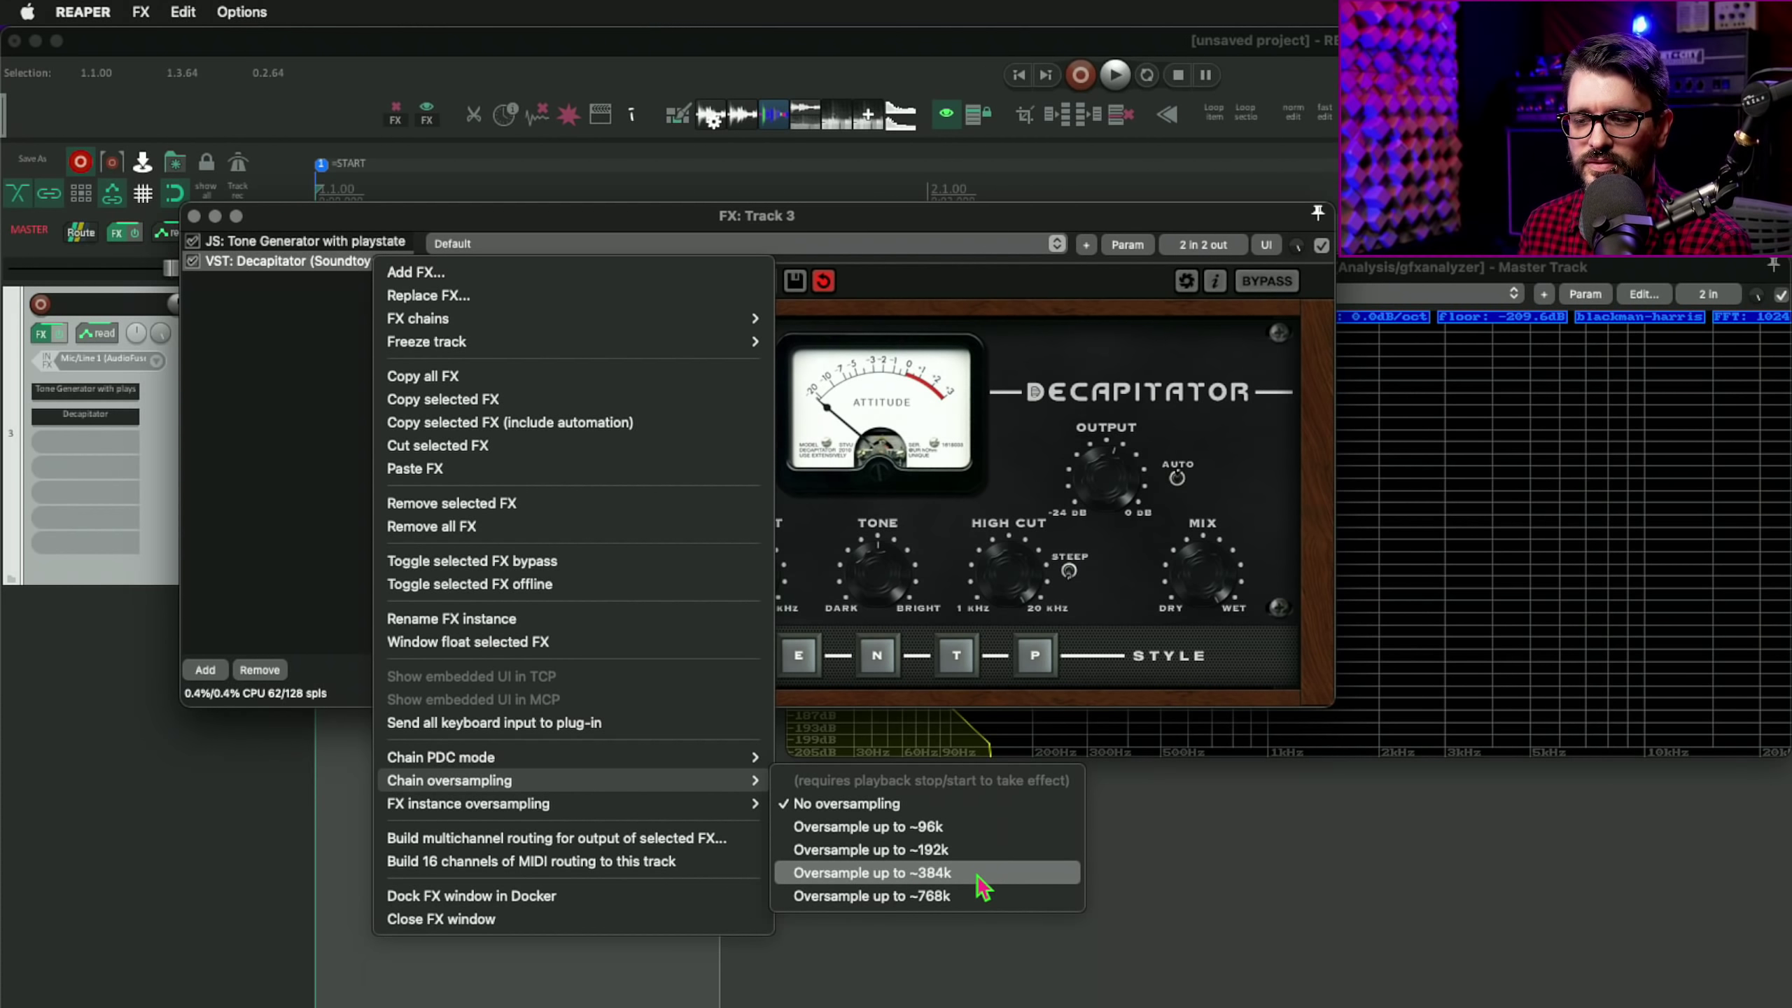
click(258, 501)
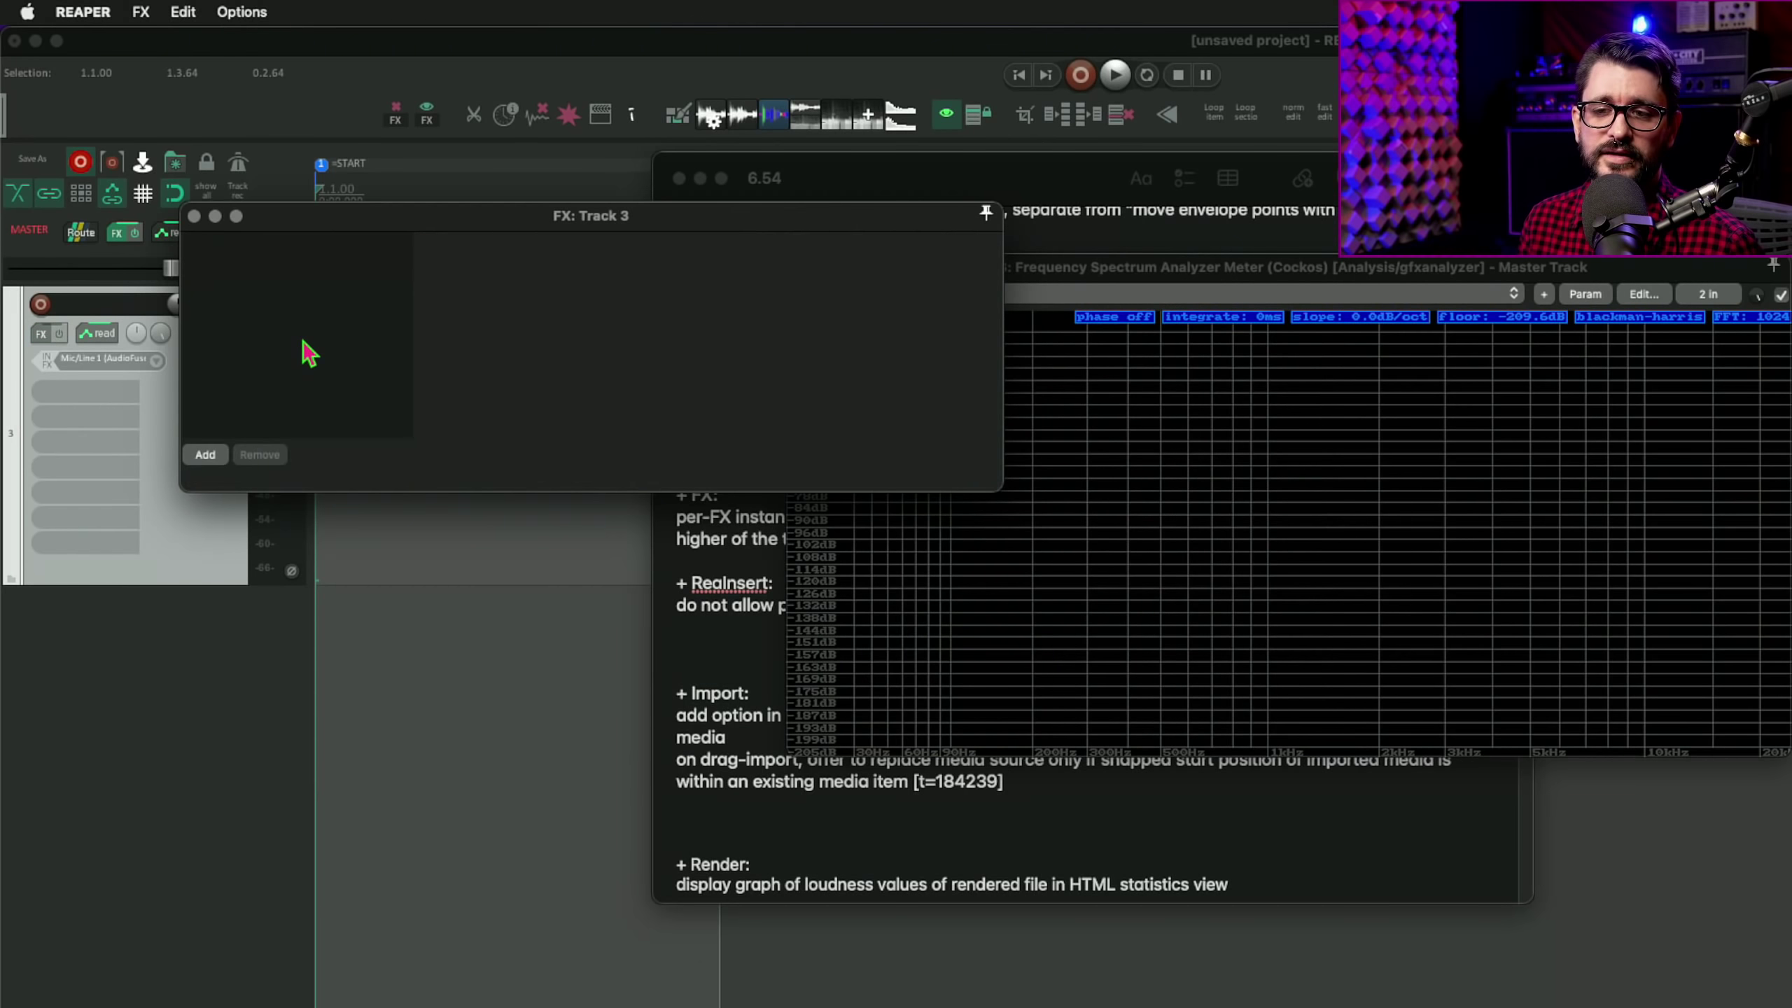
Step: Find ReaInsert in the FX browser and add it to track 3's empty FX chain
click(205, 454)
text(reains)
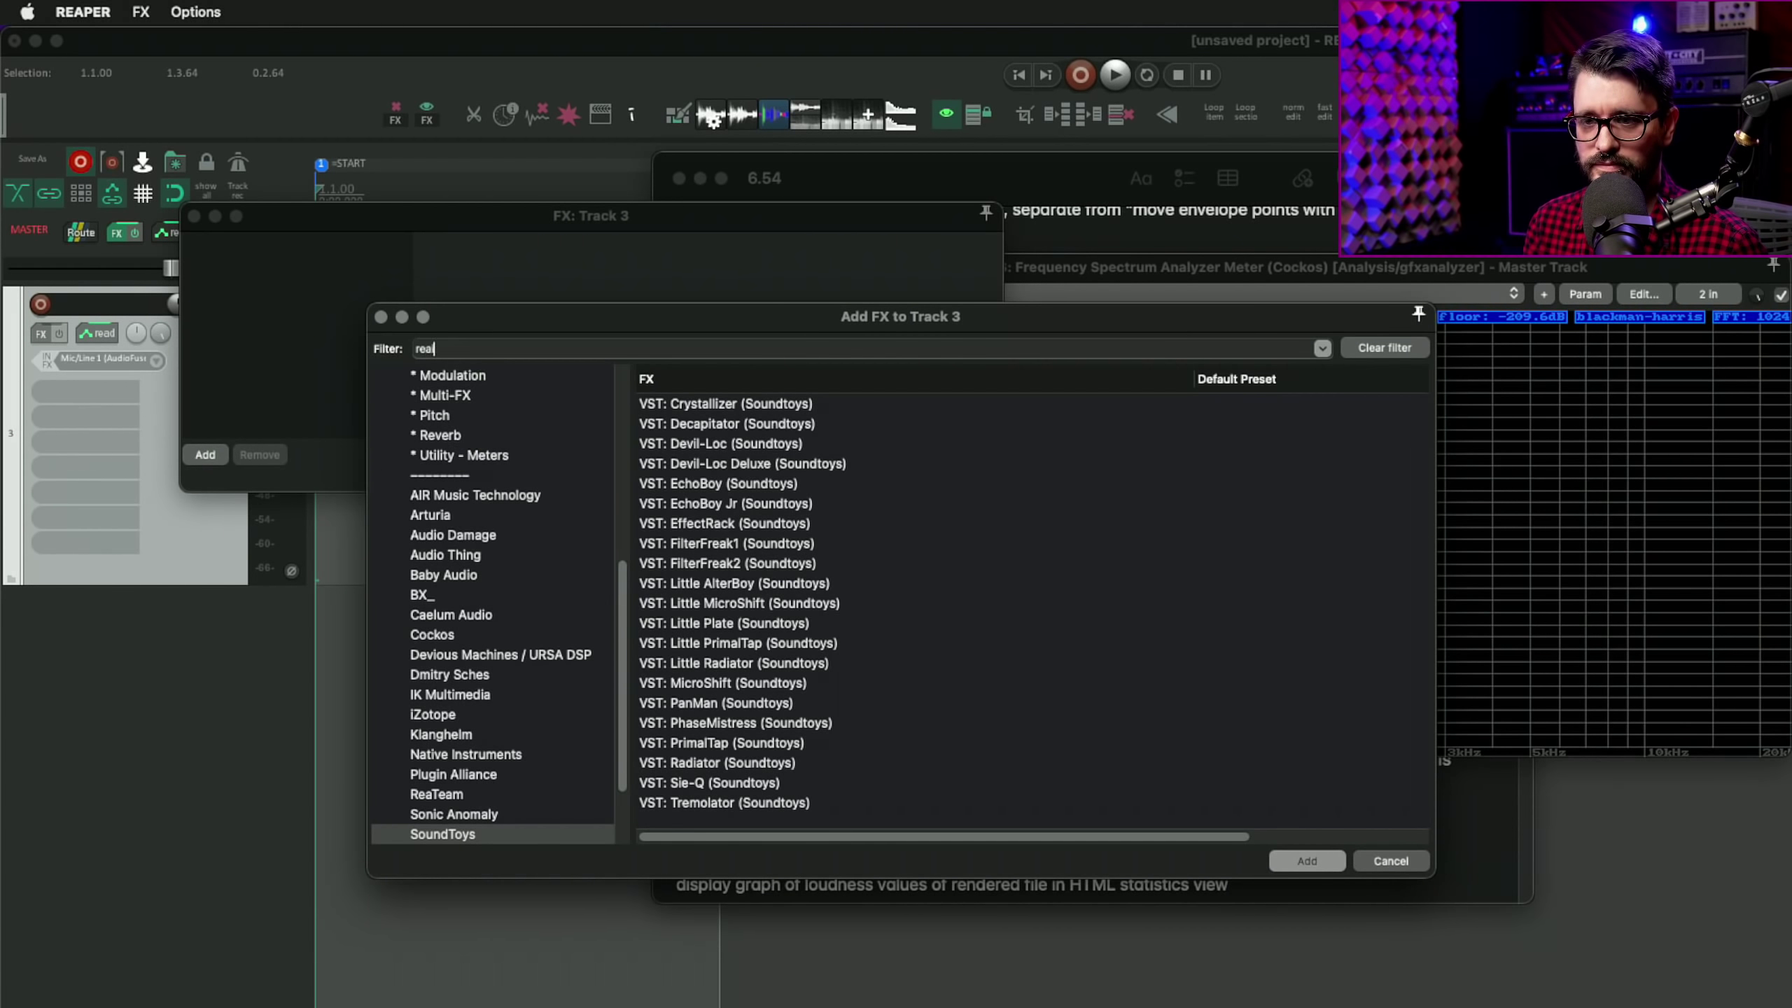
key(Return)
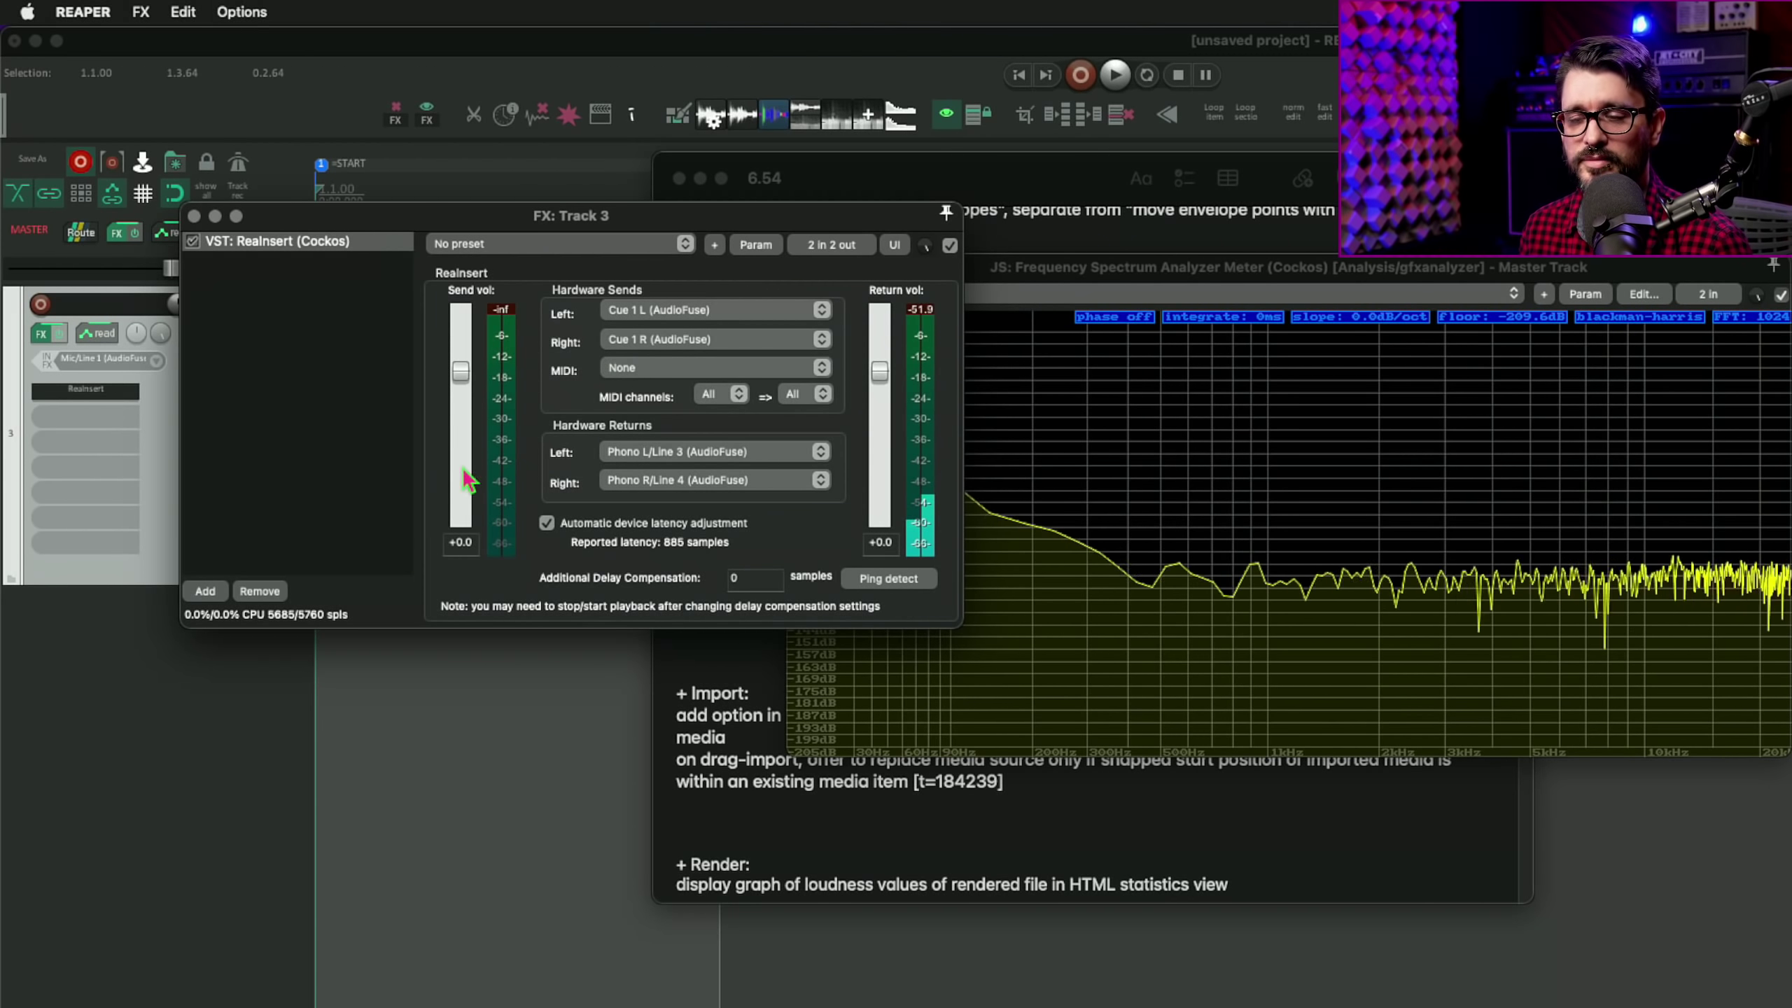
Step: Look over the effect commands available for ReaInsert and remove it from track 3
right_click(354, 413)
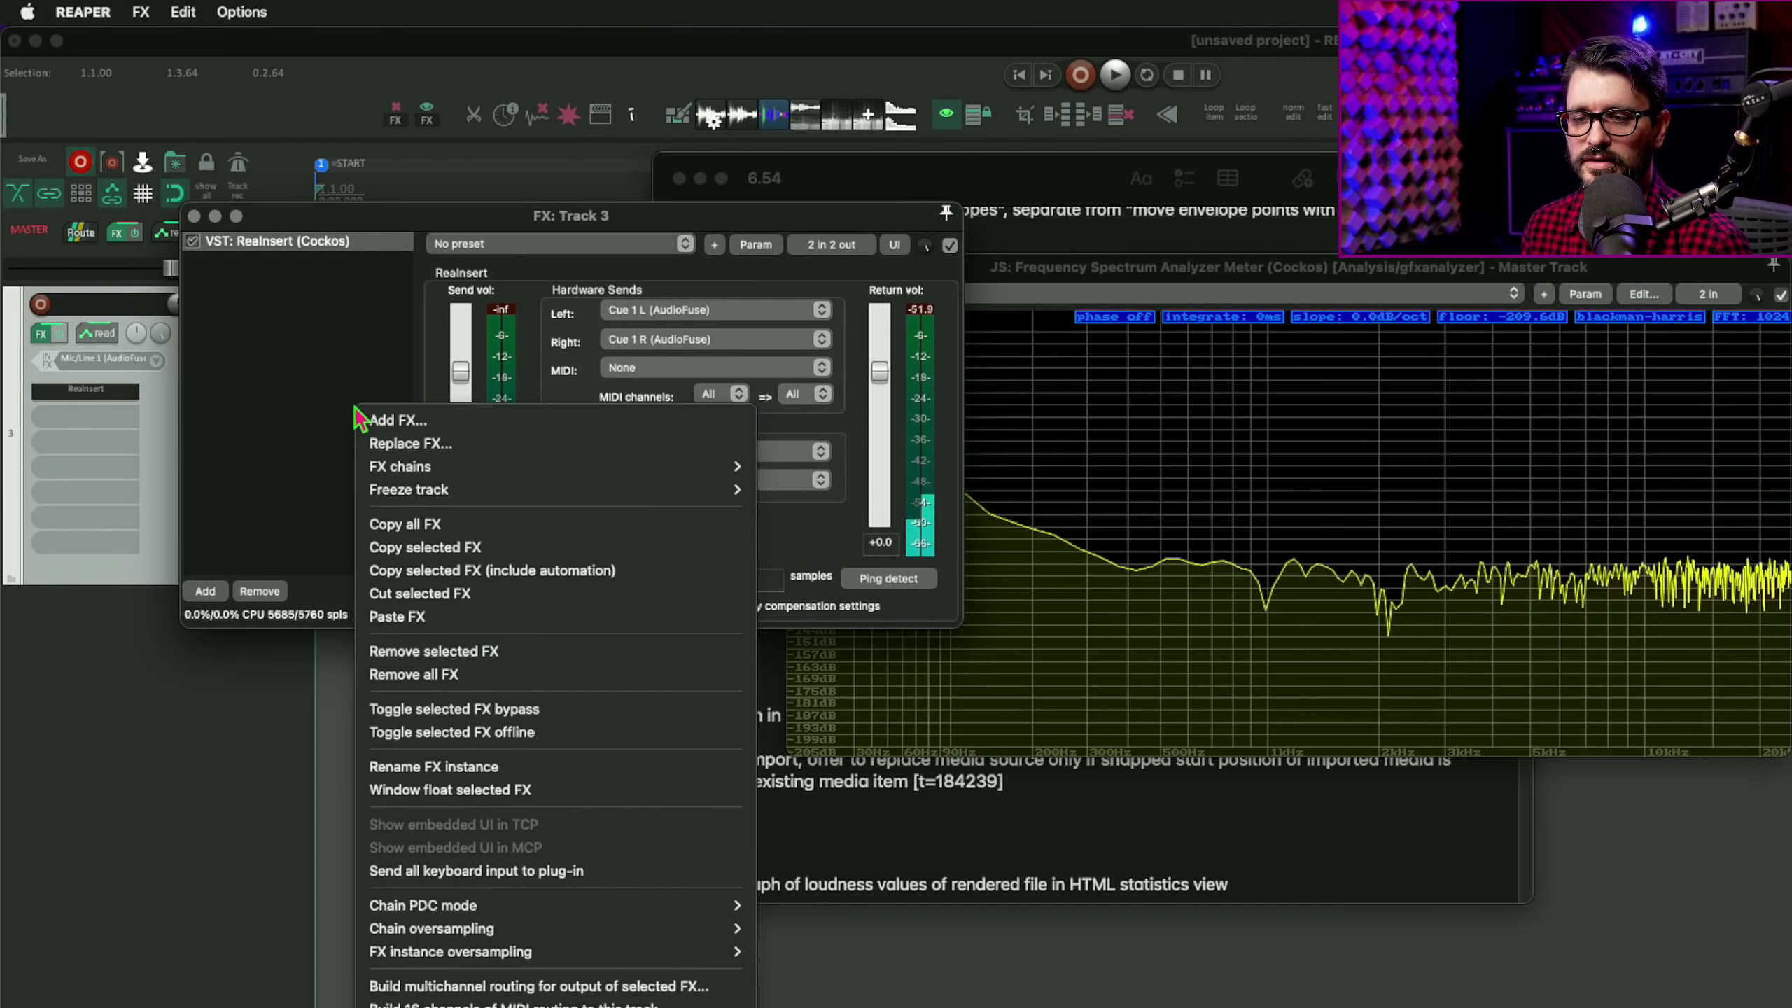
click(299, 447)
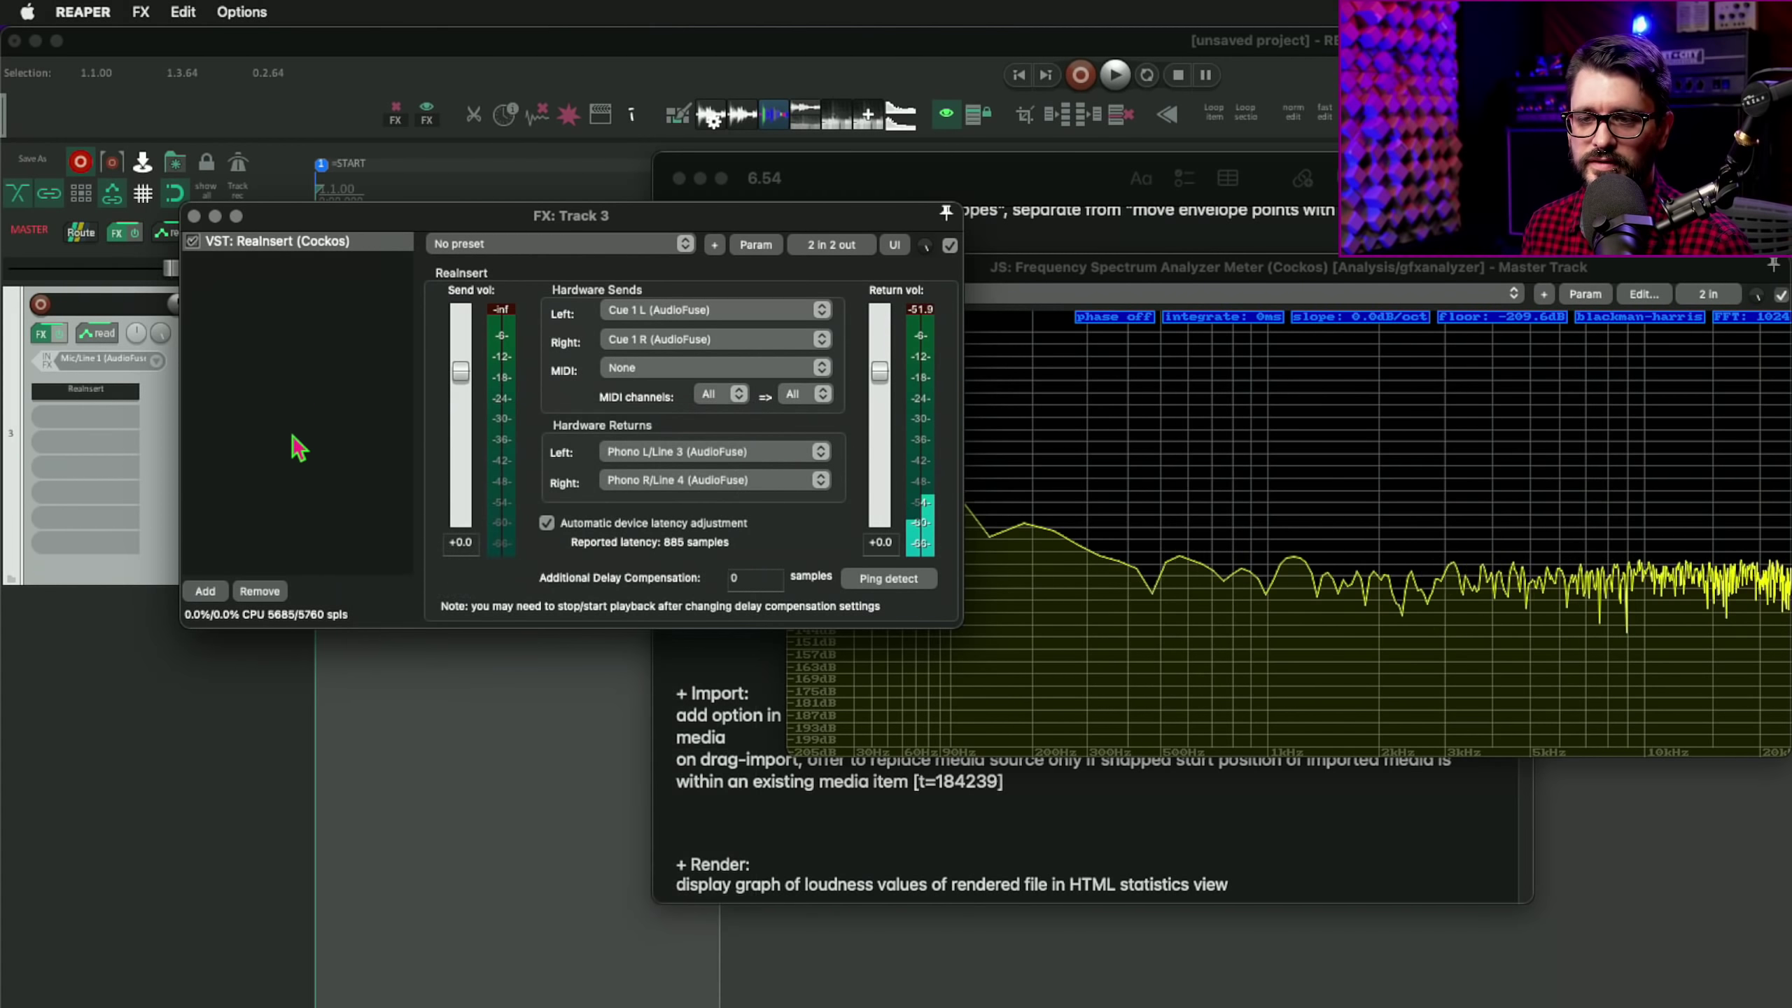
click(259, 591)
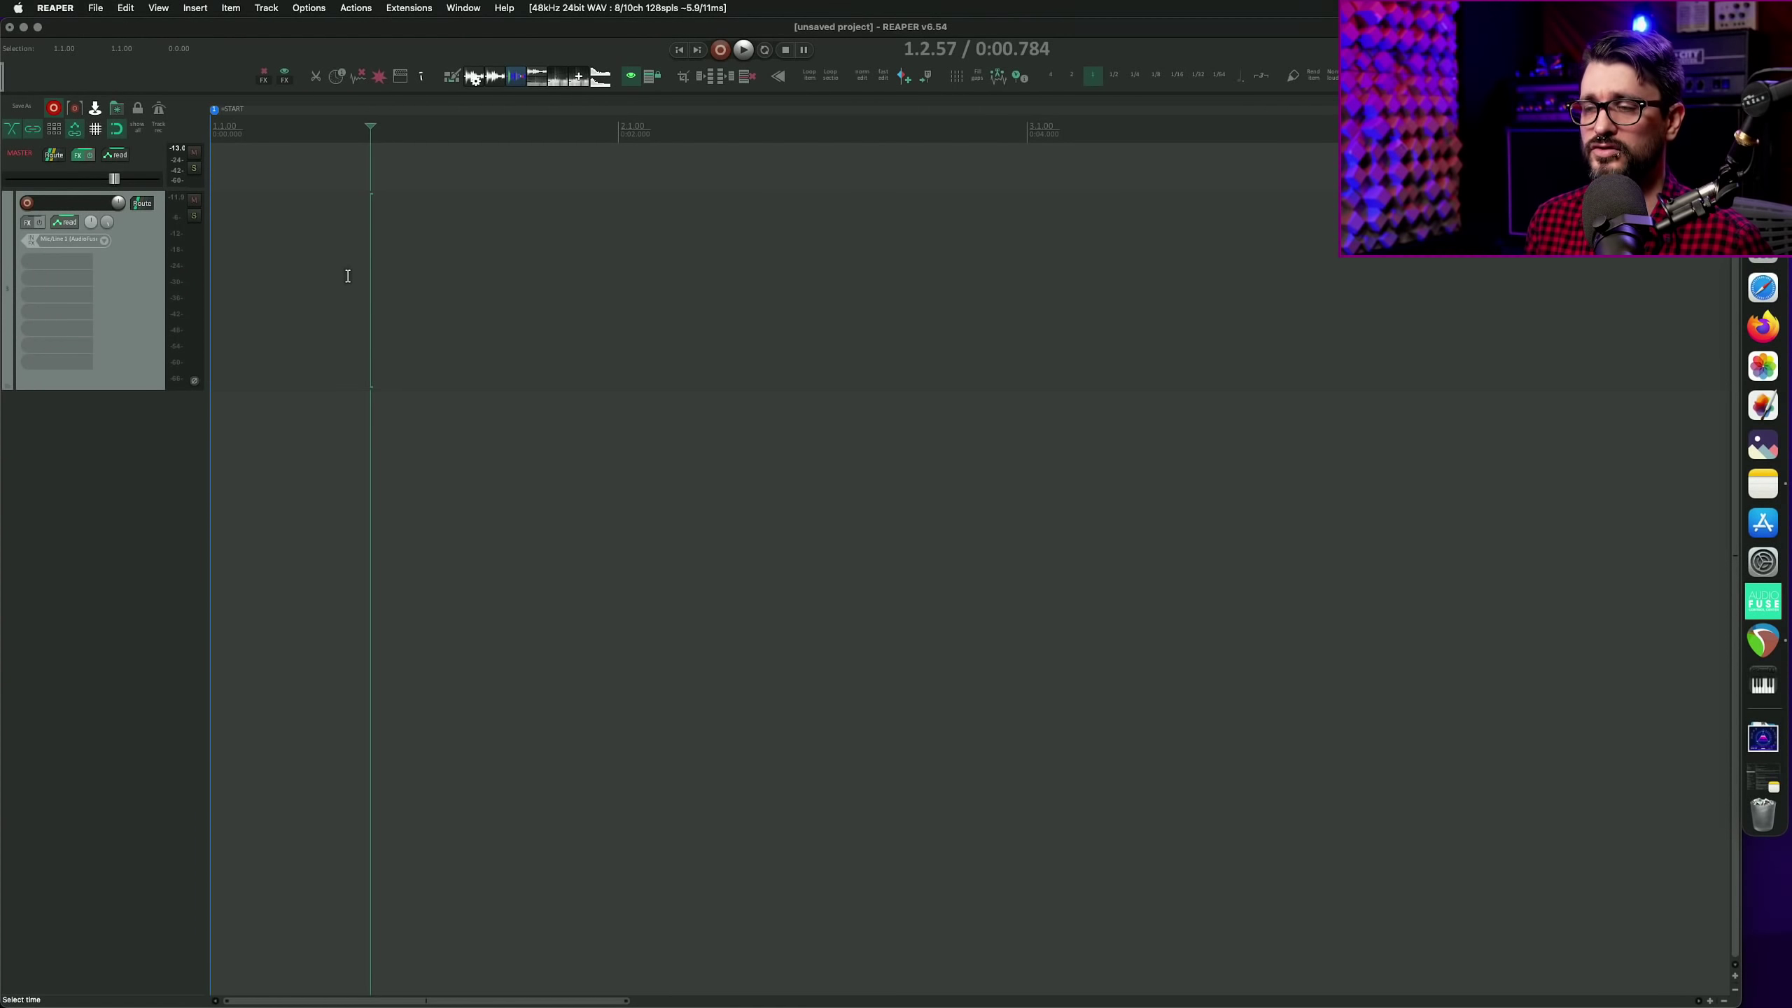
Step: Show the Media Explorer below the arrange view
key(super+alt+x)
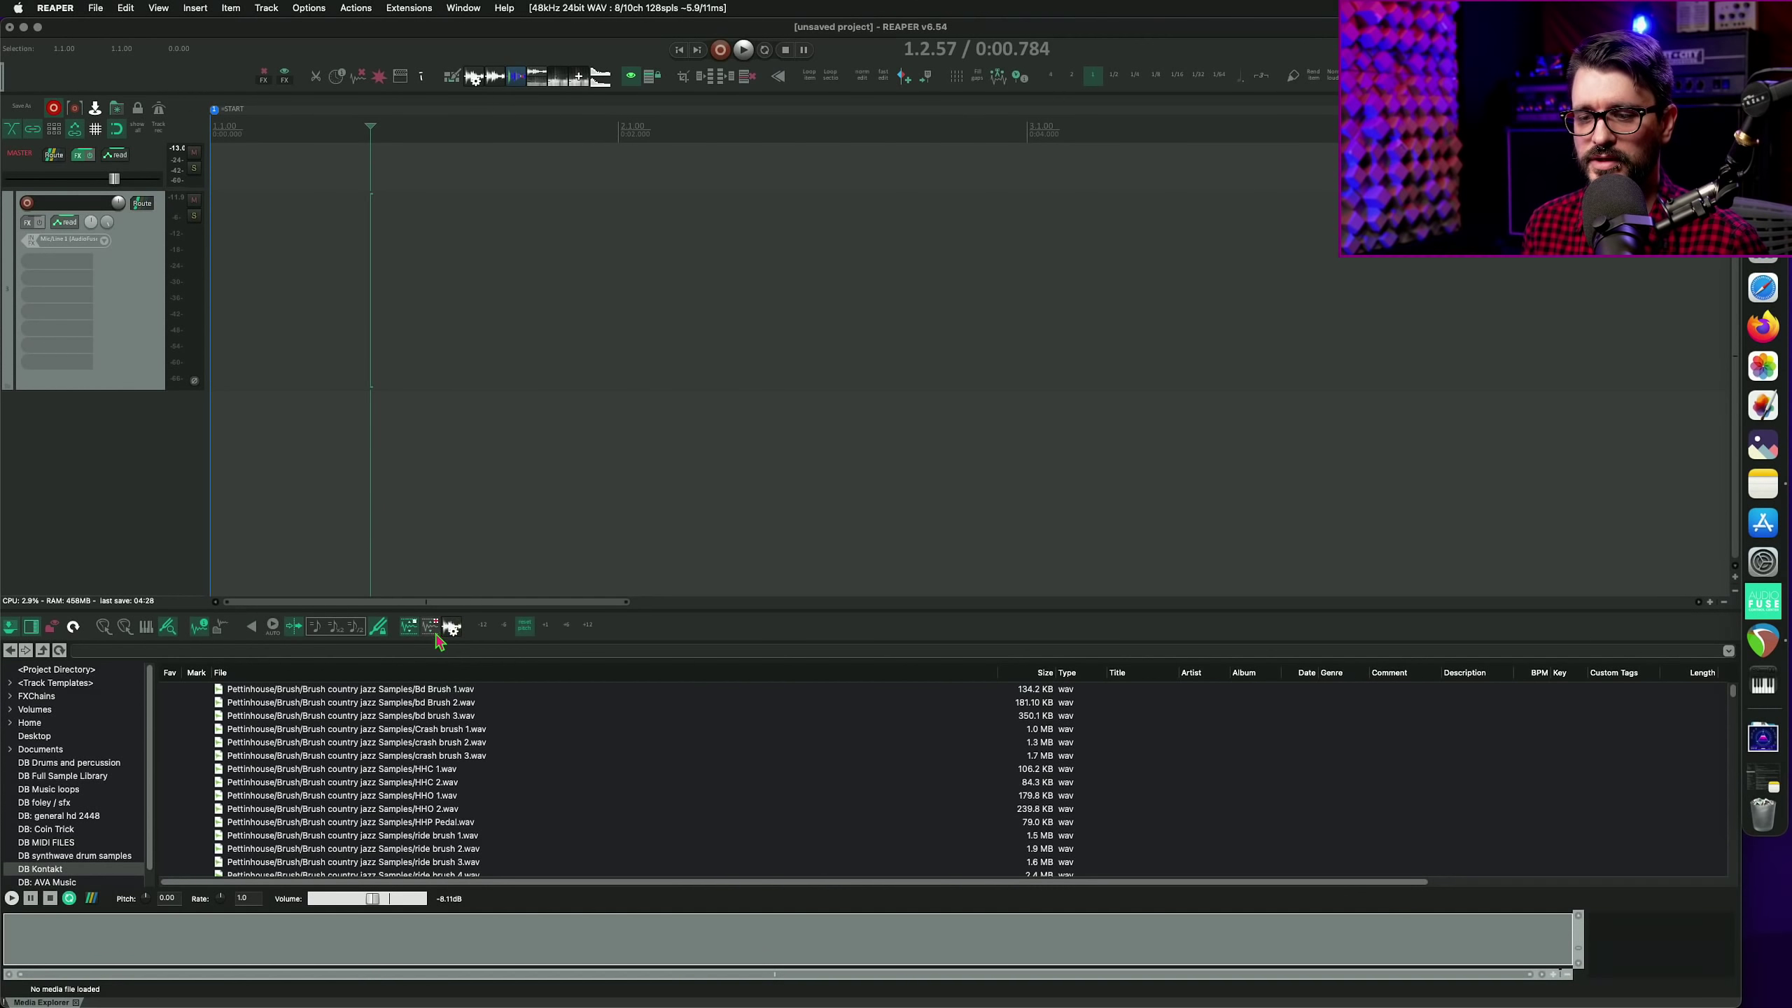
Step: Add crash brush 2.wav and HHO 1.wav on new tracks below track 3, placing HHO 1.wav near bar 2, and reduce track 3's height
mouse_move(490, 735)
mouse_down()
mouse_move(424, 733)
mouse_move(349, 631)
mouse_move(57, 465)
mouse_up()
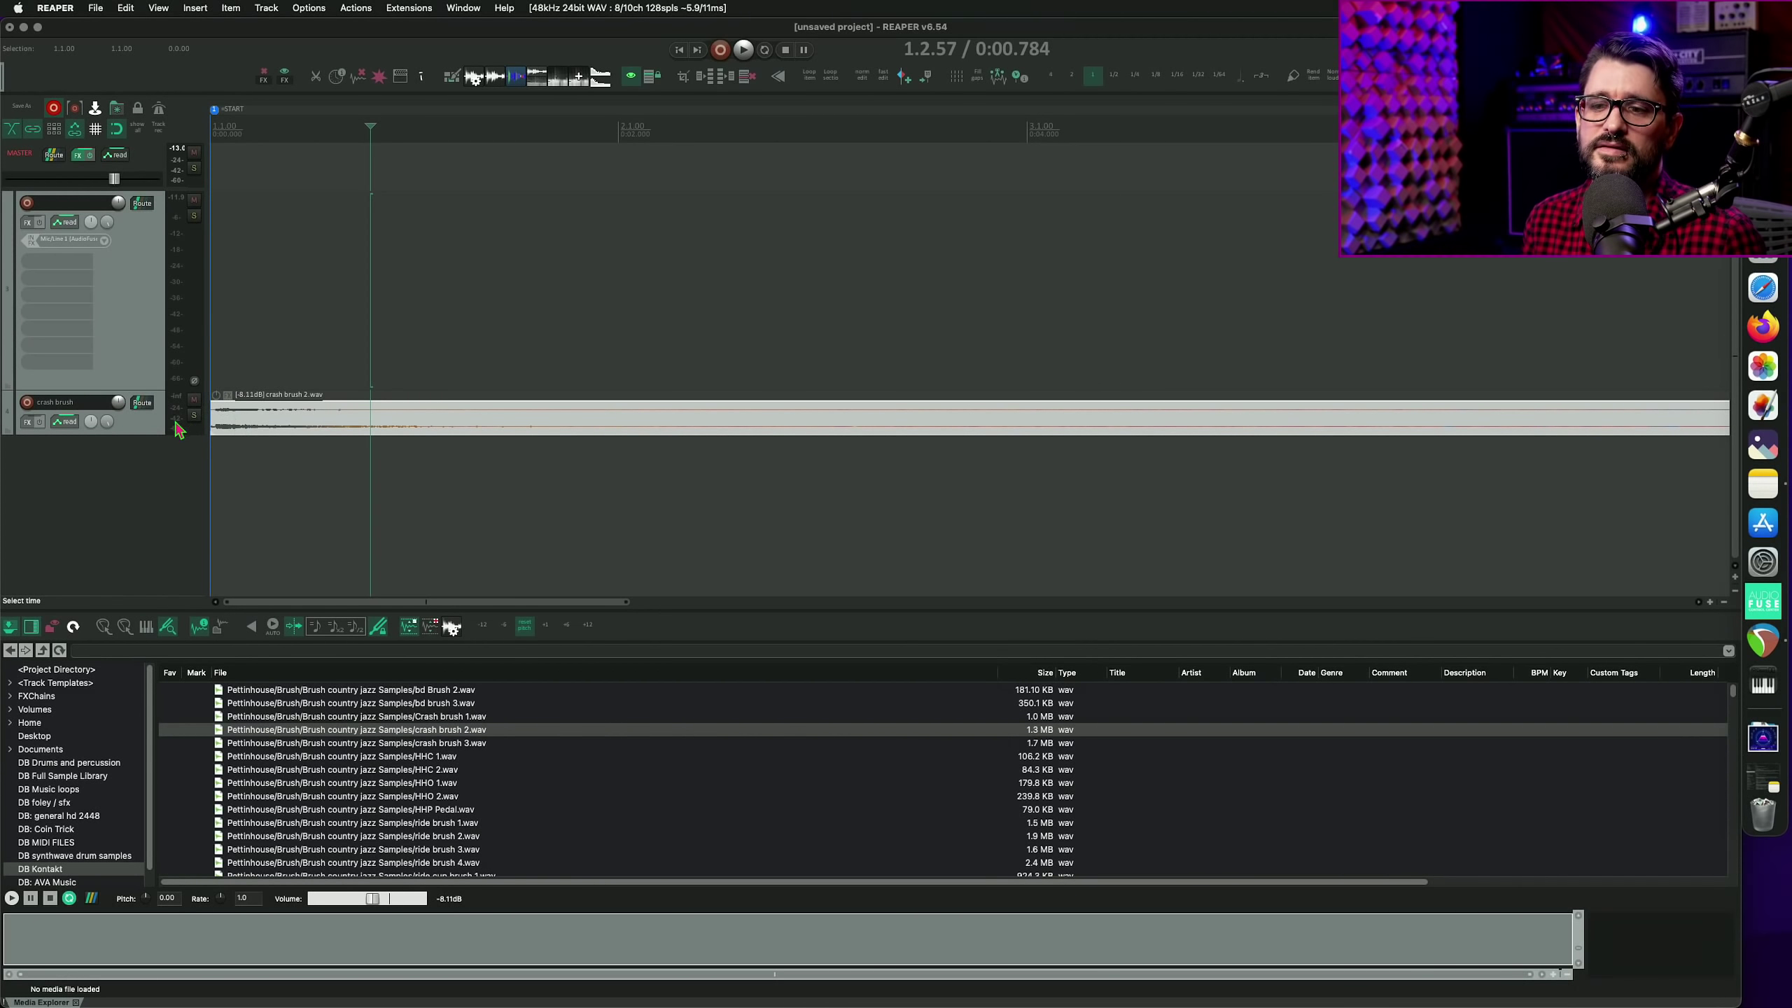
drag(151, 389, 149, 240)
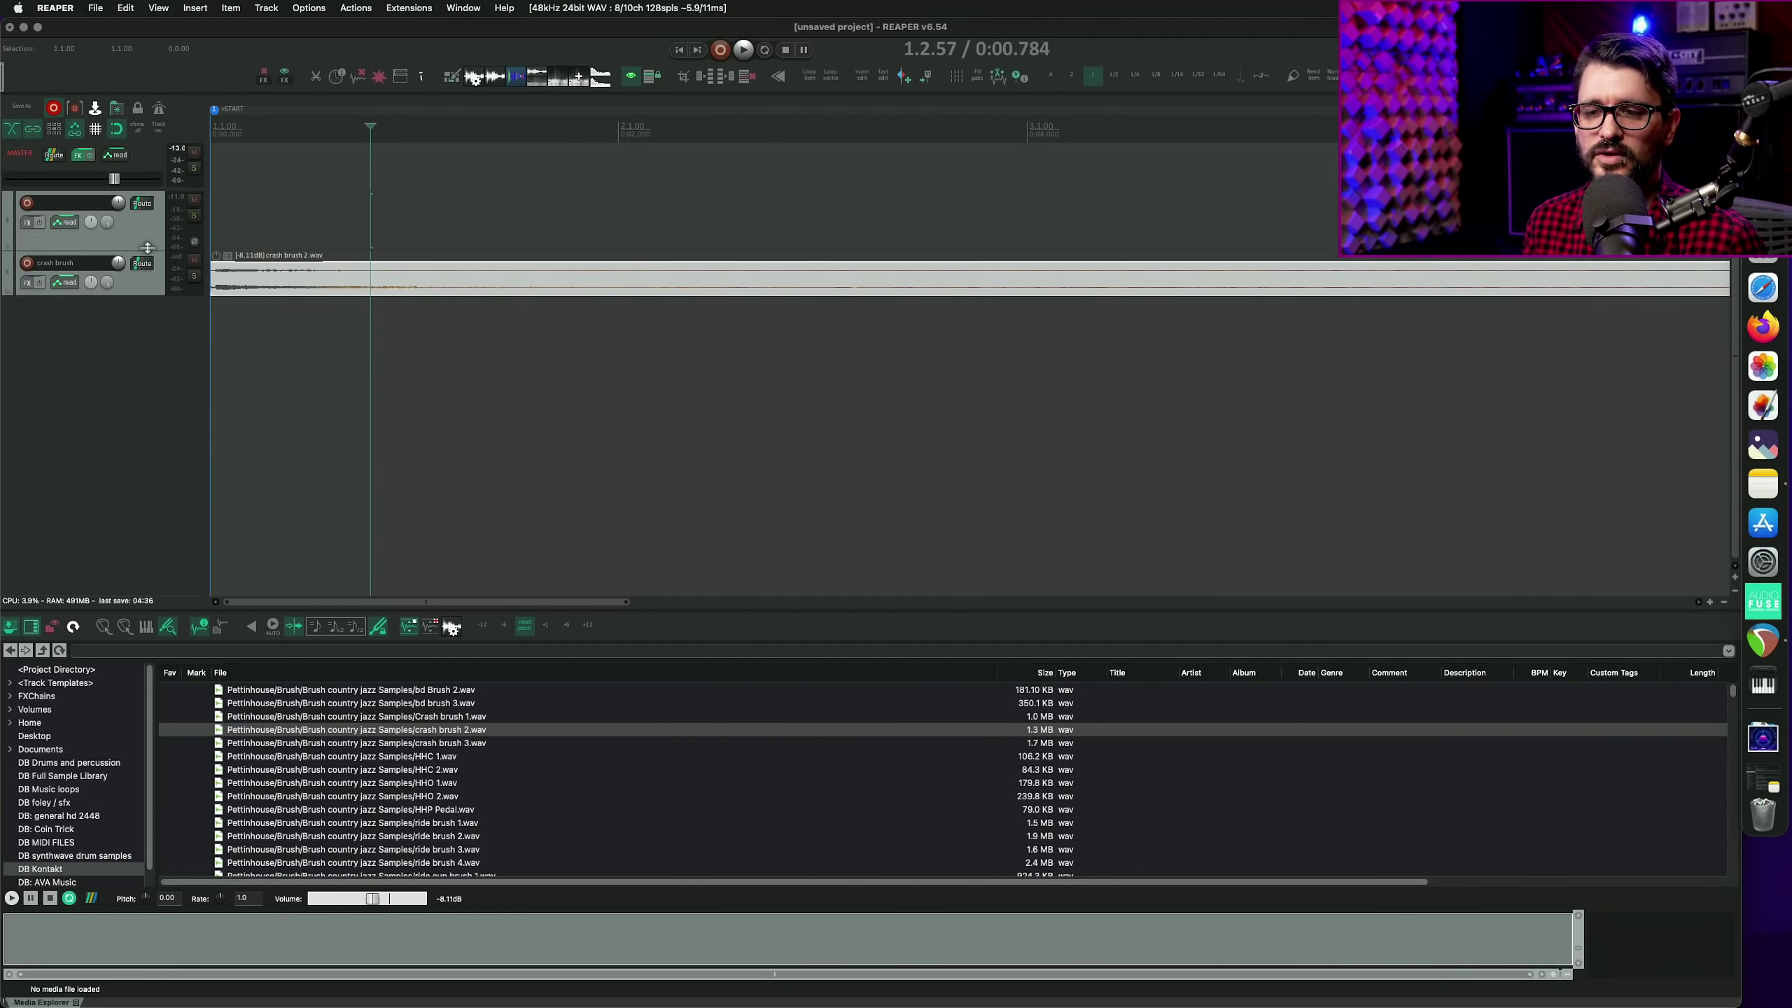
mouse_move(349, 782)
mouse_down()
mouse_move(130, 472)
mouse_move(124, 397)
mouse_move(82, 434)
mouse_move(85, 458)
mouse_move(688, 463)
mouse_move(613, 458)
mouse_up()
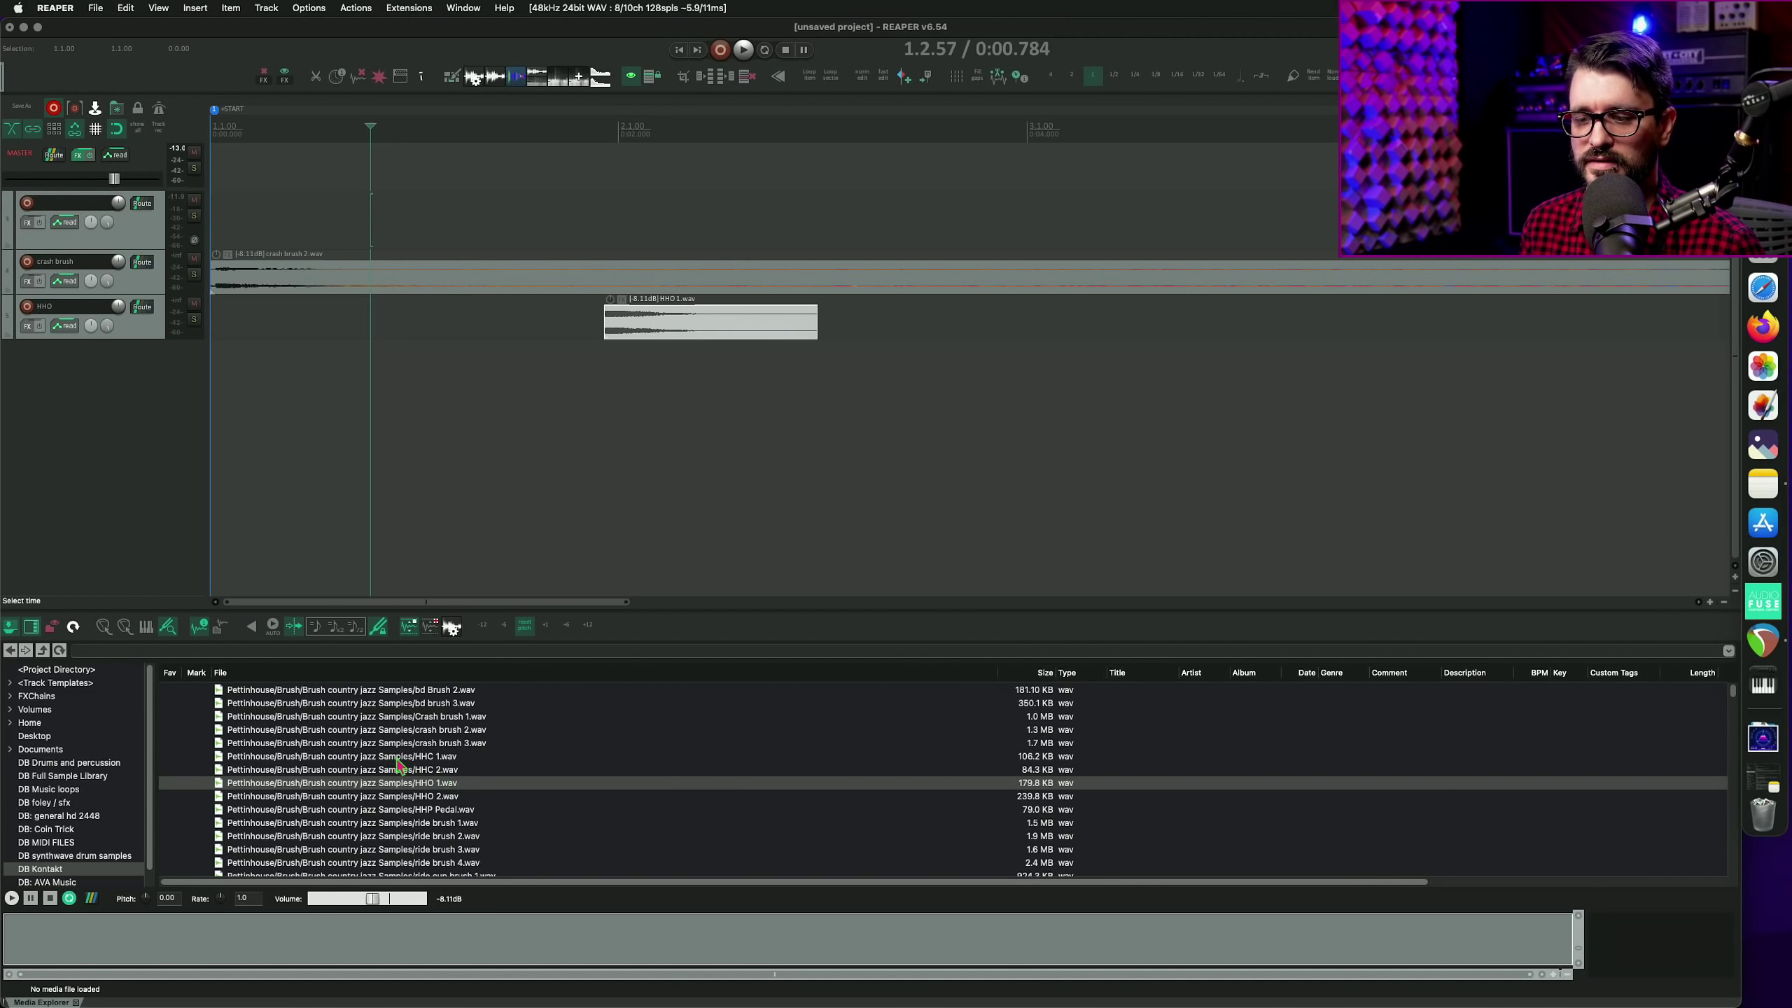
Step: Insert crash brush 3.wav on a new track directly below track 3, then HHC 2.wav on another new track just above it
click(434, 745)
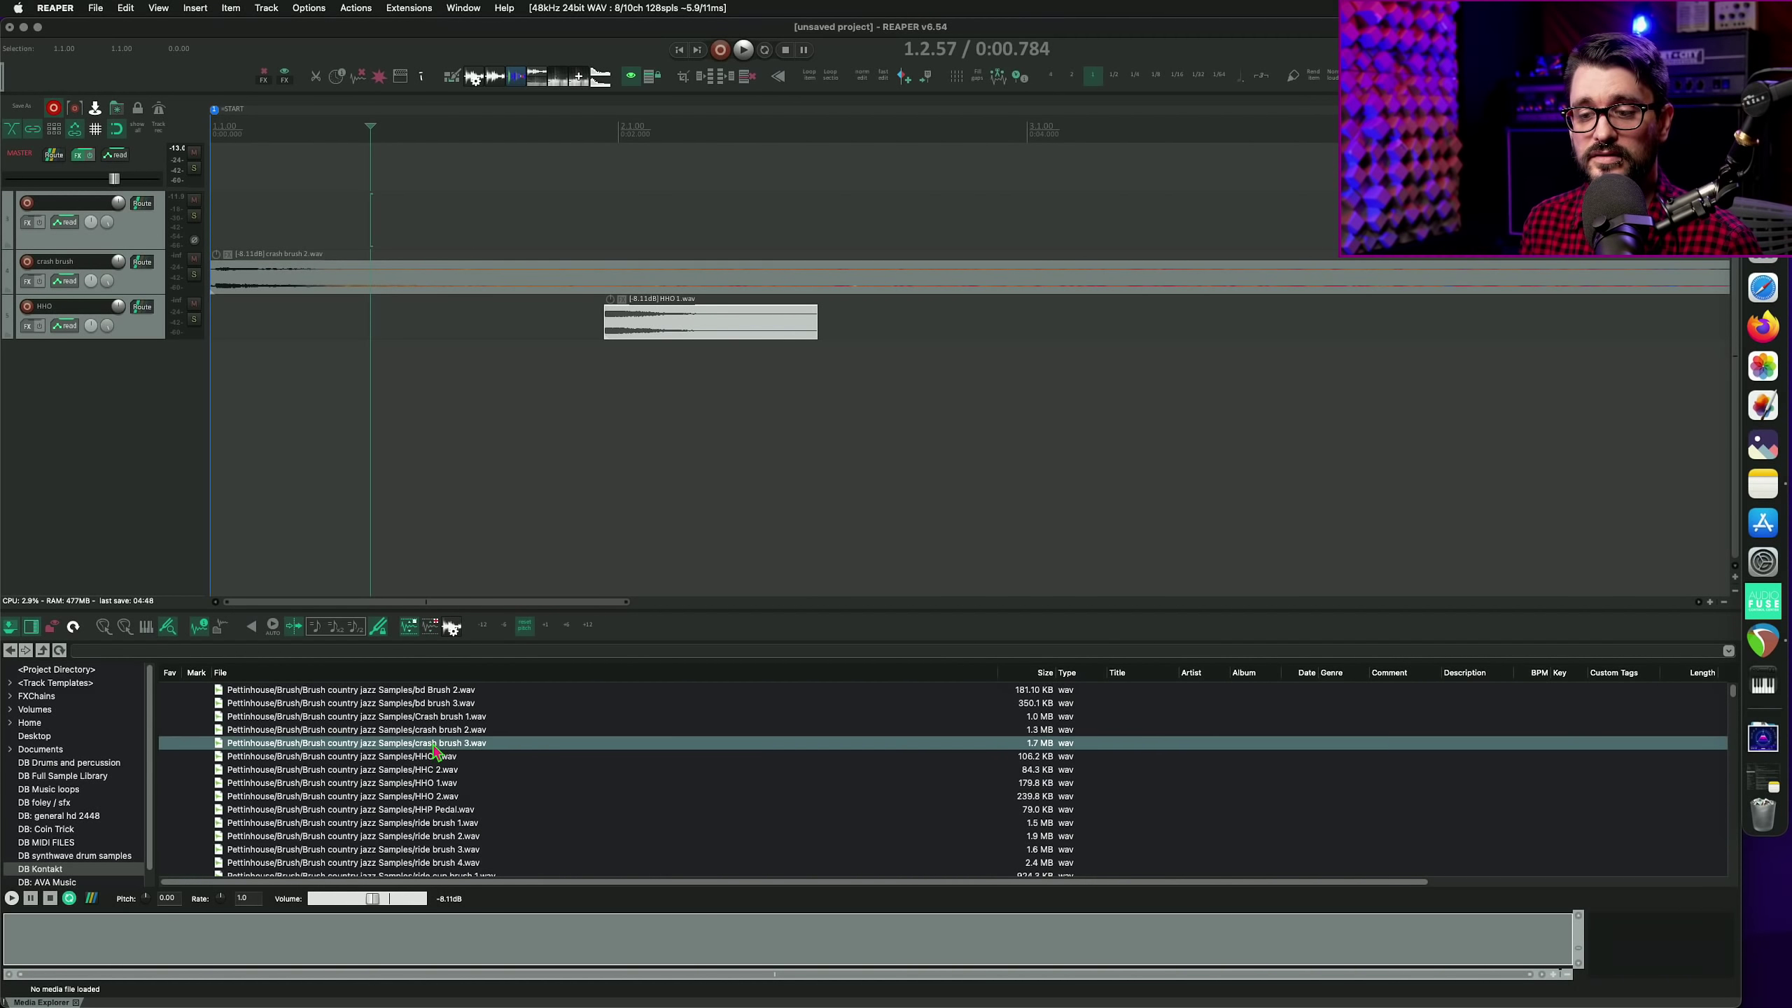
mouse_move(435, 750)
mouse_down()
mouse_move(496, 182)
mouse_move(507, 255)
mouse_up()
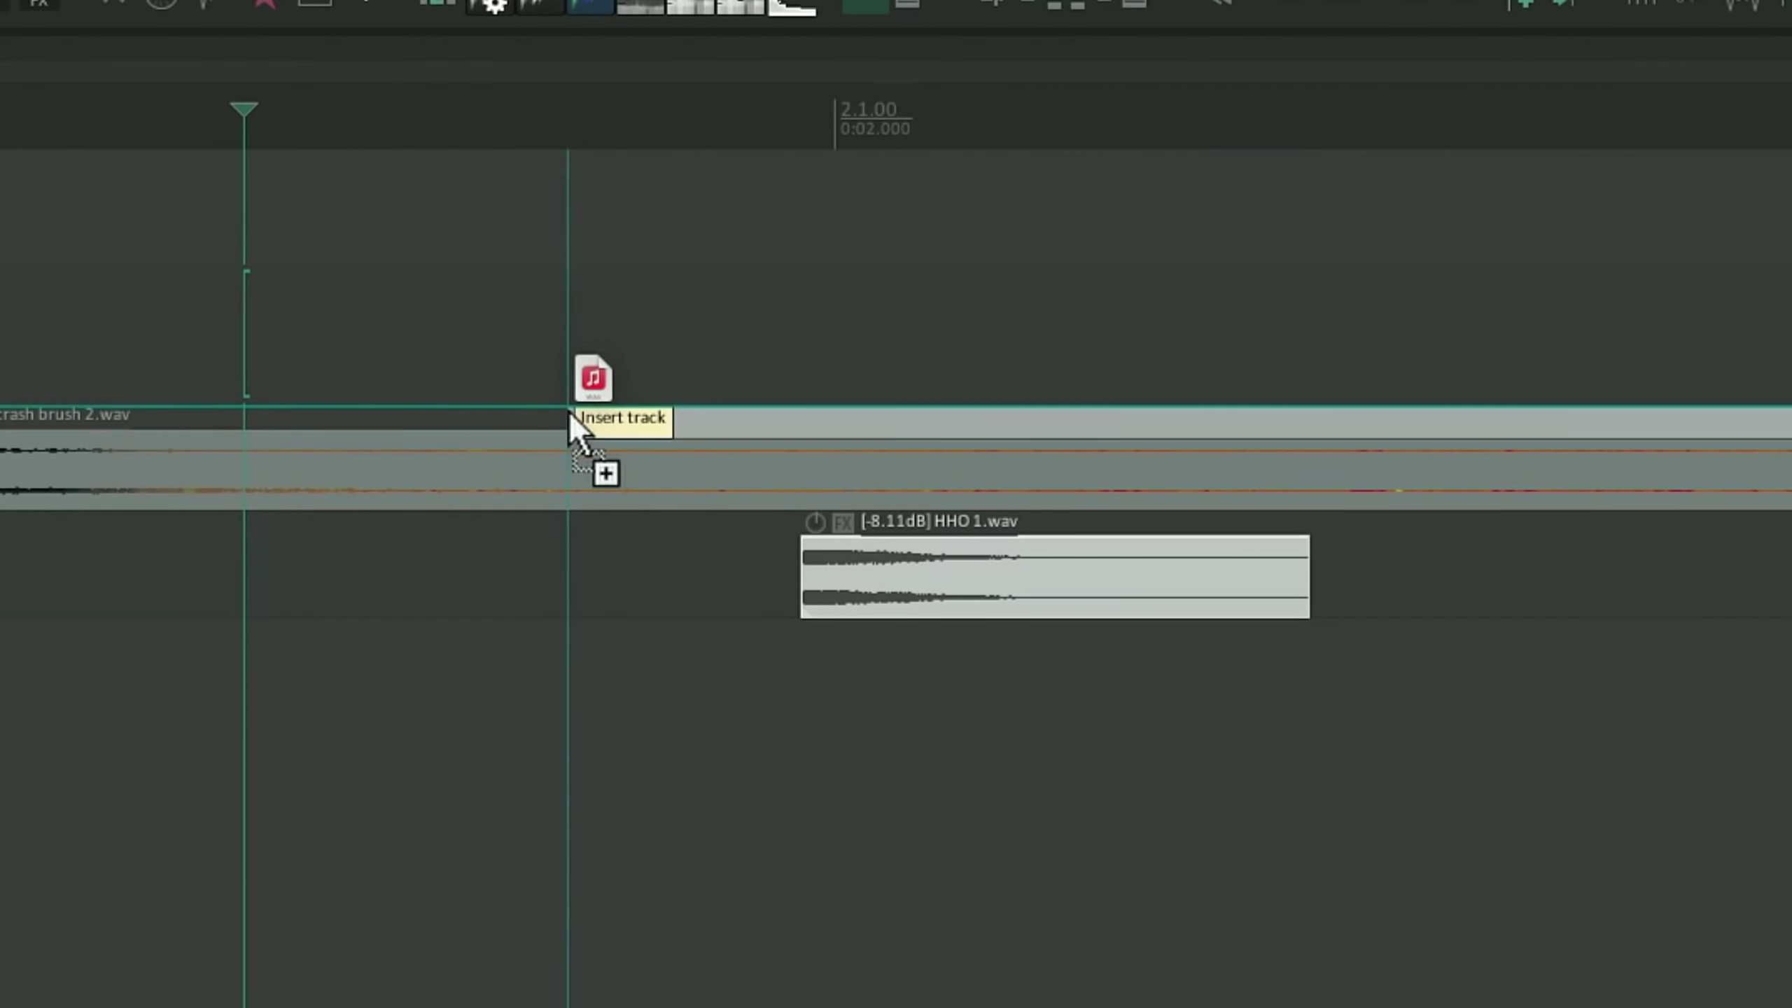
drag(569, 416, 569, 416)
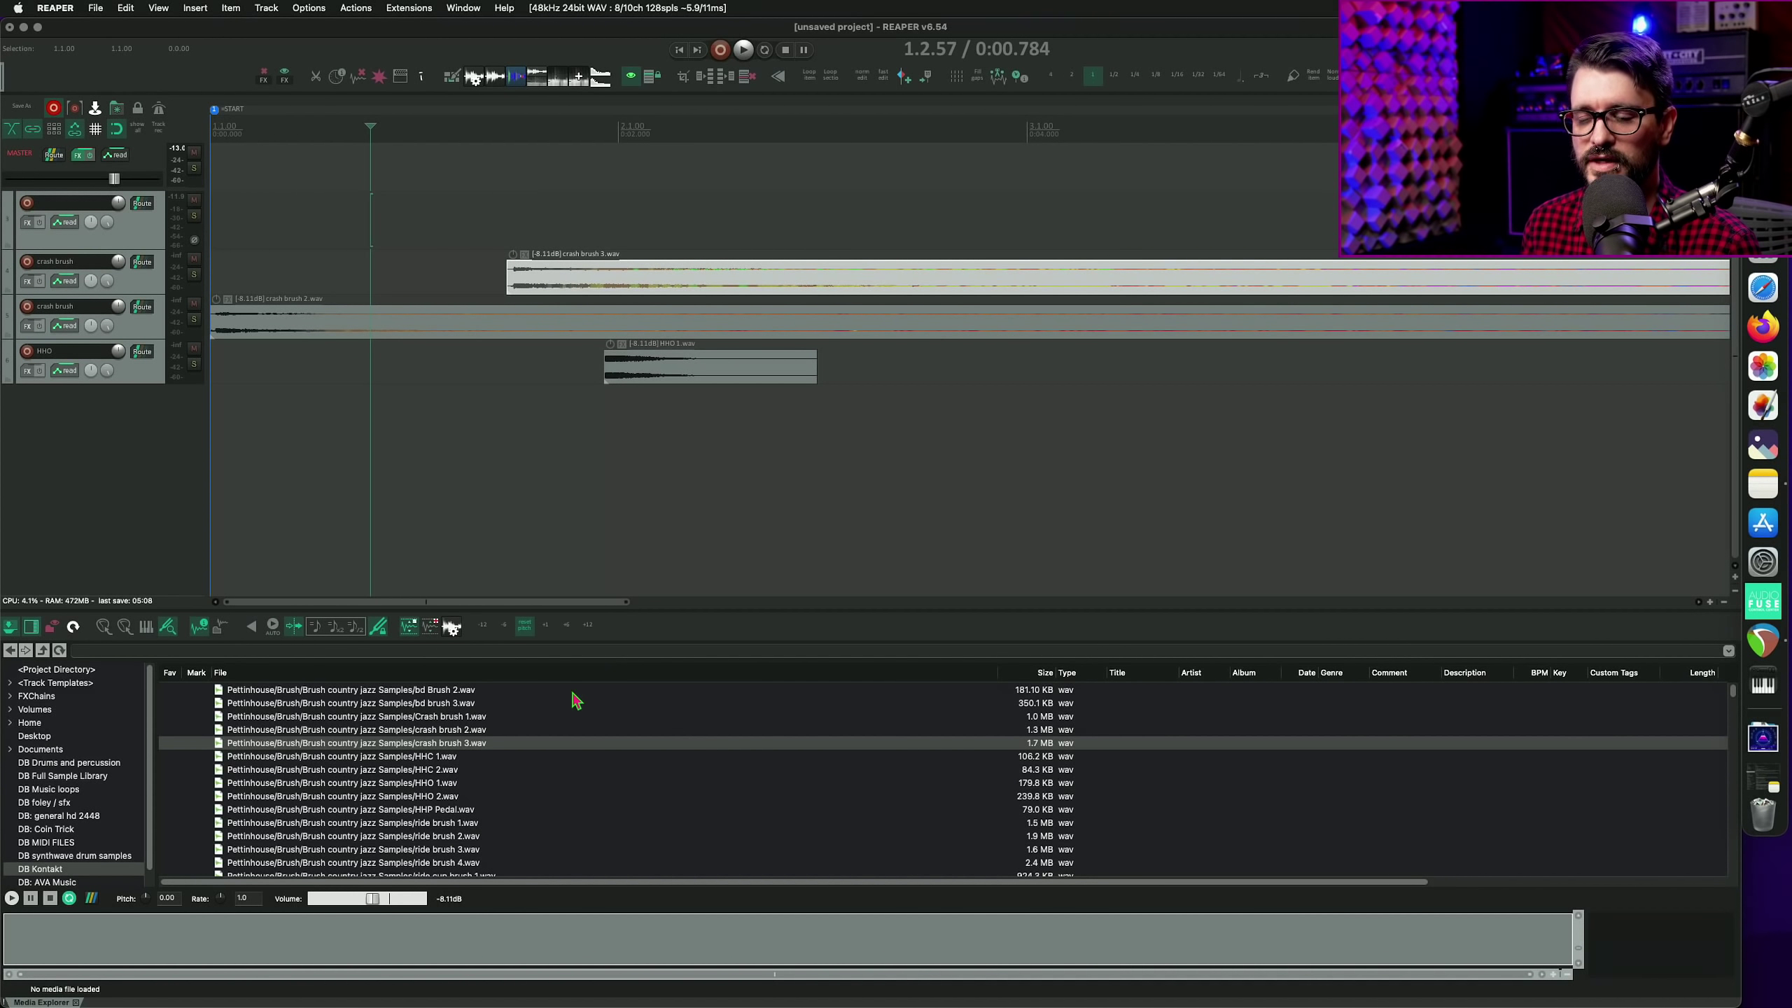
drag(410, 771, 103, 262)
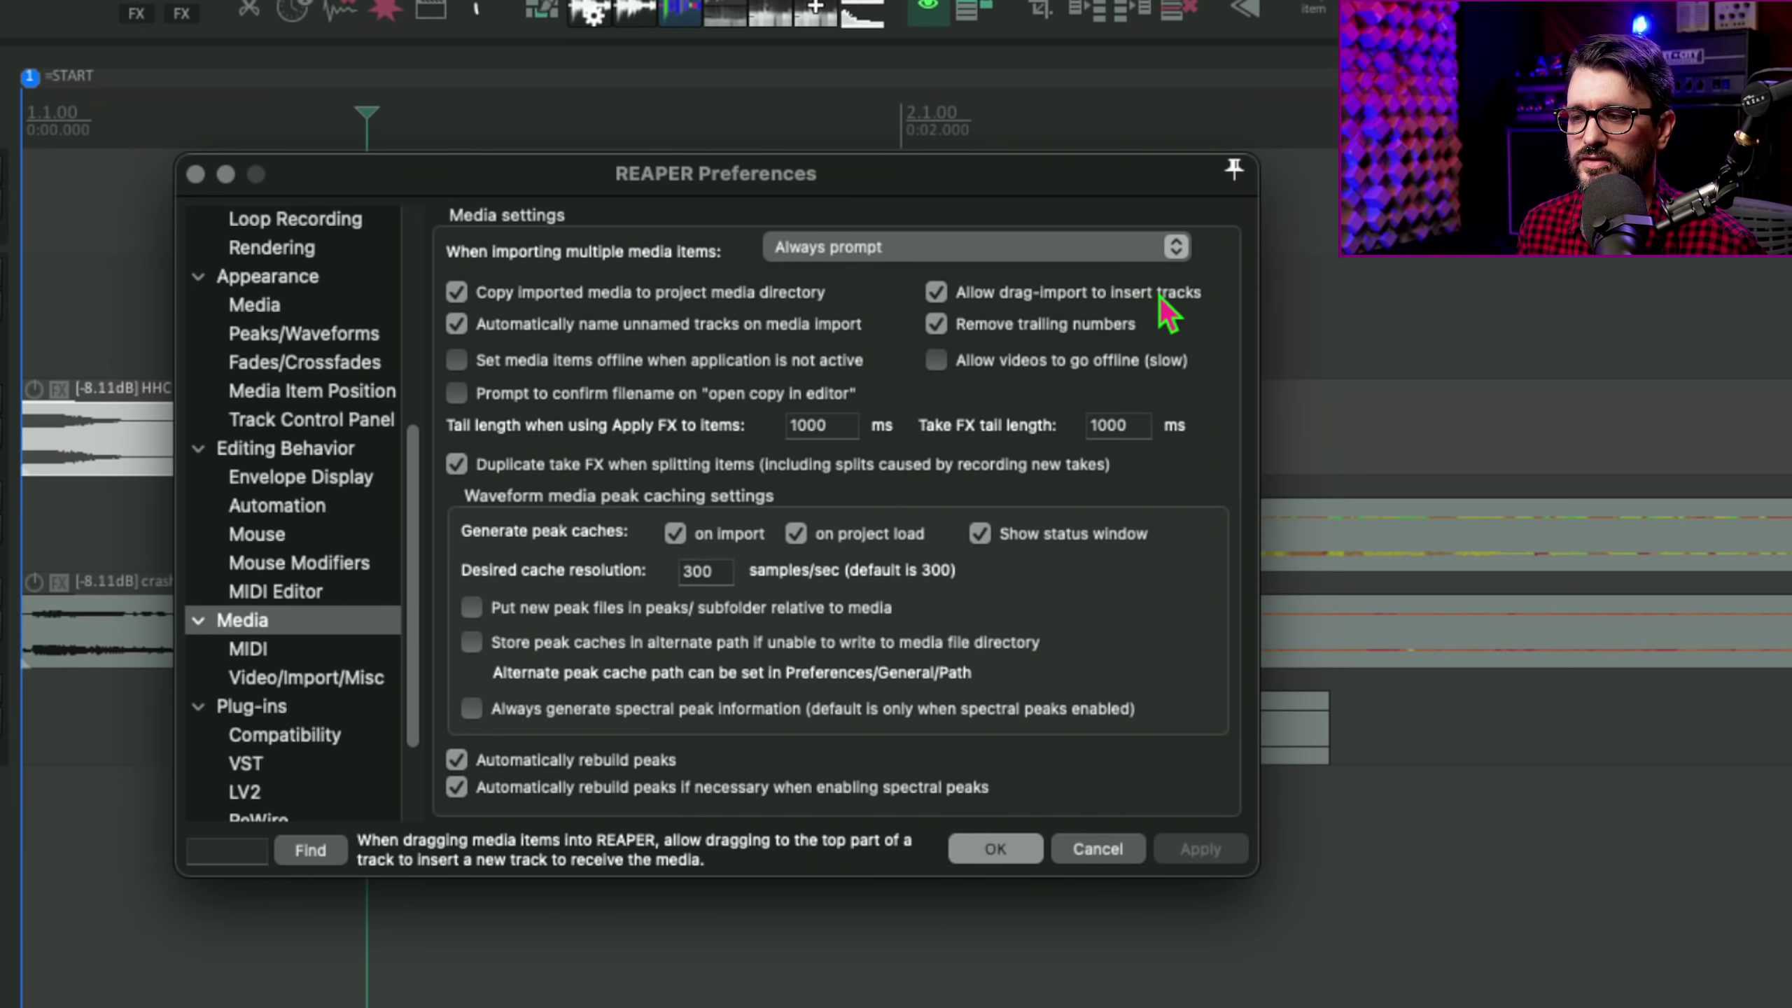
Step: Disable the media preference that allows drag-import to insert tracks and apply the change
click(1109, 294)
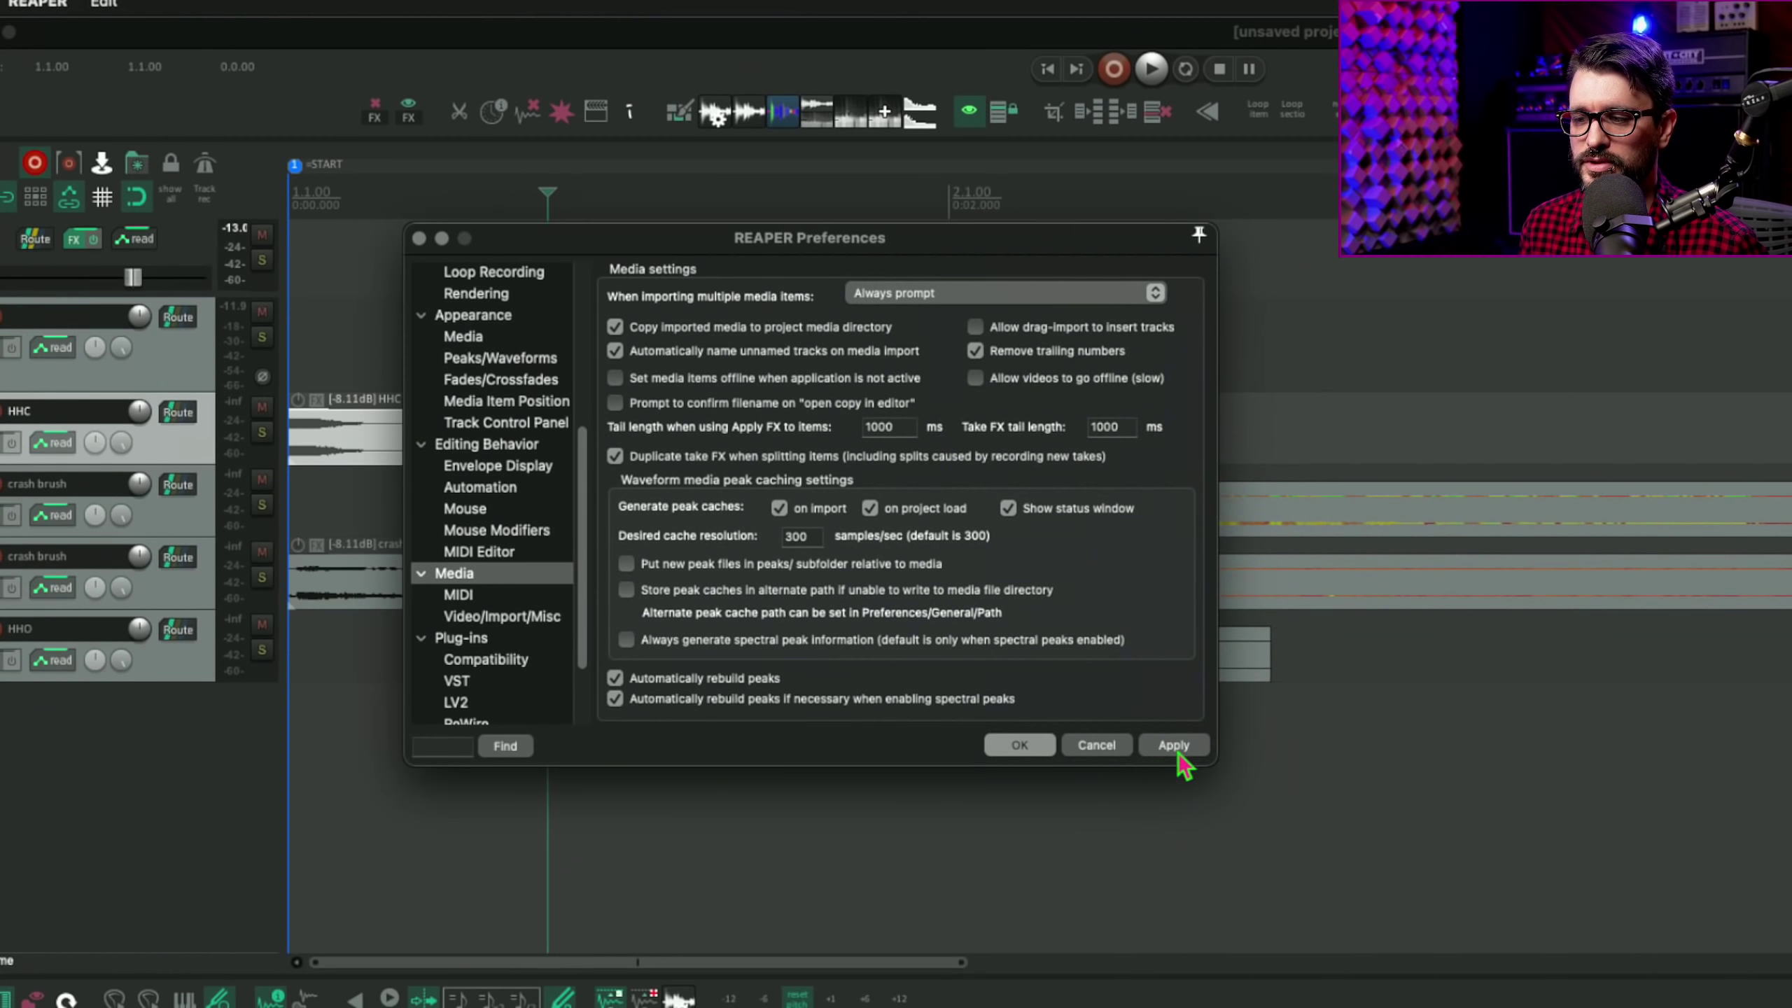
click(1186, 784)
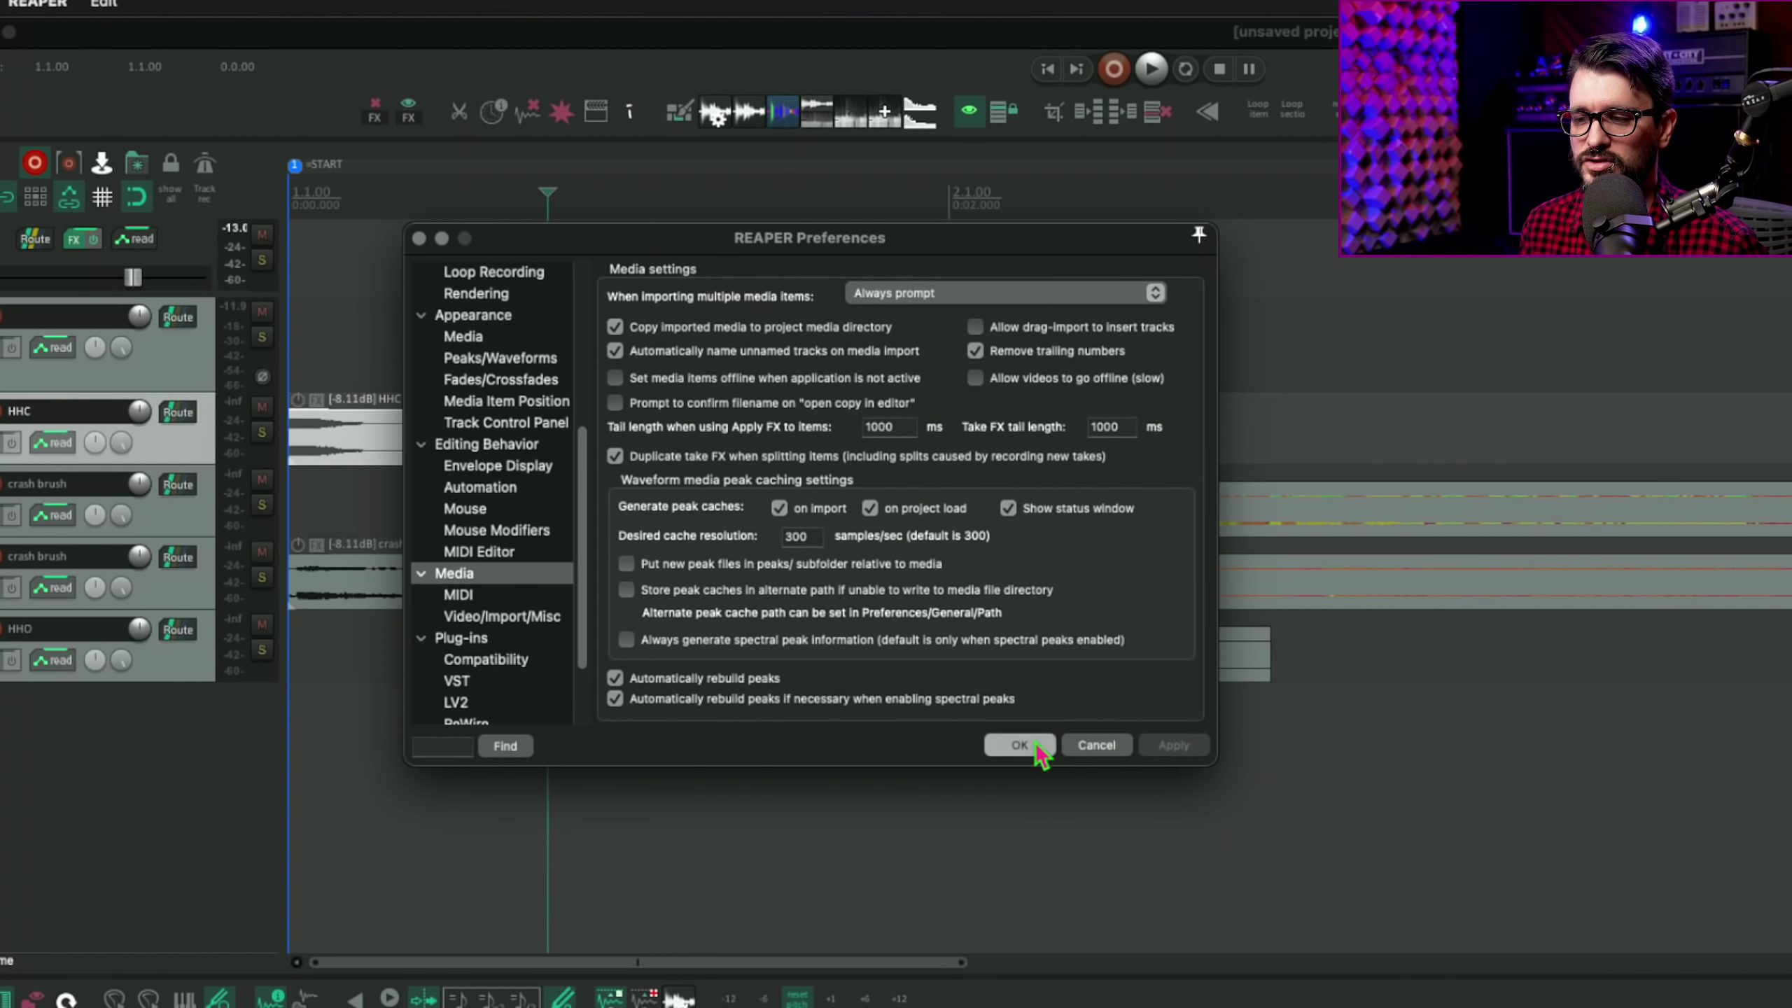
click(1023, 745)
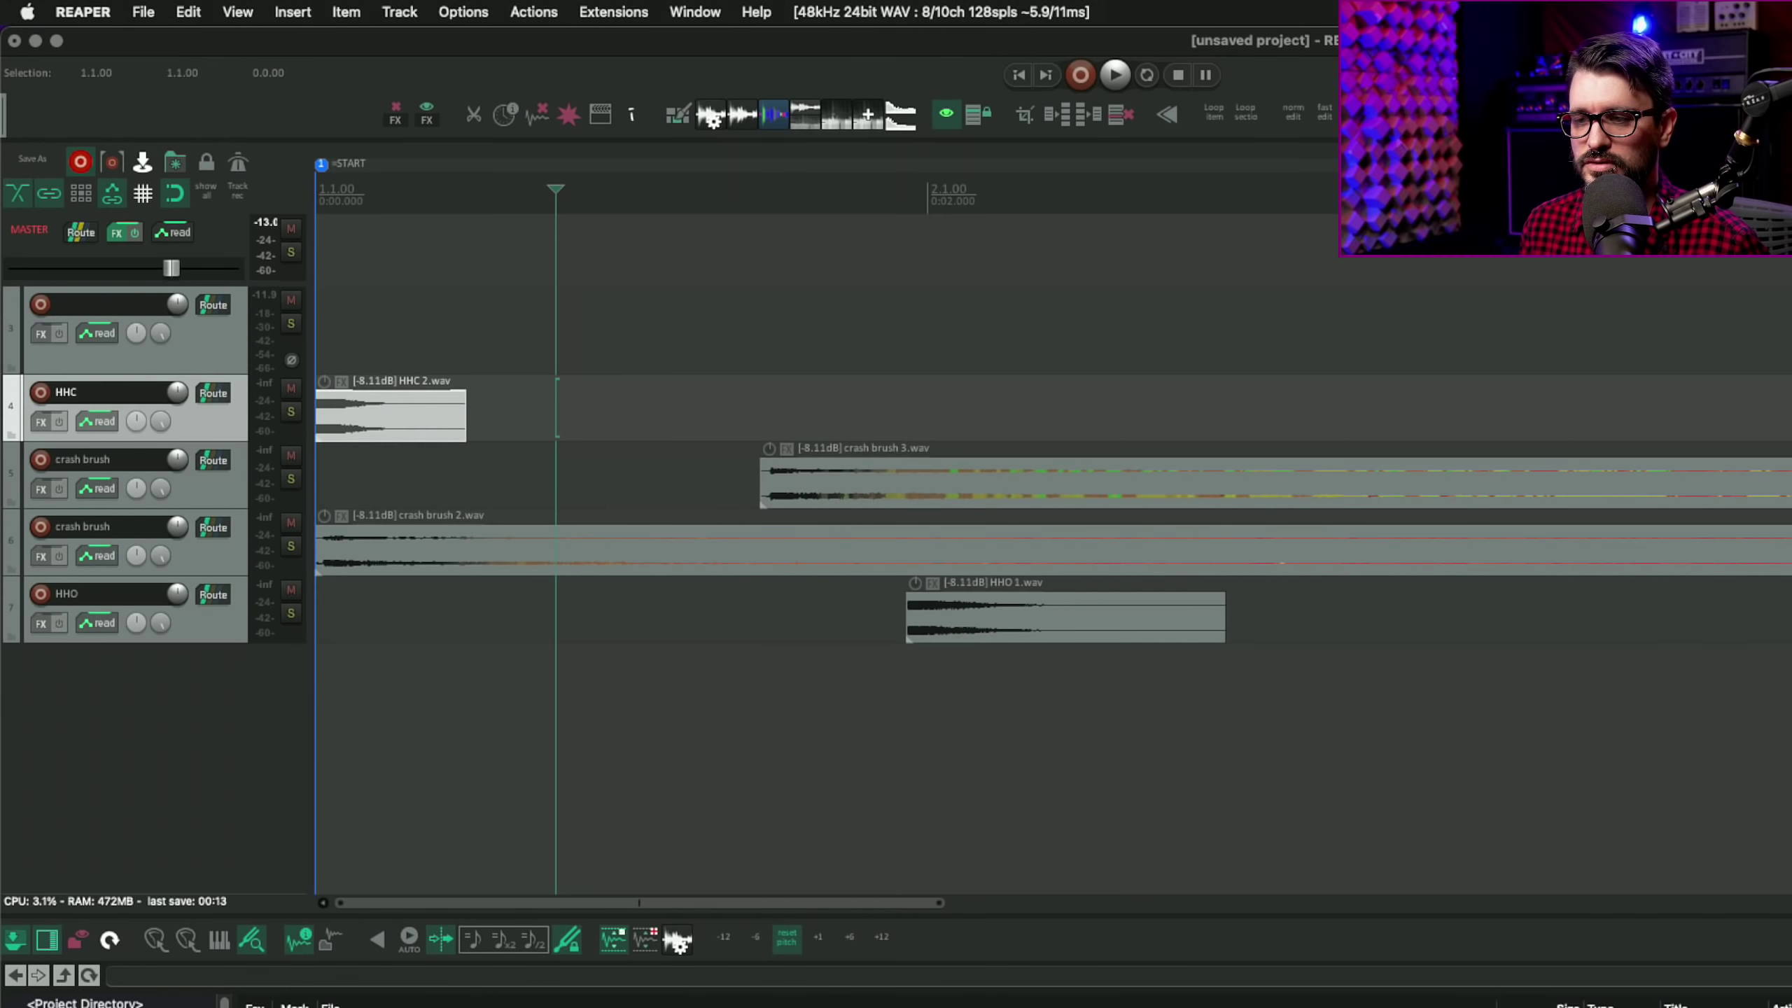
Step: Add crash brush 2.wav on a new track below HHO and re-enable the drag-import to insert tracks preference
mouse_move(437, 1006)
mouse_down()
mouse_move(892, 399)
mouse_move(897, 418)
mouse_up()
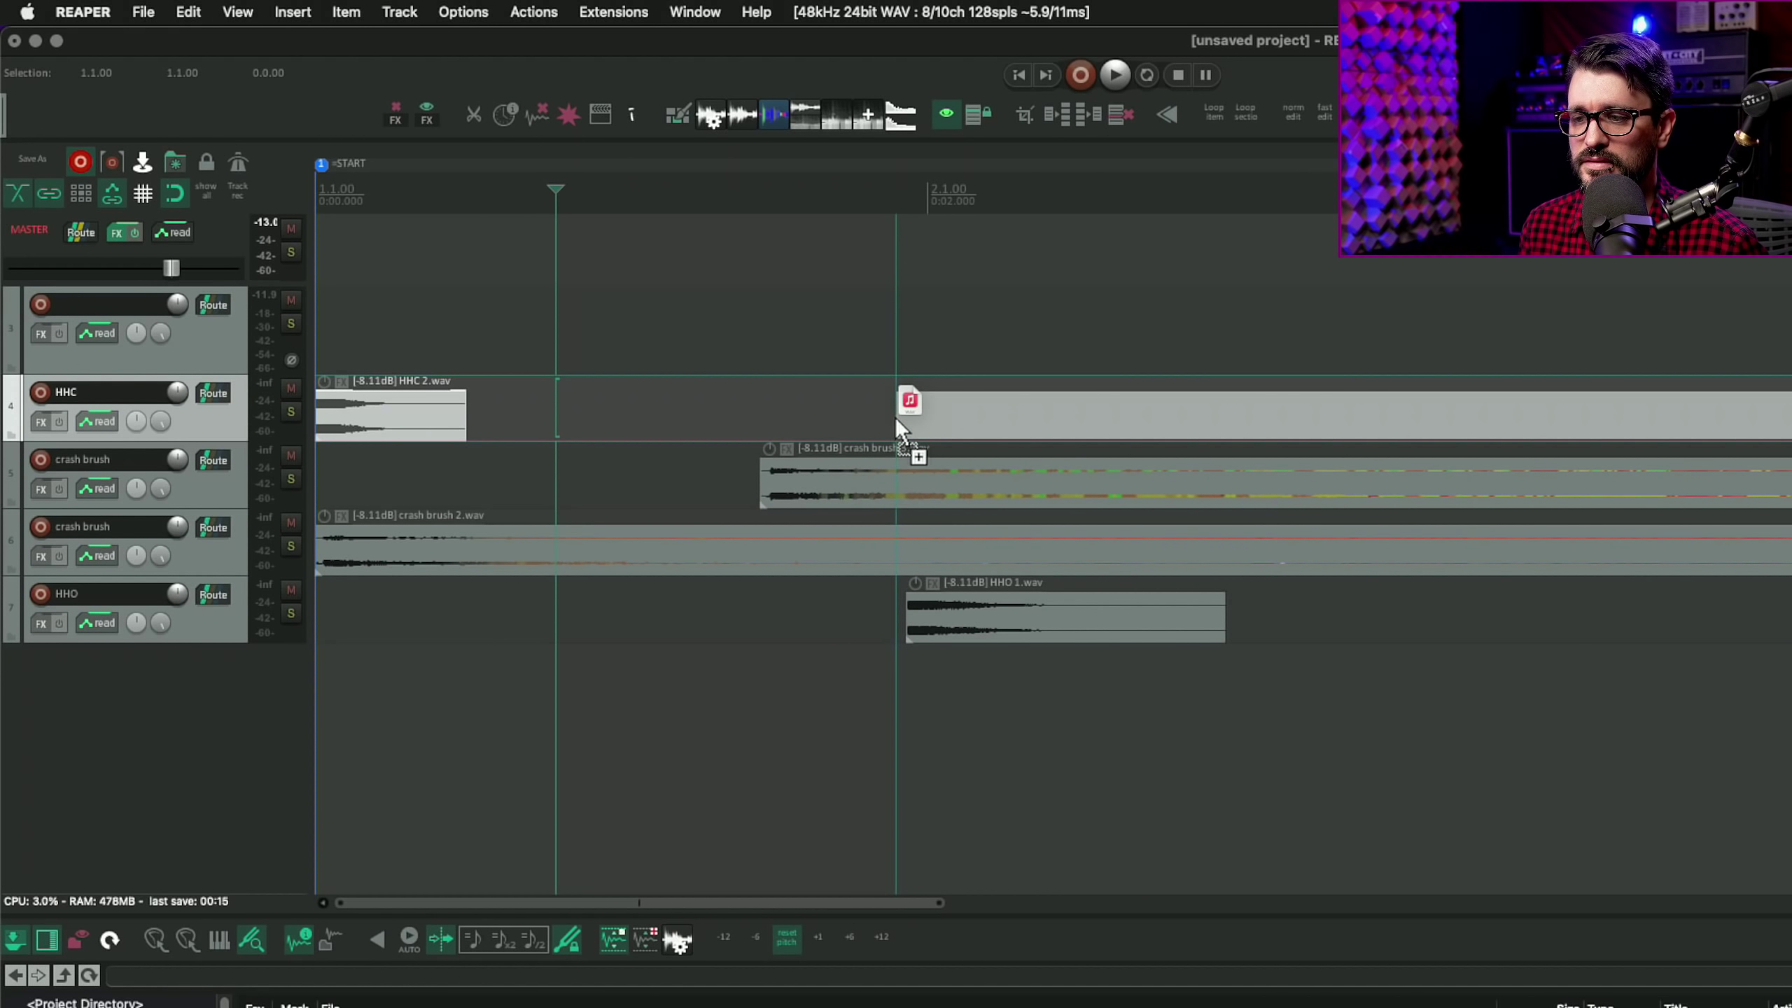
mouse_move(897, 419)
mouse_down()
mouse_move(887, 364)
mouse_move(889, 764)
mouse_move(113, 754)
mouse_move(900, 743)
mouse_move(94, 385)
mouse_move(112, 482)
mouse_move(157, 322)
mouse_move(108, 579)
mouse_move(150, 316)
mouse_move(134, 700)
mouse_move(180, 753)
mouse_up()
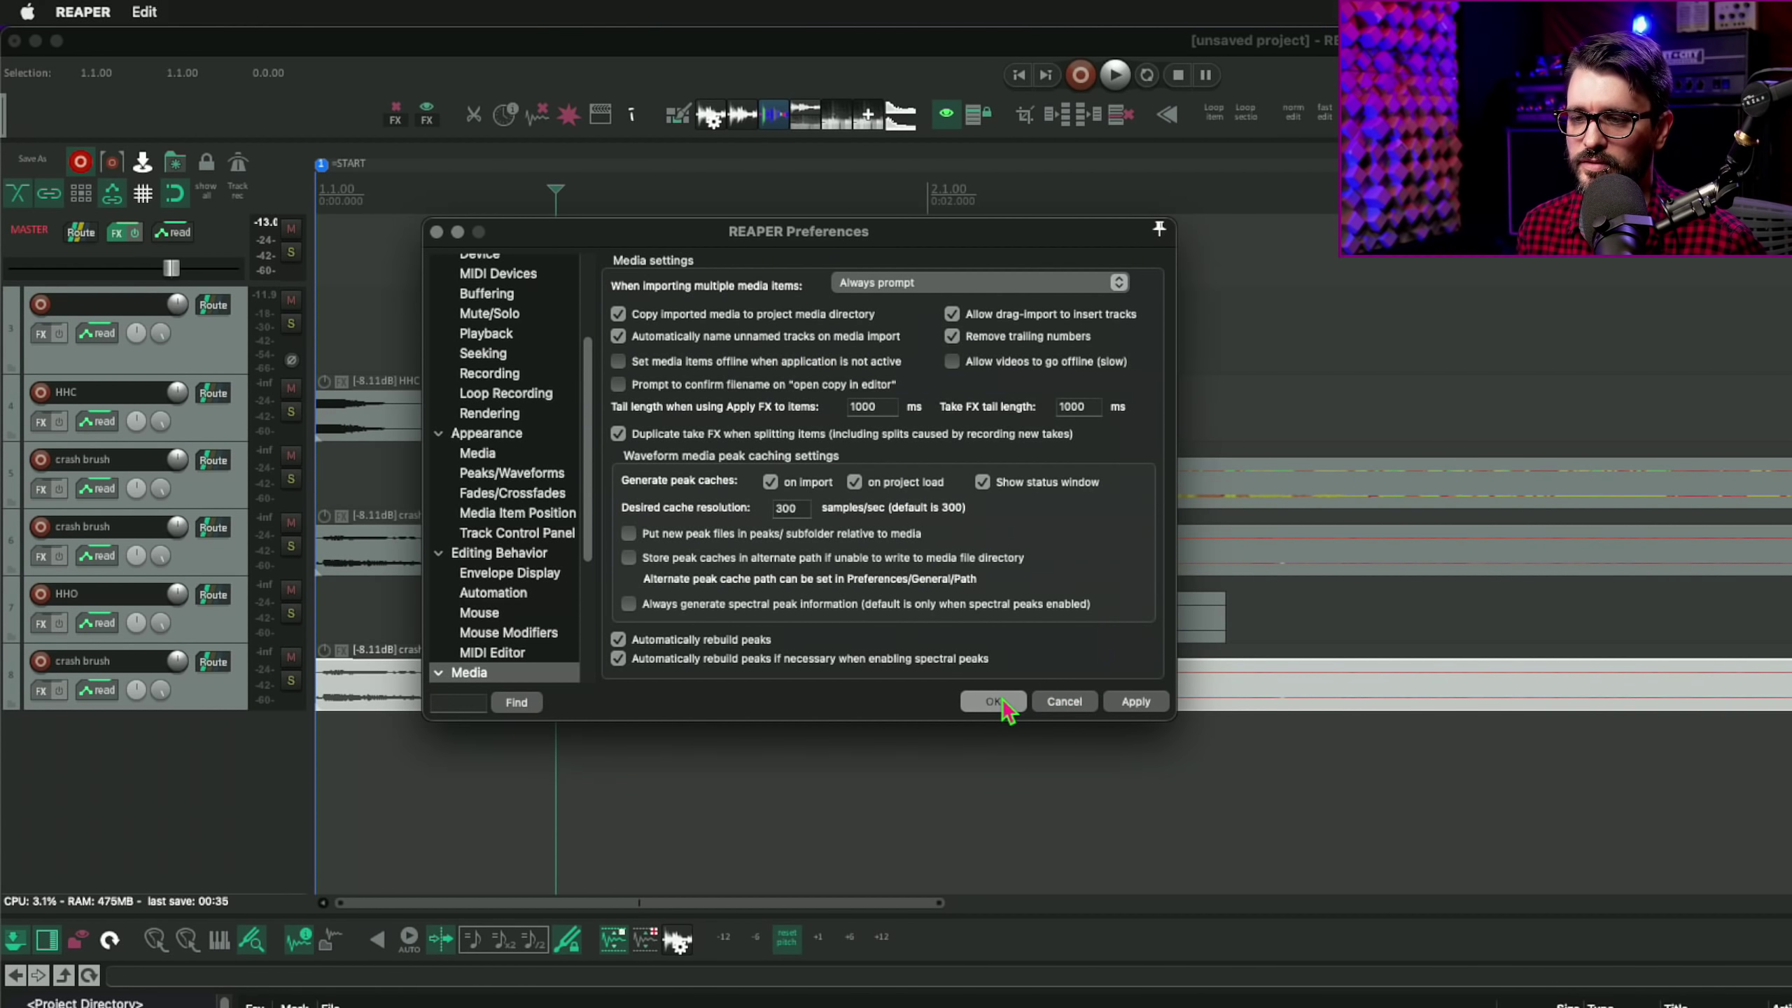
click(1003, 702)
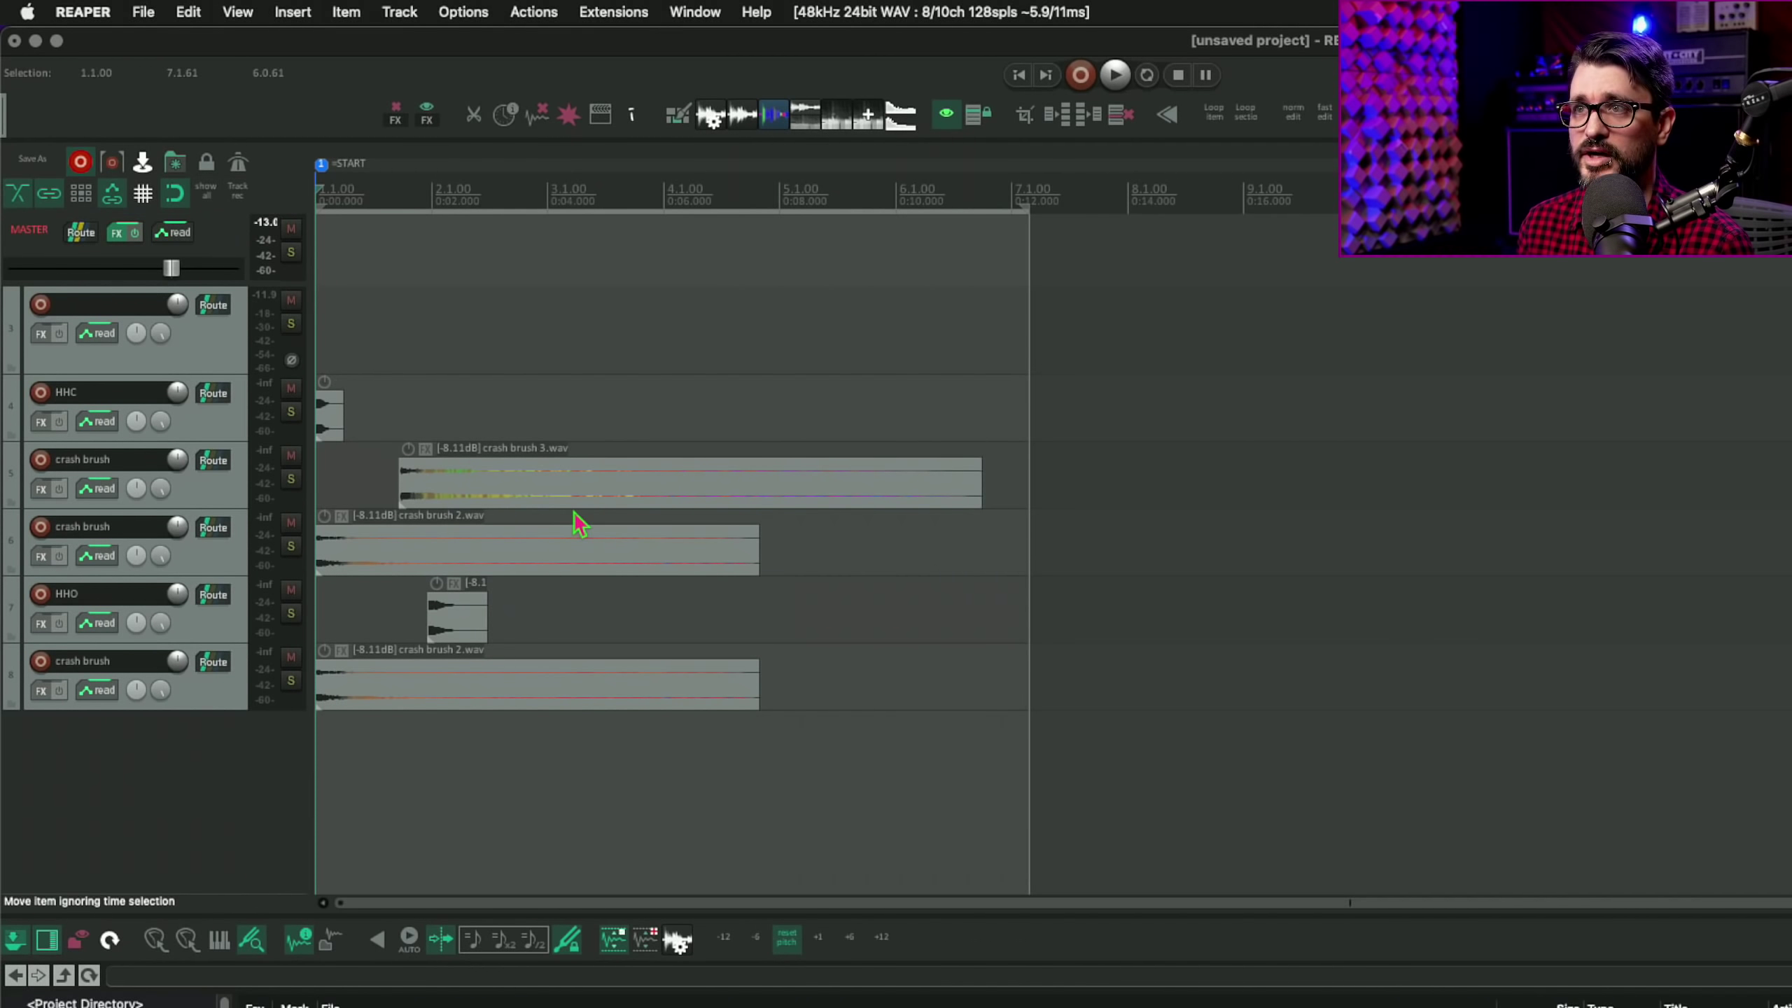
Step: Render the master mix over the time selection as a 24 bit PCM WAV, normalized to -24 LUFS-I
click(143, 195)
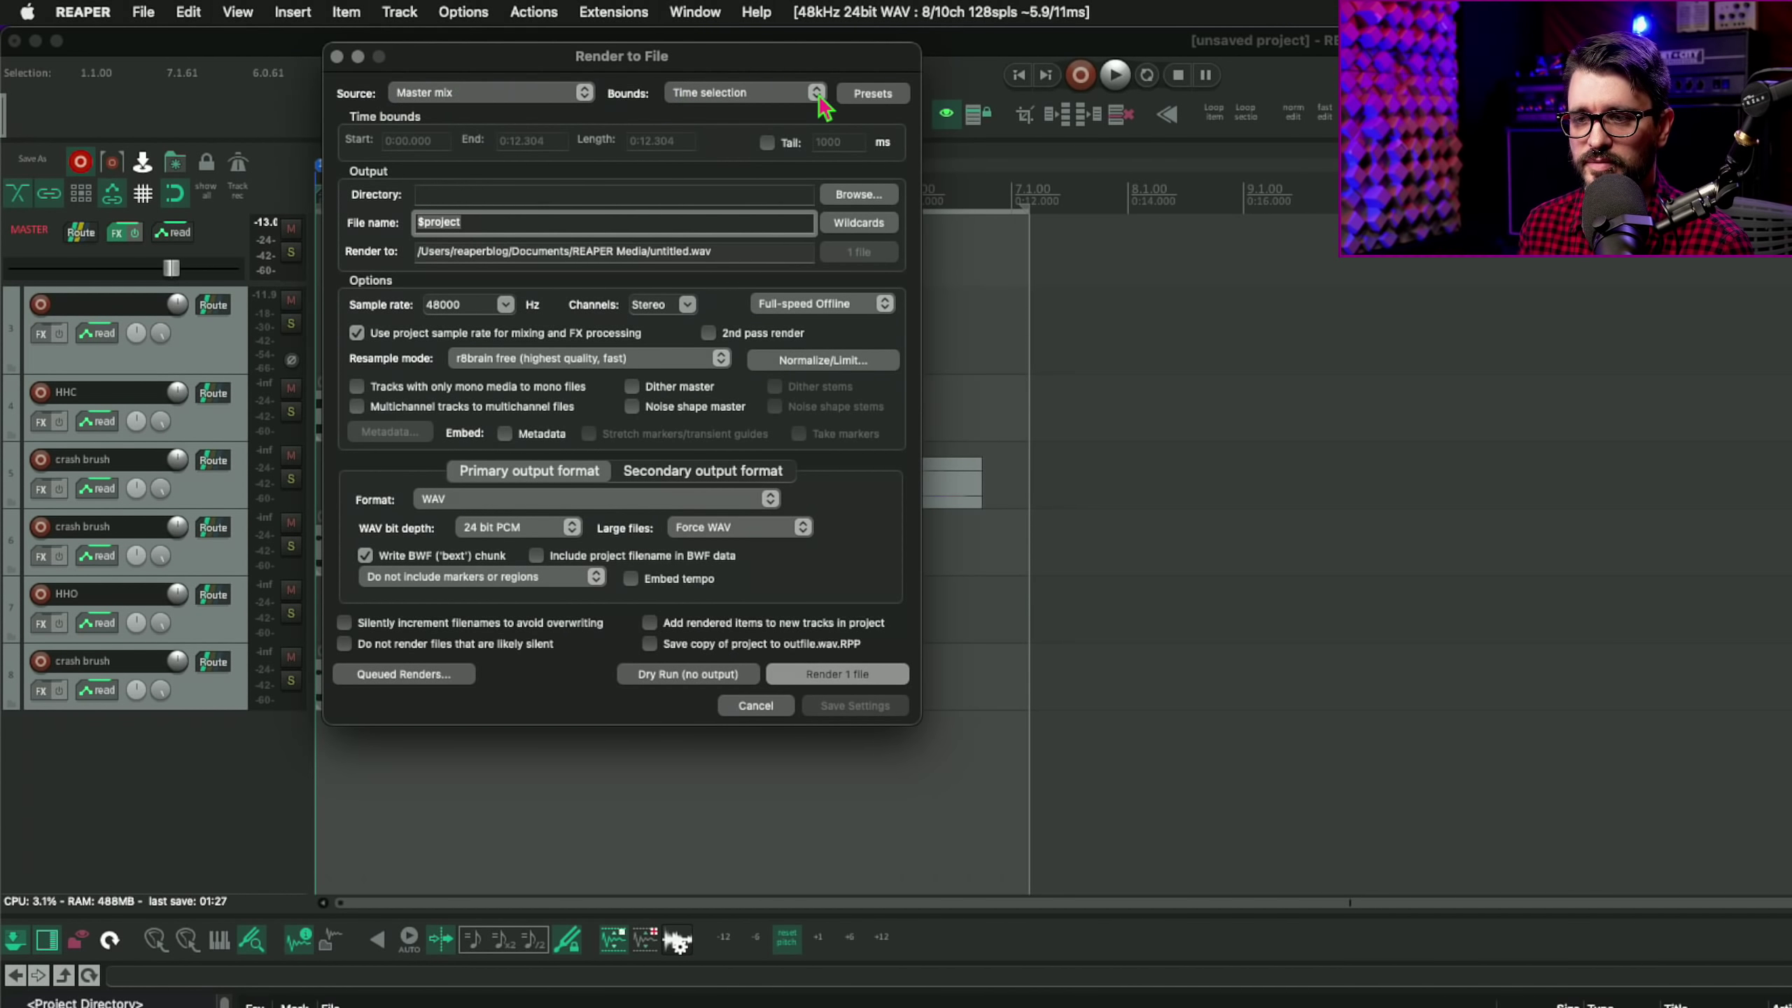
click(852, 363)
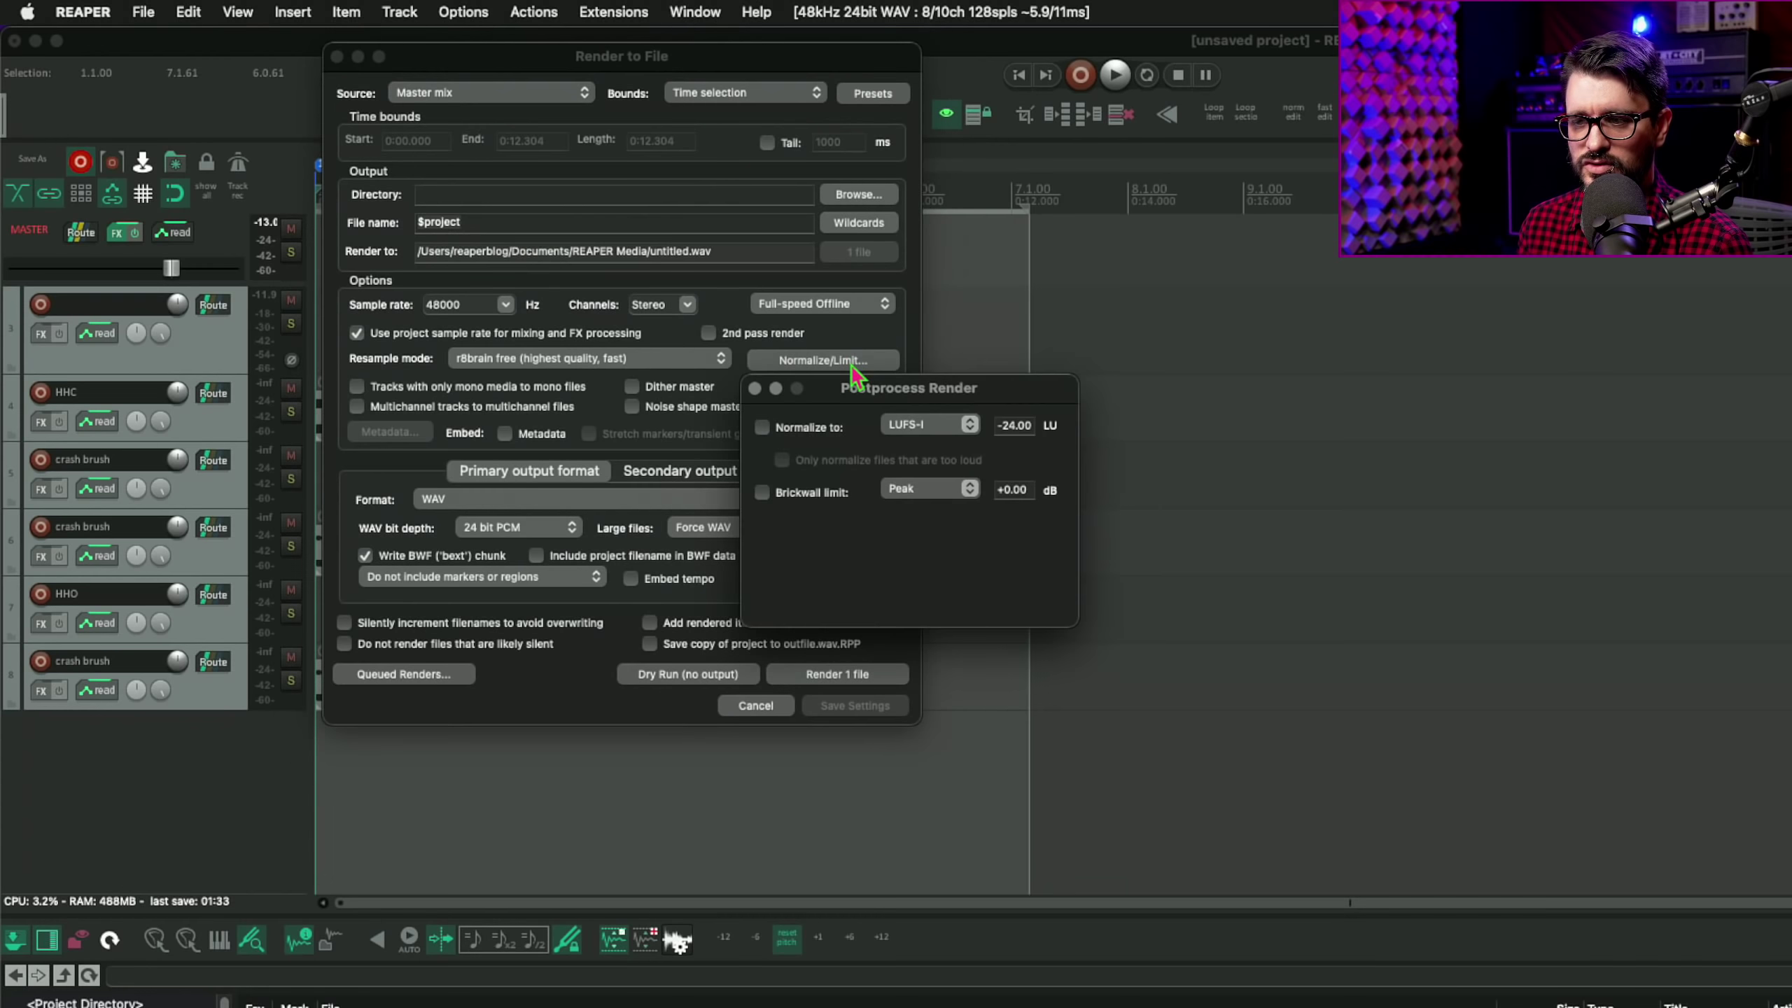
click(822, 429)
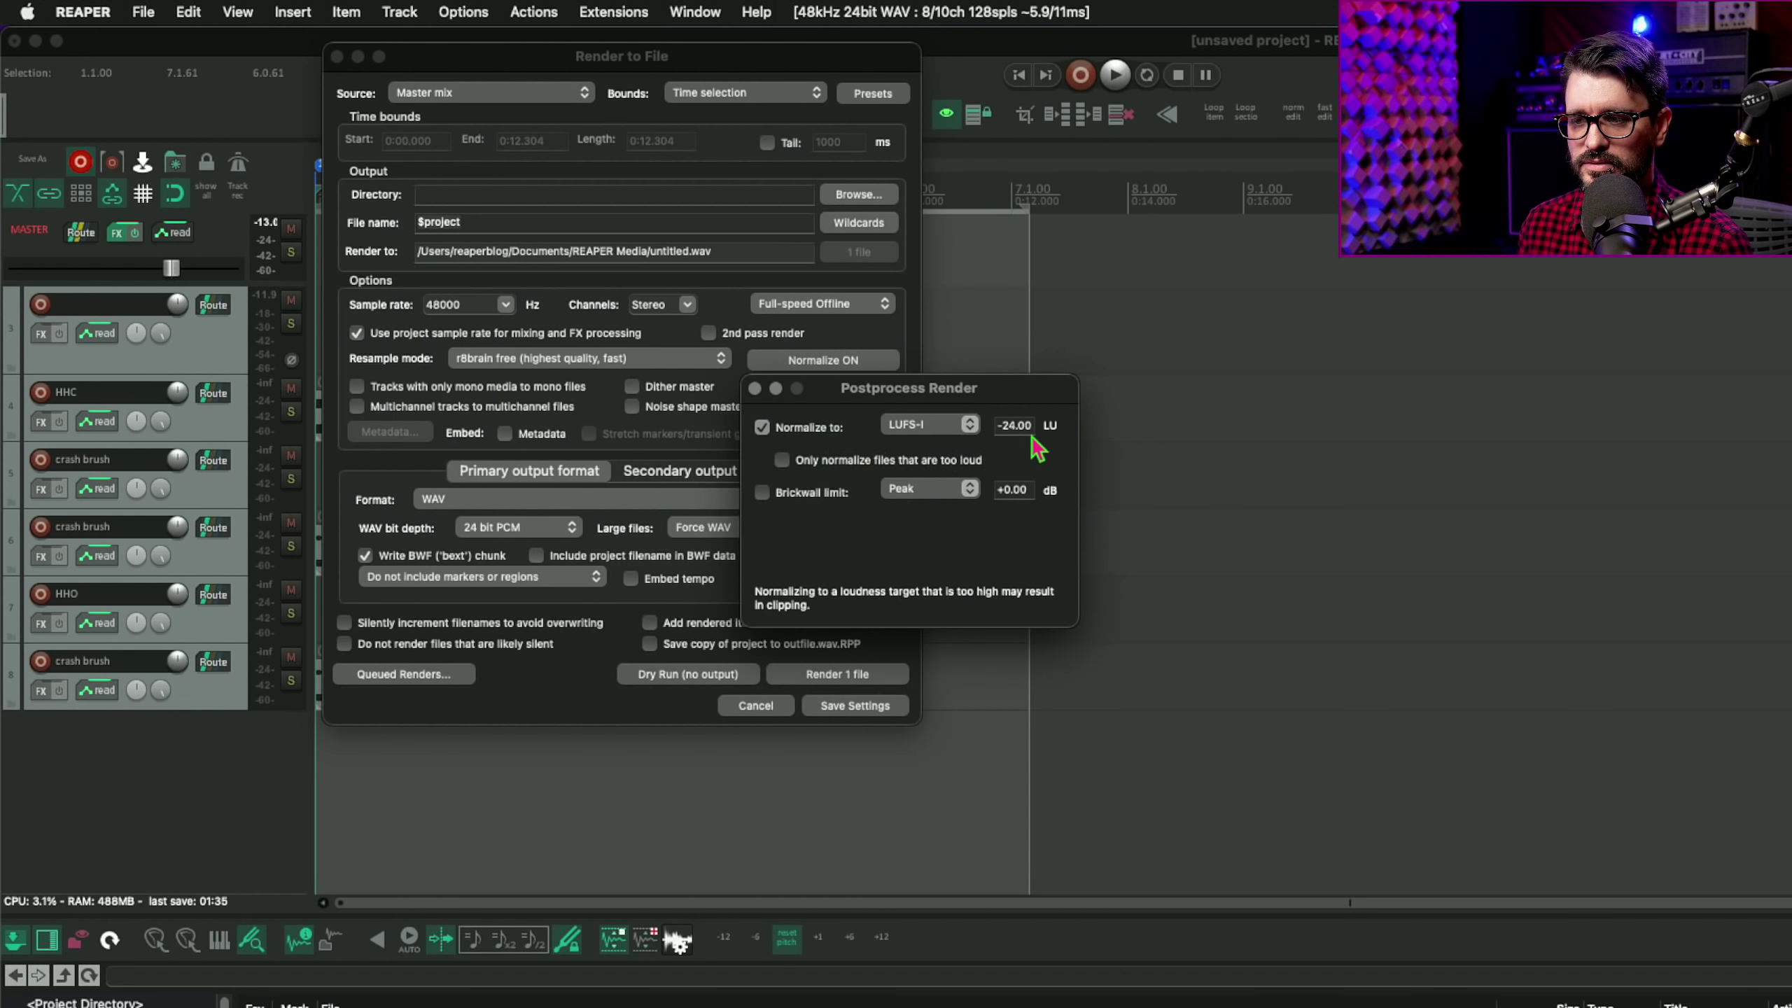
click(754, 389)
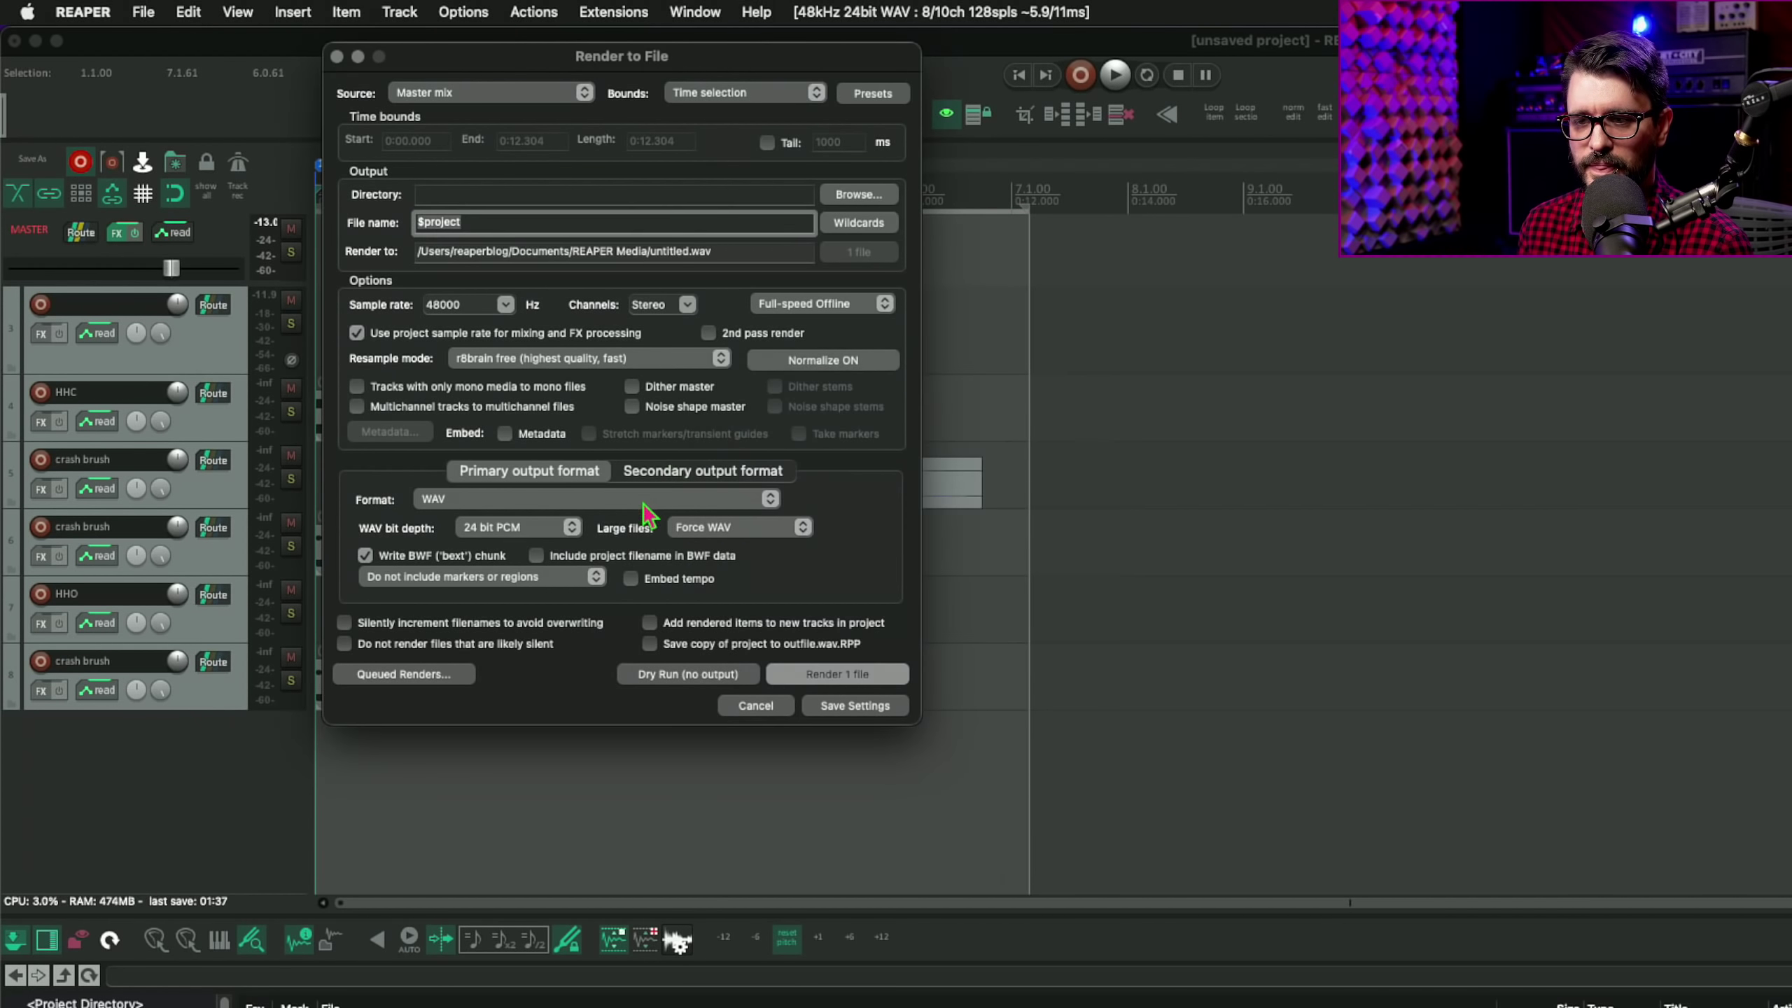
click(852, 672)
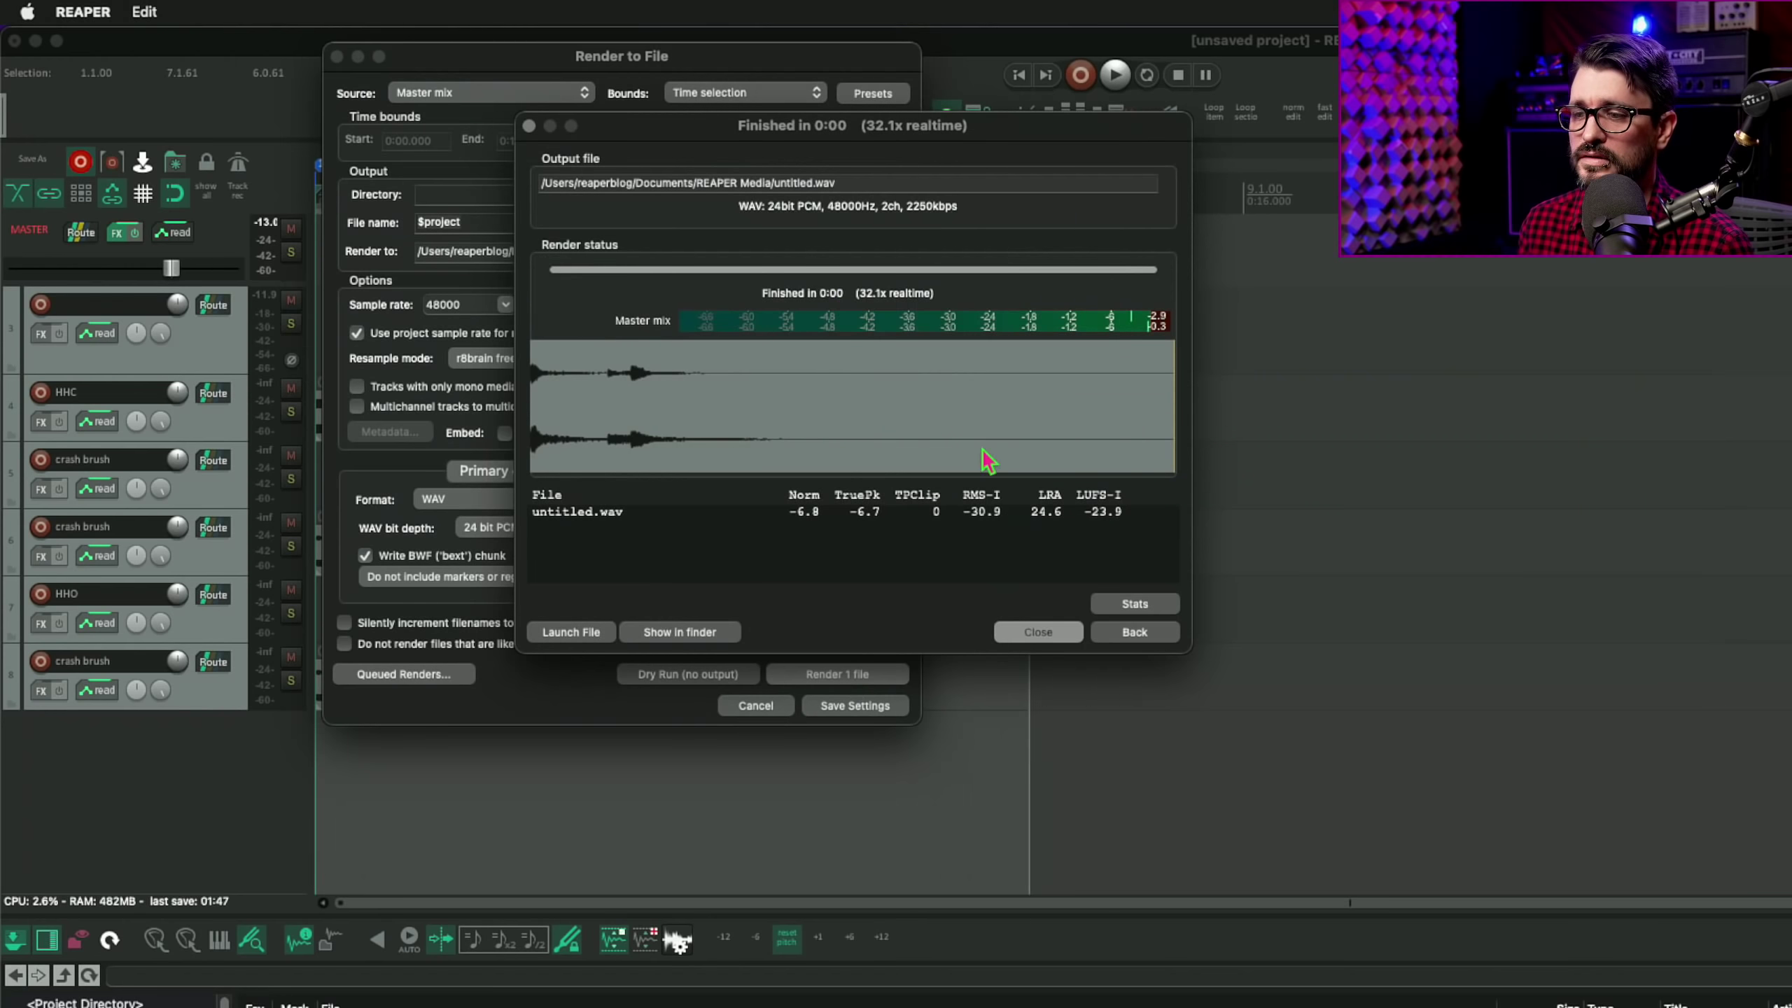
Step: Open the render statistics in the web browser and examine the LUFS-M and LUFS-S curves of the rendered file
click(1144, 608)
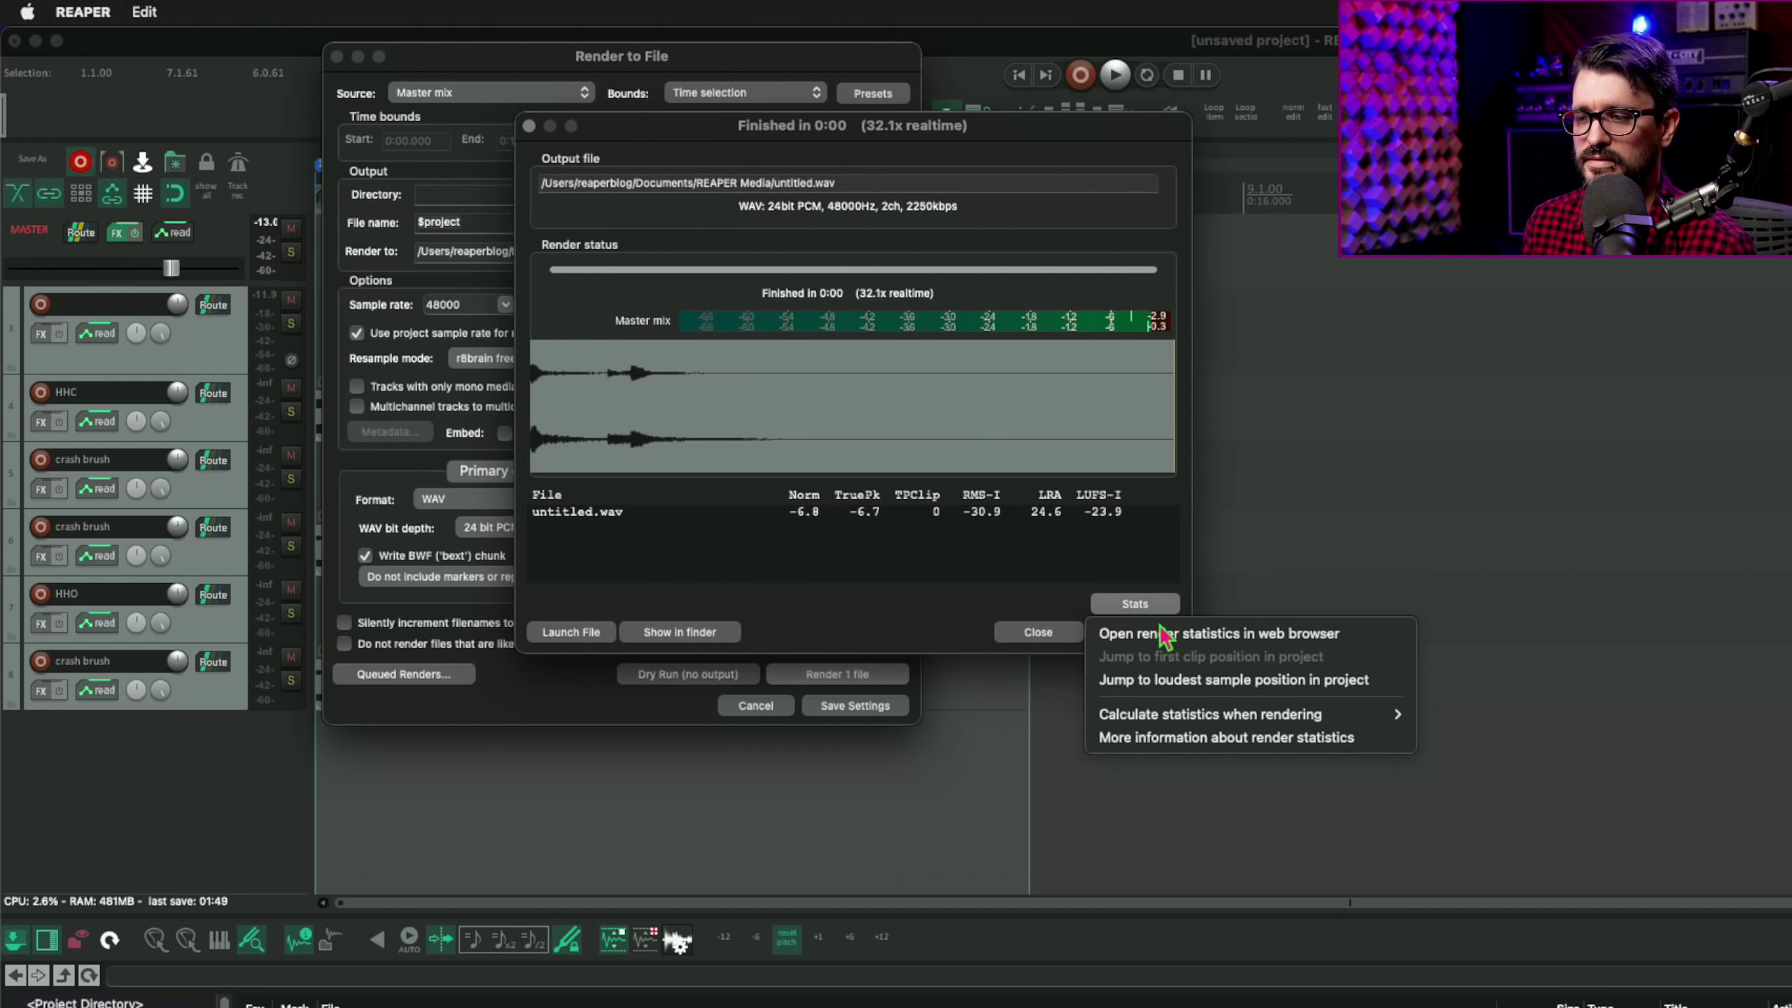
click(1231, 639)
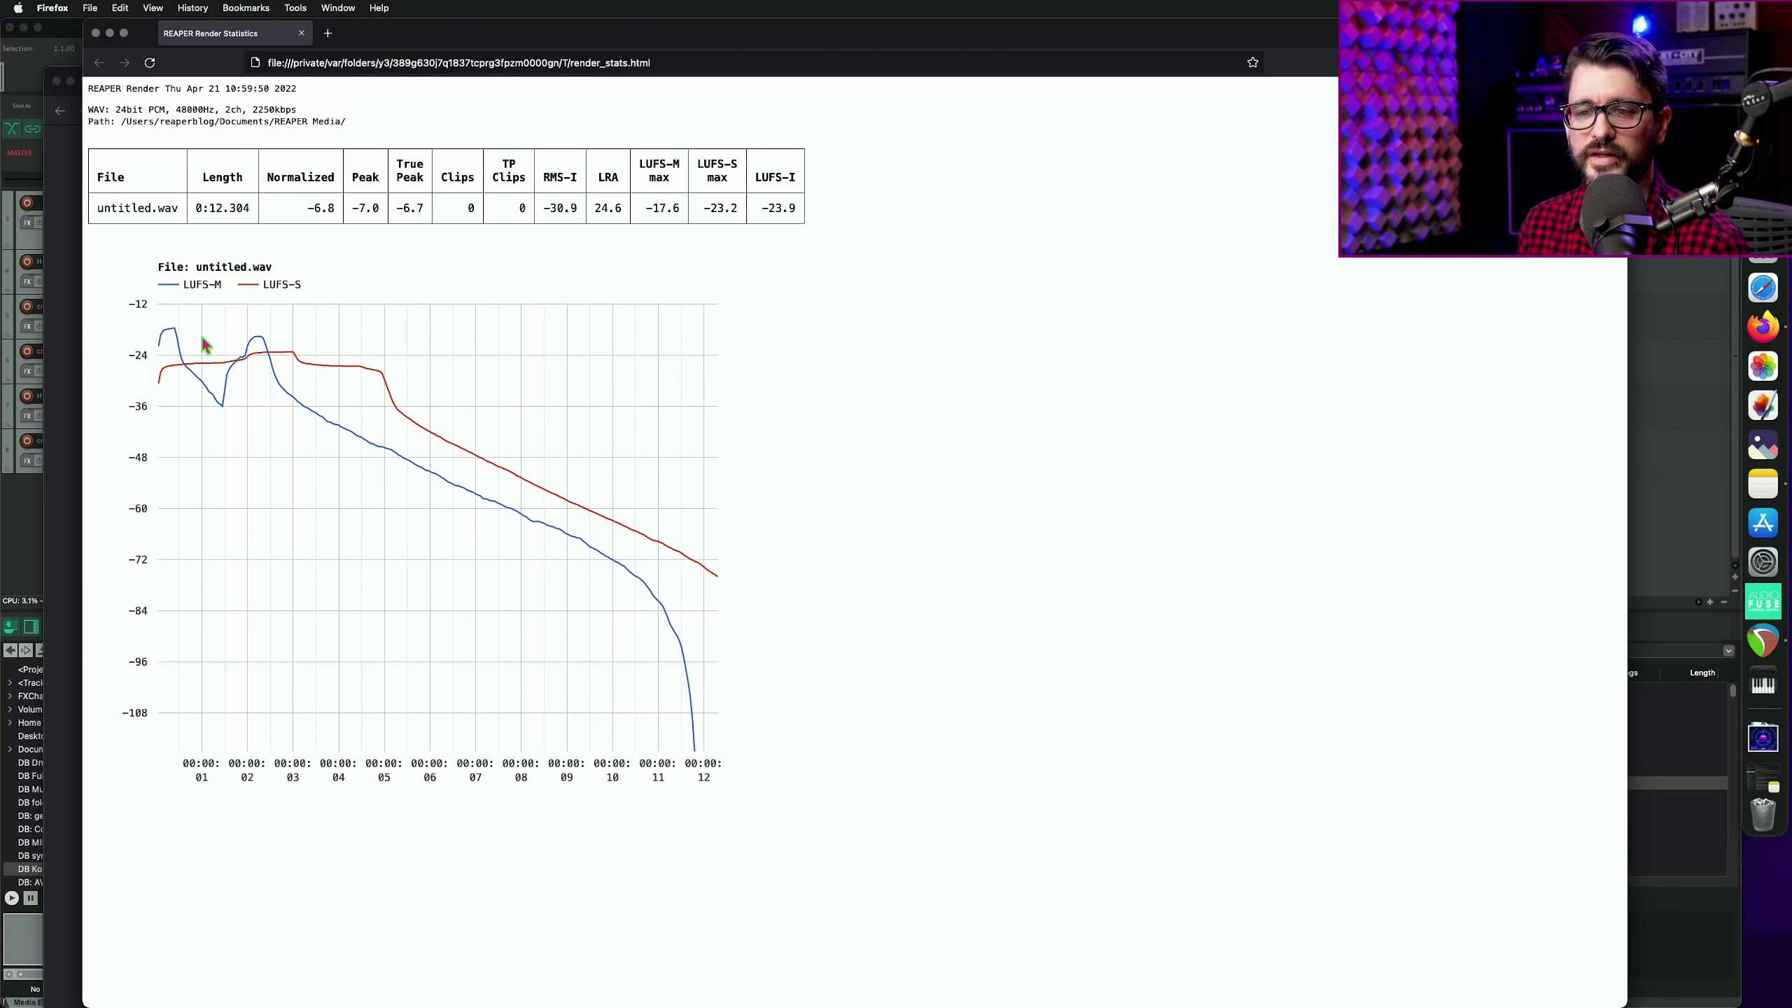
mouse_move(218, 368)
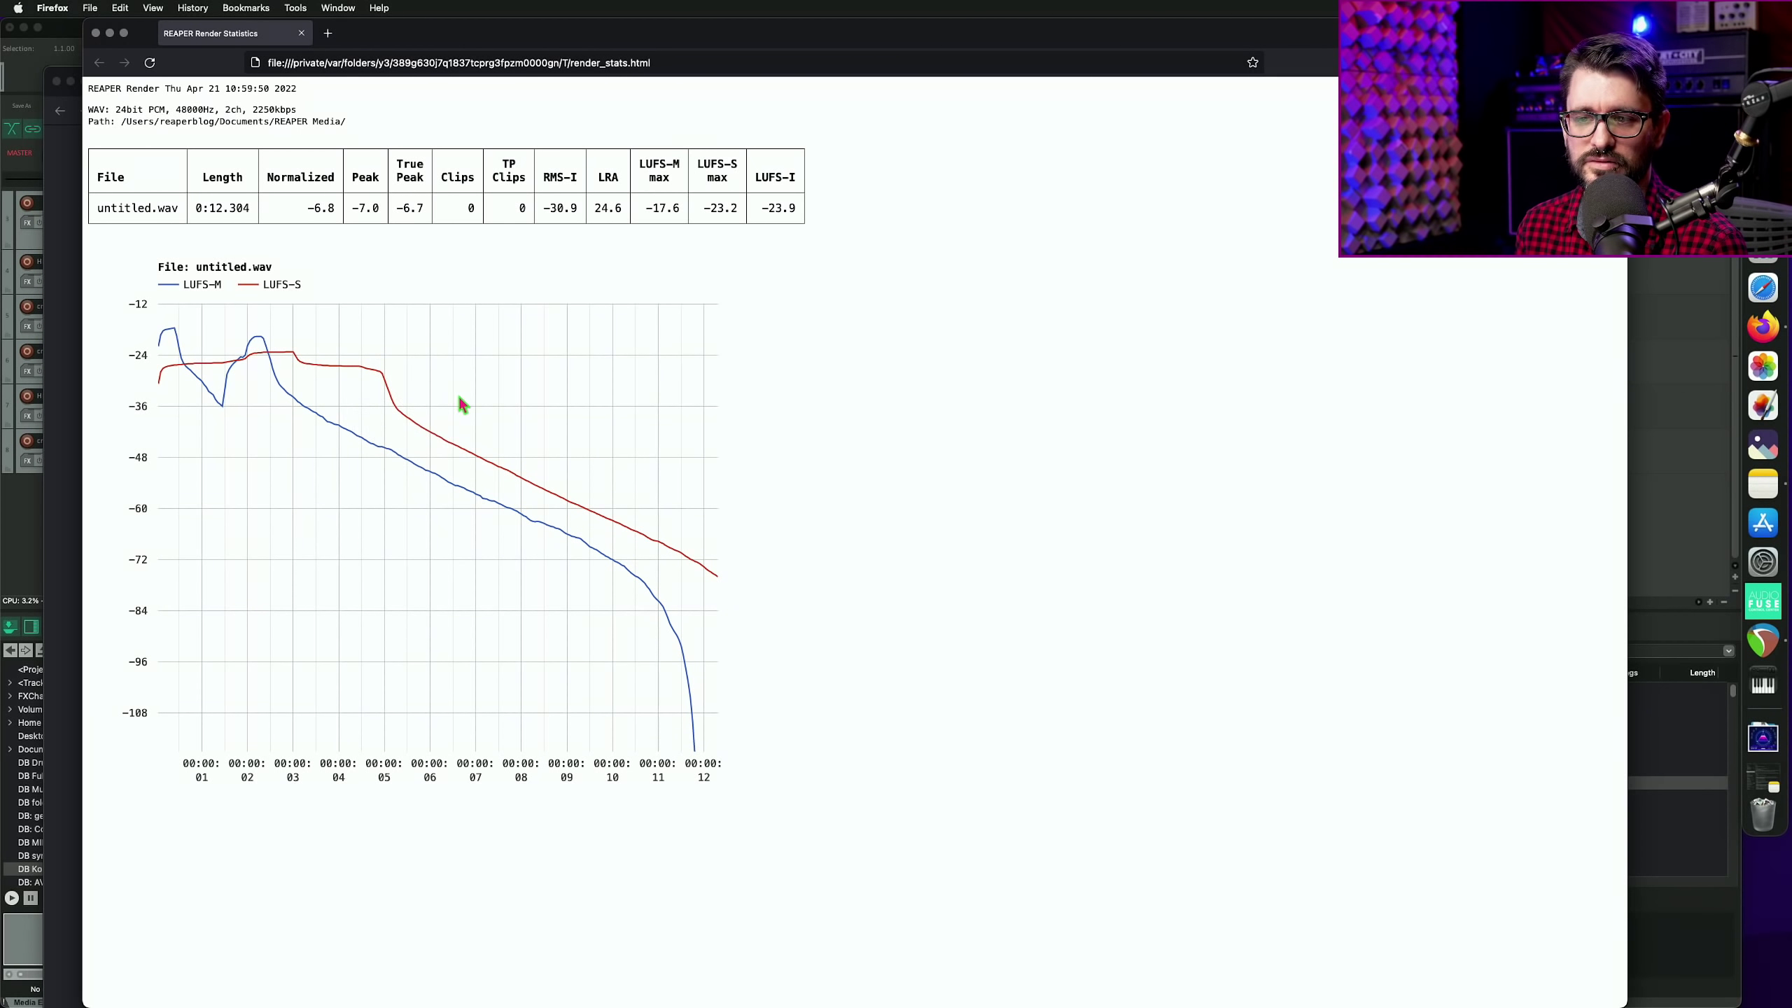
mouse_move(432, 436)
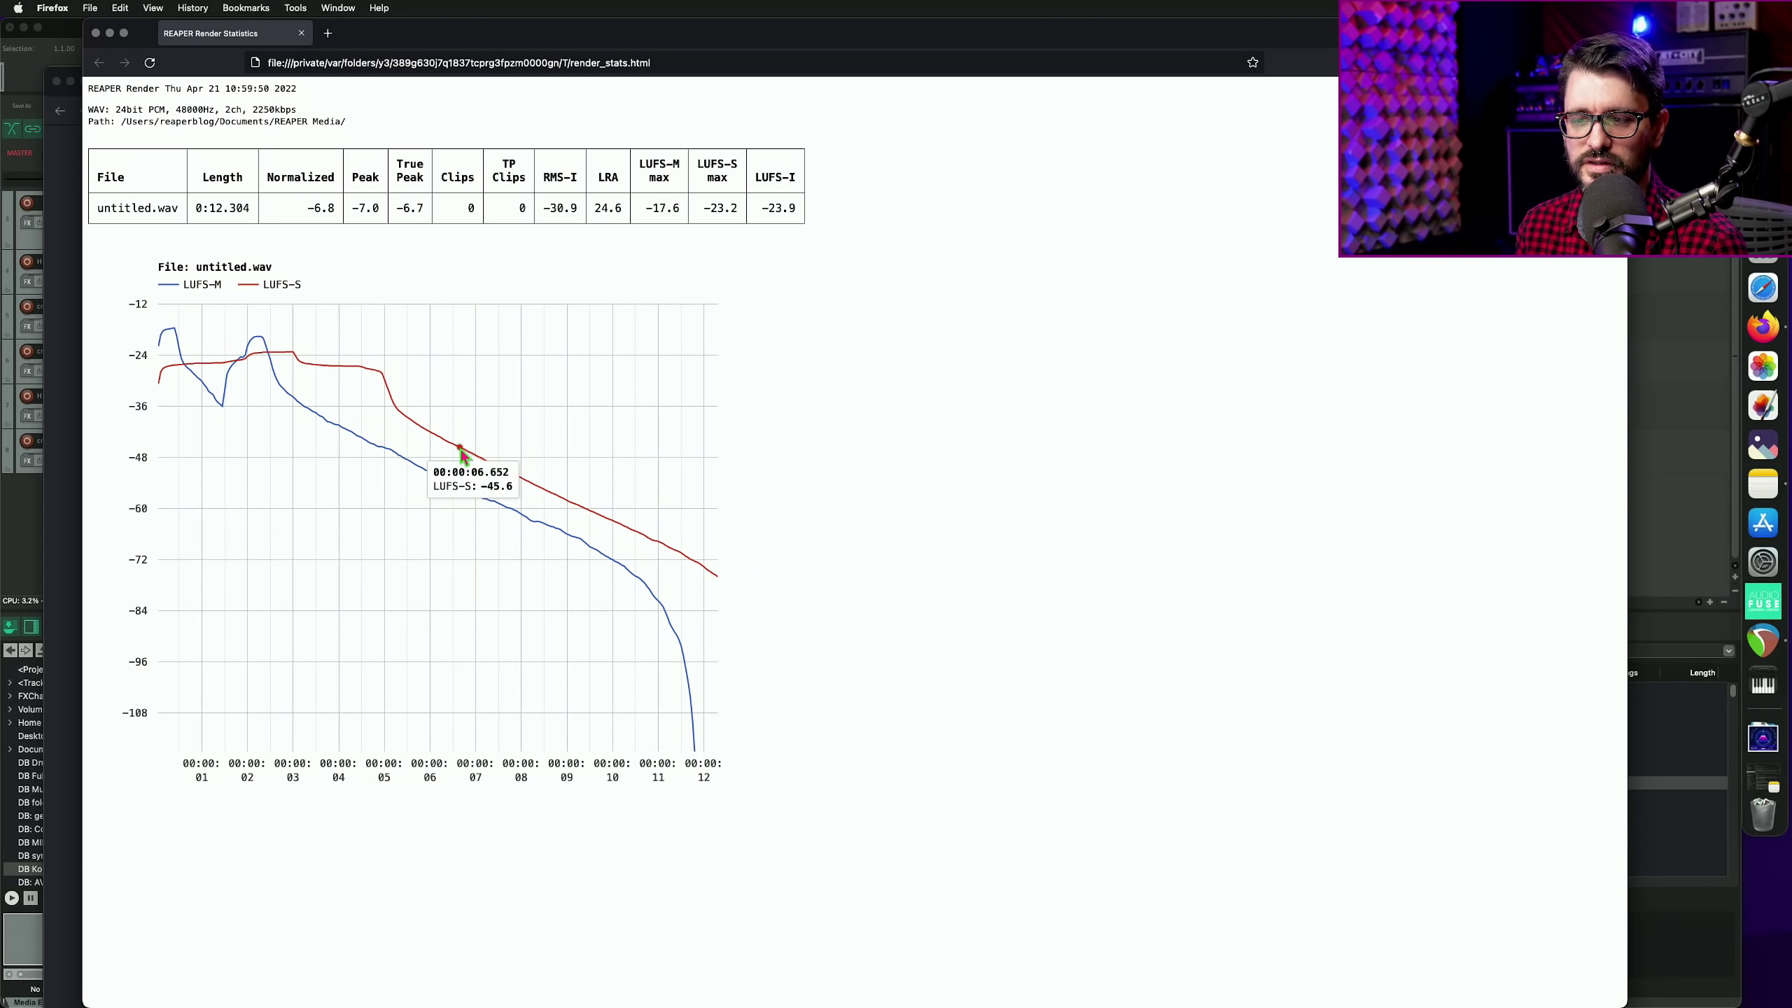
mouse_move(358, 368)
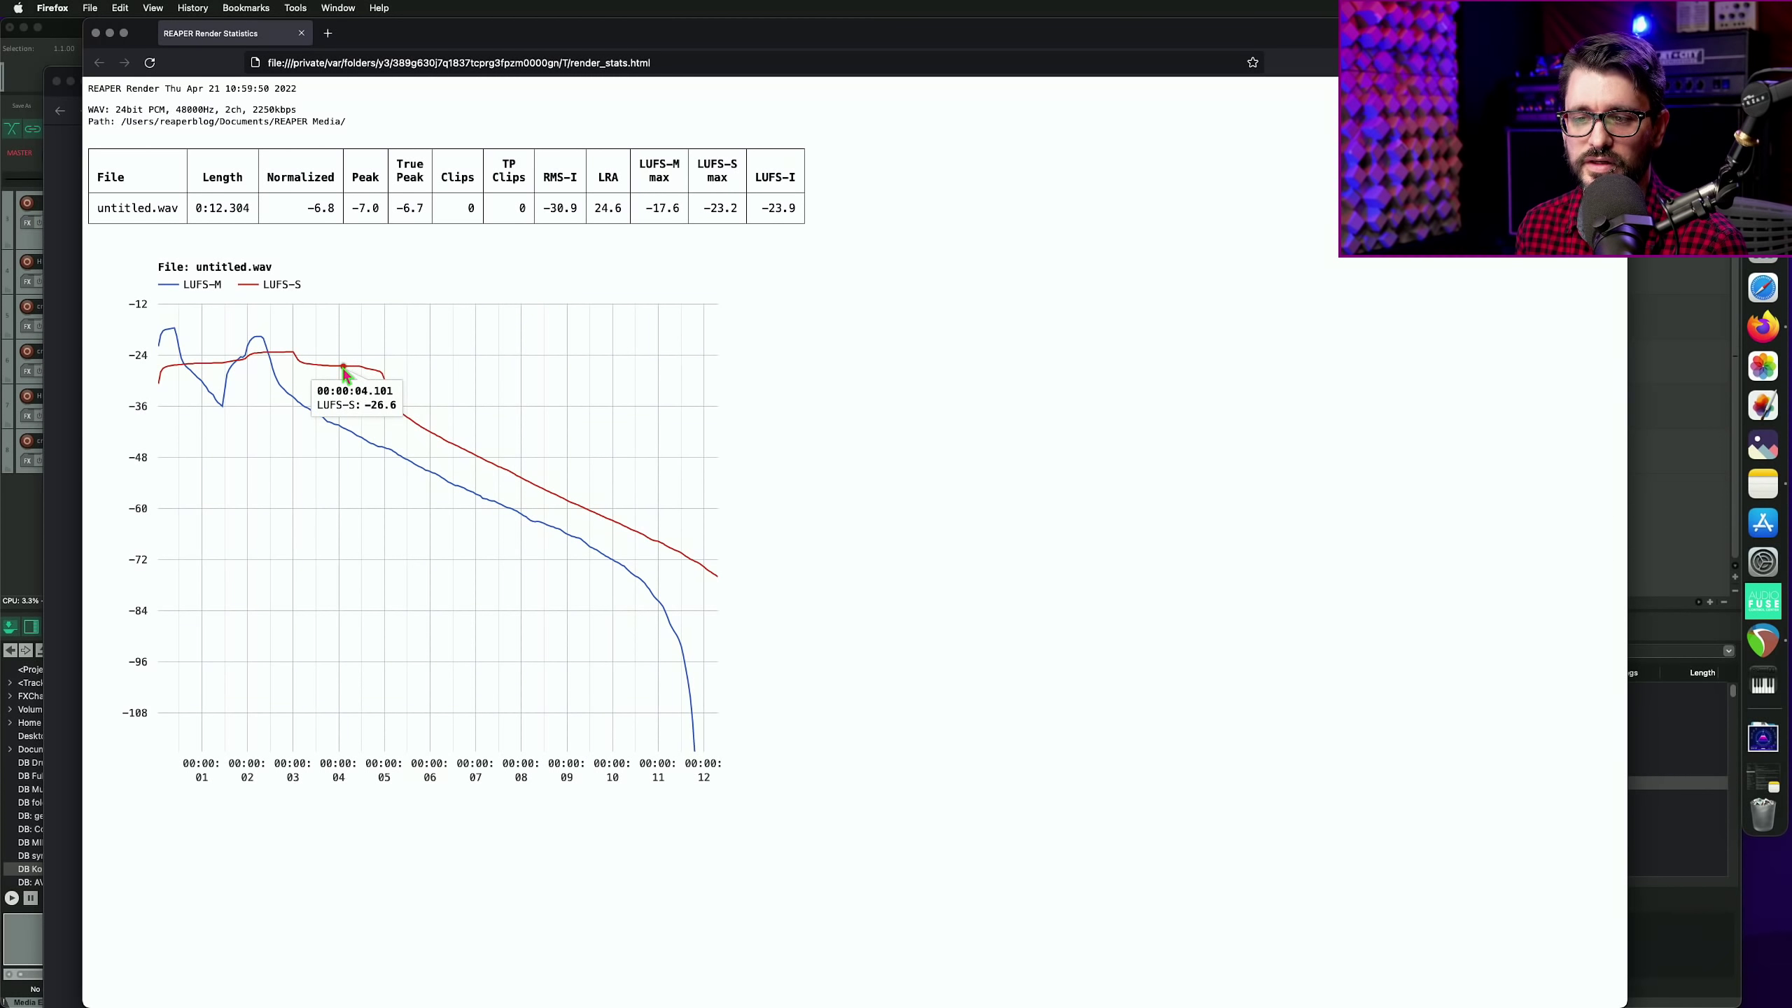